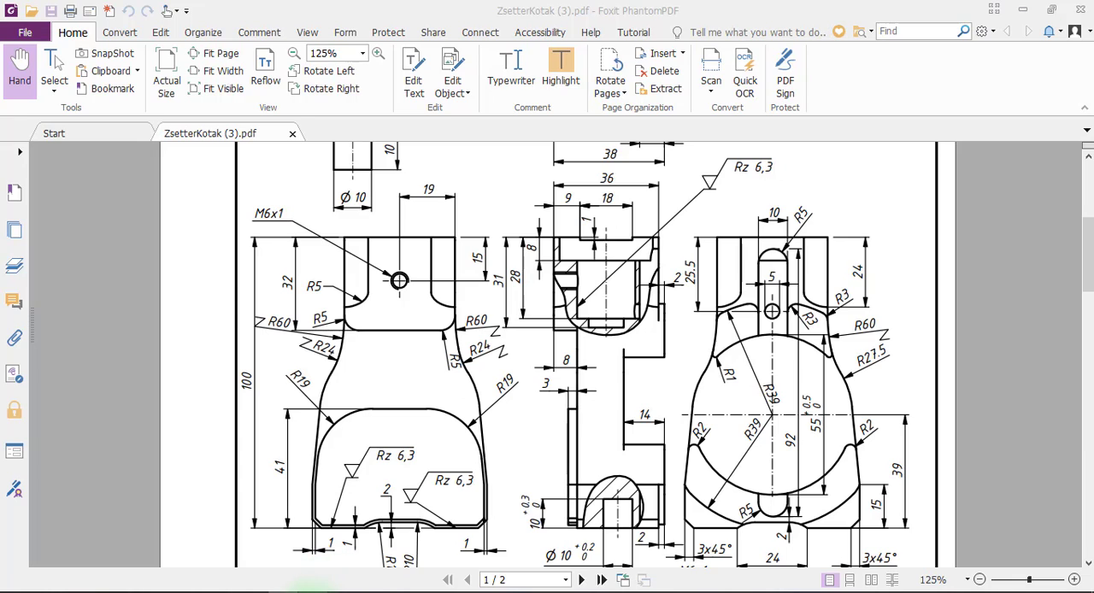
Switch to Mastercam and open the verification of all Machine Group-1 operations in a maximized simulator window.
left_click(310, 591)
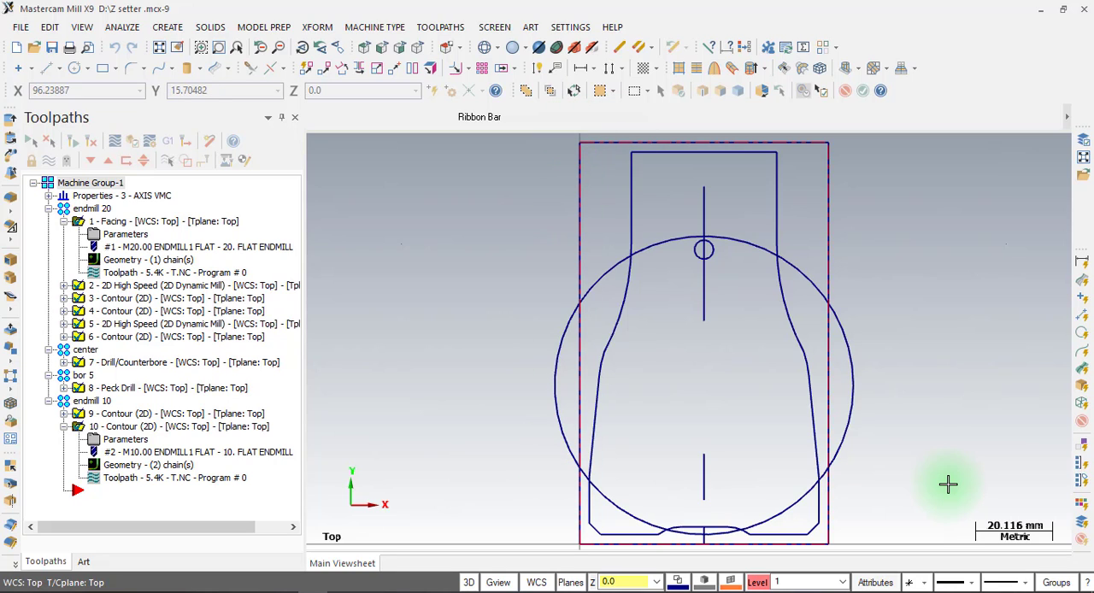
left_click(133, 141)
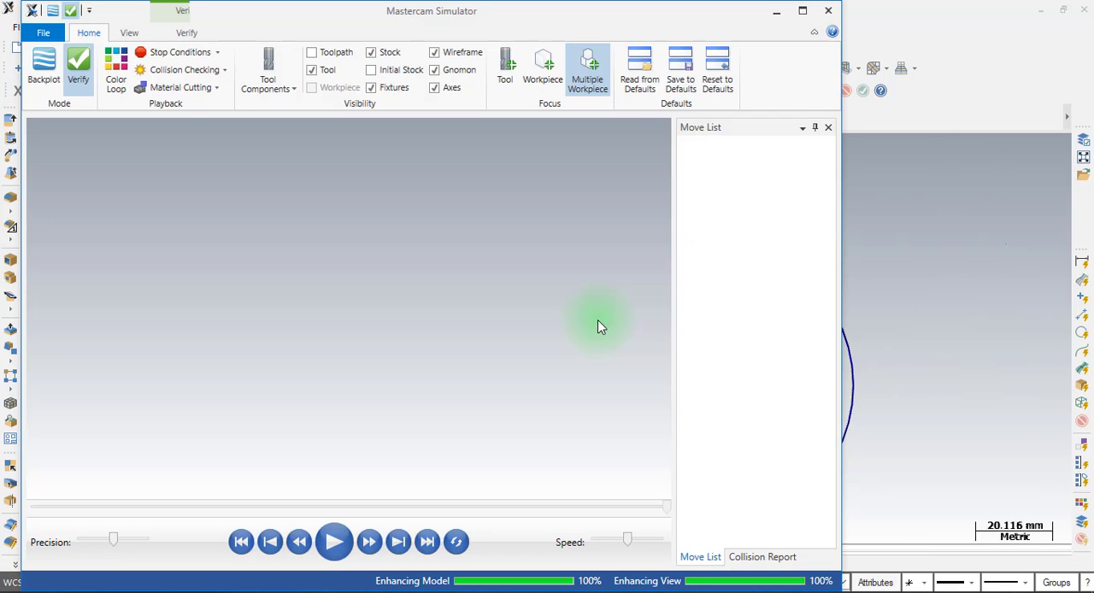
left_click(804, 11)
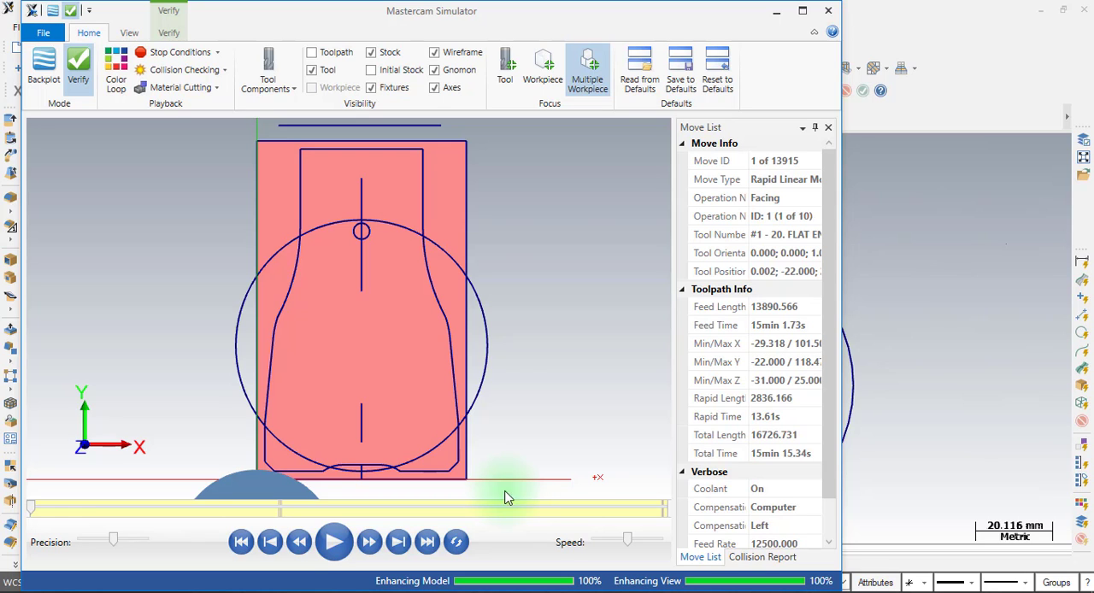
left_click(803, 10)
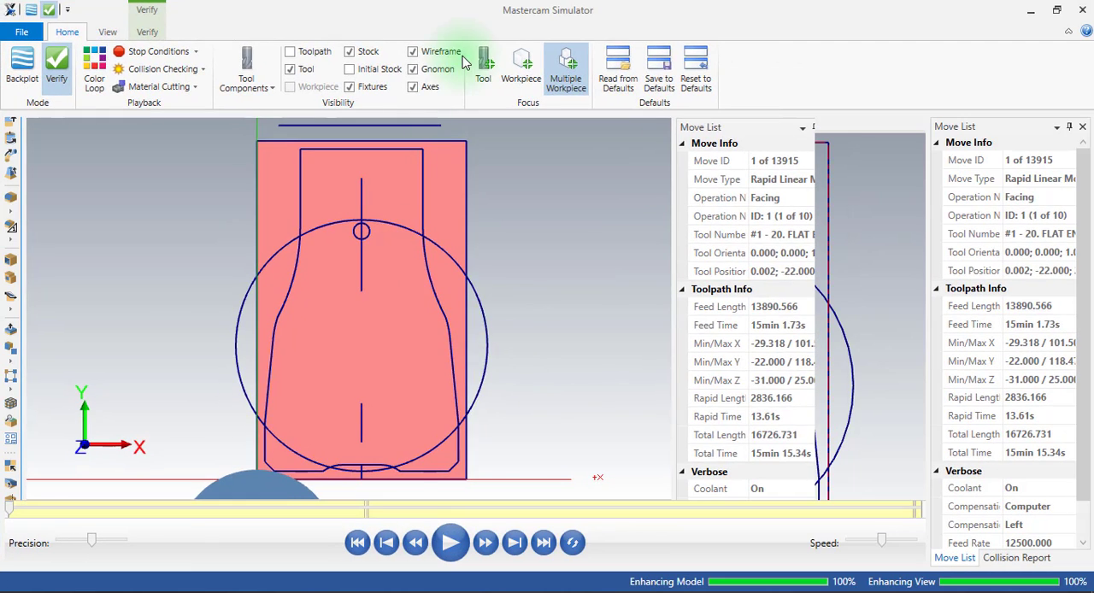
Hide the wireframe and run the stock simulation to the end of the last contour operation.
left_click(428, 50)
middle_click_drag(501, 334, 407, 345)
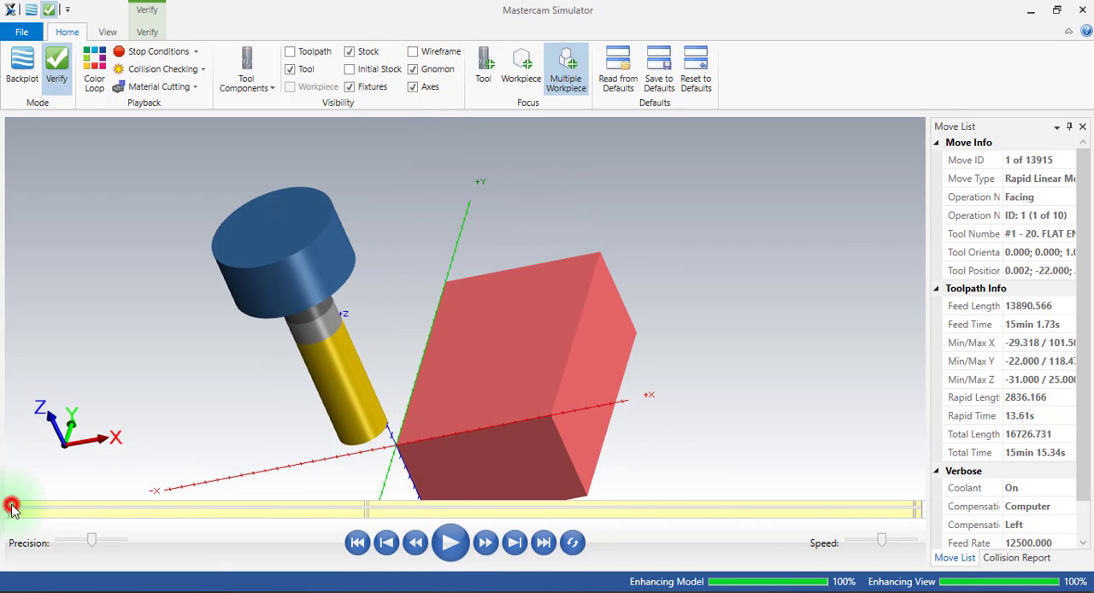
left_click_drag(12, 511, 910, 525)
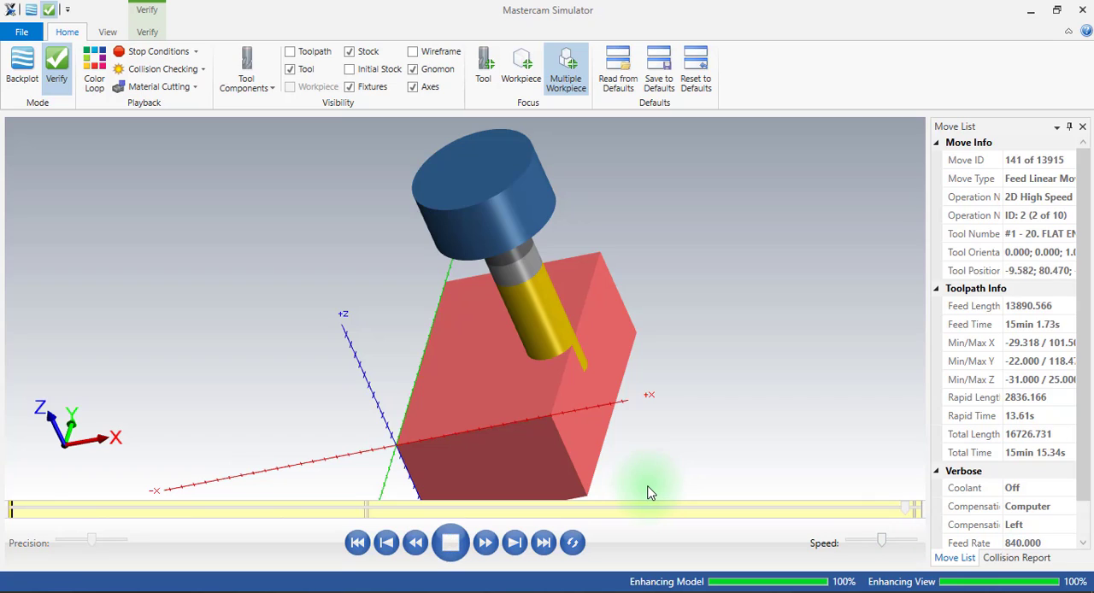
left_click(445, 543)
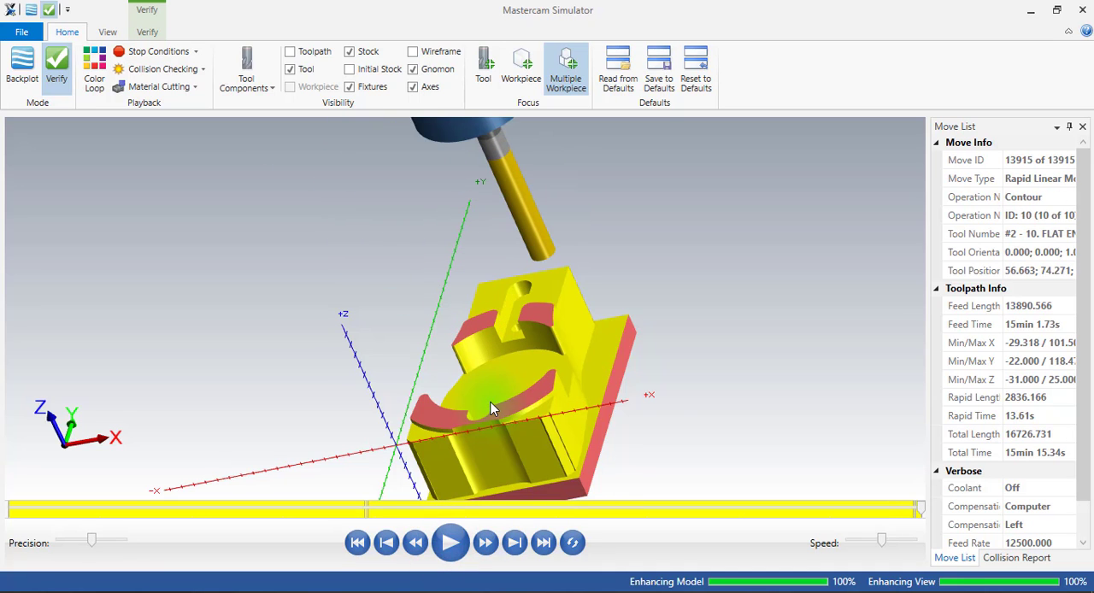
Examine the machined features from above and the uncut base plate from underneath, and close the simulator.
middle_click_drag(491, 409, 586, 408)
scroll(518, 436, "up", 4)
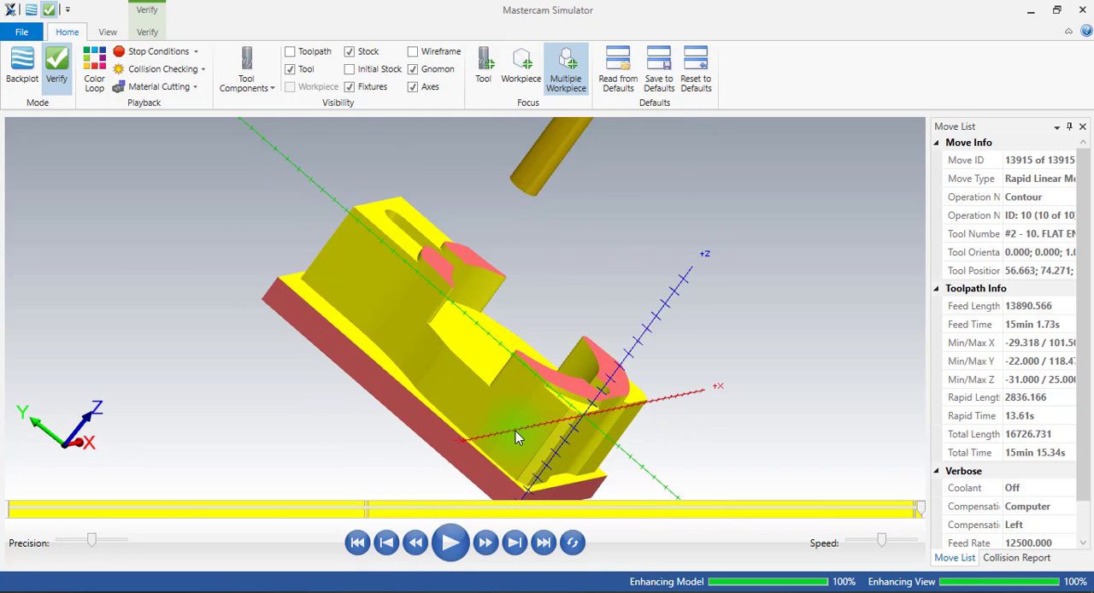
middle_click_drag(514, 373, 481, 391)
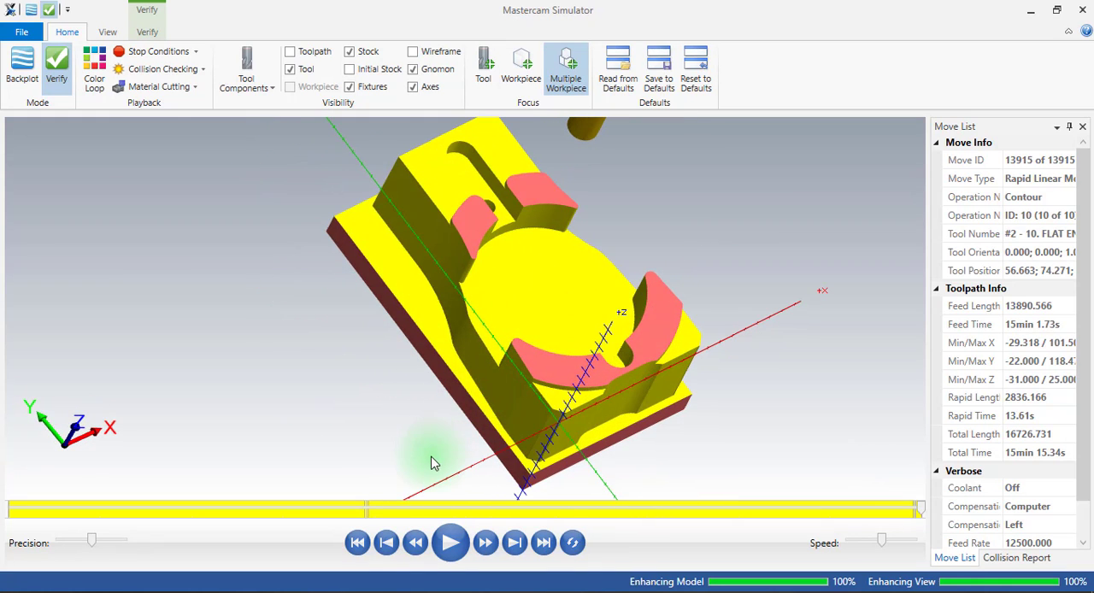
scroll(539, 308, "down", 3)
scroll(540, 308, "up", 1)
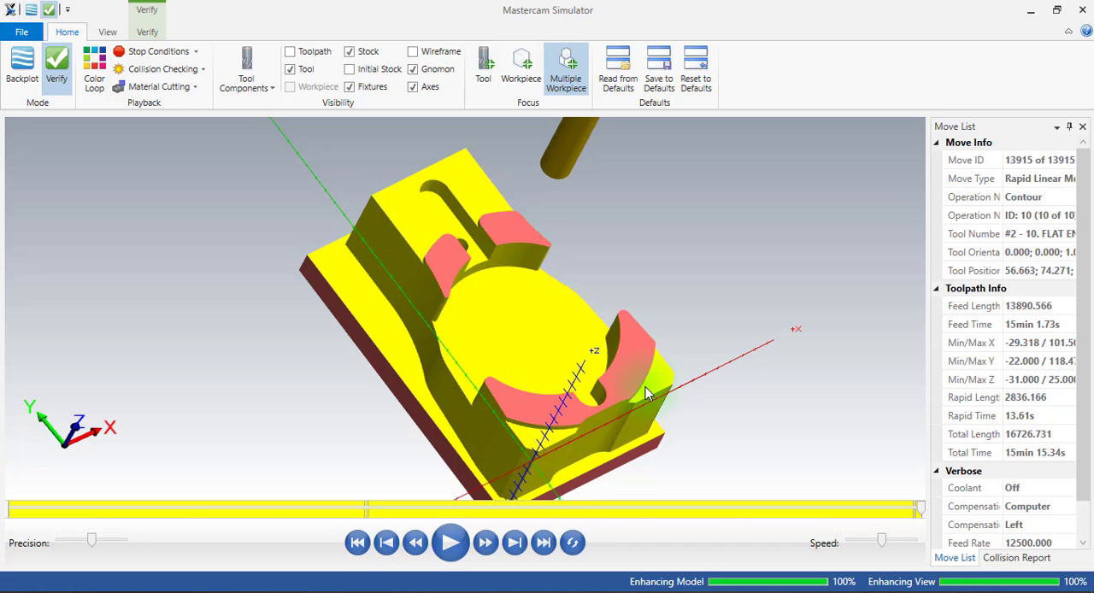
middle_click_drag(456, 232, 537, 440)
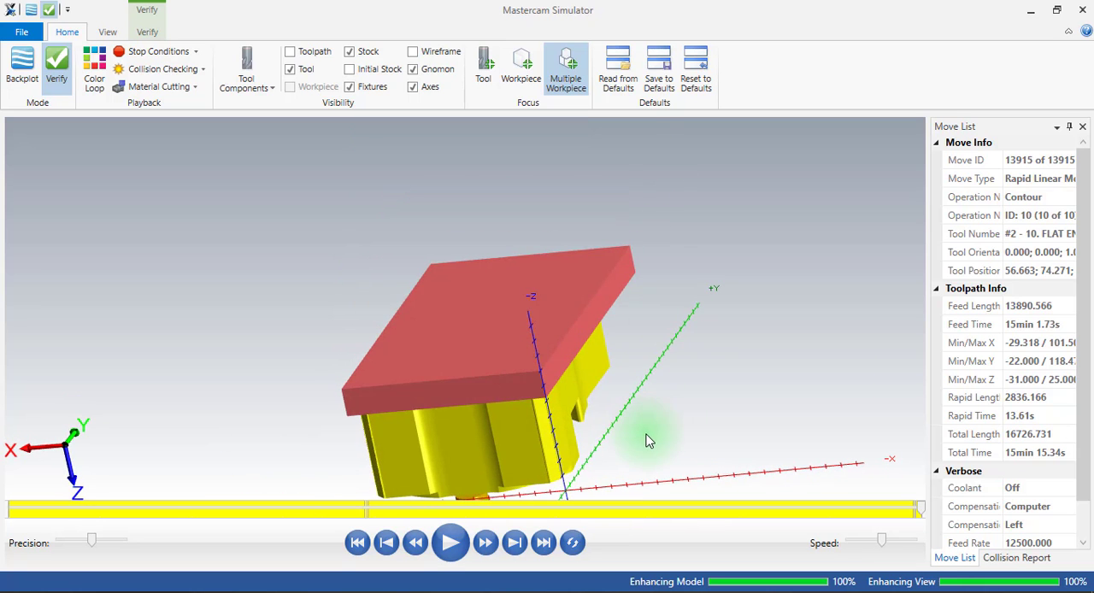
middle_click_drag(630, 437, 575, 478)
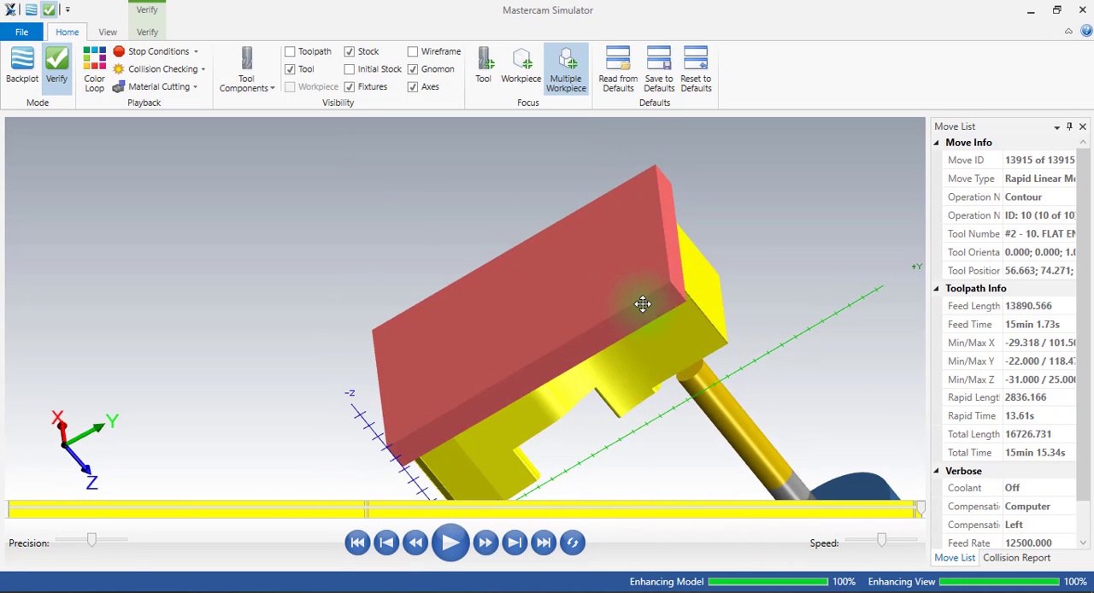
middle_click_drag(648, 305, 528, 237)
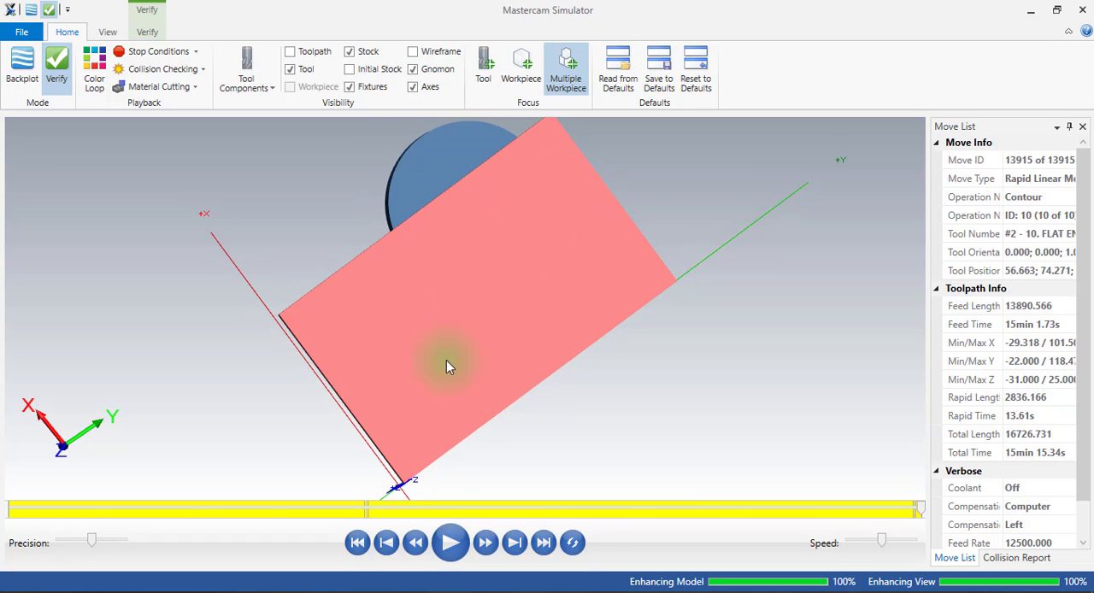
key("ctrl")
key("ctrl")
key("ctrl")
key("ctrl")
key("ctrl")
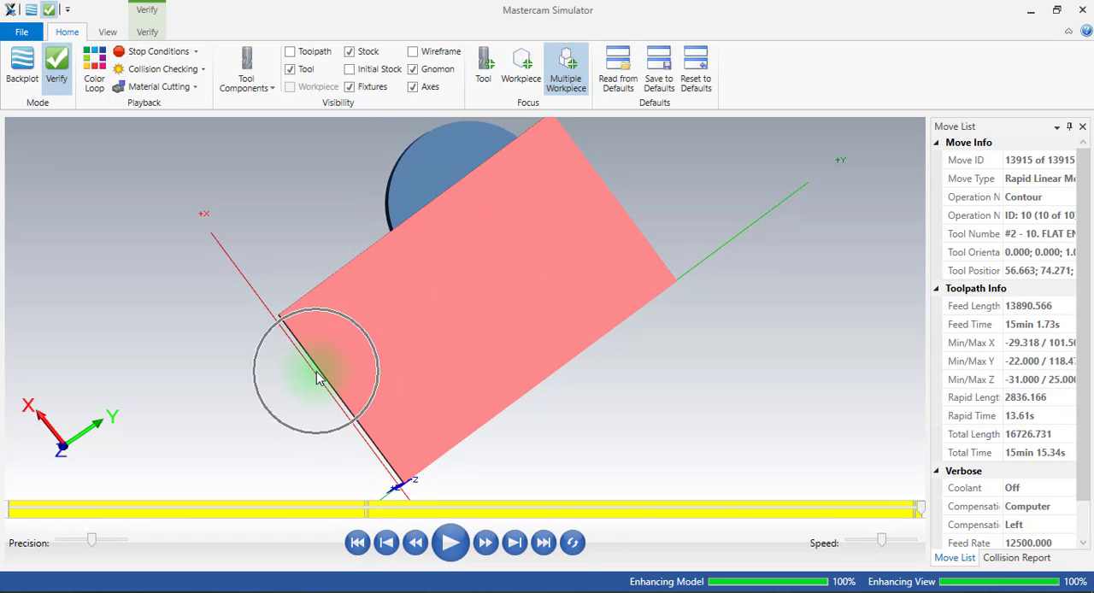
middle_click_drag(344, 411, 342, 373)
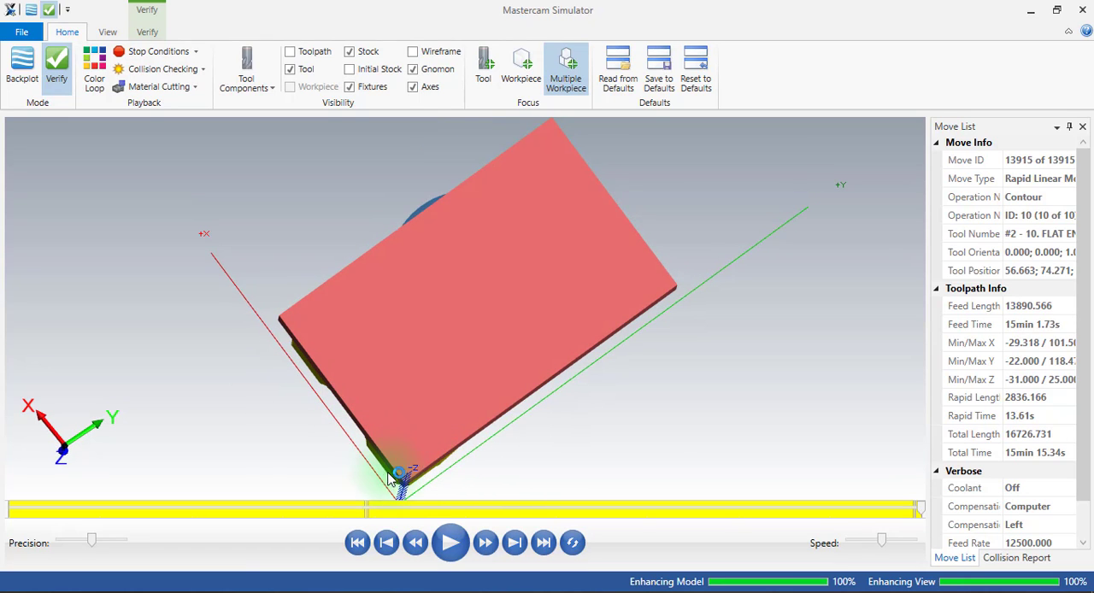
middle_click_drag(399, 471, 444, 364)
scroll(444, 364, "down", 2)
scroll(414, 471, "up", 5)
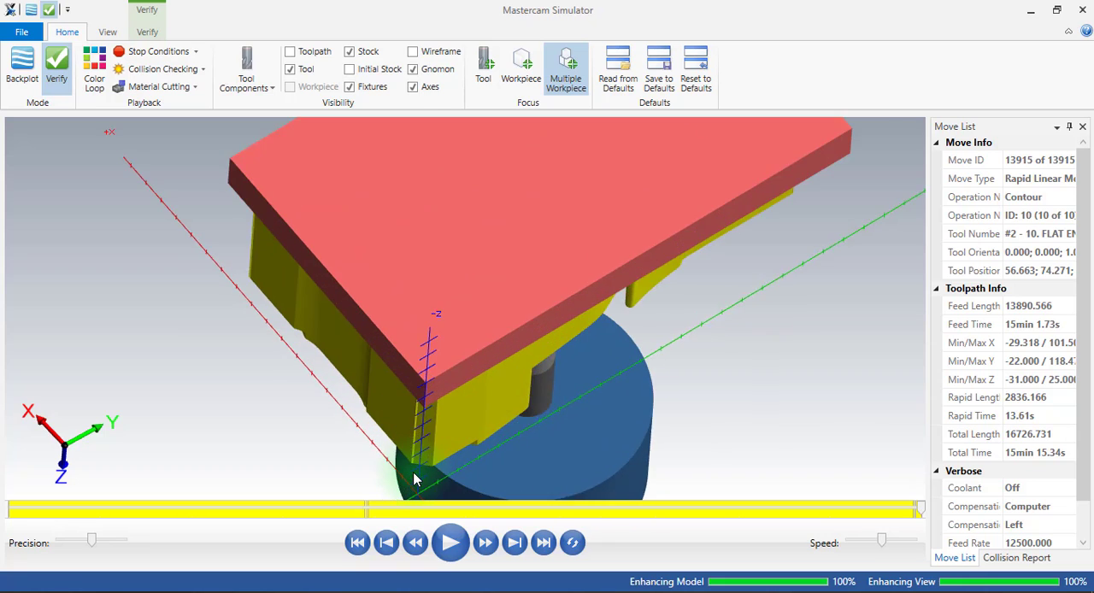
key("ctrl")
key("ctrl")
key("ctrl")
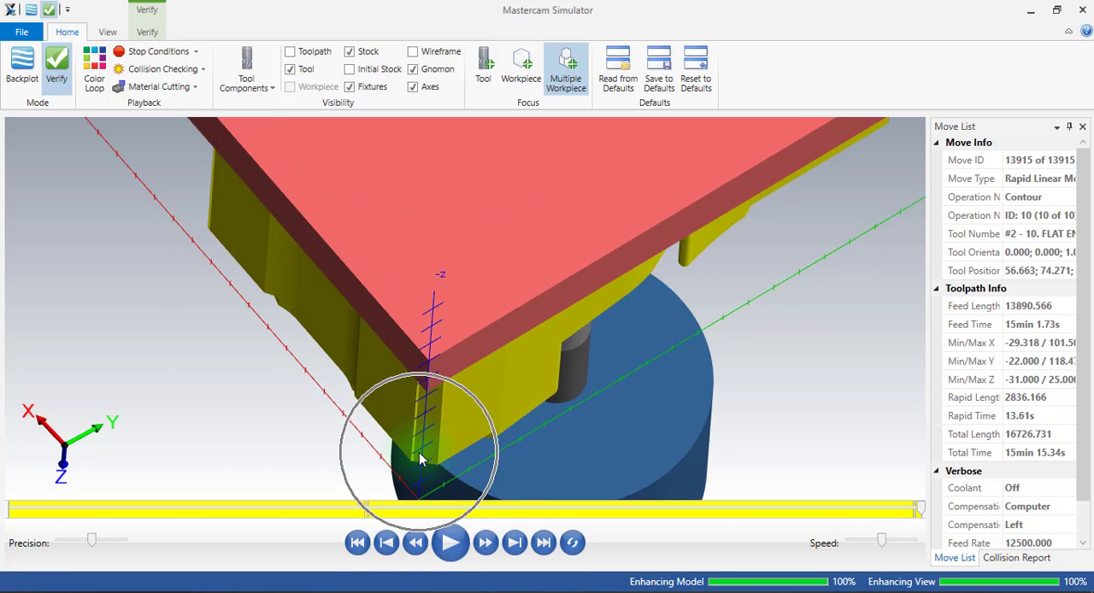
scroll(419, 459, "down", 4)
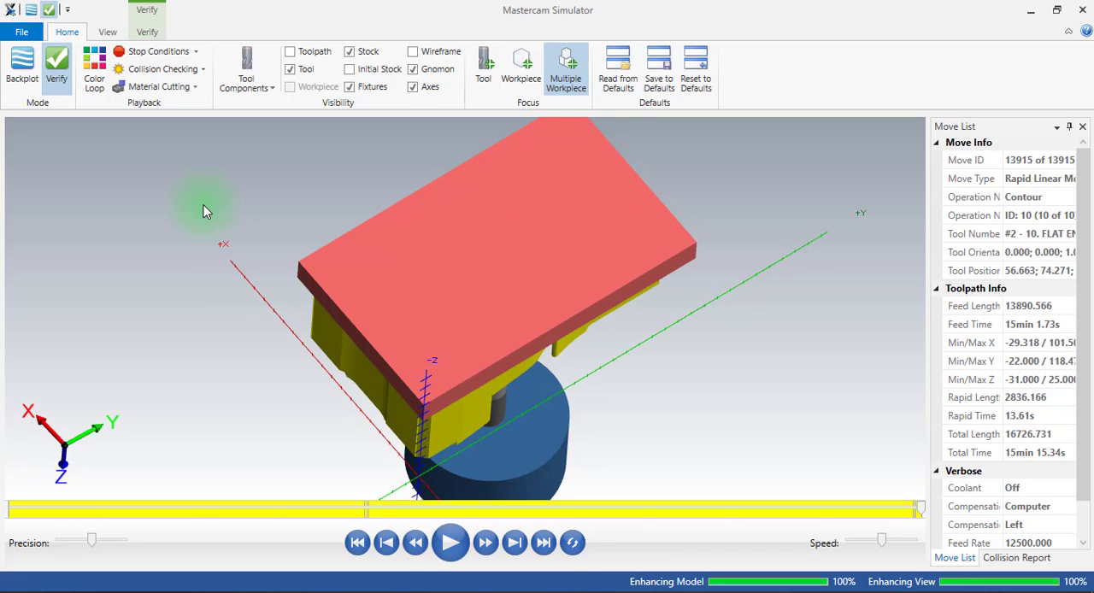
left_click(1083, 10)
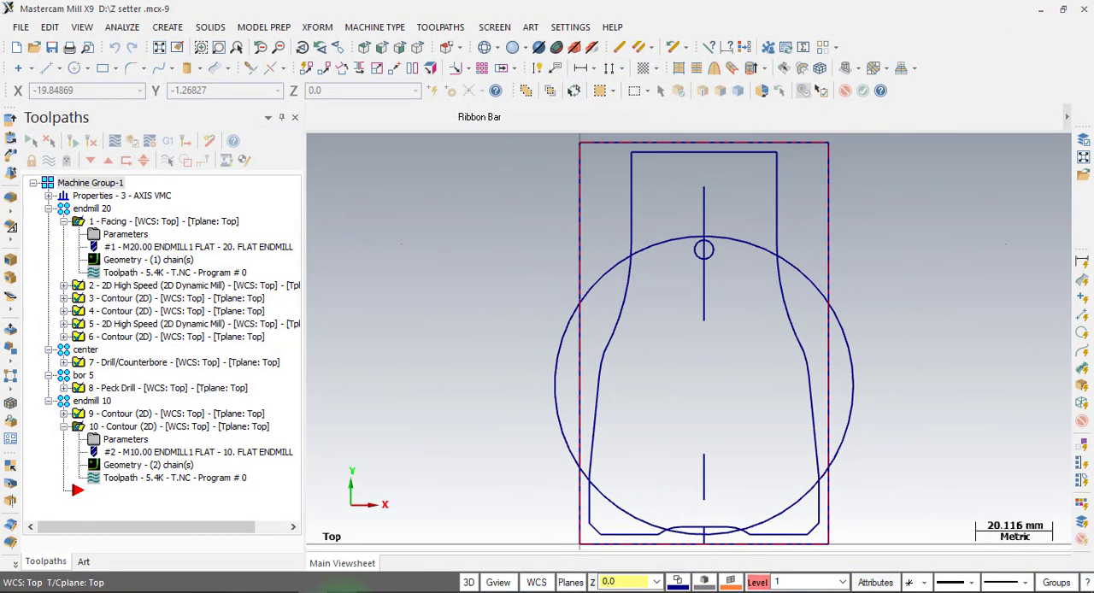
Check the Z setter drawing in Foxit PhantomPDF and return to Mastercam.
left_click(346, 591)
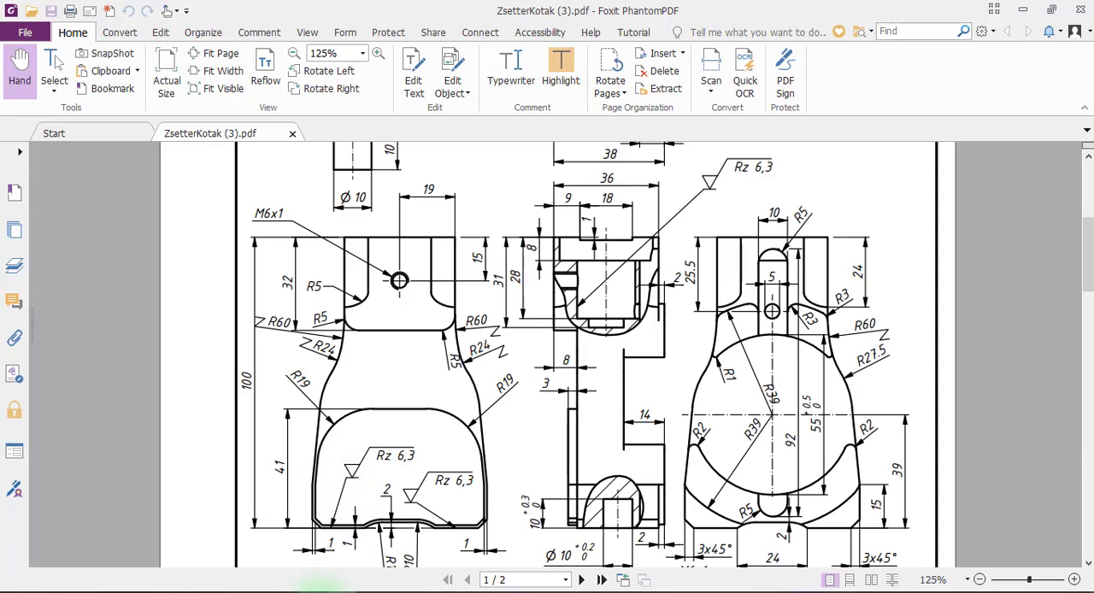
left_click(344, 591)
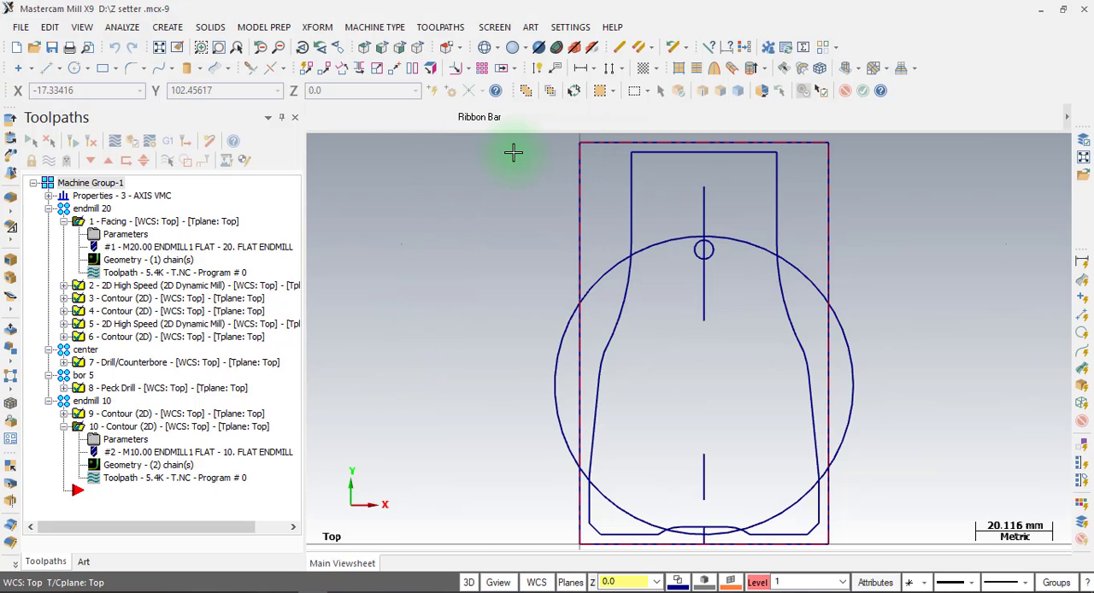
left_click(704, 172)
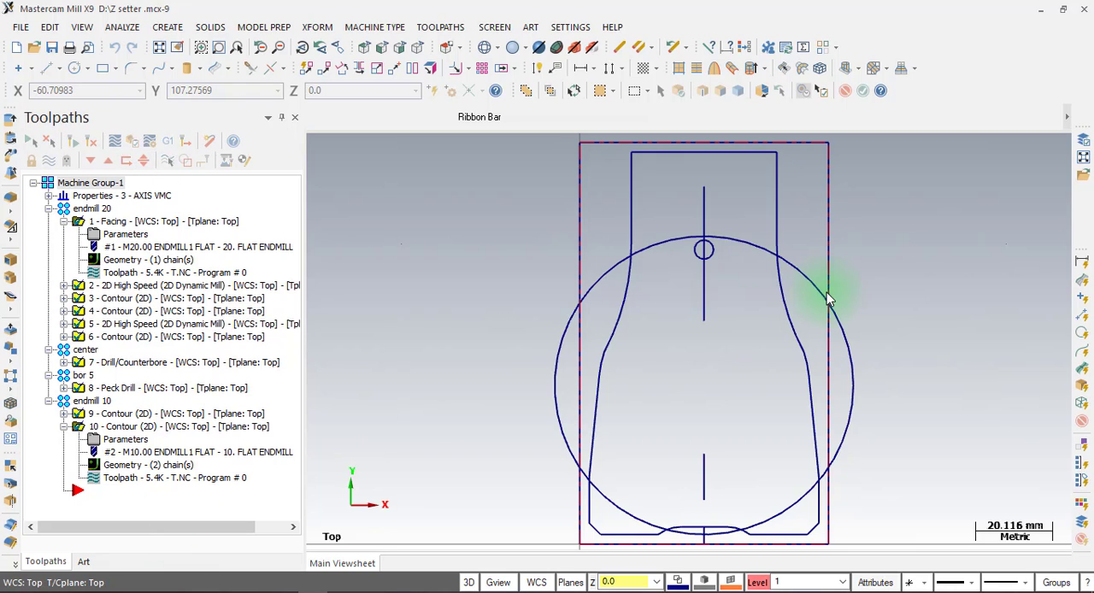
Collapse the endmill 20, center, bor 5 and endmill 10 toolpath groups and select Machine Group-1.
left_click(49, 209)
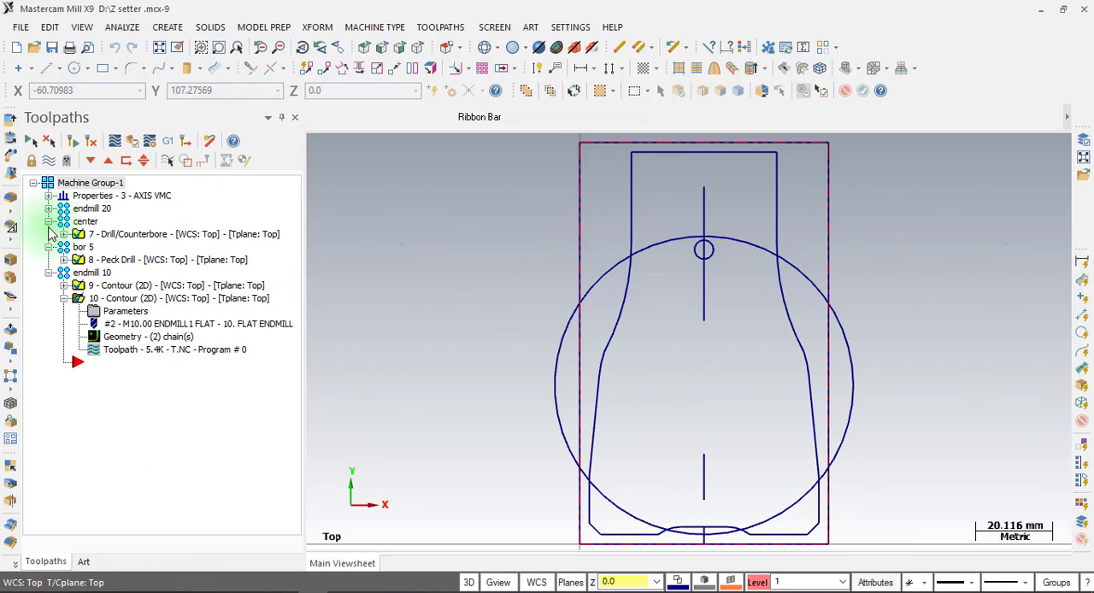
left_click(49, 222)
left_click(49, 234)
left_click(49, 247)
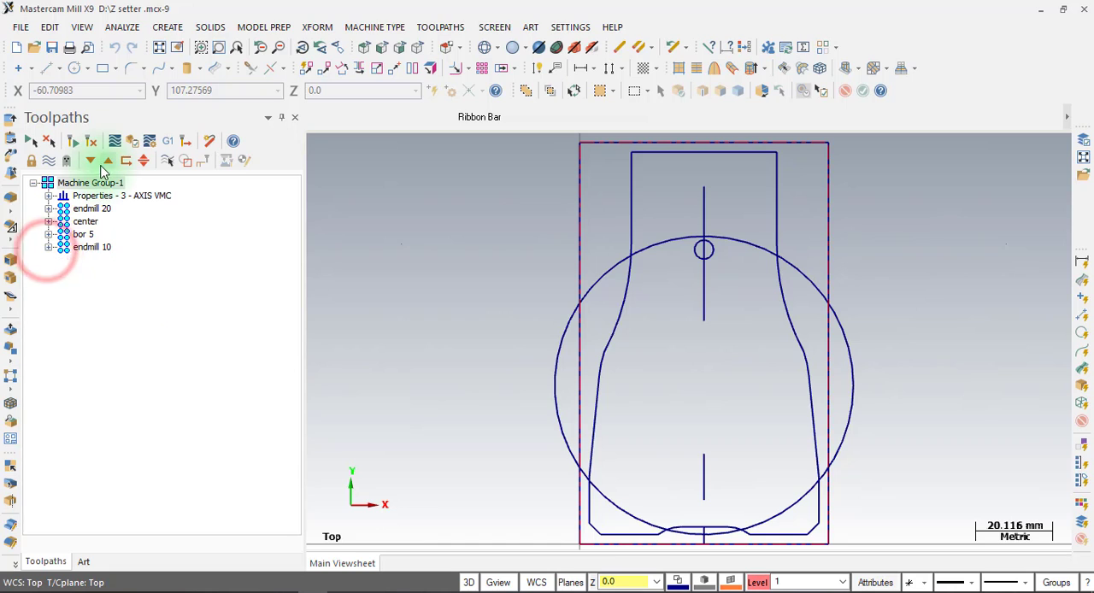
left_click(96, 185)
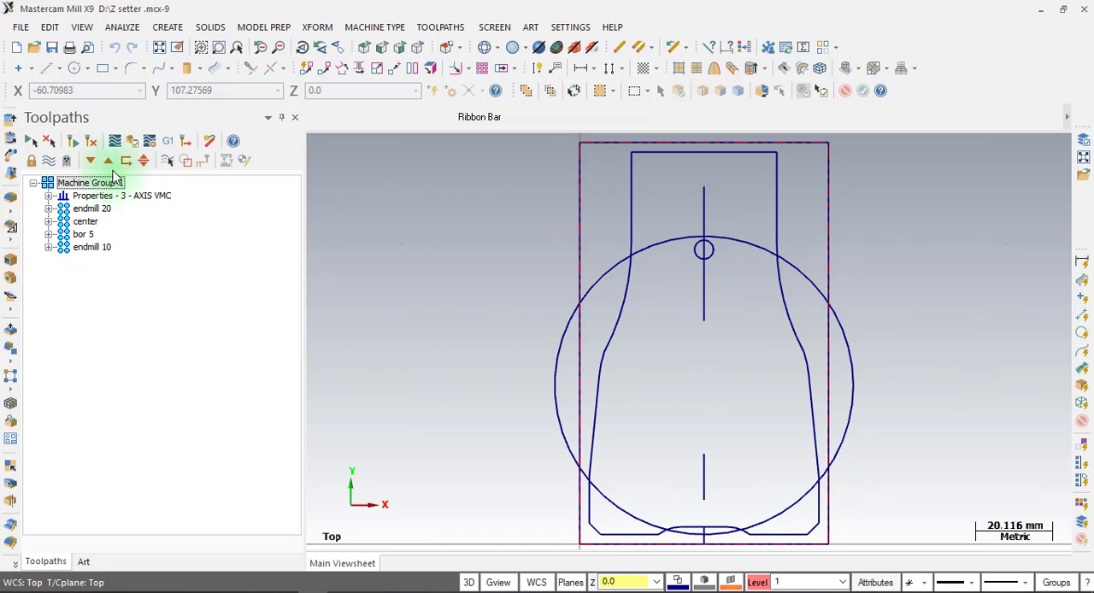
left_click(410, 276)
left_click(718, 224)
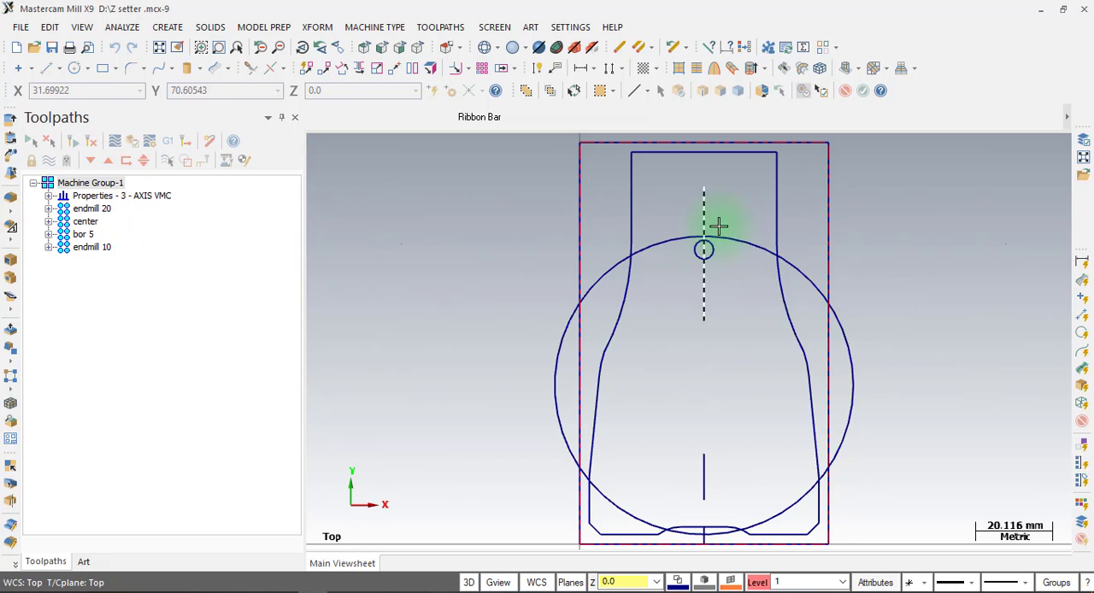
left_click(61, 250)
left_click(86, 185)
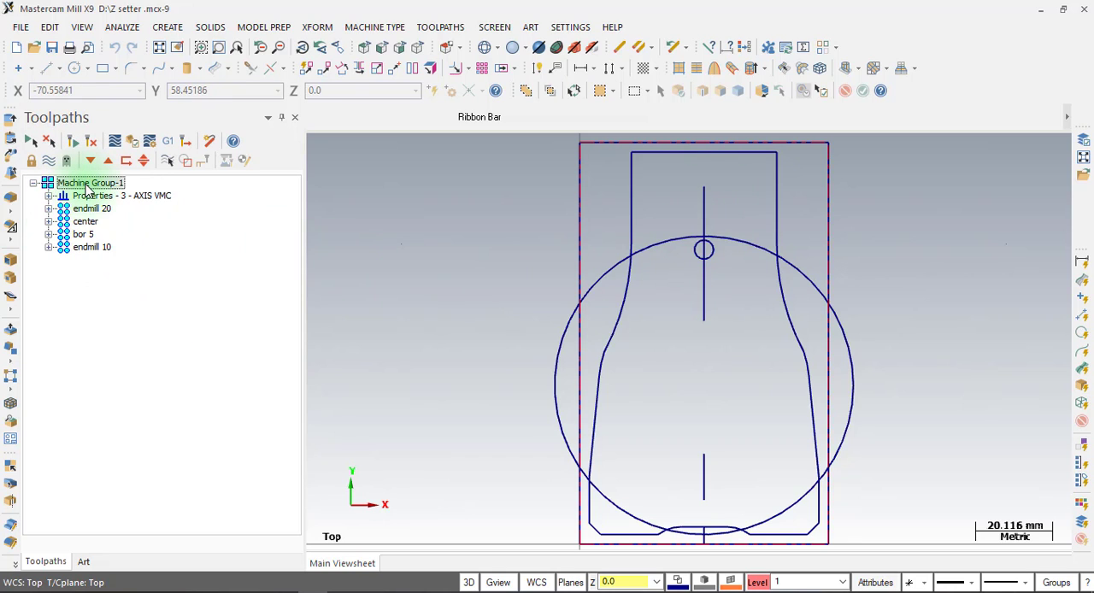
left_click(86, 190)
left_click(87, 190)
left_click(524, 212)
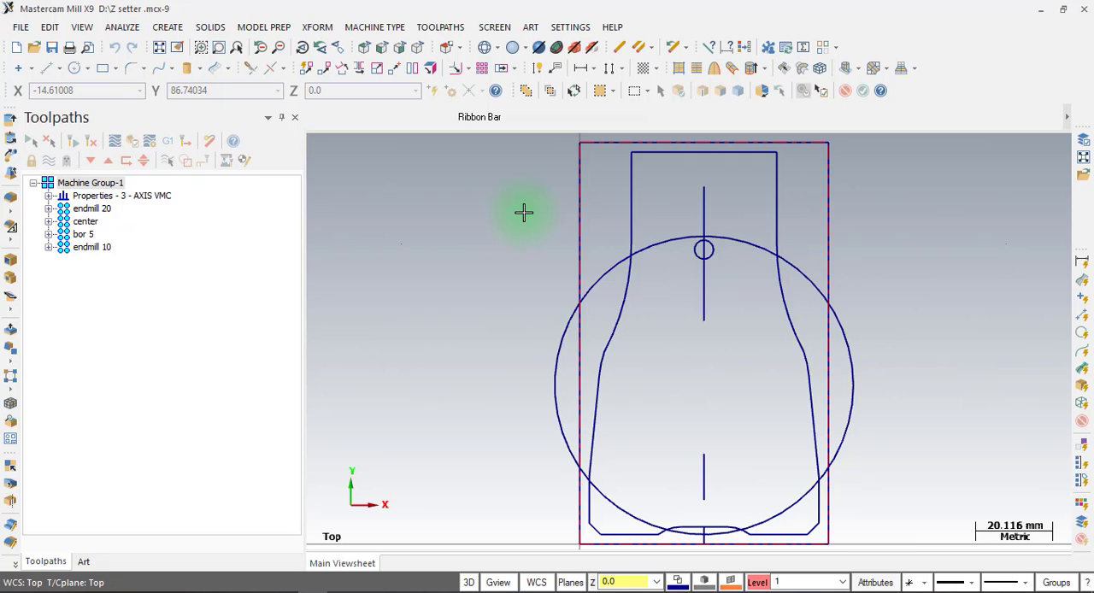
left_click(24, 28)
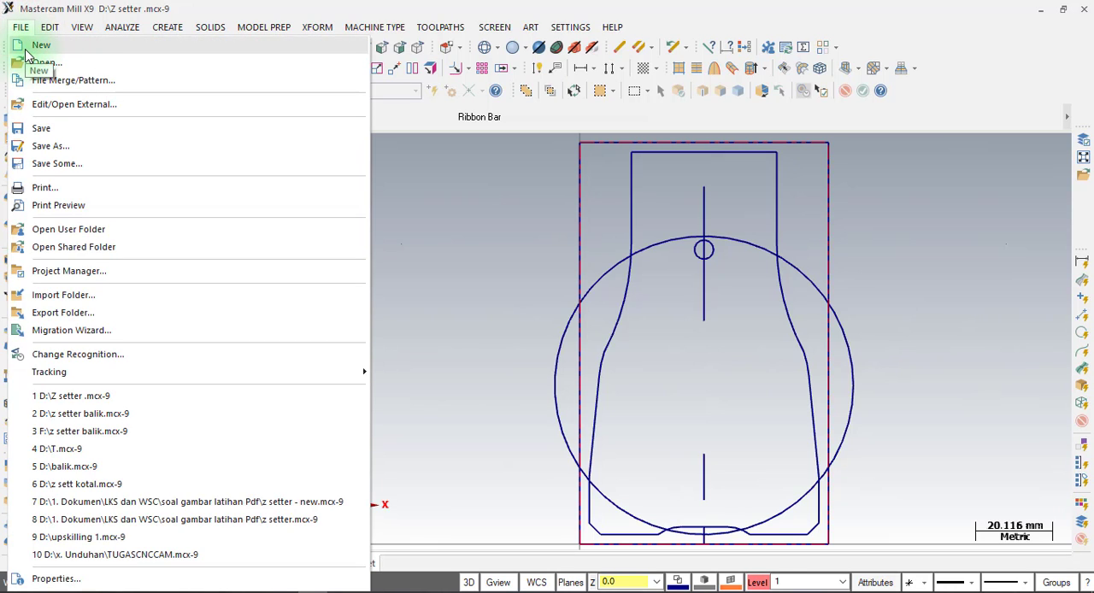
left_click(21, 28)
left_click(342, 586)
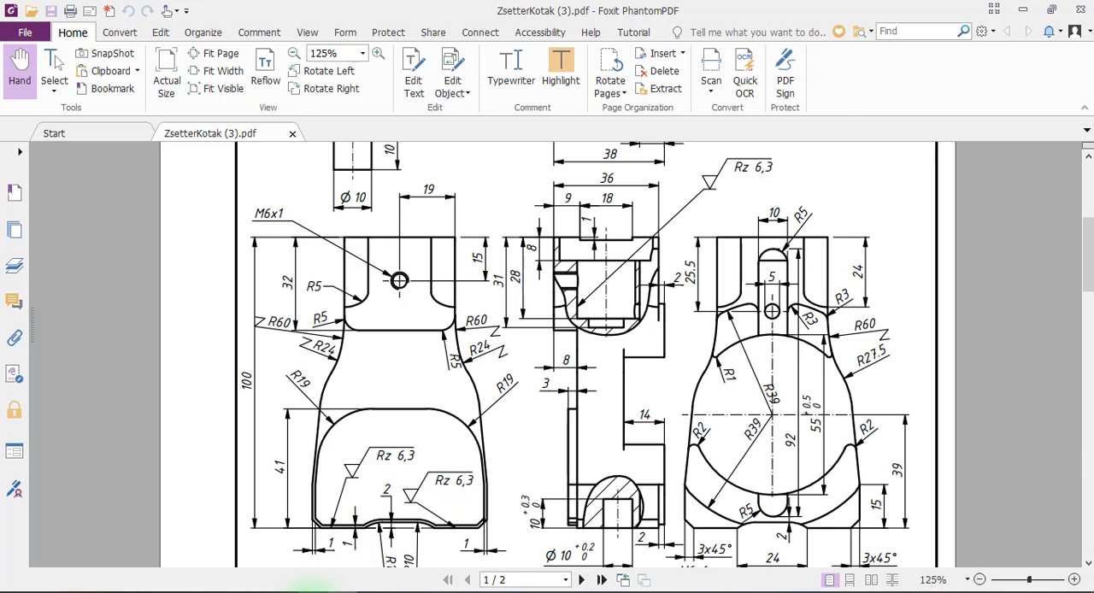
left_click(313, 590)
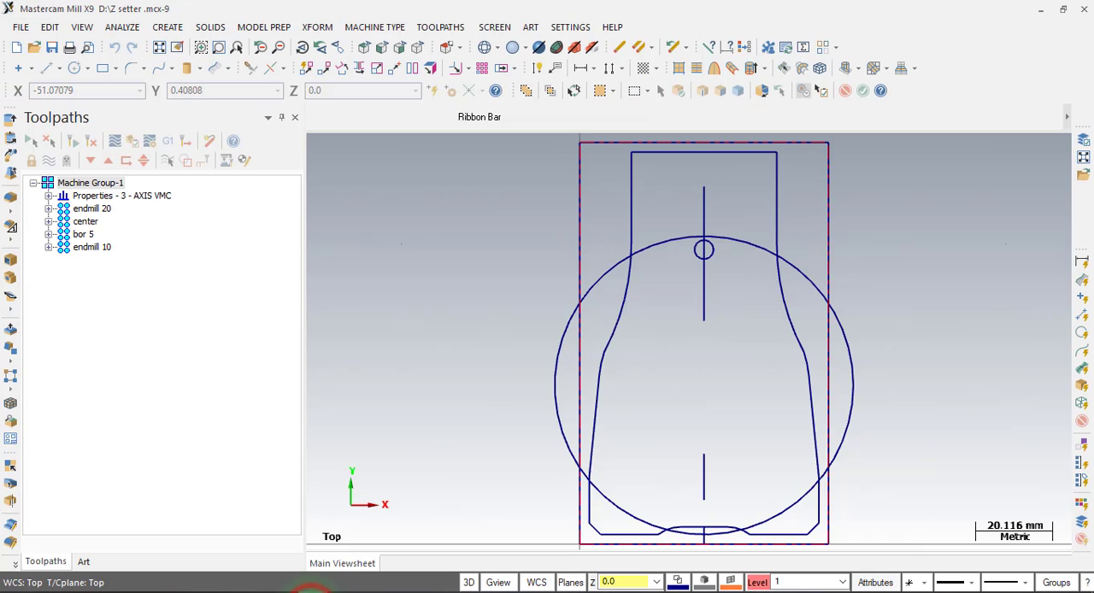
Start Save Some and select the four edges of the outer stock rectangle for saving.
left_click(22, 28)
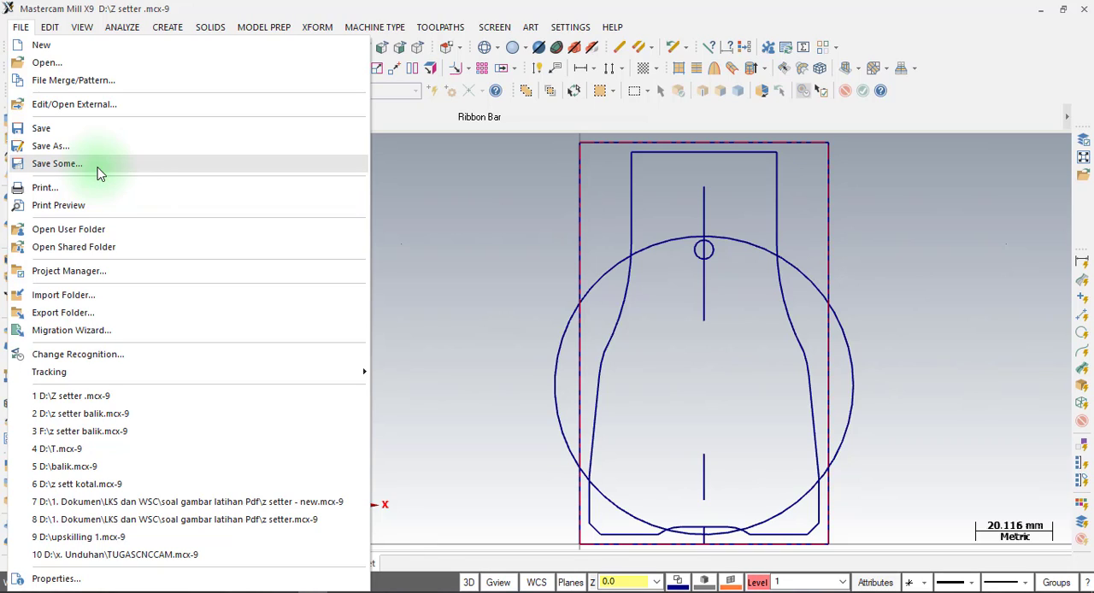
left_click(71, 171)
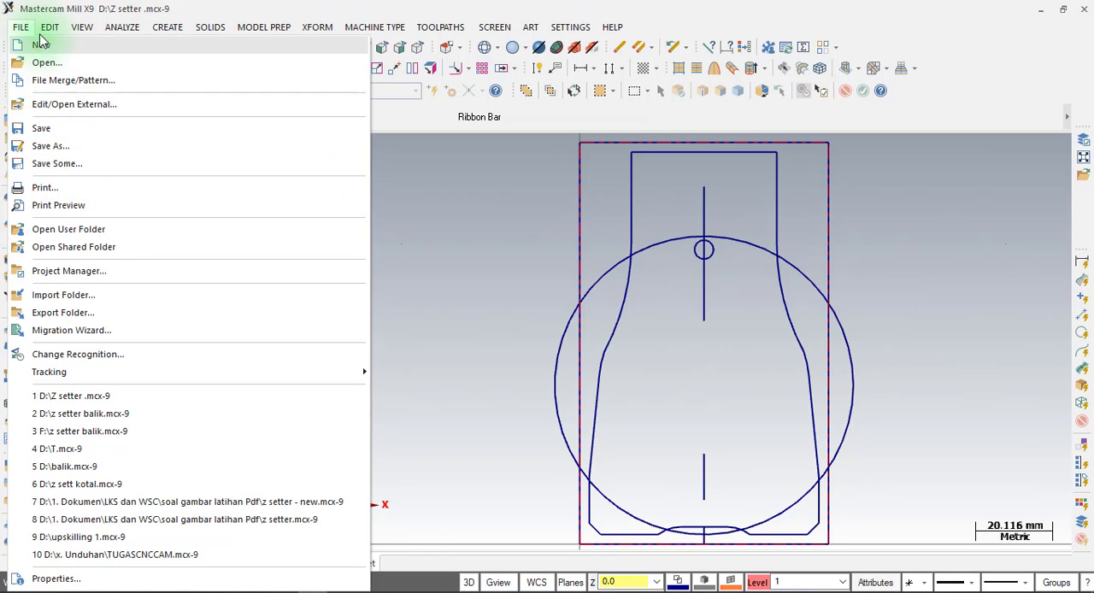
left_click(53, 167)
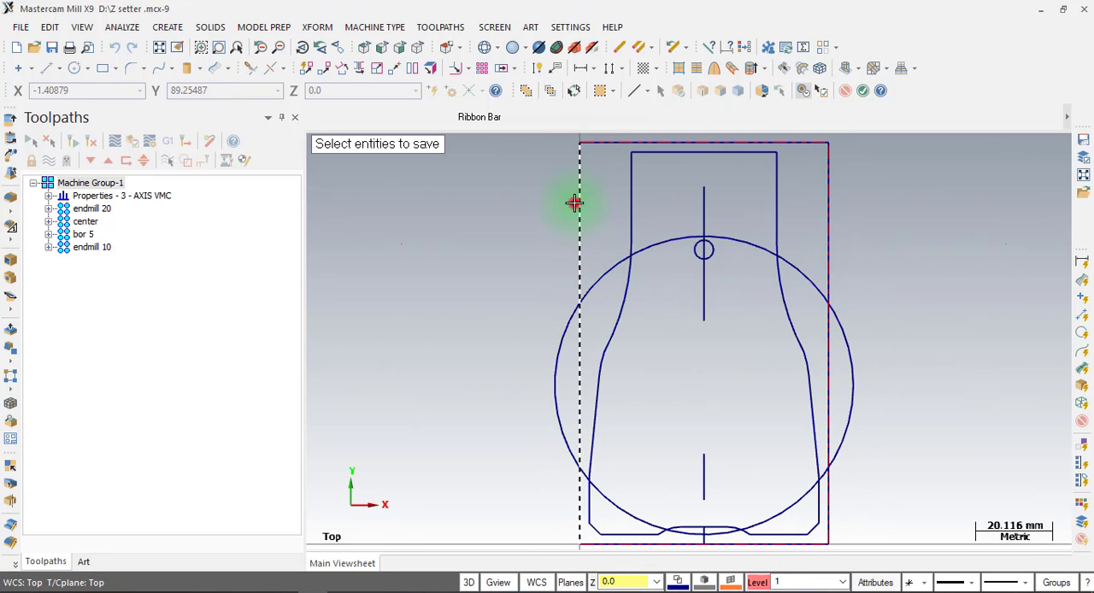
left_click(580, 203)
left_click(603, 142)
left_click(828, 230)
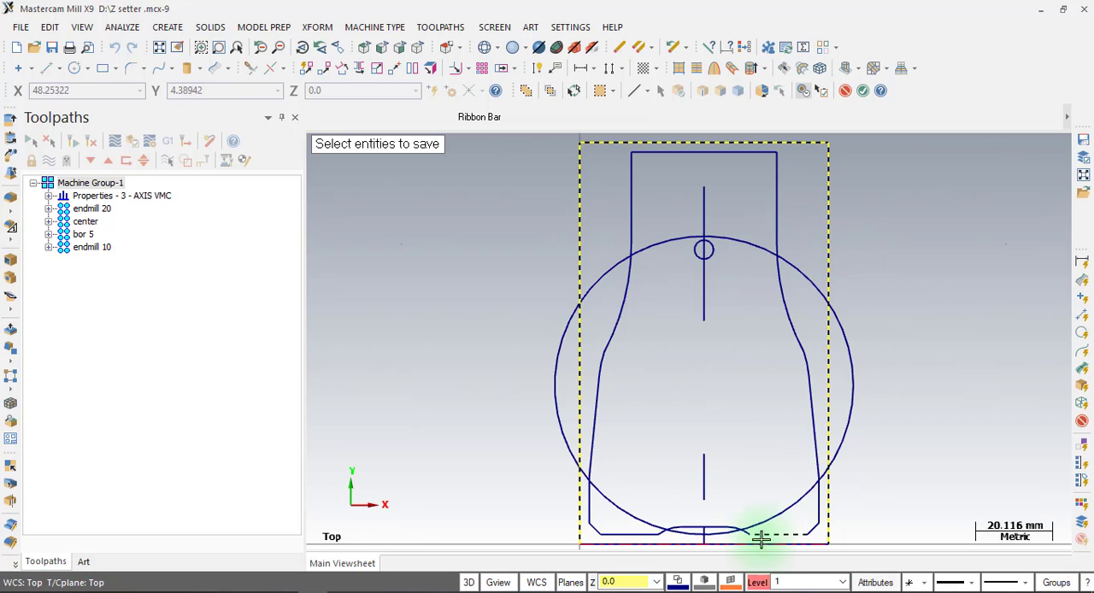
left_click(759, 546)
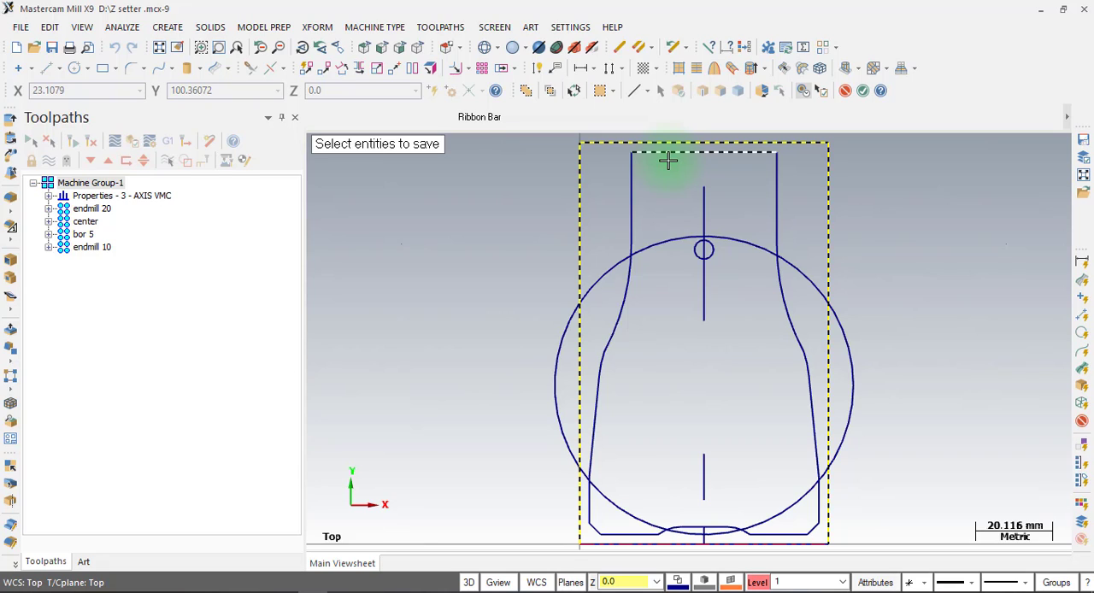
Add the complete inner part contour to the selection by chaining and accept the selected entities.
left_click(652, 94)
left_click(661, 114)
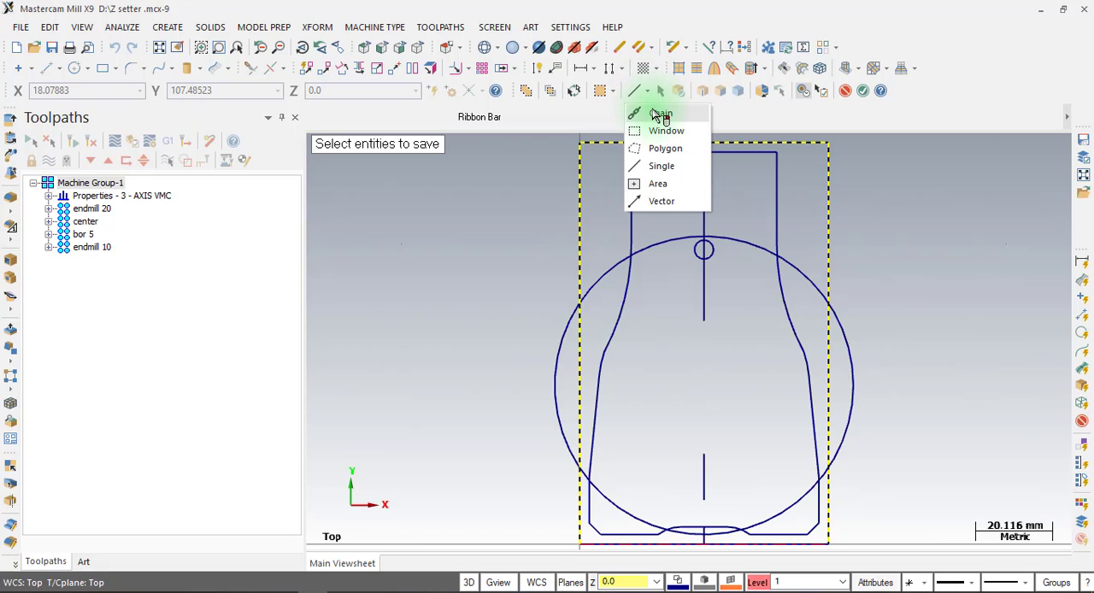
left_click(660, 115)
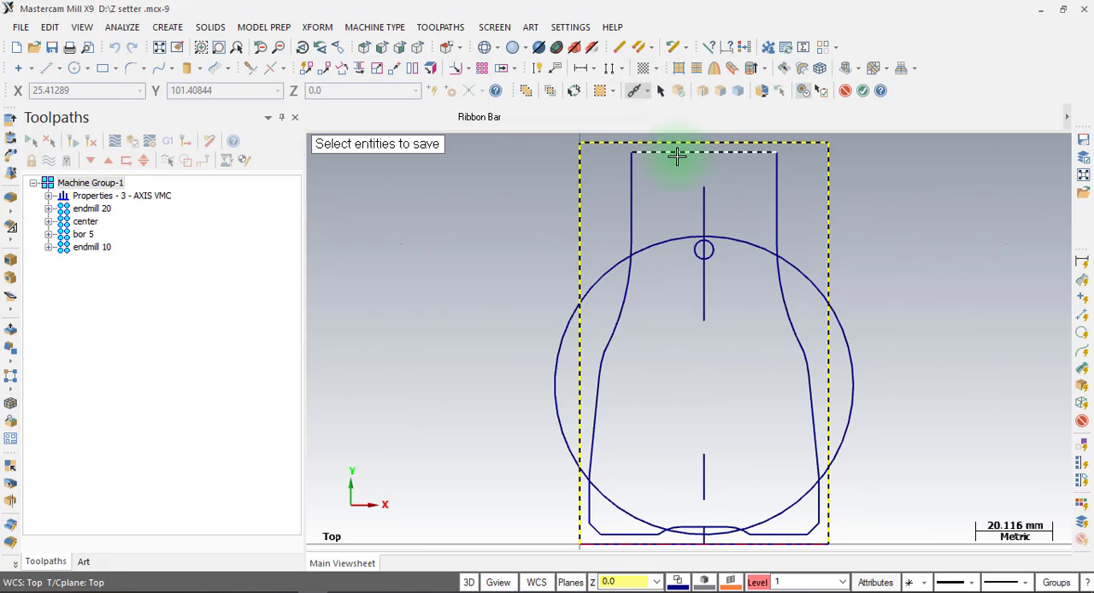
left_click(677, 155)
left_click(677, 154)
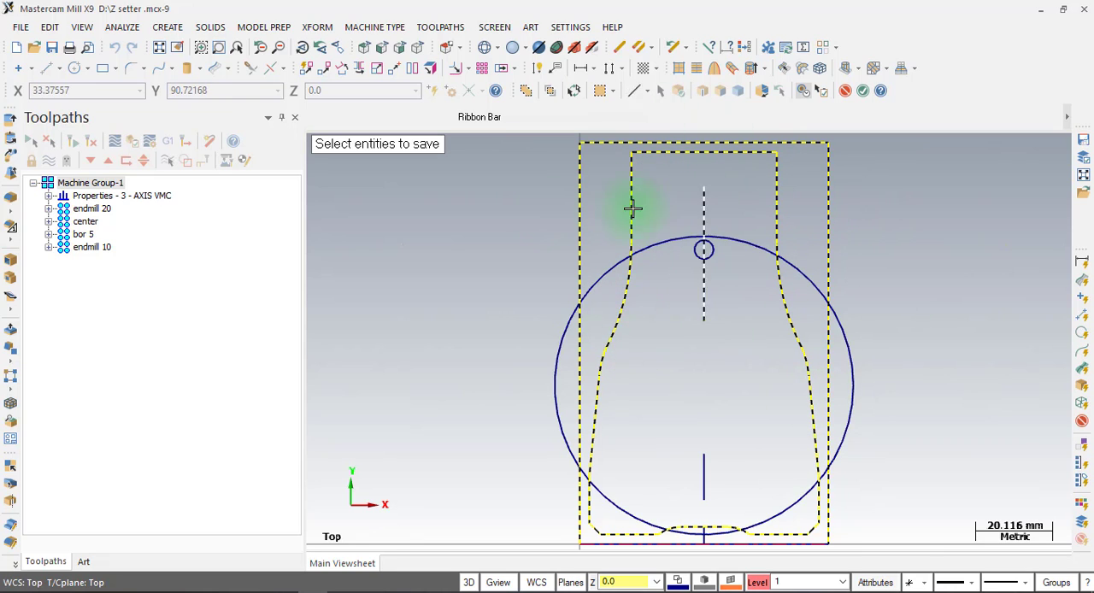
key("Return")
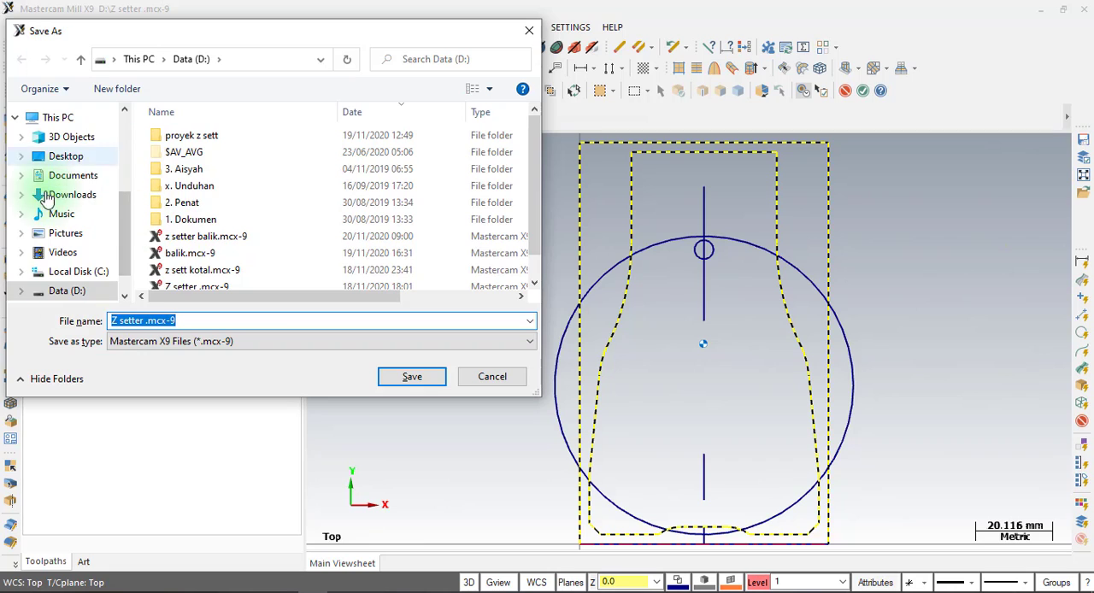
Save the selected geometry on Data (D:) as "proses balik 2" in Mastercam X9 format.
left_click(65, 293)
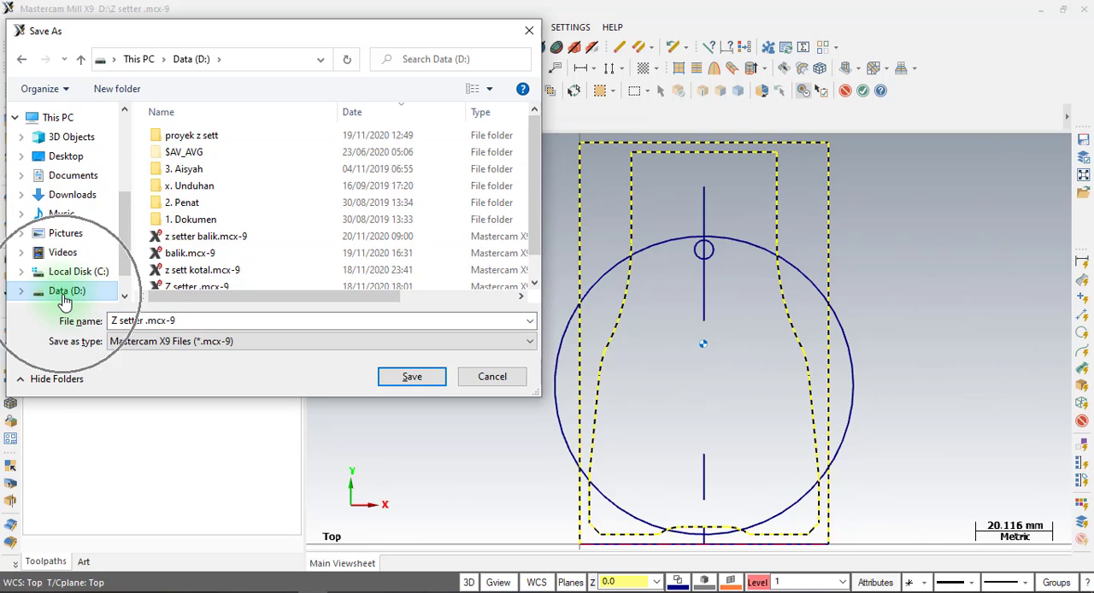
left_click(194, 320)
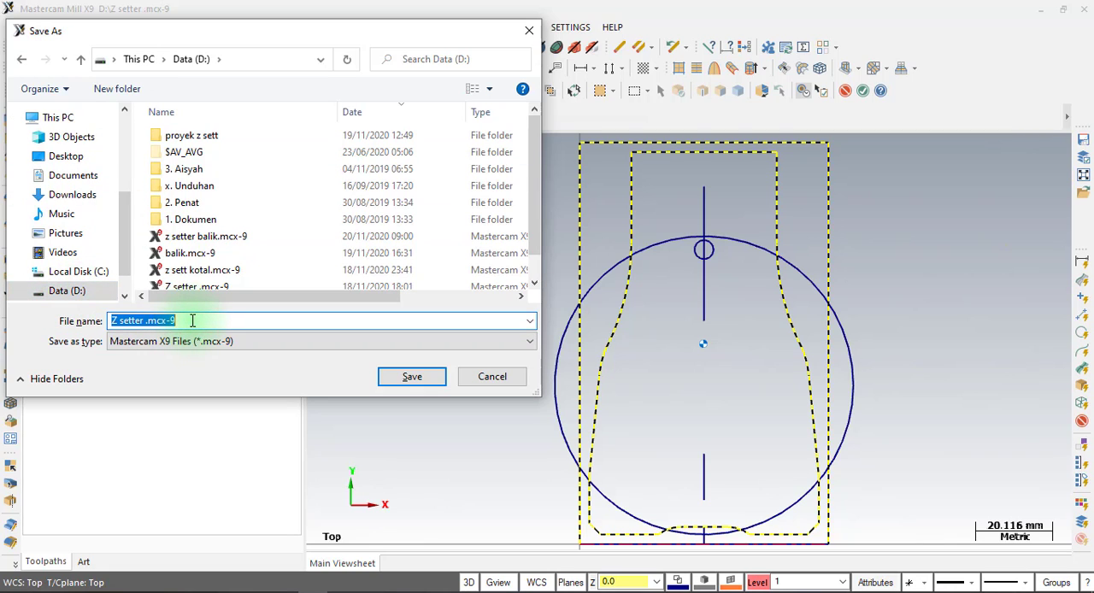
type("proses balik 2")
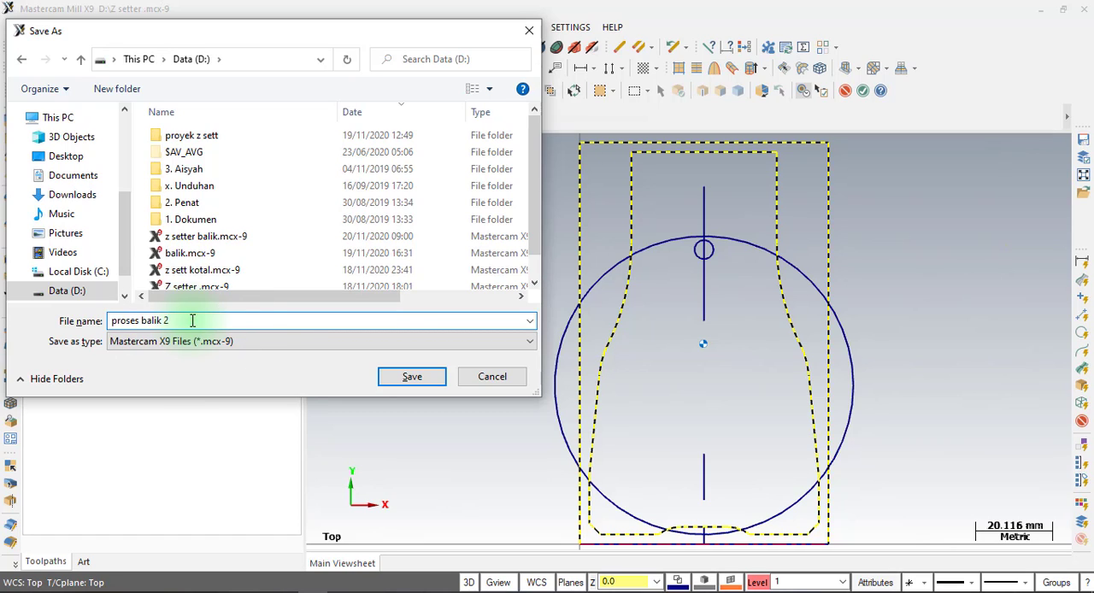
left_click(422, 382)
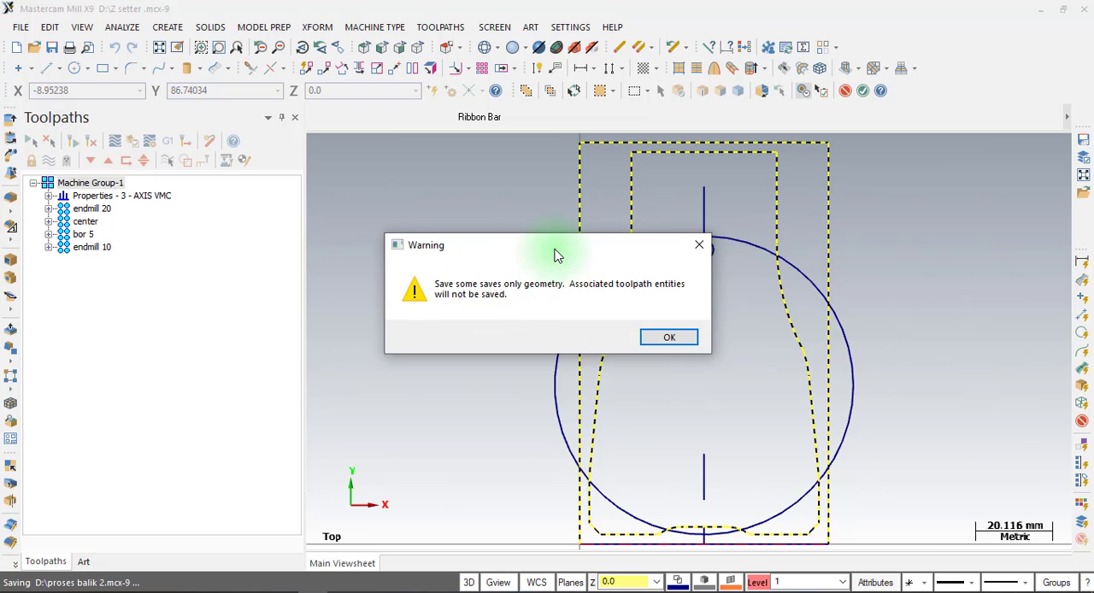
left_click_drag(557, 250, 395, 232)
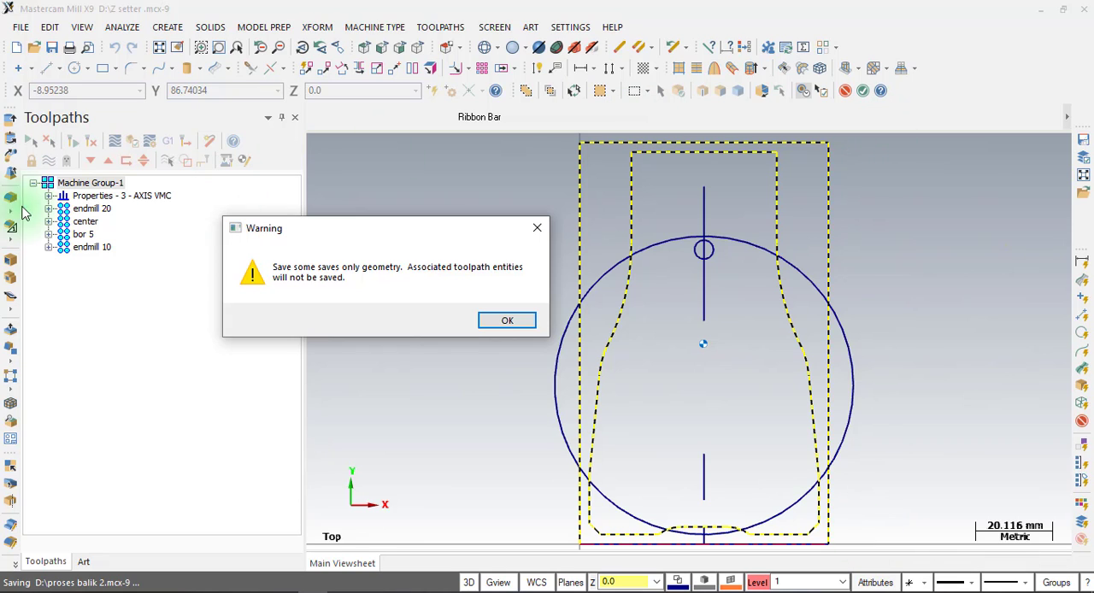
left_click(502, 321)
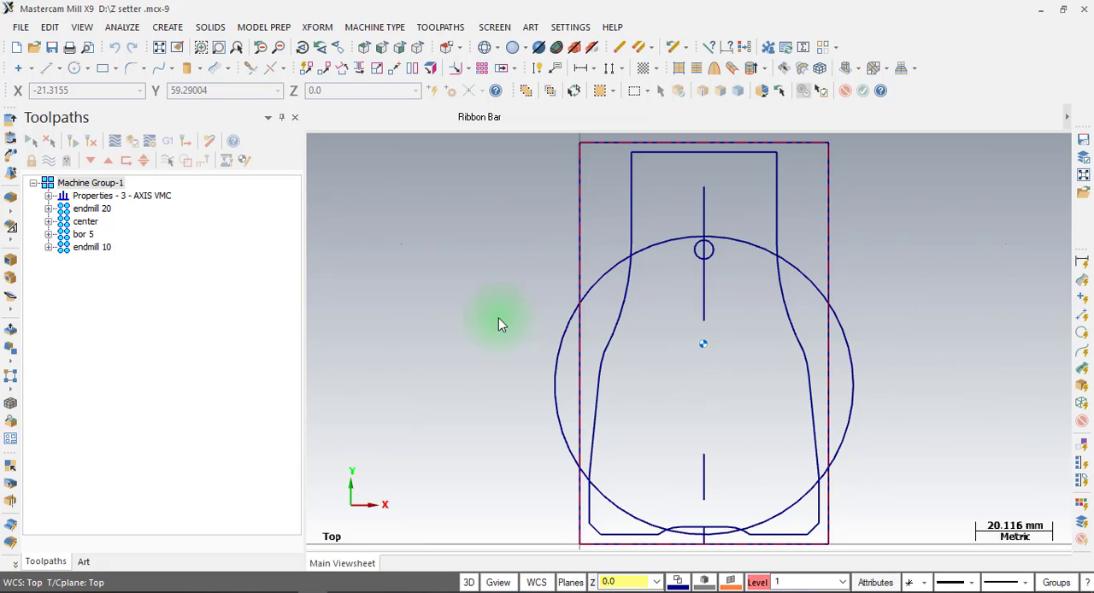
Open proses balik 2.mcx-9 from Data (D:), discarding the changes to the Z setter file.
left_click(20, 27)
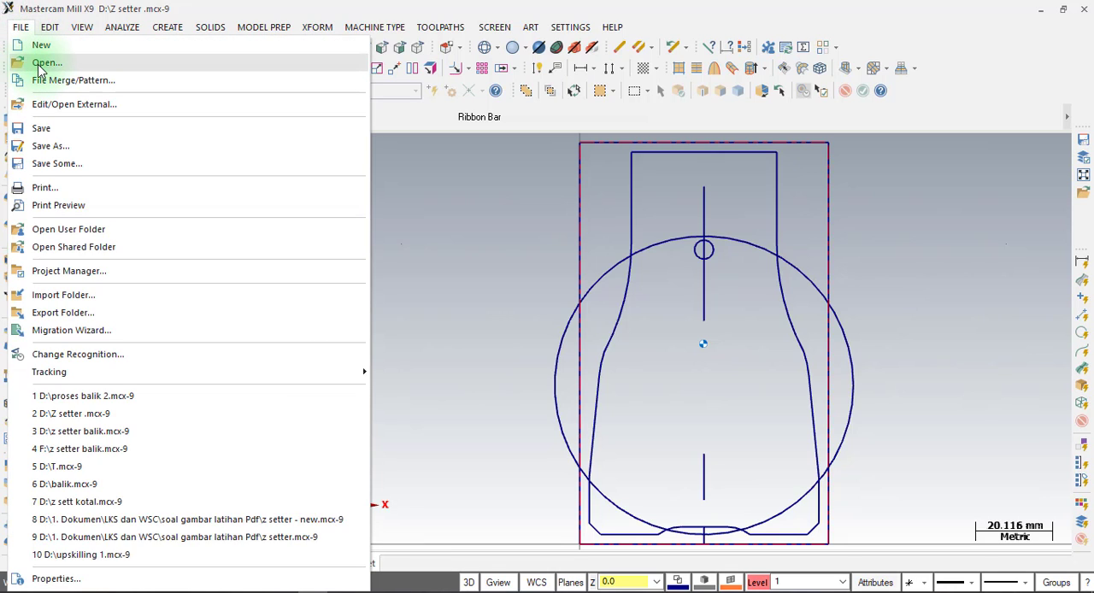
left_click(41, 64)
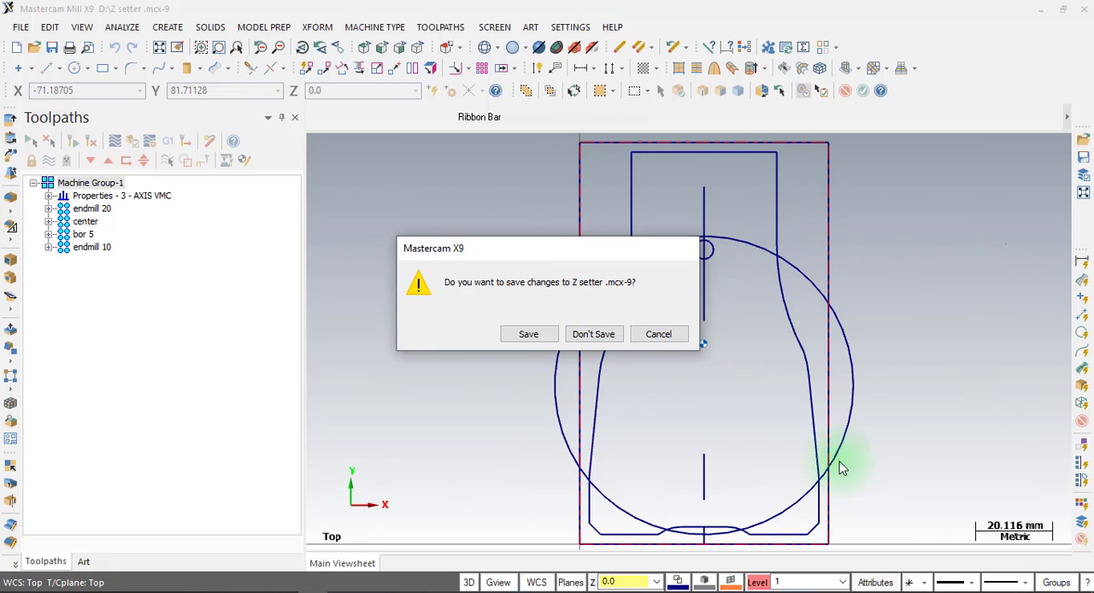
left_click(594, 334)
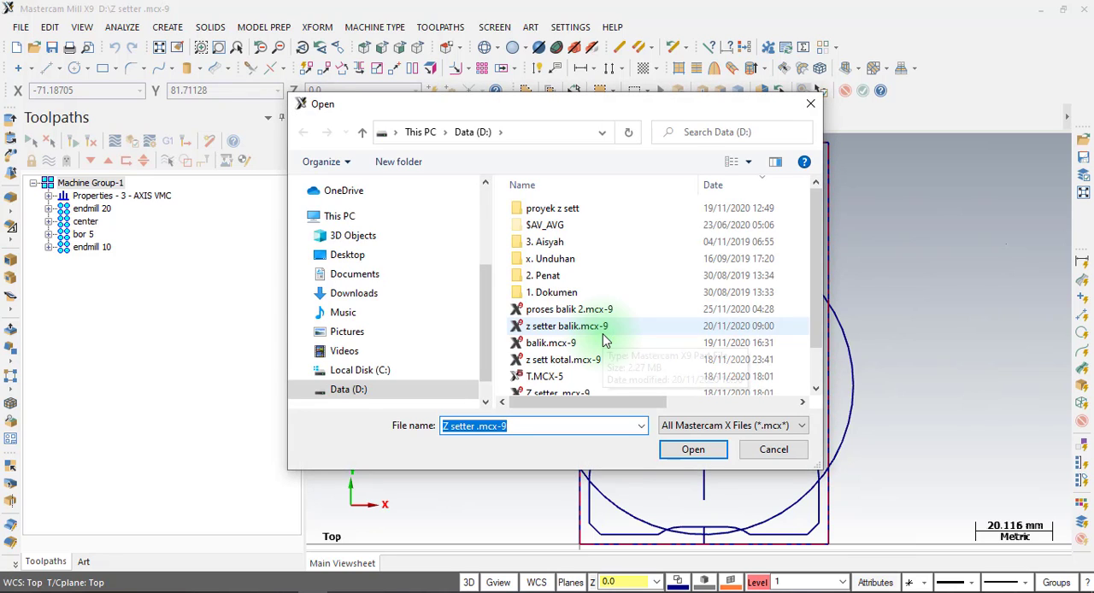
left_click(731, 187)
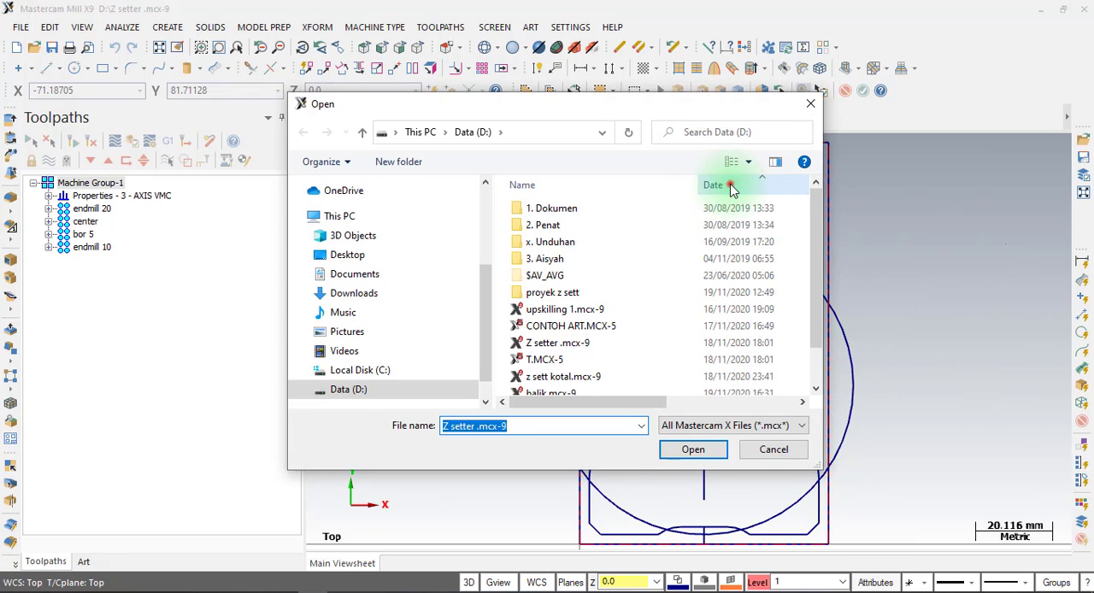
left_click(731, 187)
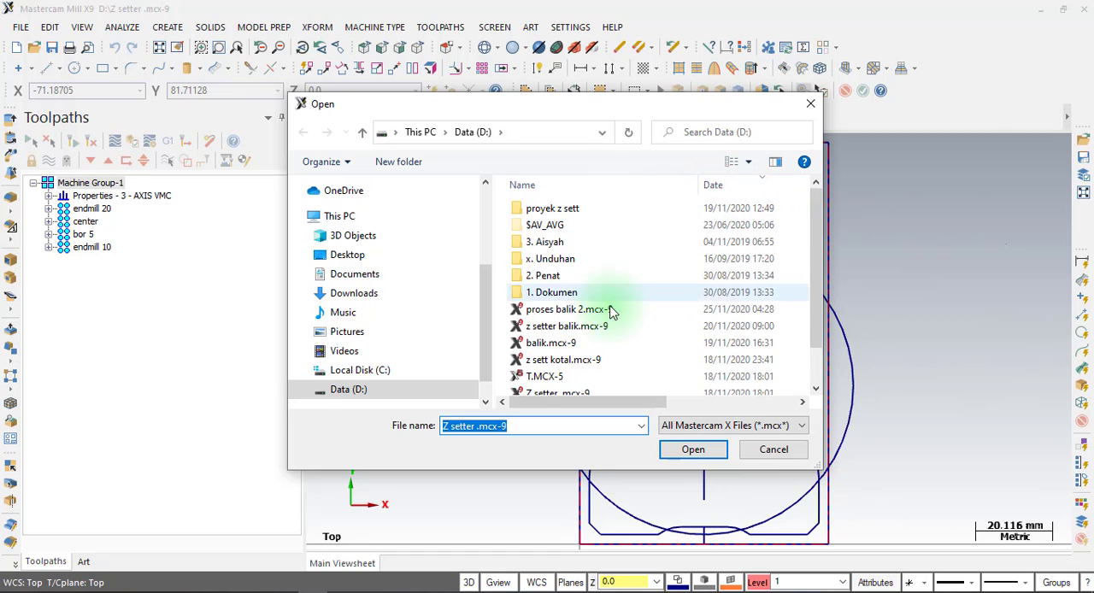
left_click(569, 312)
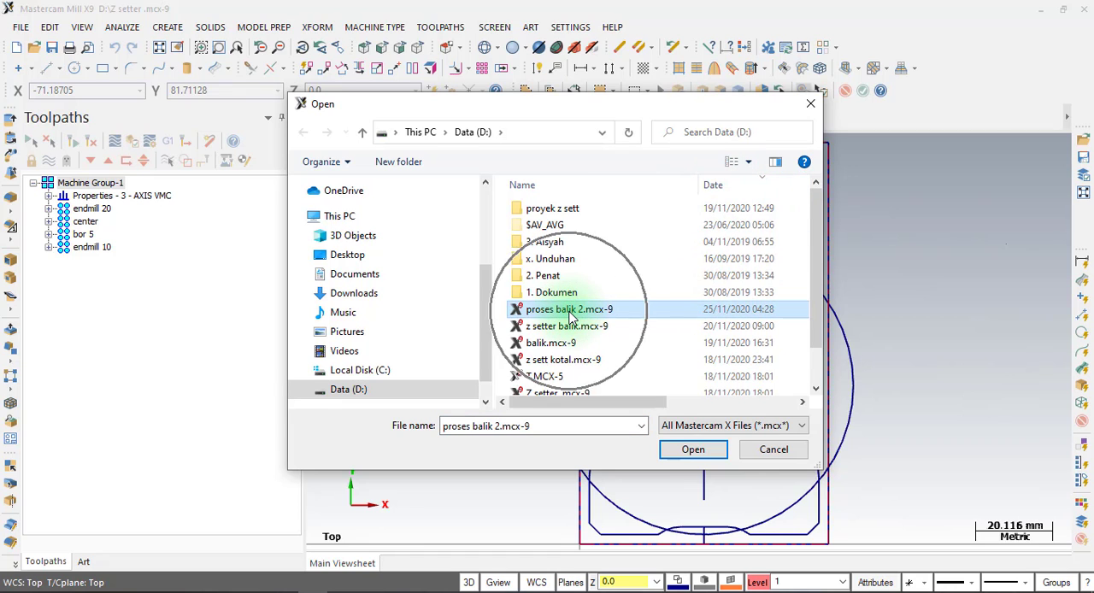
left_click(687, 453)
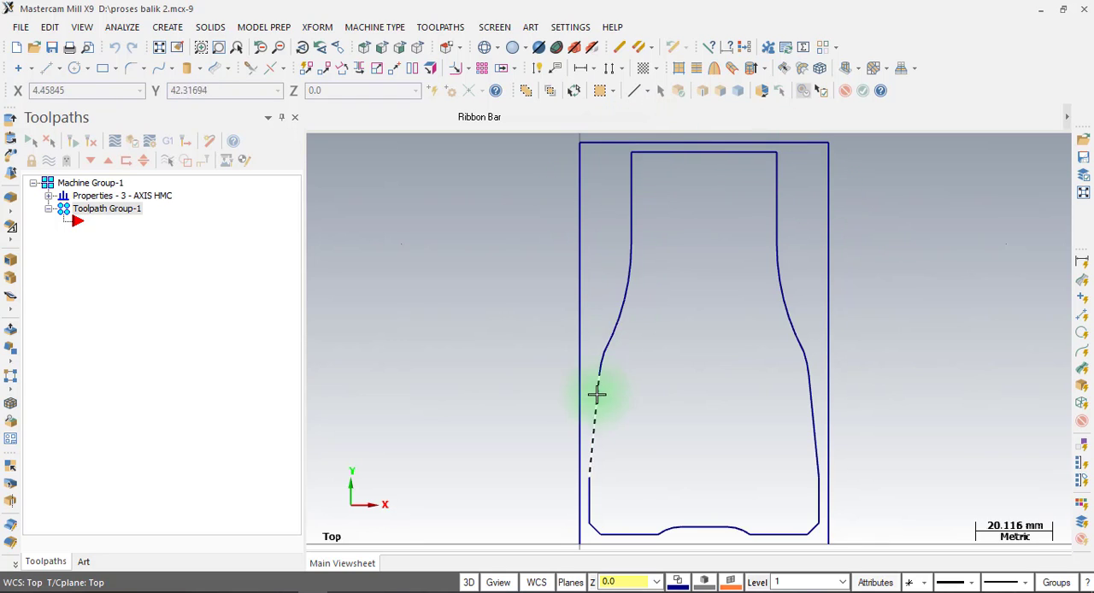
scroll(652, 304, "down", 2)
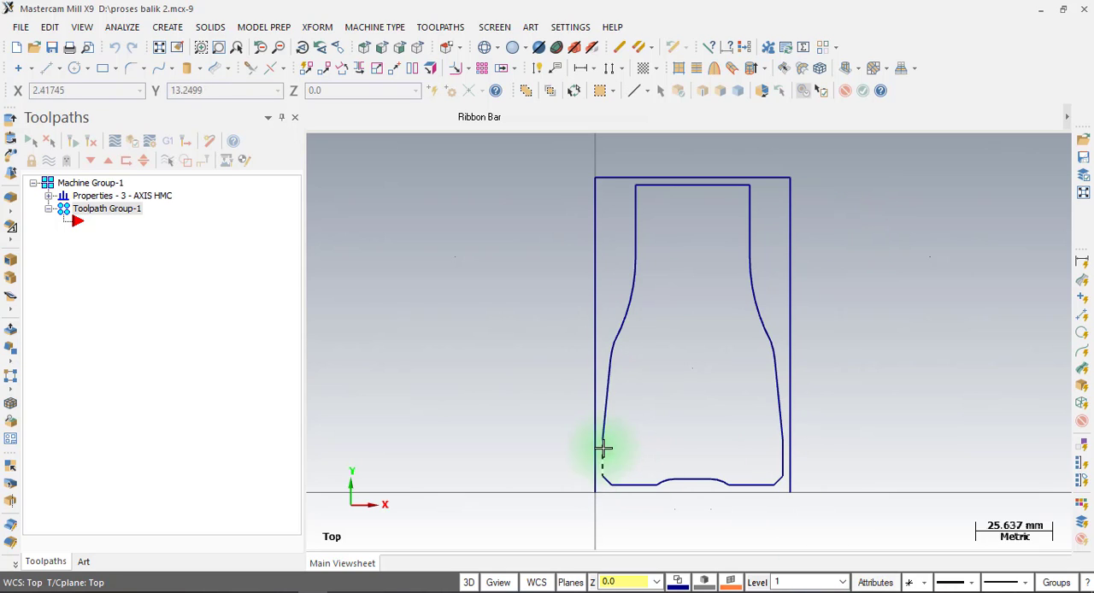
left_click(776, 454)
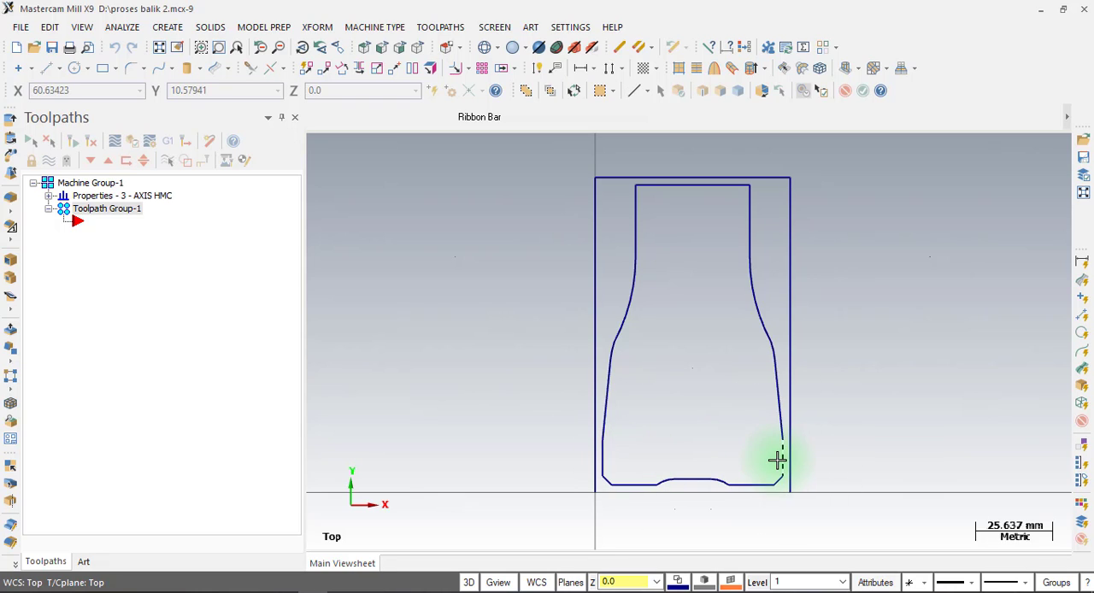
left_click(614, 461)
left_click(773, 455)
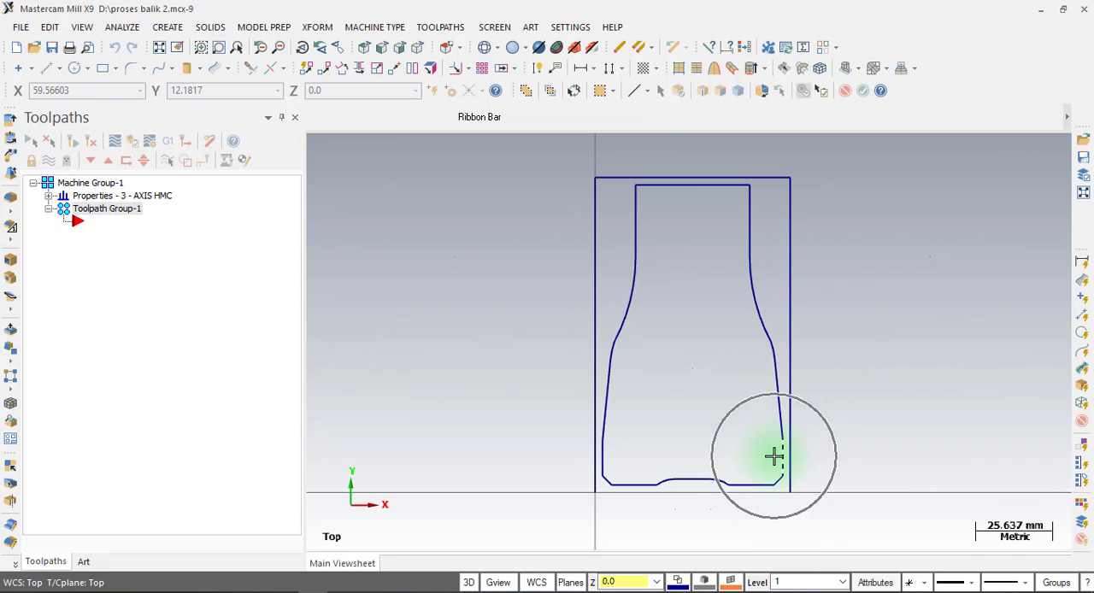
left_click(658, 274)
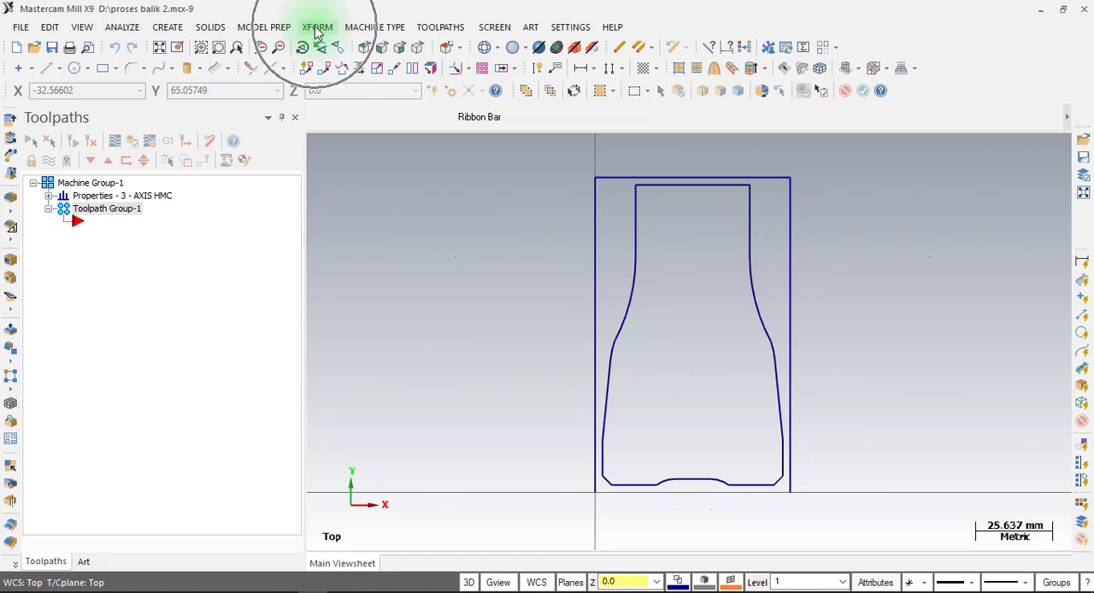
Rotate the complete part outline and stock rectangle by -90 degrees about the origin, moving the original geometry instead of copying it.
left_click(317, 28)
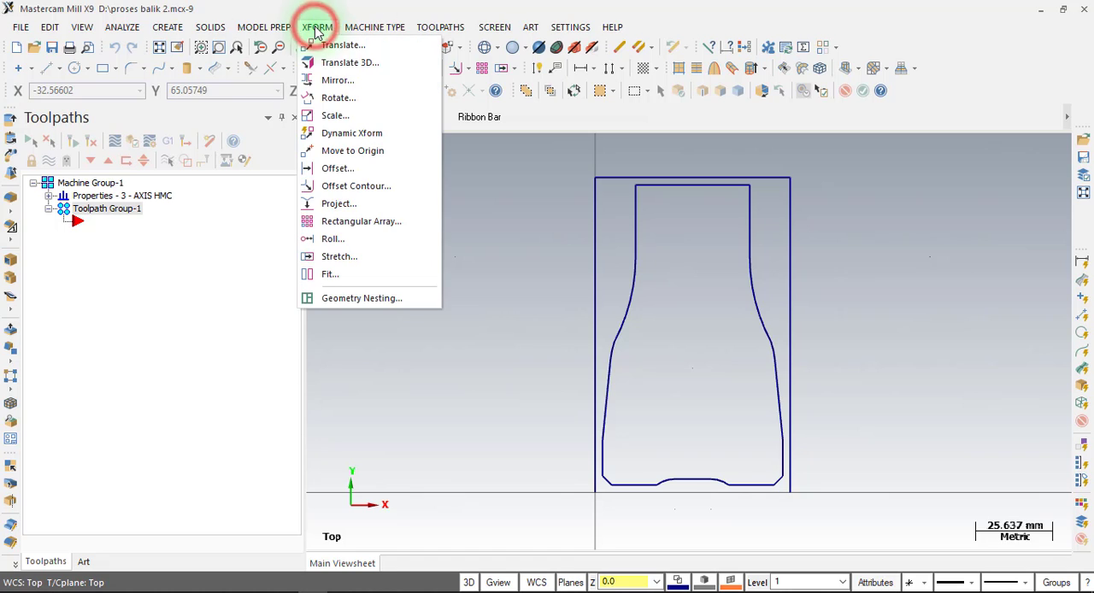
left_click(344, 99)
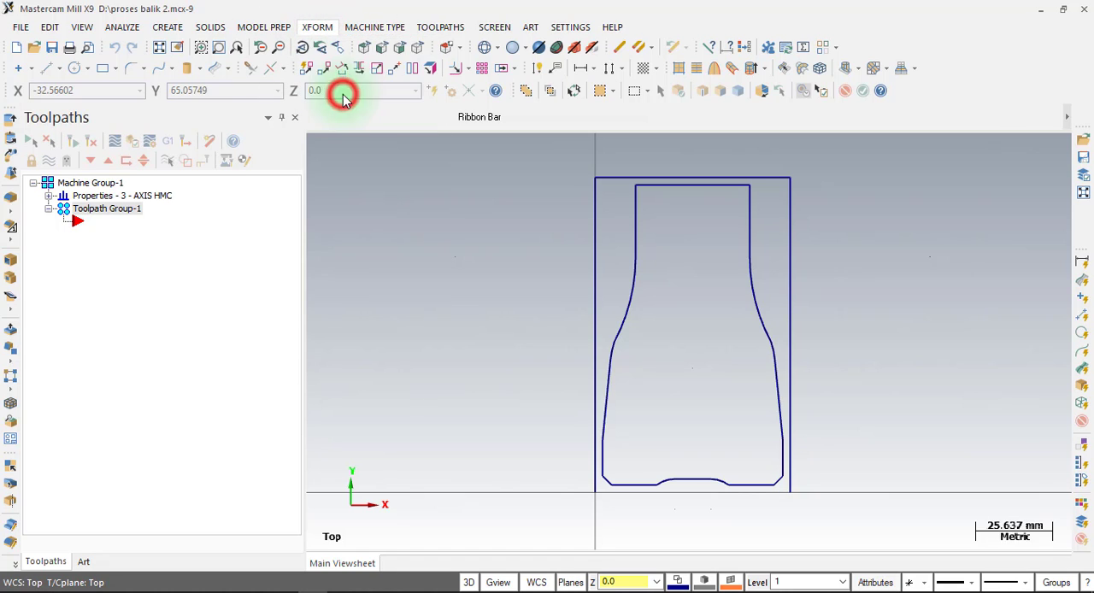
scroll(488, 239, "down", 3)
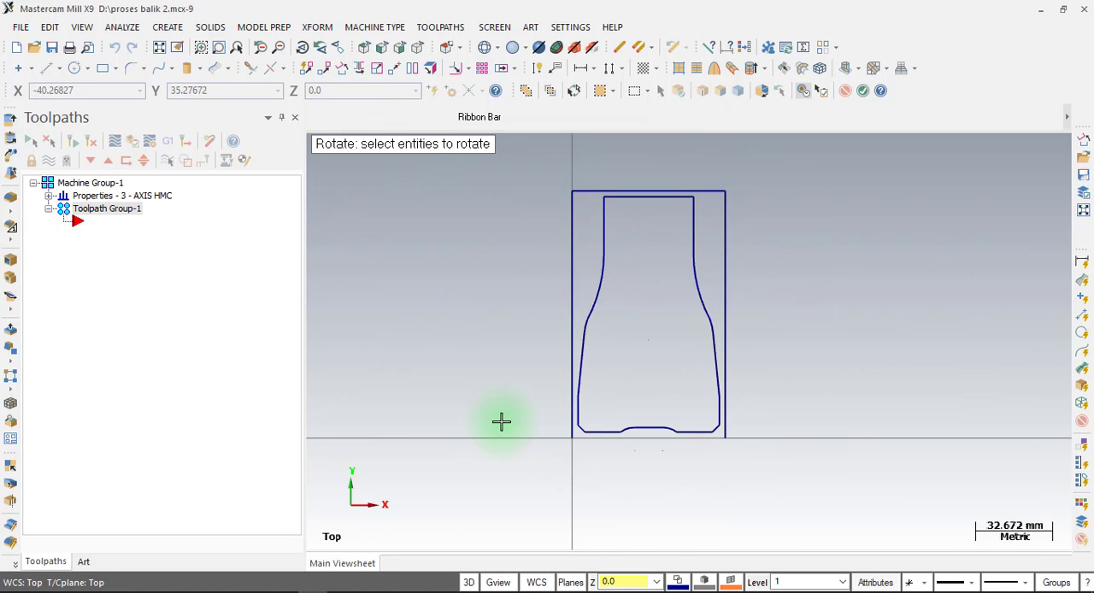
left_click_drag(523, 157, 749, 478)
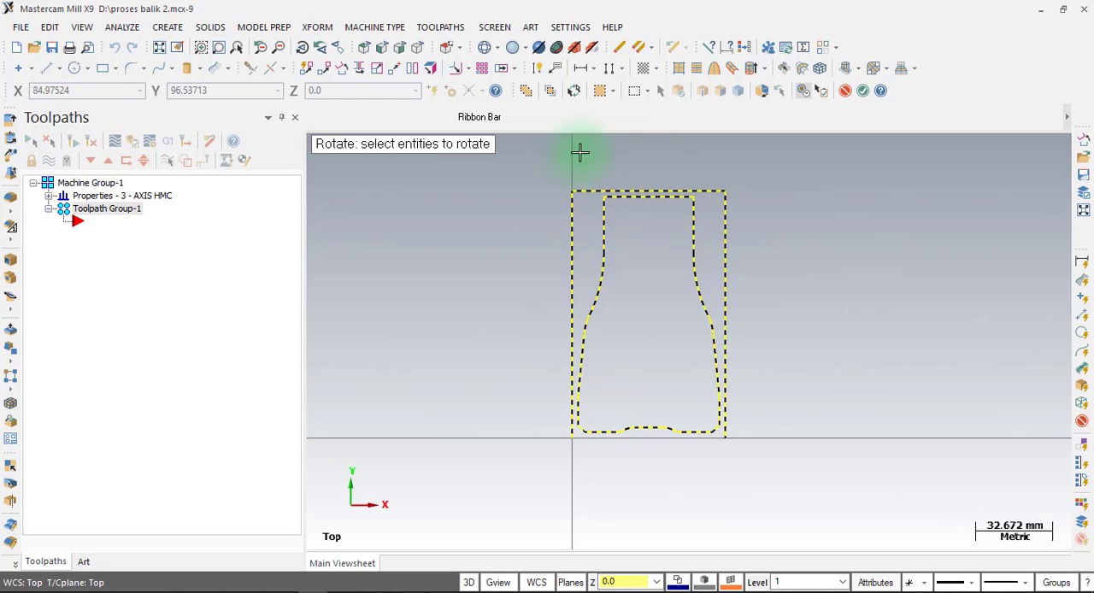
key("Return")
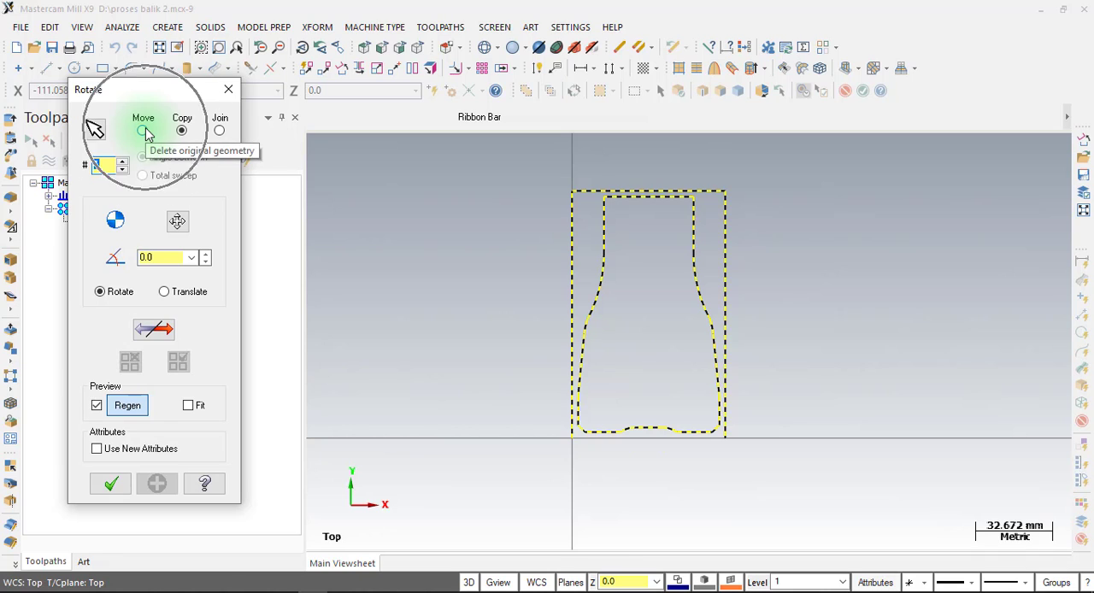
left_click(143, 131)
left_click(162, 258)
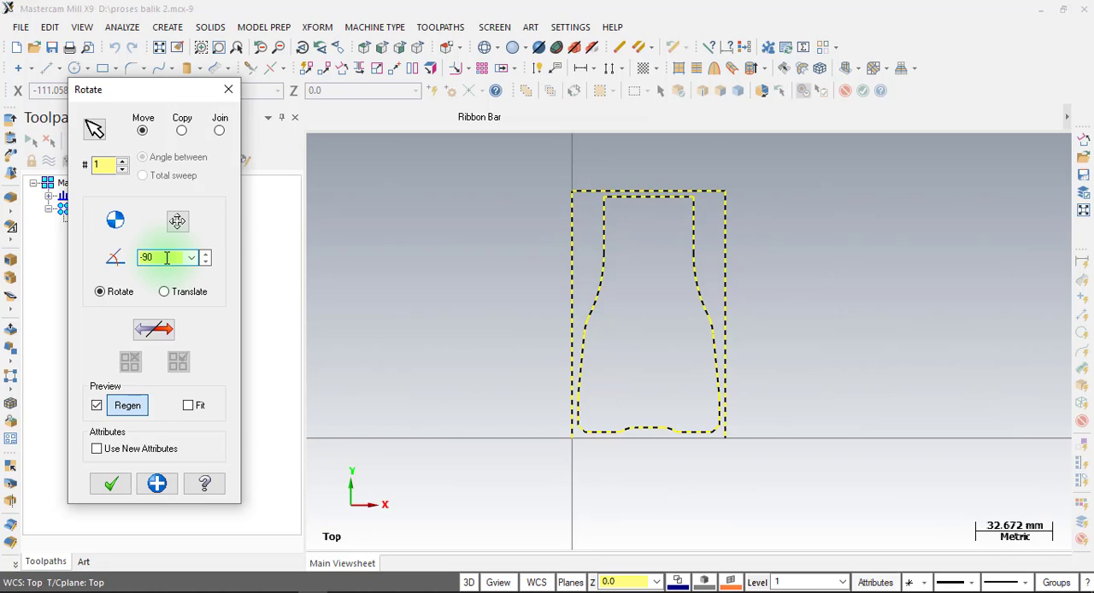
key("Return")
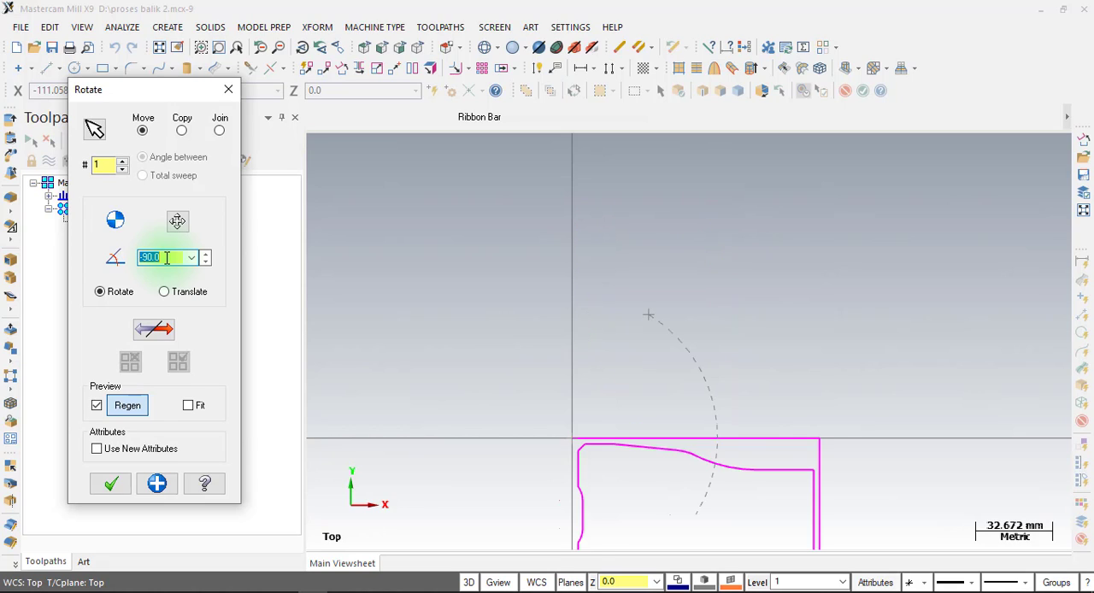
scroll(628, 261, "down", 2)
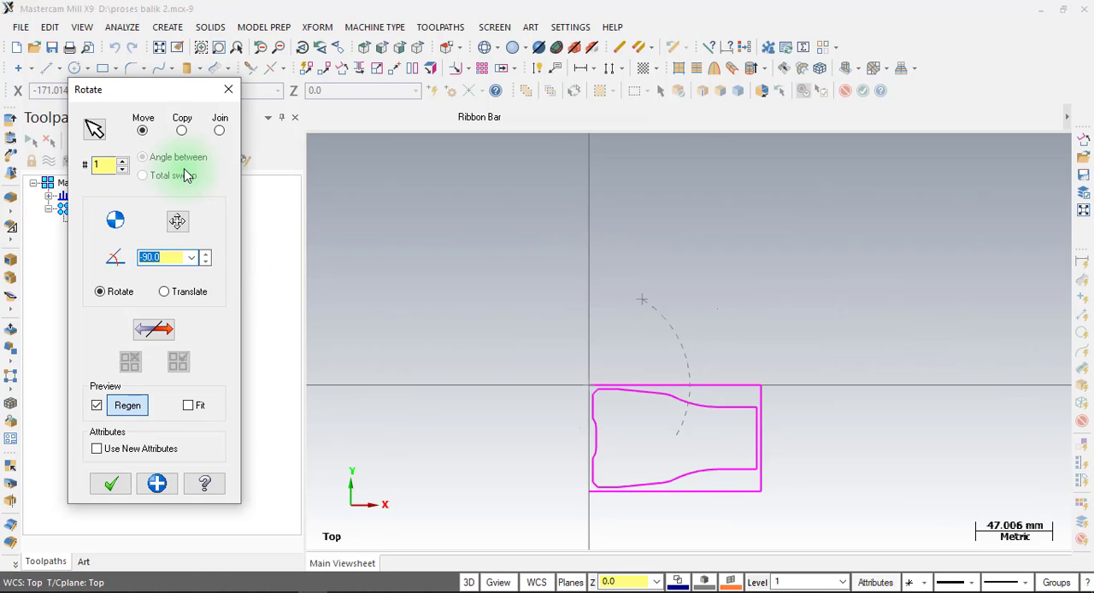
key("ctrl")
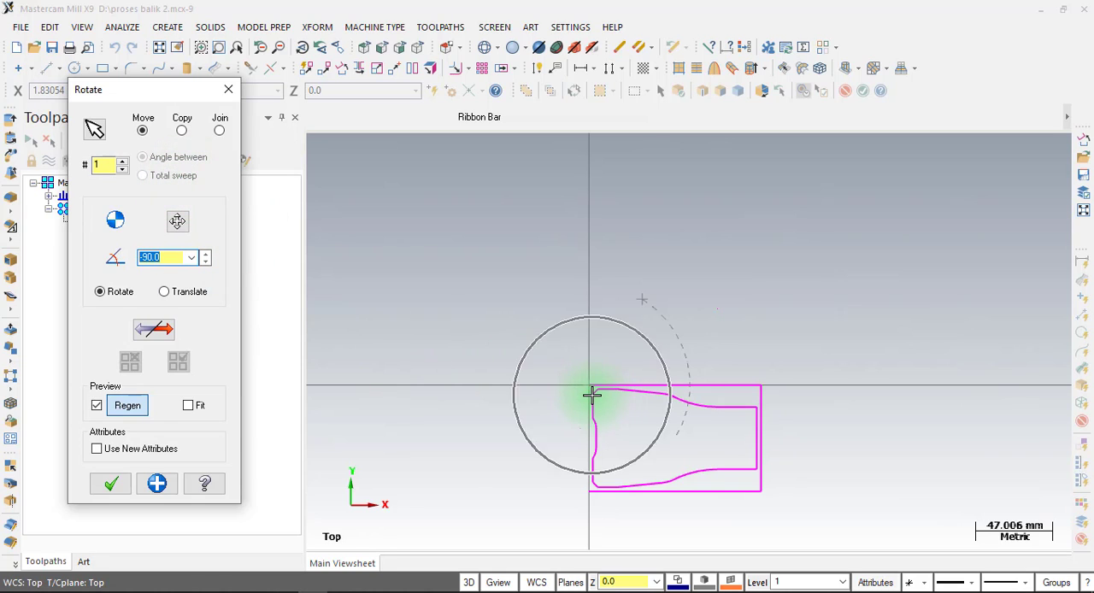
key("ctrl")
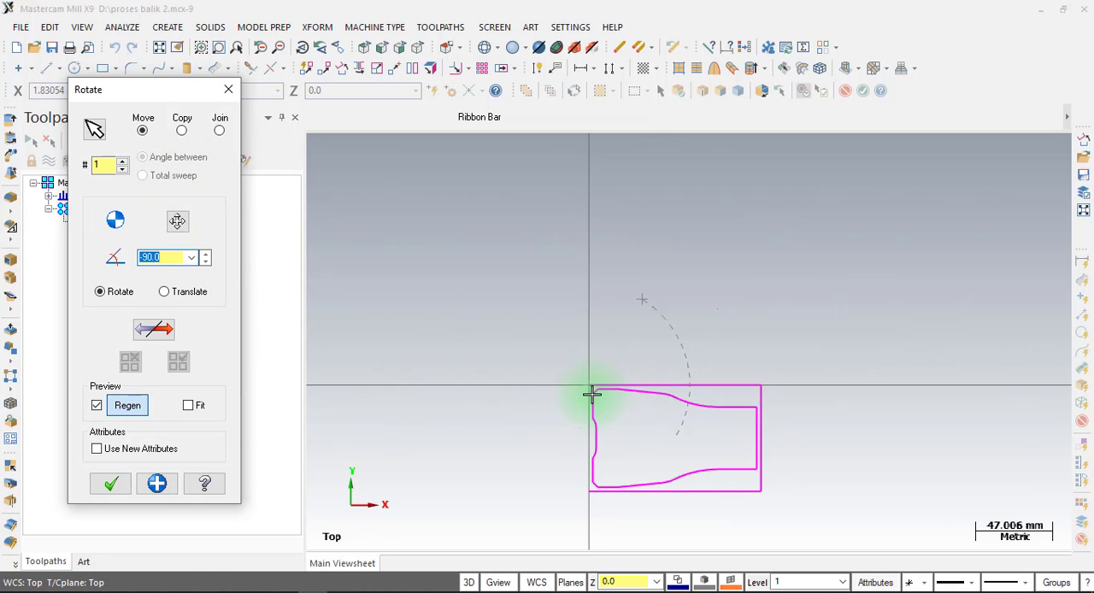
left_click(110, 485)
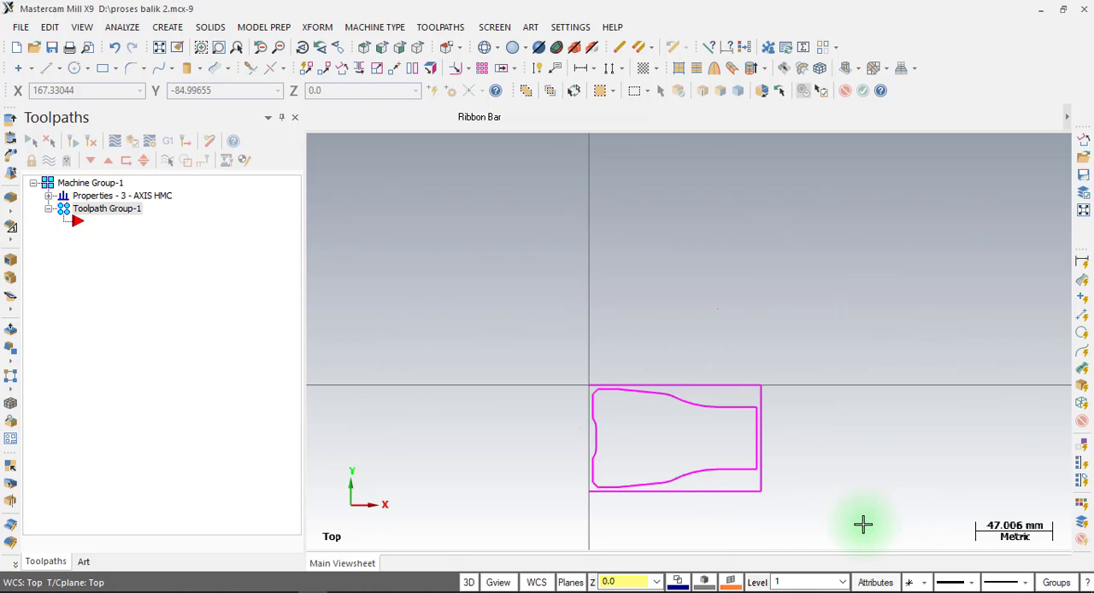
Draw a vertical line about 14.5 mm long downward from the upper endpoint of the part outline's lower-left chamfer.
scroll(598, 491, "up", 2)
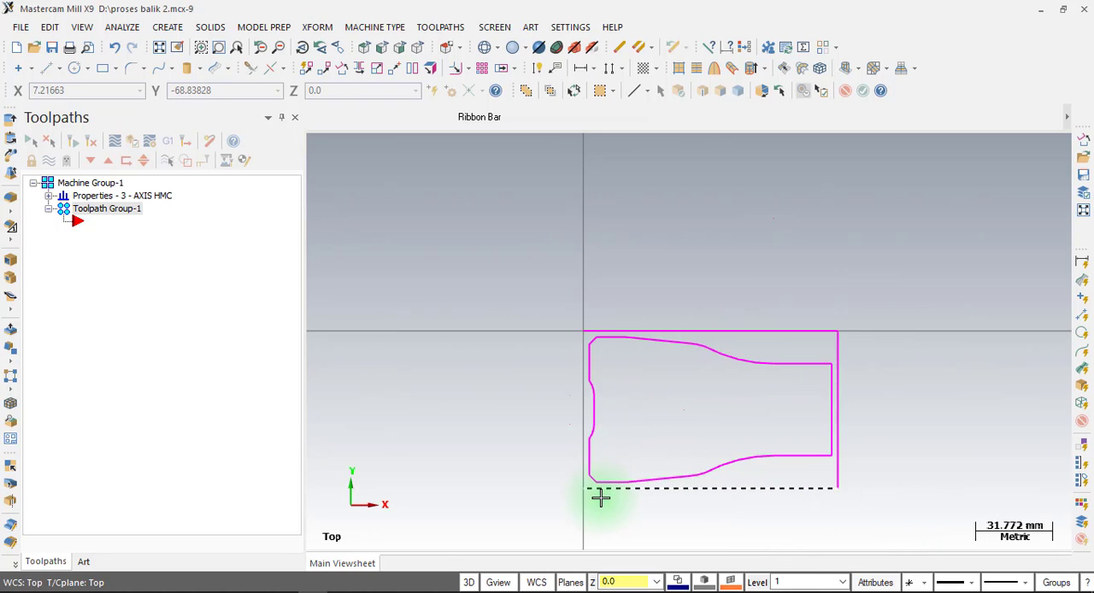
scroll(601, 498, "up", 5)
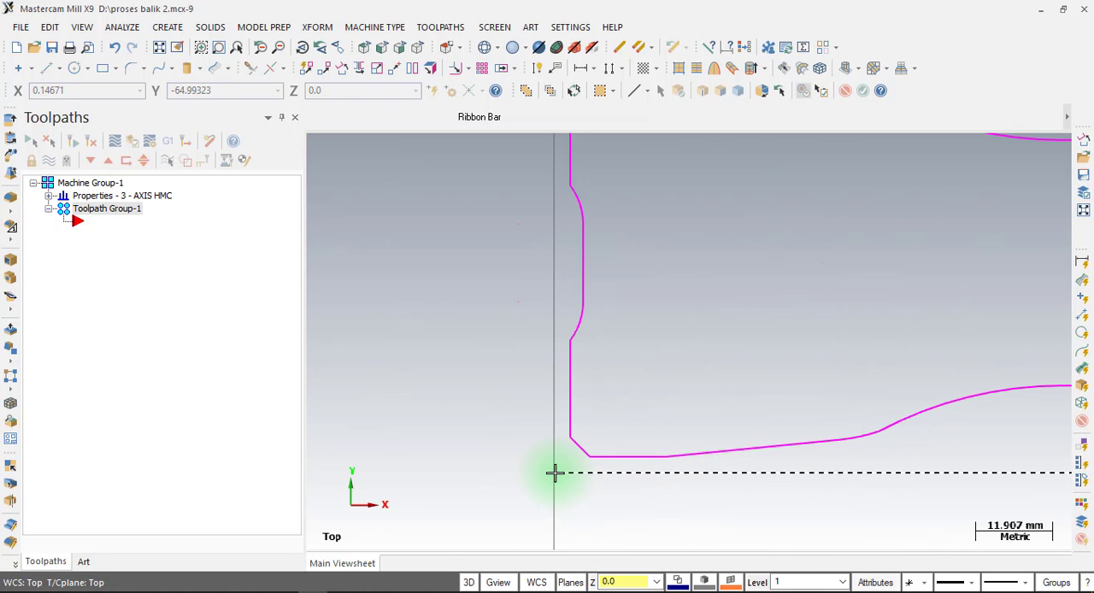
scroll(554, 473, "down", 1)
scroll(557, 436, "up", 2)
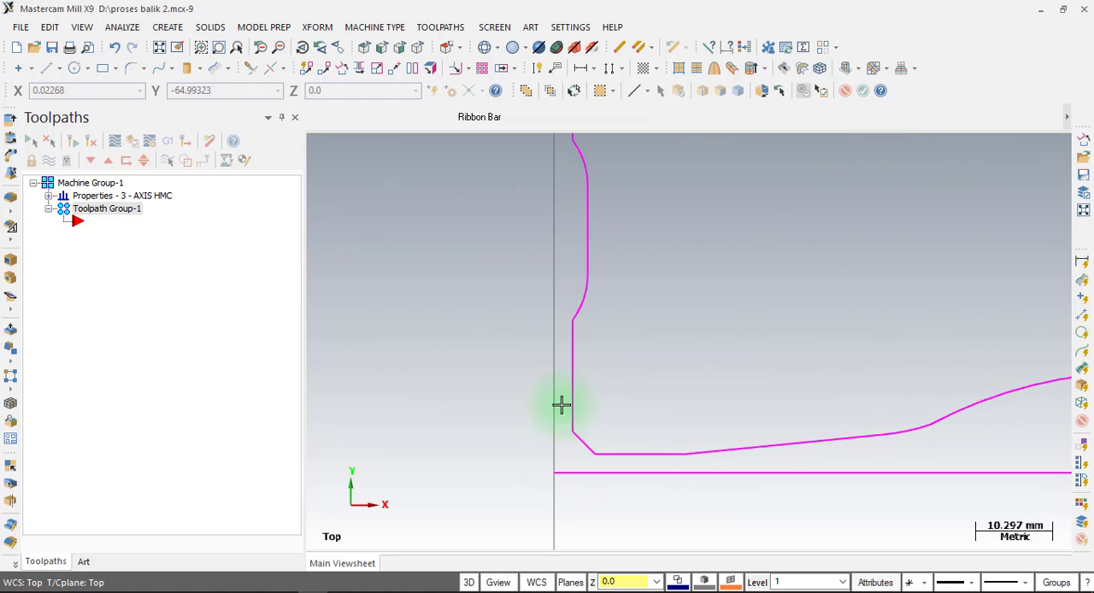
left_click(570, 453)
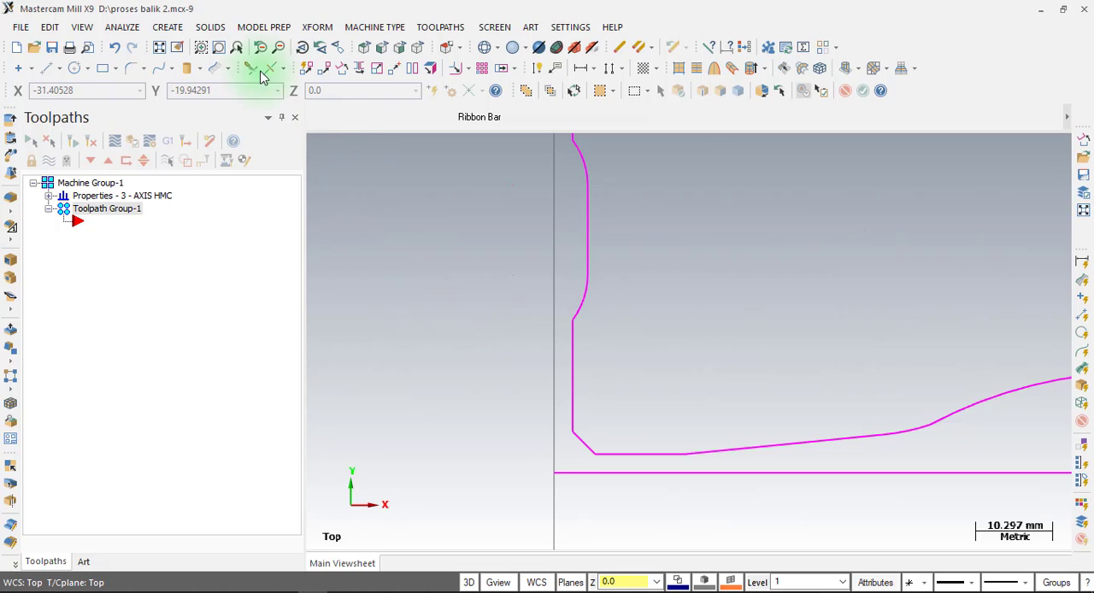
left_click(167, 29)
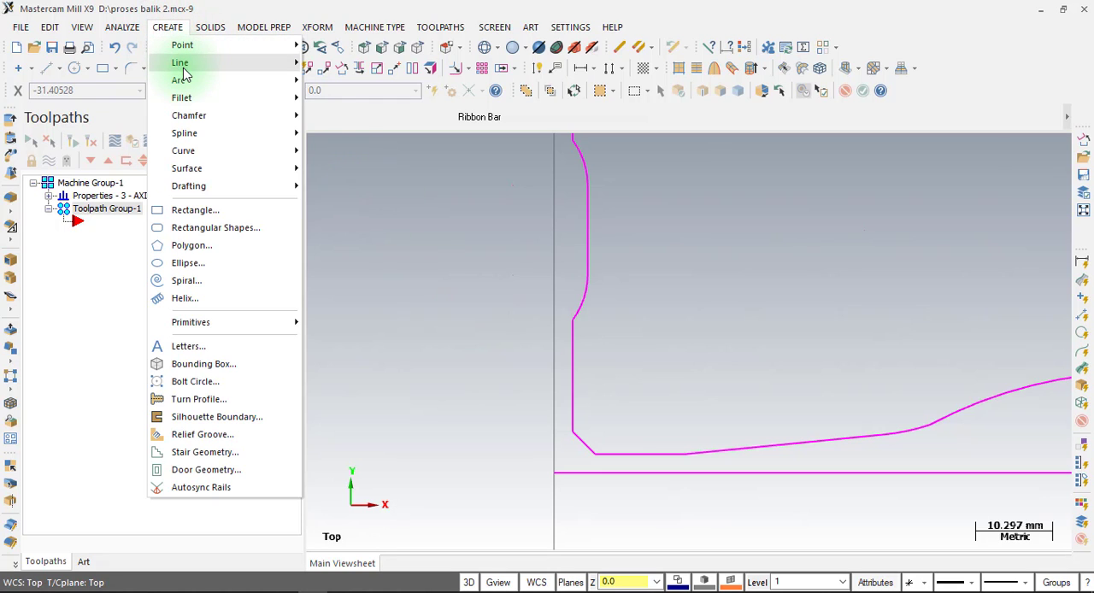
left_click(181, 62)
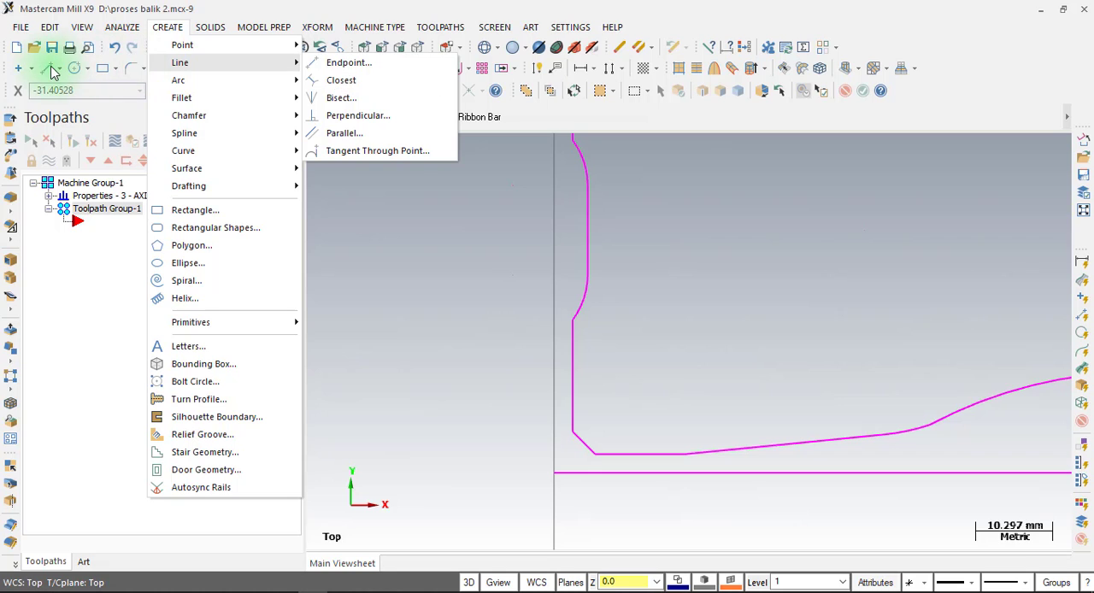
left_click(324, 62)
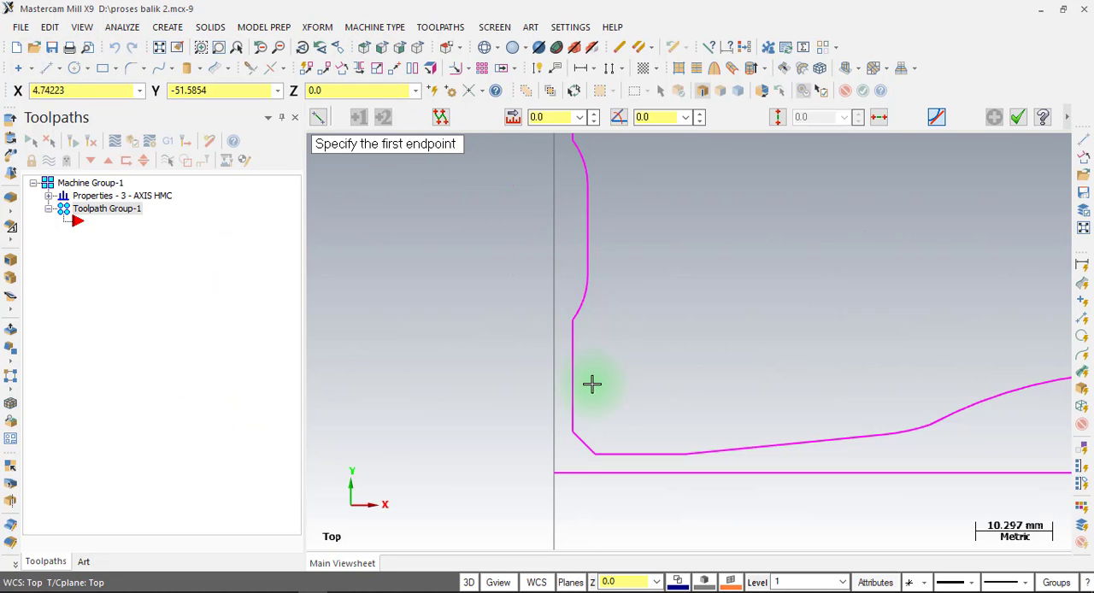
left_click(573, 432)
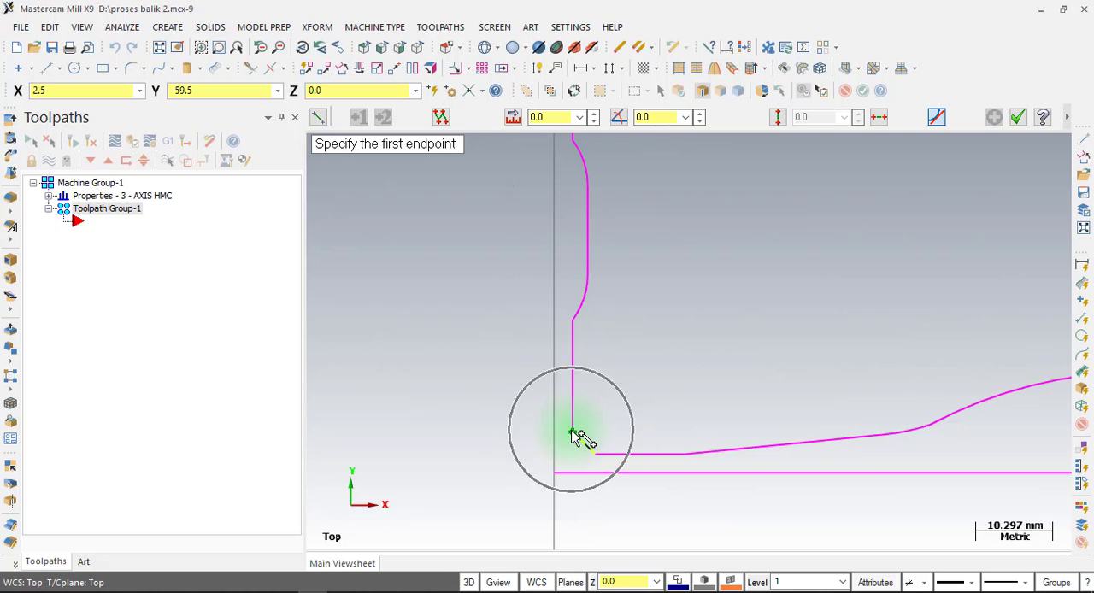
left_click(572, 542)
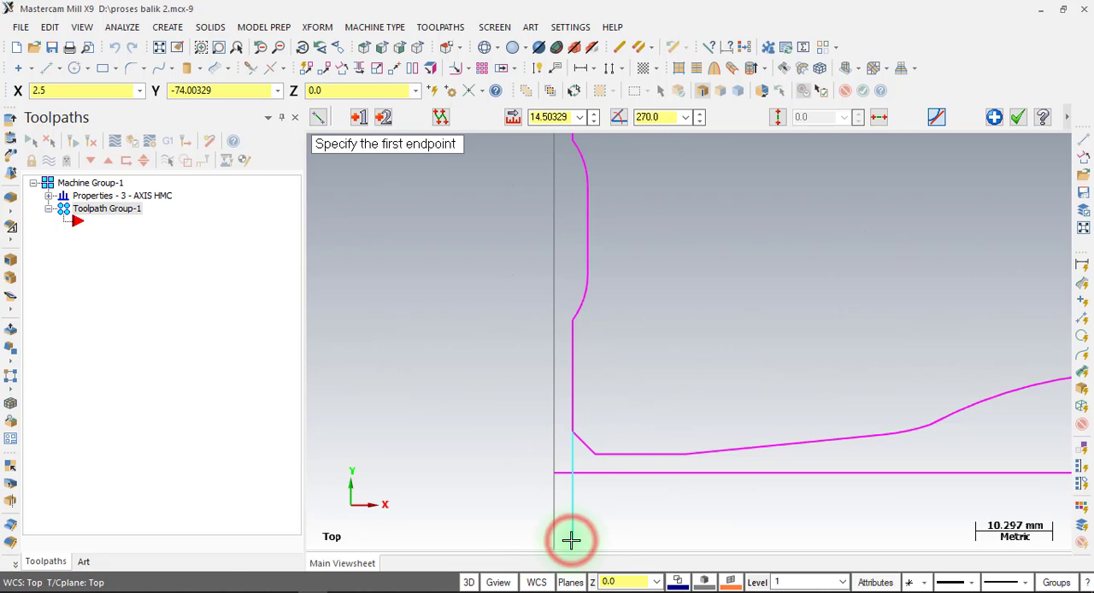
Draw a horizontal line about 22.85 mm long leftward from the chamfer's lower endpoint, crossing the vertical line, and finish the line command.
left_click(597, 456)
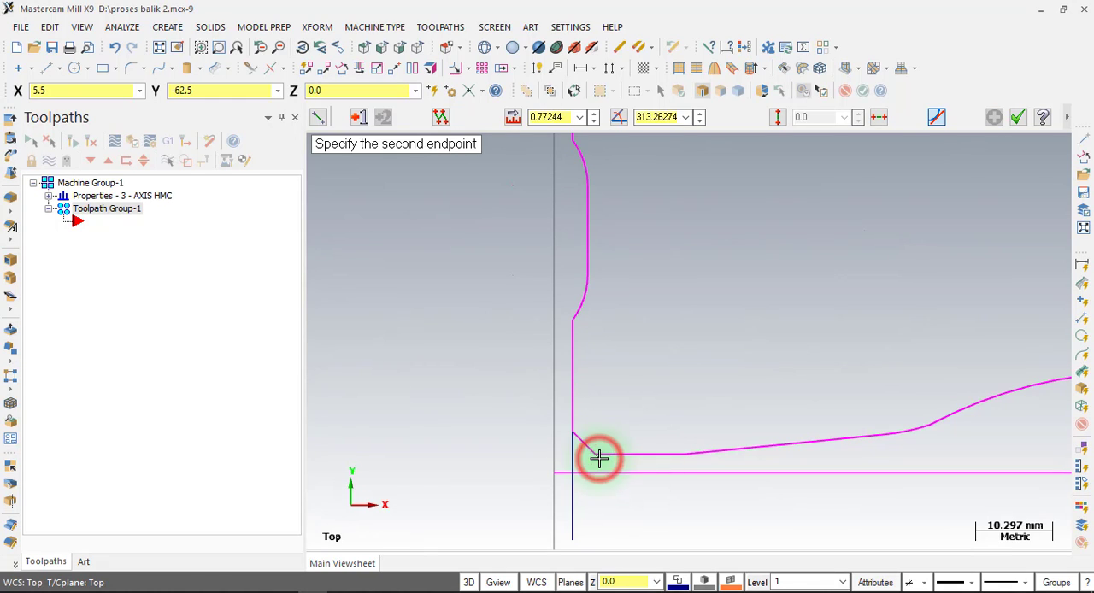
left_click(424, 455)
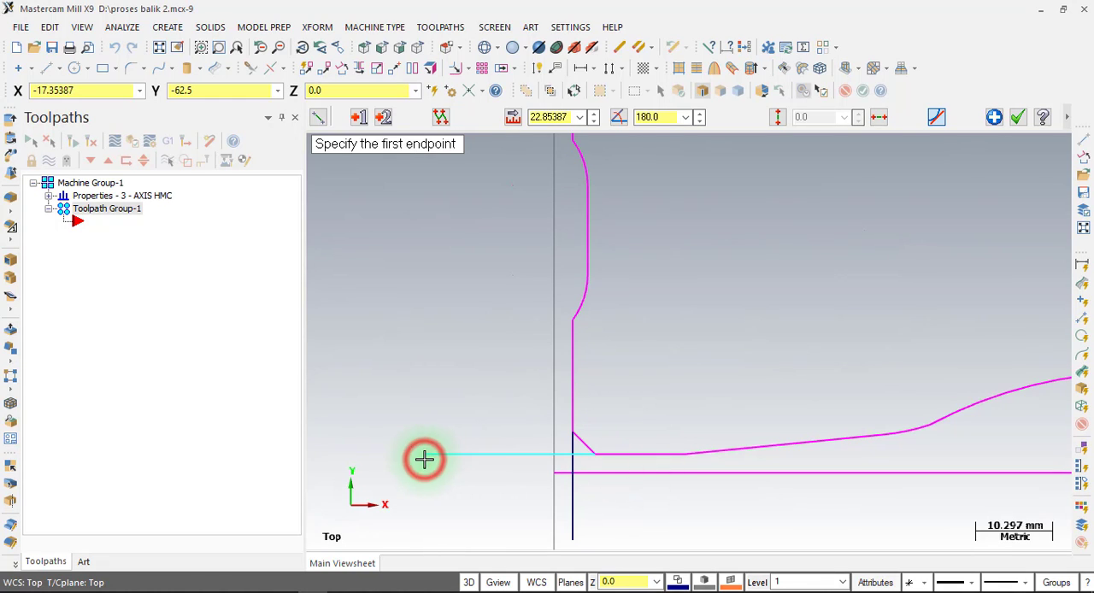
left_click(588, 470)
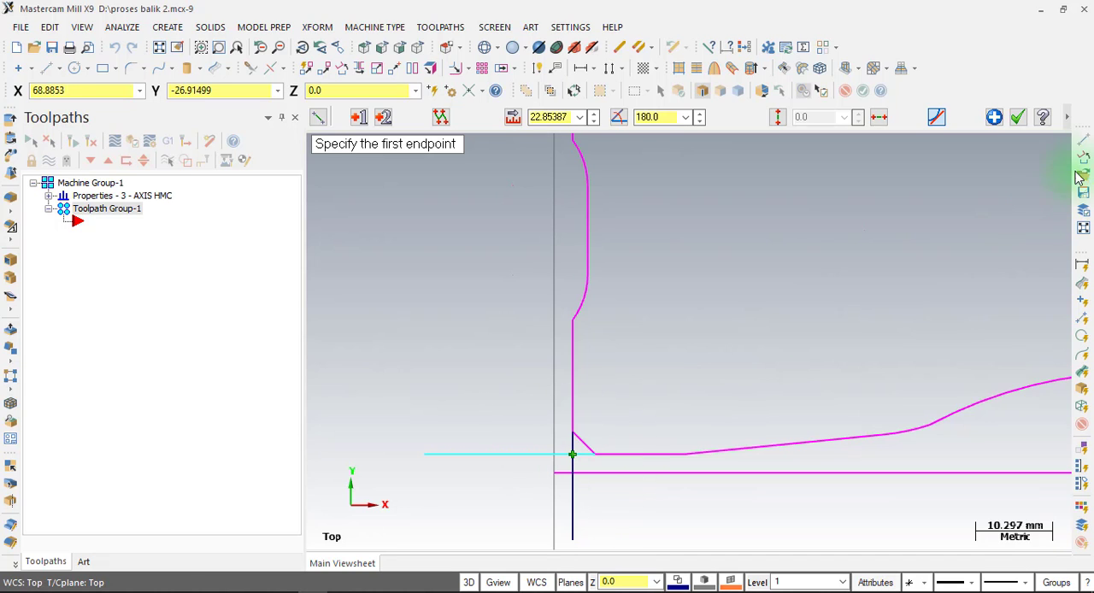
left_click(1017, 118)
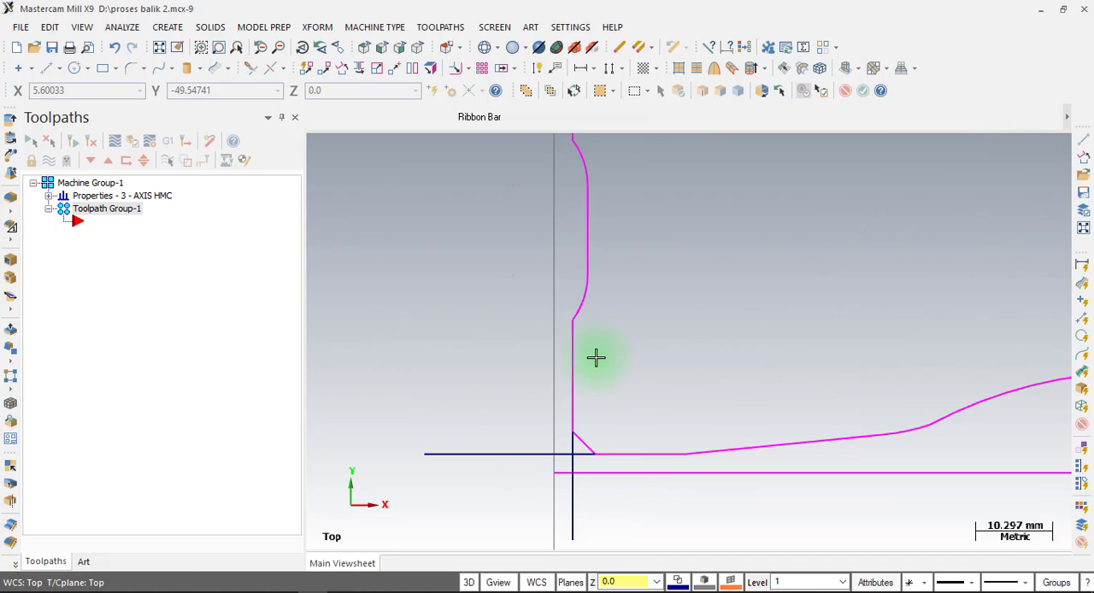
Translate all geometry in Move mode from the intersection of the two construction lines at the lower-left chamfer to the origin.
scroll(596, 357, "down", 6)
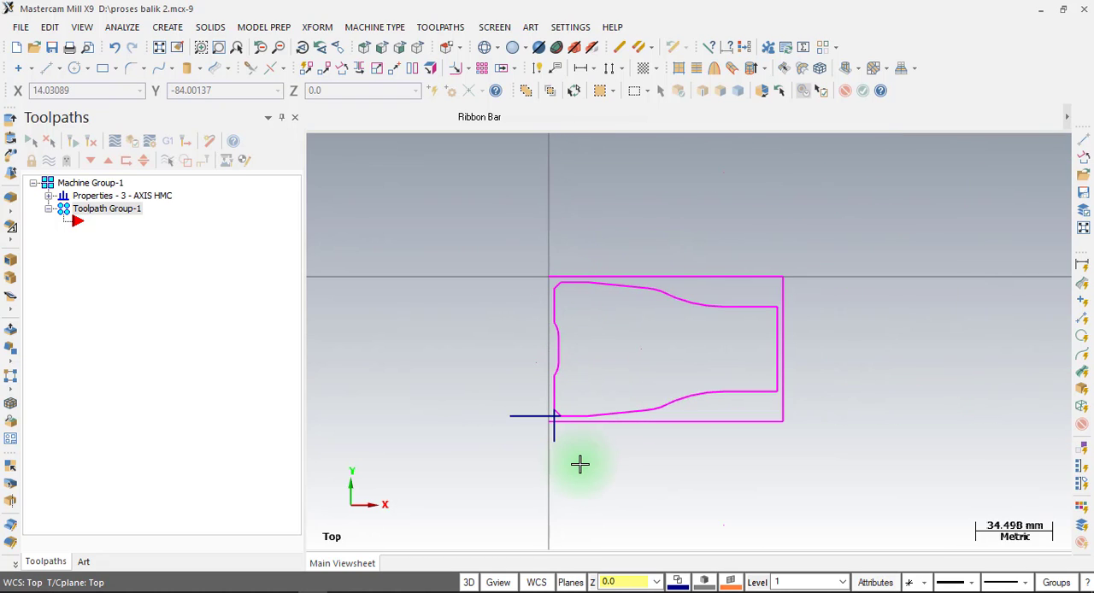
key("ctrl+a")
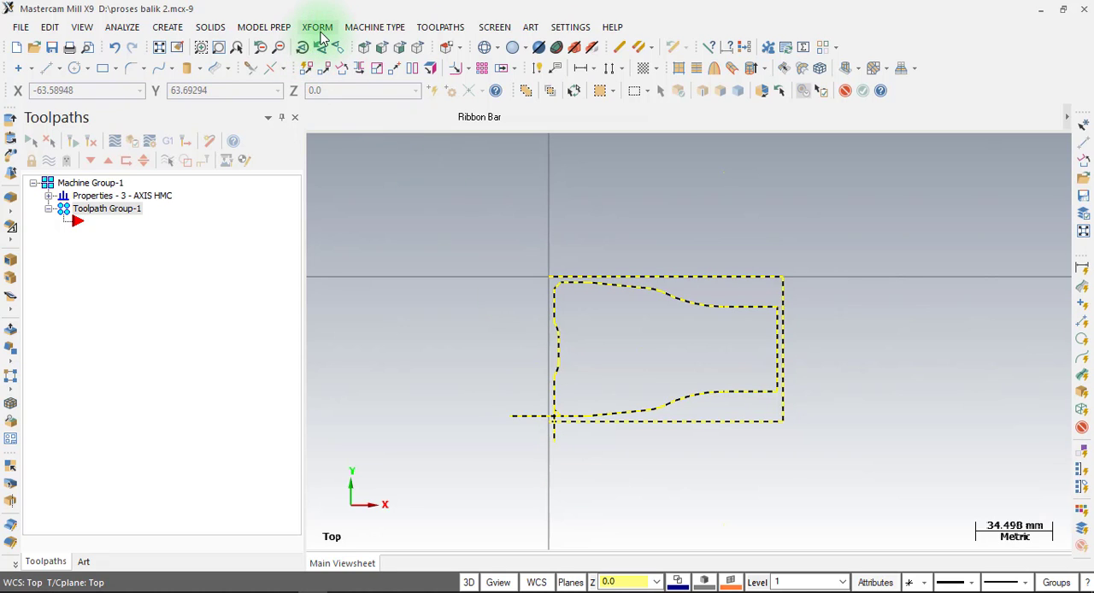
left_click(317, 26)
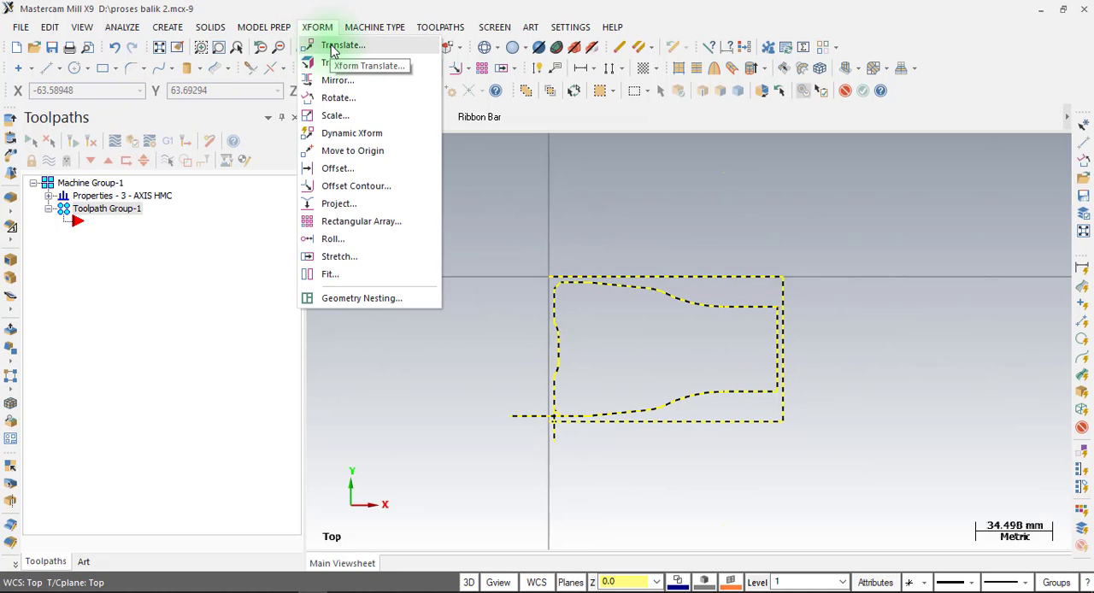
left_click(331, 47)
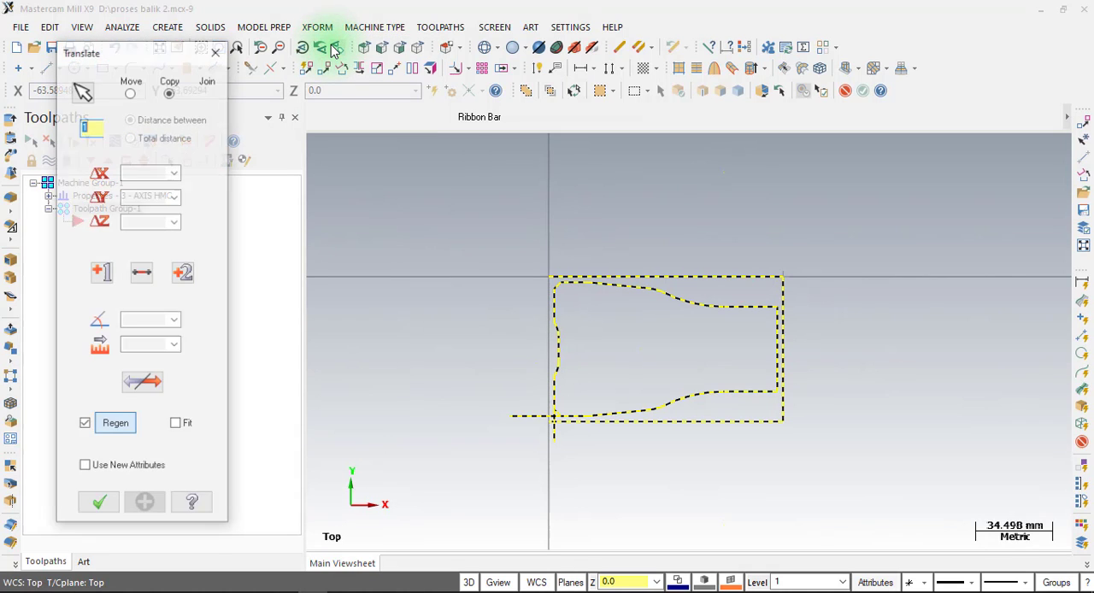
scroll(555, 419, "up", 5)
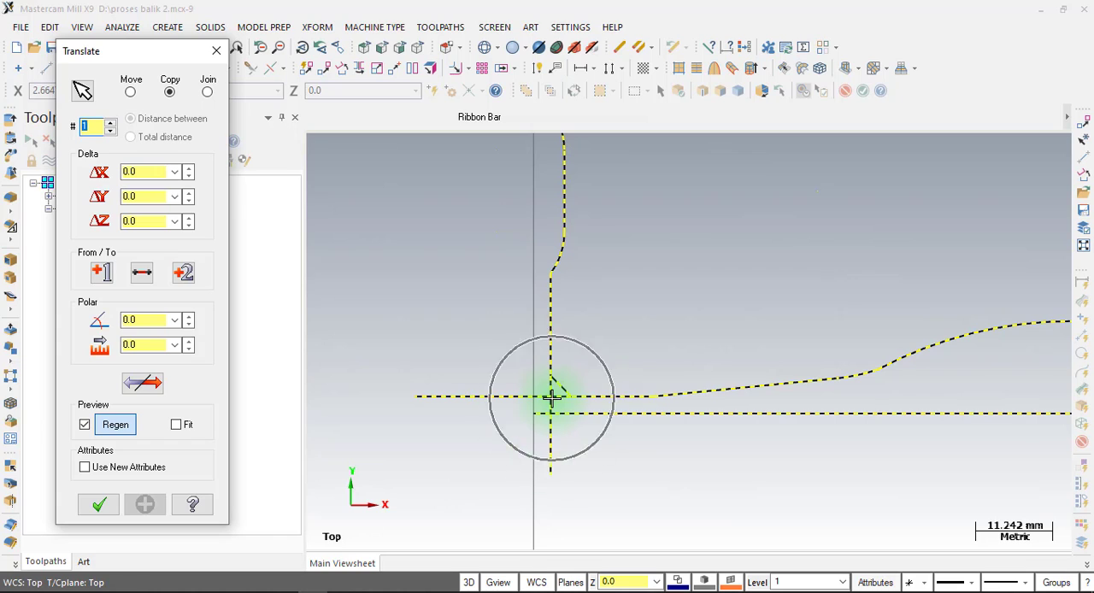
scroll(513, 522, "down", 3)
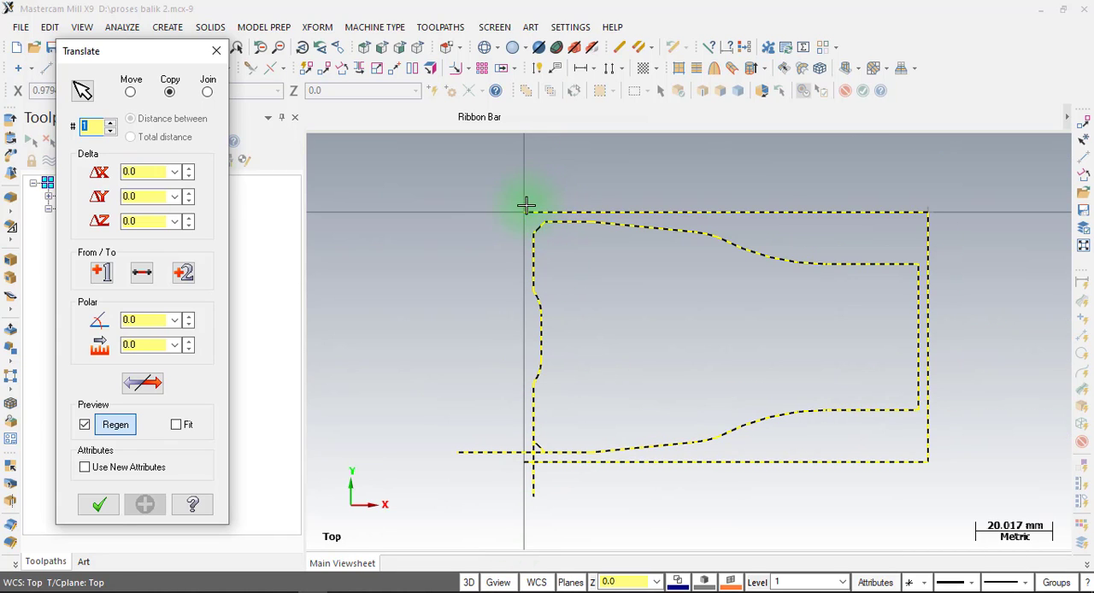
left_click(524, 211)
left_click(129, 92)
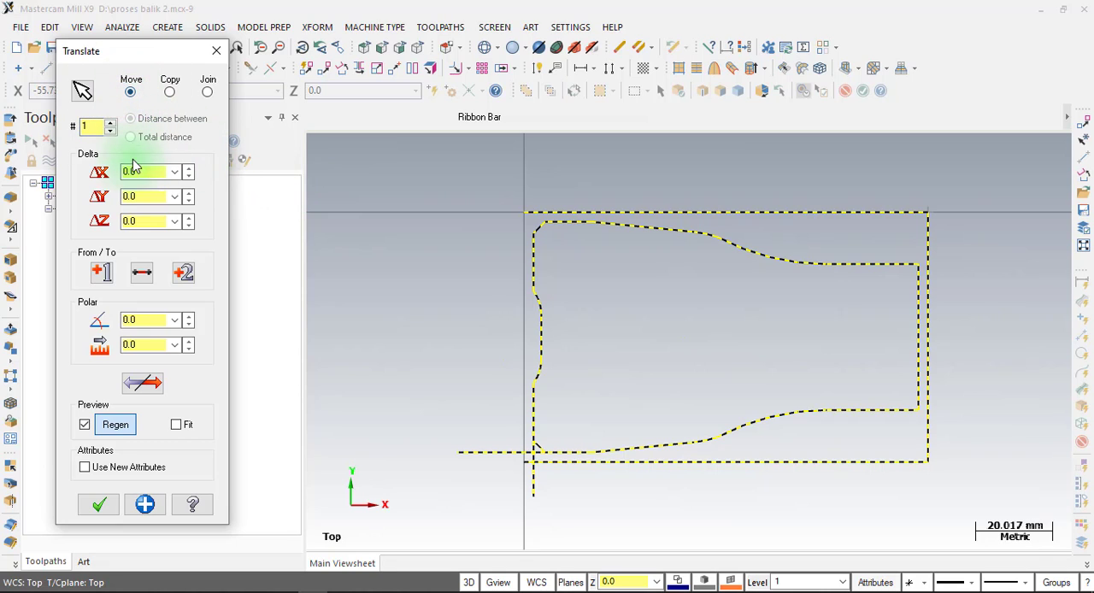
left_click(101, 274)
left_click(101, 274)
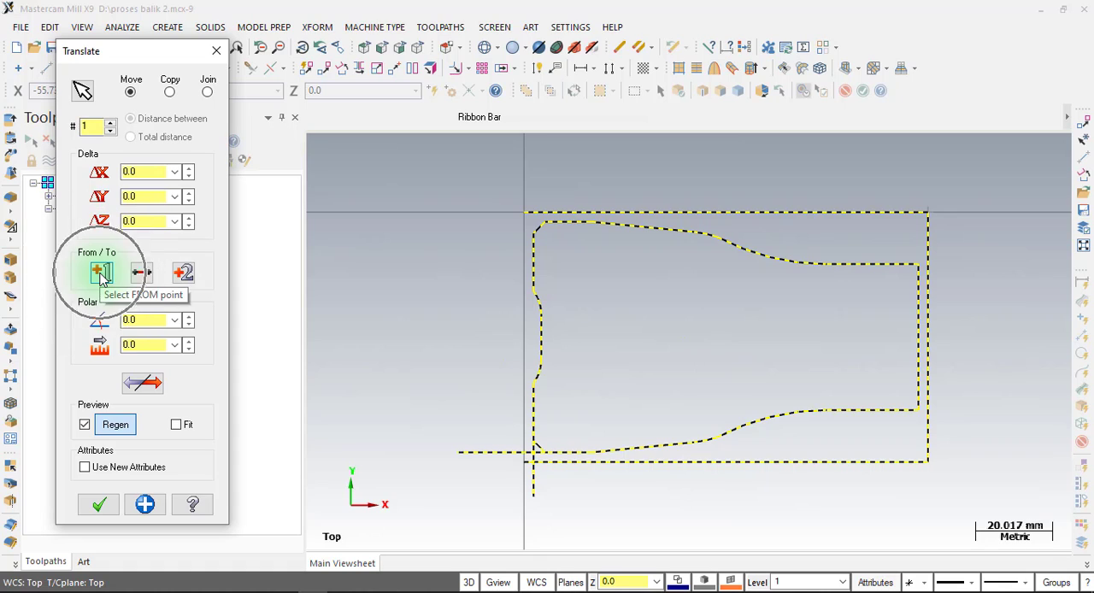
left_click(100, 274)
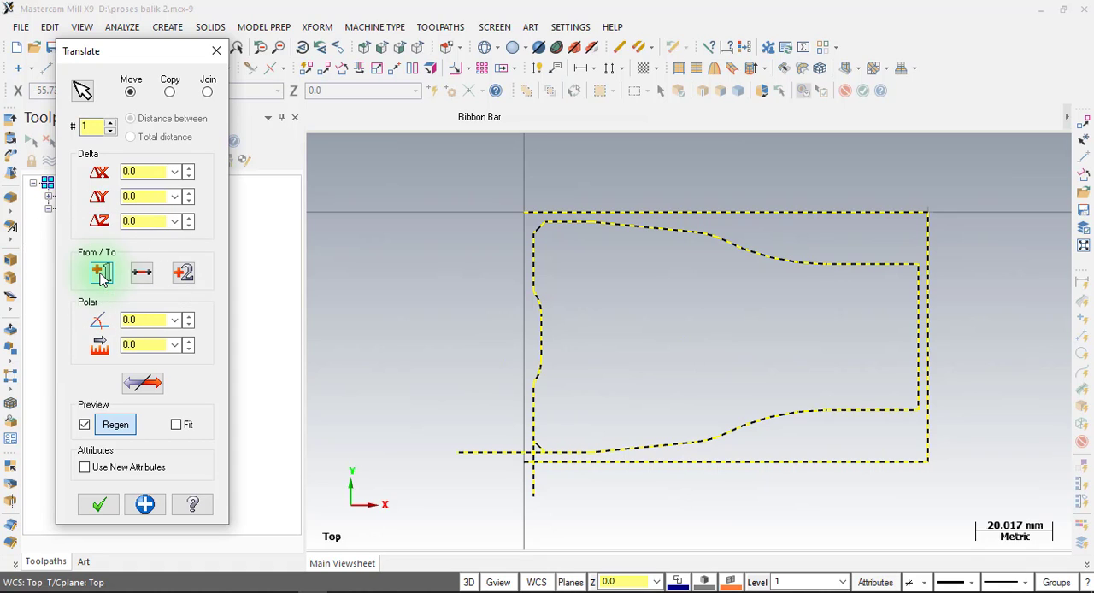
left_click(102, 276)
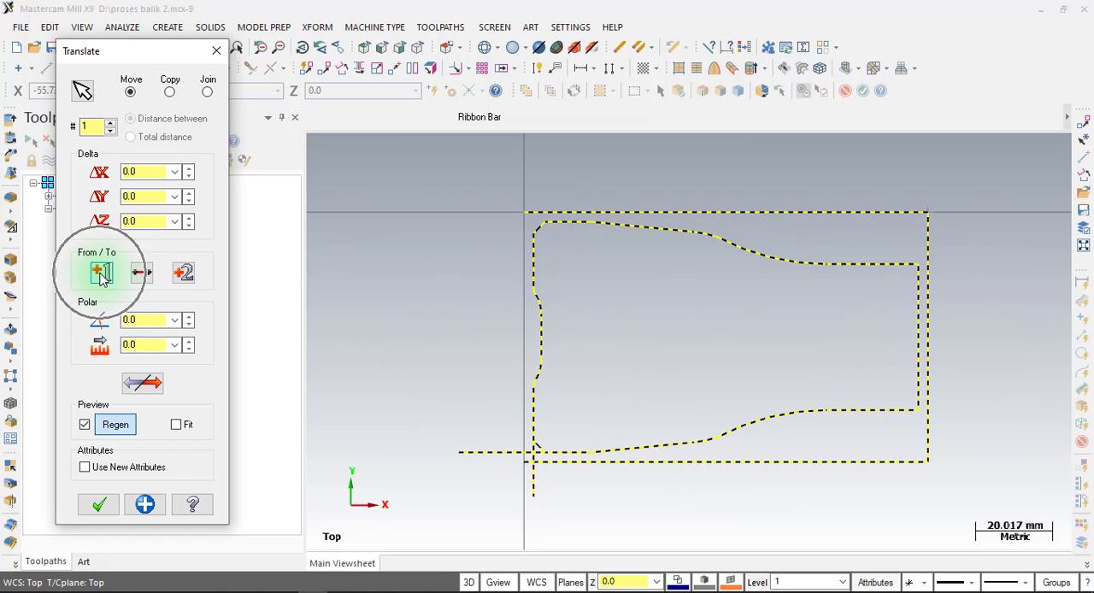
left_click(101, 276)
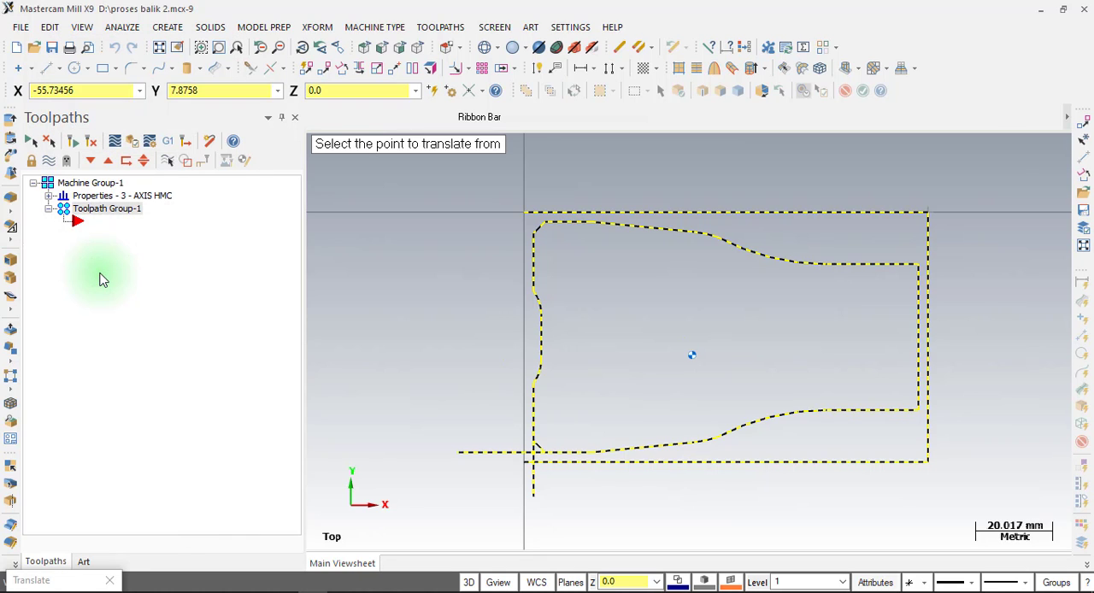
scroll(549, 505, "up", 5)
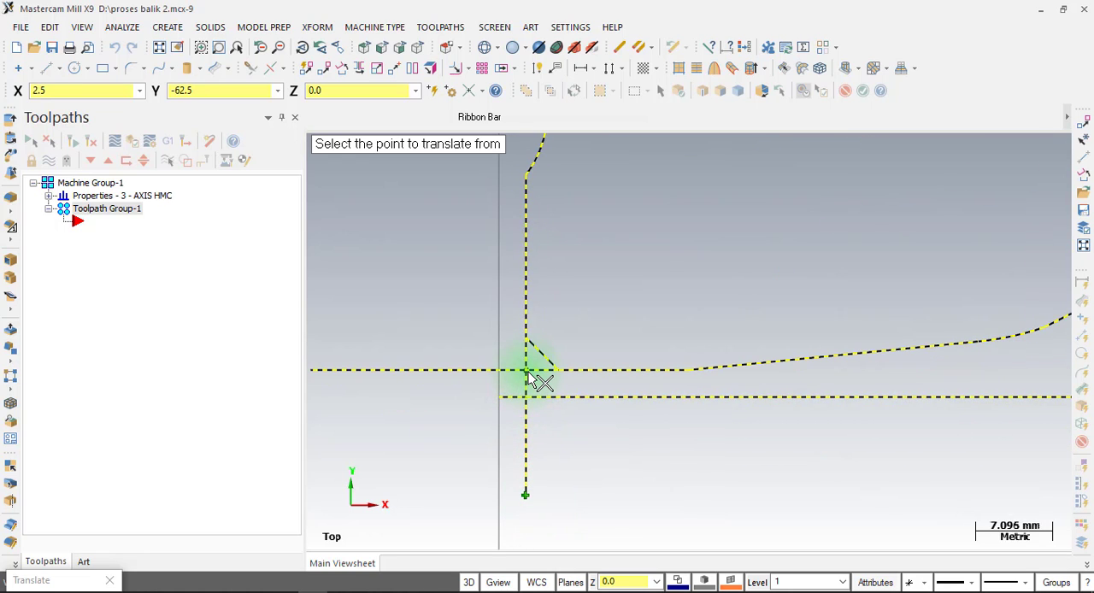
left_click(529, 374)
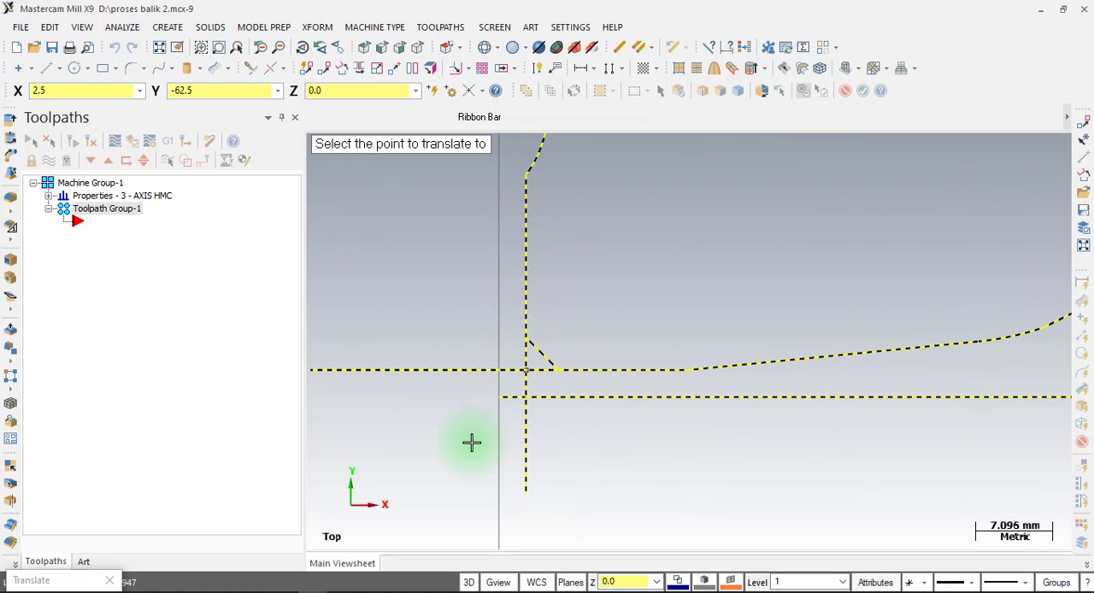
scroll(457, 472, "down", 6)
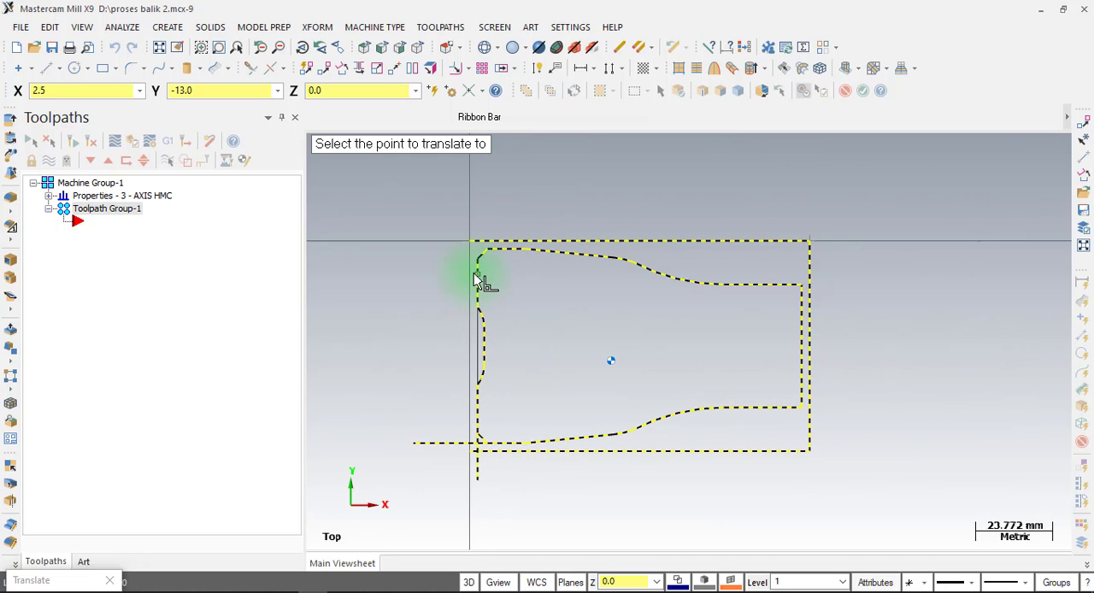
left_click(474, 242)
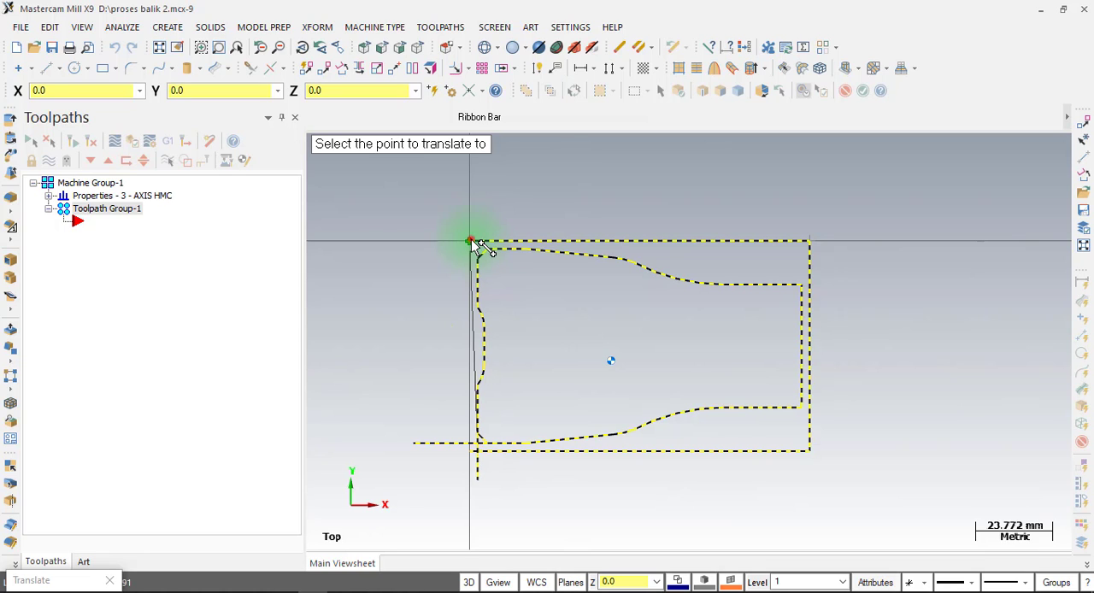
left_click(476, 243)
scroll(484, 453, "down", 3)
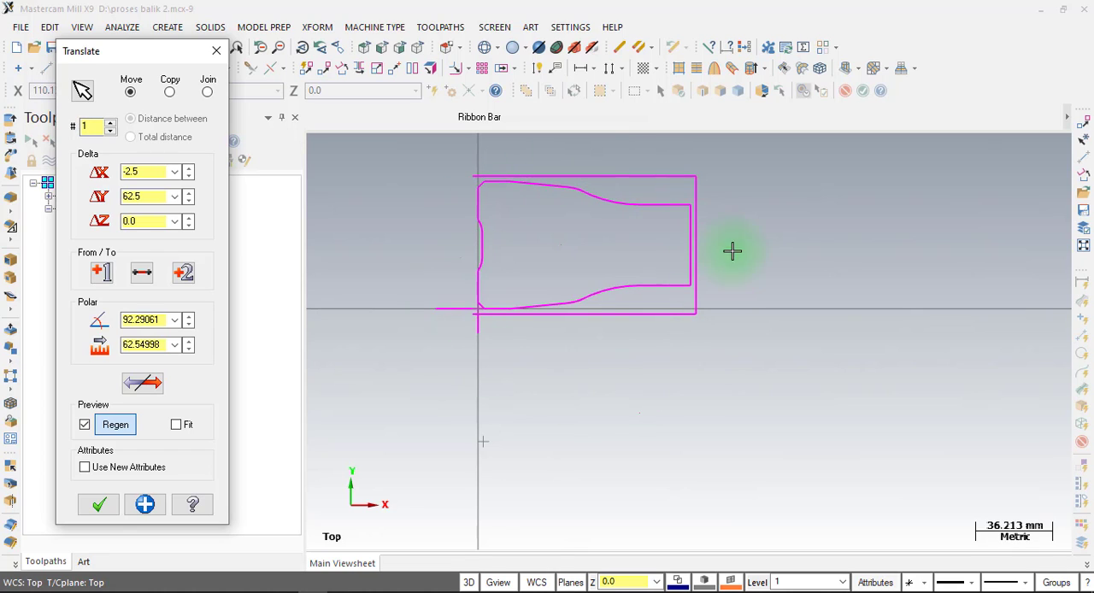
left_click(99, 506)
Delete the horizontal and vertical construction lines that cross at the part outline's lower-left corner.
scroll(447, 313, "up", 5)
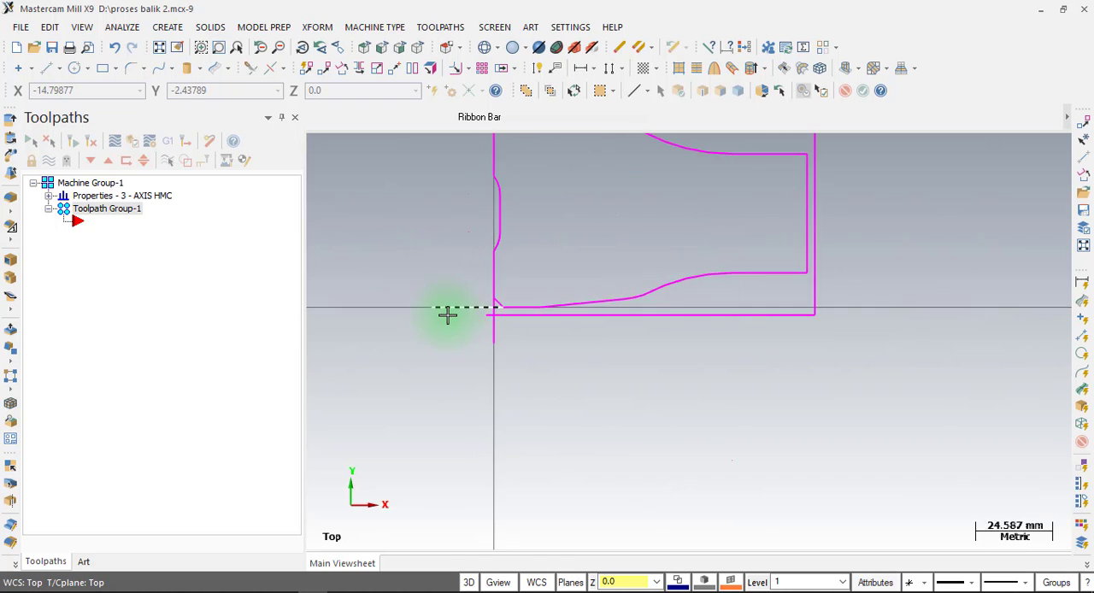
scroll(533, 317, "up", 8)
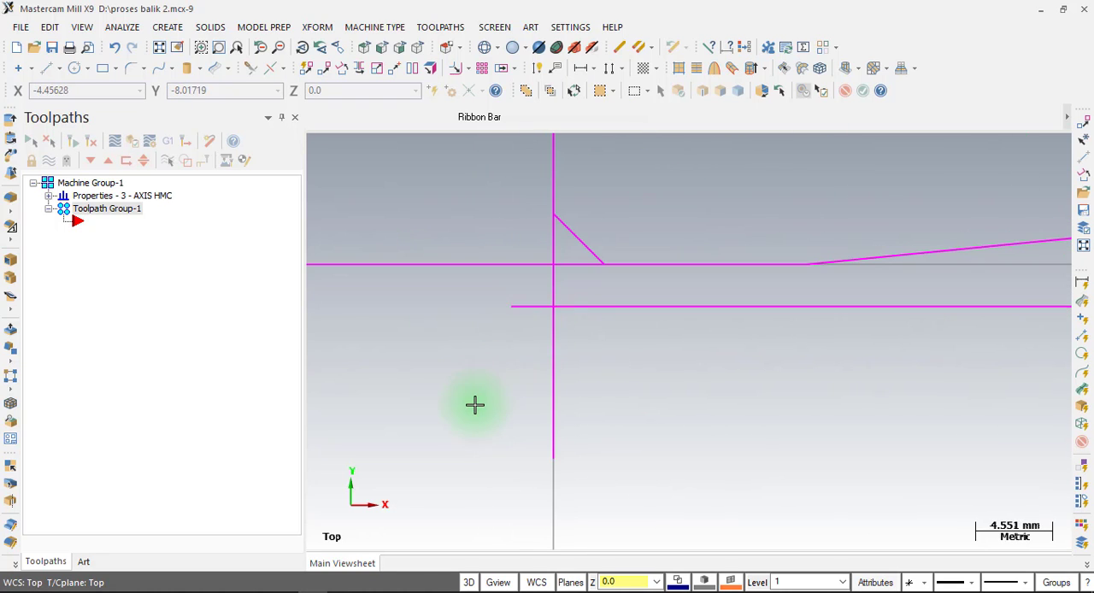
scroll(474, 410, "down", 3)
scroll(474, 410, "up", 1)
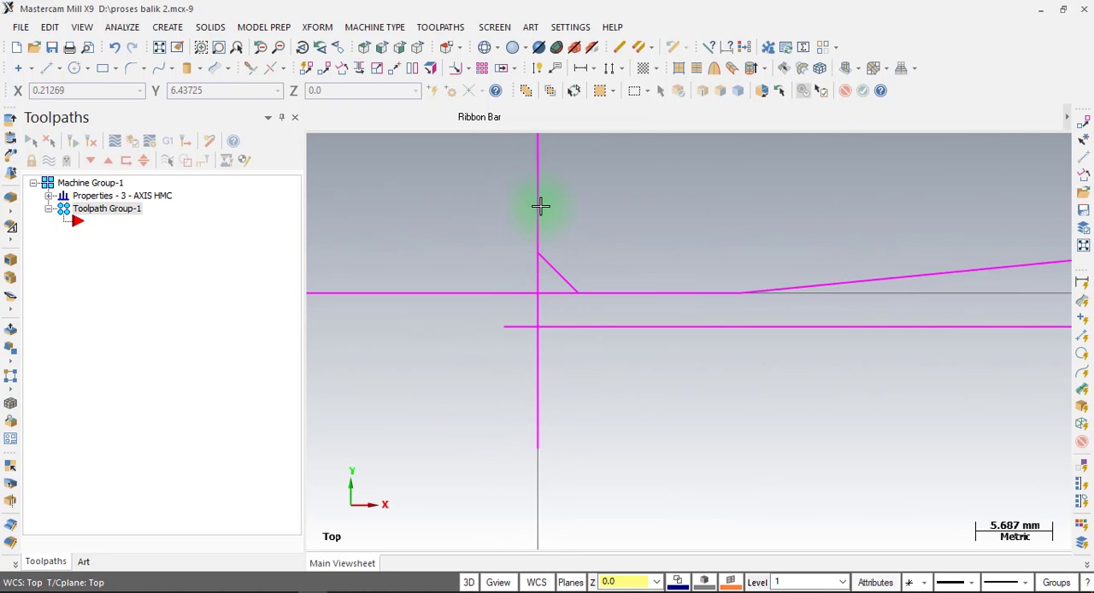
left_click(541, 205)
left_click(540, 205)
left_click(541, 206)
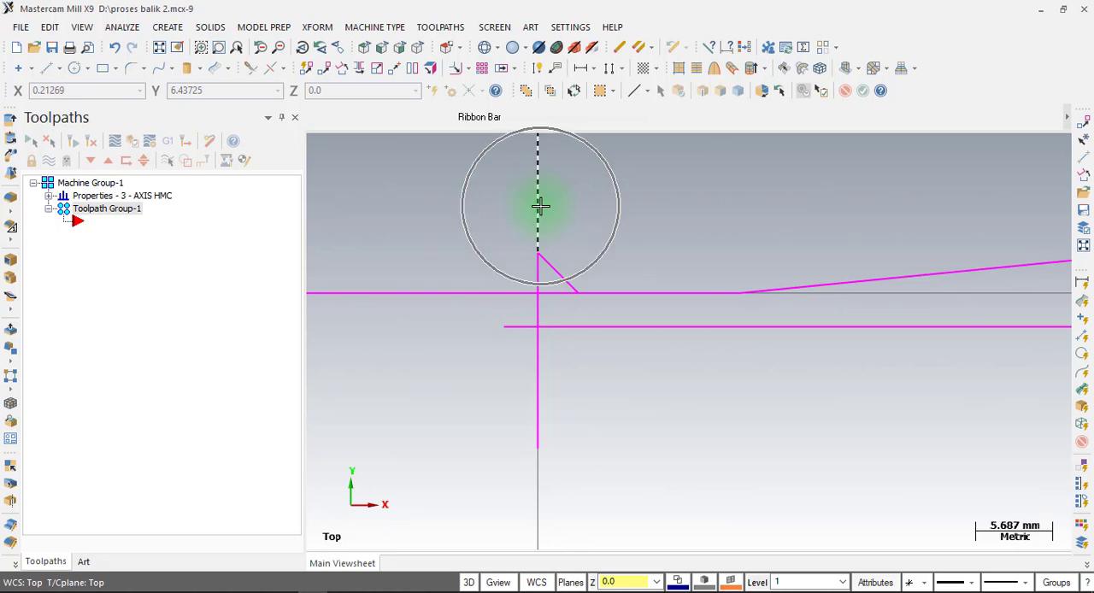
left_click(628, 302)
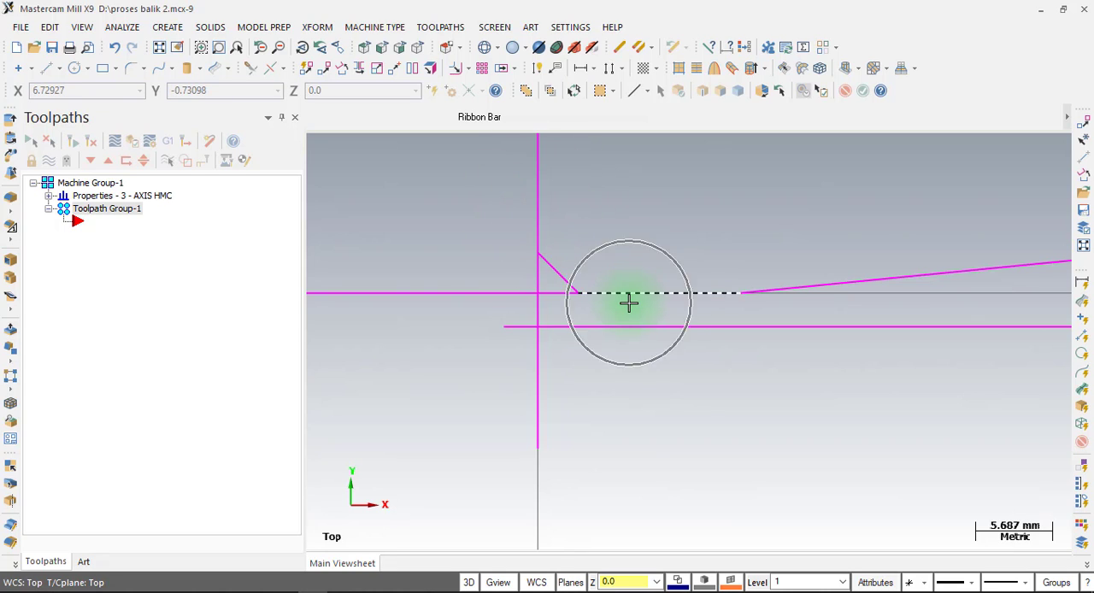
left_click(628, 302)
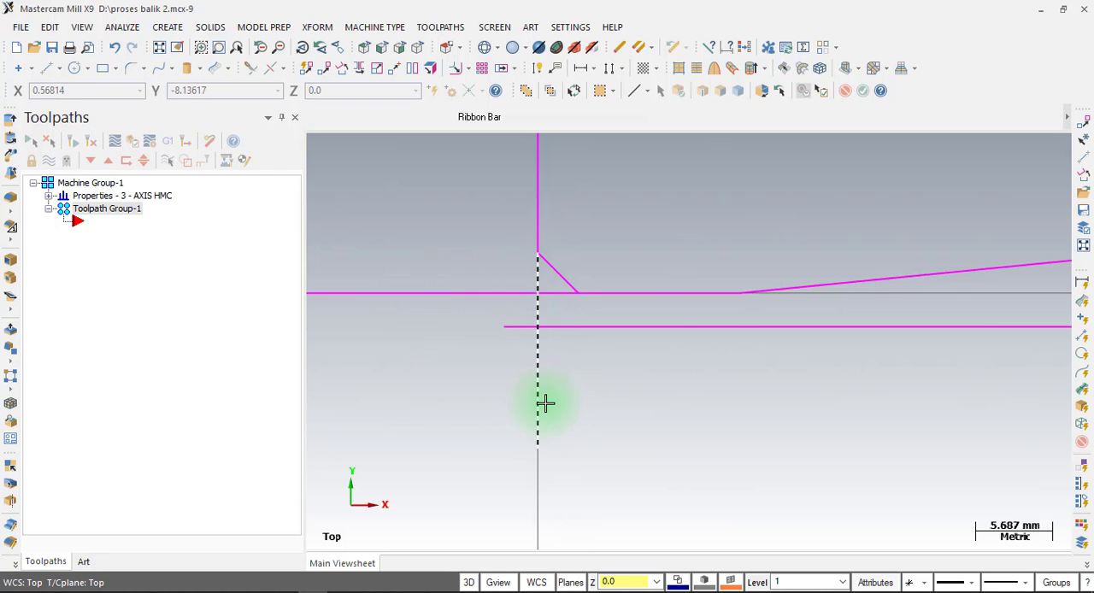
left_click(538, 408)
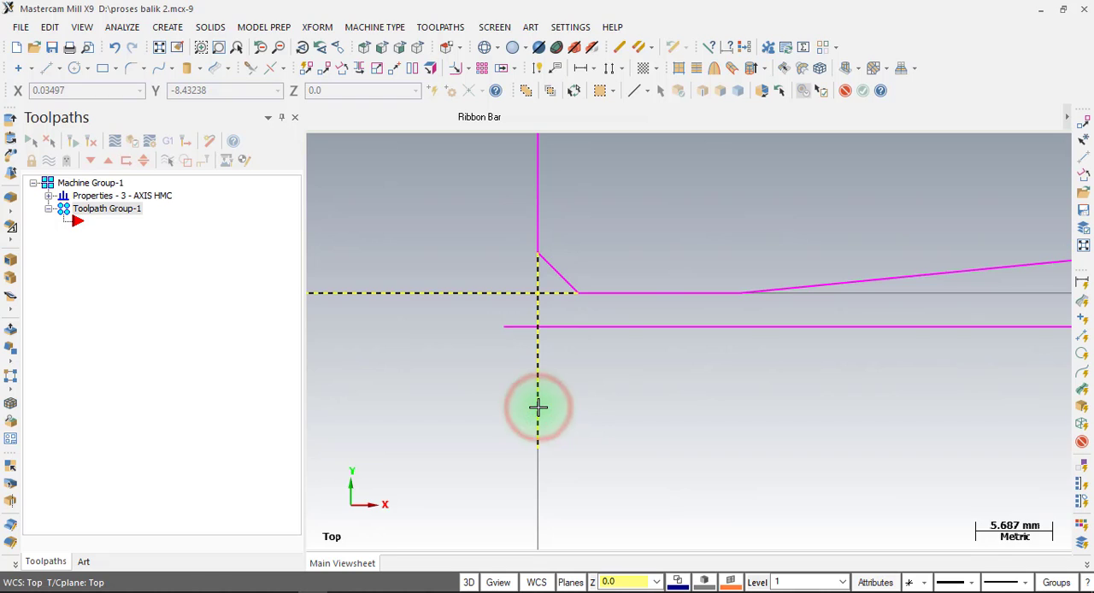
key("Delete")
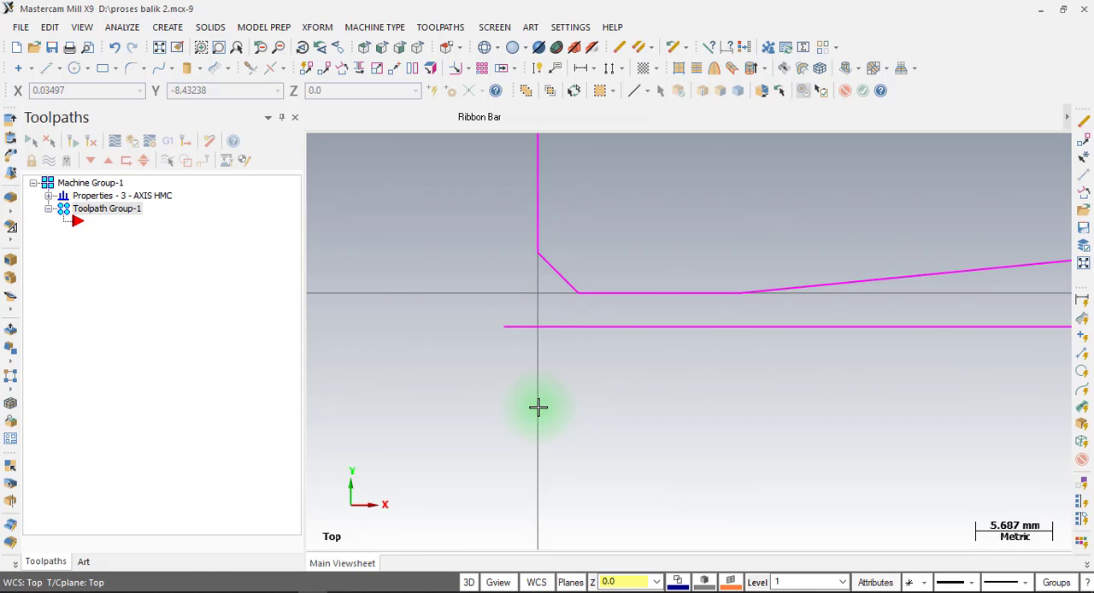
Clear the transform result colors from the moved part outline and stock rectangle.
scroll(547, 481, "down", 5)
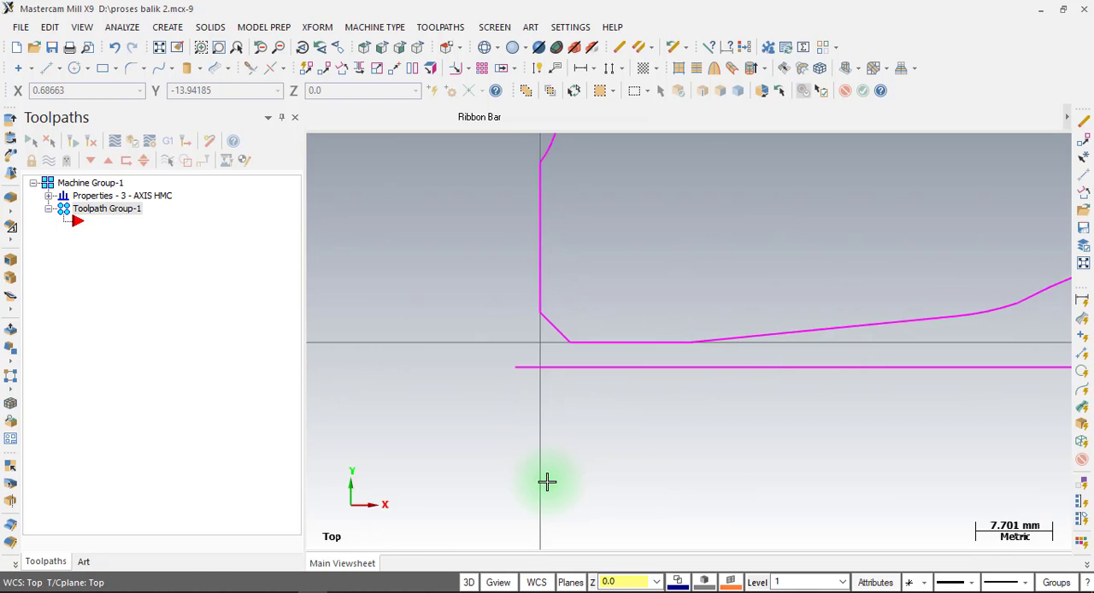
scroll(547, 481, "down", 1)
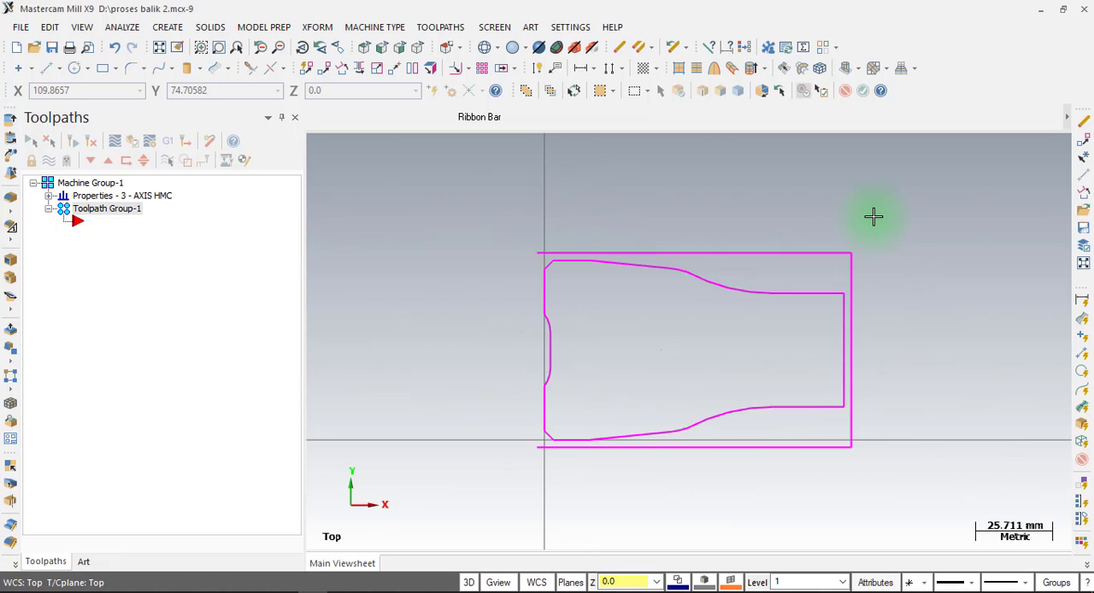
right_click(444, 189)
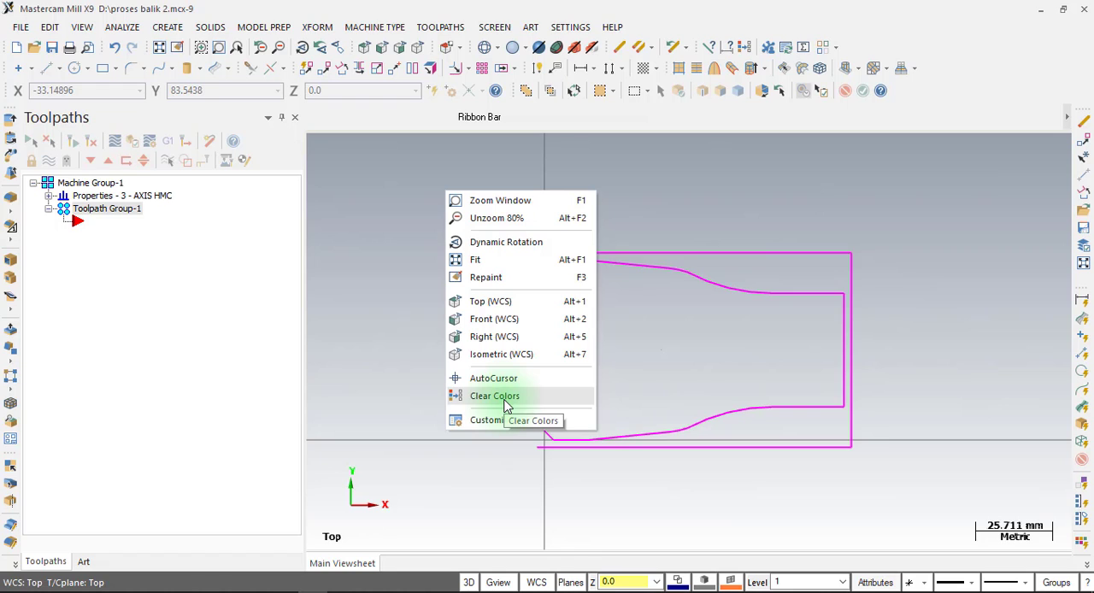
left_click(505, 399)
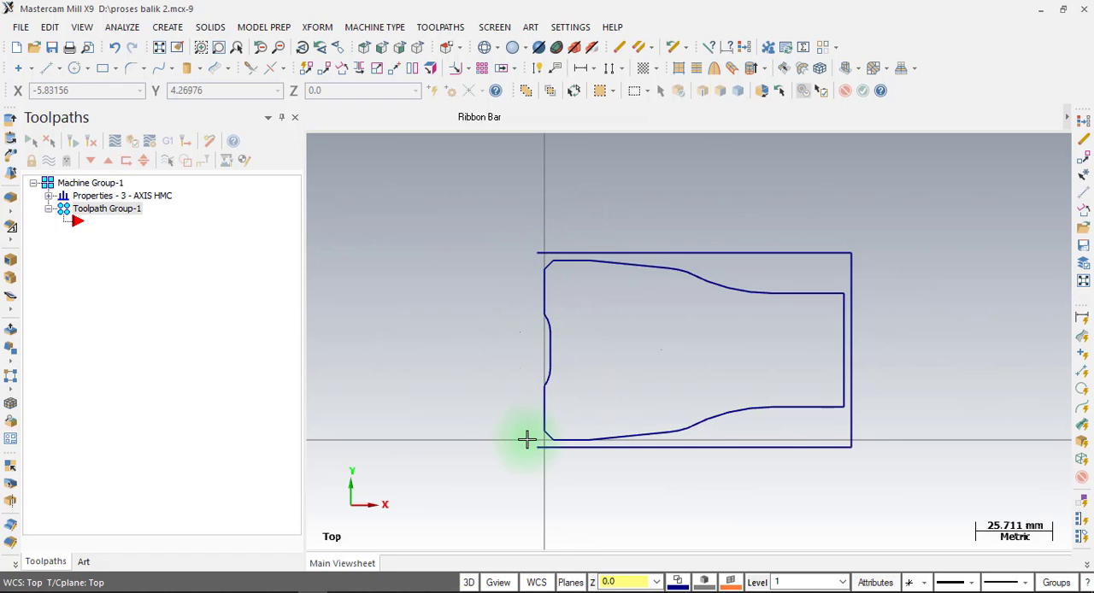
Close the stock rectangle's open left side with a 65 mm vertical line from its upper-left to its lower-left endpoint.
left_click(50, 70)
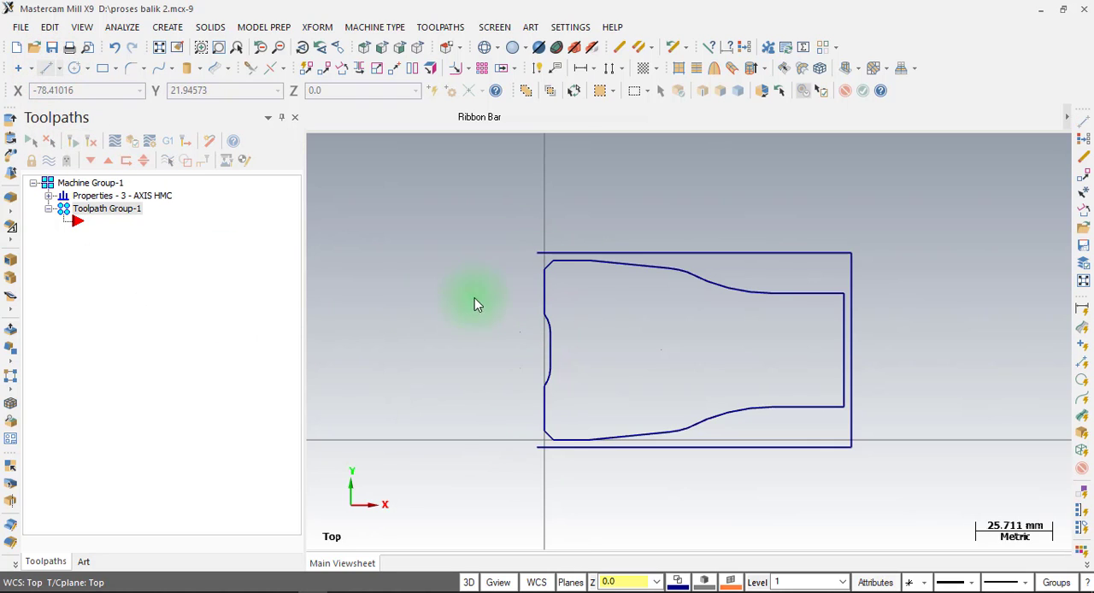
left_click(538, 253)
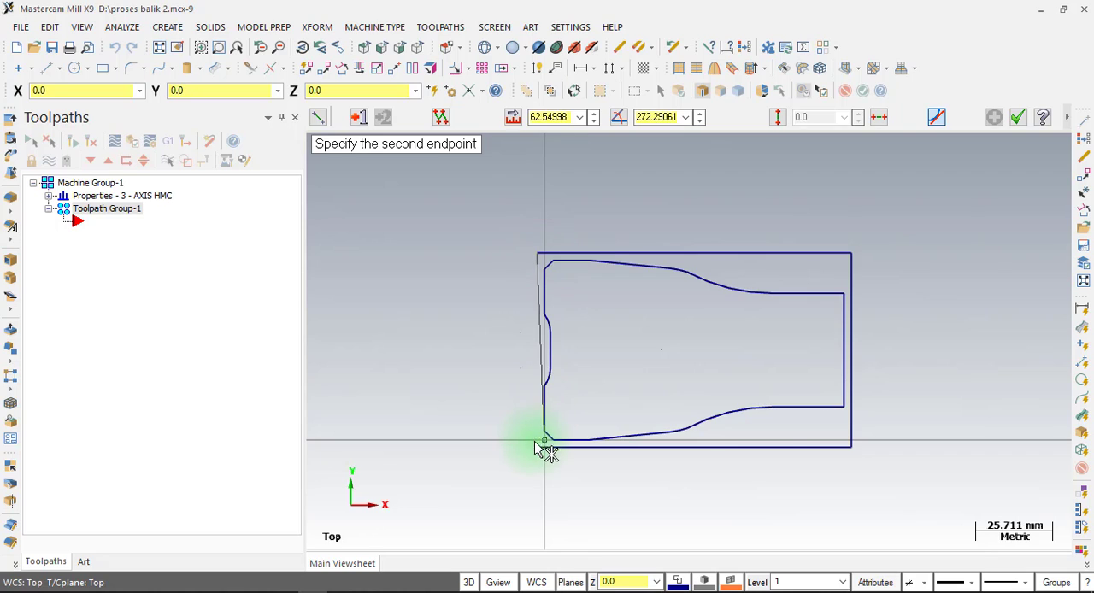
left_click(536, 446)
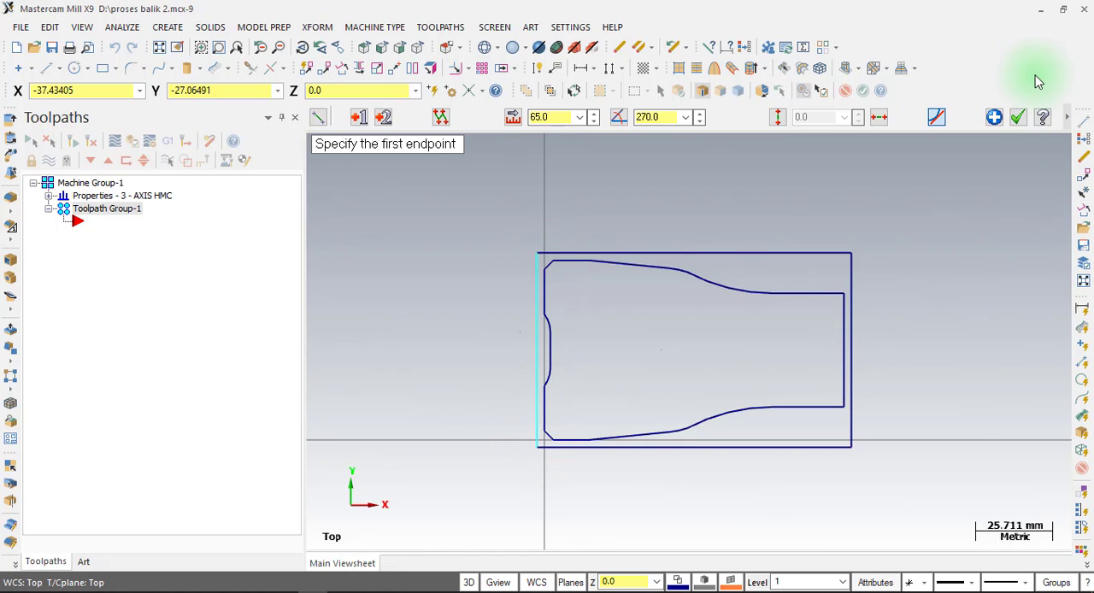
left_click(1017, 118)
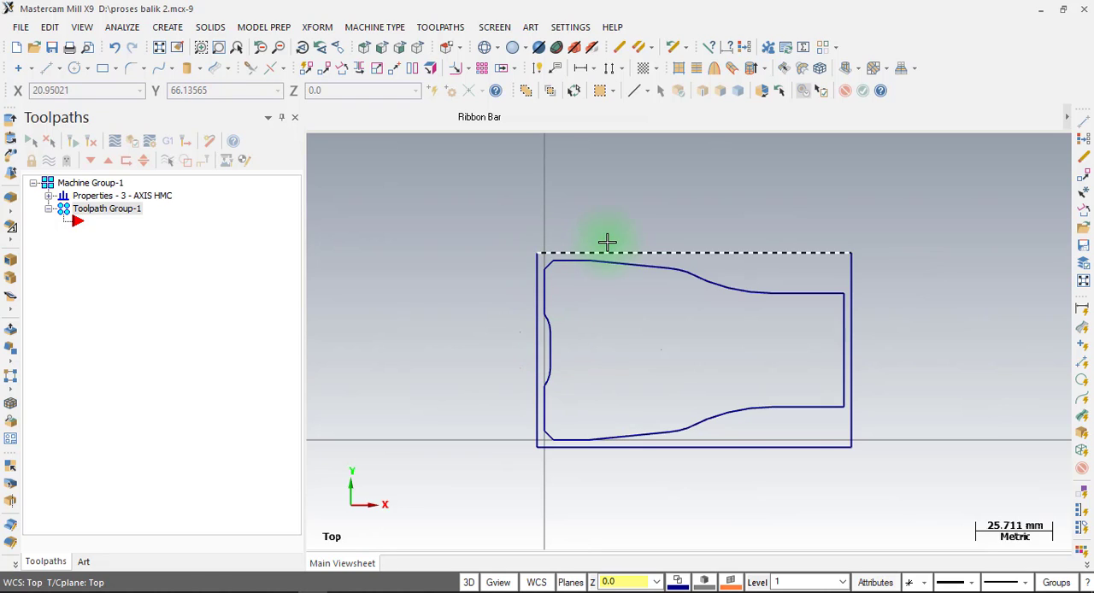
Define rectangular machine-group stock from the lower-left and upper-right corners of the outer rectangle, with a Z thickness of 39 mm.
left_click(49, 196)
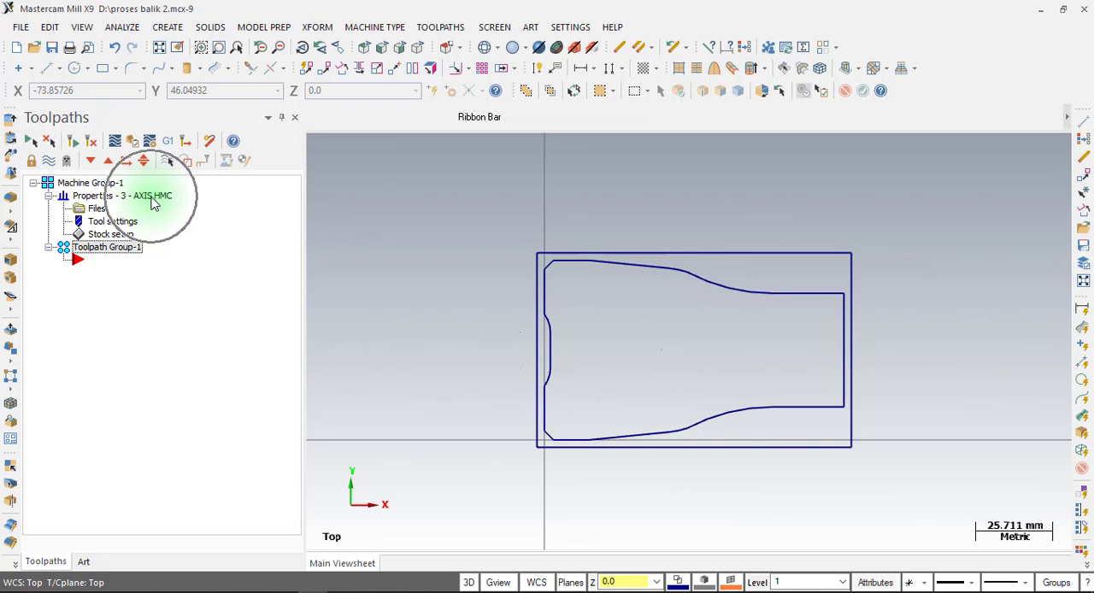
left_click(152, 200)
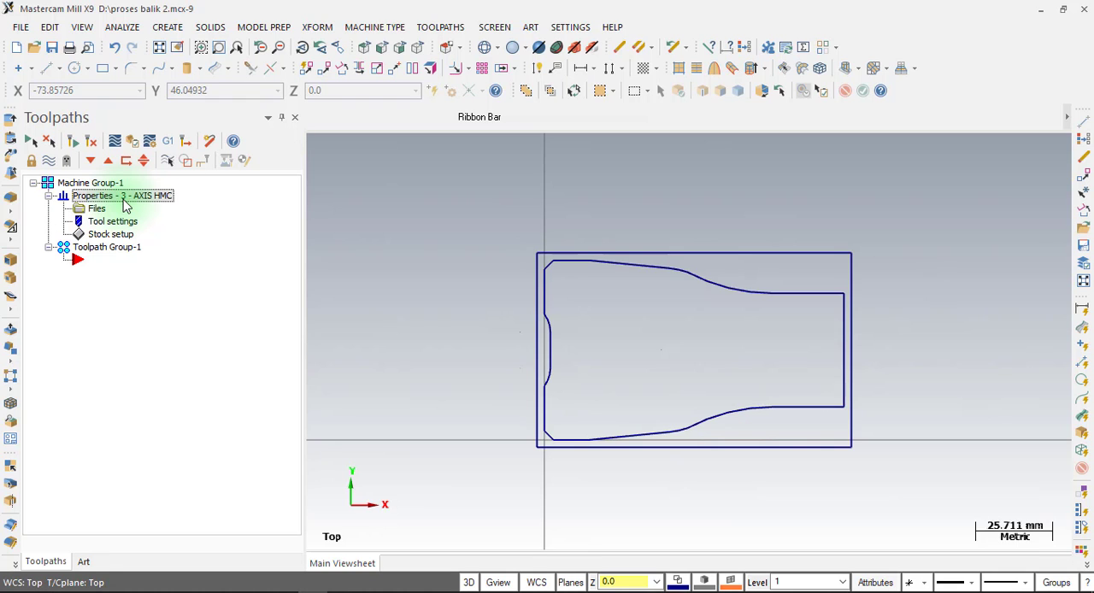
left_click(114, 236)
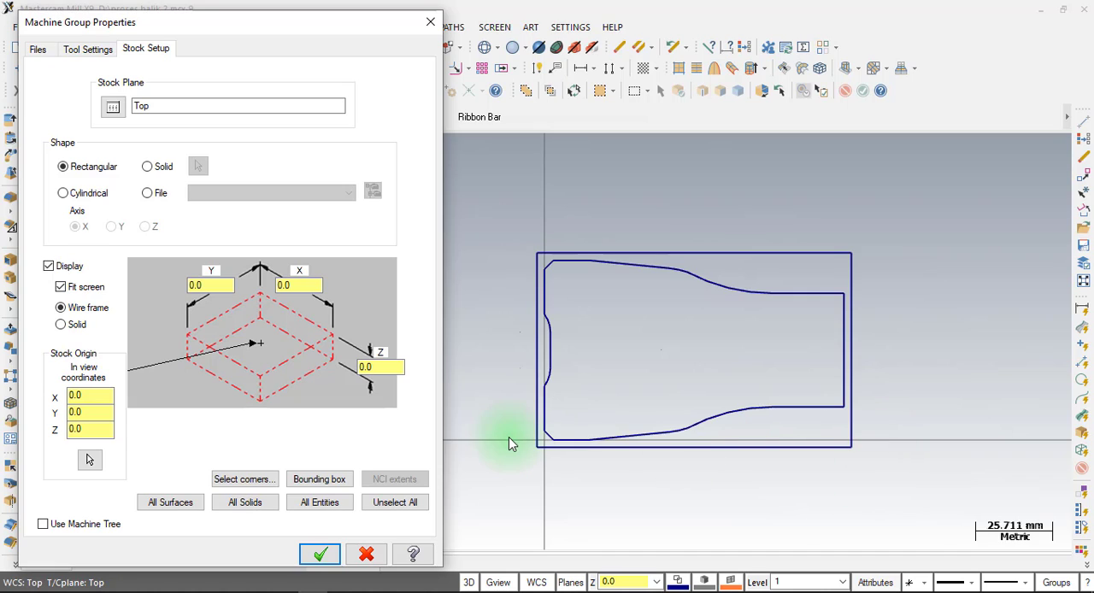
left_click(157, 49)
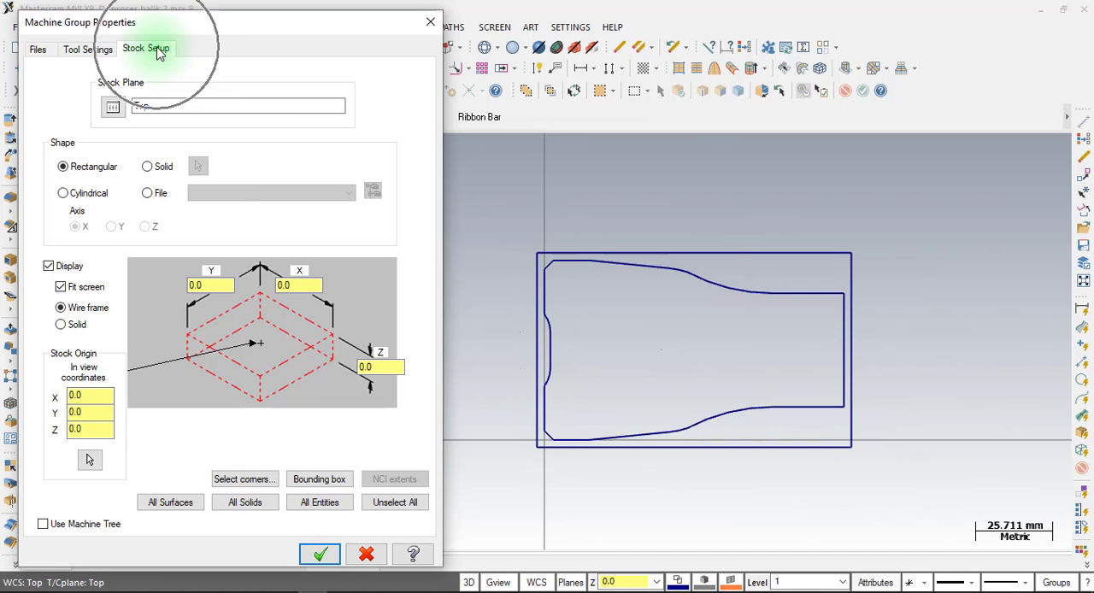
left_click(252, 479)
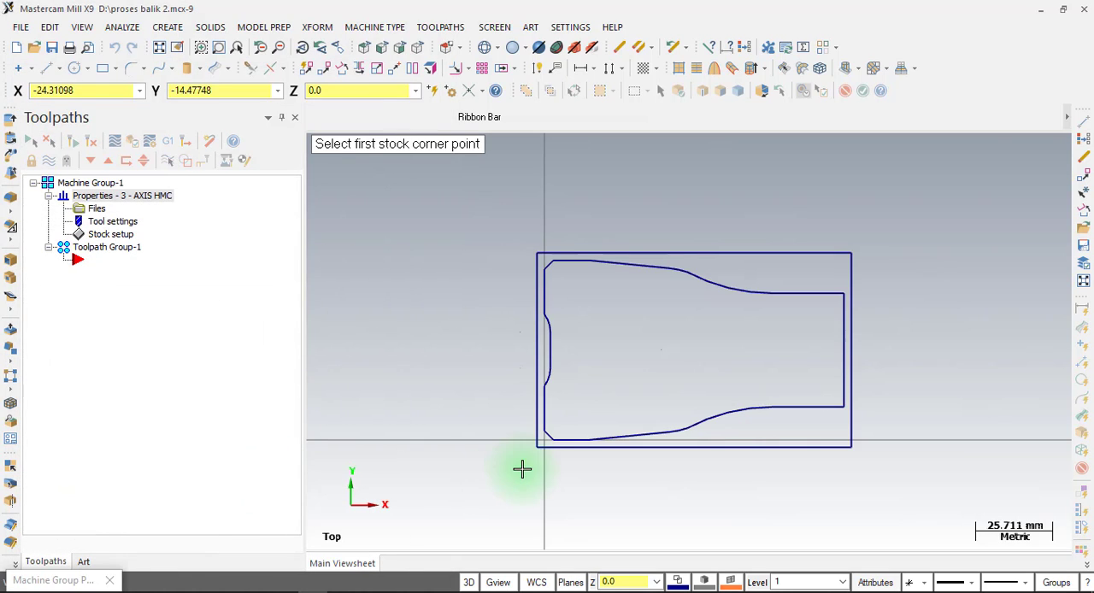
left_click(535, 452)
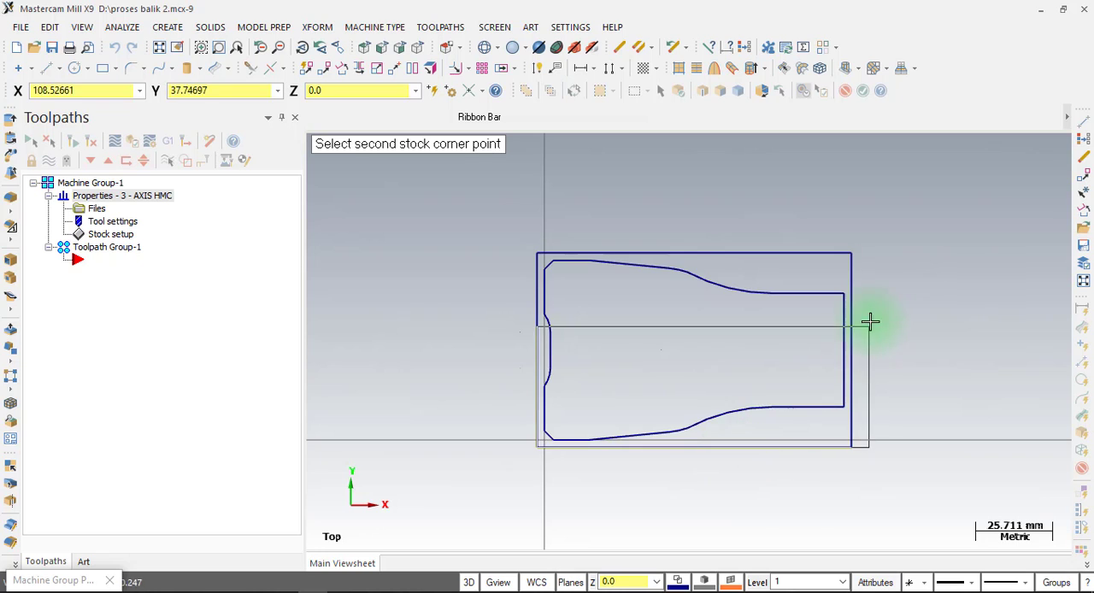
left_click(852, 256)
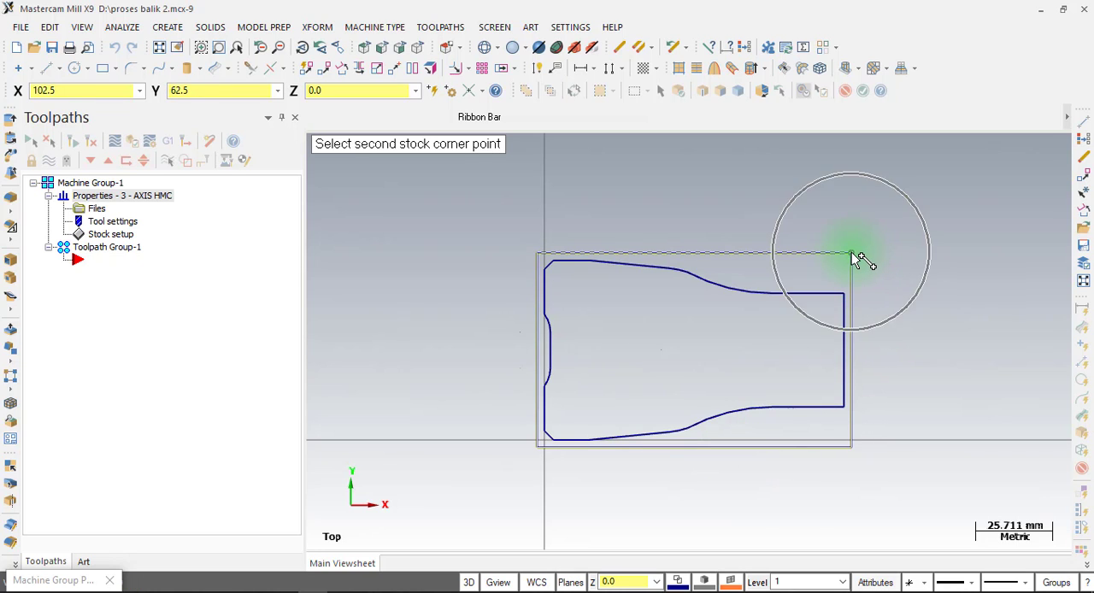
left_click(853, 255)
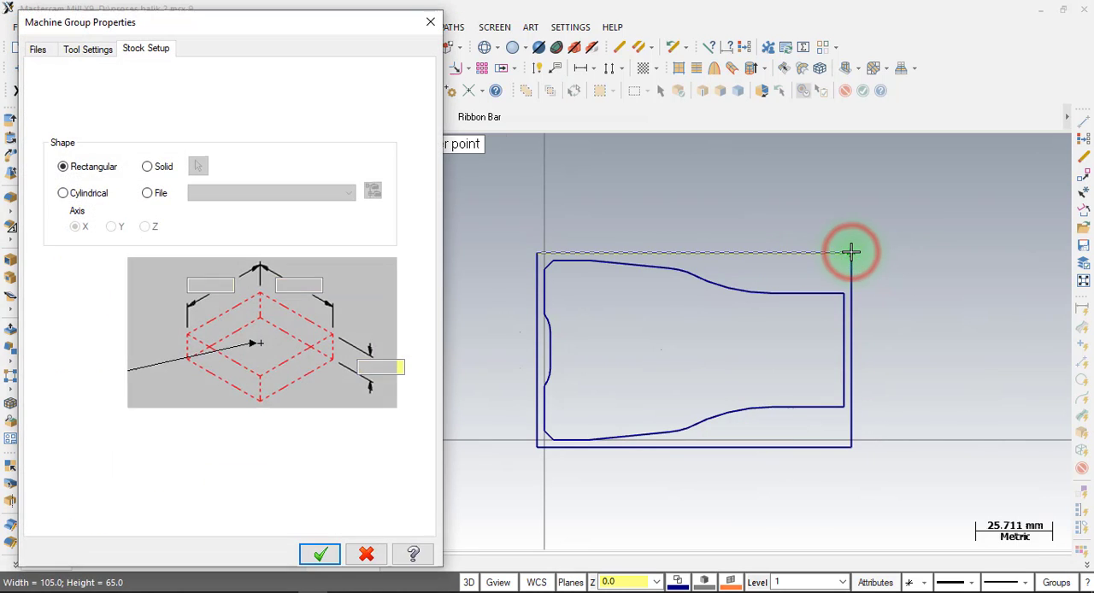
left_click(386, 366)
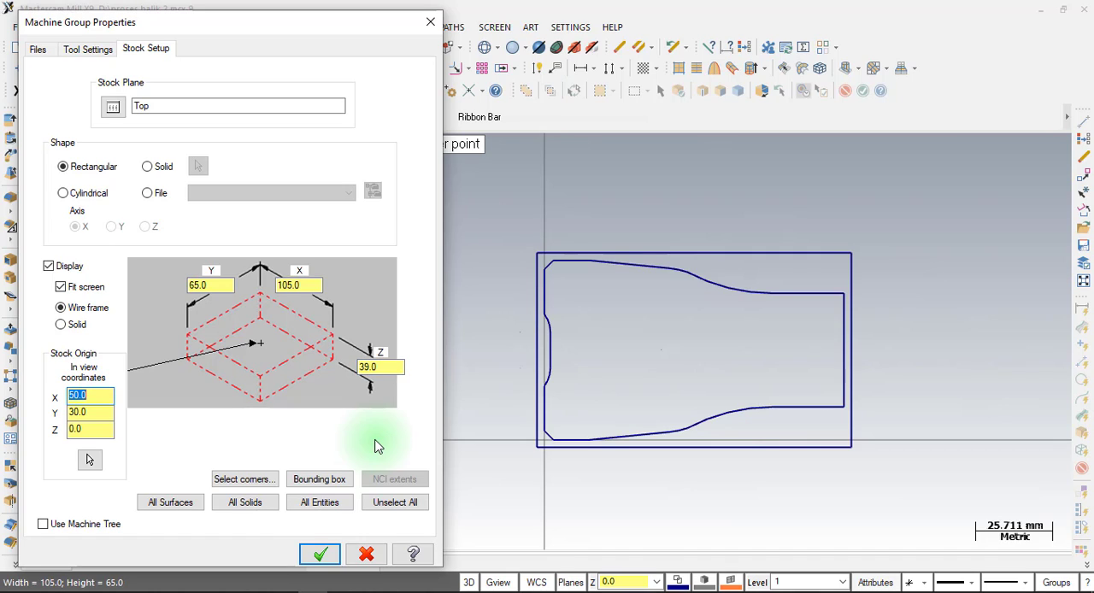
left_click(320, 554)
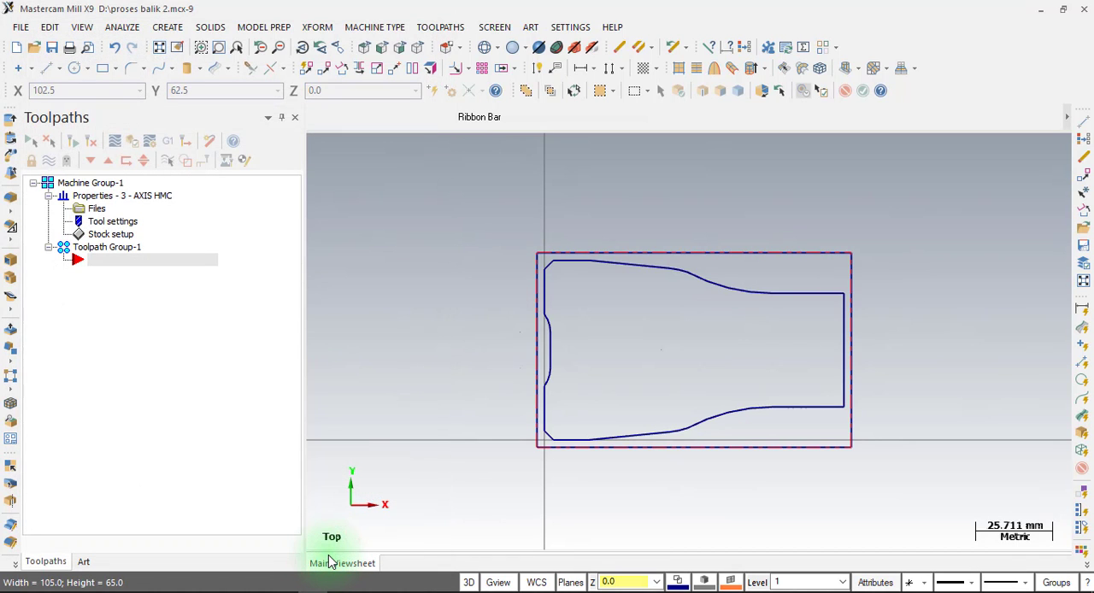
Create a Face toolpath with the NC name "proses balik 2", chaining the outer stock rectangle from its lower-left corner.
left_click(445, 27)
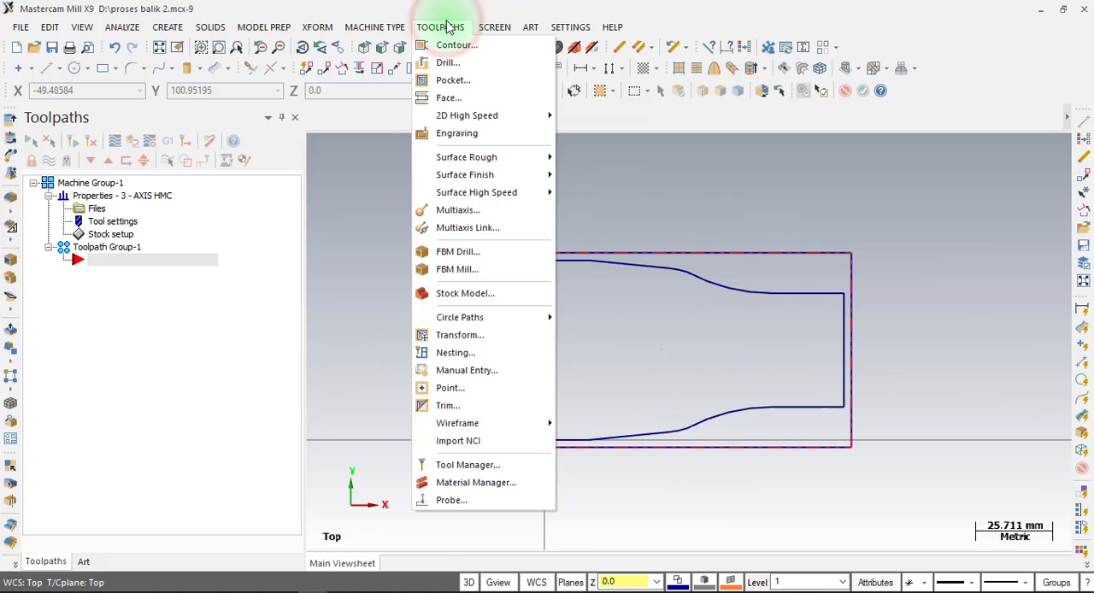
left_click(458, 99)
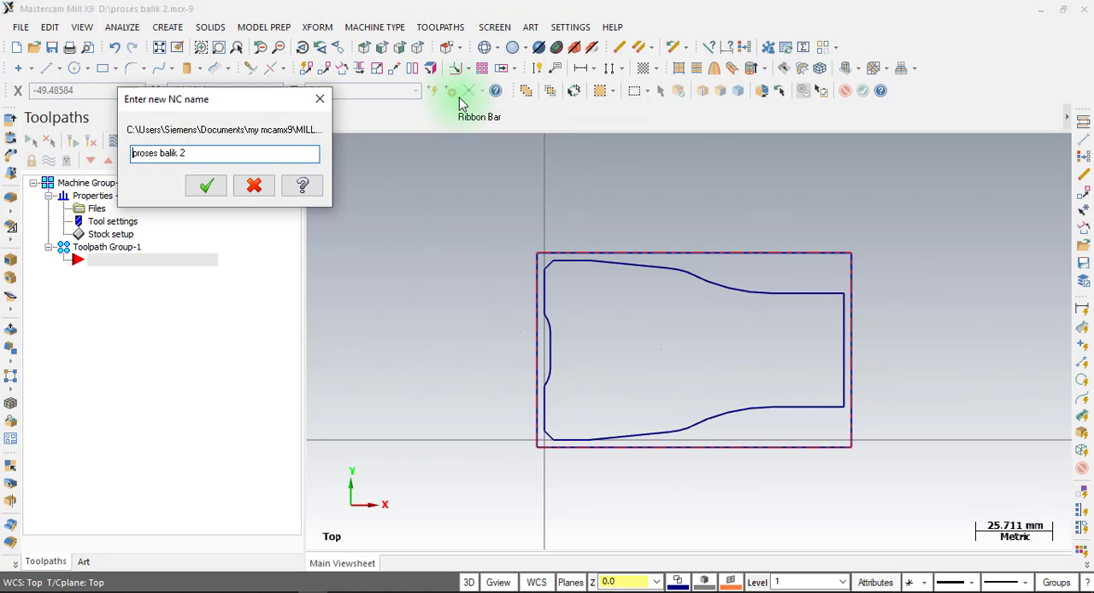
left_click(206, 185)
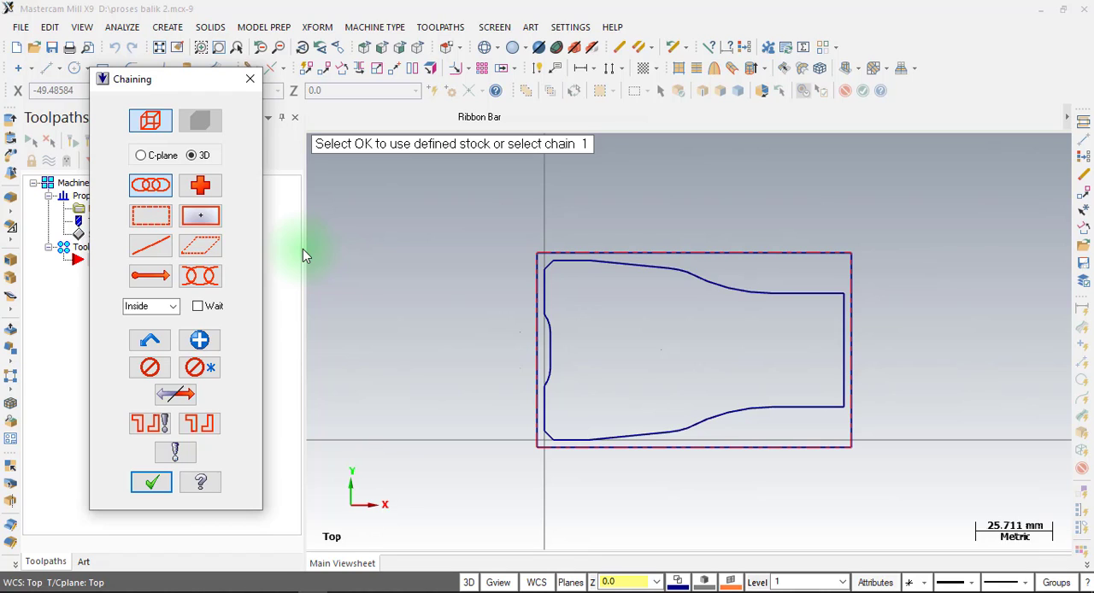
left_click(528, 432)
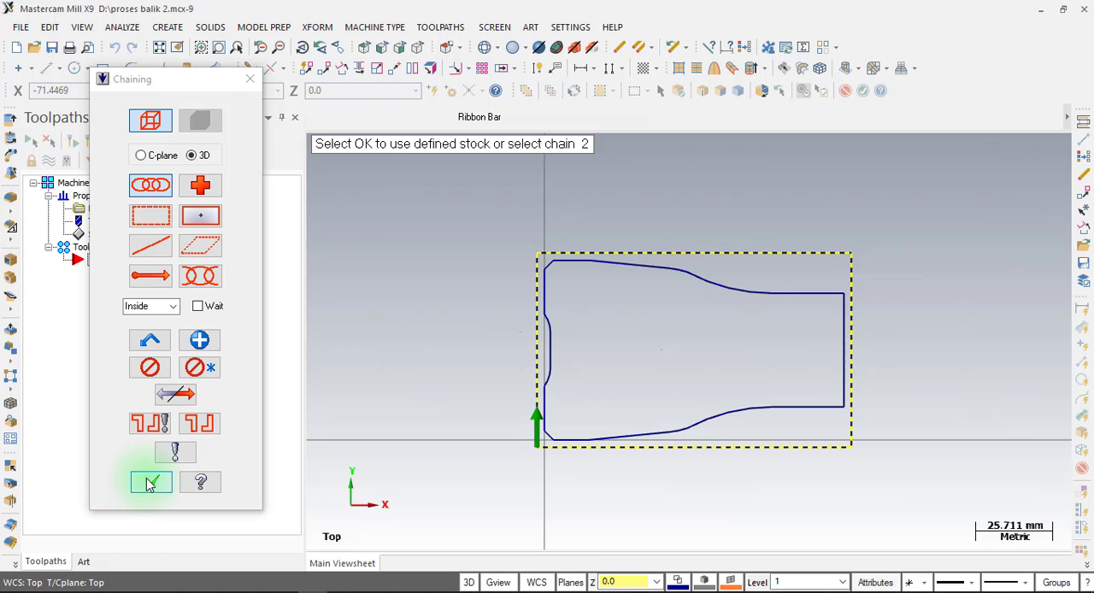
left_click(150, 483)
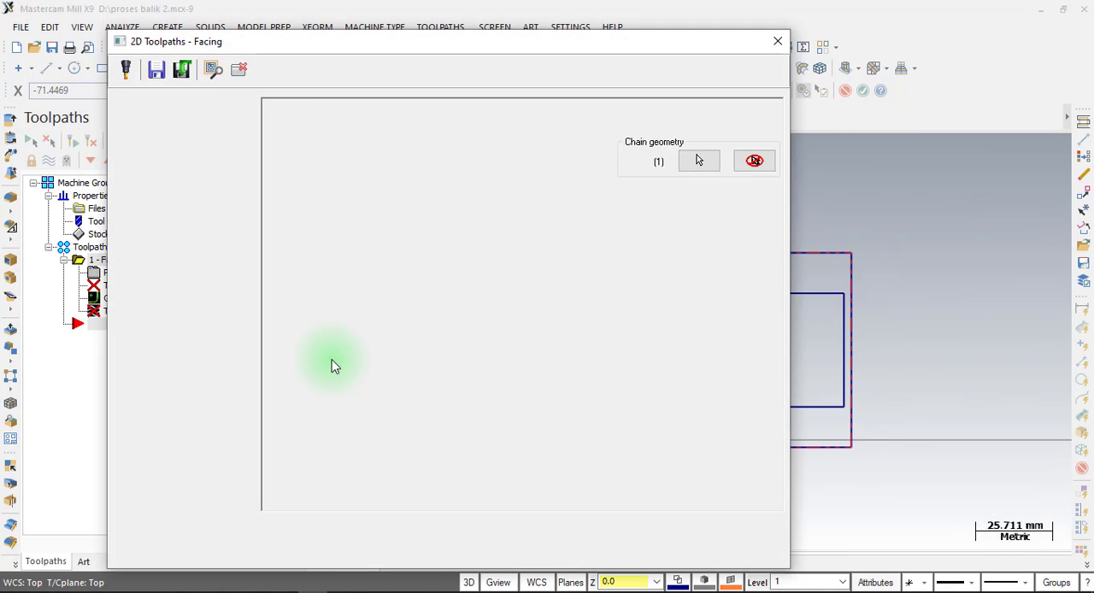
Assign the 20 mm flat endmill, number 480, from the Mill_mm tool library to the facing operation.
left_click(159, 118)
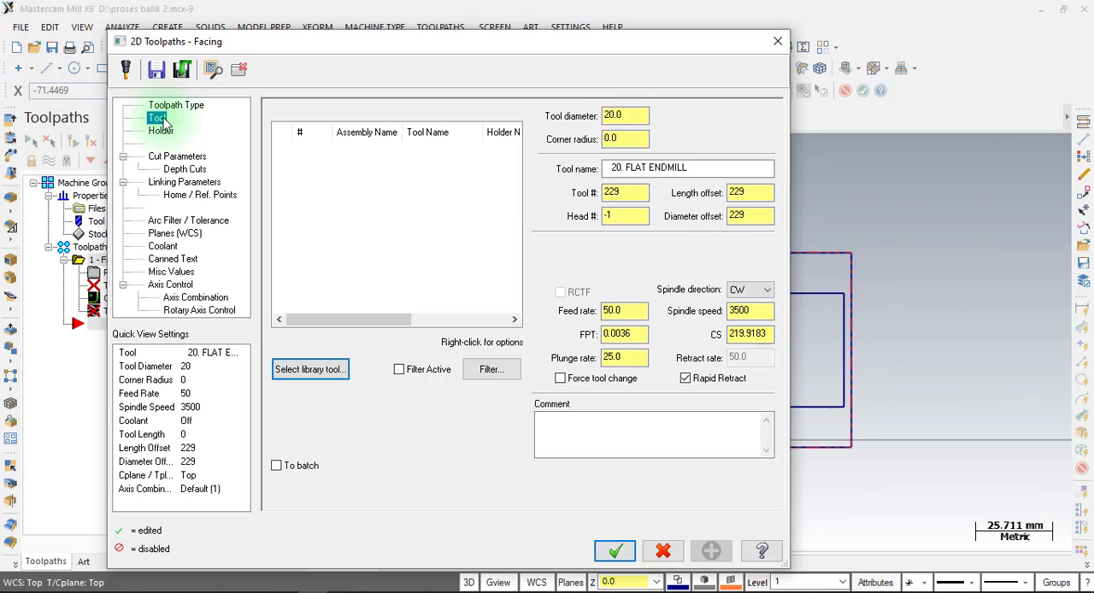
left_click(310, 370)
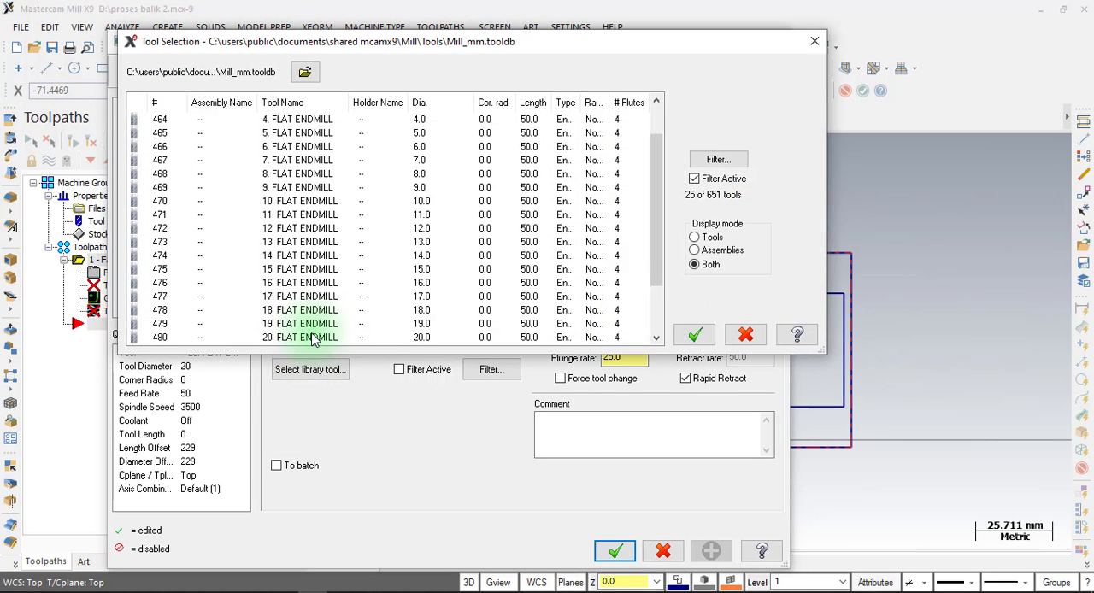
left_click(308, 337)
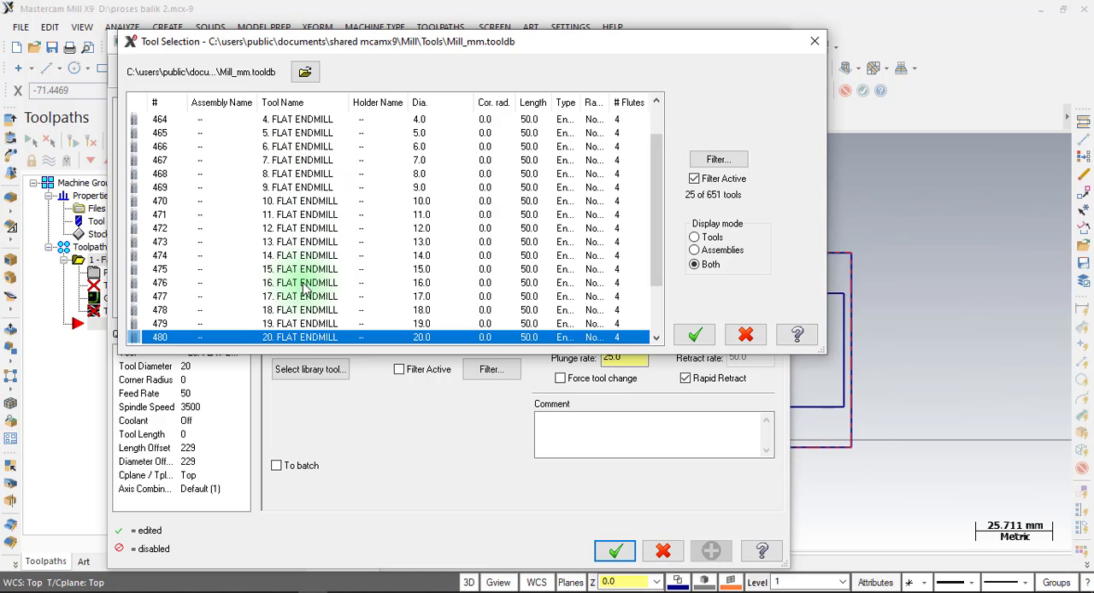
left_click(717, 160)
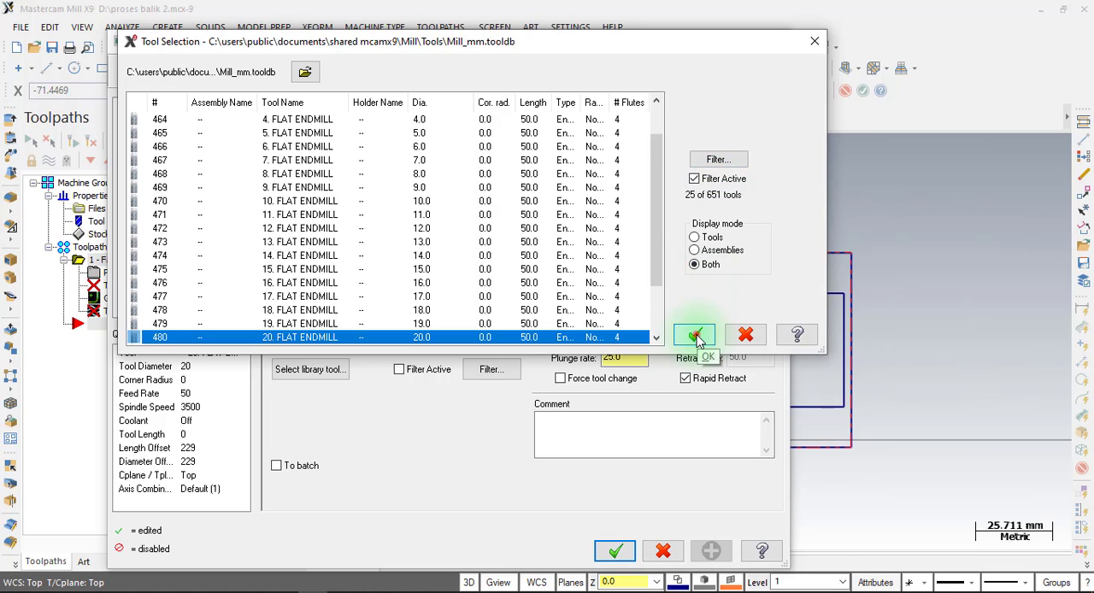
left_click(695, 336)
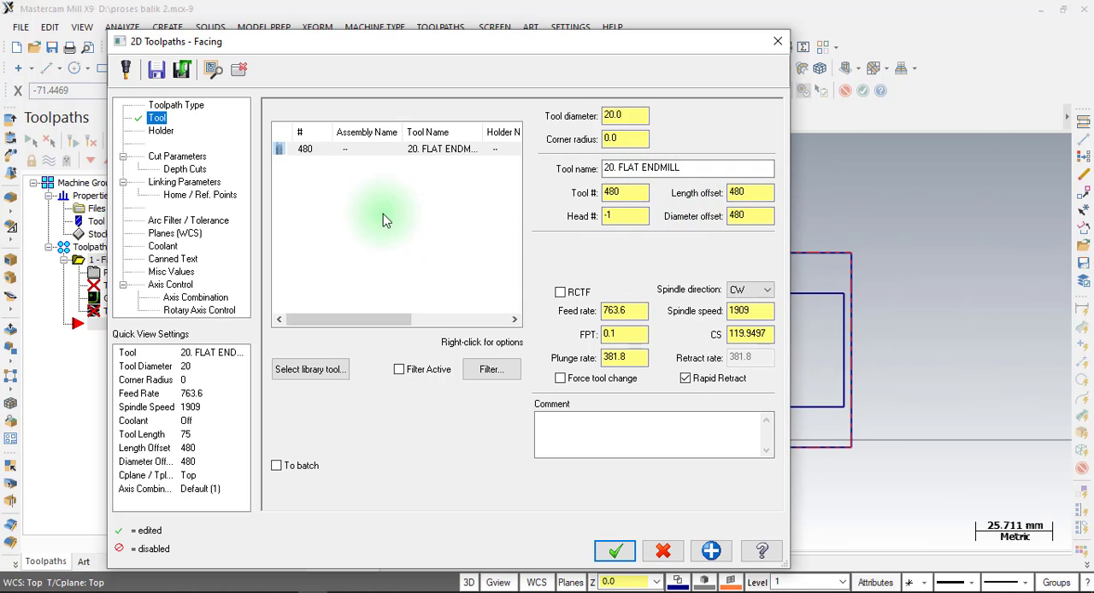
Open the 20 mm flat endmill's definition and set its tool number to 1 in the final properties.
left_click(312, 151)
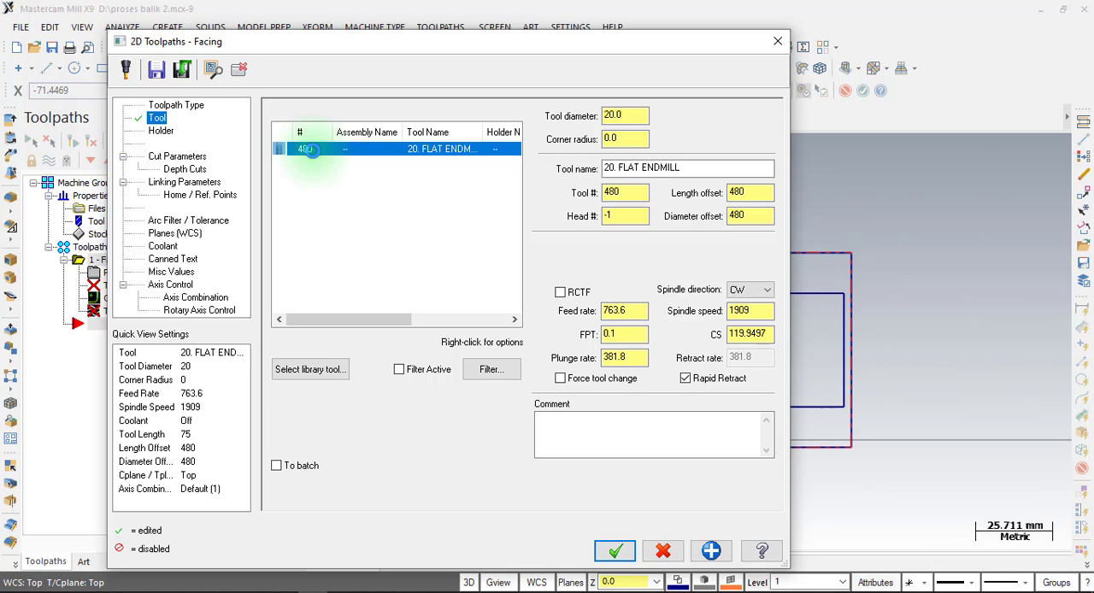
double_click(310, 150)
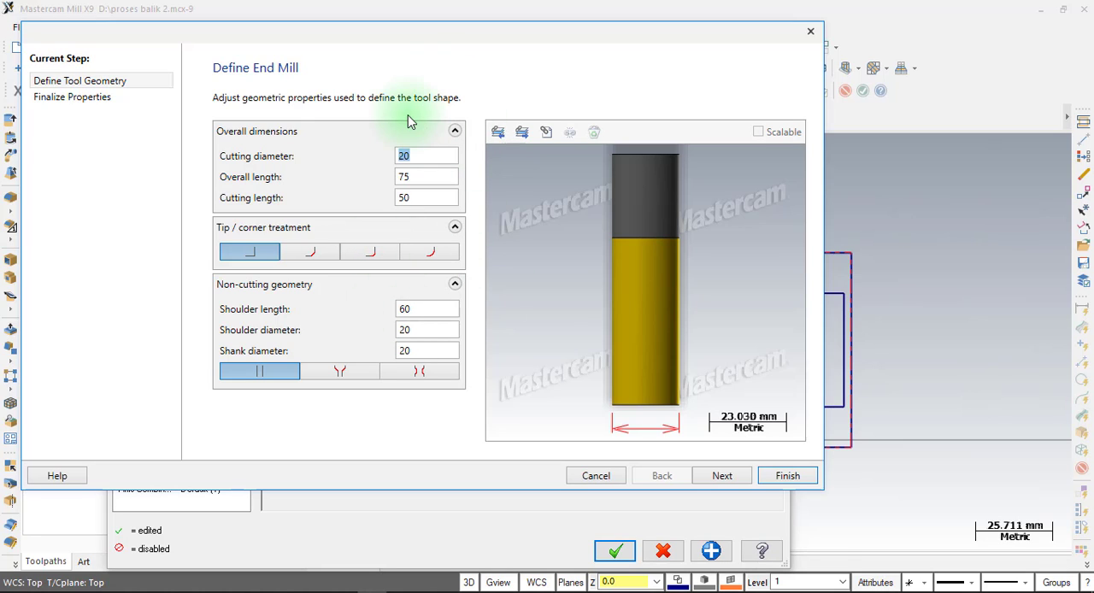
left_click(55, 104)
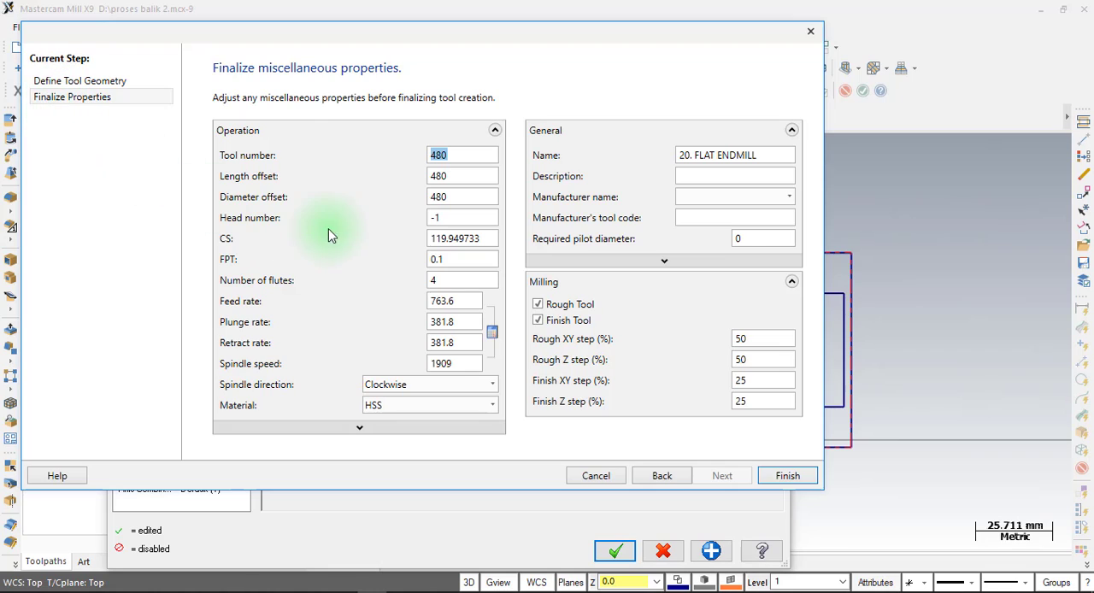
left_click(451, 156)
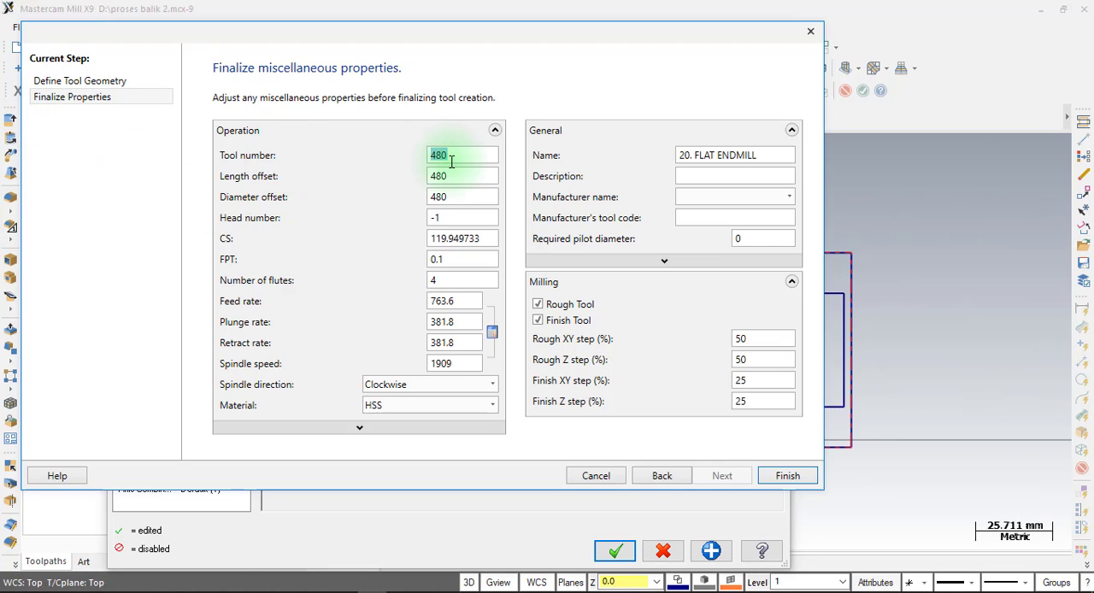
type("1")
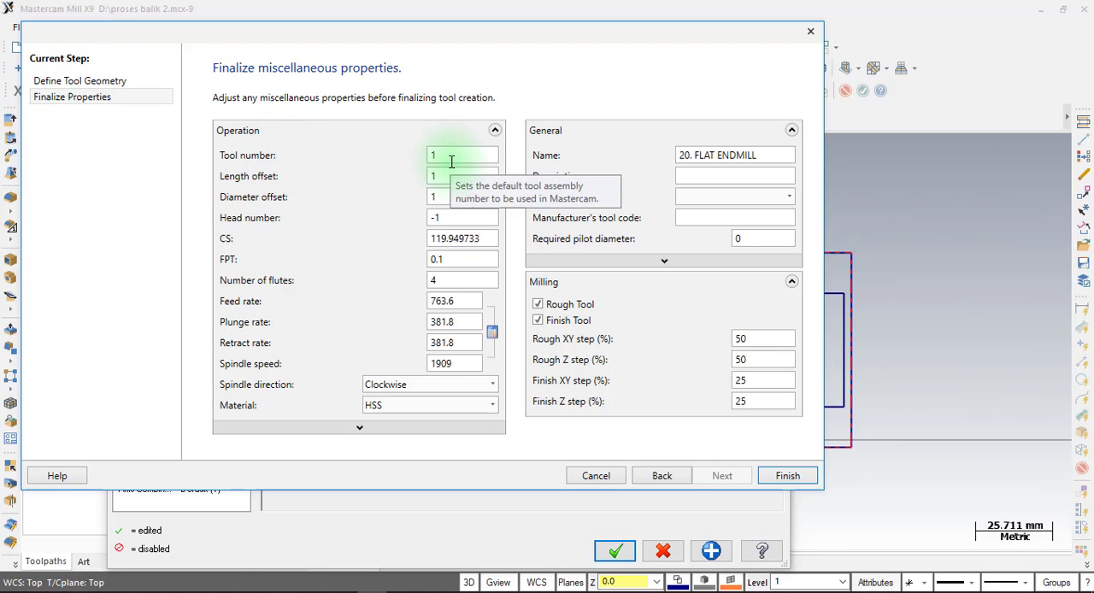
Examine the end mill's head number, feed per tooth and spindle speed among its operation properties.
left_click(449, 218)
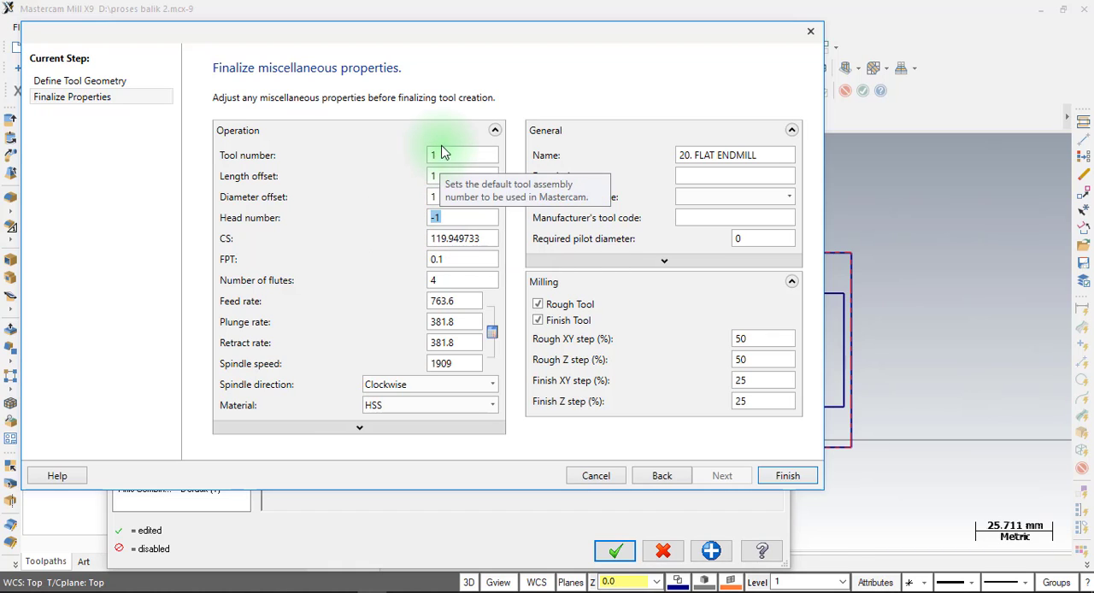
left_click(453, 217)
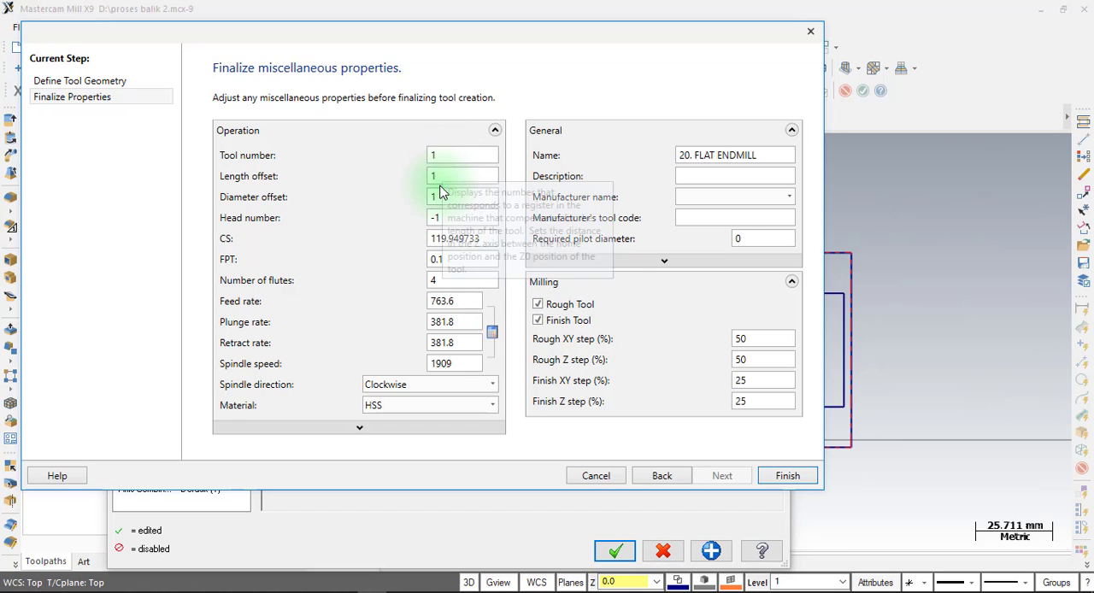
double_click(442, 216)
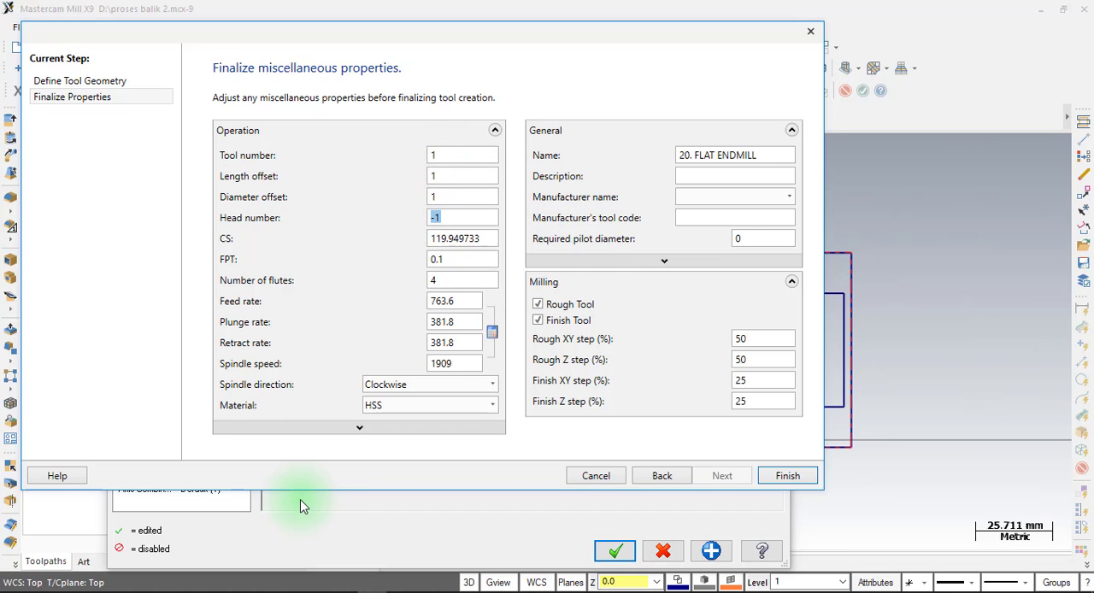
left_click(472, 262)
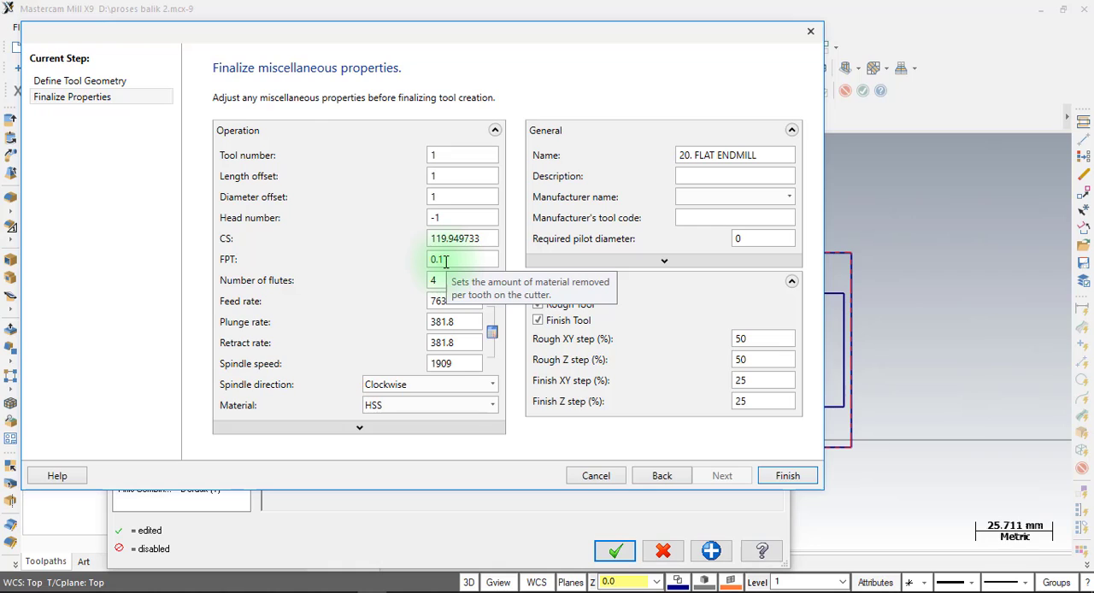
left_click_drag(446, 262, 397, 263)
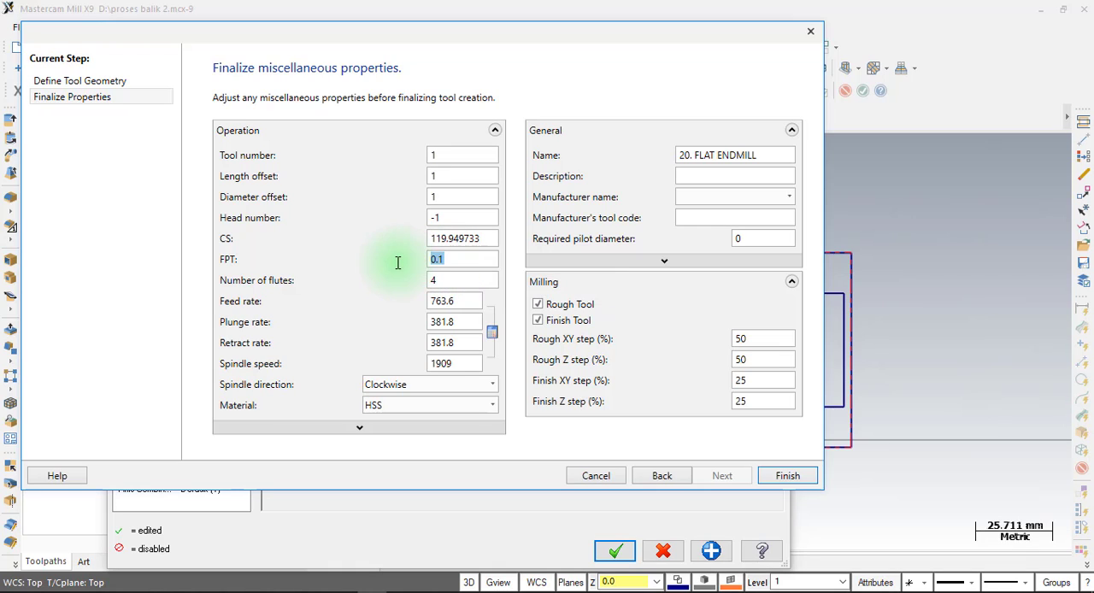
left_click(450, 256)
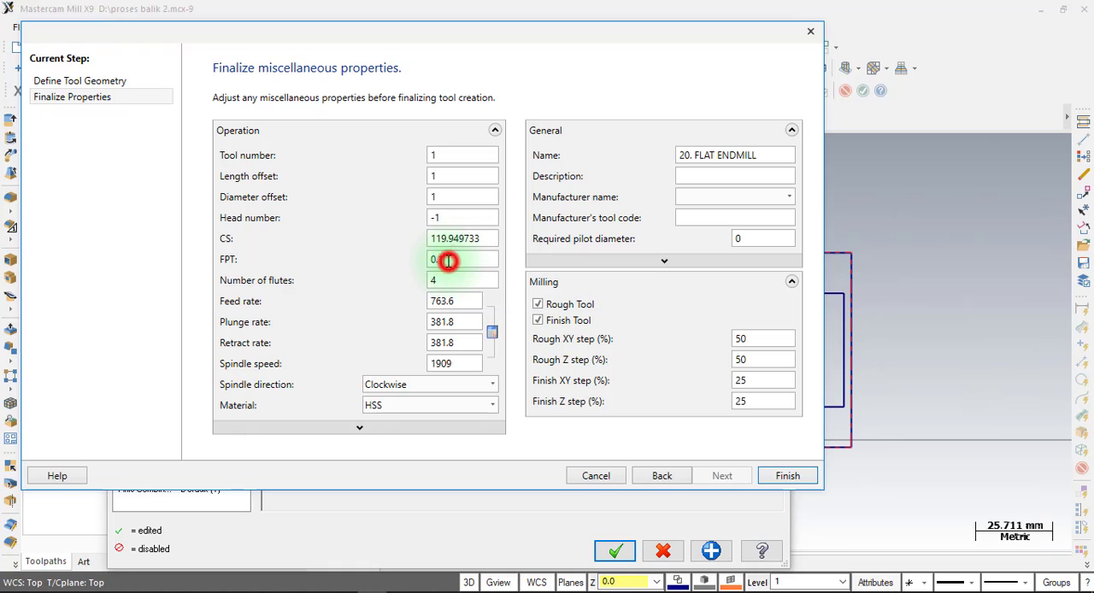
left_click_drag(447, 261, 411, 261)
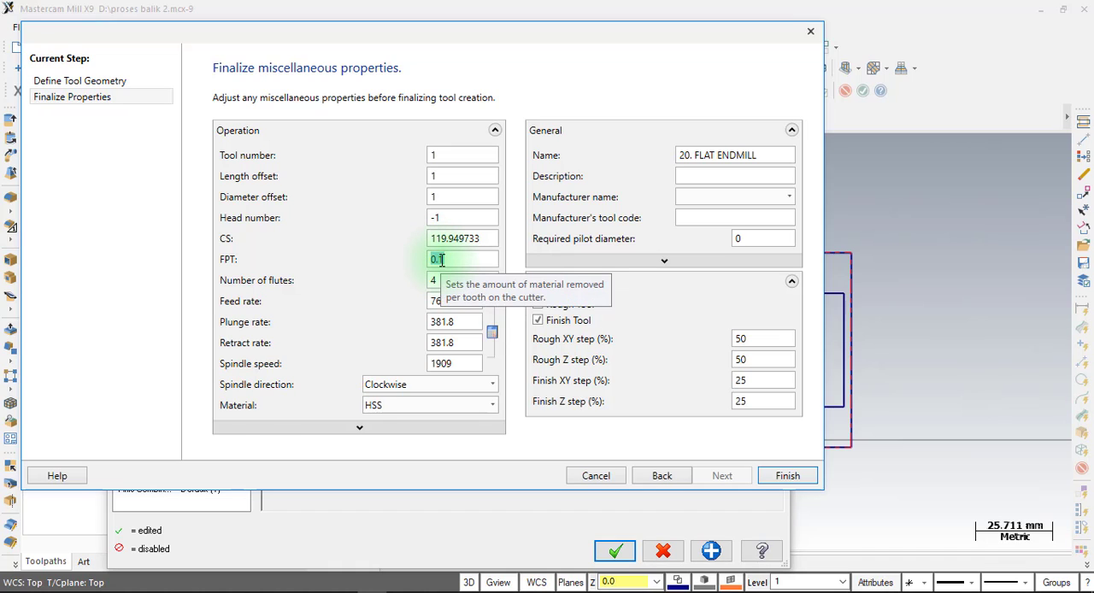
double_click(449, 261)
key("ctrl")
key("ctrl")
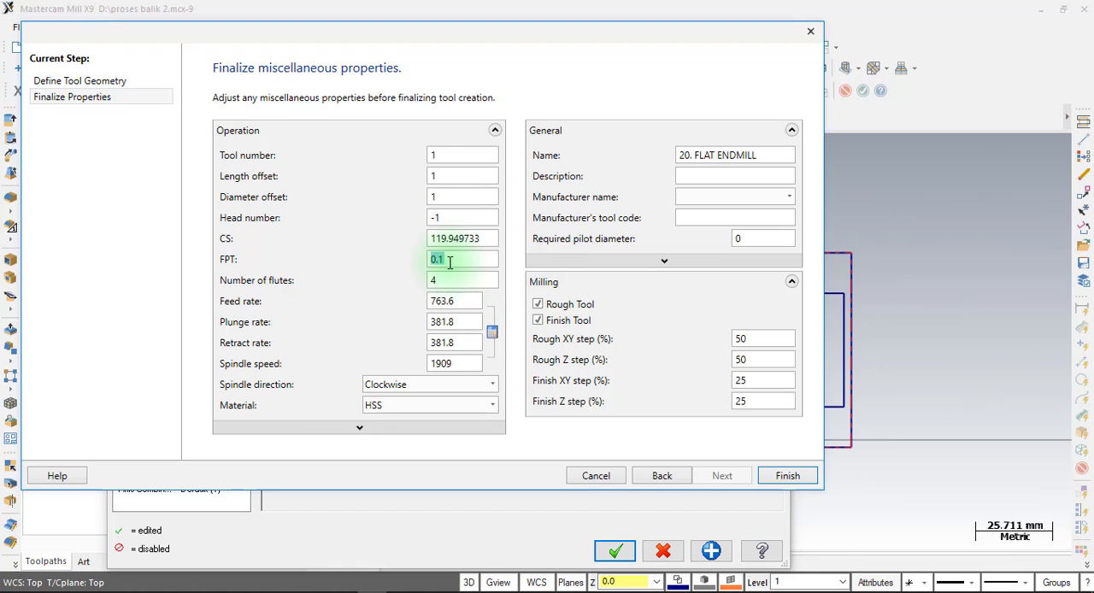
double_click(453, 363)
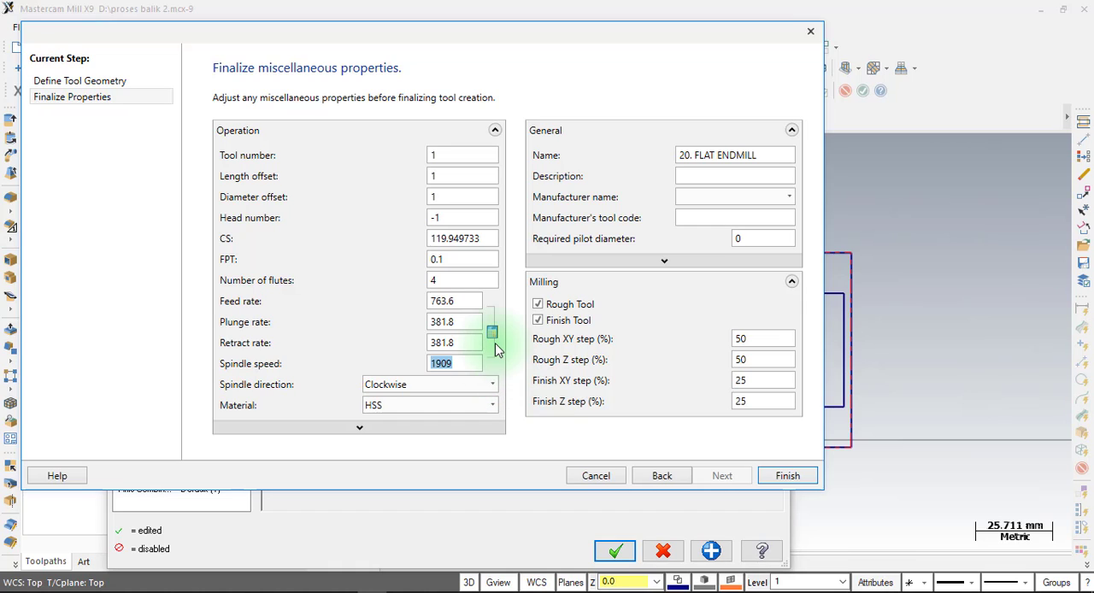
left_click_drag(460, 361, 384, 360)
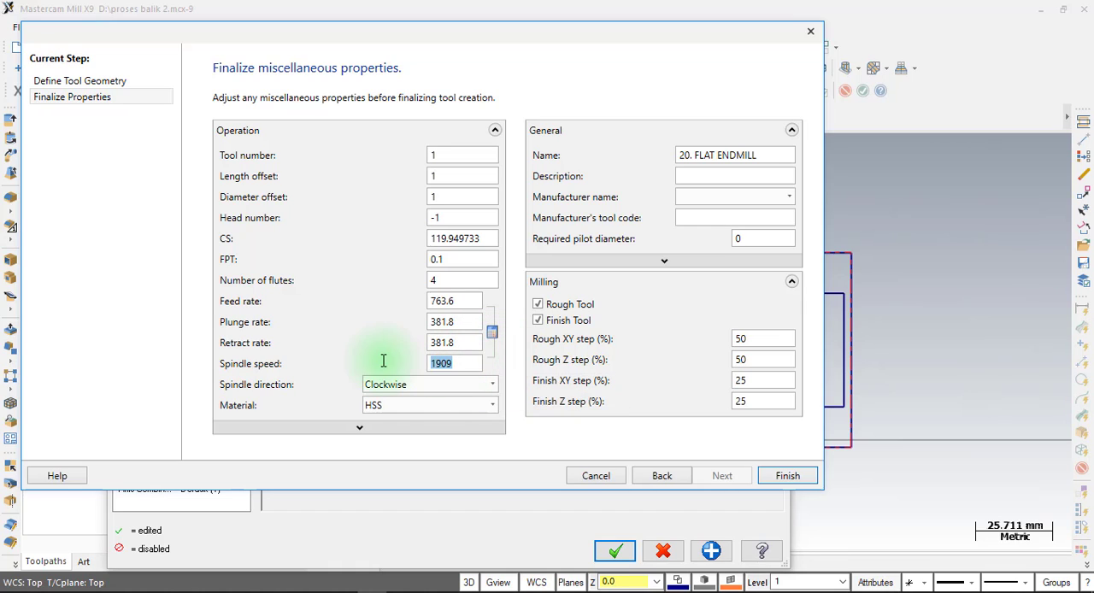
Set the end mill's spindle speed to 3000 after checking its feed rate and feed per tooth.
double_click(458, 300)
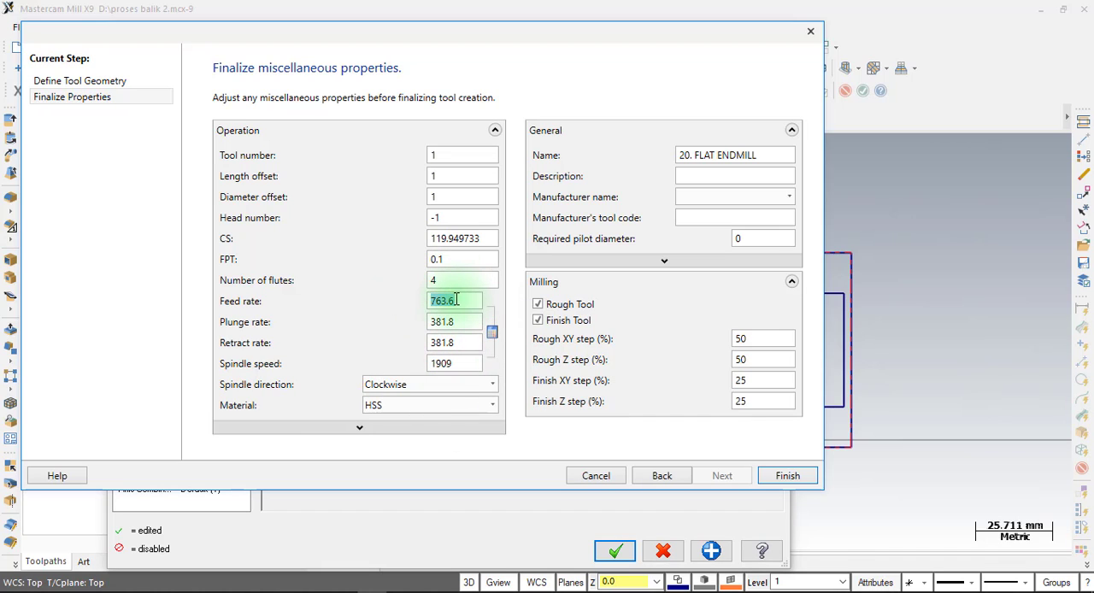
double_click(464, 366)
double_click(476, 301)
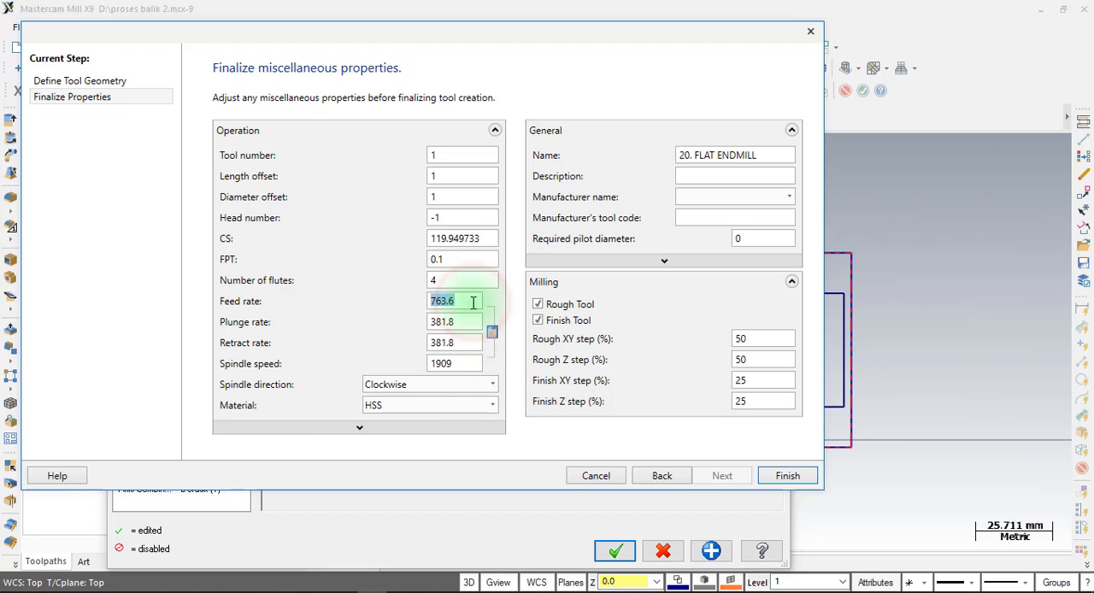
double_click(465, 365)
double_click(451, 304)
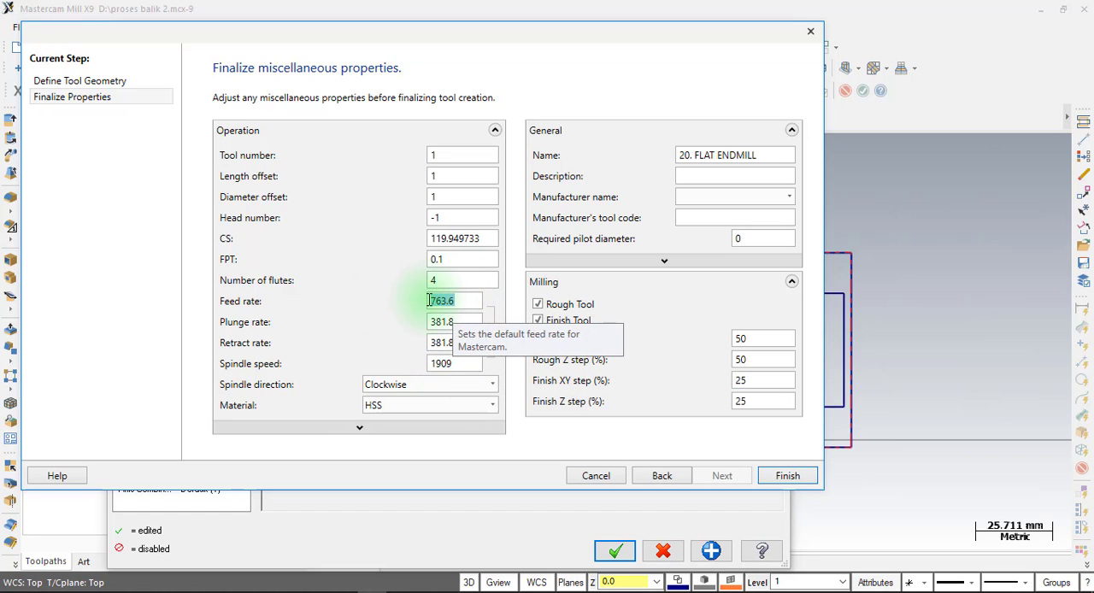
double_click(455, 258)
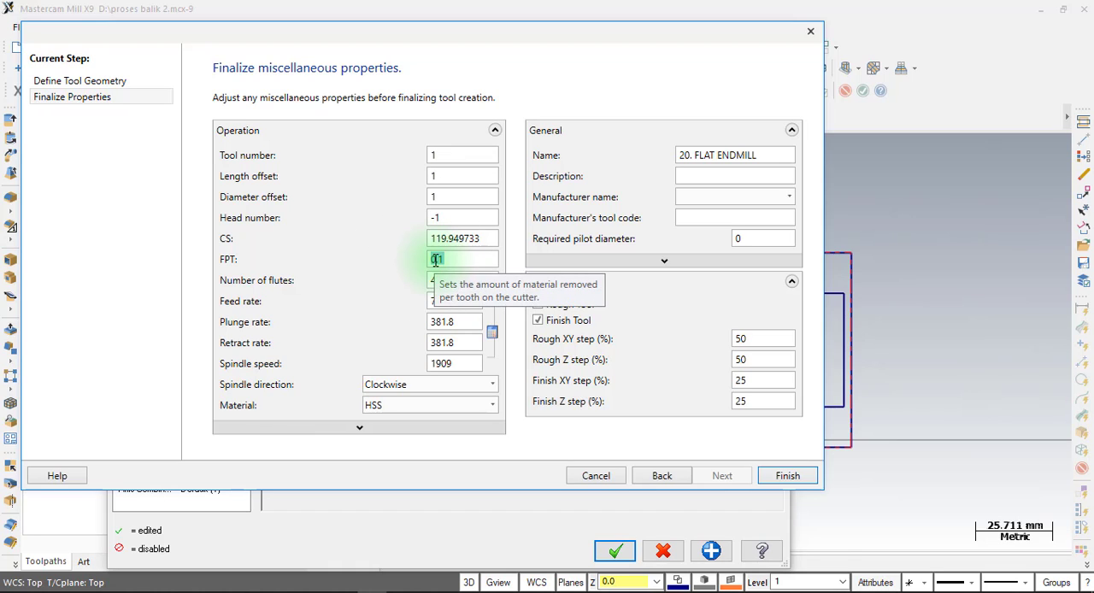
left_click_drag(459, 363, 309, 364)
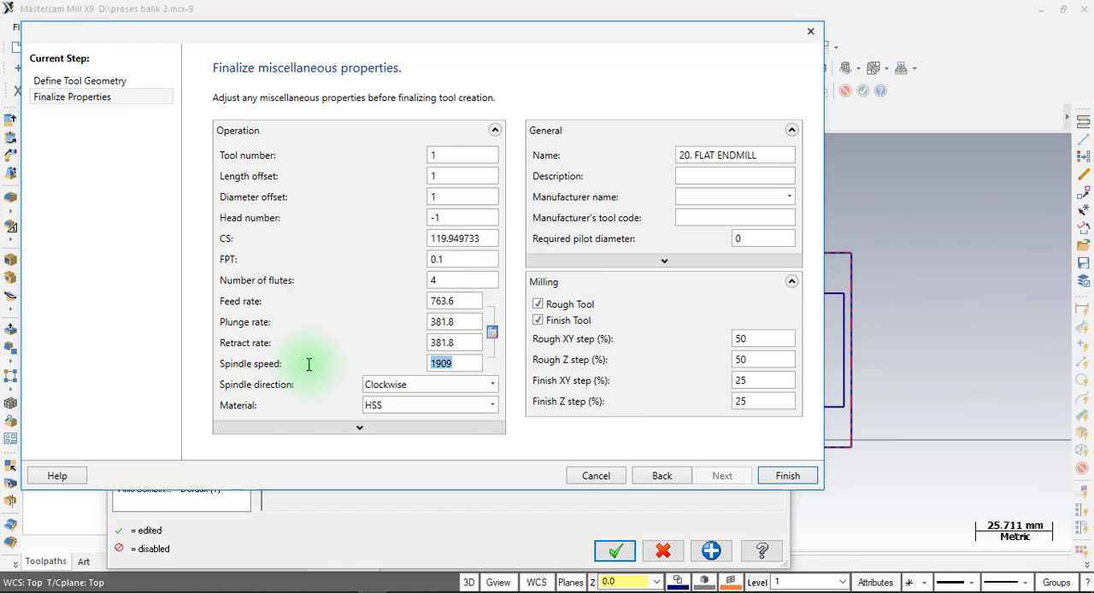
type("3000")
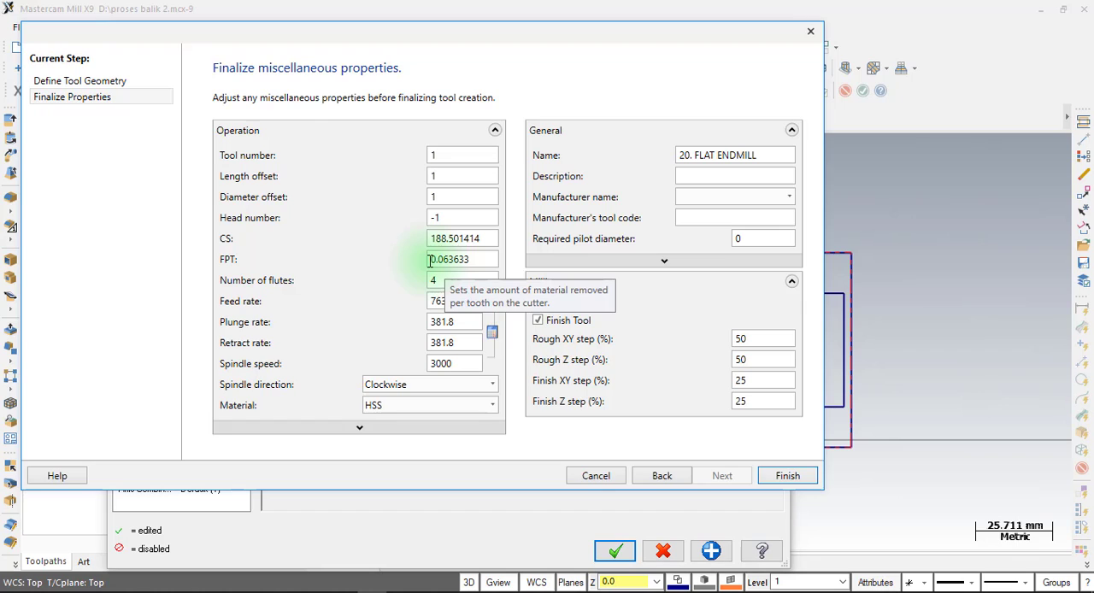
Try a feed per tooth of 0.1 for the 20 mm flat endmill.
double_click(453, 302)
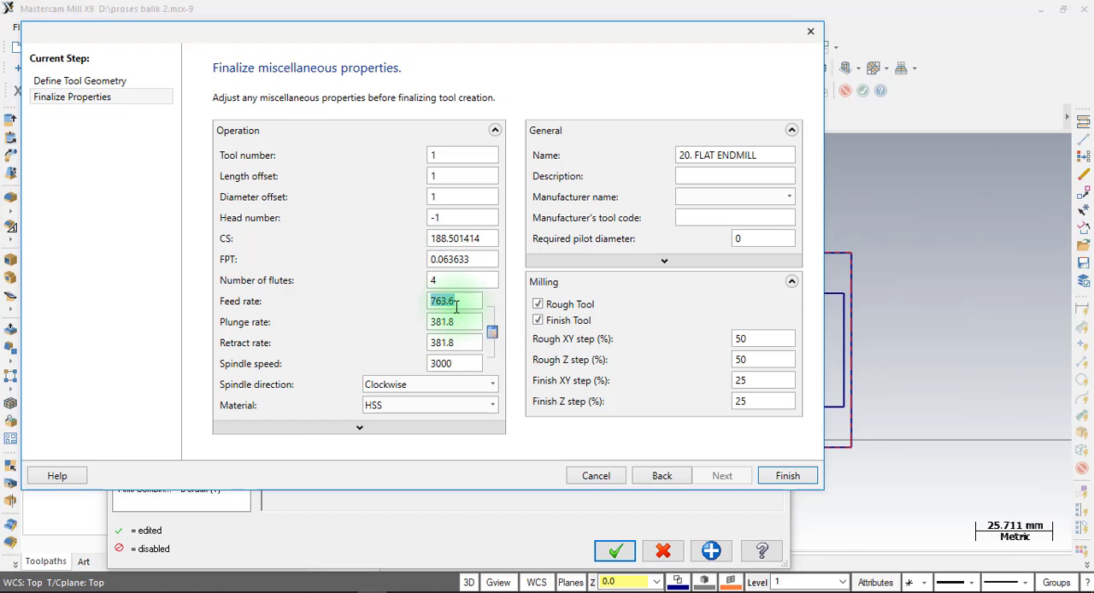
double_click(464, 259)
left_click_drag(488, 259, 447, 262)
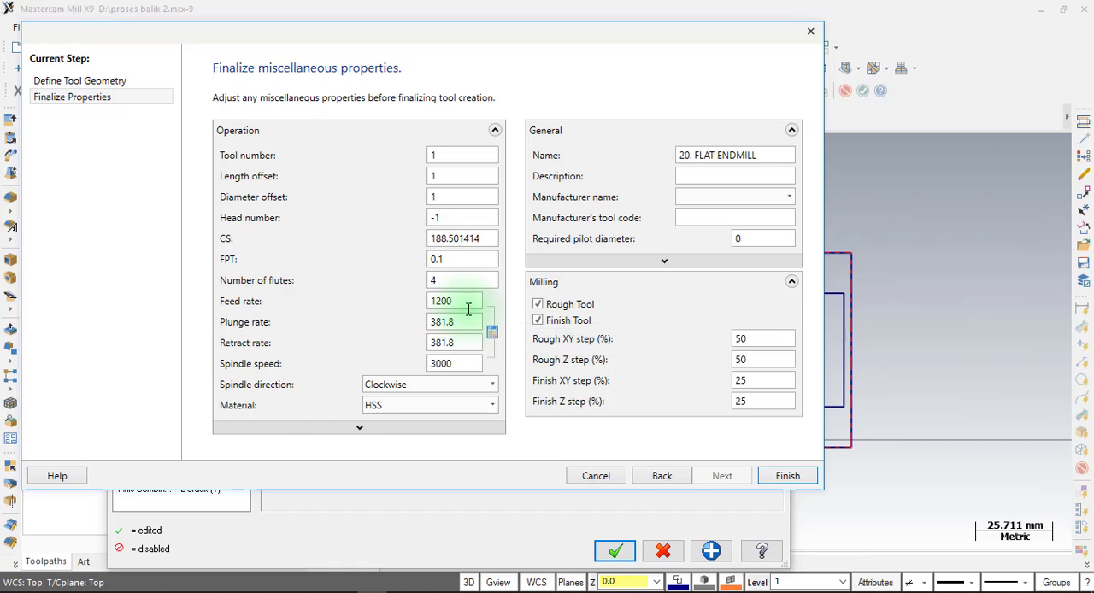
Set the 20 mm flat endmill's feed per tooth to 0.07.
left_click(468, 303)
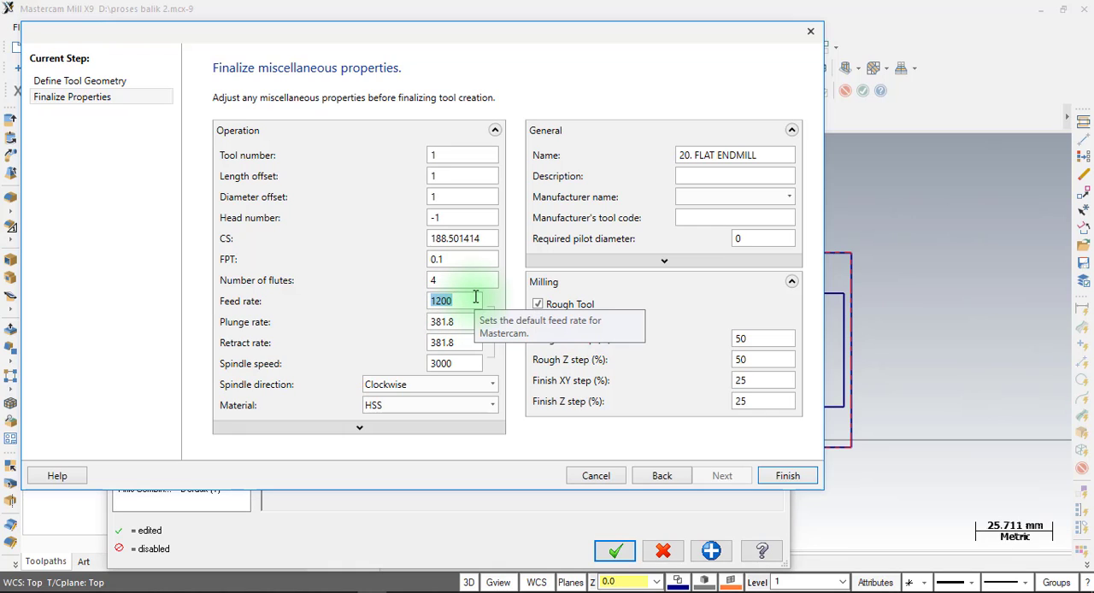
double_click(447, 259)
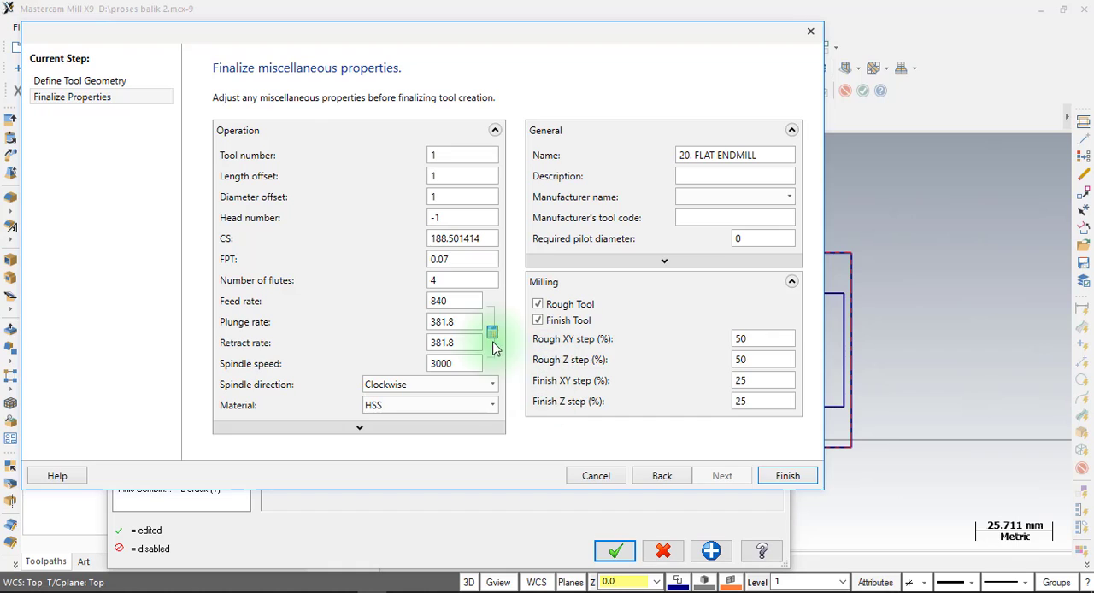
double_click(452, 301)
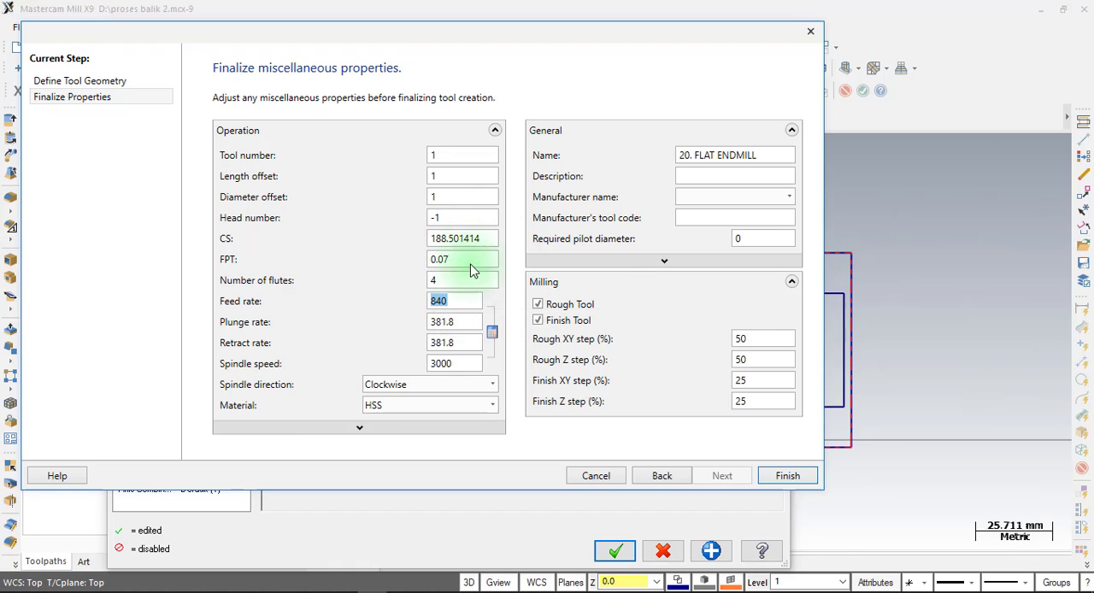
Set the end mill's plunge rate to 250 and retract rate to 840, and finish the tool definition.
left_click(462, 321)
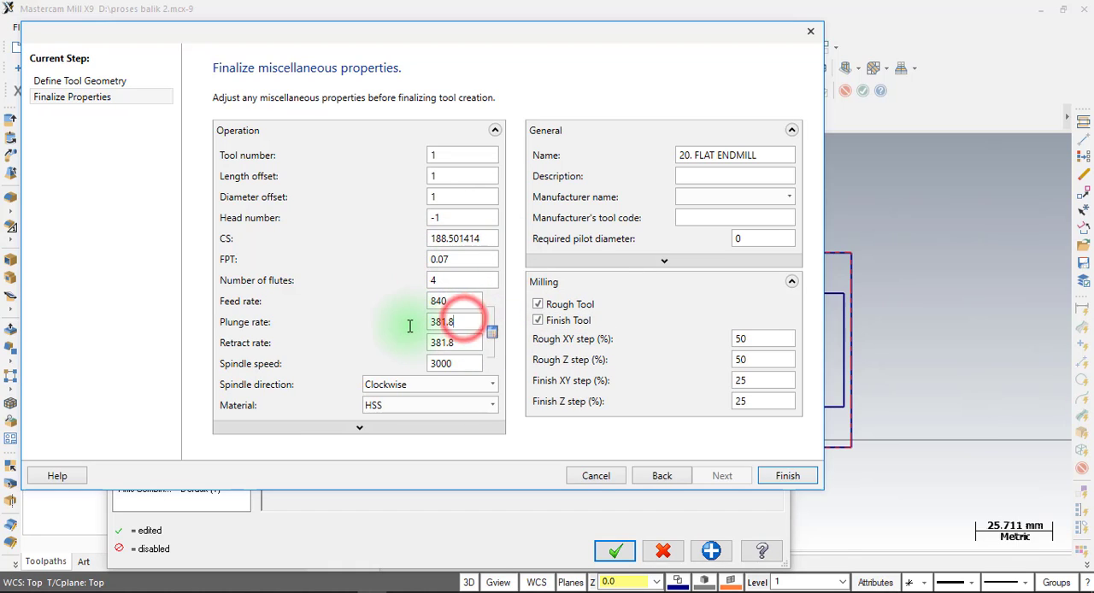
key("ctrl+a")
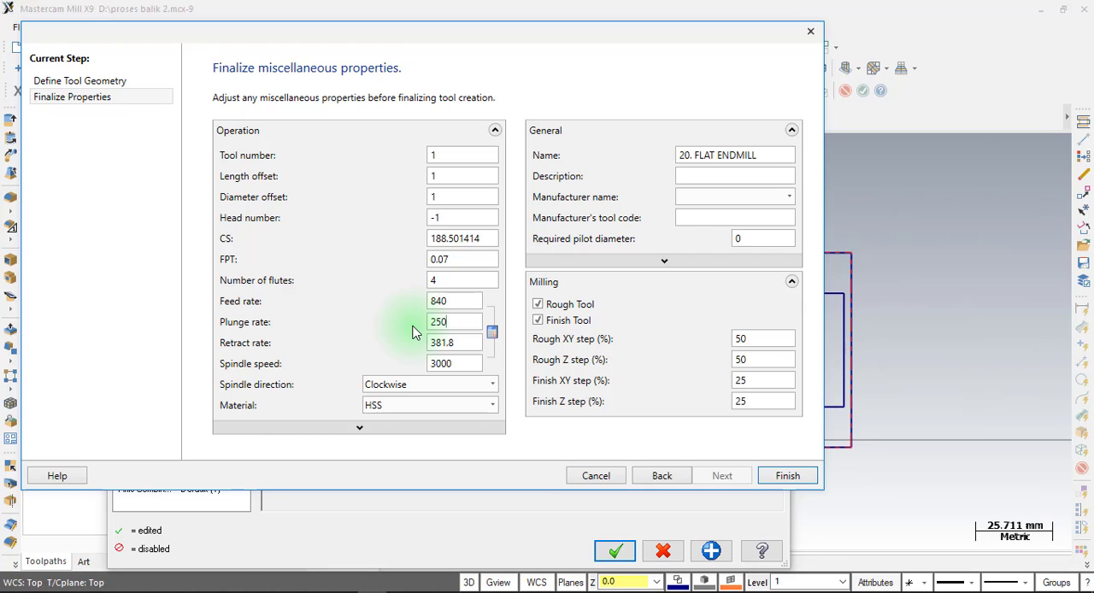
double_click(472, 344)
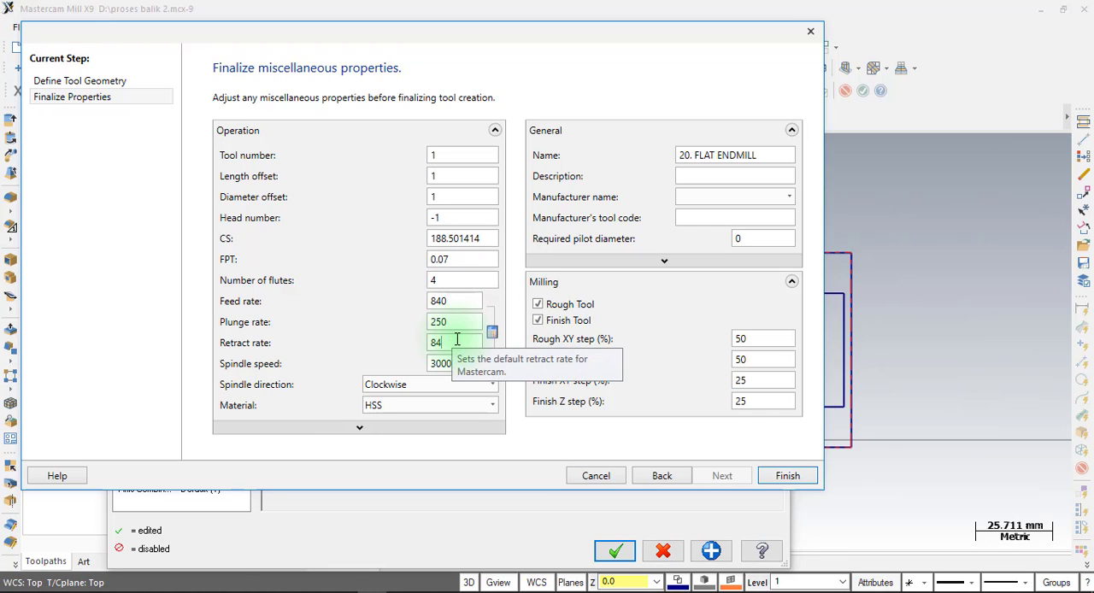
left_click(800, 480)
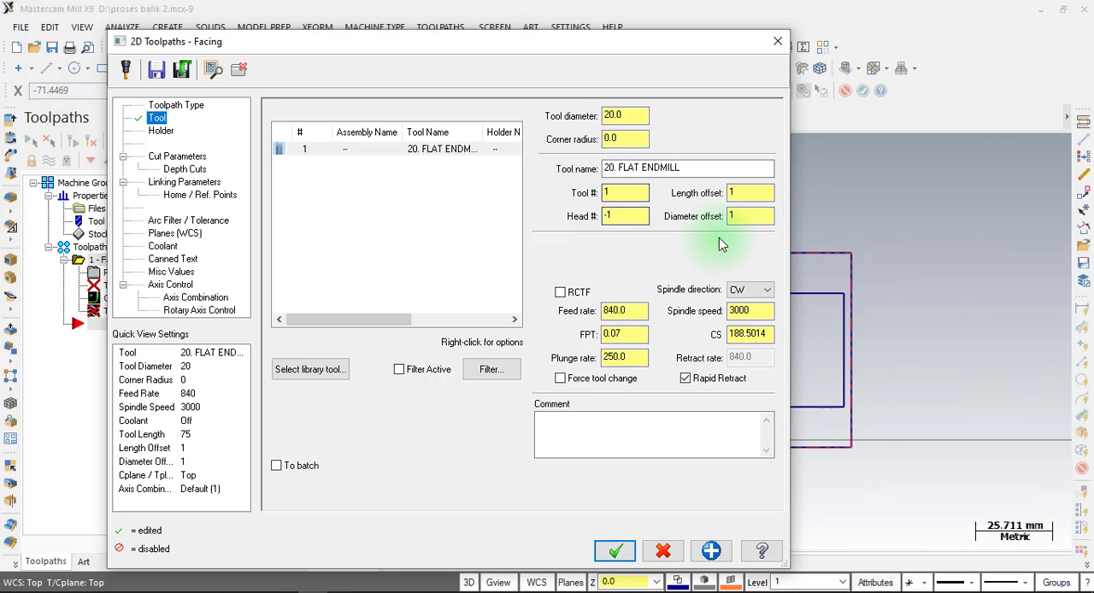
Examine the facing operation's tool number, length and diameter offsets, feed rate and feed per tooth.
left_click(617, 194)
left_click(617, 193)
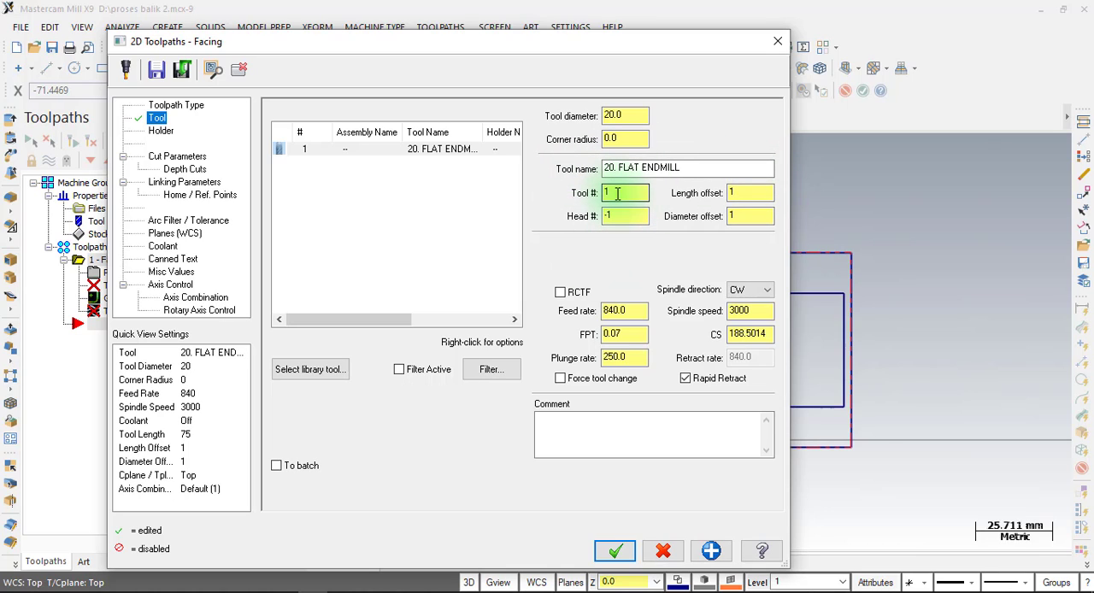
left_click(737, 190)
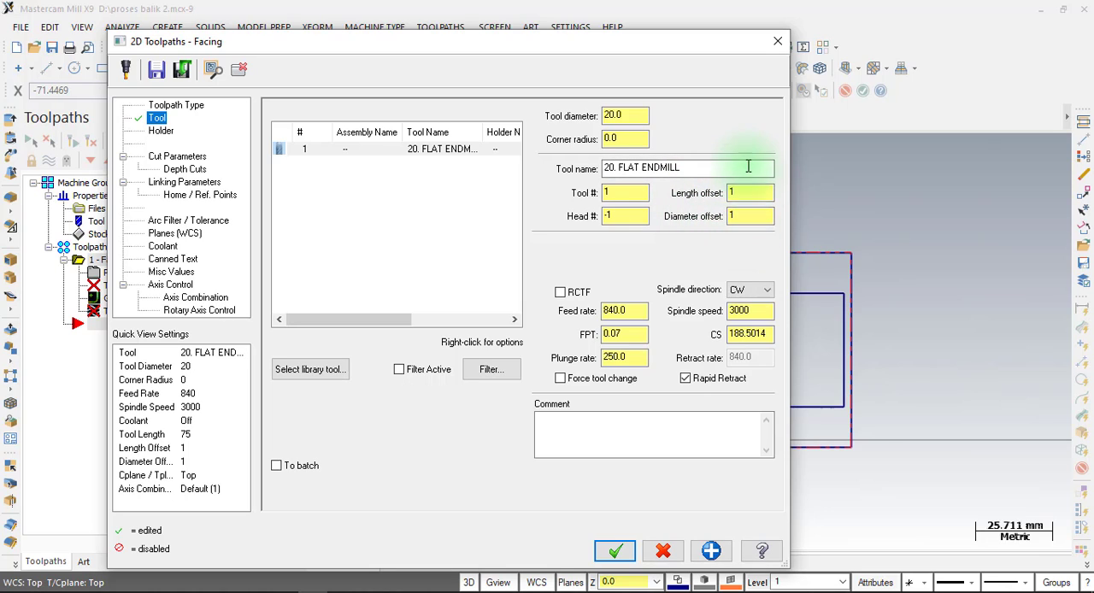
left_click(758, 192)
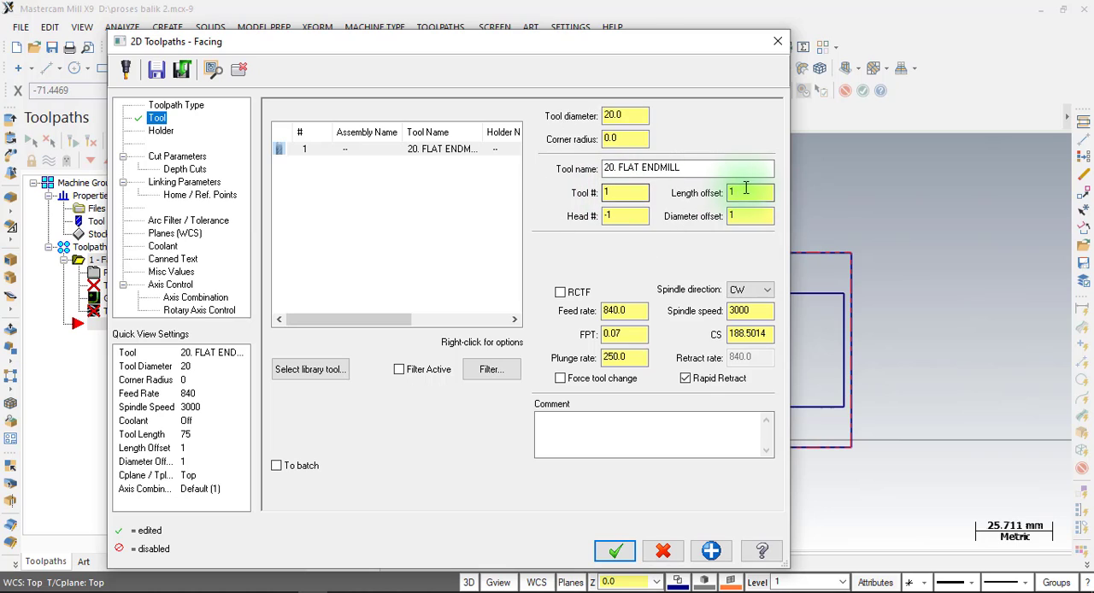
left_click(612, 194)
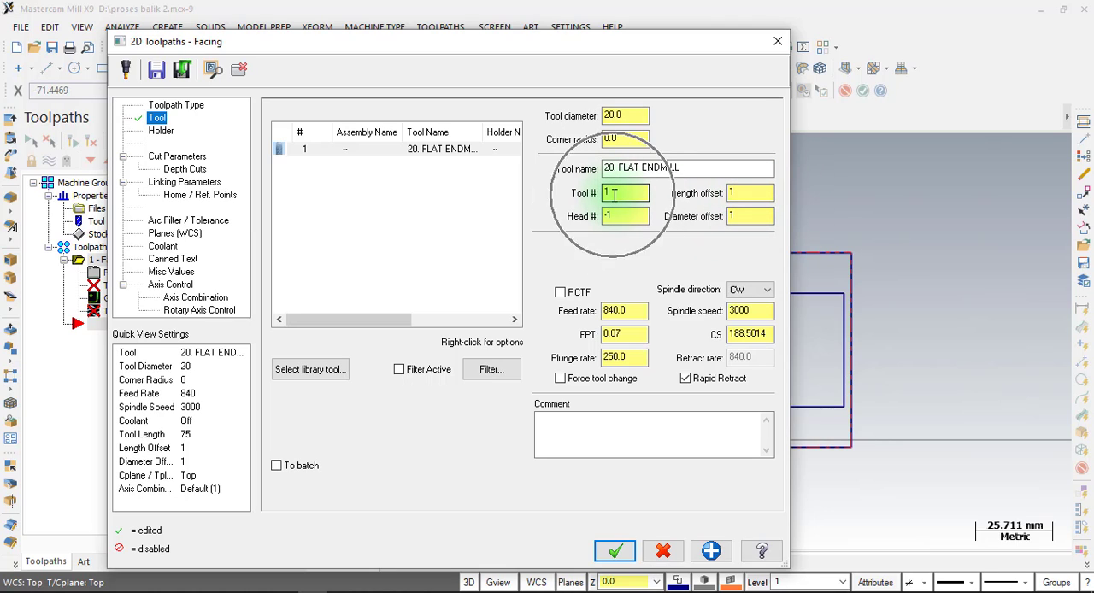
double_click(745, 217)
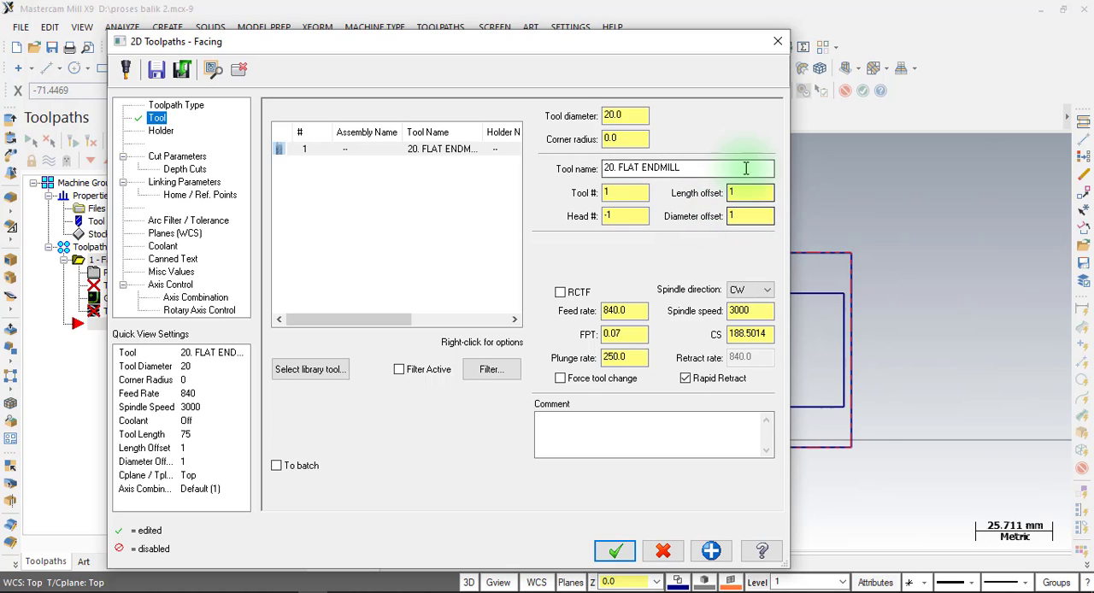
left_click(612, 194)
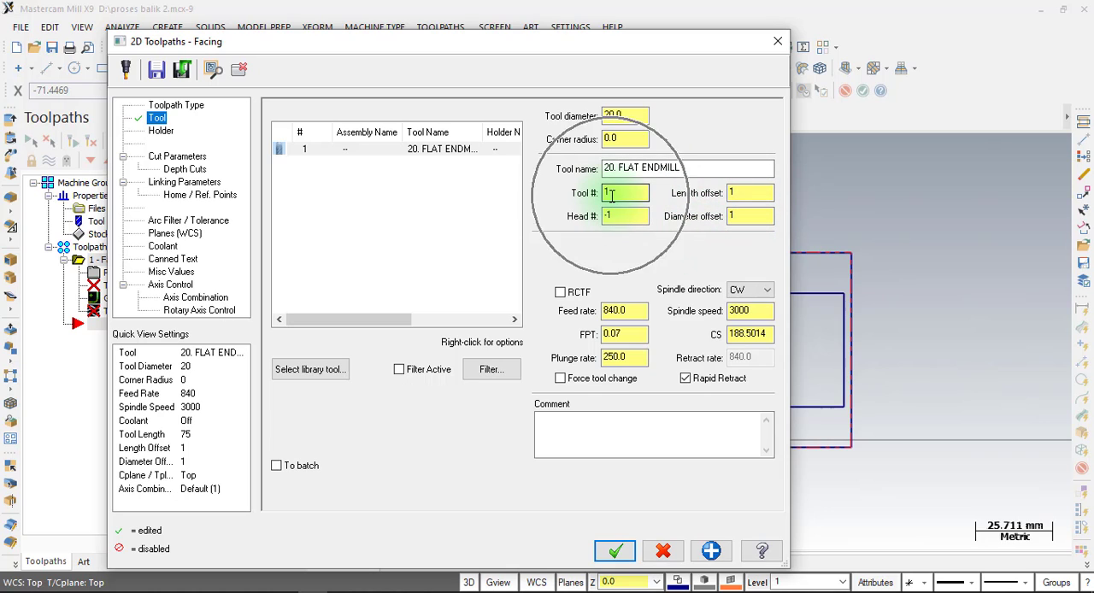
left_click(737, 192)
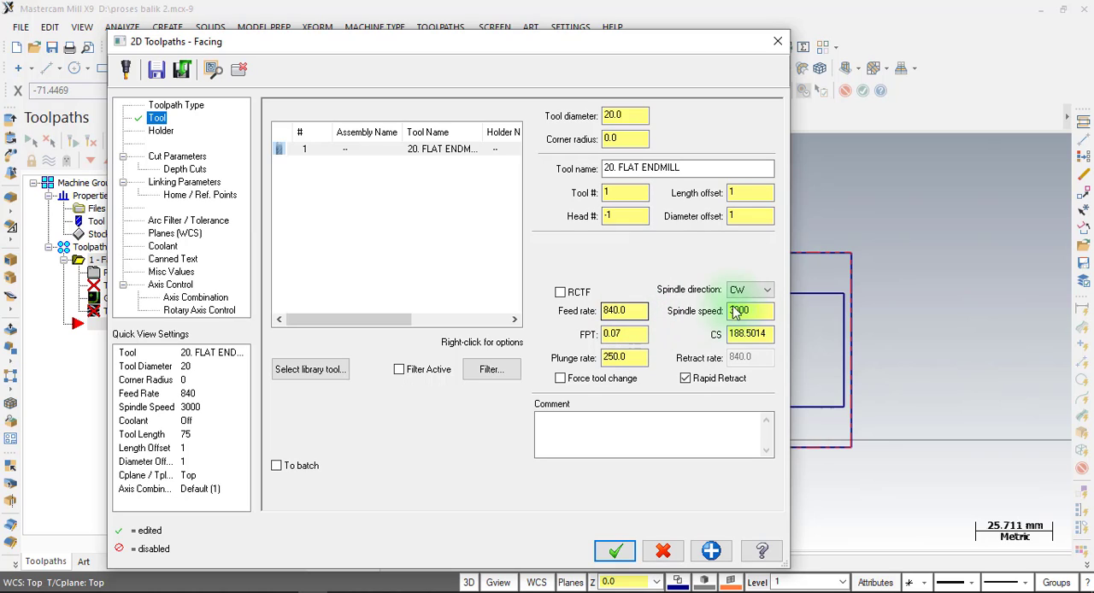
double_click(628, 334)
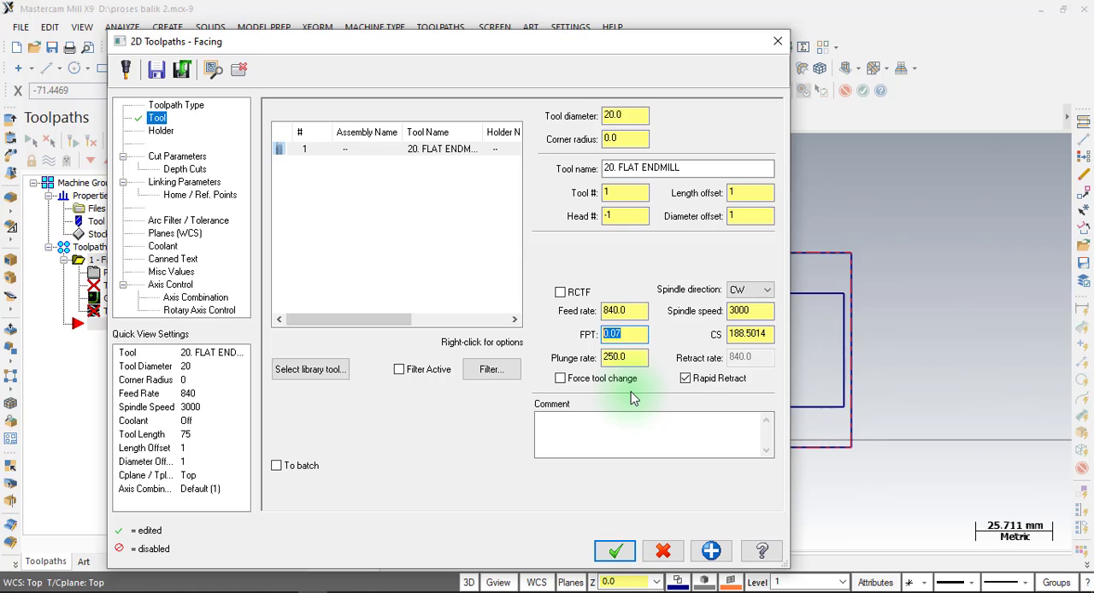
Set the facing operation's cutting style to Zigzag in its cut parameters.
left_click(177, 158)
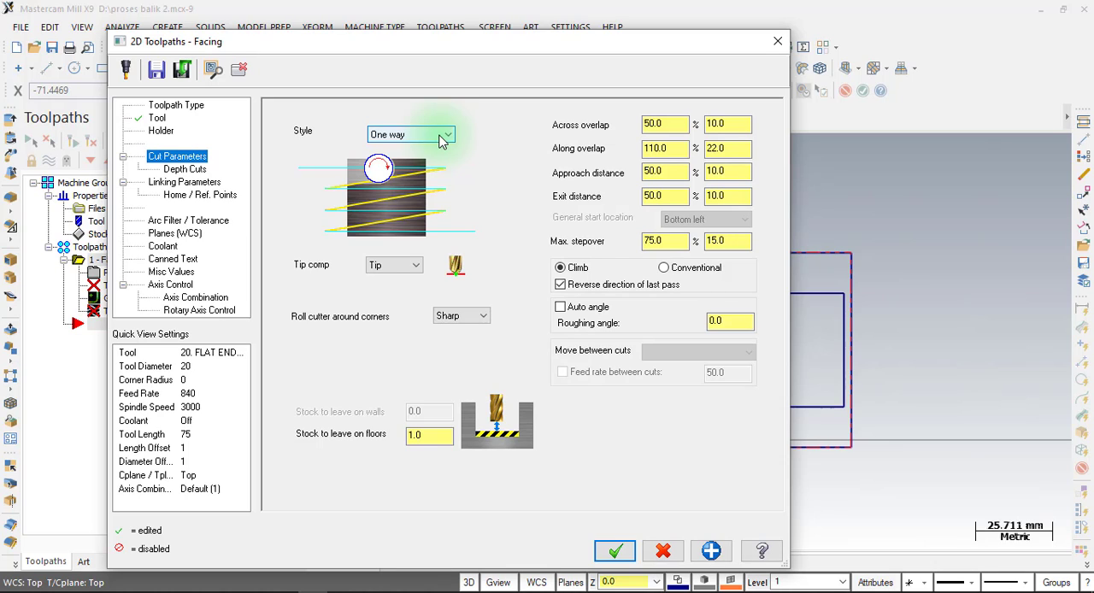
left_click(441, 140)
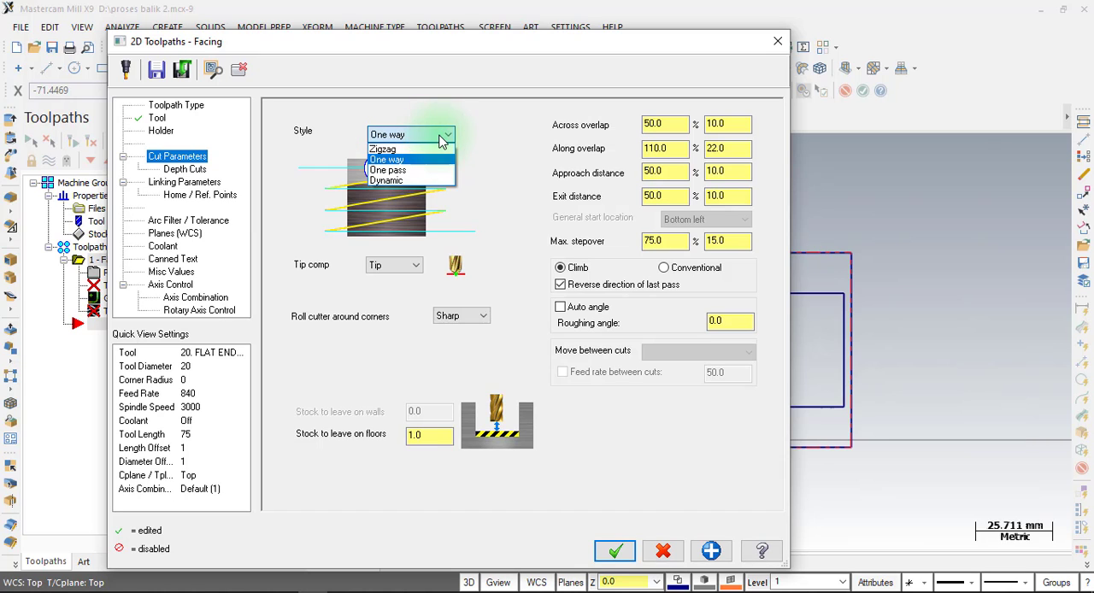
left_click(441, 140)
left_click(746, 172)
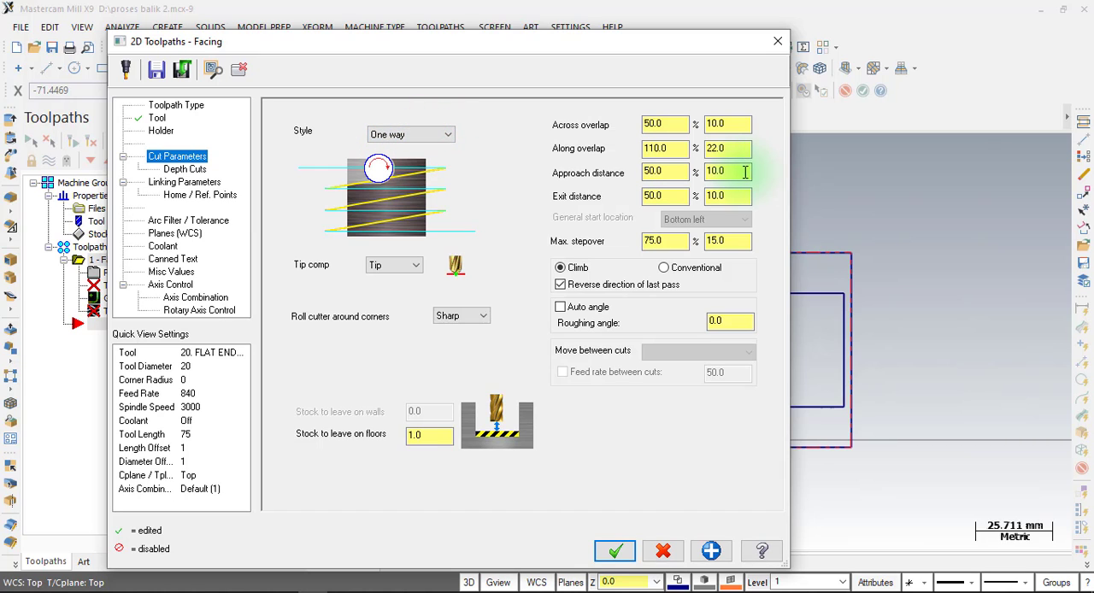
left_click_drag(664, 36, 567, 37)
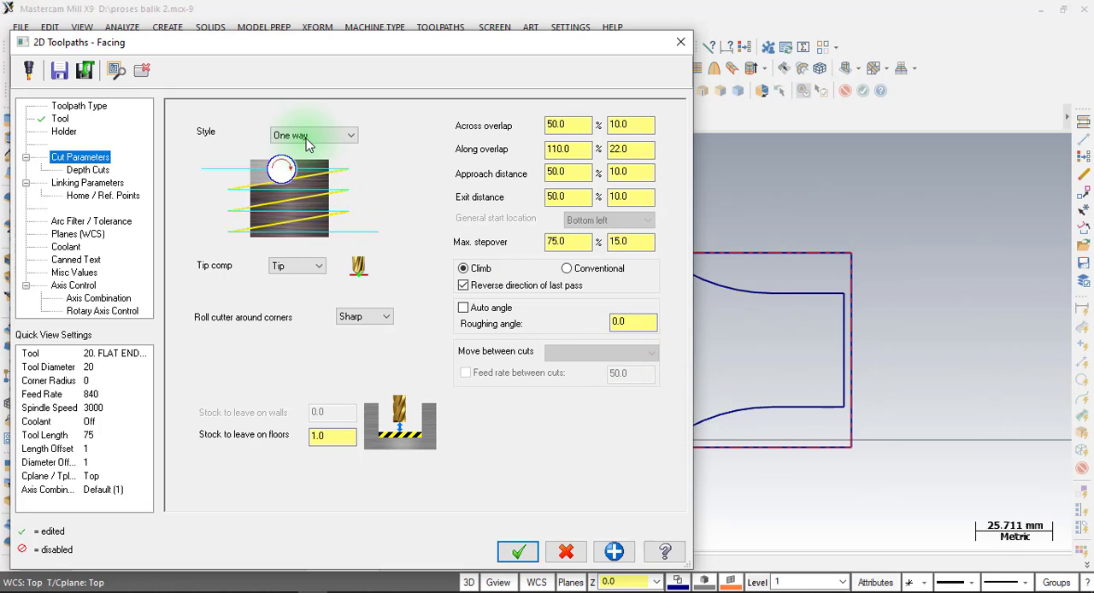
left_click(309, 137)
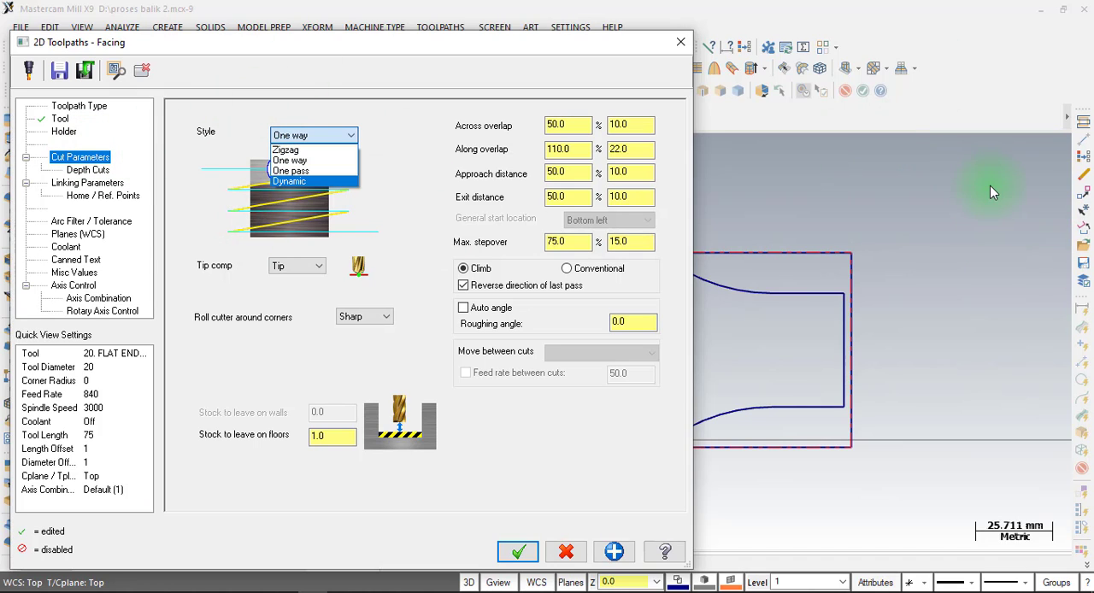
left_click(313, 150)
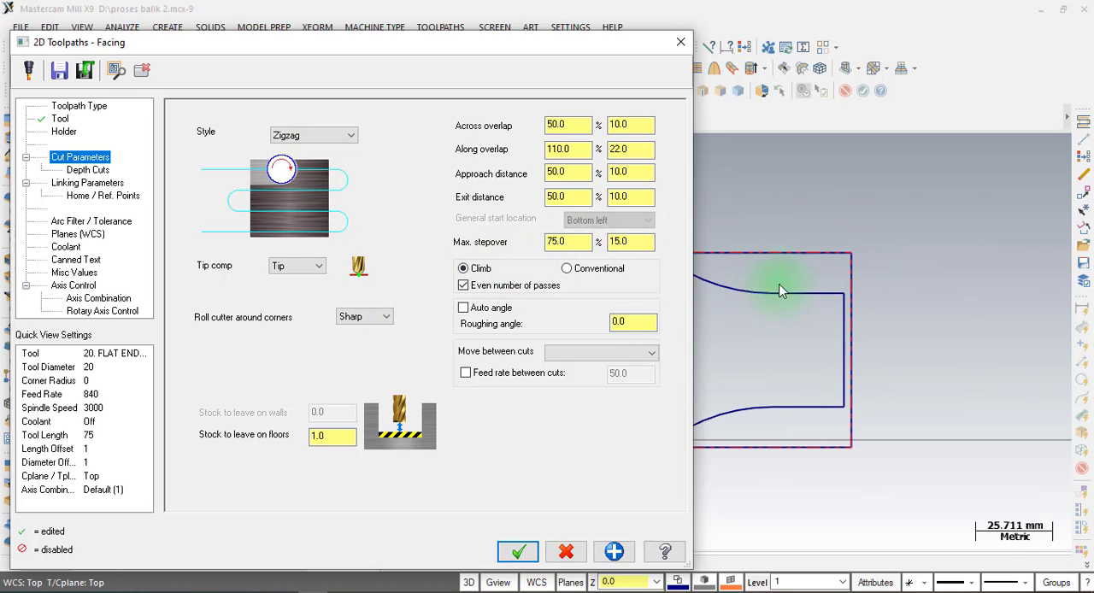
Enable the automatic roughing angle for the facing passes and set the stock to leave on floors to 0.
left_click(794, 337)
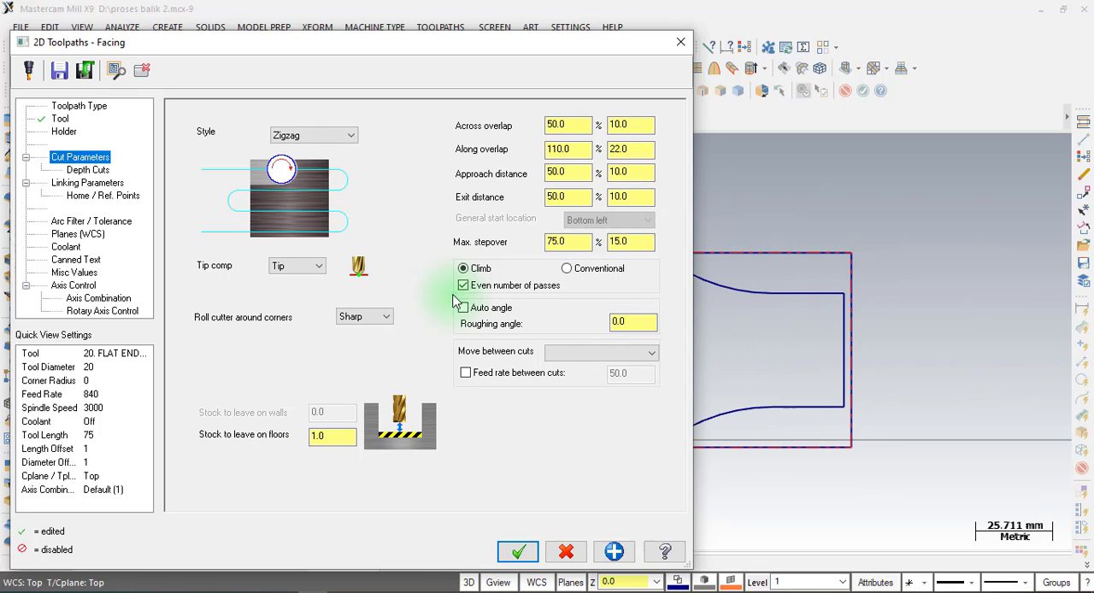
left_click(317, 135)
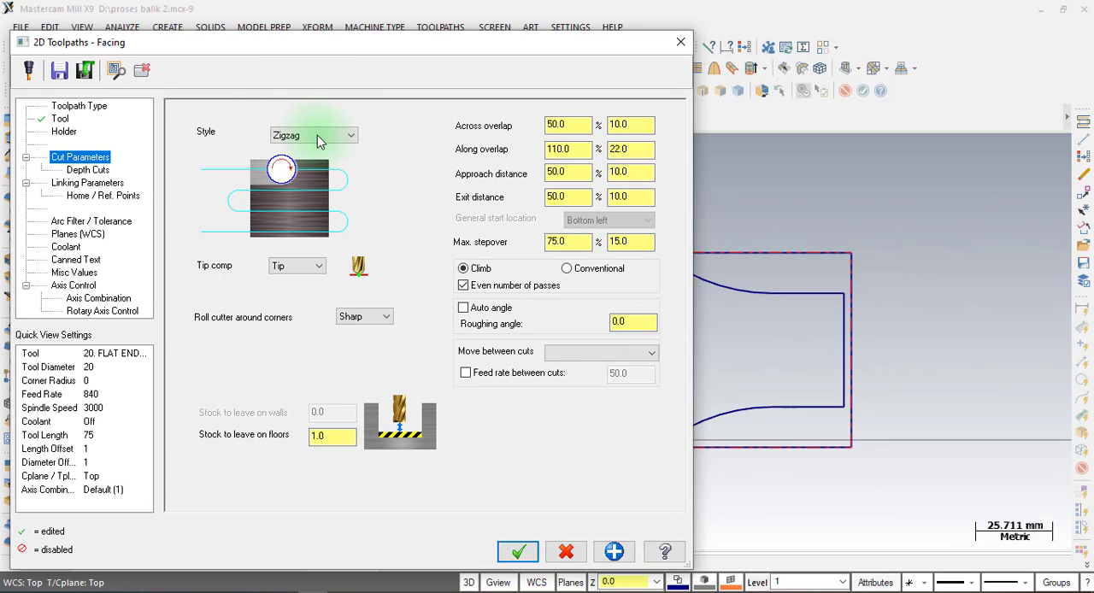
left_click(472, 310)
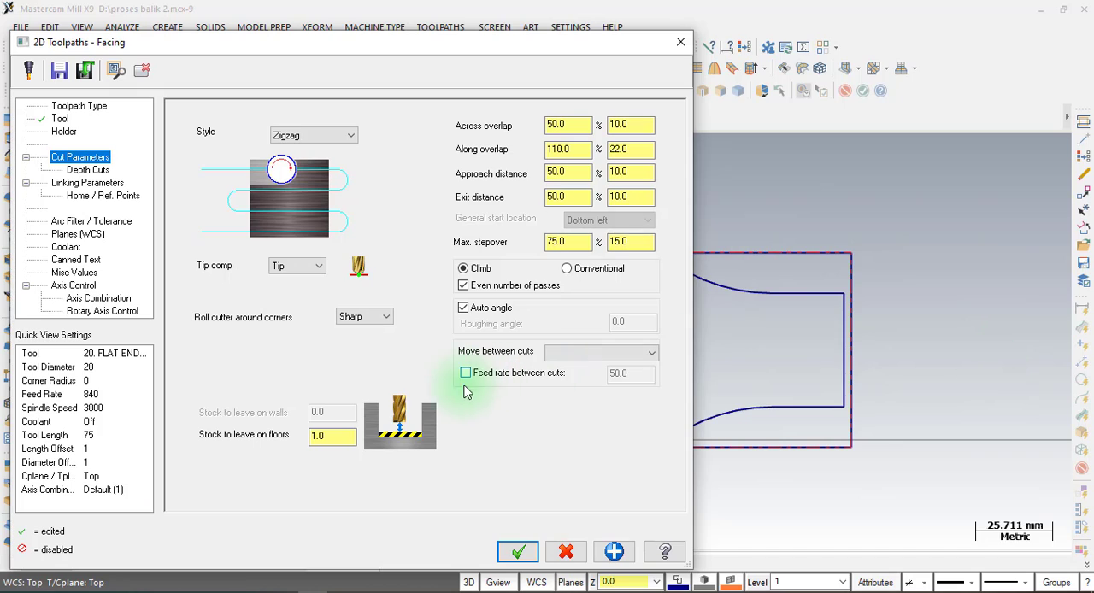
double_click(328, 438)
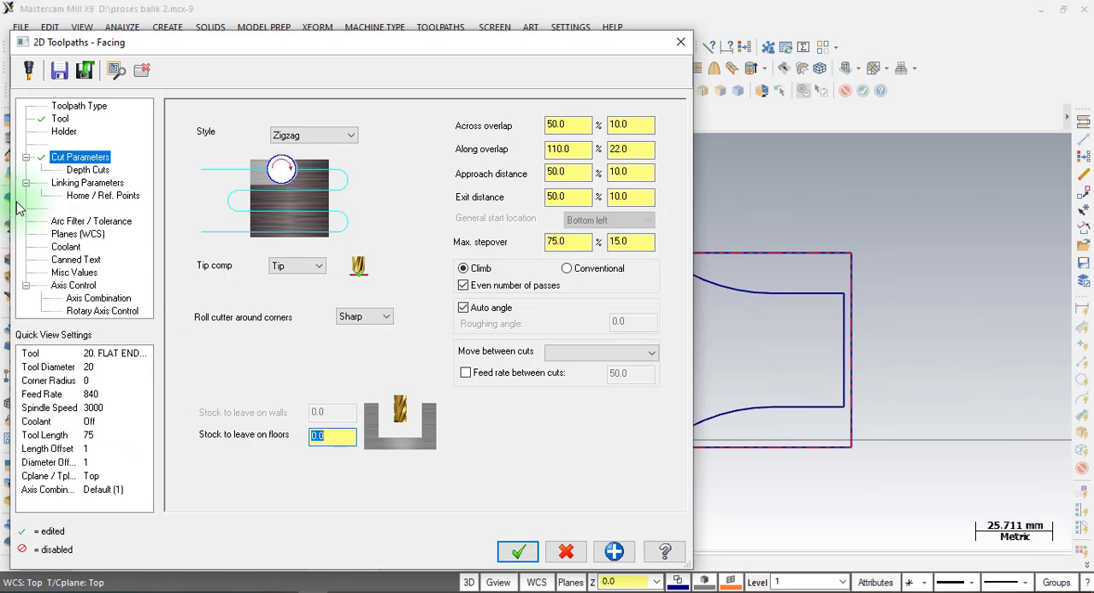
Disable depth cuts for the facing operation.
left_click(86, 169)
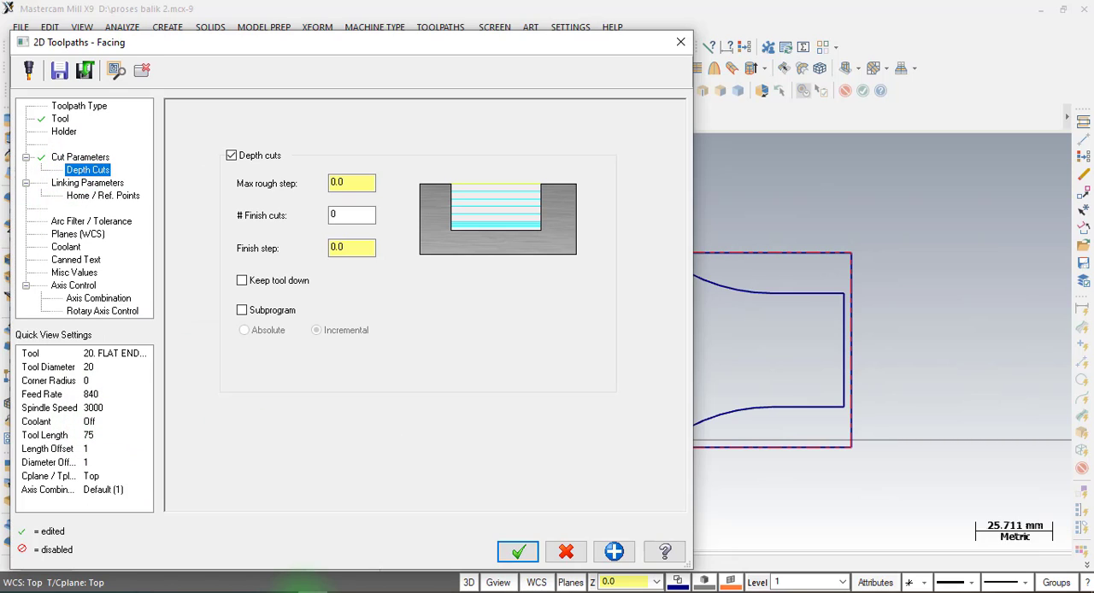
left_click(233, 156)
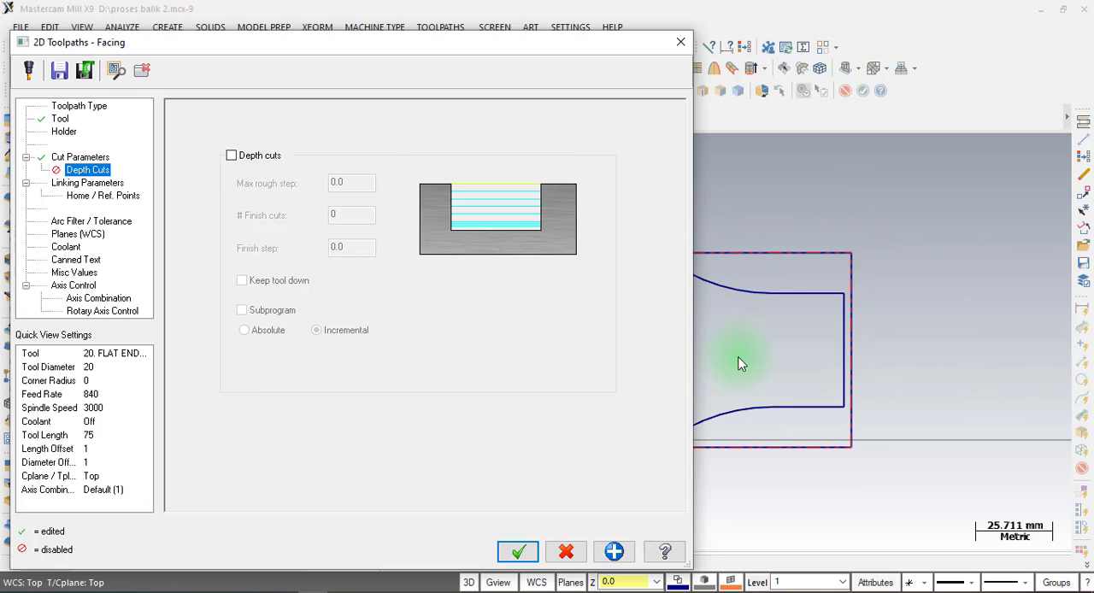
Set the facing operation's feed plane to 2 mm in its linking parameters.
left_click(83, 185)
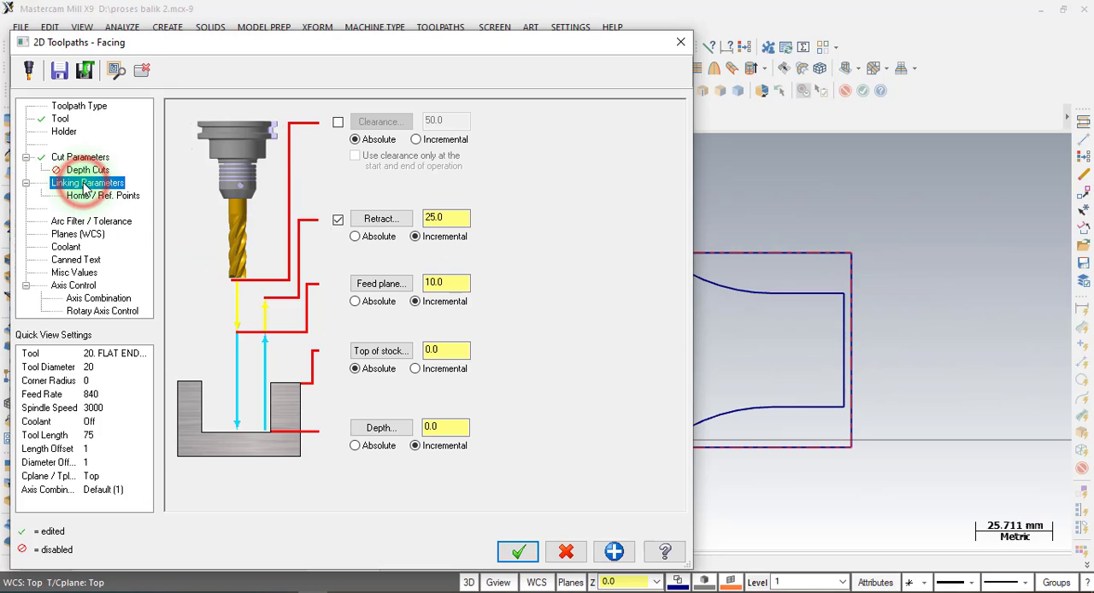
double_click(446, 218)
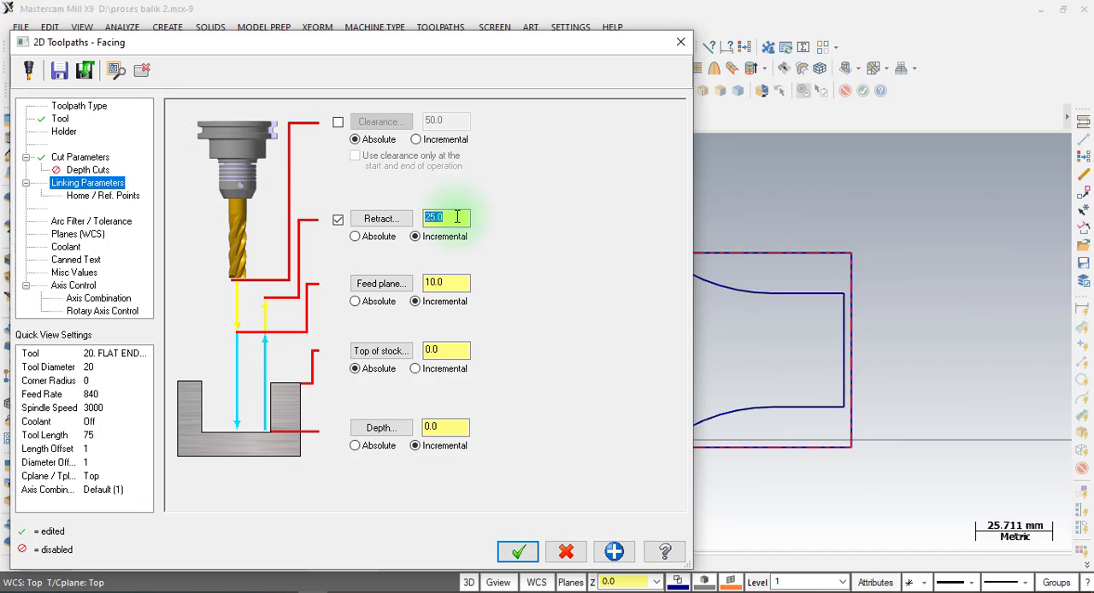
double_click(453, 282)
type("2")
double_click(451, 349)
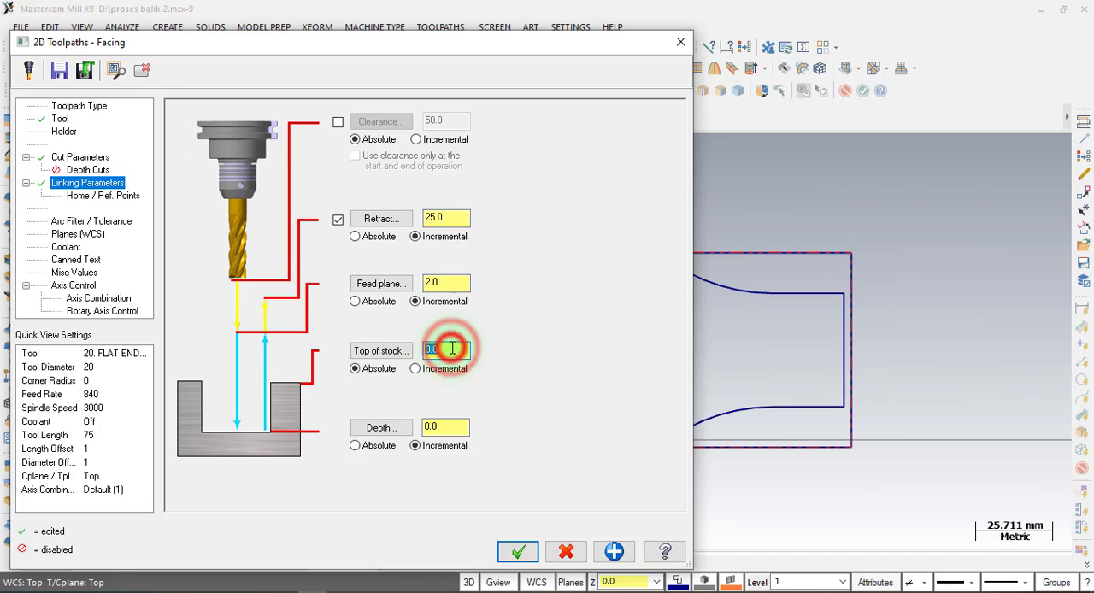
double_click(445, 427)
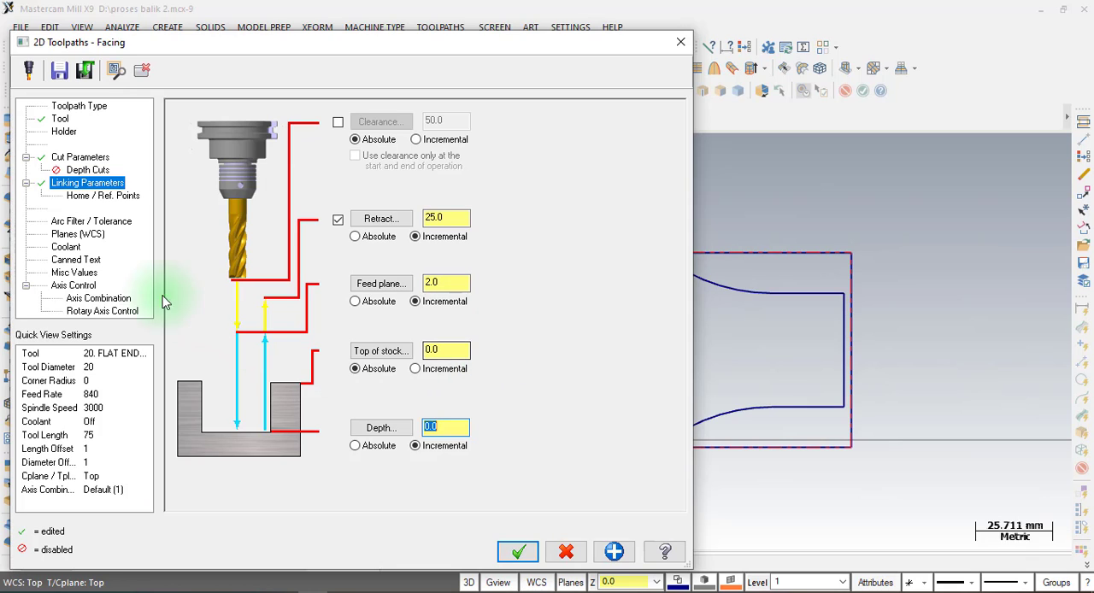
Check the facing operation's coolant options, then generate the facing toolpath and hide its display.
left_click(68, 249)
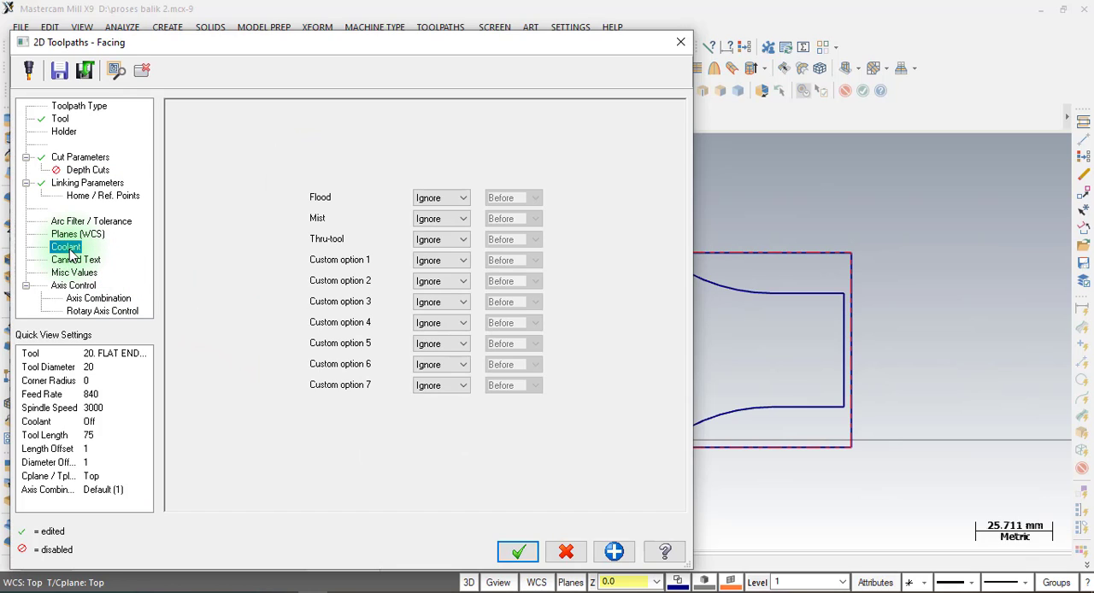
left_click(462, 198)
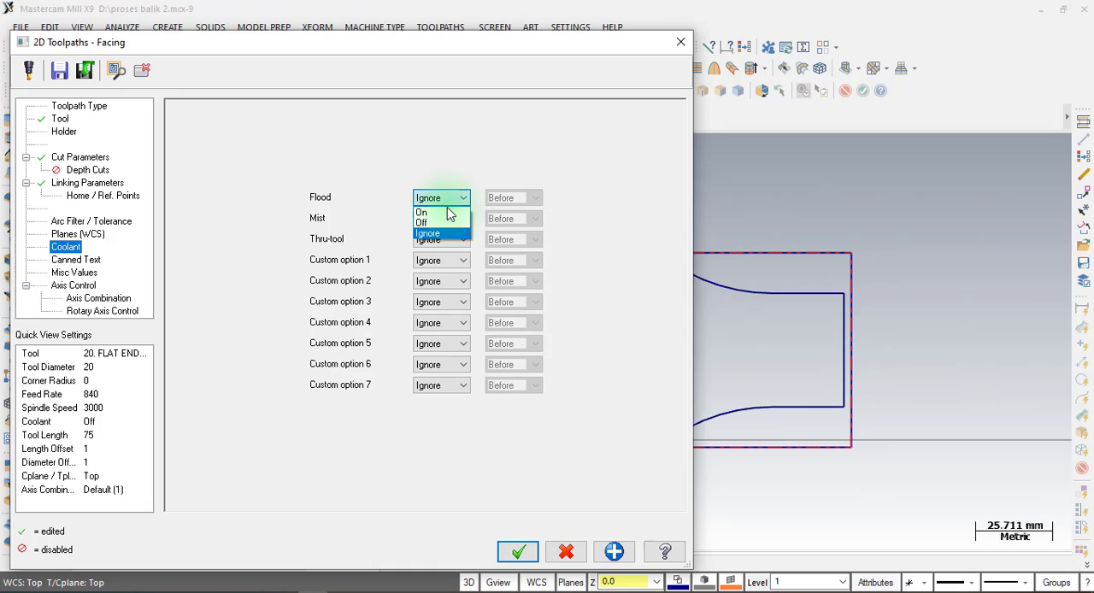
left_click(457, 181)
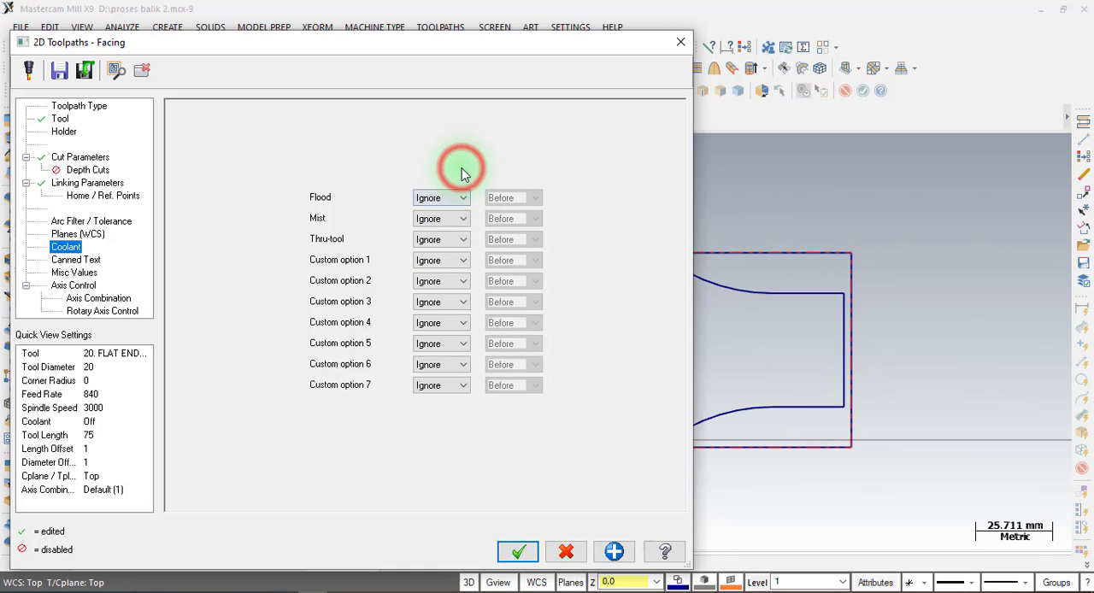
left_click(523, 551)
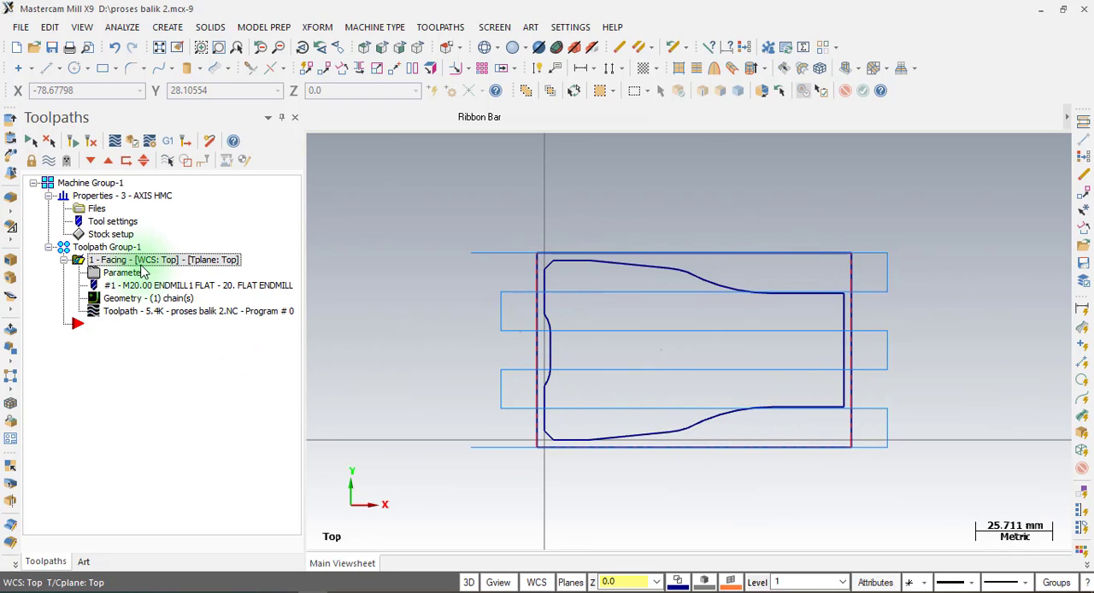
left_click(49, 158)
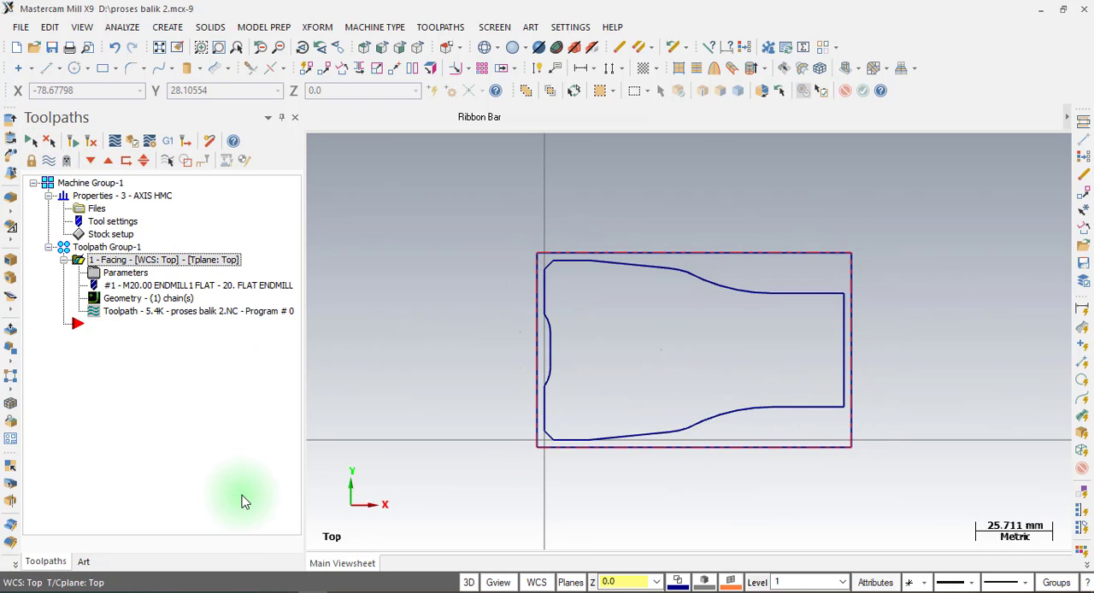
left_click(242, 502)
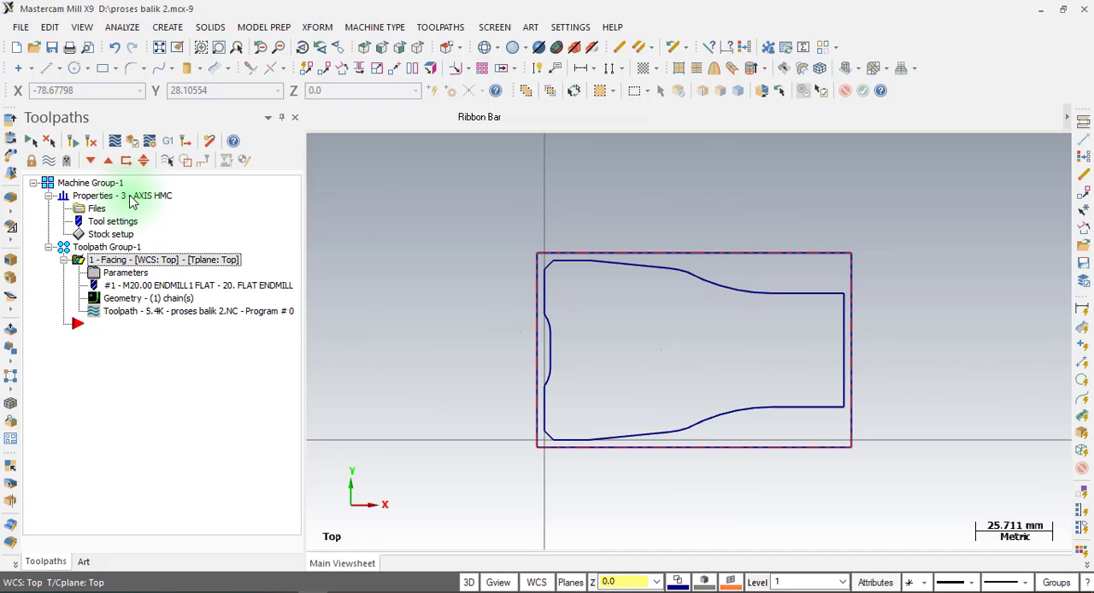
Start a 2D high speed Dynamic Mill toolpath with the outer stock rectangle chained as its machining region.
left_click(438, 29)
left_click(460, 120)
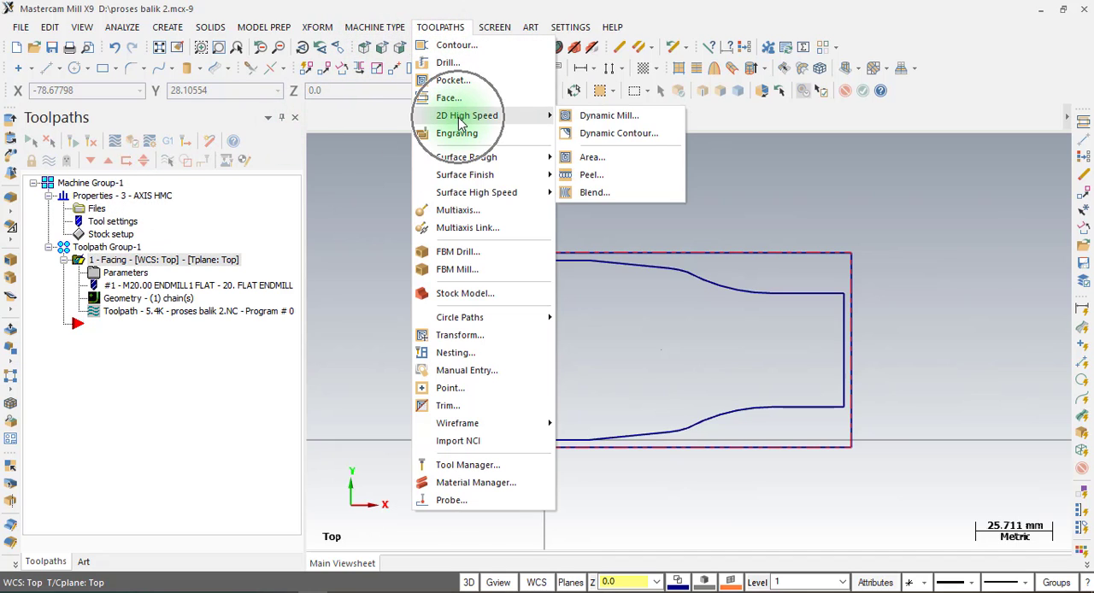
left_click(620, 115)
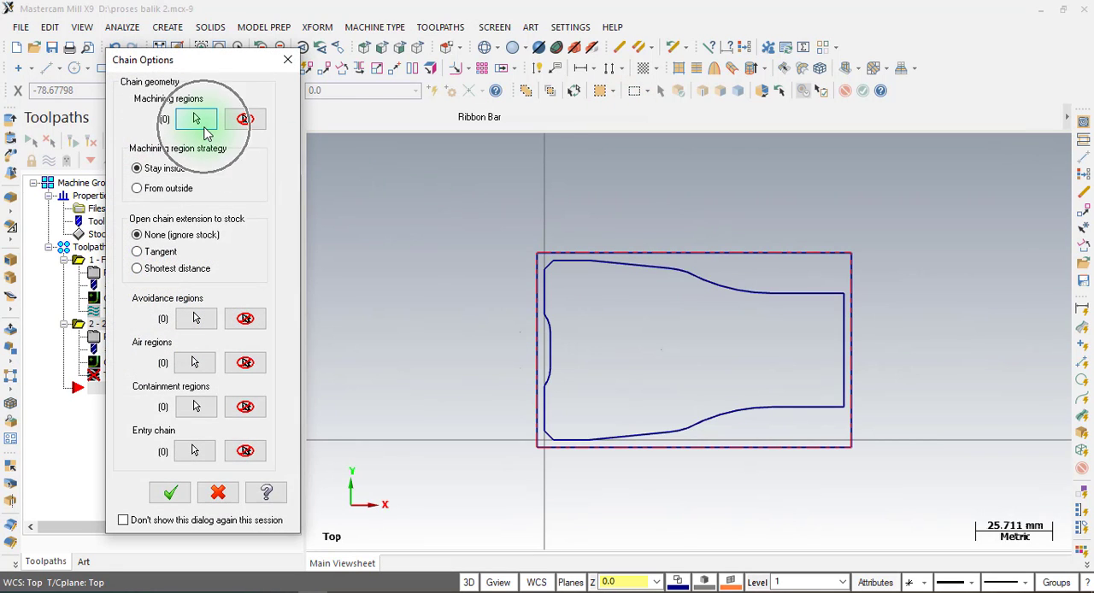
left_click(201, 122)
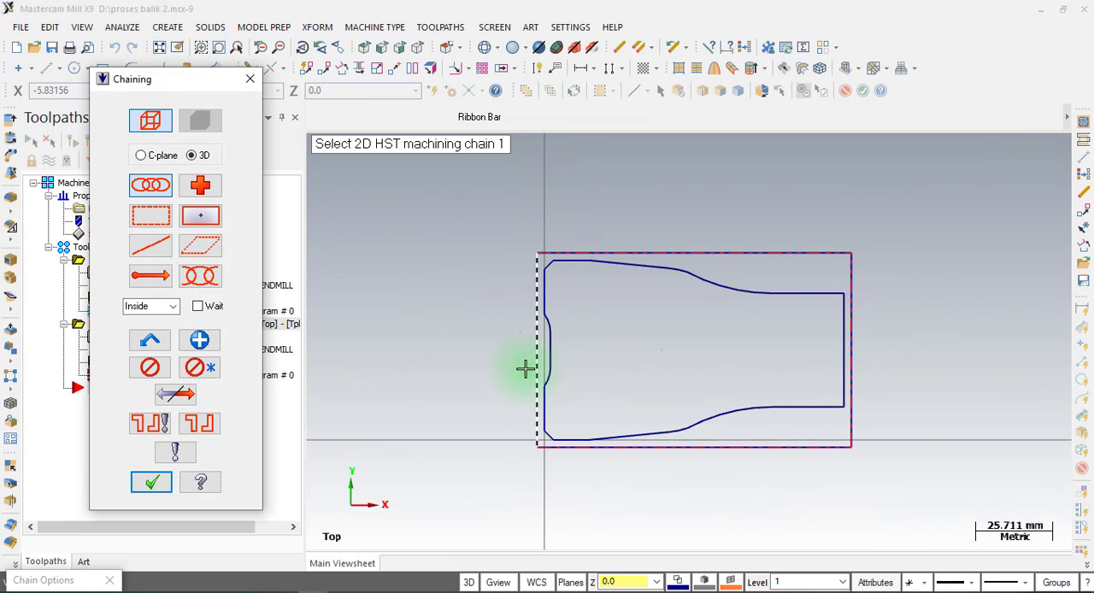
left_click(528, 397)
left_click(149, 480)
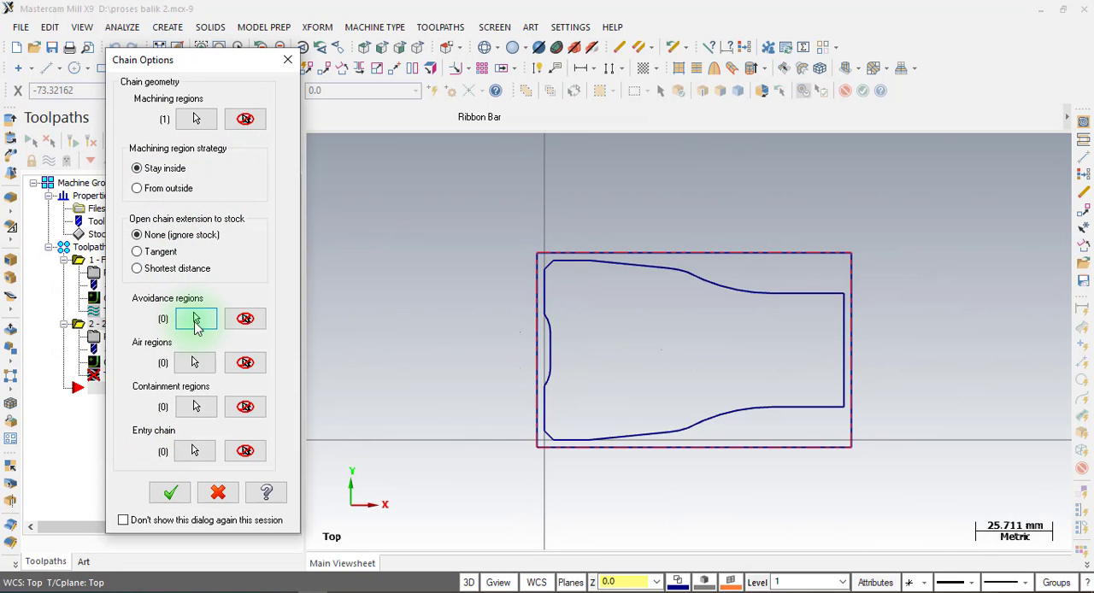
Chain the inner part profile as the avoidance region and set the machining region strategy to From outside.
left_click(198, 324)
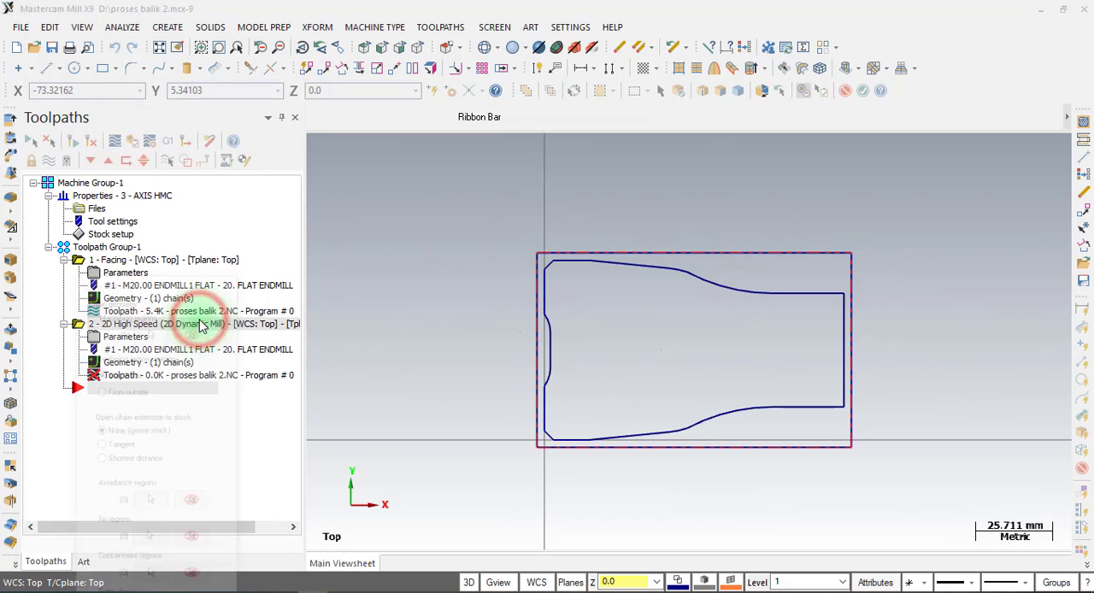
left_click(550, 417)
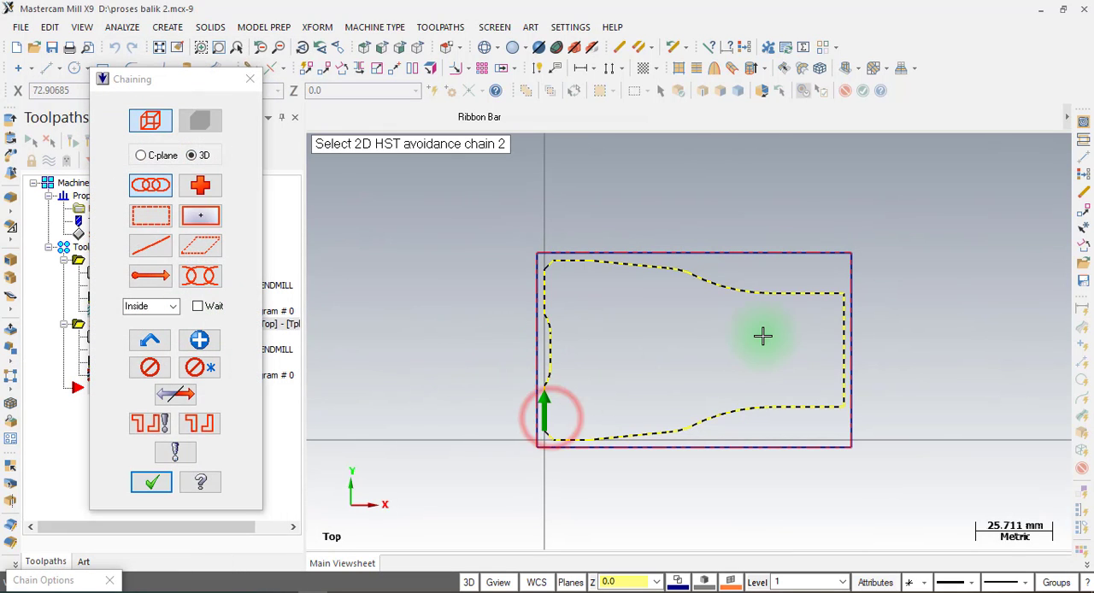
left_click(151, 484)
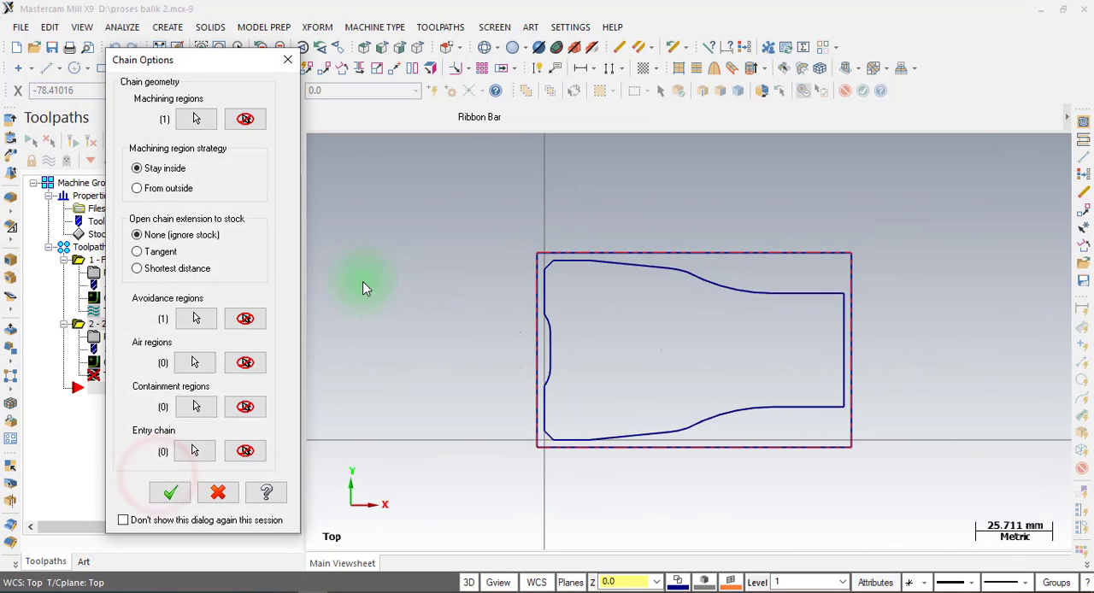
left_click(139, 189)
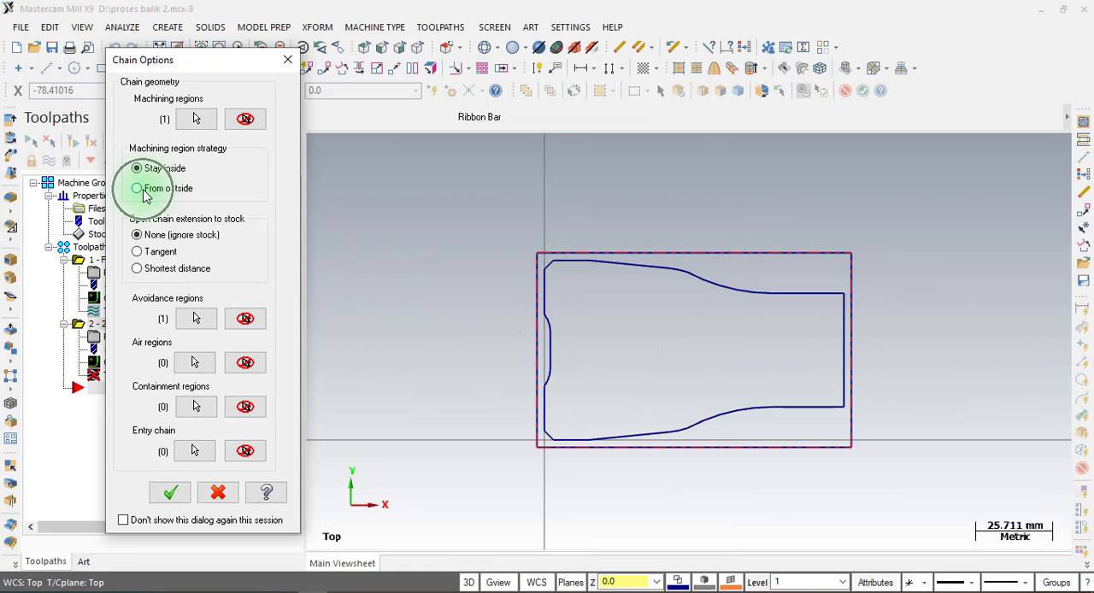
left_click(170, 491)
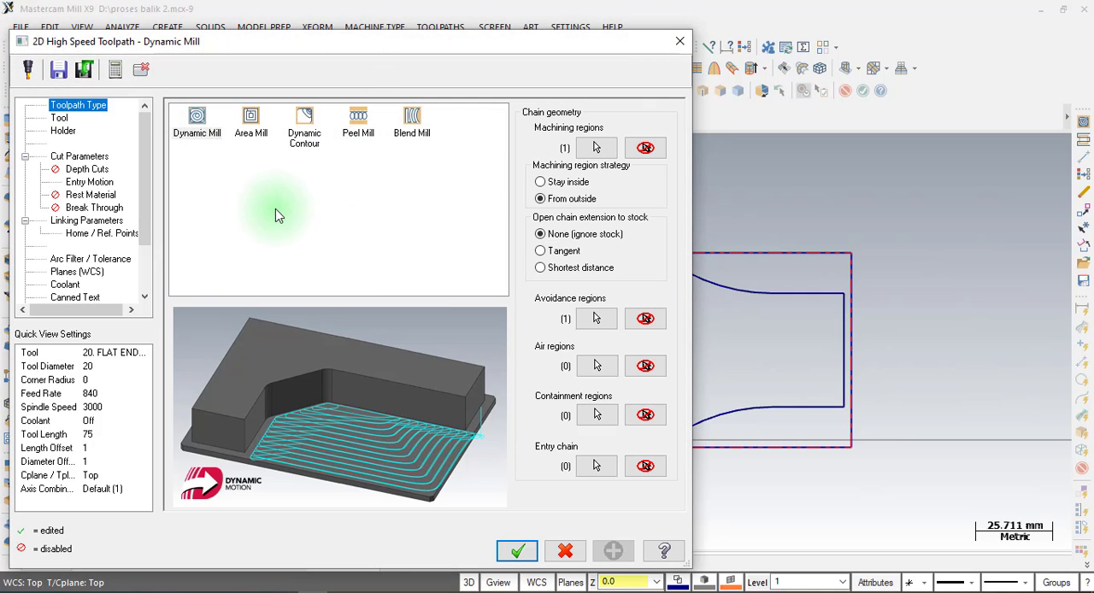
Assign the 20 mm flat endmill to the Dynamic Mill toolpath and set its approach distance to 12 mm.
left_click(60, 118)
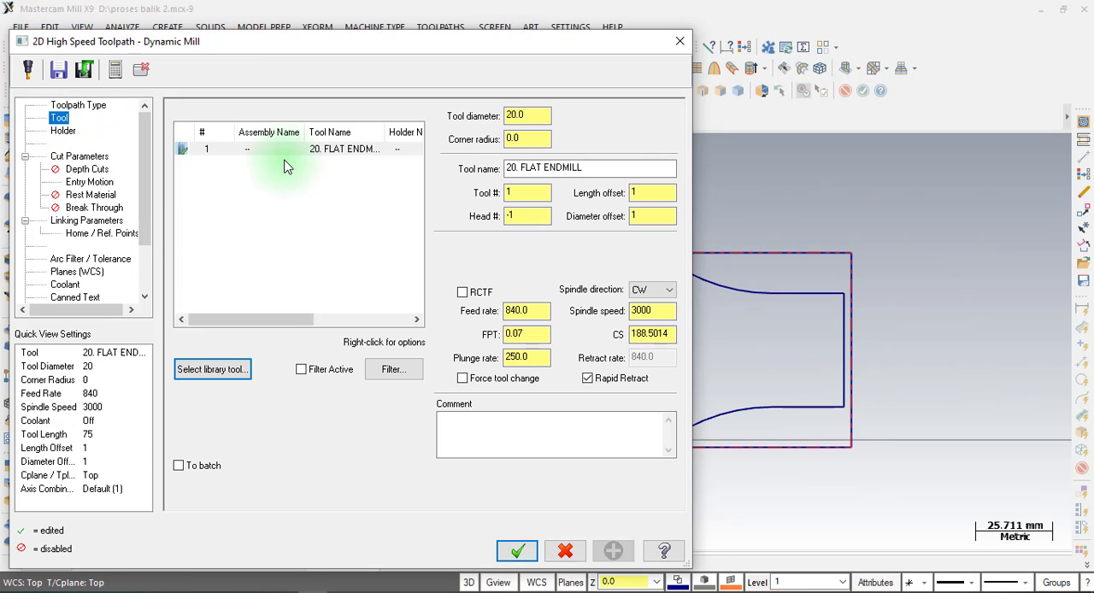
left_click(281, 151)
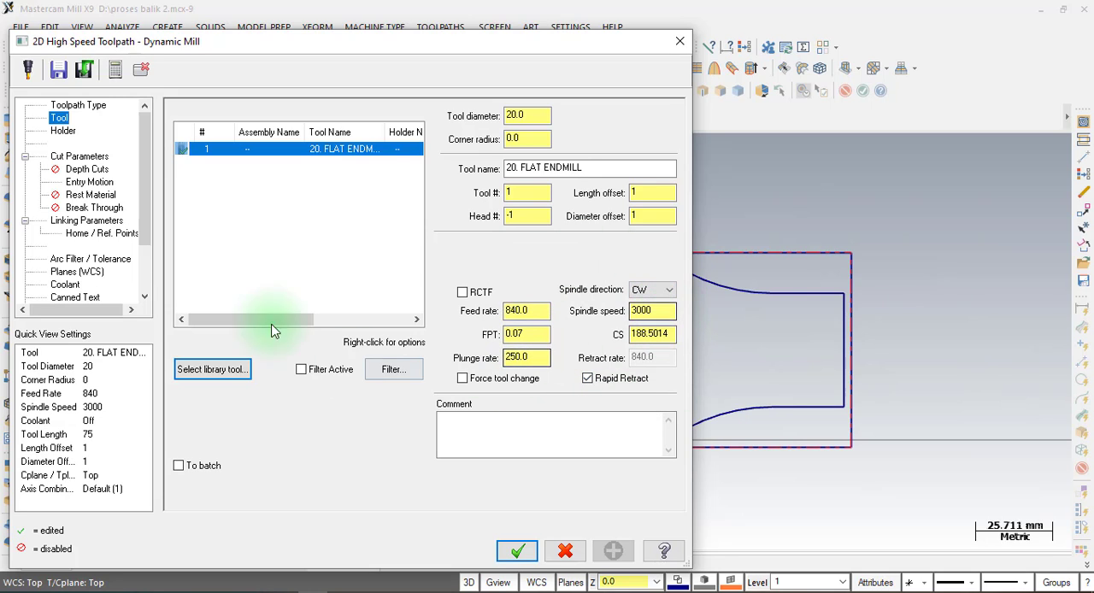
left_click(89, 157)
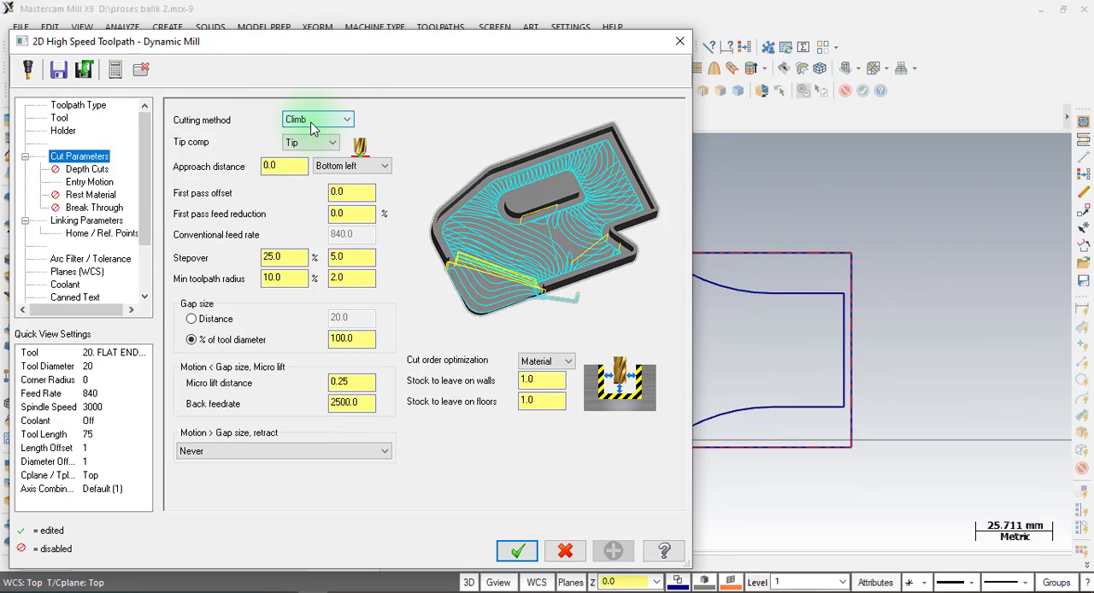
left_click(288, 164)
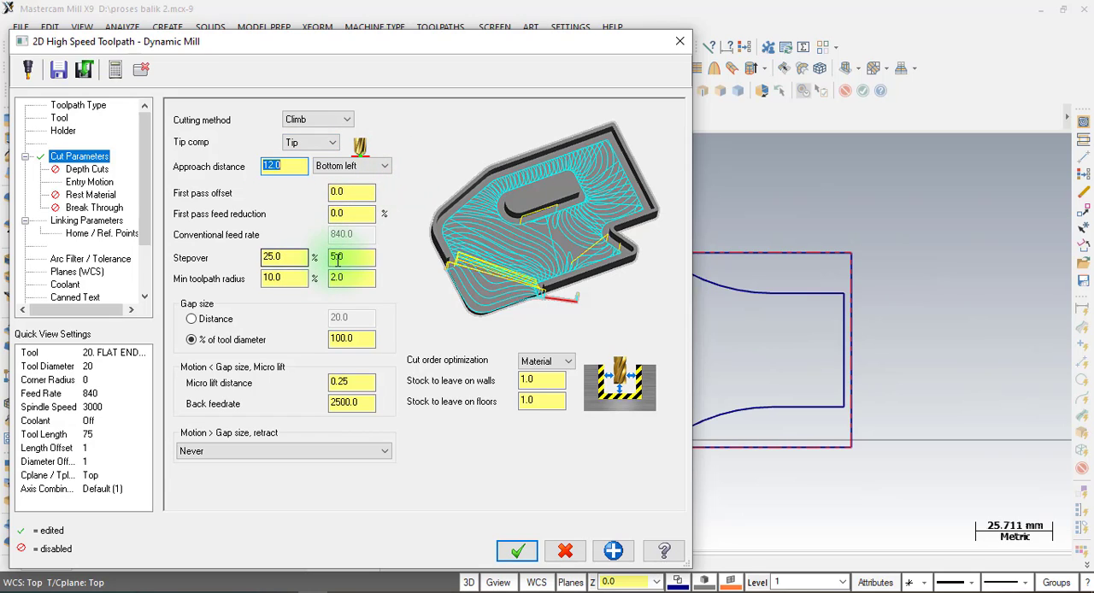
Set the Dynamic Mill stepover to 1 mm, equal to 5% of the tool diameter.
left_click(284, 257)
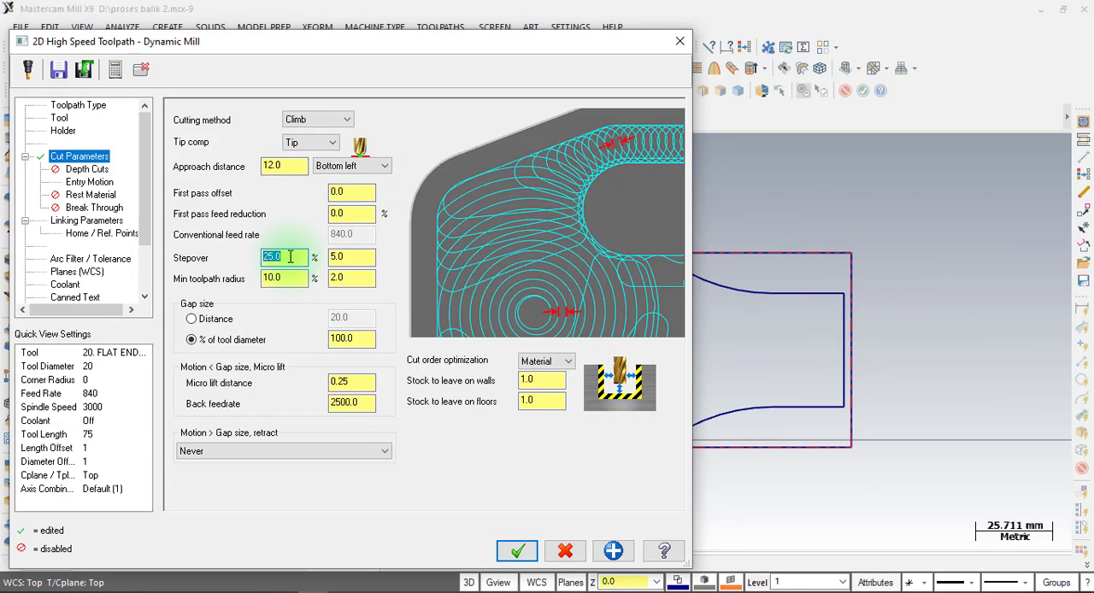
type("10")
key("Return")
left_click(360, 260)
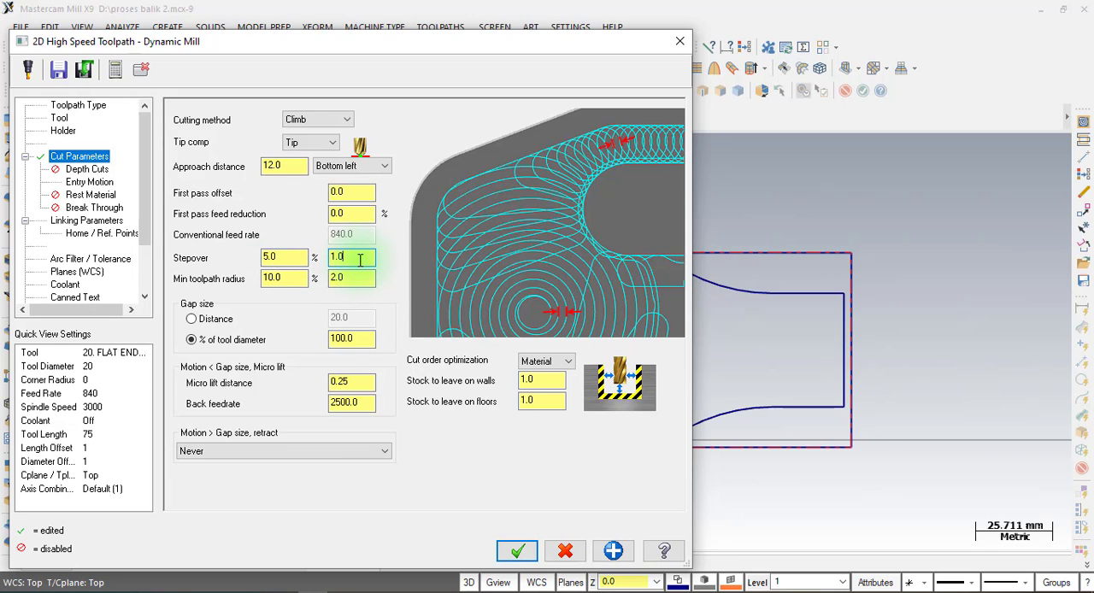
Set the Dynamic Mill stock to leave to 0.2 mm on walls and 0 on floors.
double_click(358, 383)
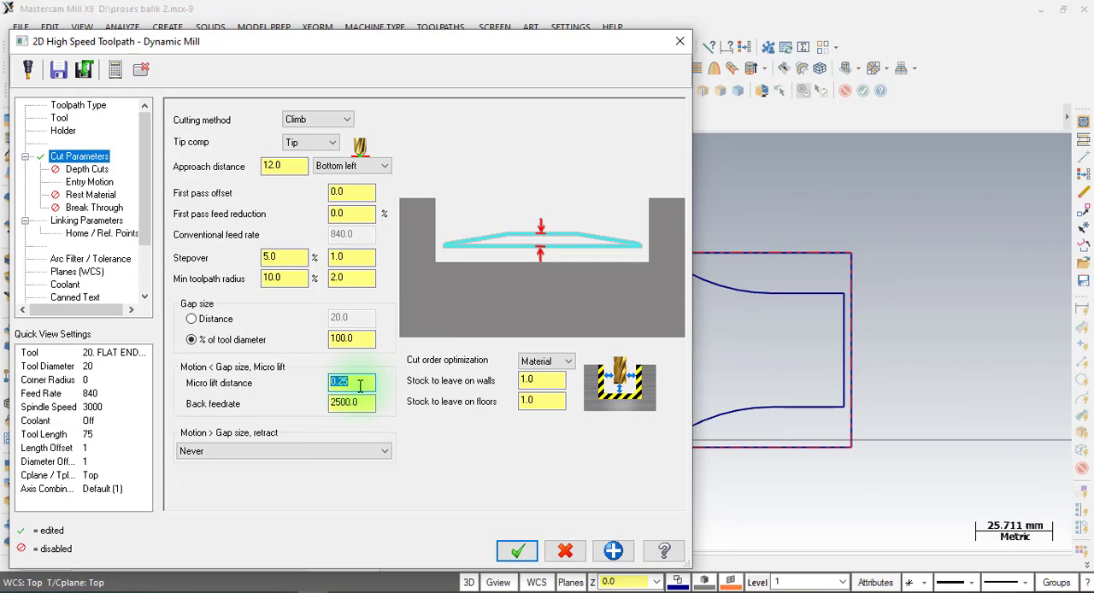
double_click(360, 401)
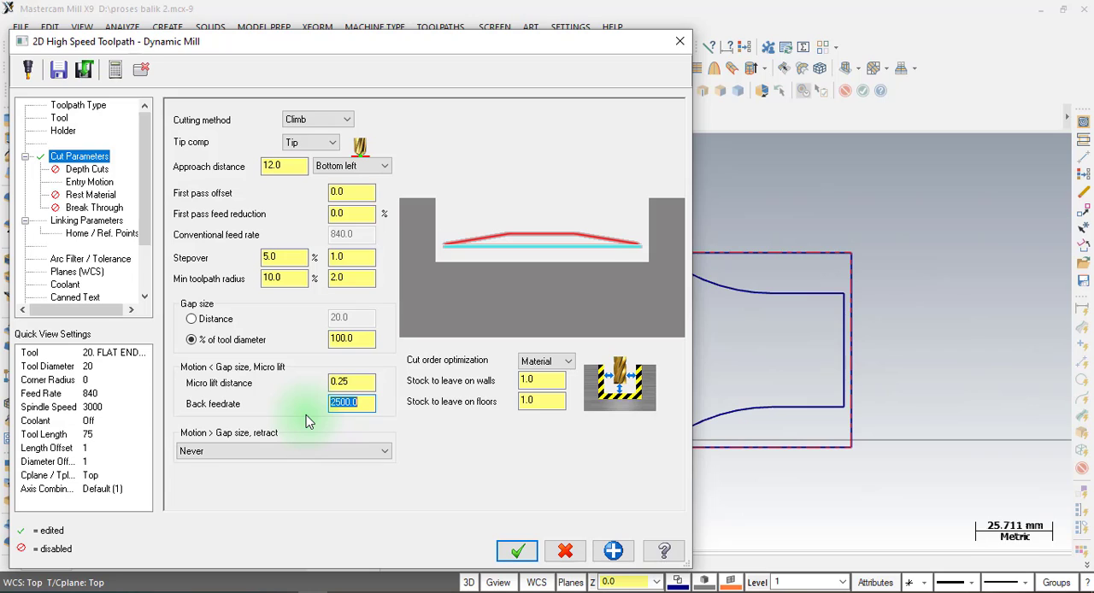
double_click(365, 404)
double_click(542, 380)
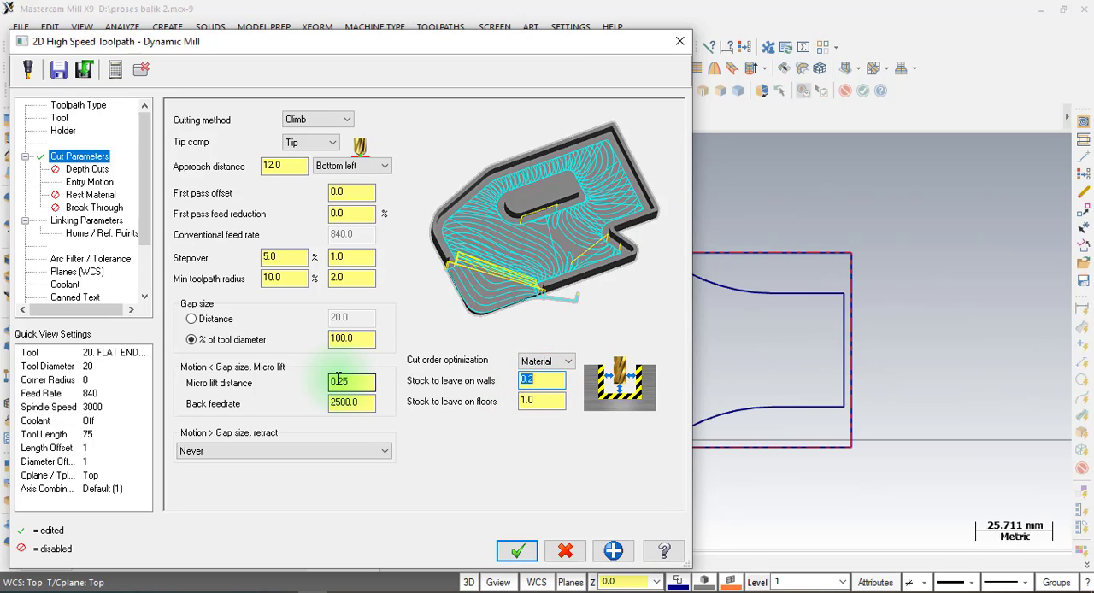
double_click(535, 400)
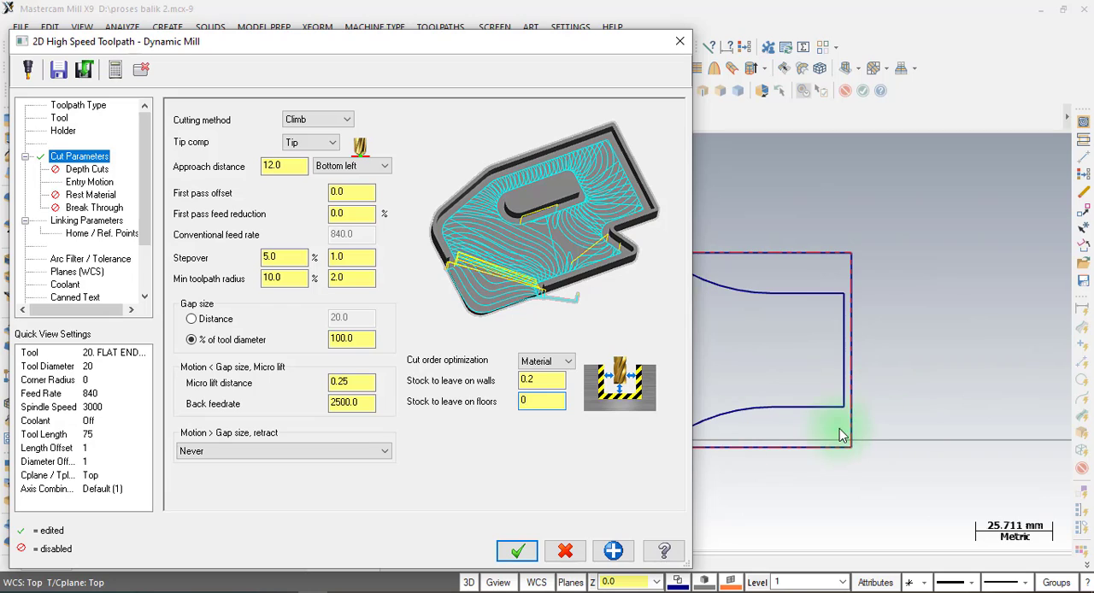
double_click(522, 406)
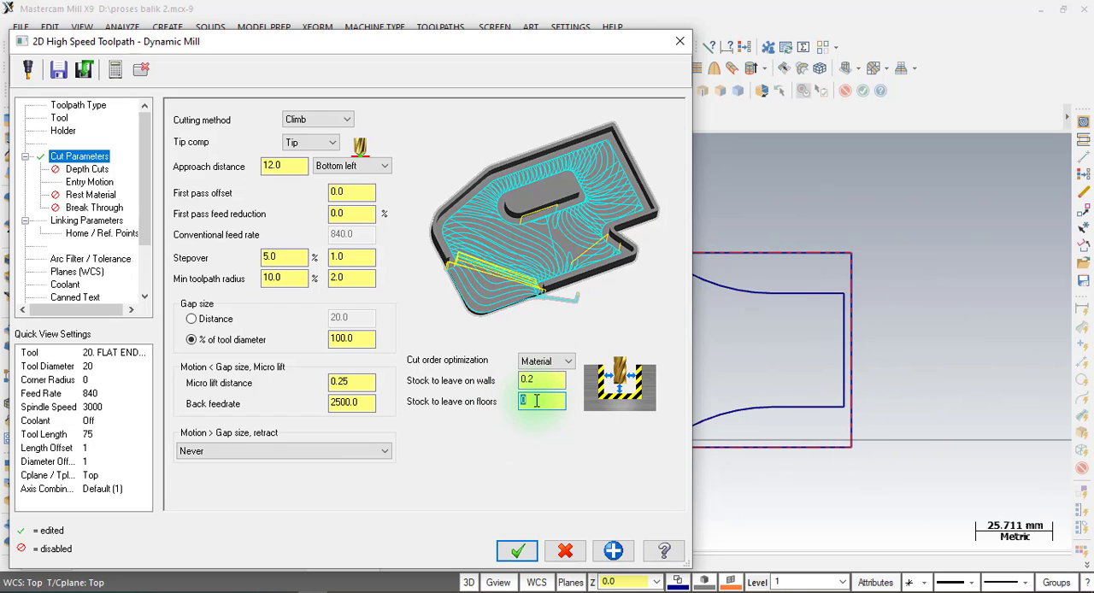
Review the Dynamic Mill operation's depth cuts, entry motion, rest material and break through settings.
left_click(87, 169)
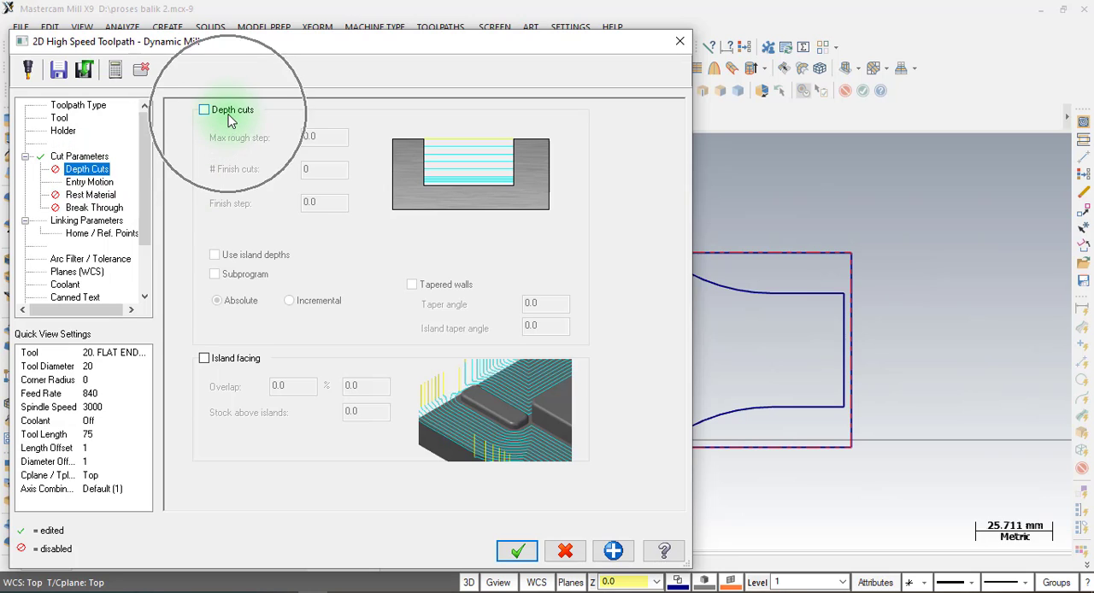
left_click(104, 182)
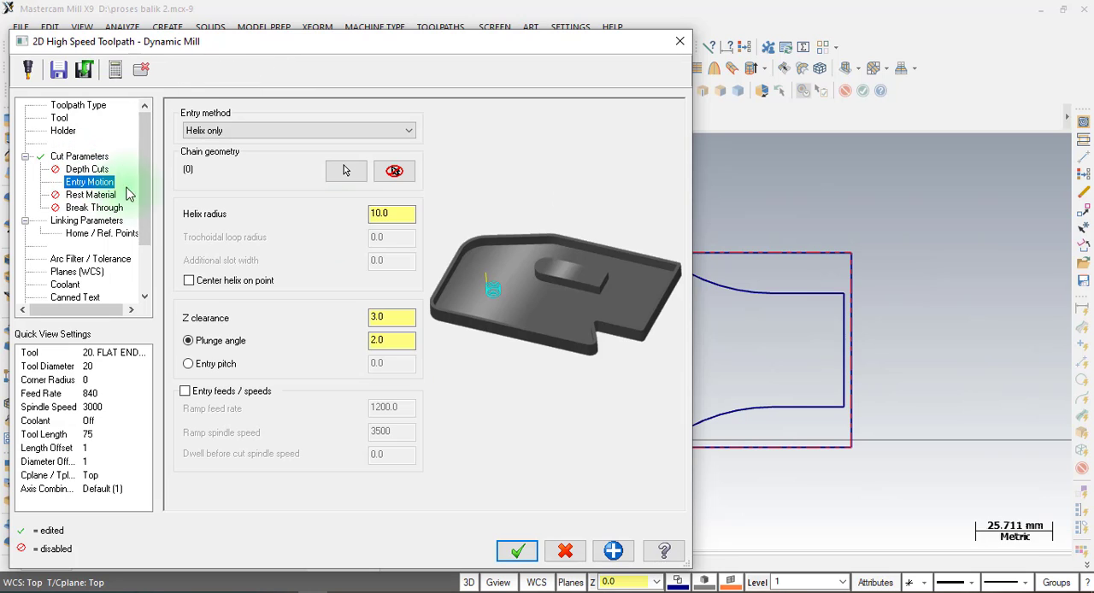
double_click(398, 214)
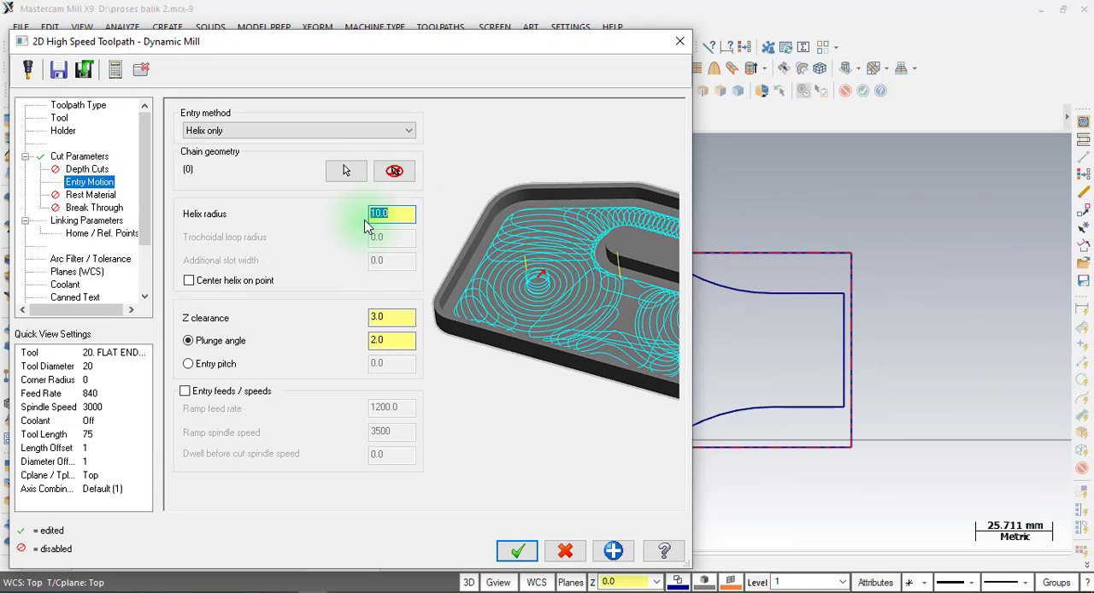
left_click(89, 196)
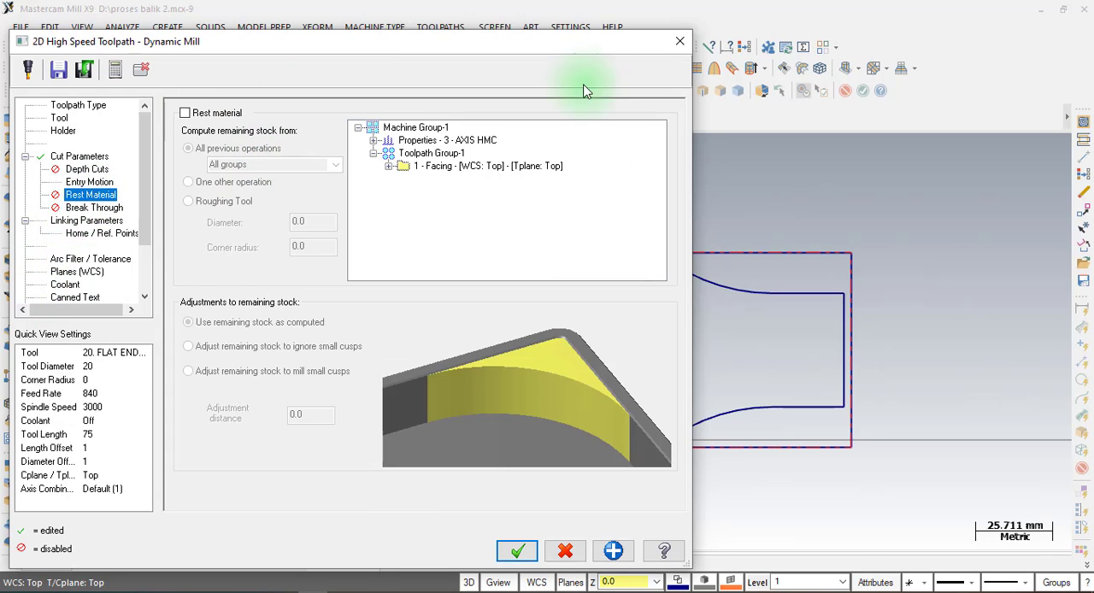
left_click(89, 207)
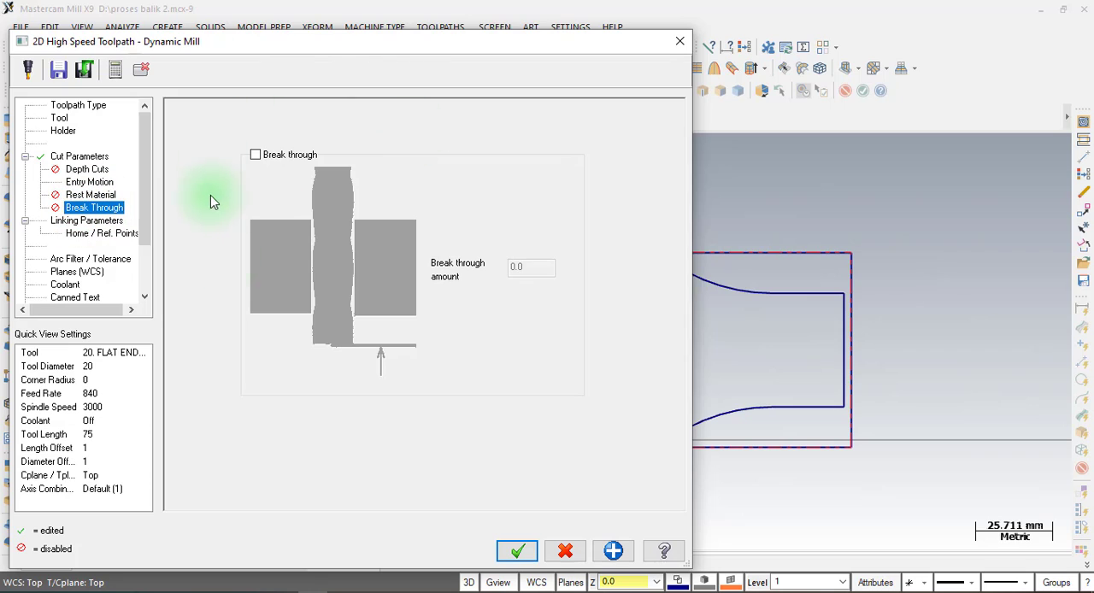
Set the Dynamic Mill linking parameters to retract 25 mm, feed plane 2 mm and depth -8 mm, and accept the toolpath.
left_click(85, 221)
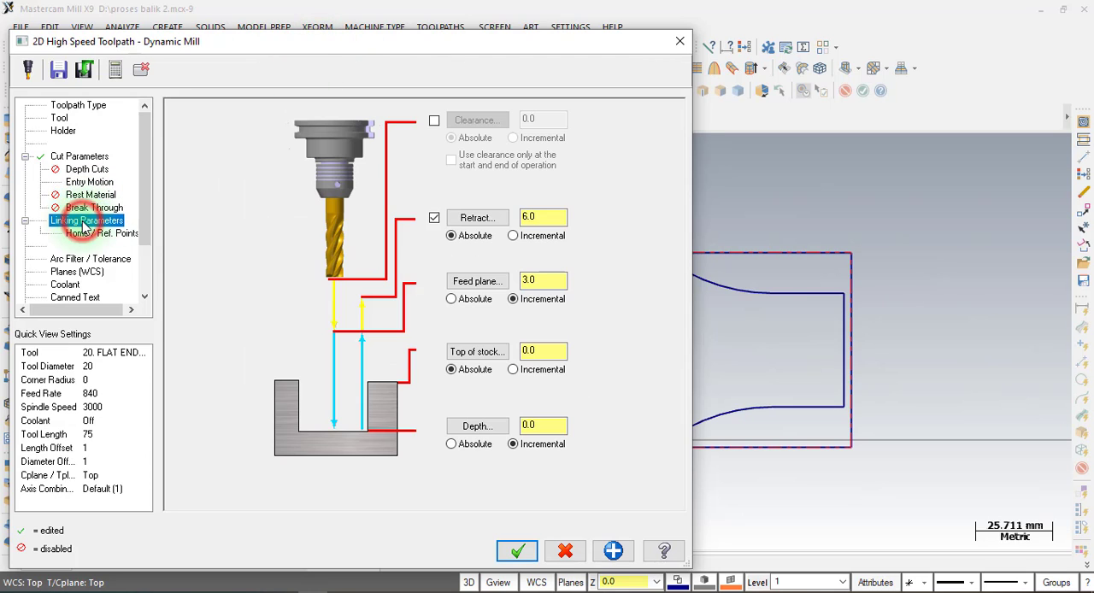
double_click(550, 217)
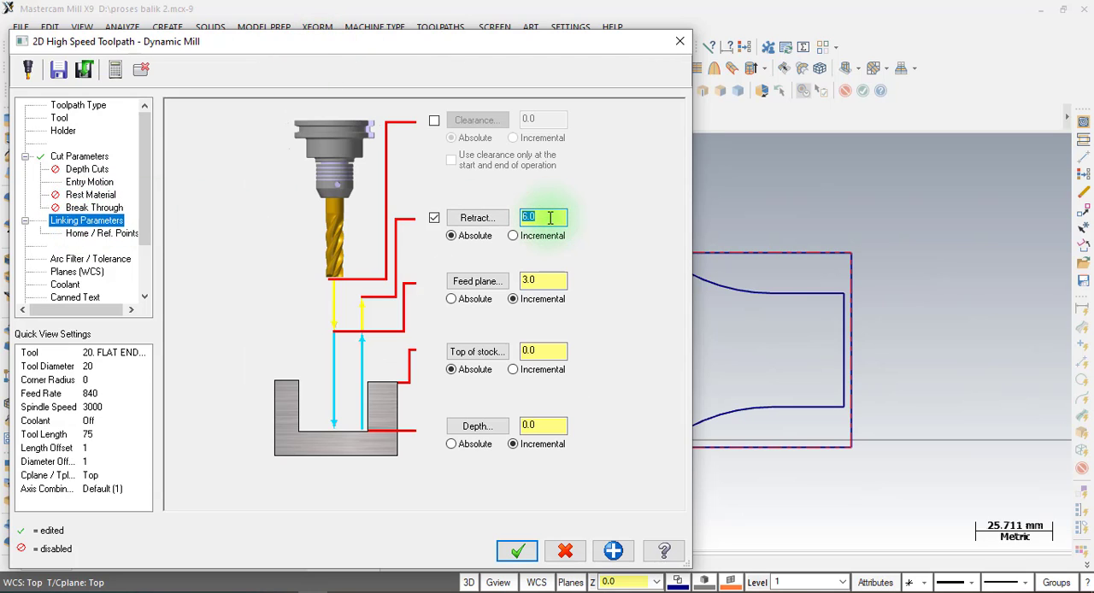
type("25")
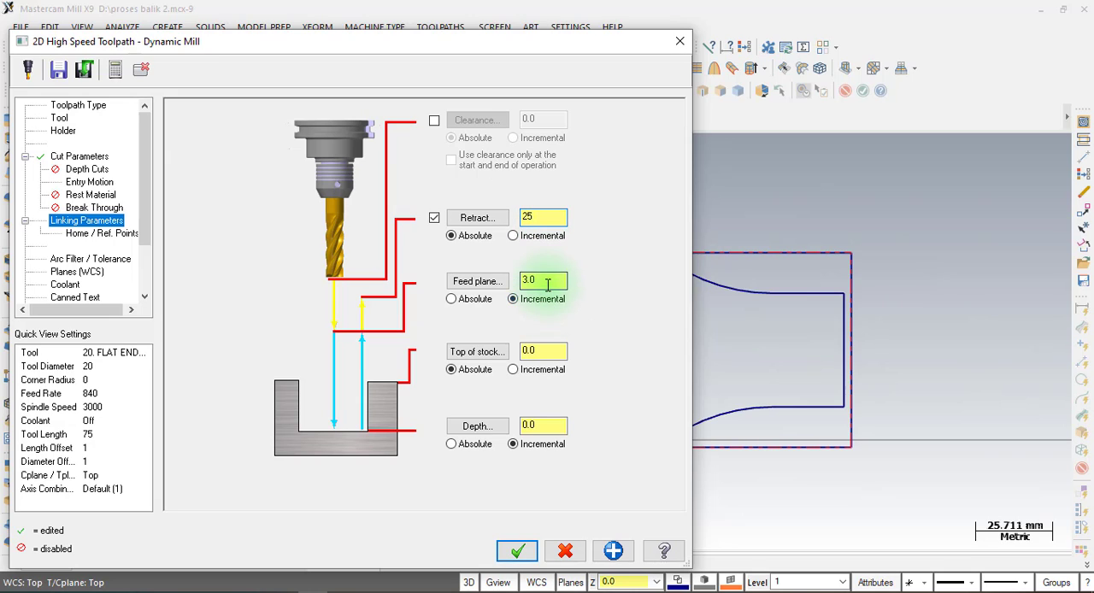
double_click(547, 282)
type("2")
double_click(557, 422)
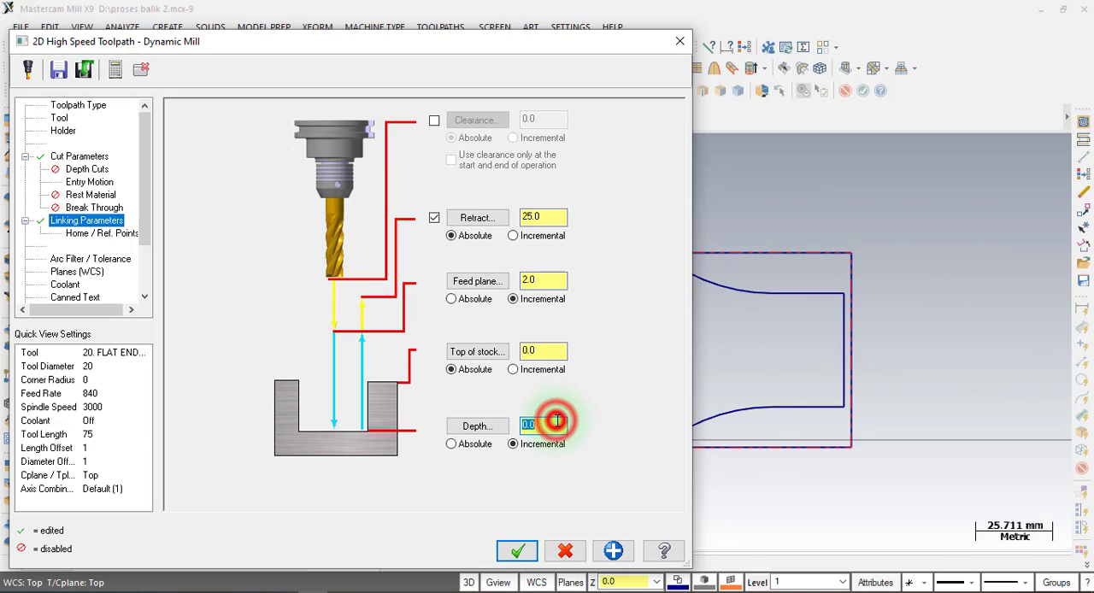
type("-8")
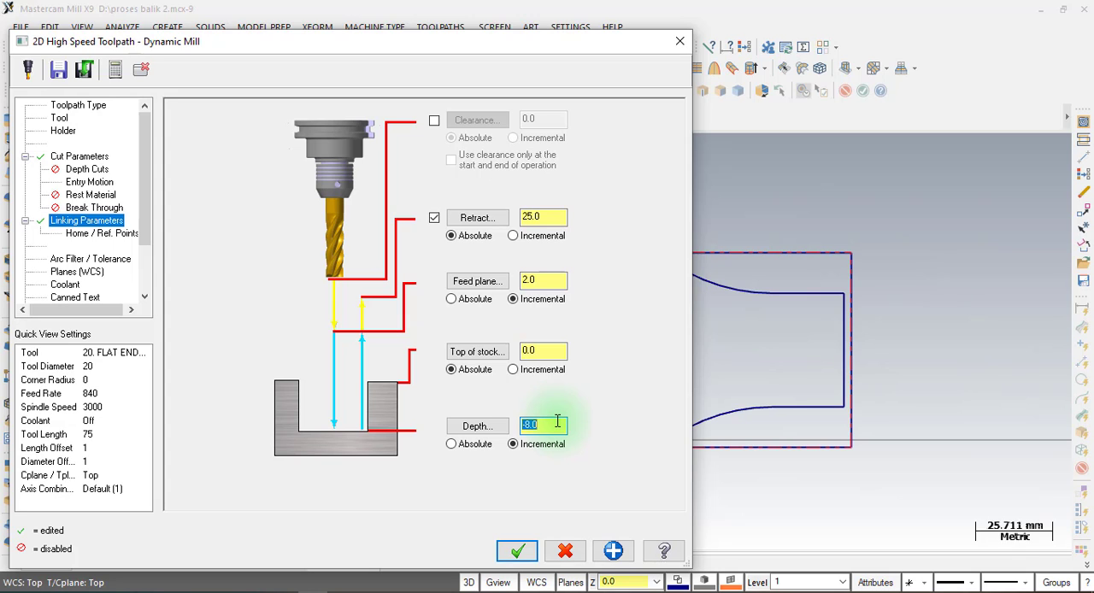
left_click(518, 551)
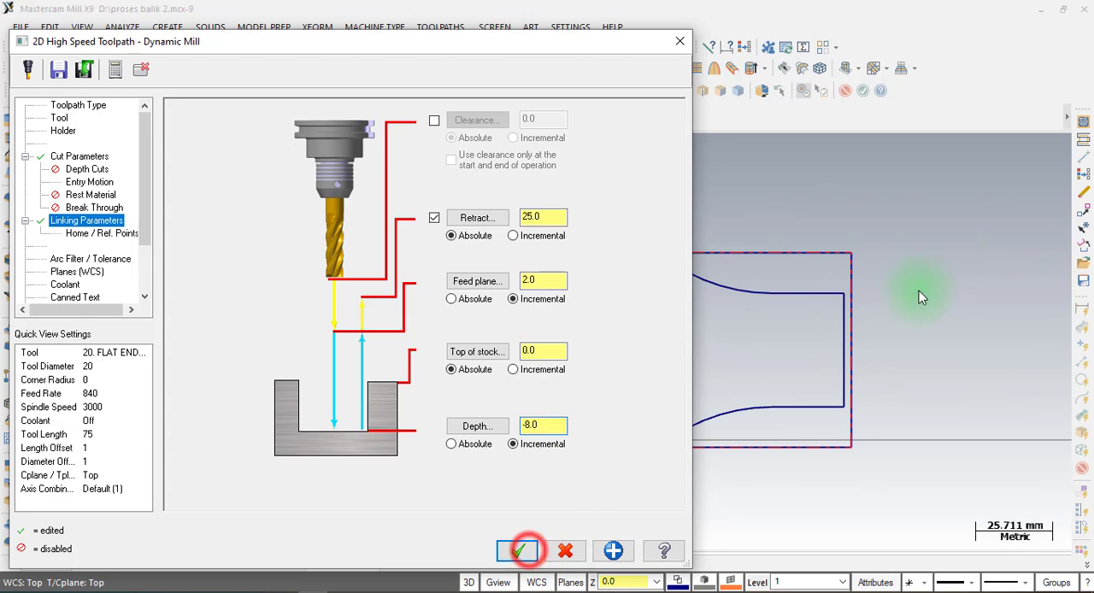
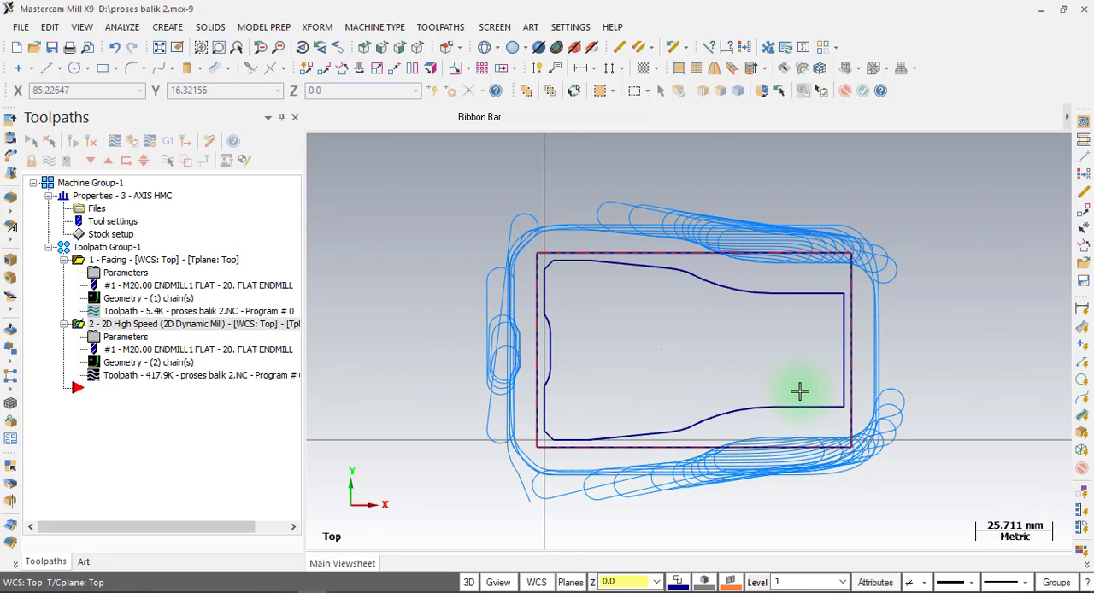
Start a 2D Contour toolpath on the part's outer profile chain, using the 20 mm flat endmill.
left_click(435, 32)
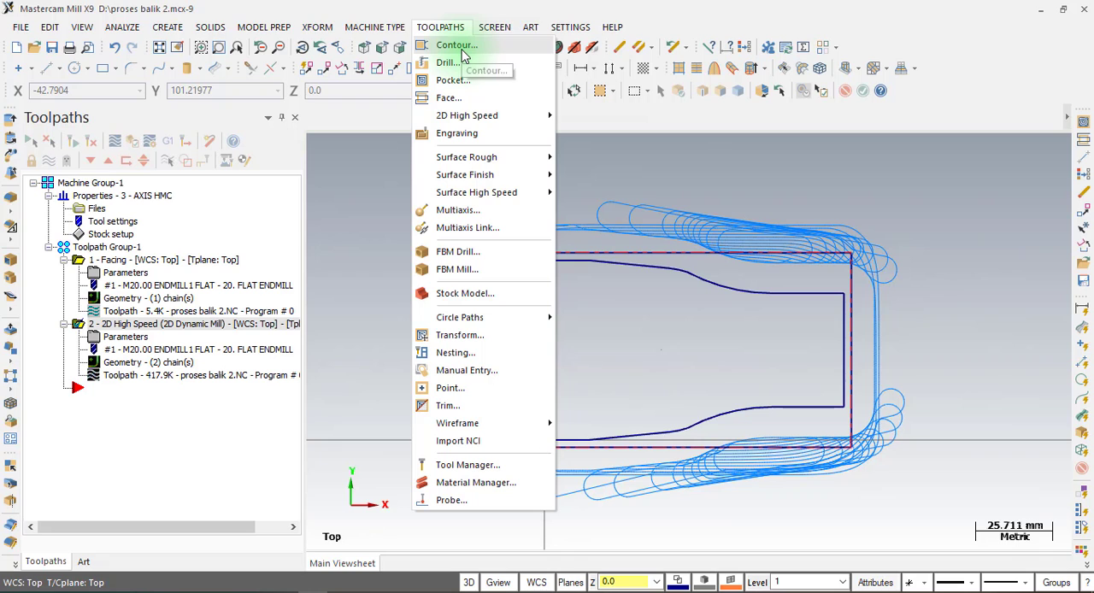
left_click(462, 52)
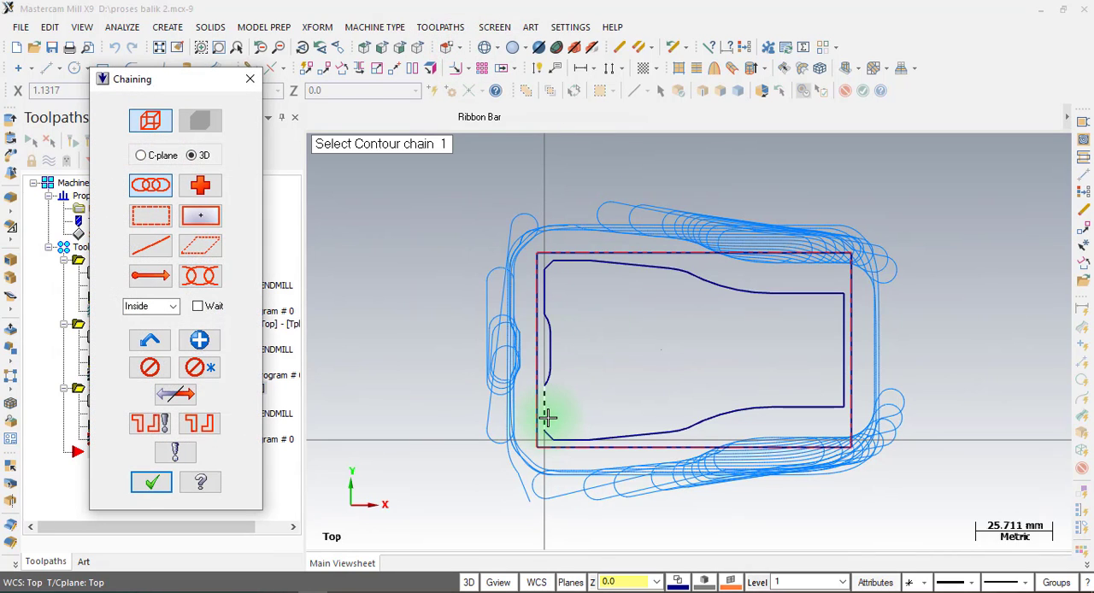
left_click(548, 416)
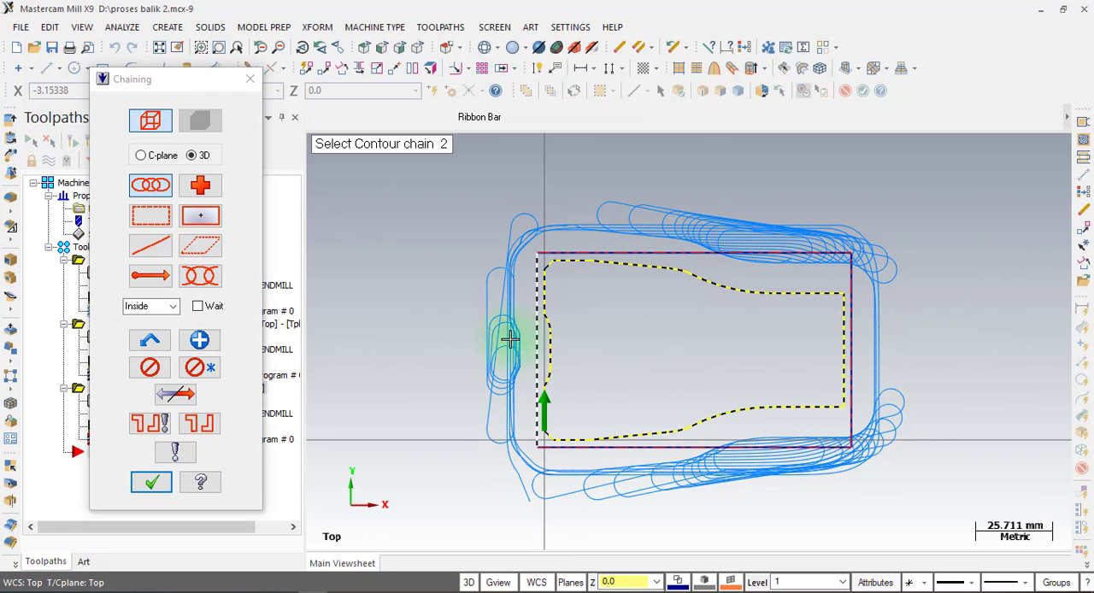
left_click(151, 483)
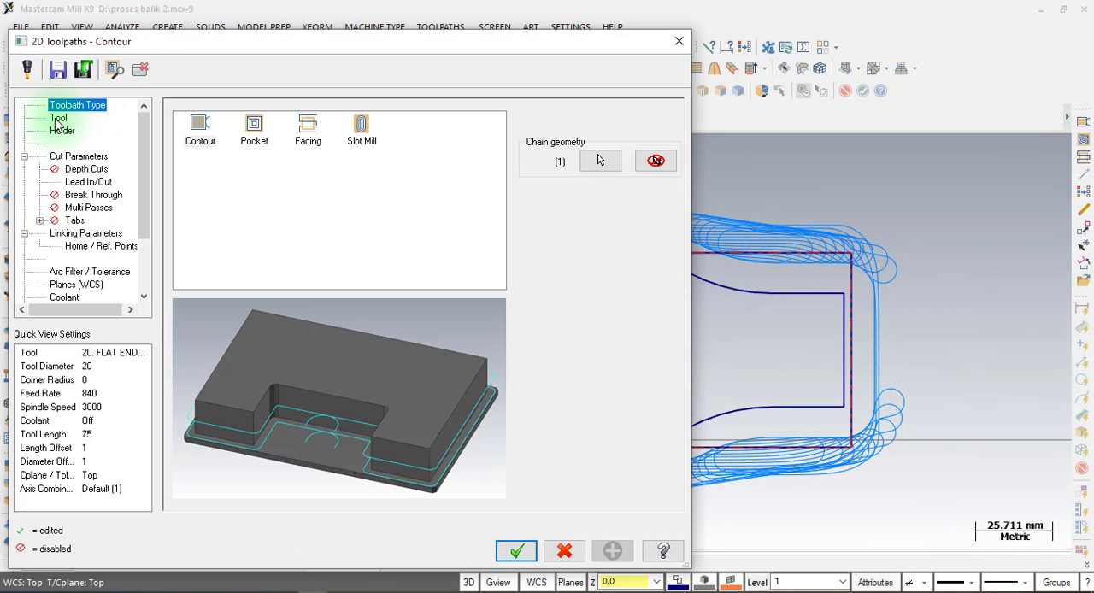
left_click(59, 118)
left_click(224, 151)
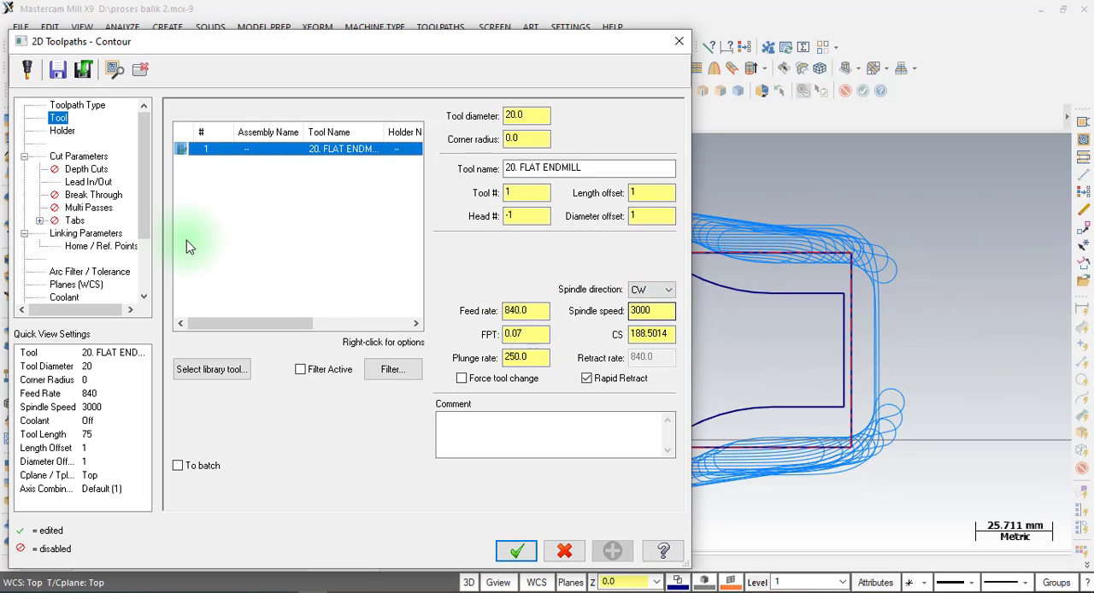
Keep the contour's cut parameters at Computer compensation, Left direction, and leave depth cuts disabled.
left_click(60, 157)
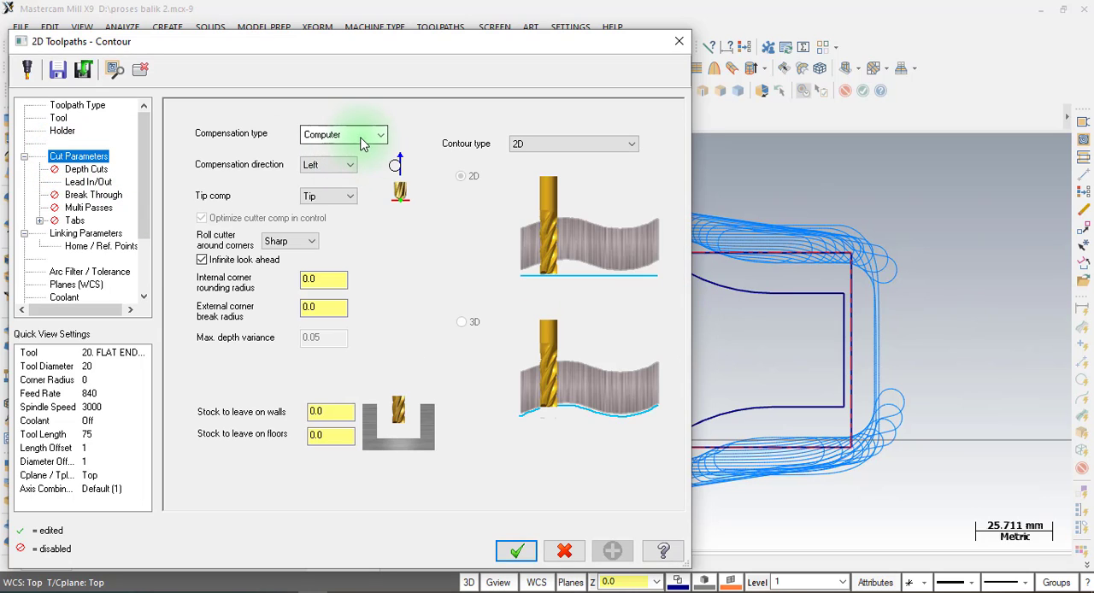
left_click(359, 140)
left_click(348, 147)
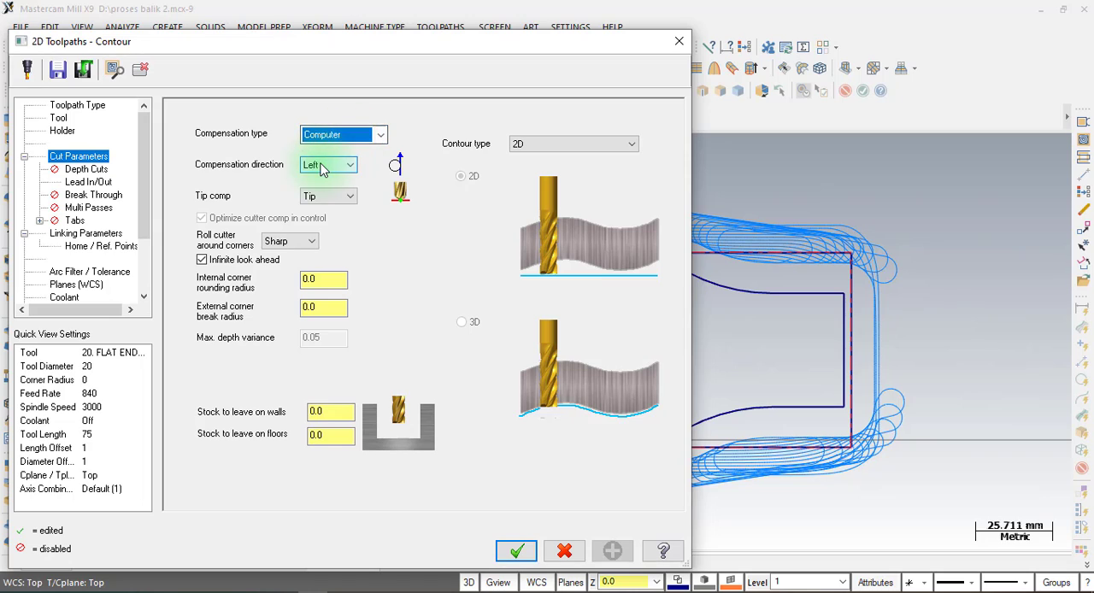
left_click(313, 162)
left_click(316, 165)
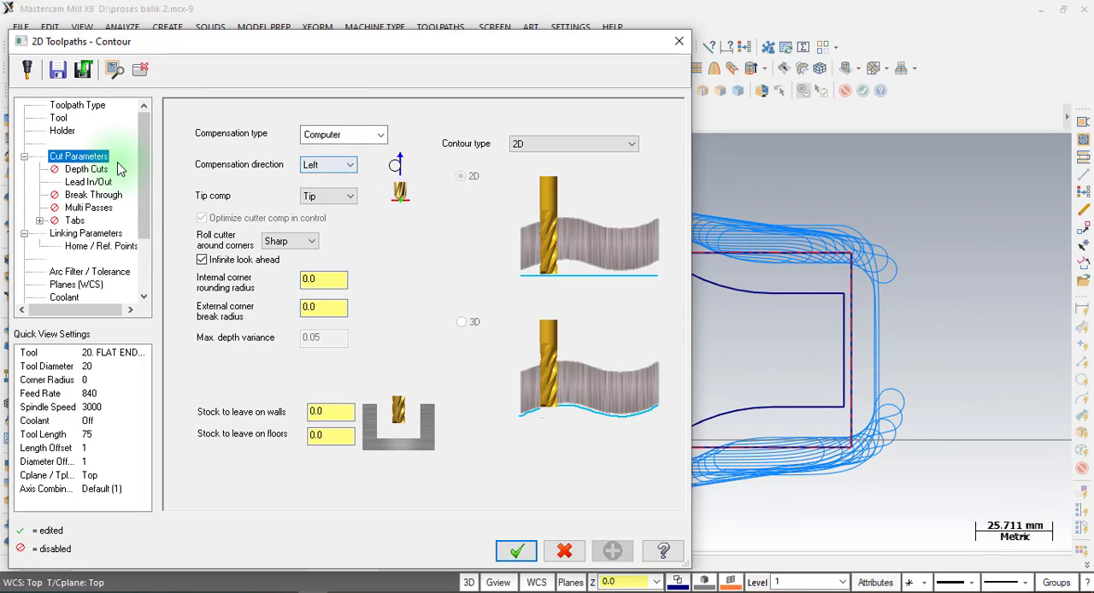
left_click(77, 169)
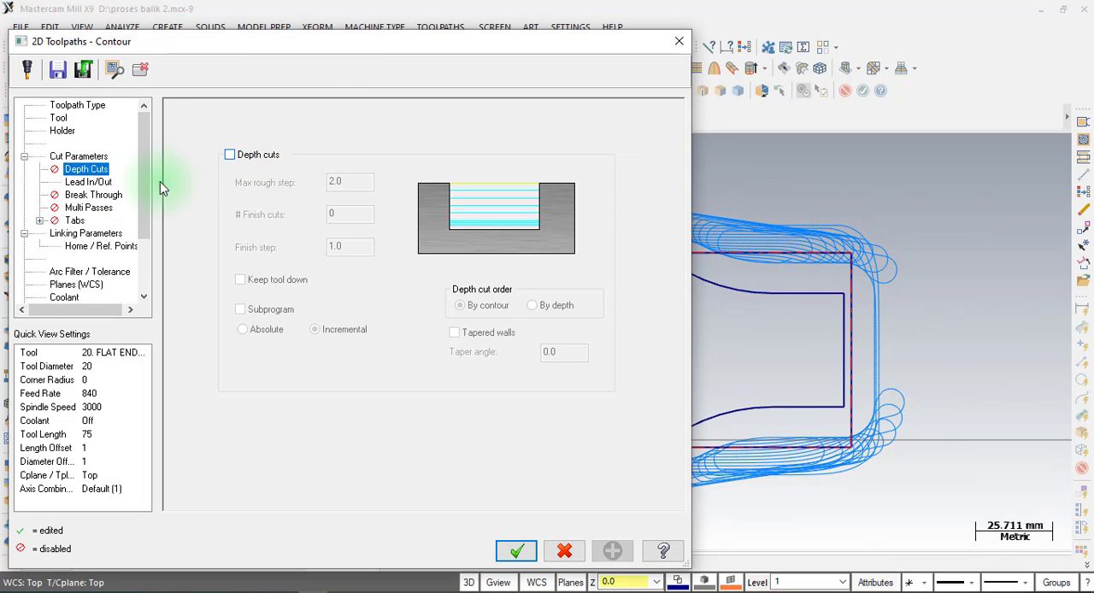
Disable midpoint entry/exit on closed contours and set the lead-in line length to 0, copying the entry settings to the exit.
left_click(88, 182)
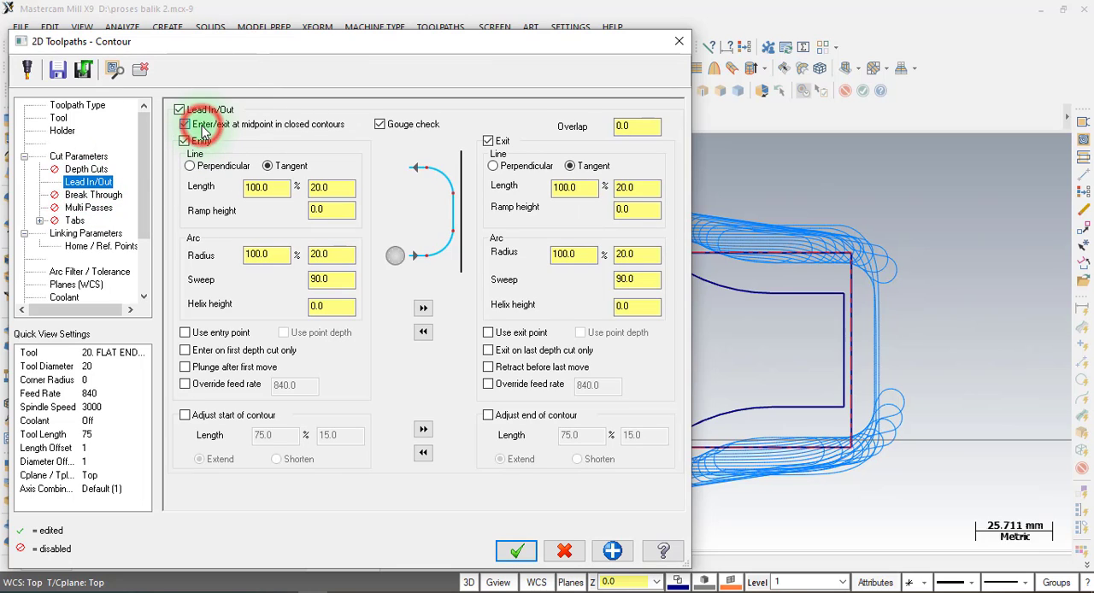
left_click(203, 126)
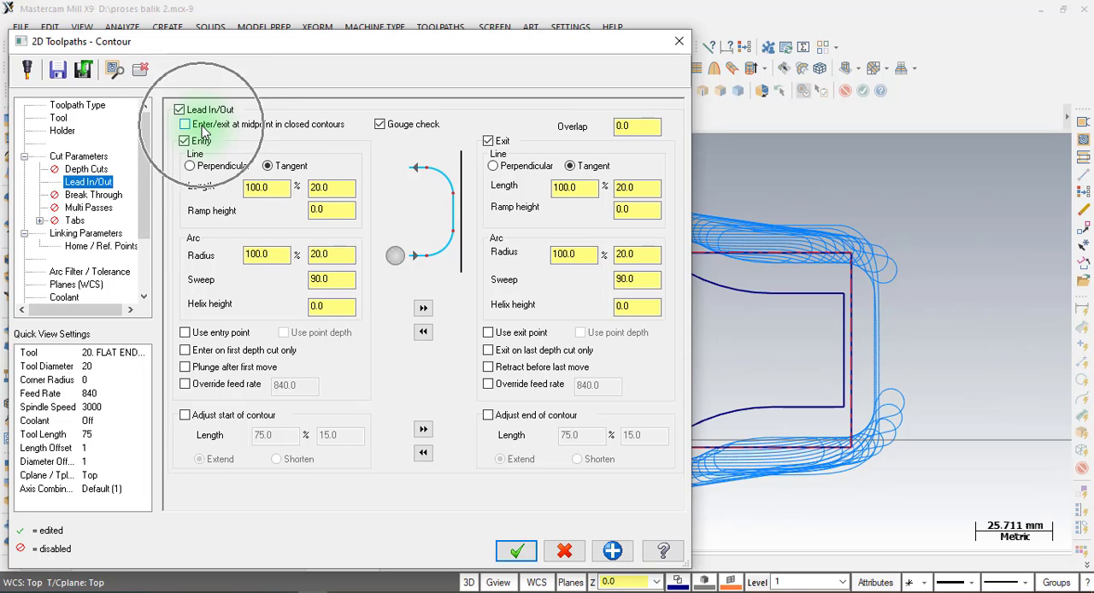
left_click(271, 169)
left_click(266, 187)
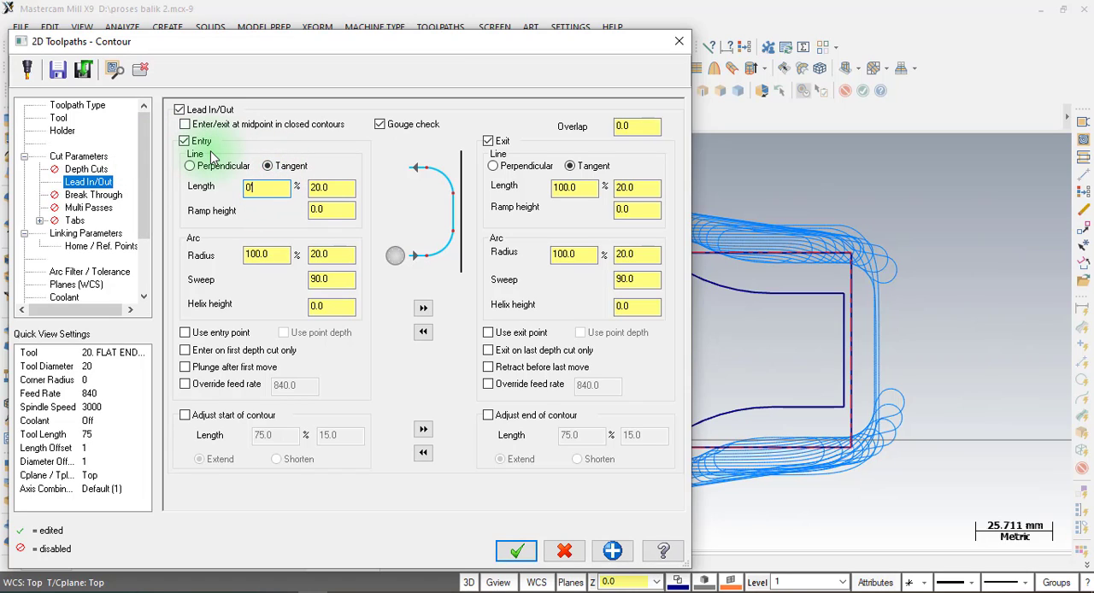
left_click(423, 308)
left_click(426, 309)
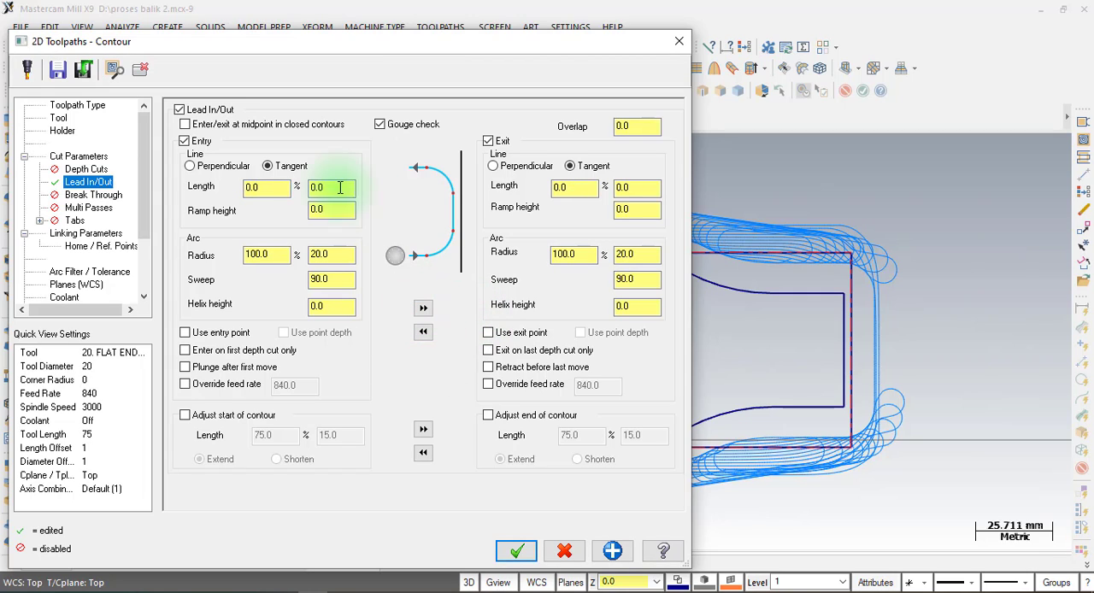
Review the contour's lead-in line length, arc radius and sweep angle.
left_click(280, 188)
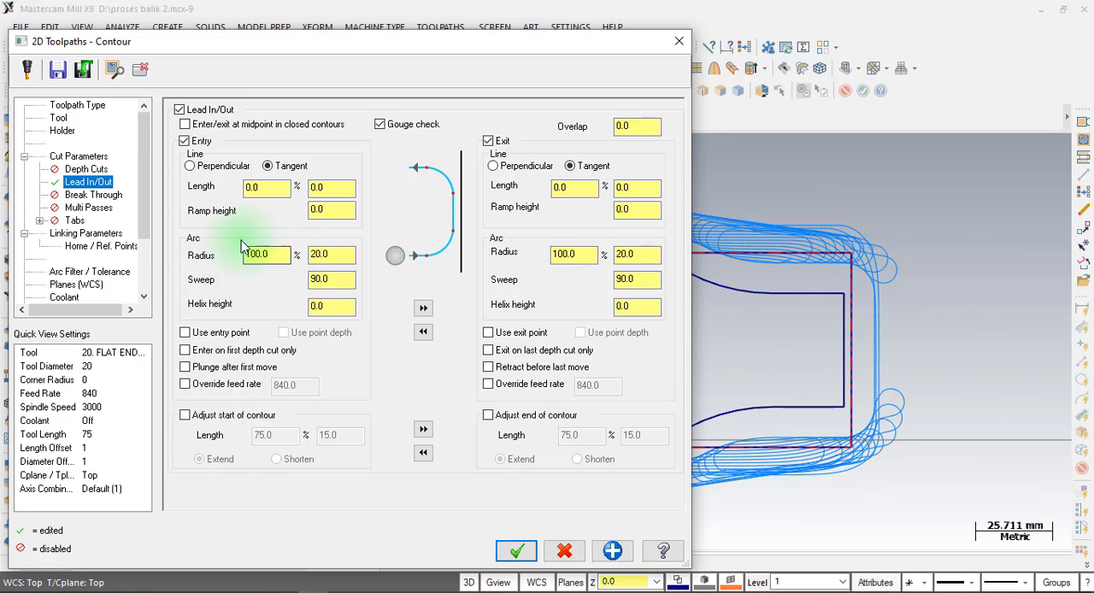
left_click(334, 260)
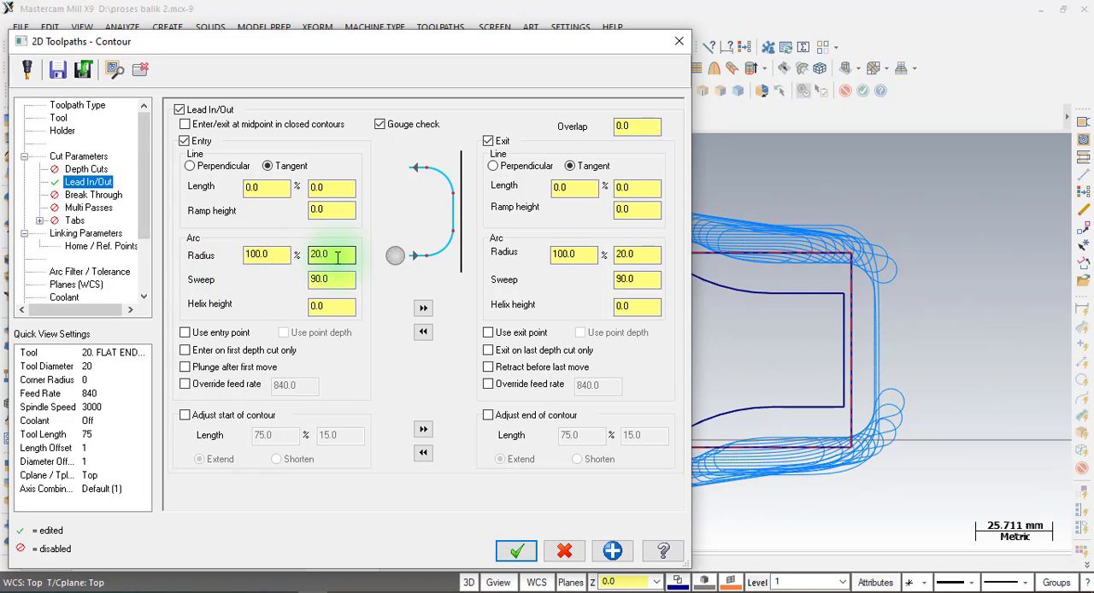
left_click(266, 255)
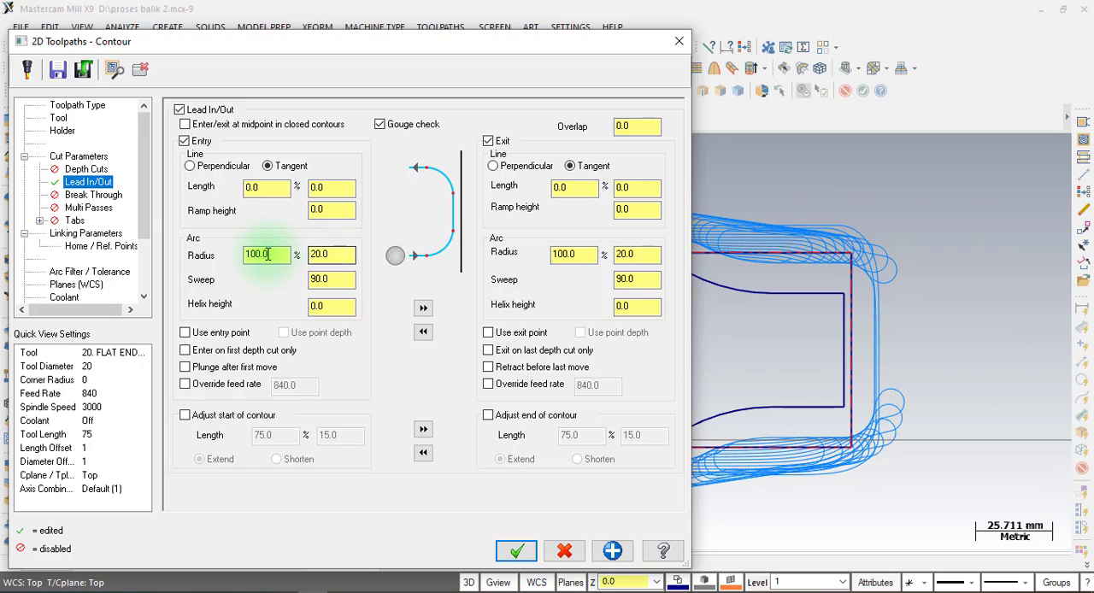
left_click(338, 253)
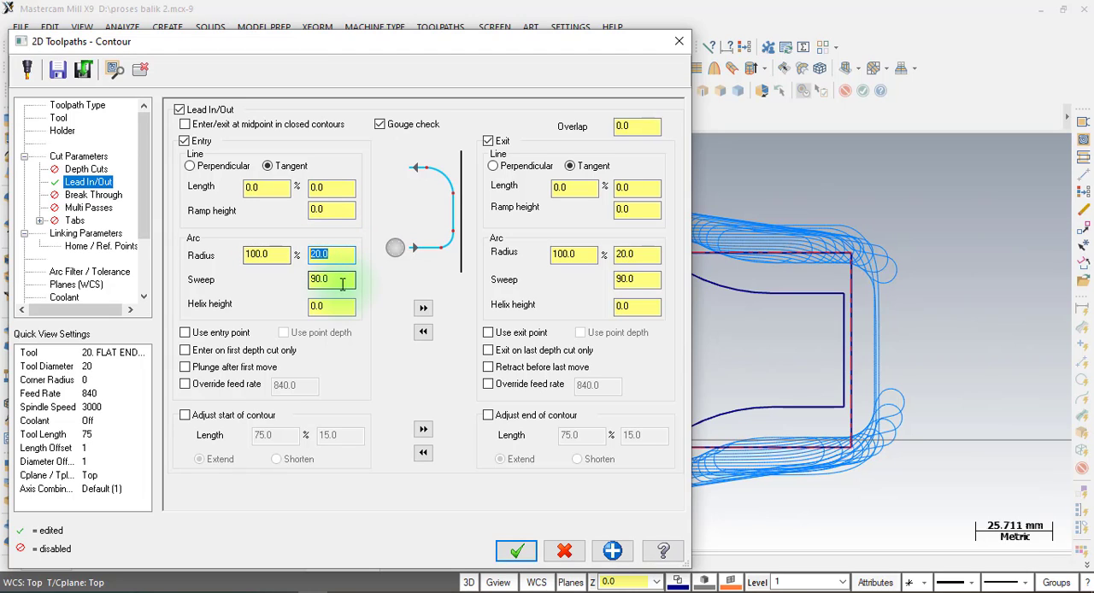
left_click(325, 275)
double_click(330, 279)
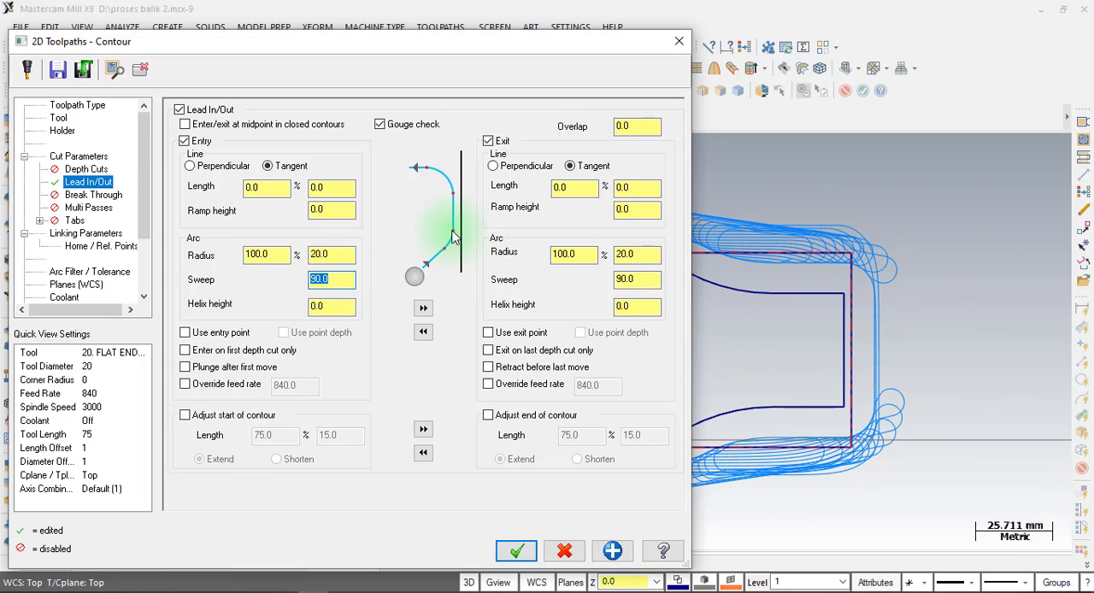
Set the contour's linking parameters to feed plane 2 mm and depth -8 mm, and accept the toolpath.
left_click(86, 234)
left_click(454, 217)
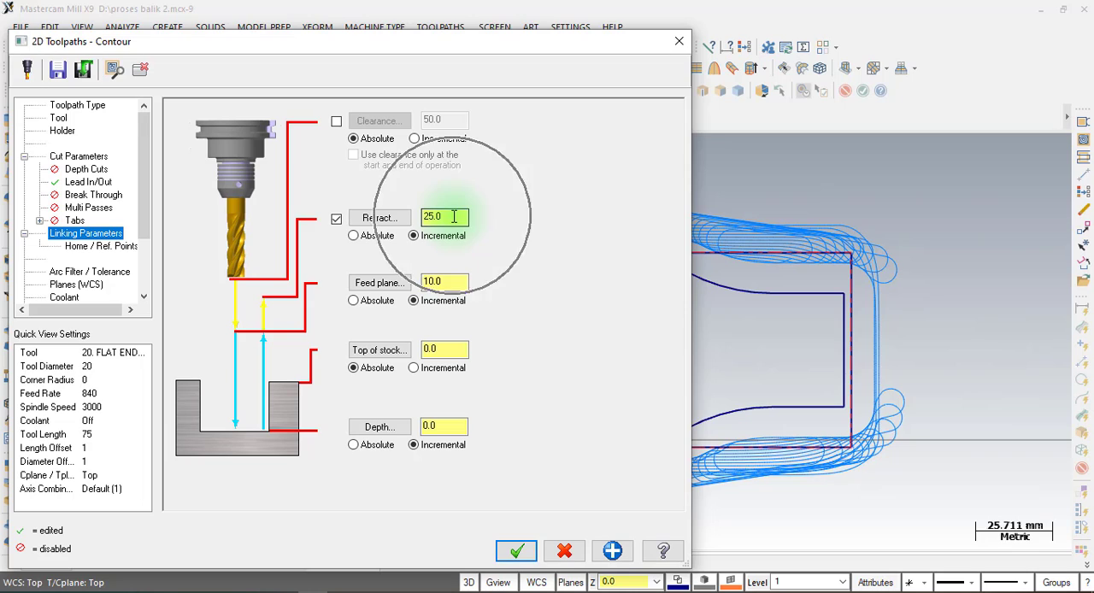
left_click(443, 280)
double_click(449, 280)
type("2")
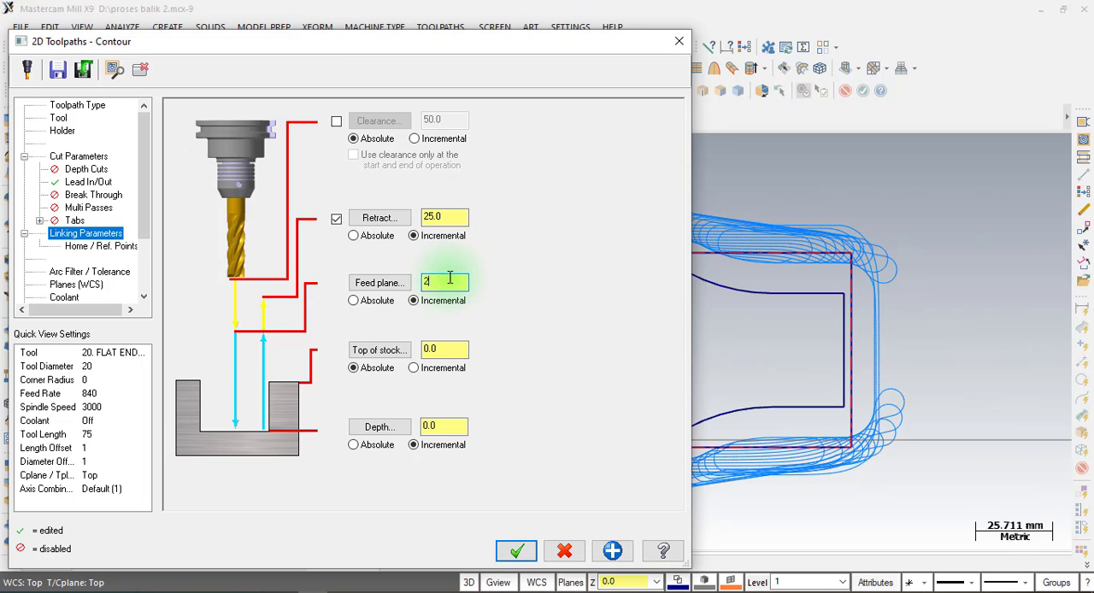
left_click(444, 427)
double_click(442, 428)
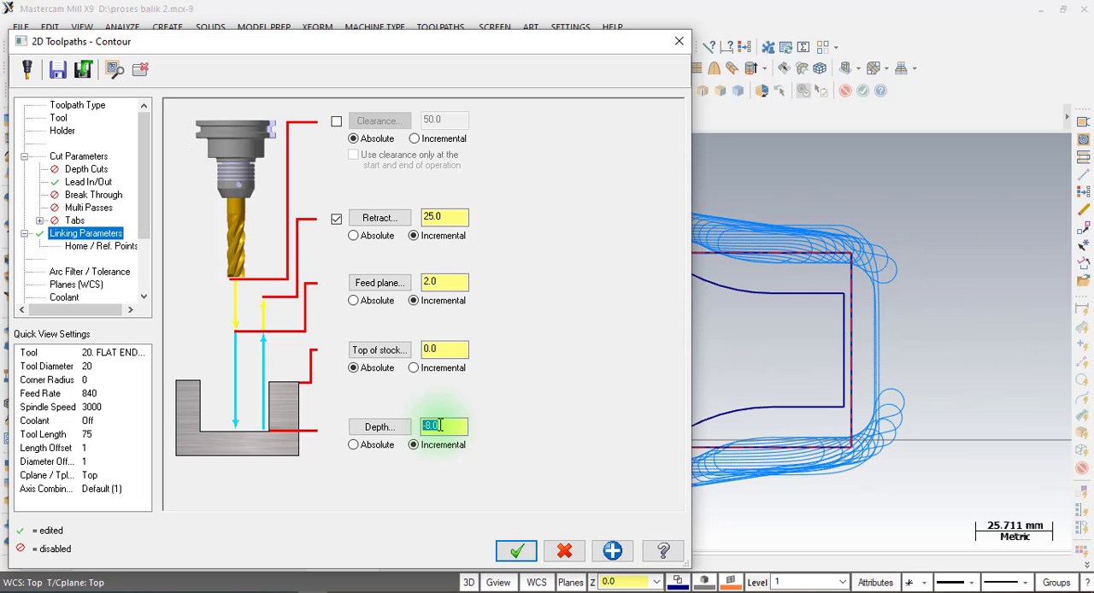
left_click(516, 550)
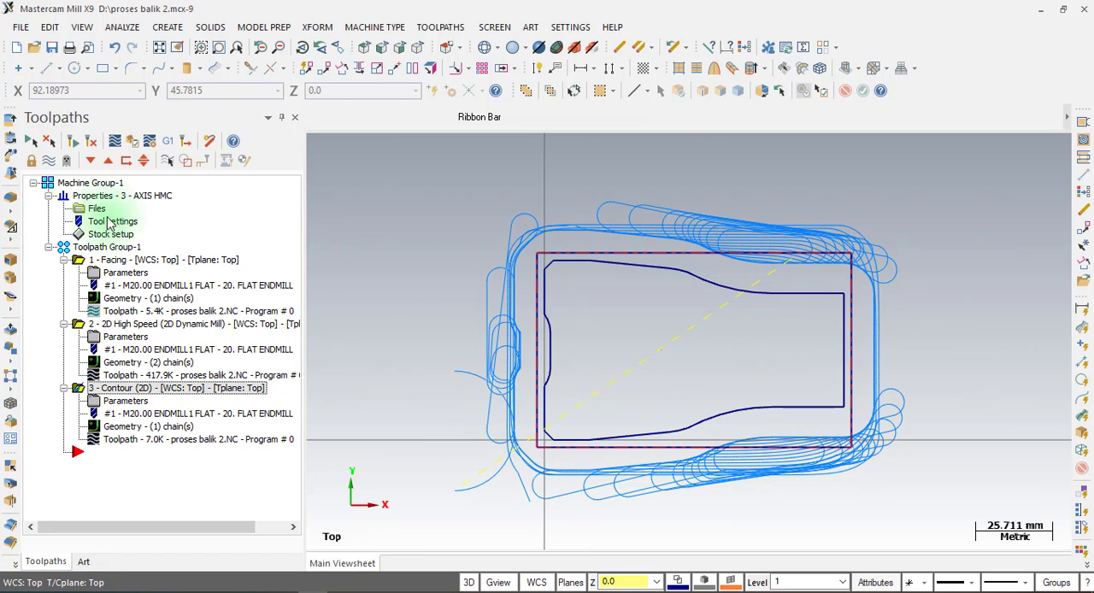
Select all operations in Toolpath Group-1, hide their toolpath display and collapse the three operations in the tree.
left_click(104, 247)
left_click(48, 162)
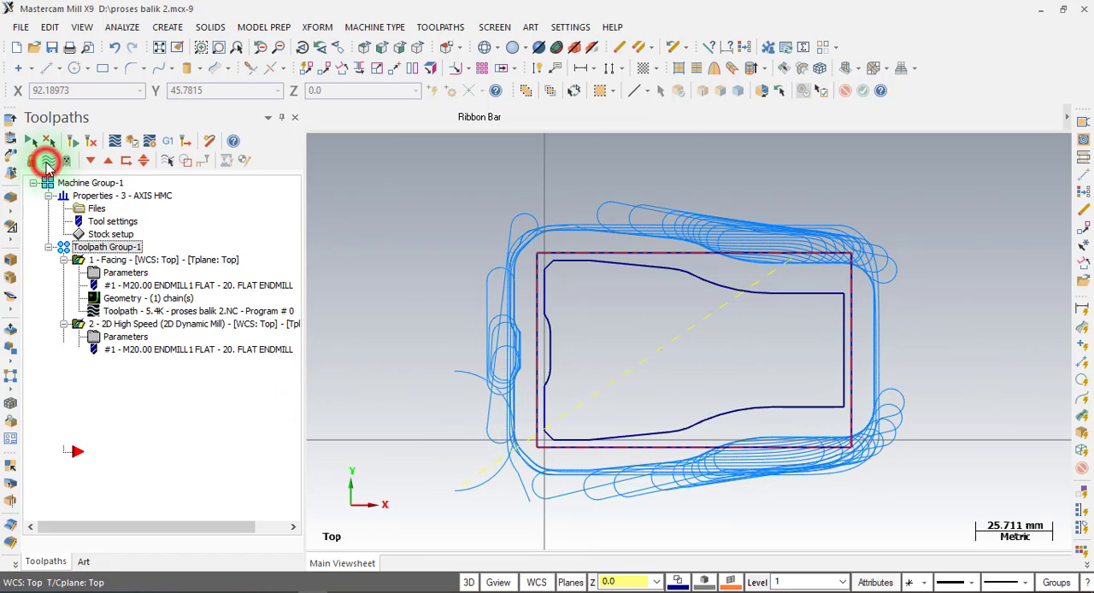
left_click(63, 260)
left_click(64, 273)
left_click(63, 286)
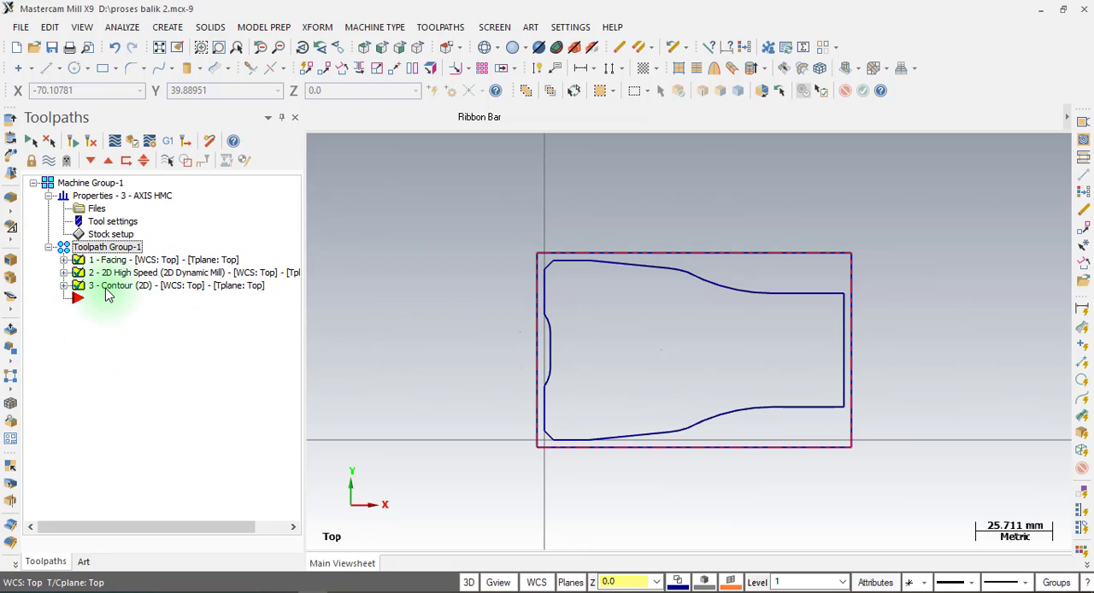
Switch to the ZsetterKotak (3).pdf drawing in Foxit PhantomPDF, examine the reverse-side view's dimensions, and return to Mastercam.
left_click(346, 589)
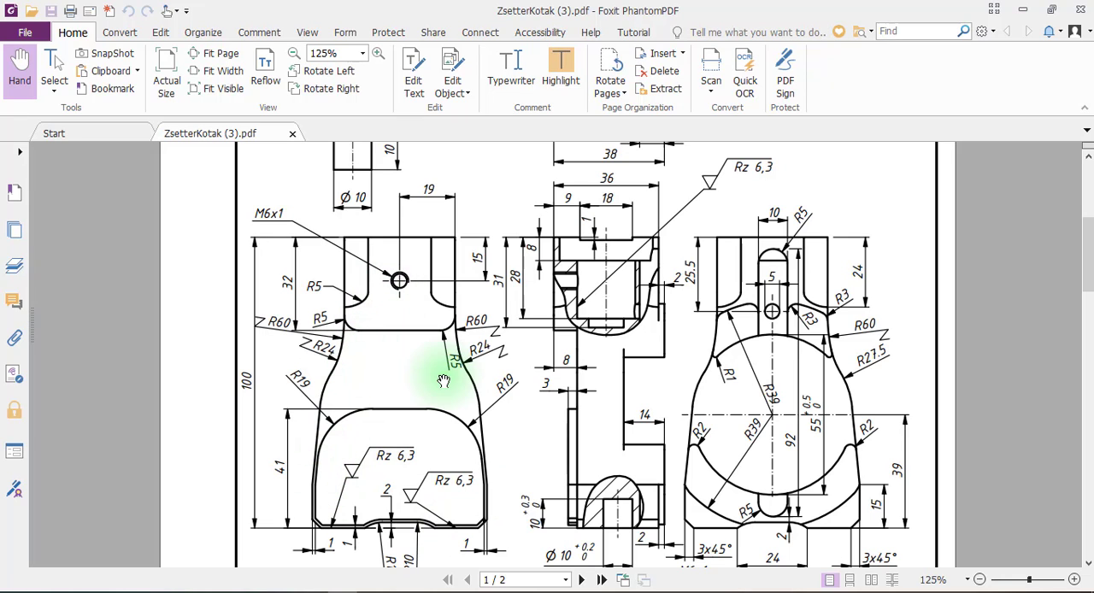
scroll(447, 331, "down", 3)
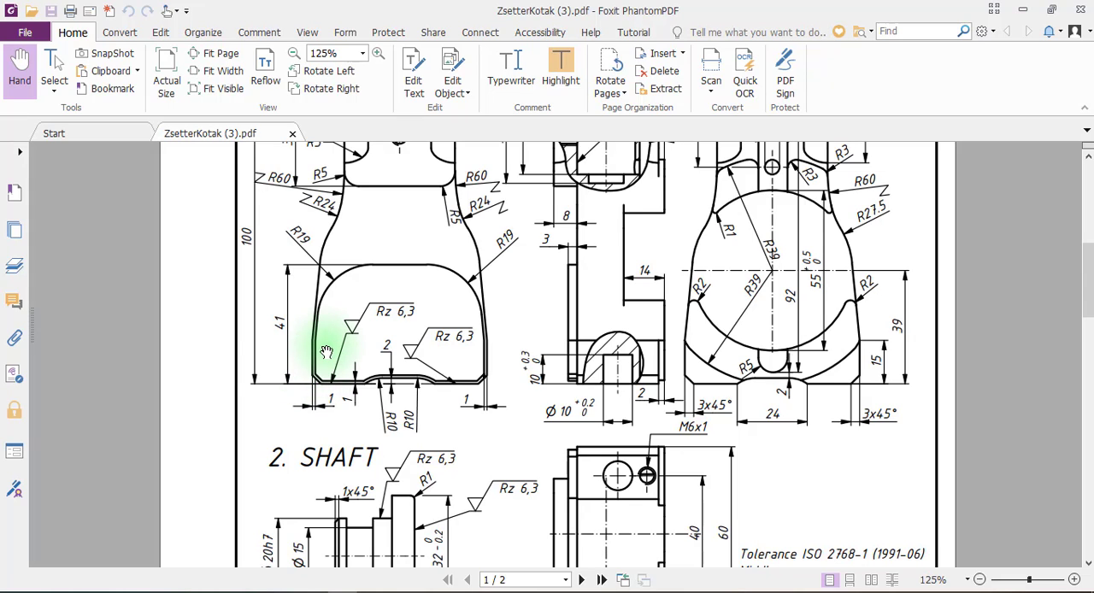
scroll(315, 342, "up", 3)
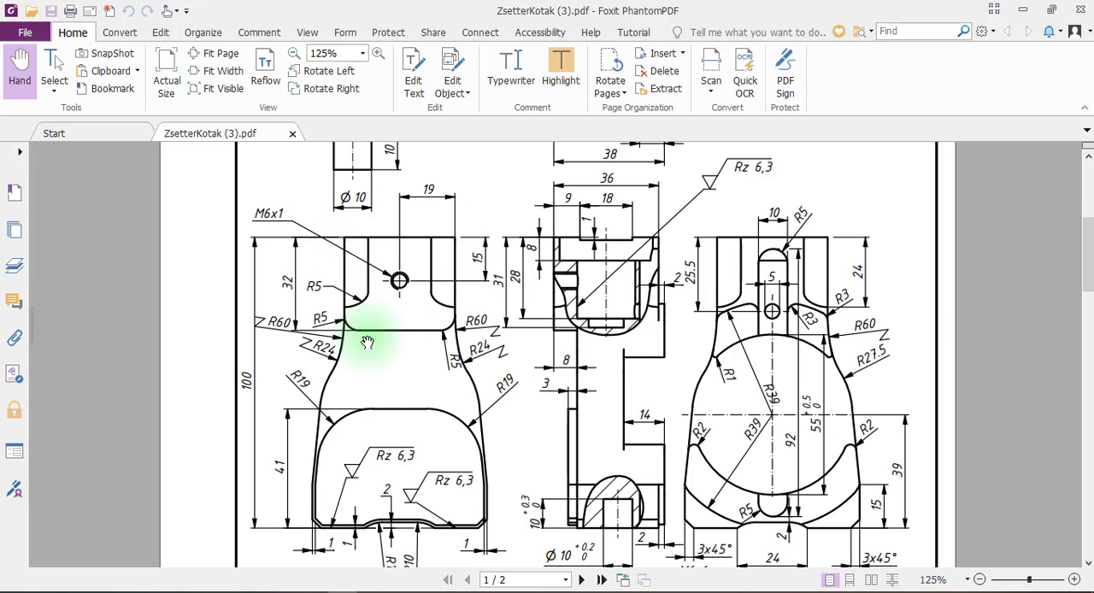
left_click(311, 591)
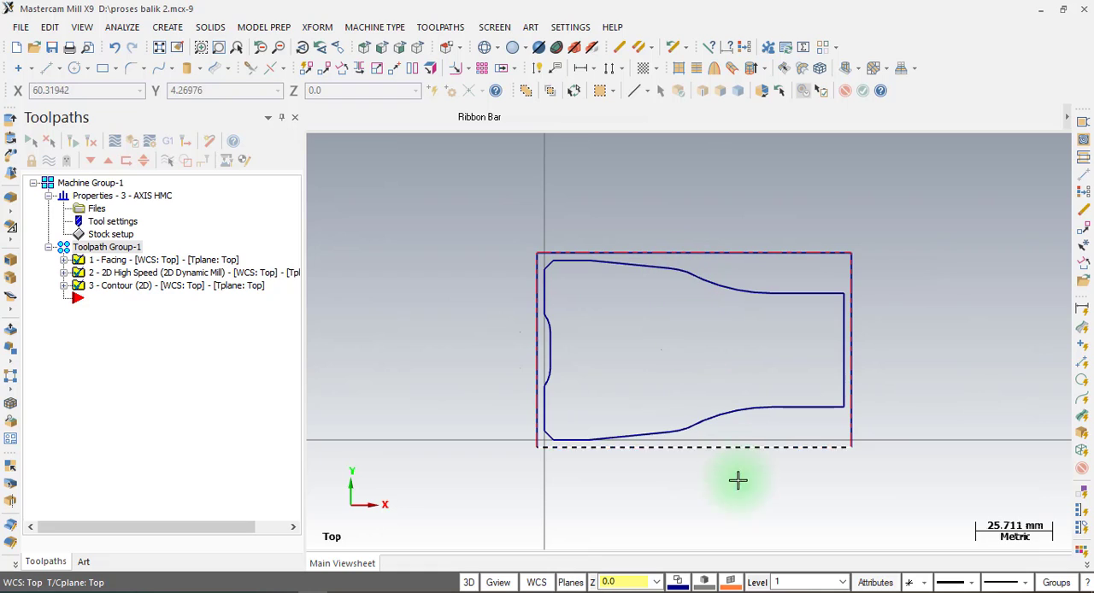
Name level 1 "bagian luar" and create level 2 "tutup botol" as the main level.
left_click(762, 584)
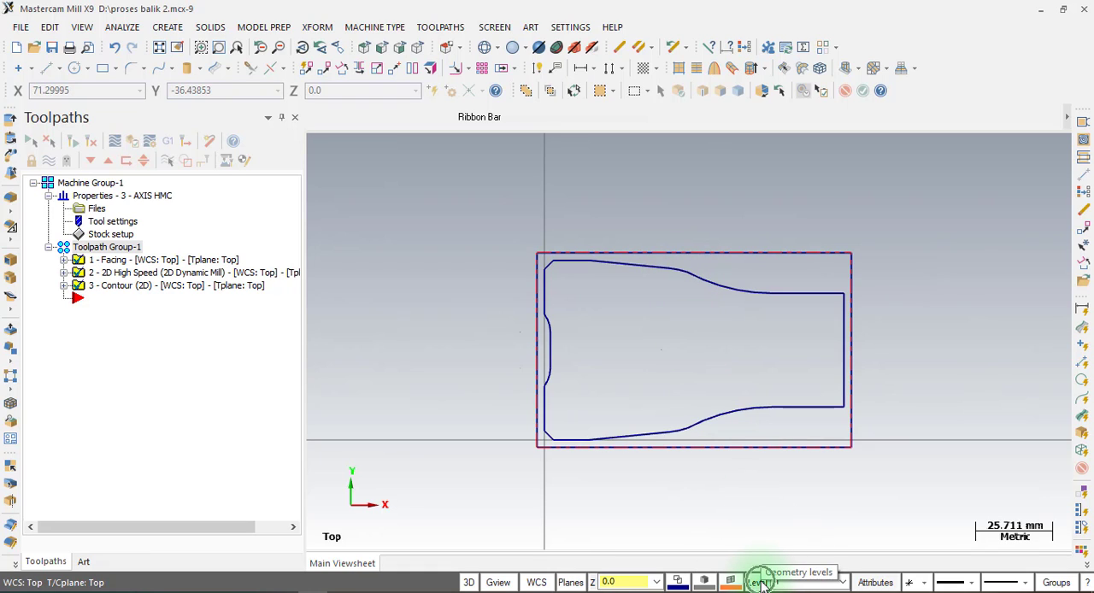
left_click(762, 584)
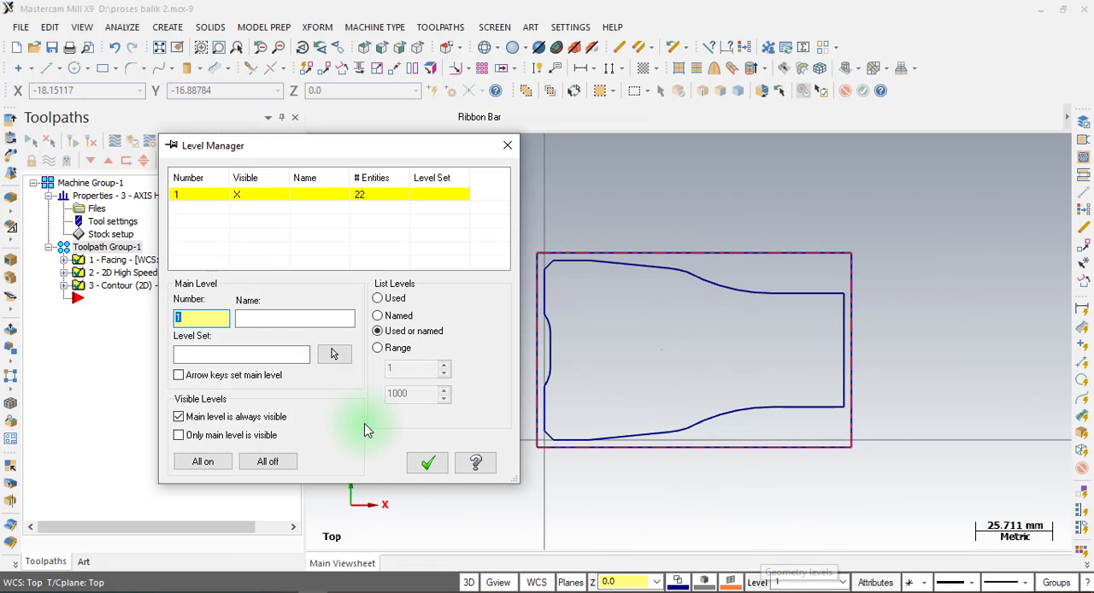
left_click(279, 319)
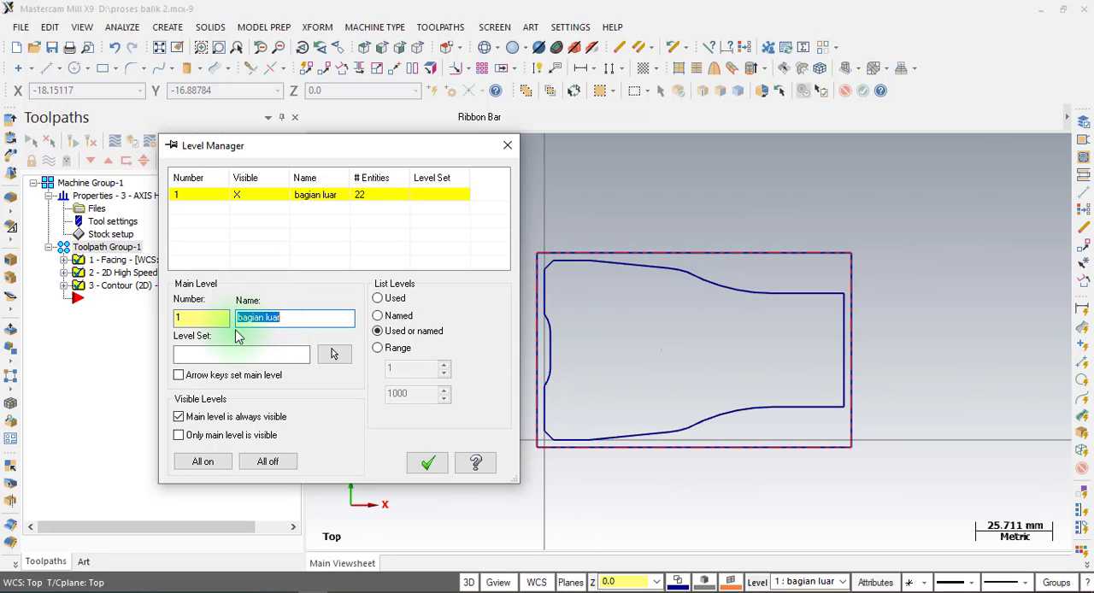
left_click(194, 316)
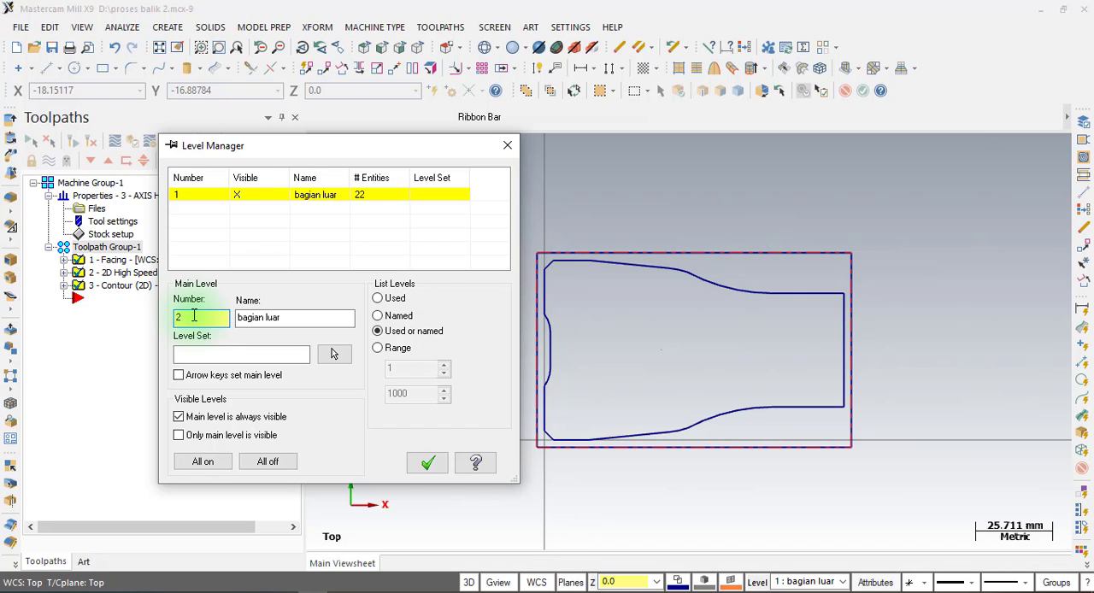
key("Return")
left_click(247, 316)
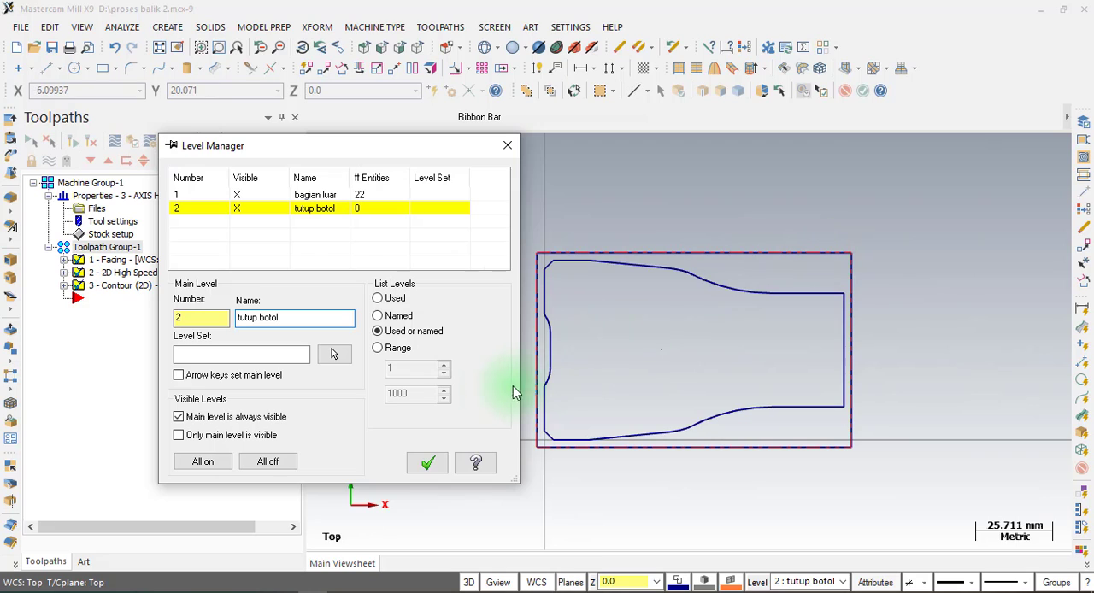
left_click(429, 464)
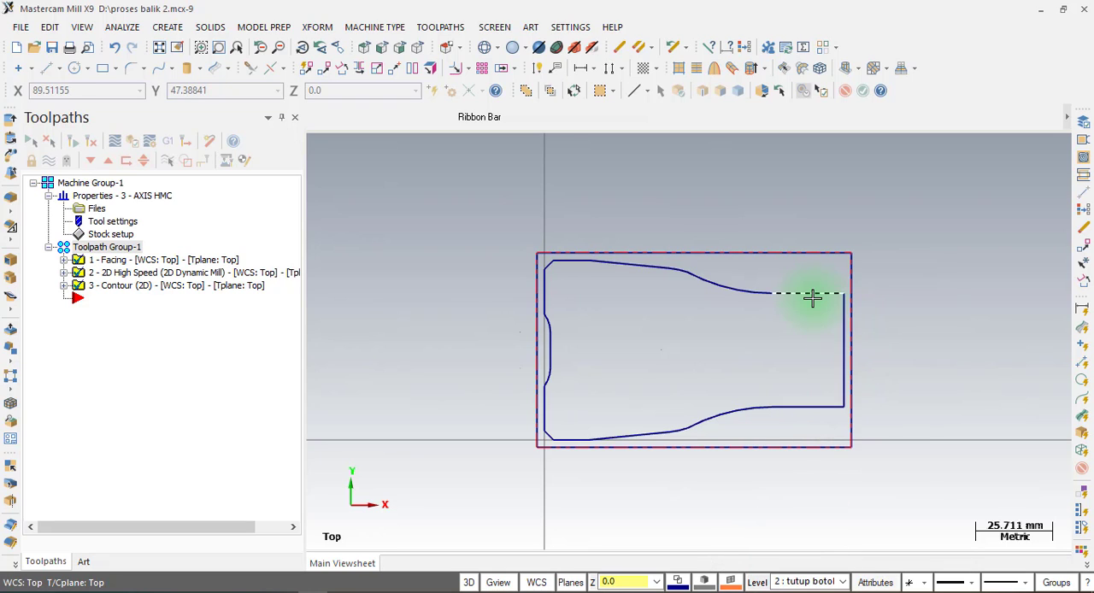
left_click(755, 293)
left_click(803, 292)
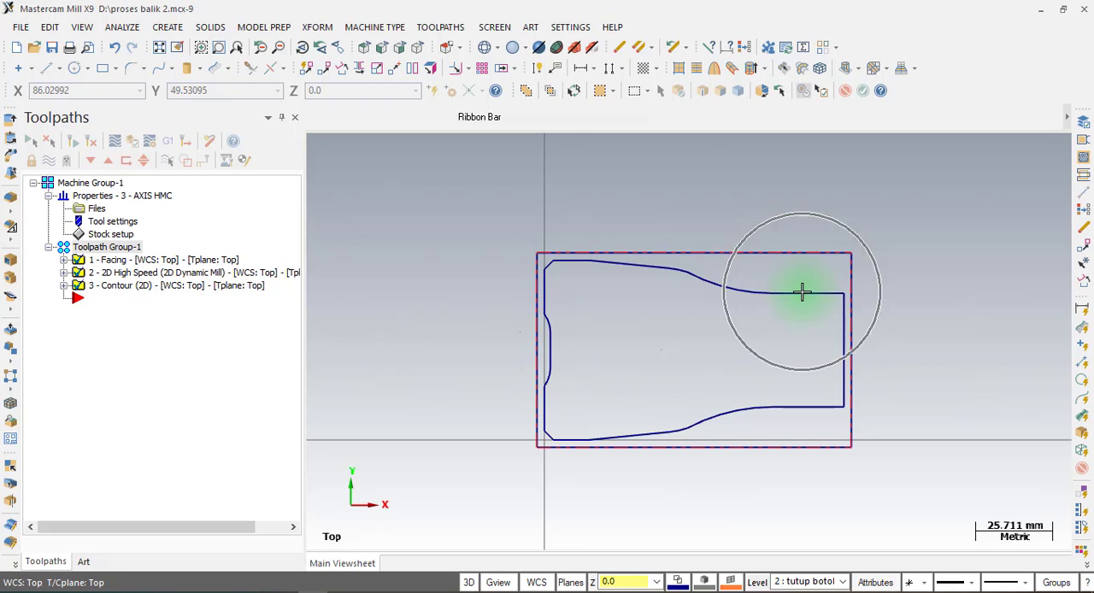
Copy the neck's end line, two straight edges and two adjoining arcs to level 2, with the main-level option turned off.
left_click(743, 406)
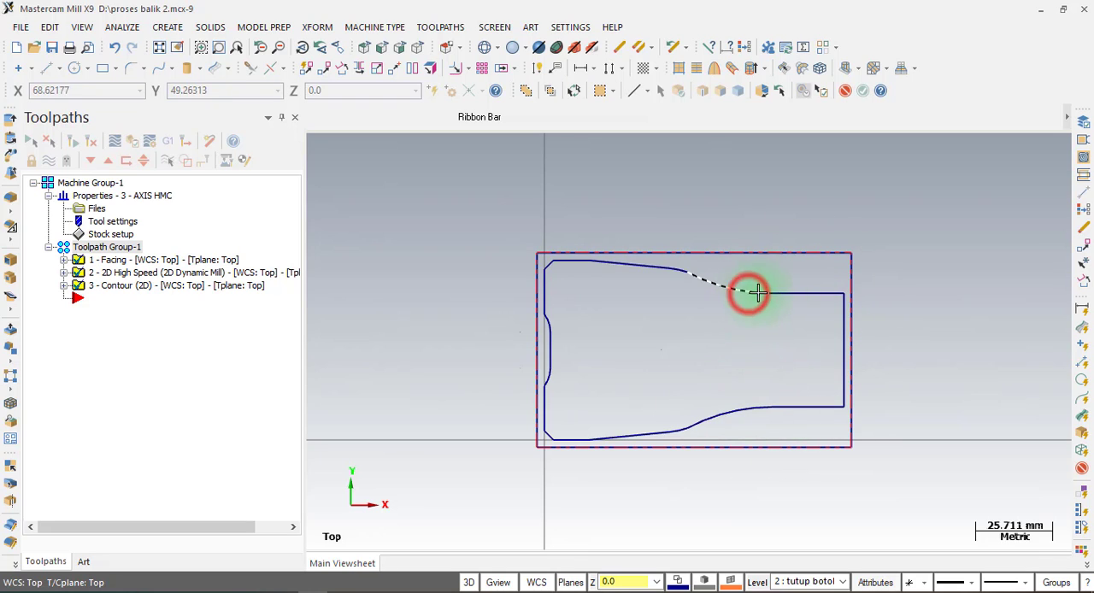
left_click(792, 292)
left_click(836, 343)
left_click(807, 406)
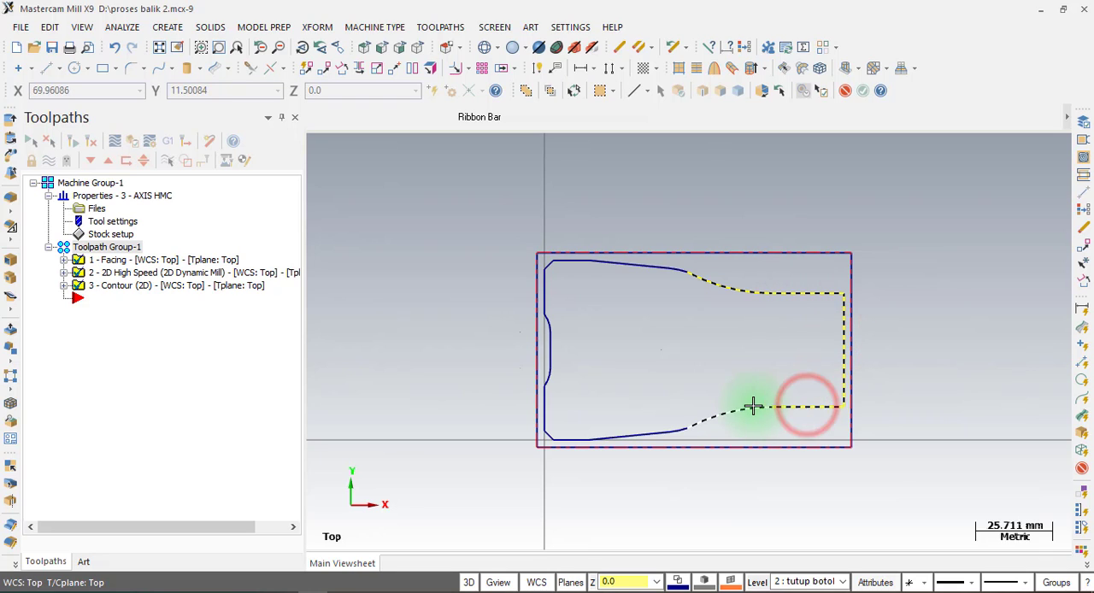
left_click(755, 406)
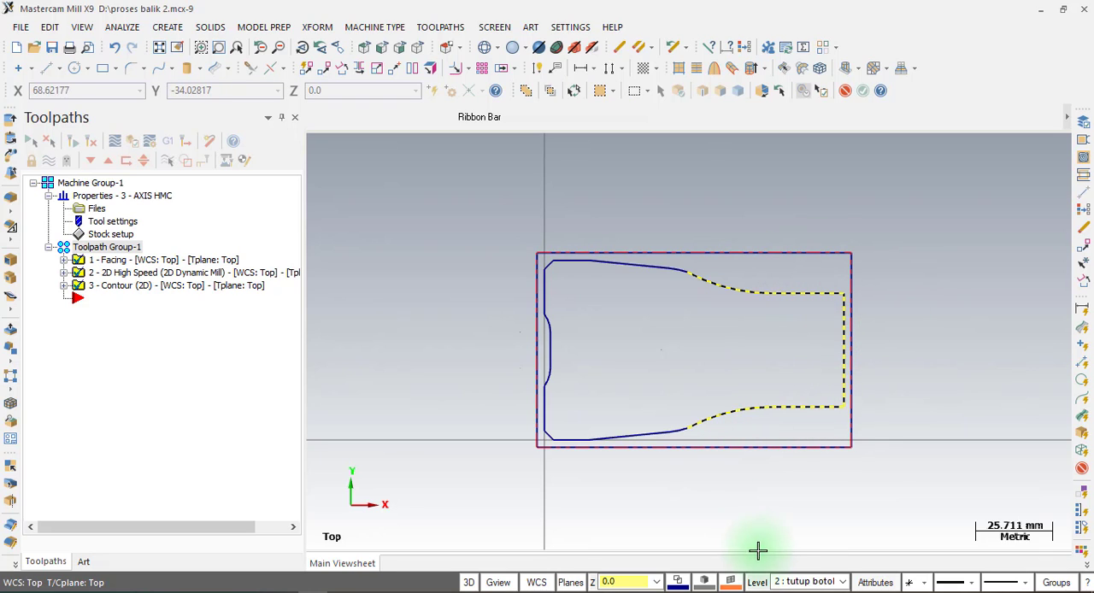
left_click(758, 582)
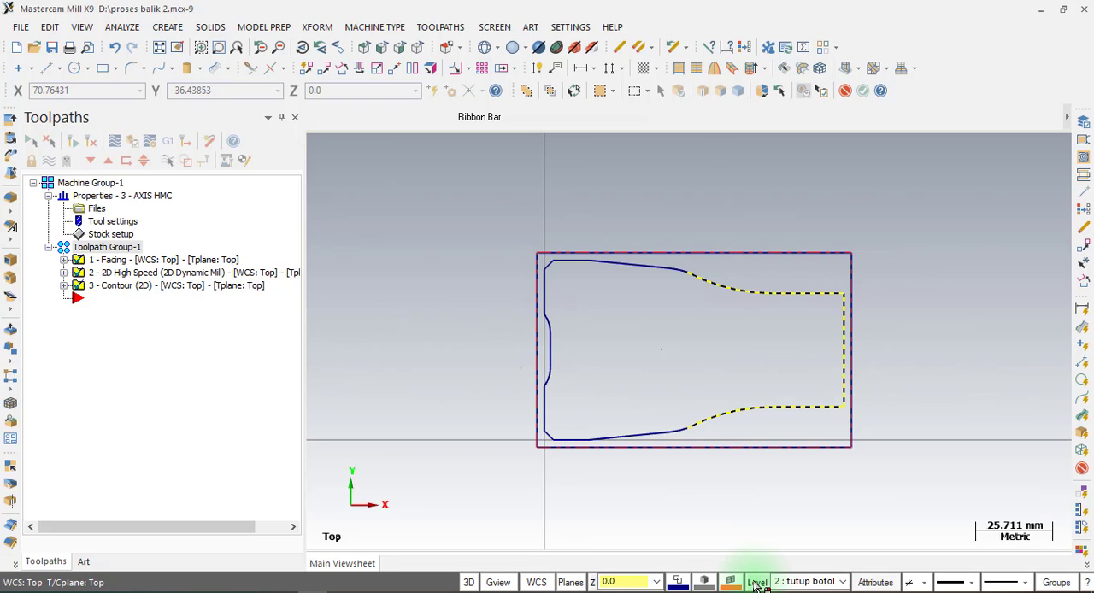
right_click(758, 584)
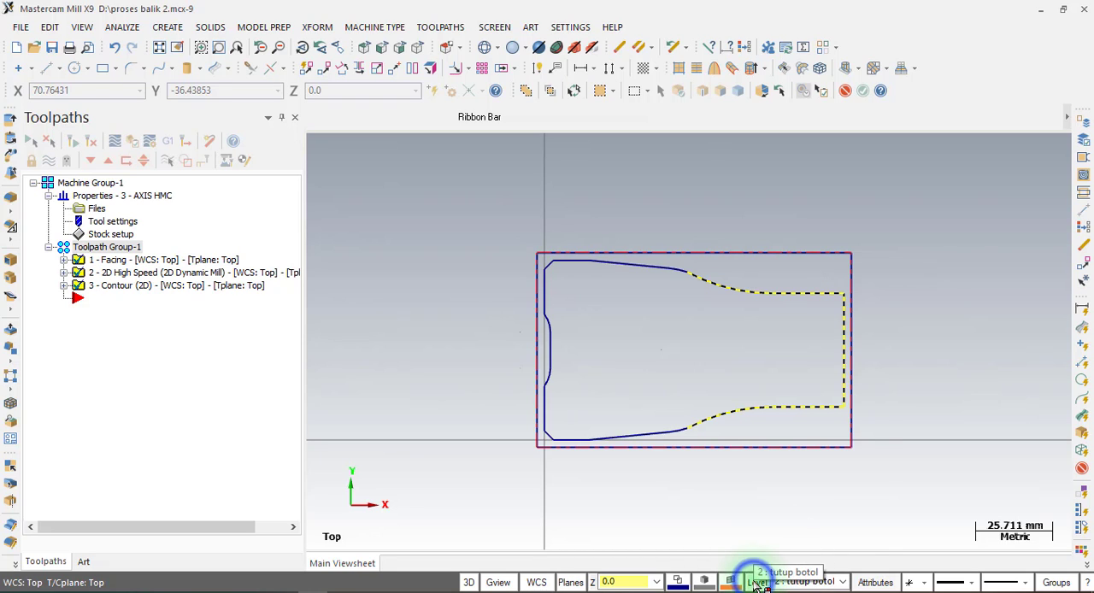
left_click(805, 368)
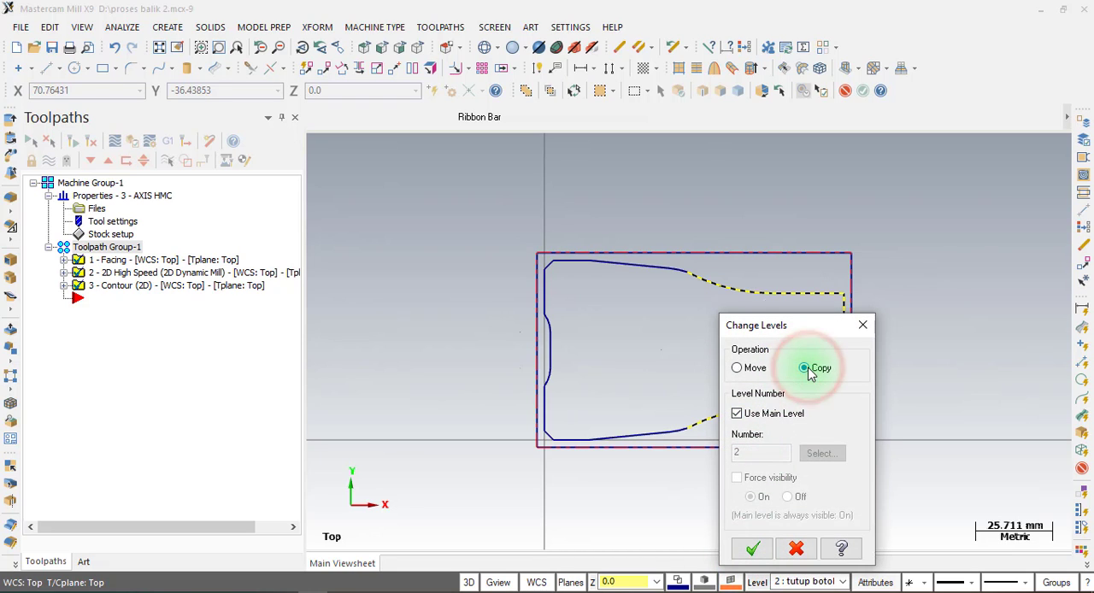
left_click(756, 423)
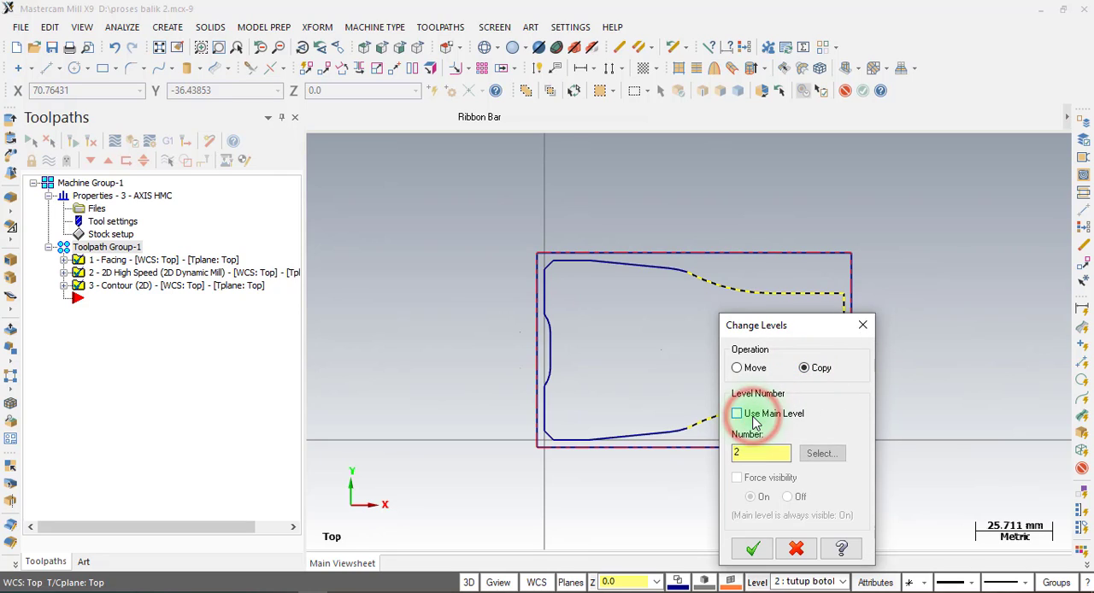
left_click(761, 451)
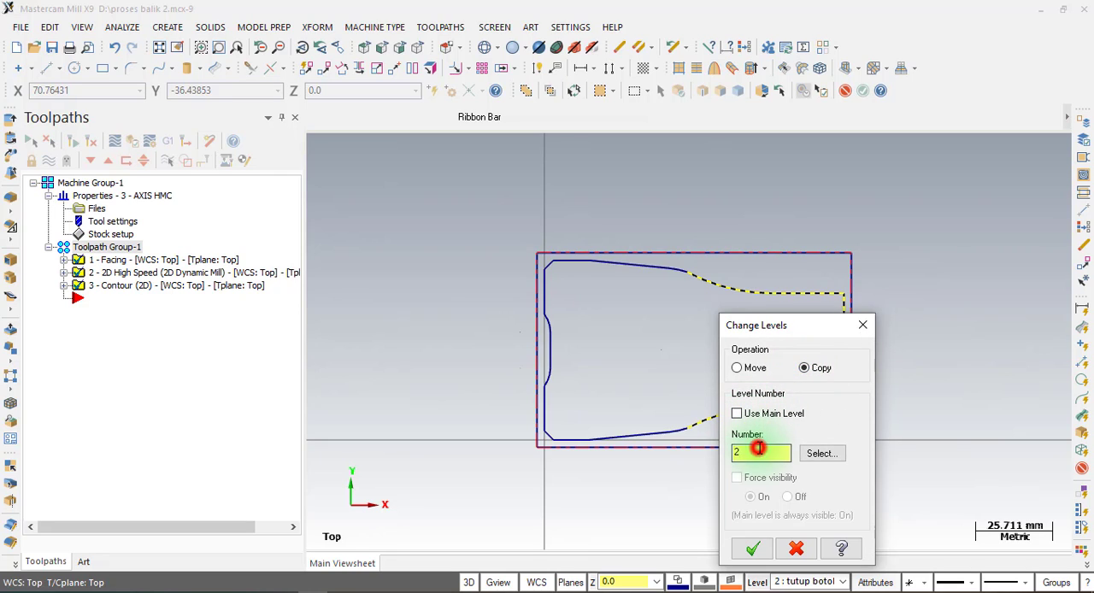
left_click_drag(760, 449, 718, 451)
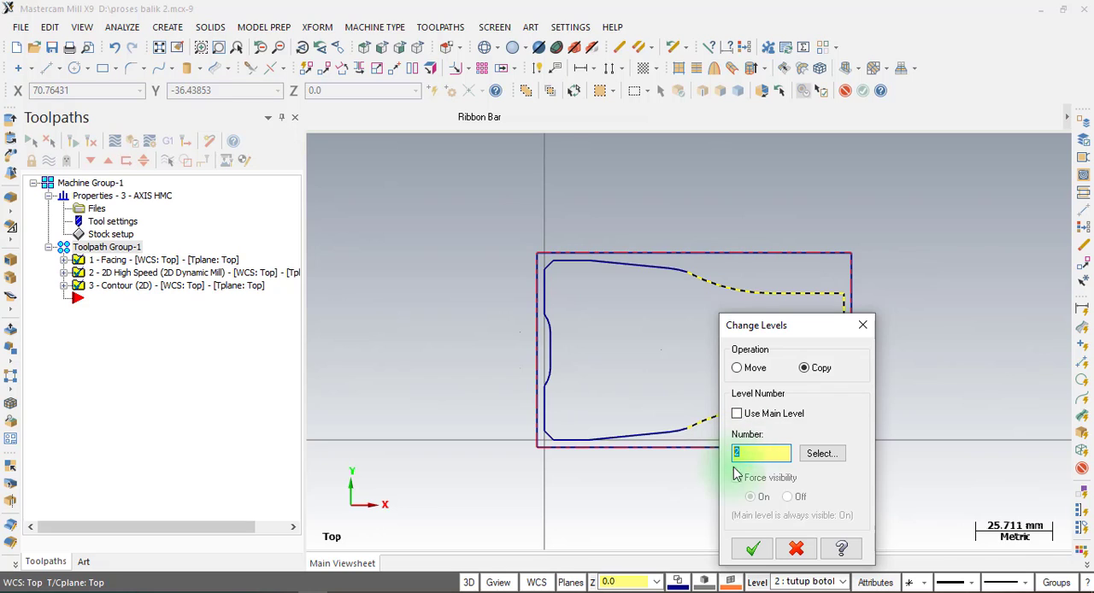
left_click(752, 550)
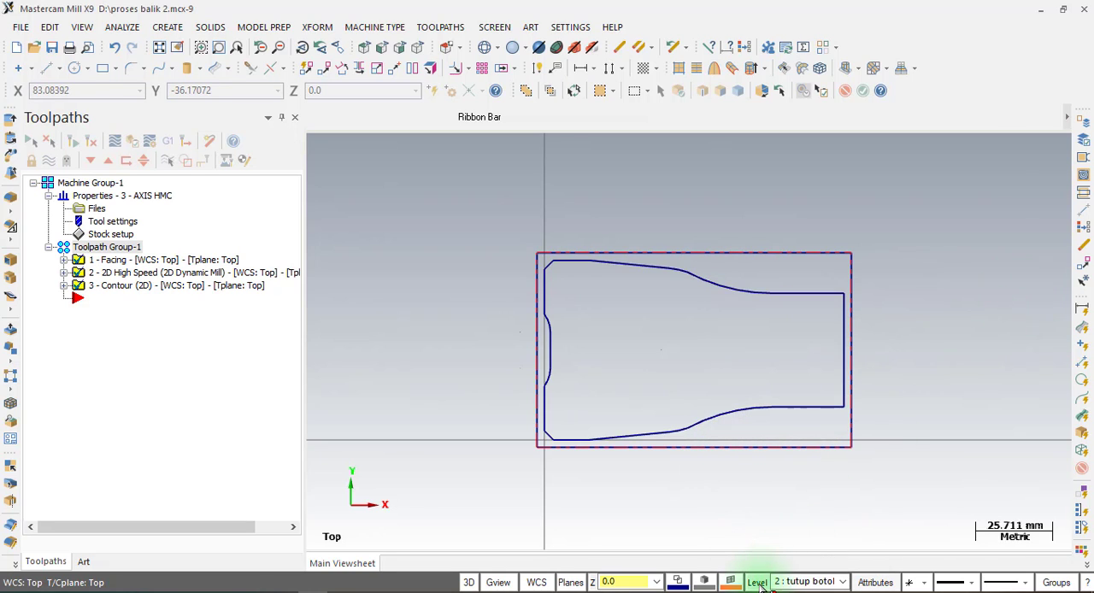
Hide level 1 "bagian luar" so that only level 2 "tutup botol" is displayed.
left_click(758, 583)
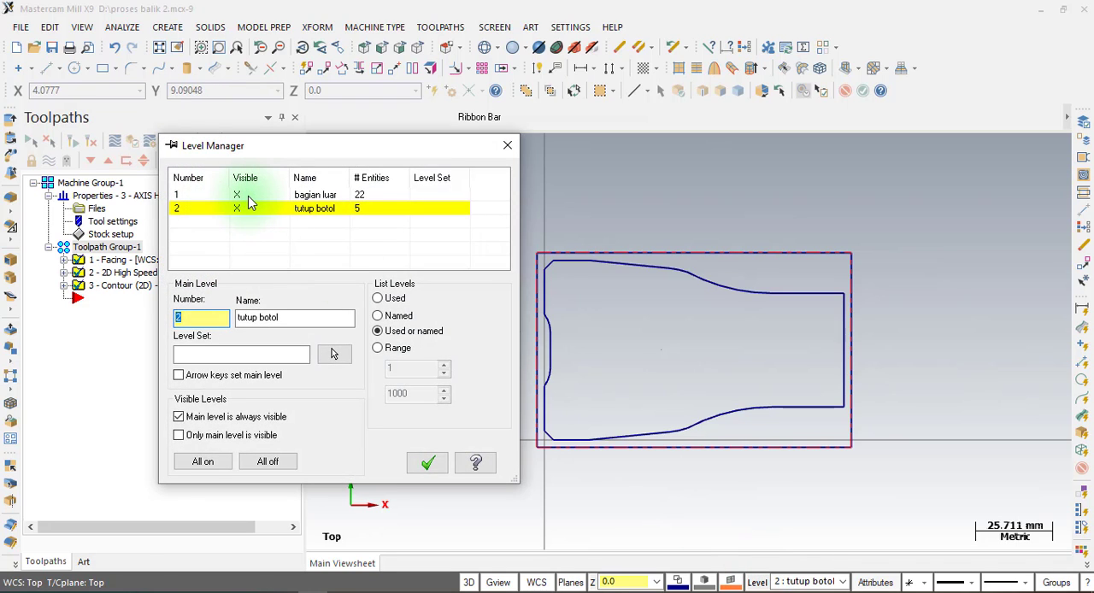
left_click(177, 214)
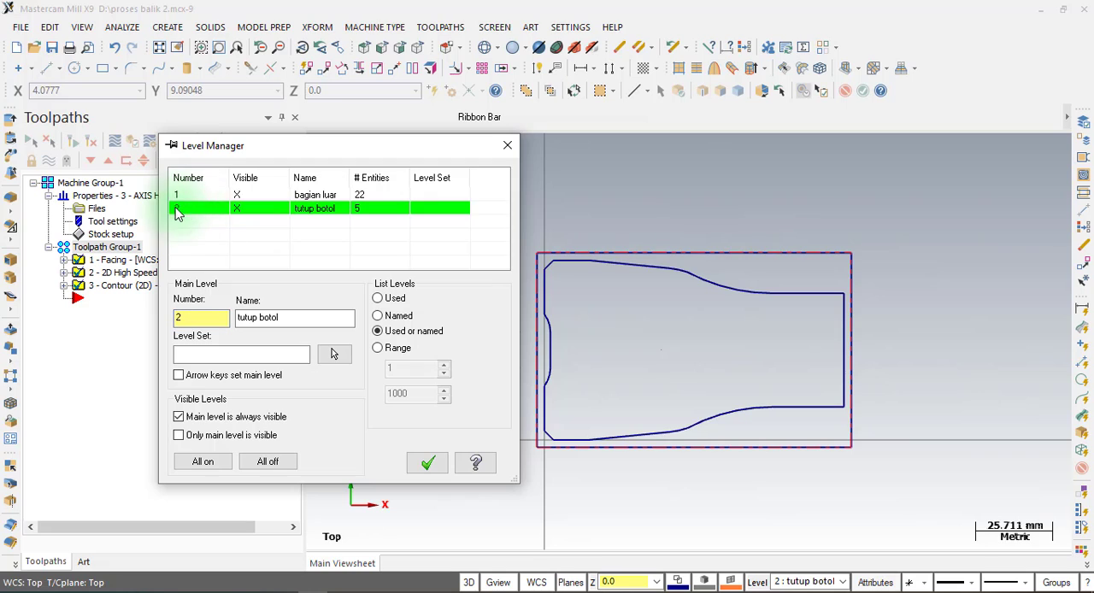
left_click(242, 194)
left_click(239, 194)
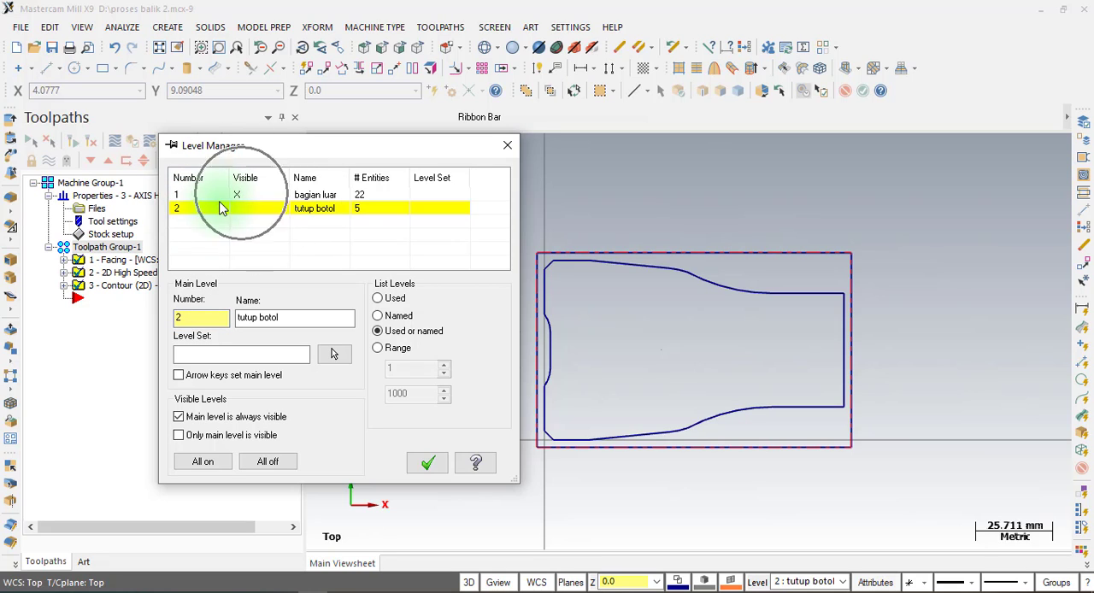
left_click(206, 208)
left_click(239, 194)
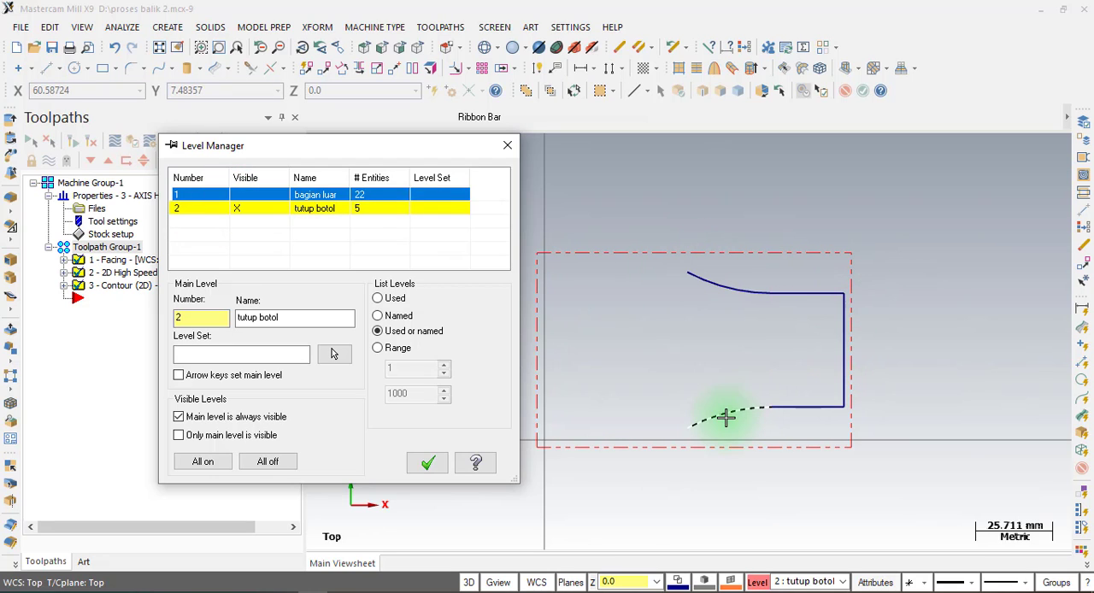
left_click(429, 464)
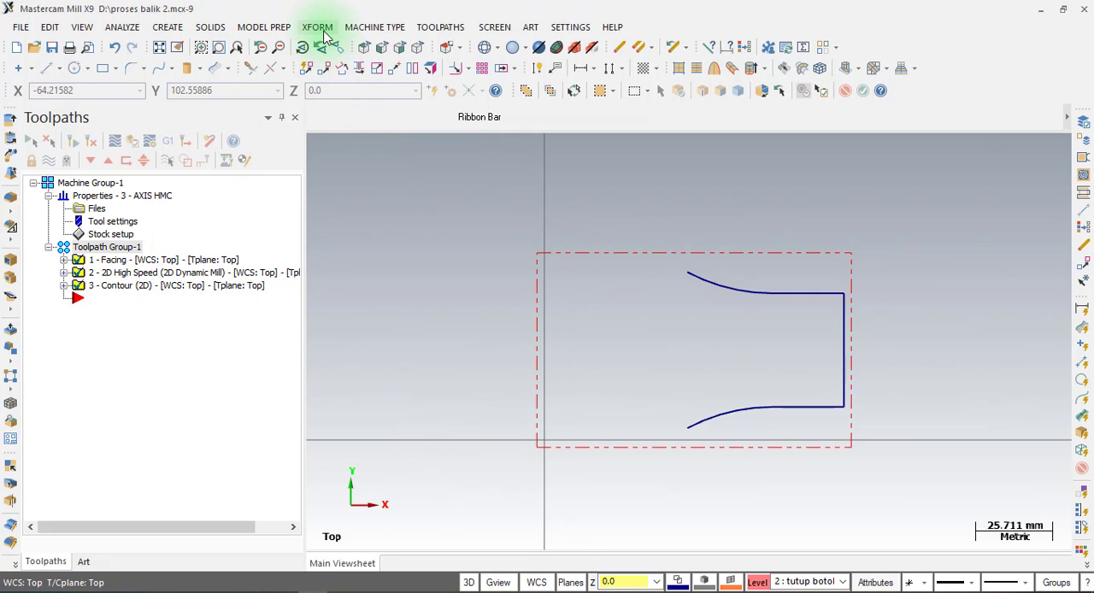
Switch to the ZsetterKotak (3).pdf drawing in Foxit PhantomPDF, examine the cap section's length dimension, and return to Mastercam.
left_click(323, 34)
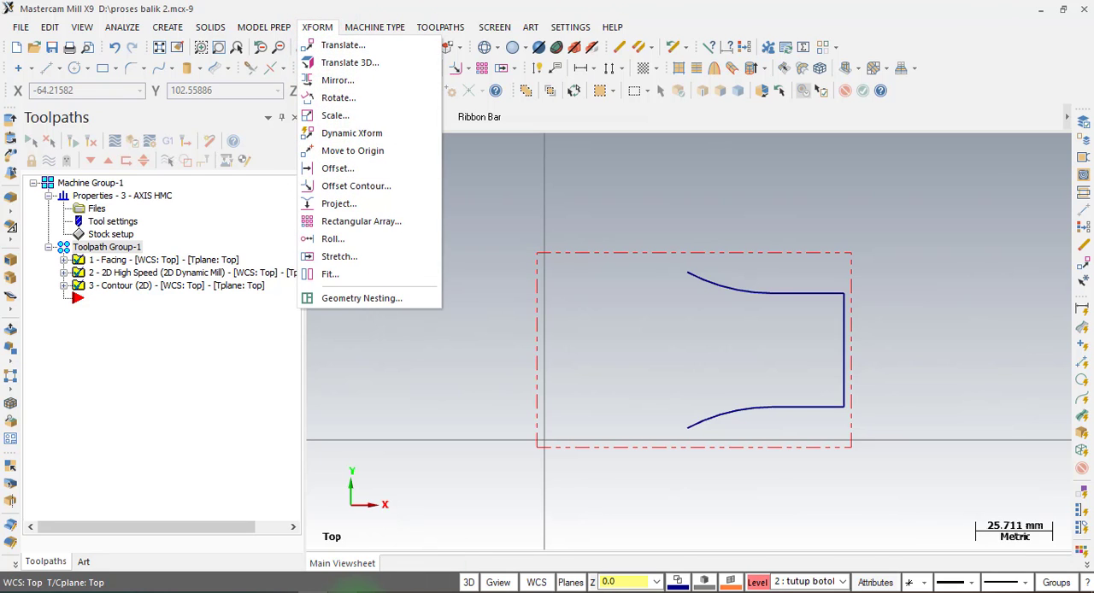
left_click(352, 592)
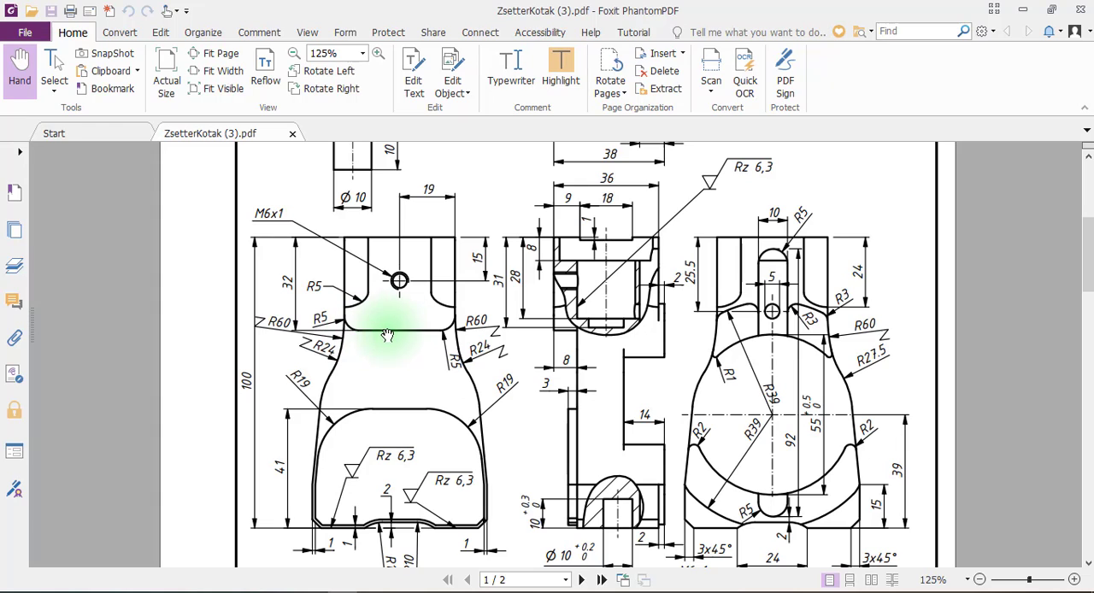
left_click(382, 244)
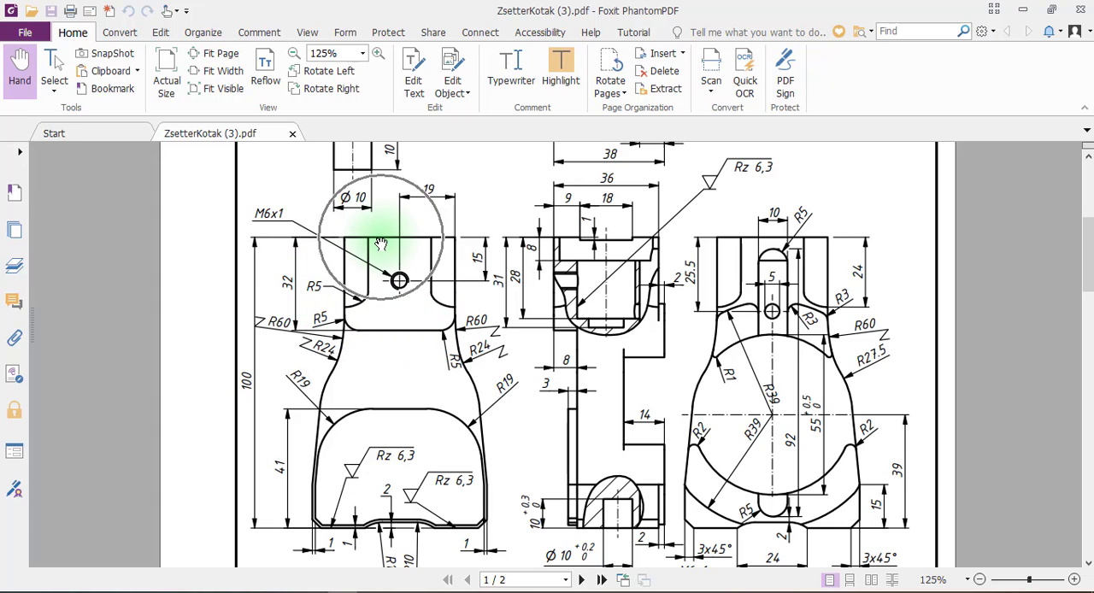
left_click(294, 298)
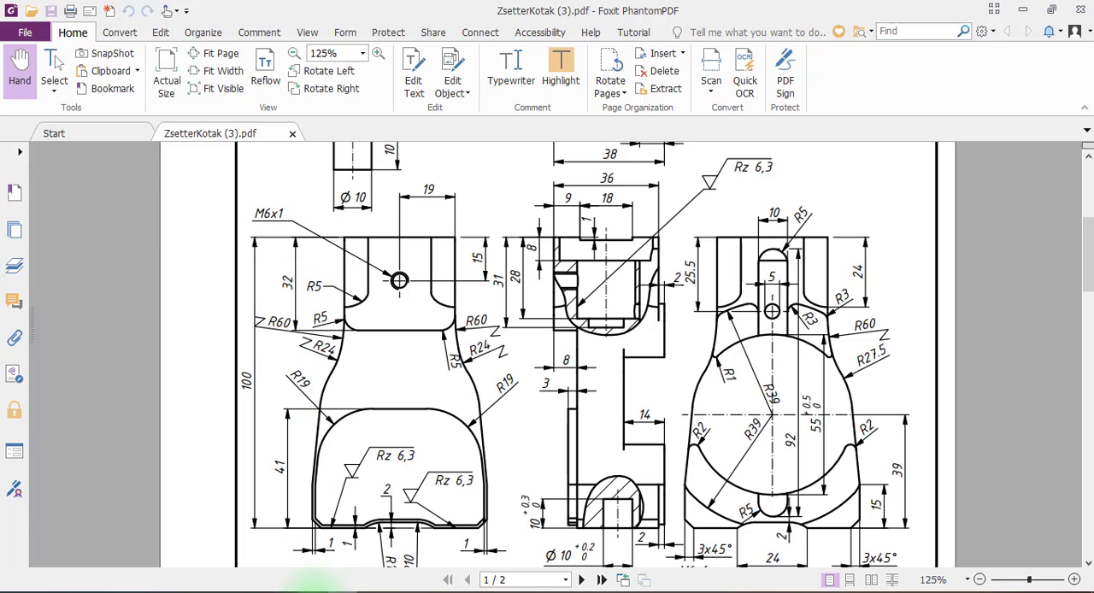
left_click(312, 591)
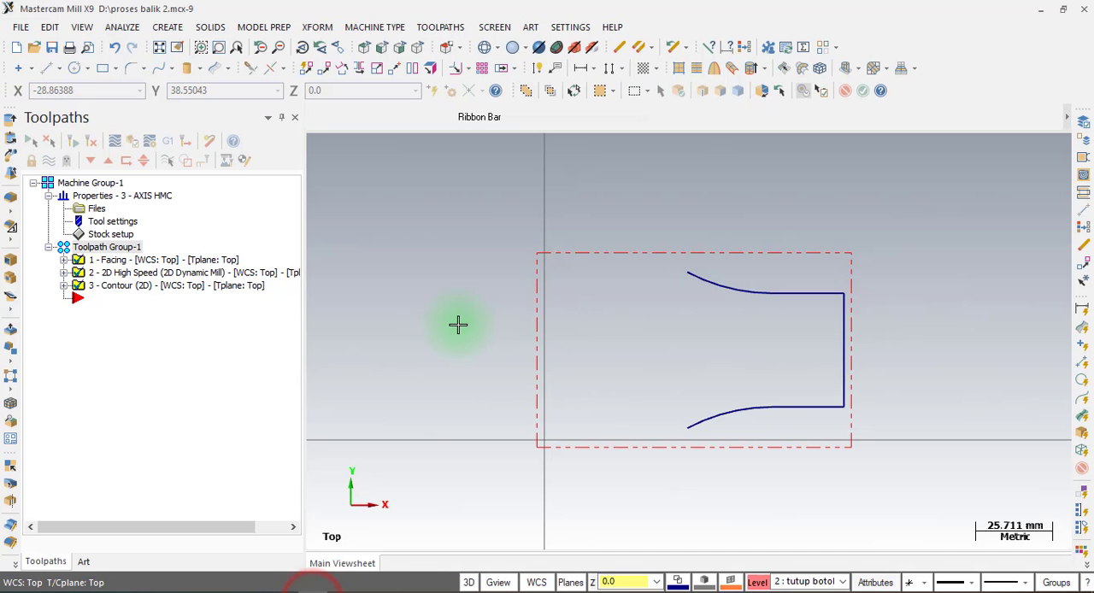
Offset a copy of the neck's vertical end line 32 mm inward, toward the curved arcs.
left_click(462, 67)
left_click(482, 102)
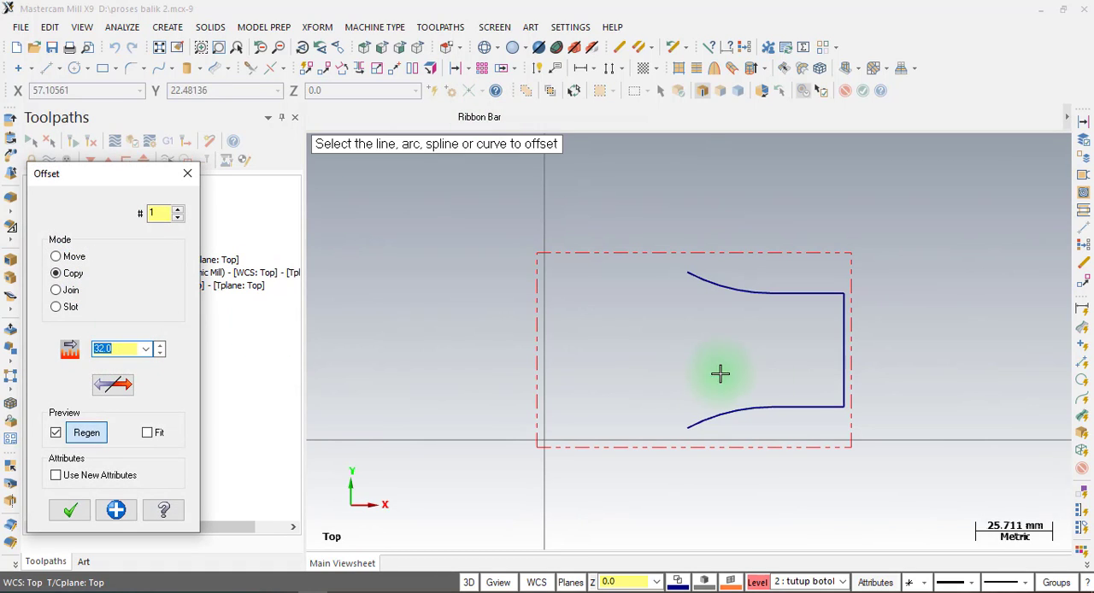
left_click(840, 343)
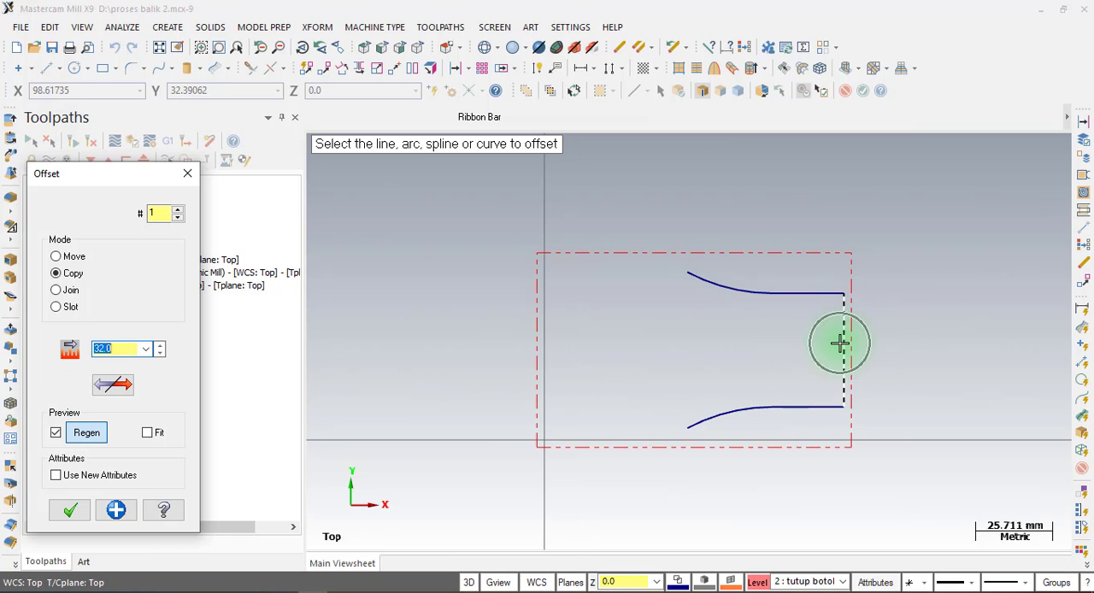
left_click(736, 346)
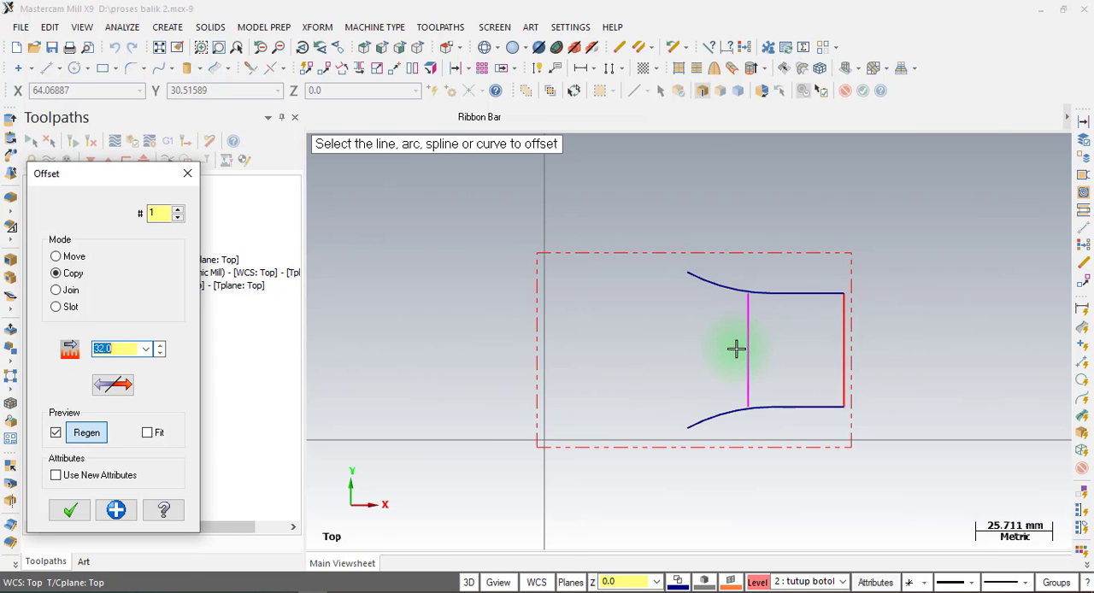
left_click(66, 510)
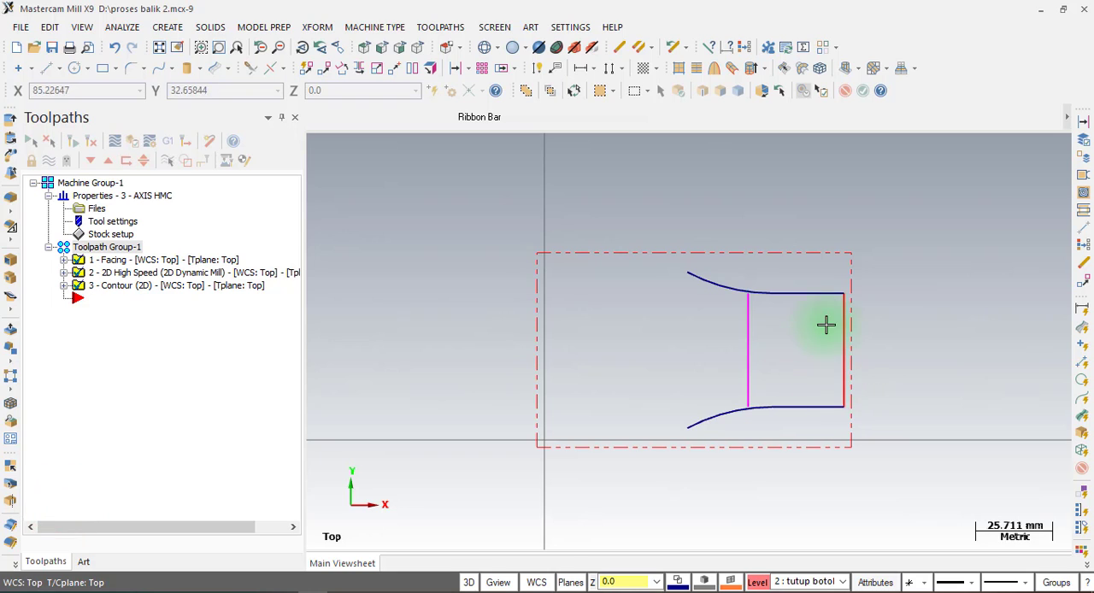
scroll(795, 304, "up", 1)
scroll(795, 303, "up", 1)
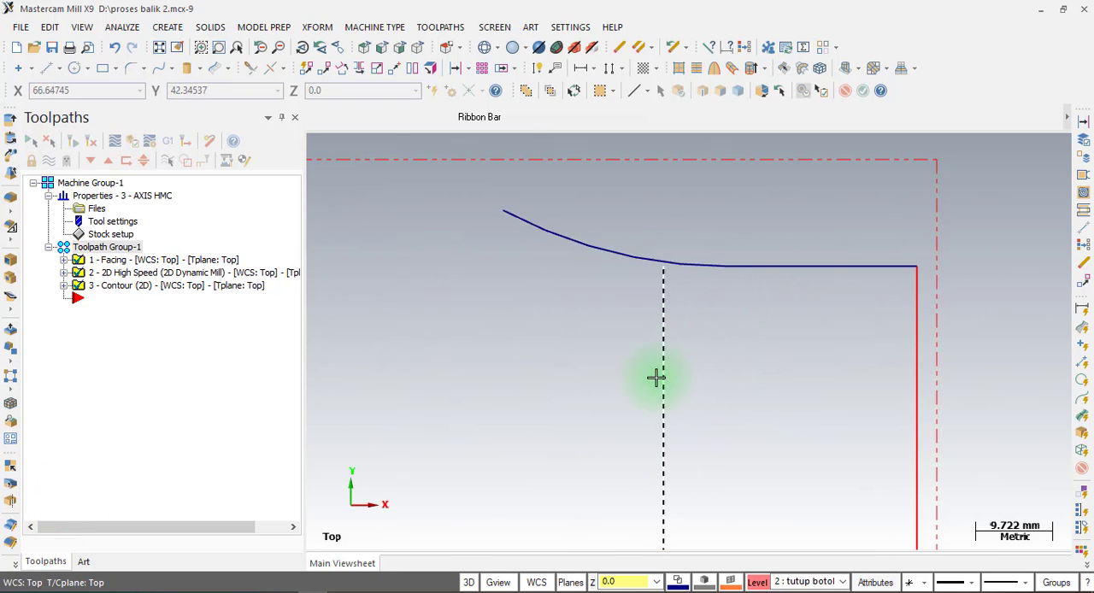
scroll(635, 231, "down", 2)
scroll(637, 257, "down", 1)
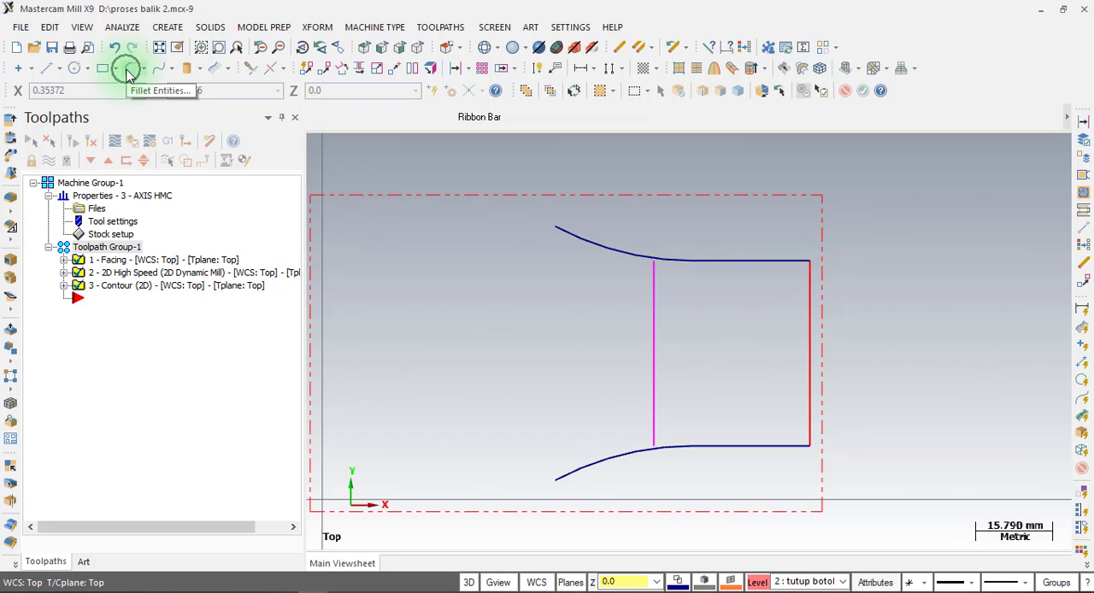
Check the corner radius in the PDF drawing, then fillet the offset line and the upper arc with a 5 mm Normal fillet.
left_click(168, 27)
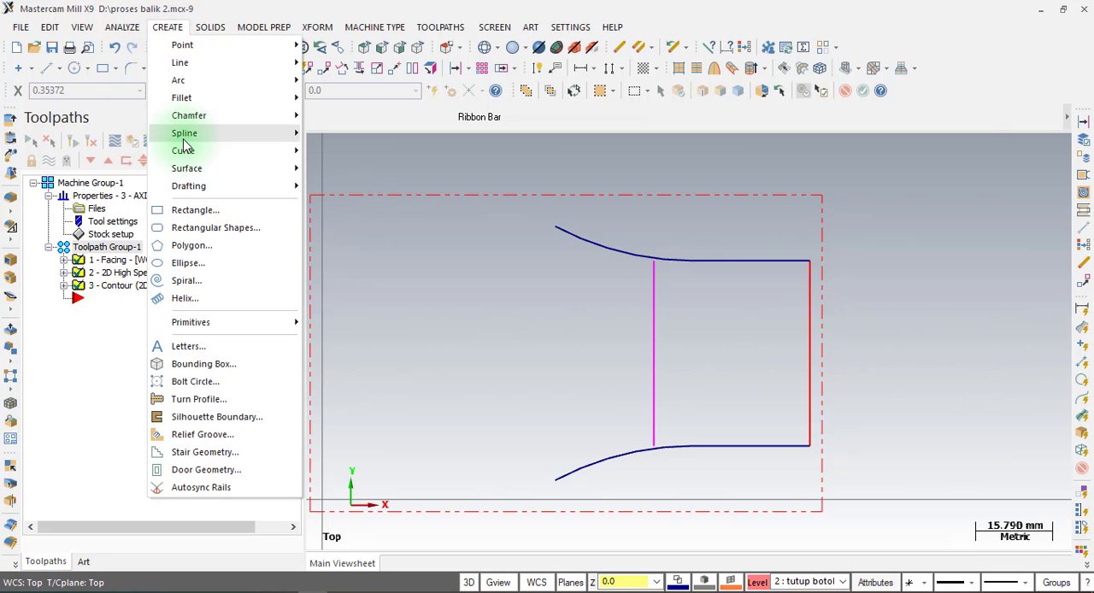
mouse_move(202, 97)
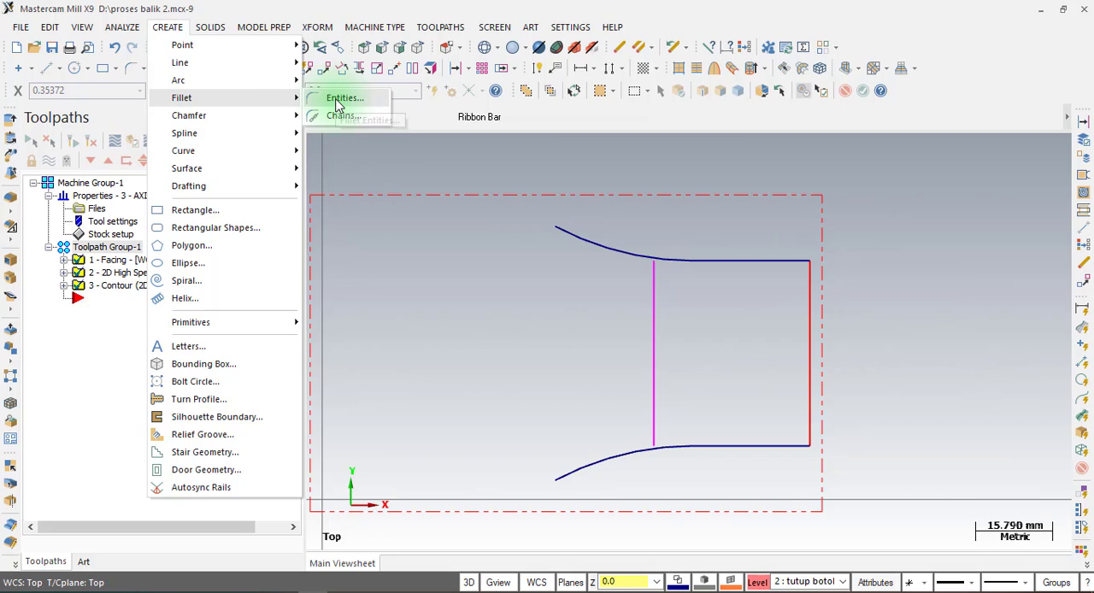
left_click(338, 103)
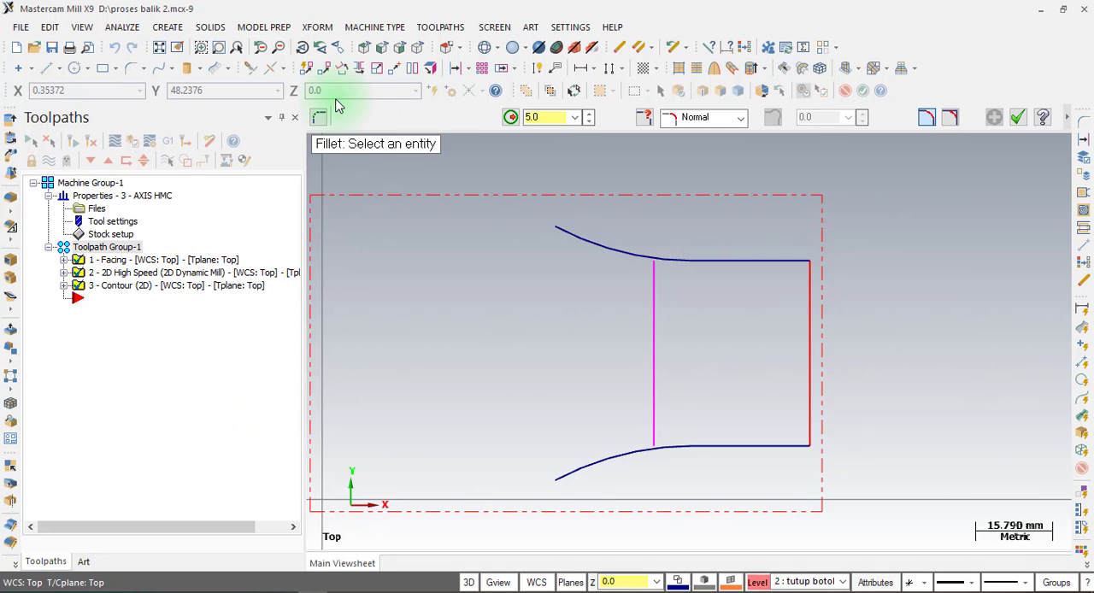
left_click(539, 116)
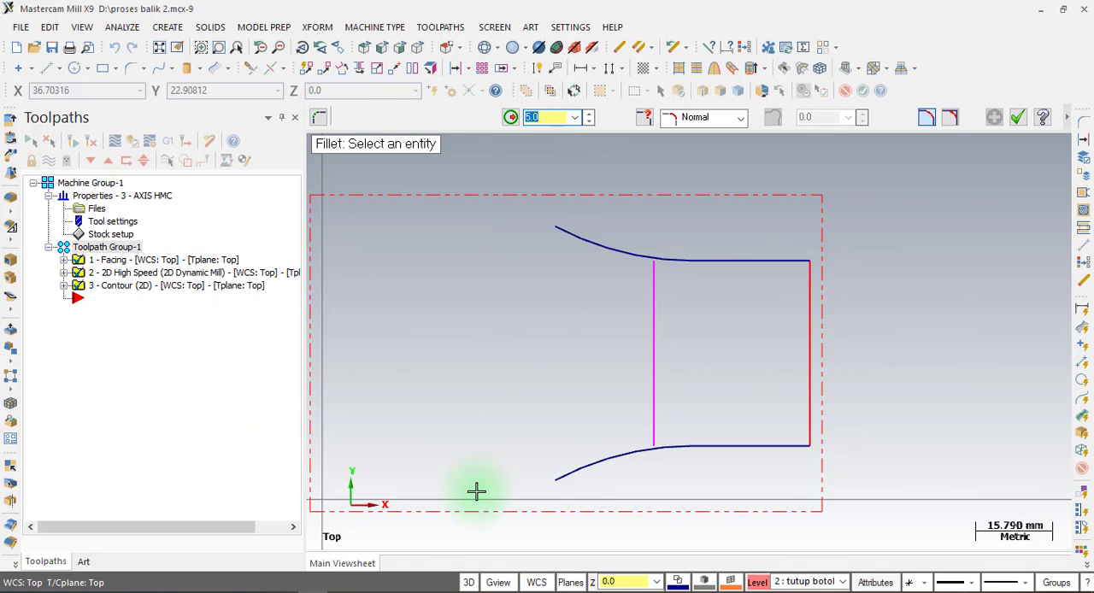
left_click(344, 591)
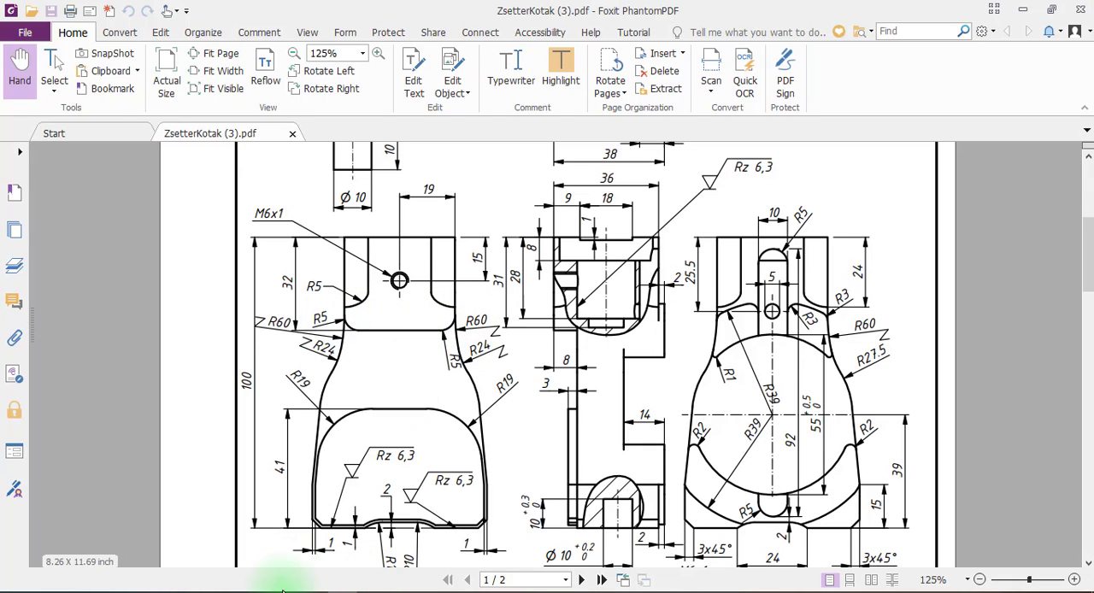
left_click(316, 592)
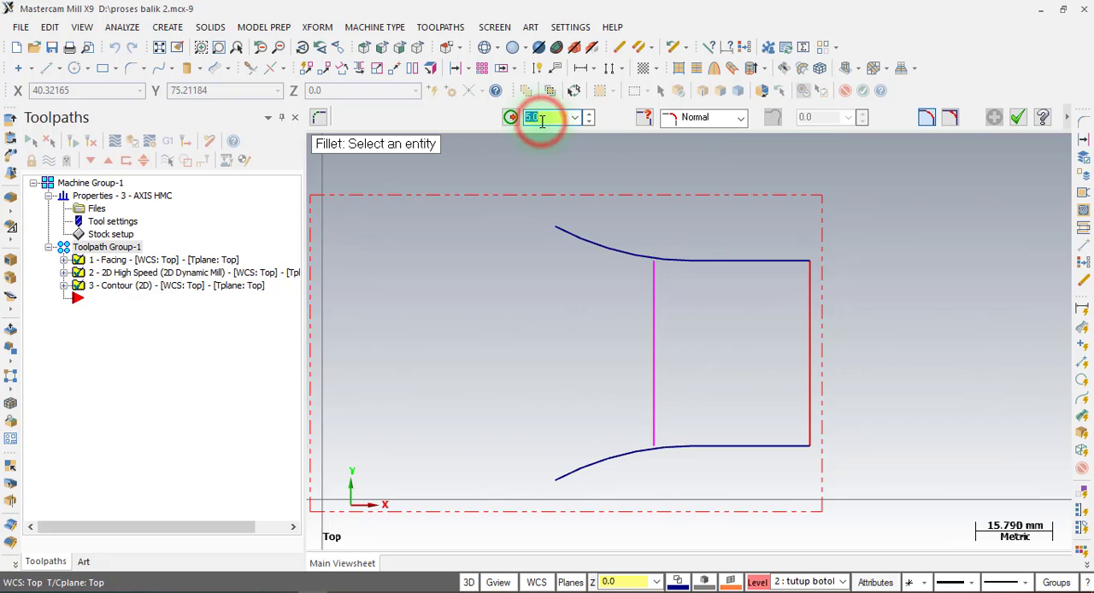
scroll(691, 259, "up", 5)
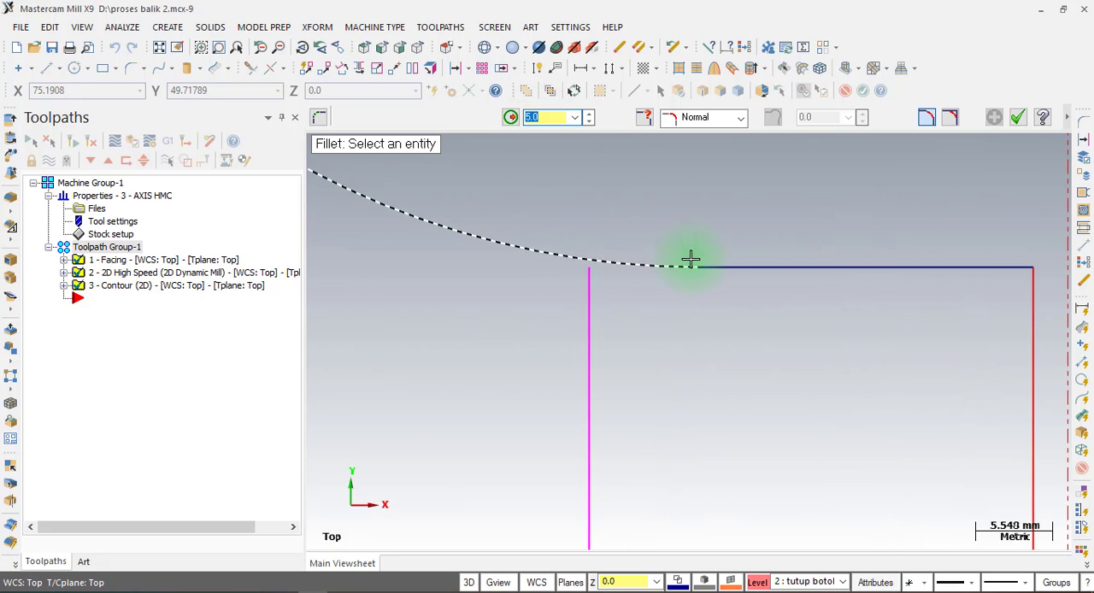
left_click(590, 372)
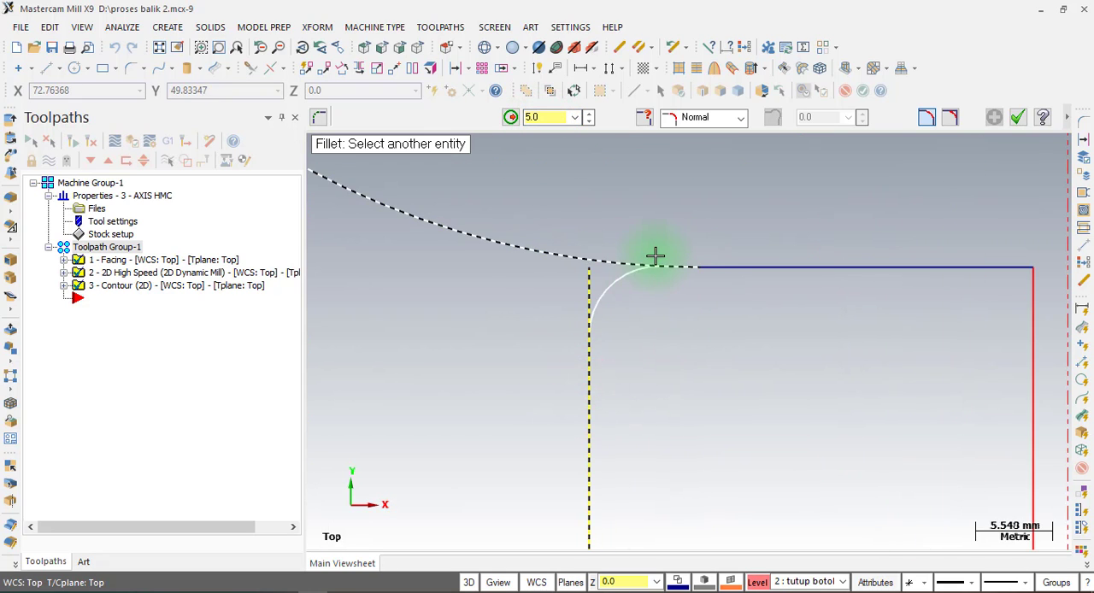
left_click(655, 254)
scroll(653, 178, "down", 1)
scroll(654, 177, "down", 2)
scroll(630, 506, "up", 1)
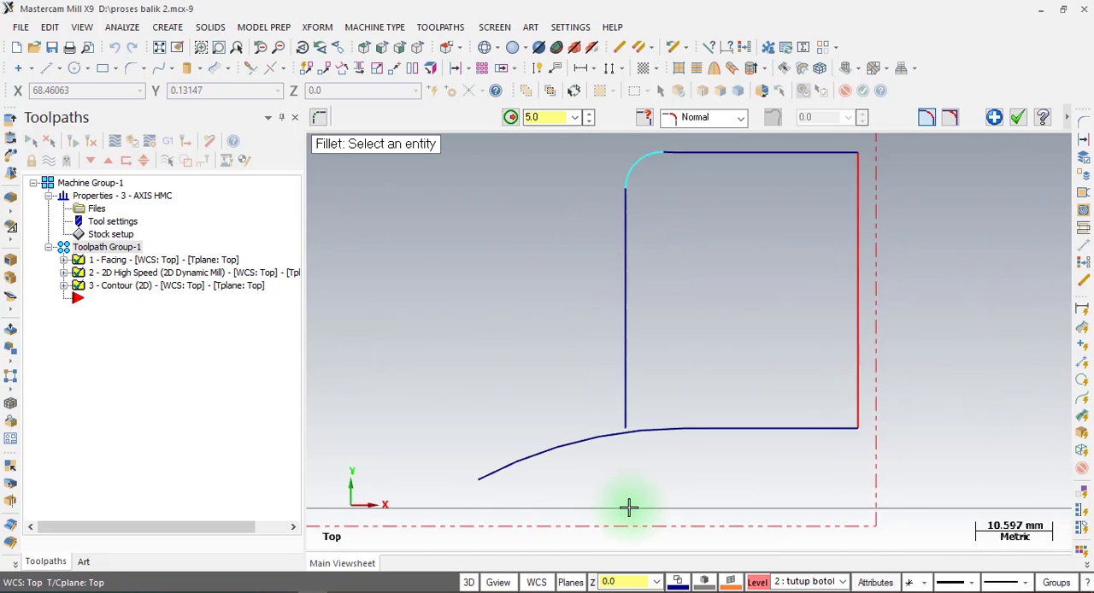
Fillet the corner between the offset vertical line and the lower arc with a 5 mm radius.
scroll(684, 420, "up", 3)
left_click(687, 392)
left_click(623, 294)
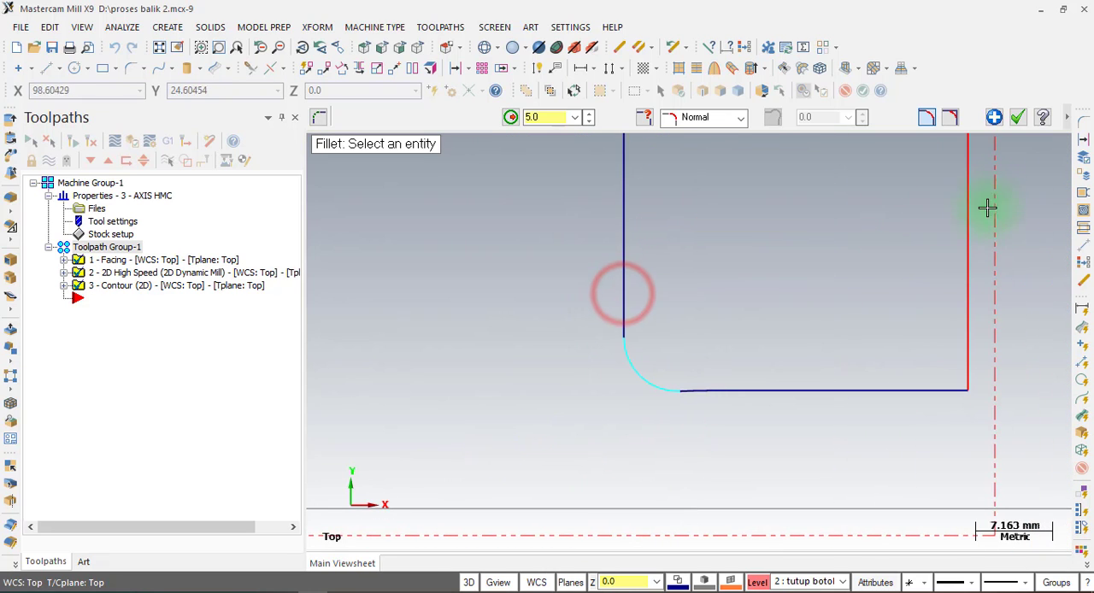
left_click(1017, 117)
Offset the cap's outer vertical end line 5 mm outward past the stock edge, using Move mode.
scroll(460, 482, "down", 3)
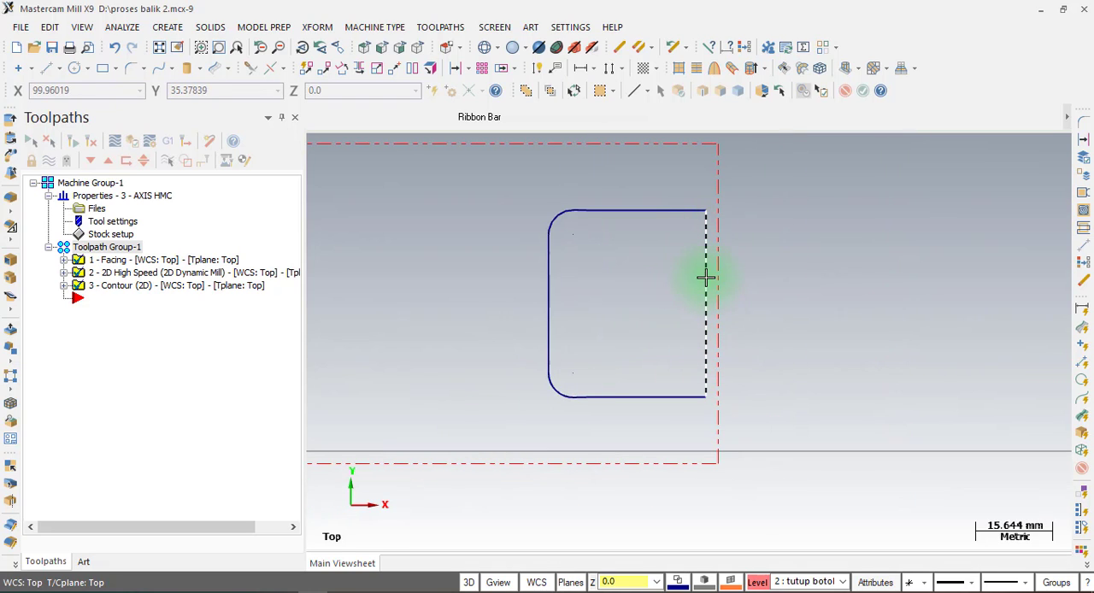
left_click(707, 275)
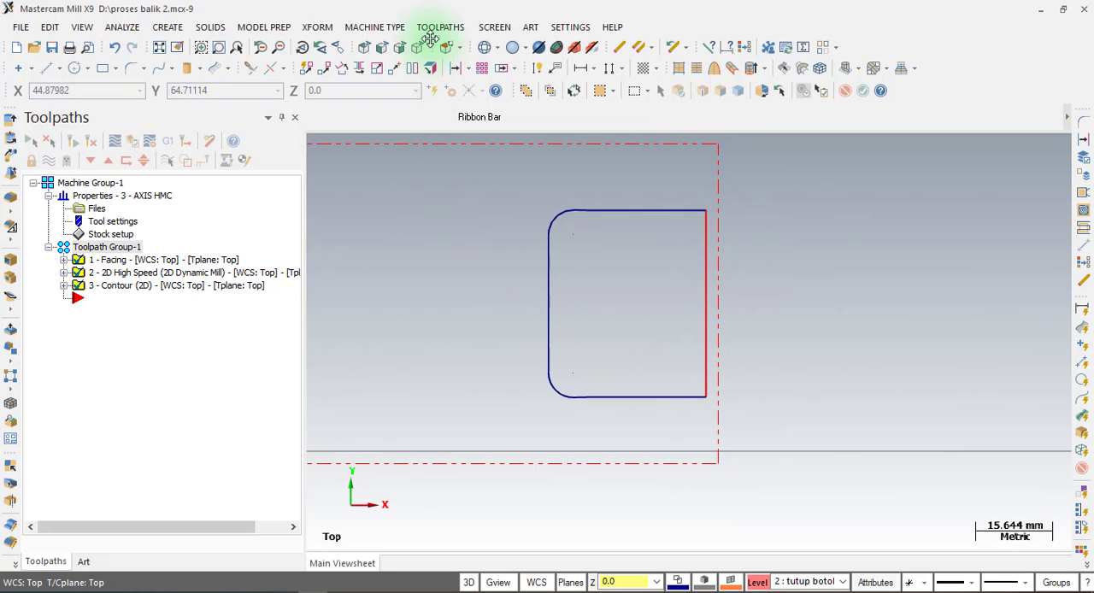
left_click(321, 28)
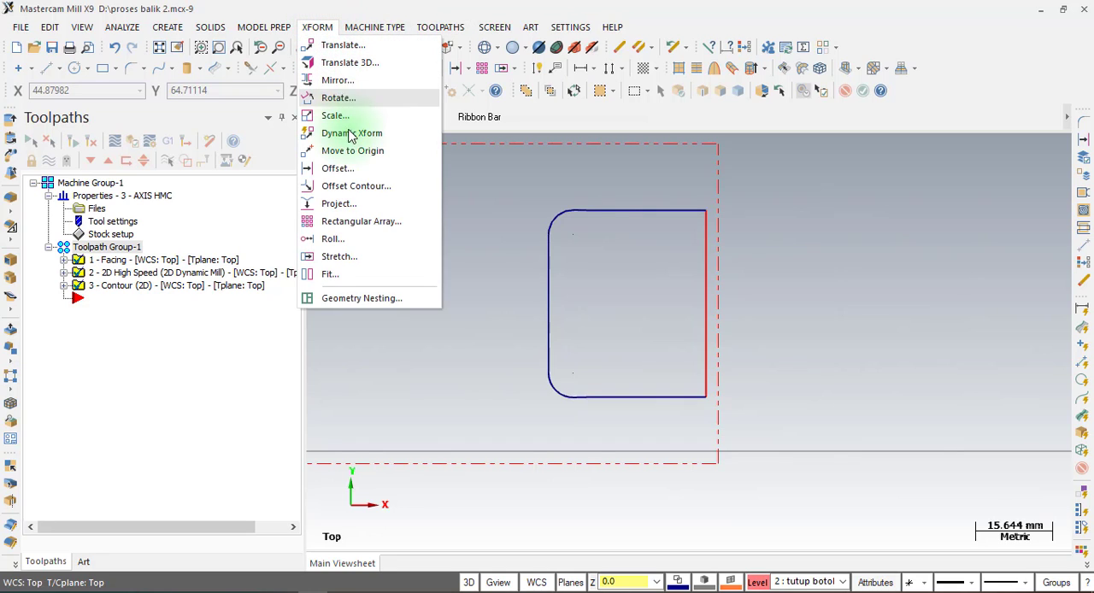
left_click(348, 169)
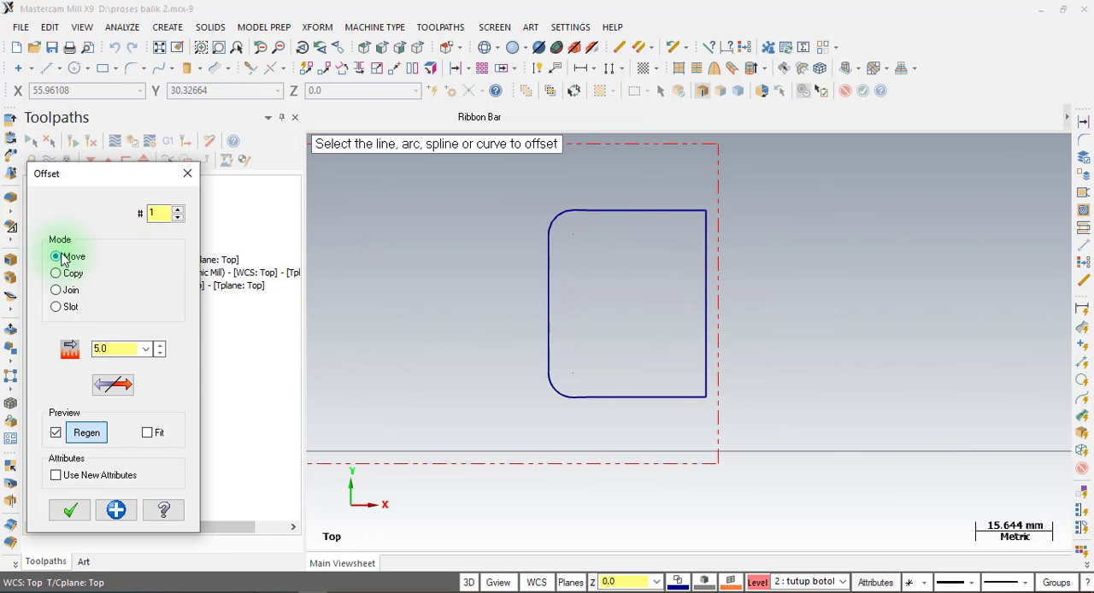
left_click(713, 329)
left_click(792, 328)
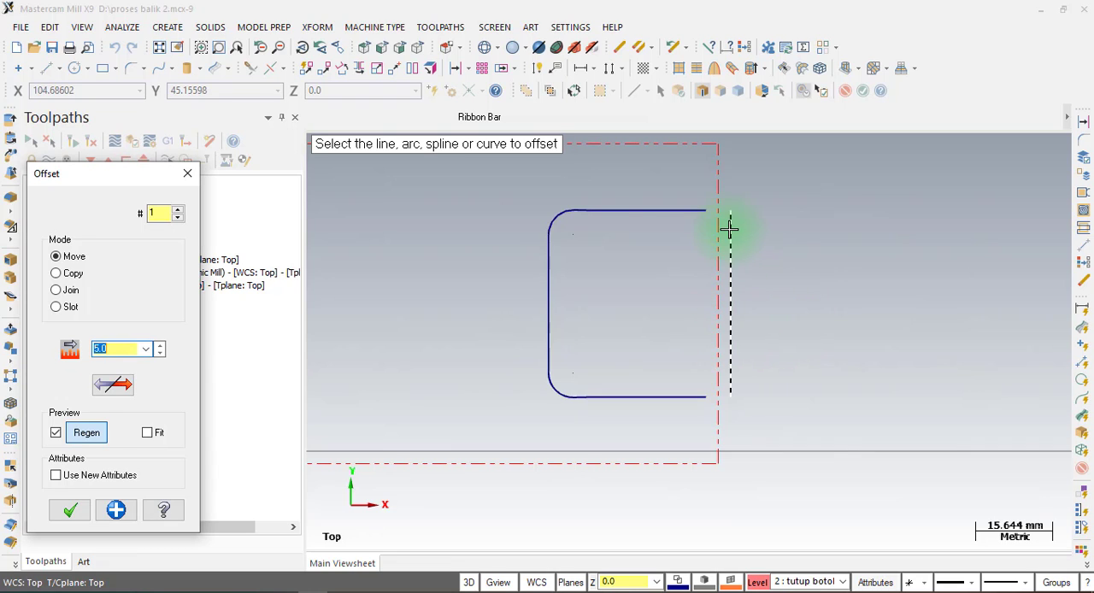
scroll(729, 229, "up", 3)
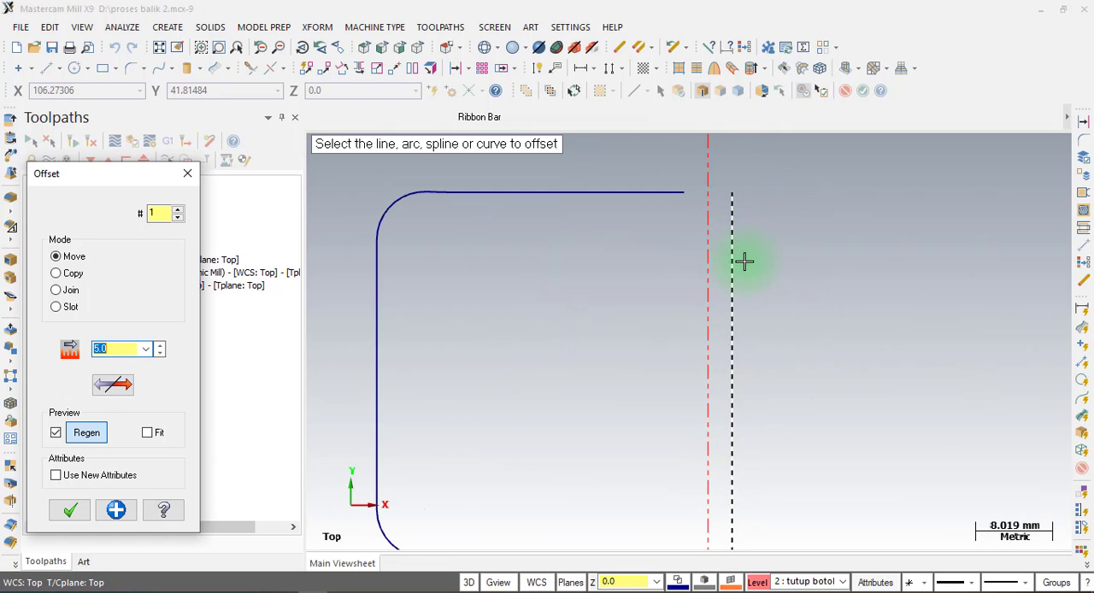
scroll(750, 211, "down", 2)
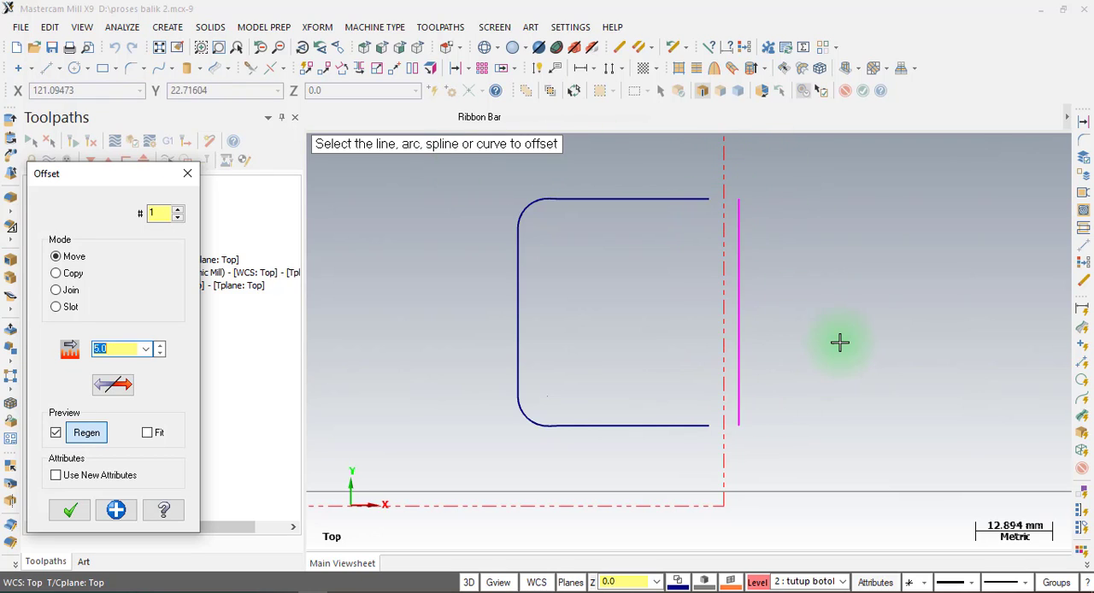
left_click(69, 511)
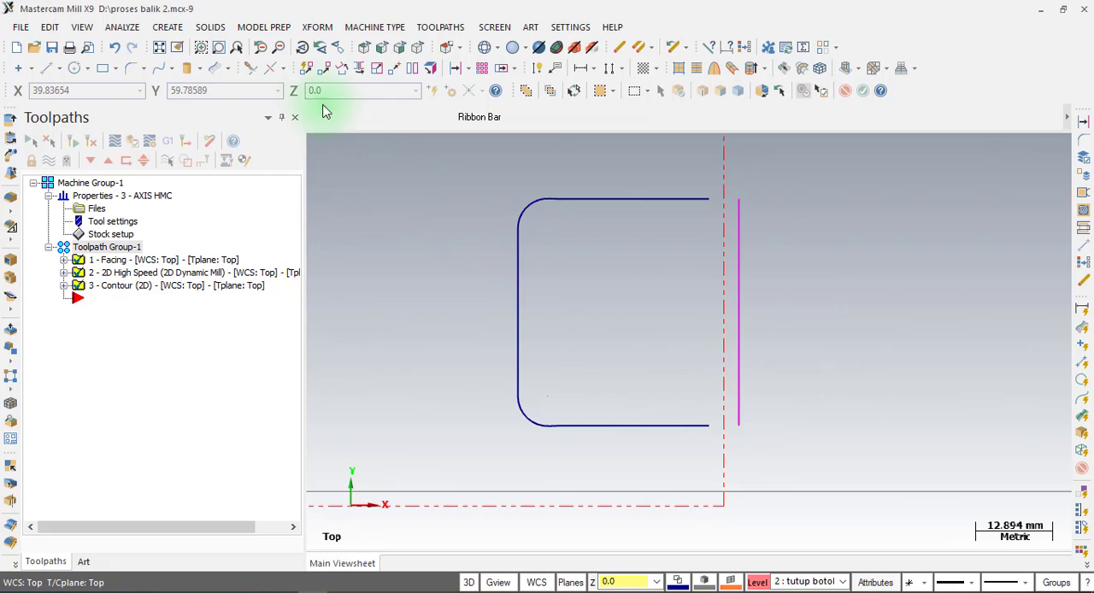
Extend the cap's upper and lower horizontal lines to meet the moved end line with two-entity trimming, closing the outline.
left_click(253, 75)
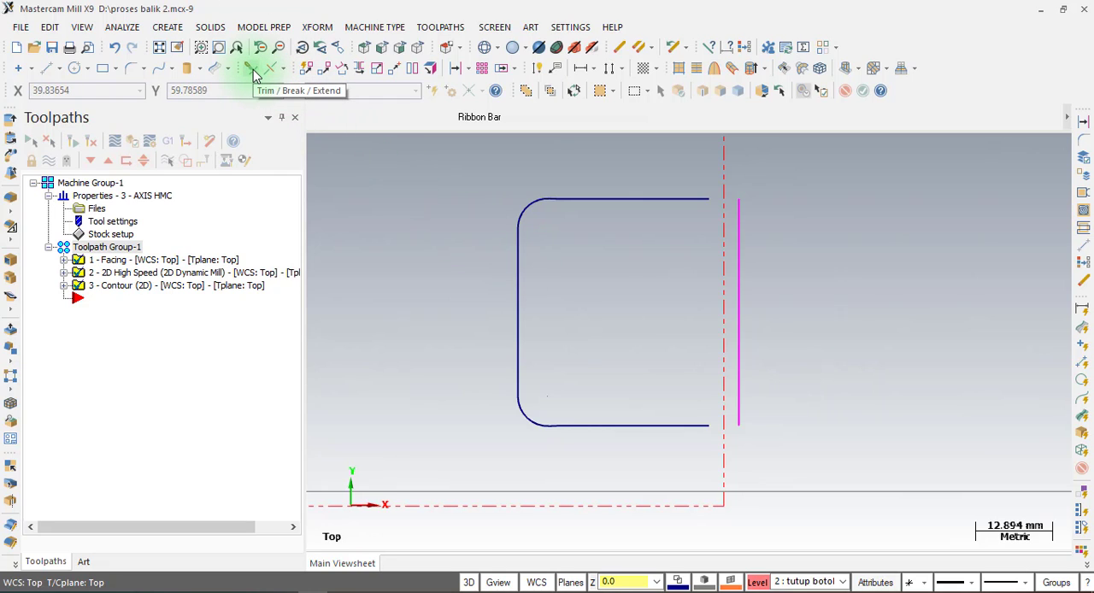
left_click(49, 27)
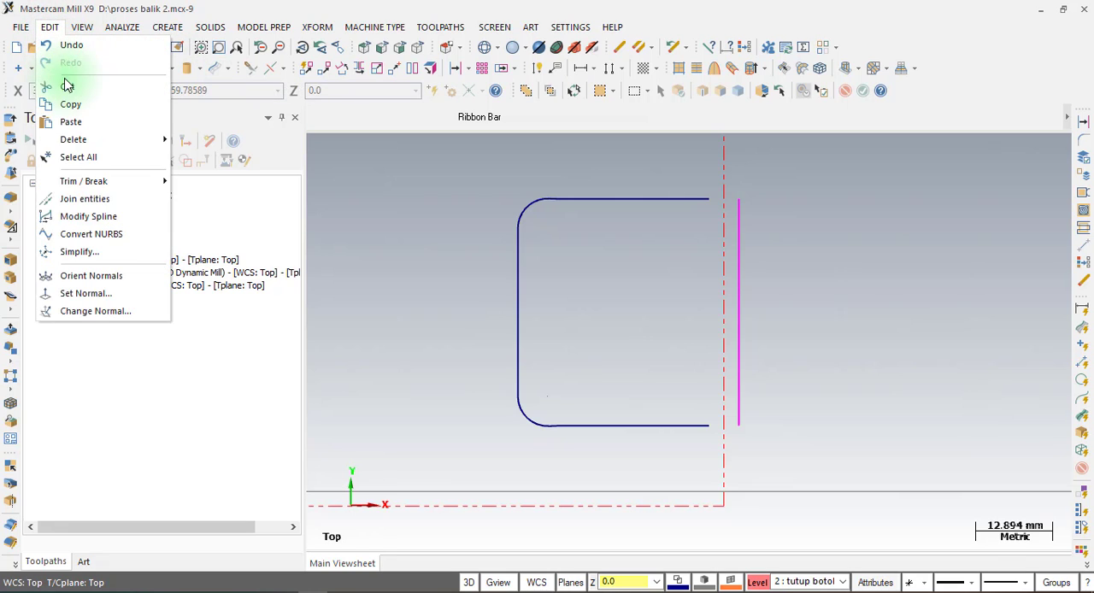
mouse_move(141, 181)
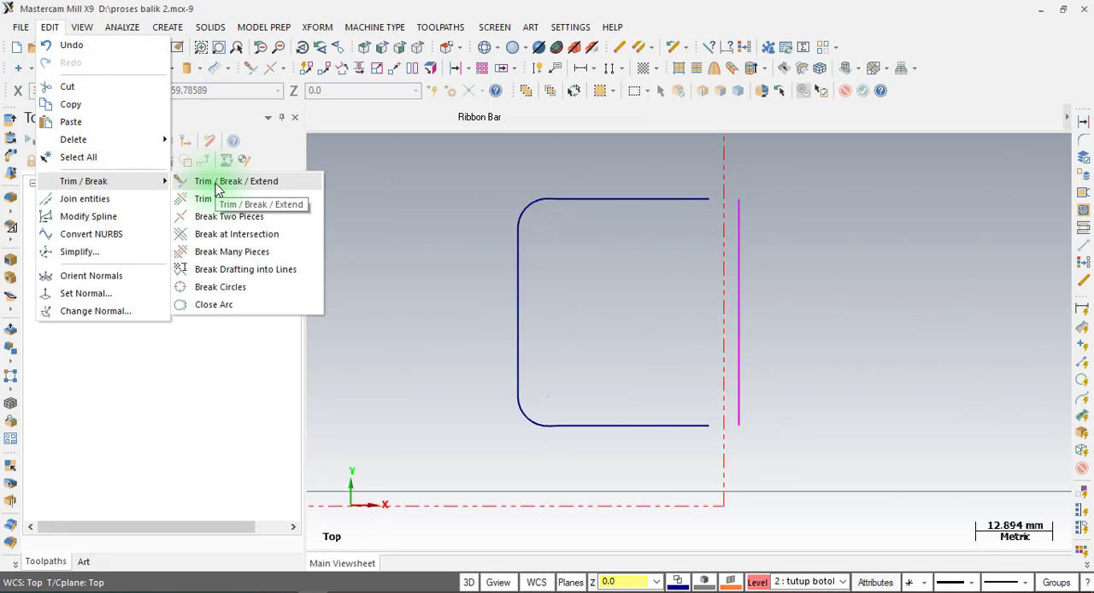
left_click(217, 189)
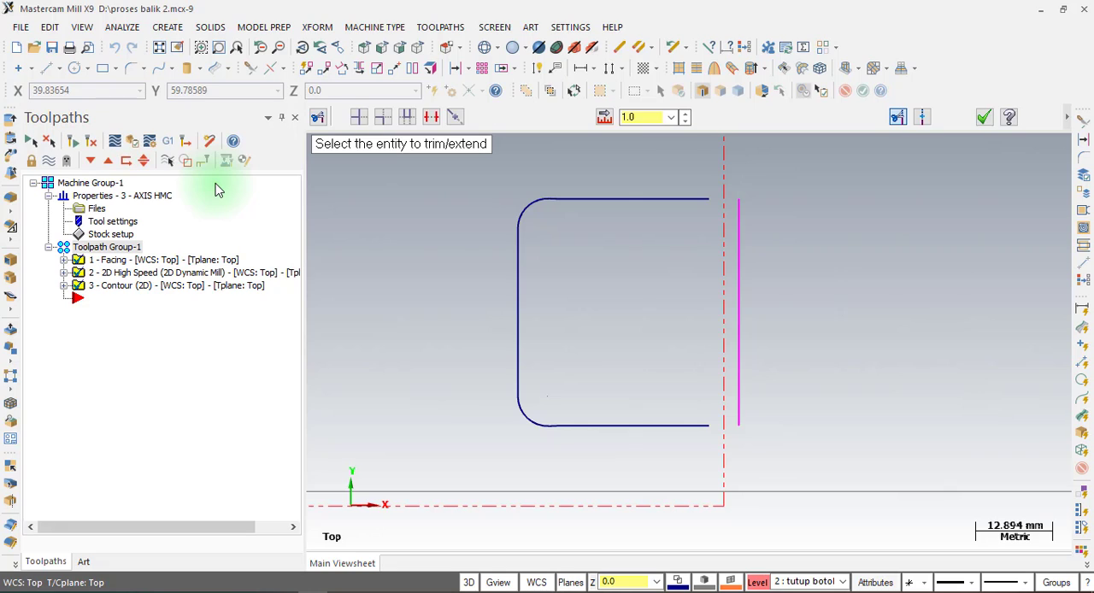
left_click(382, 118)
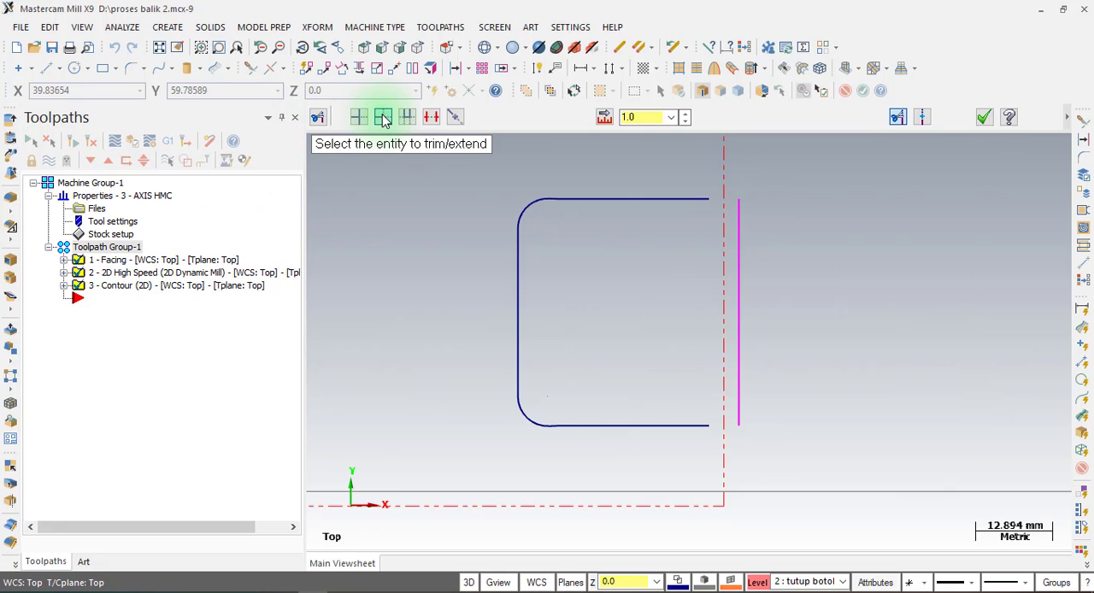
left_click(659, 199)
left_click(738, 283)
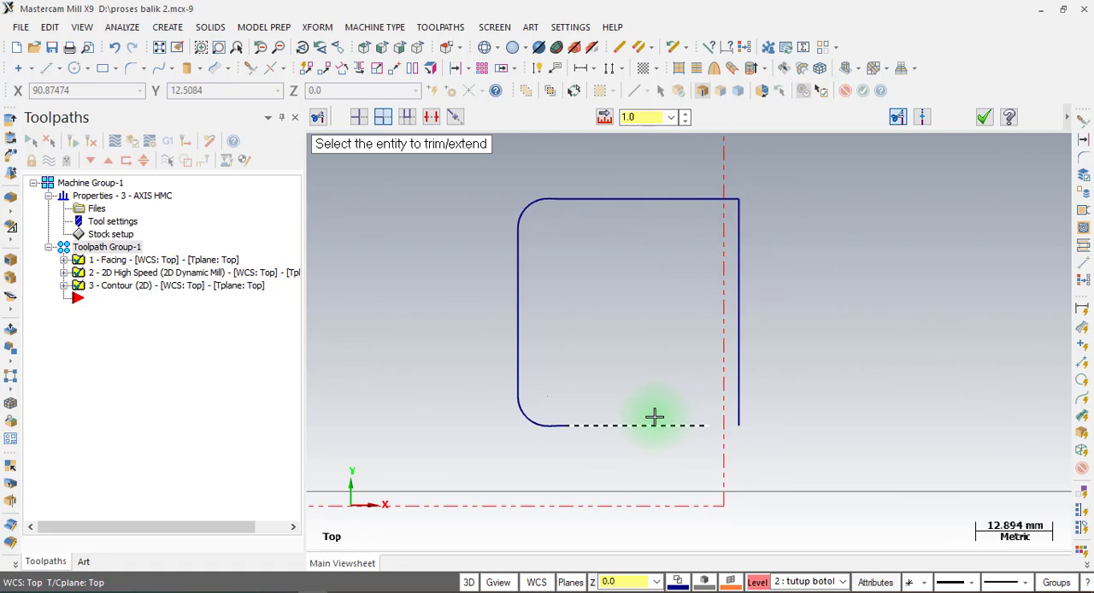
left_click(654, 417)
left_click(737, 366)
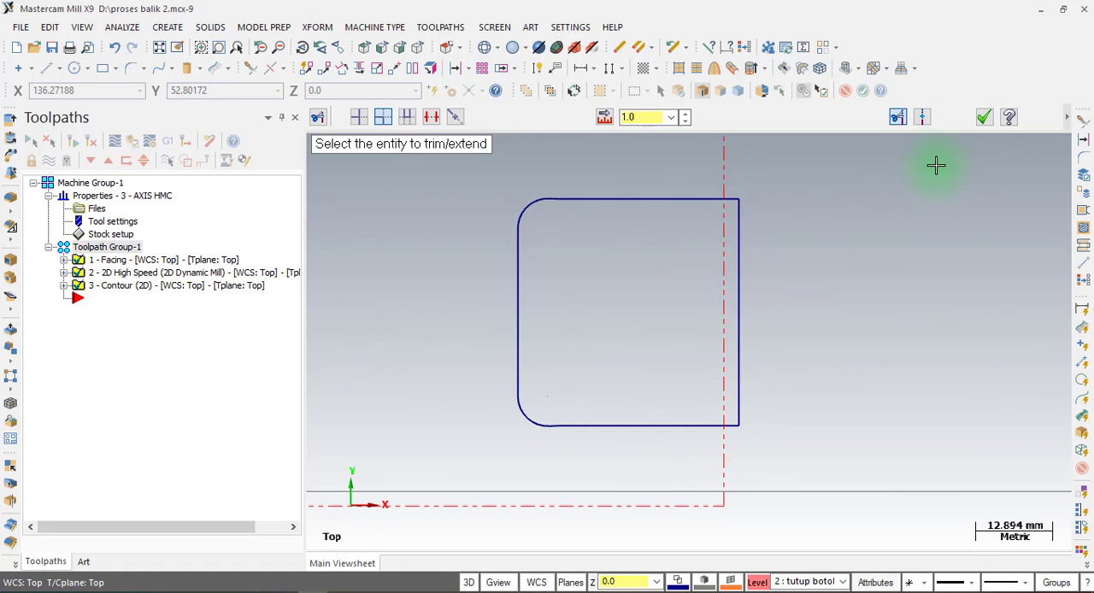
left_click(984, 117)
scroll(904, 304, "down", 1)
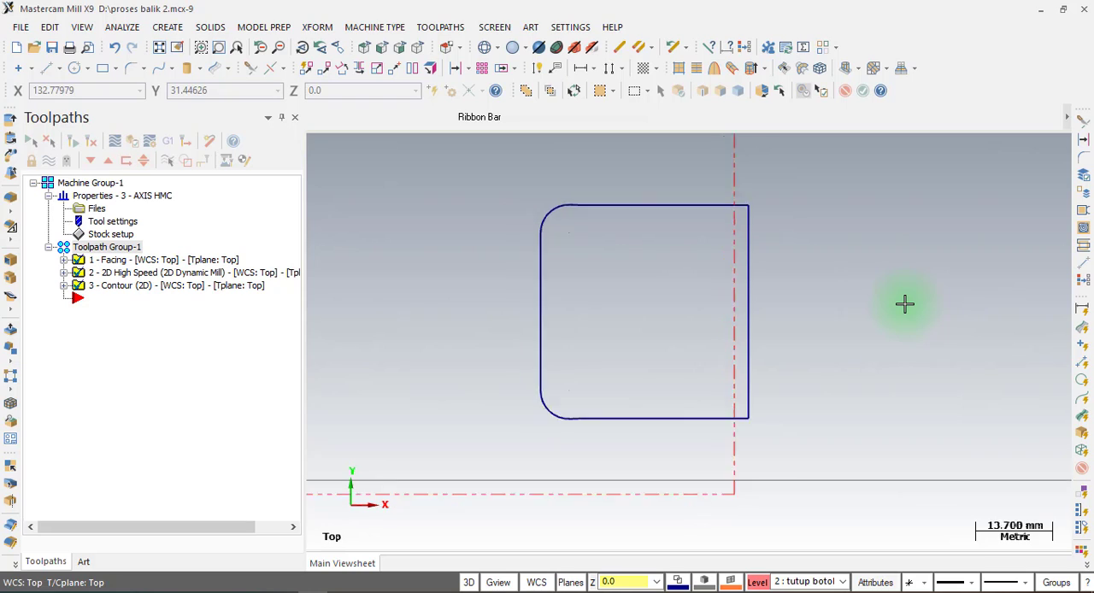
Start a 2D Dynamic Mill toolpath and, with only level 1 "bagian luar" visible, chain the outer bottle profile as its machining region.
scroll(904, 303, "down", 3)
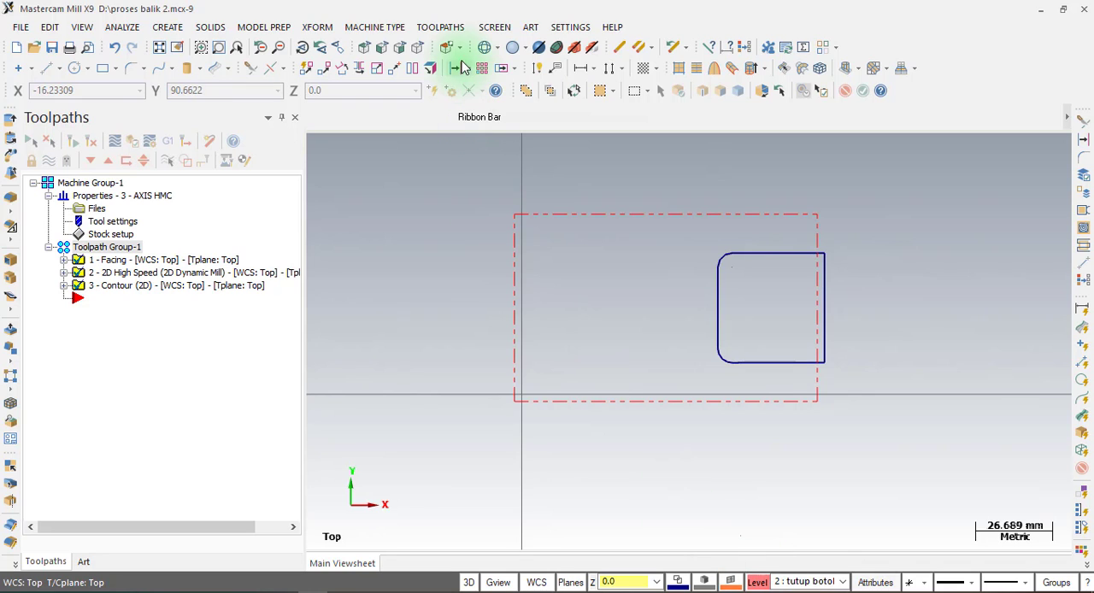
left_click(437, 27)
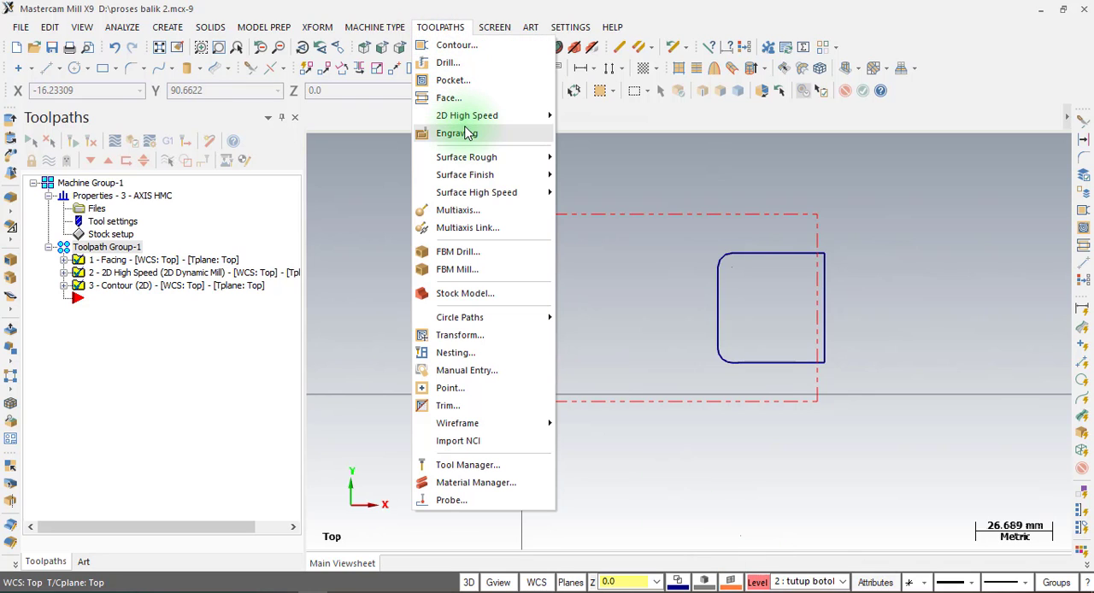
left_click(471, 120)
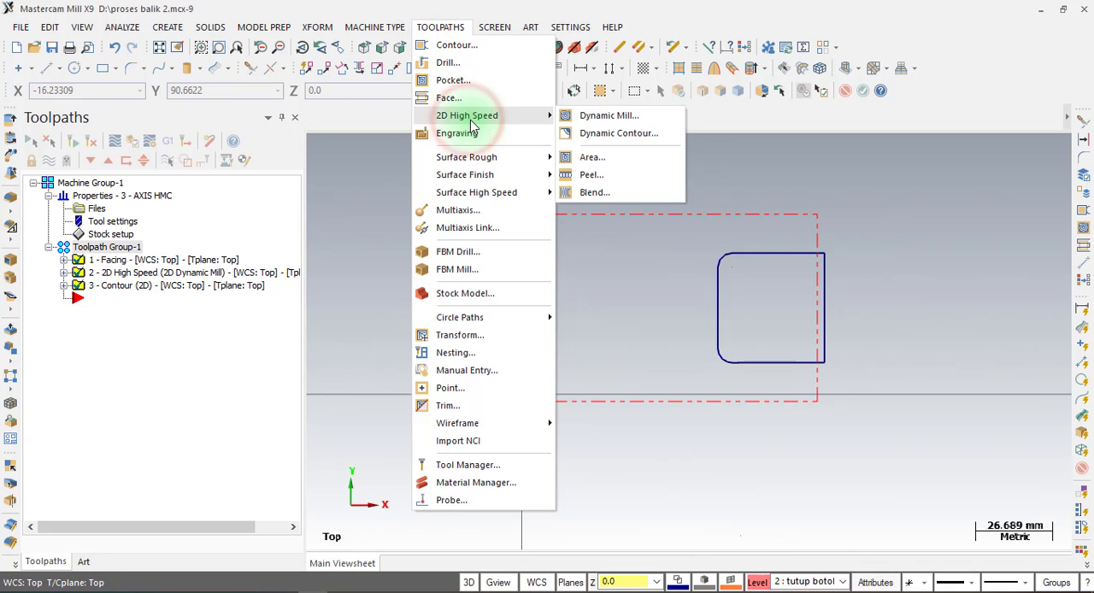
left_click(628, 116)
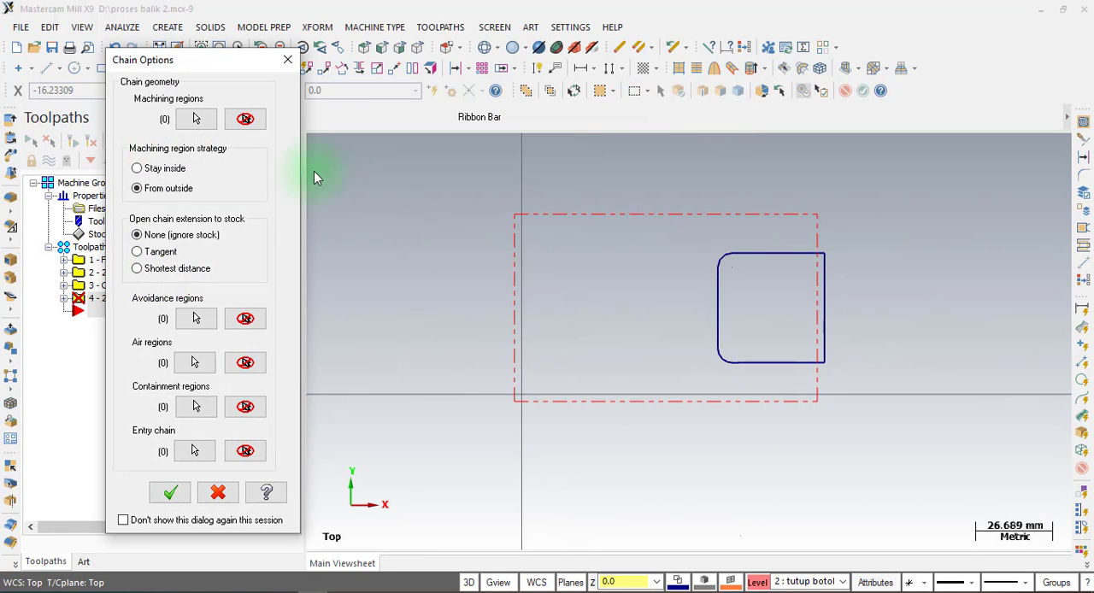
left_click(198, 118)
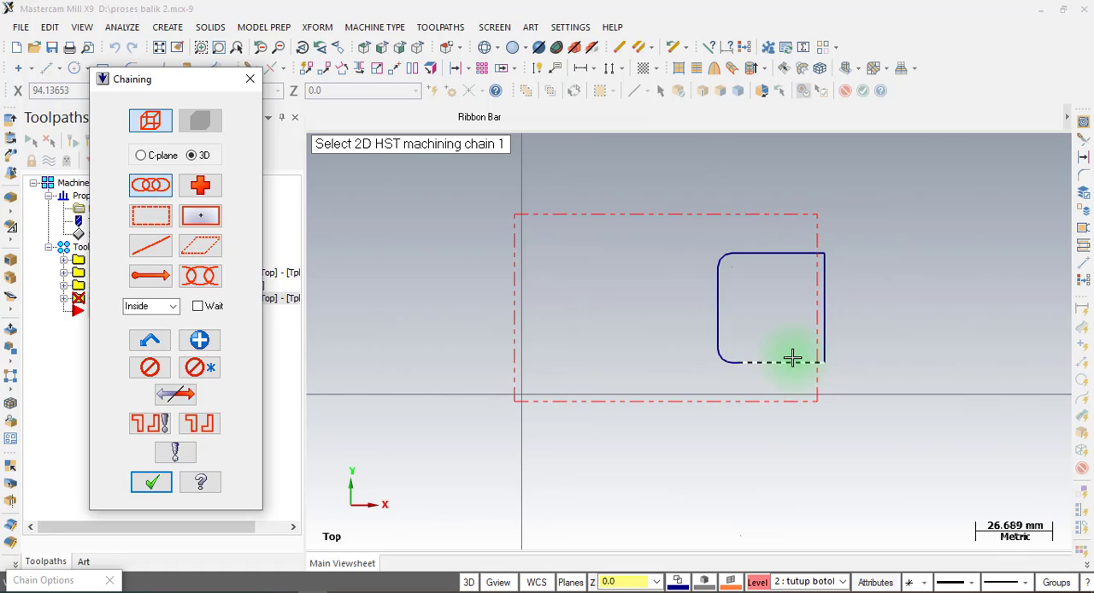
left_click(759, 584)
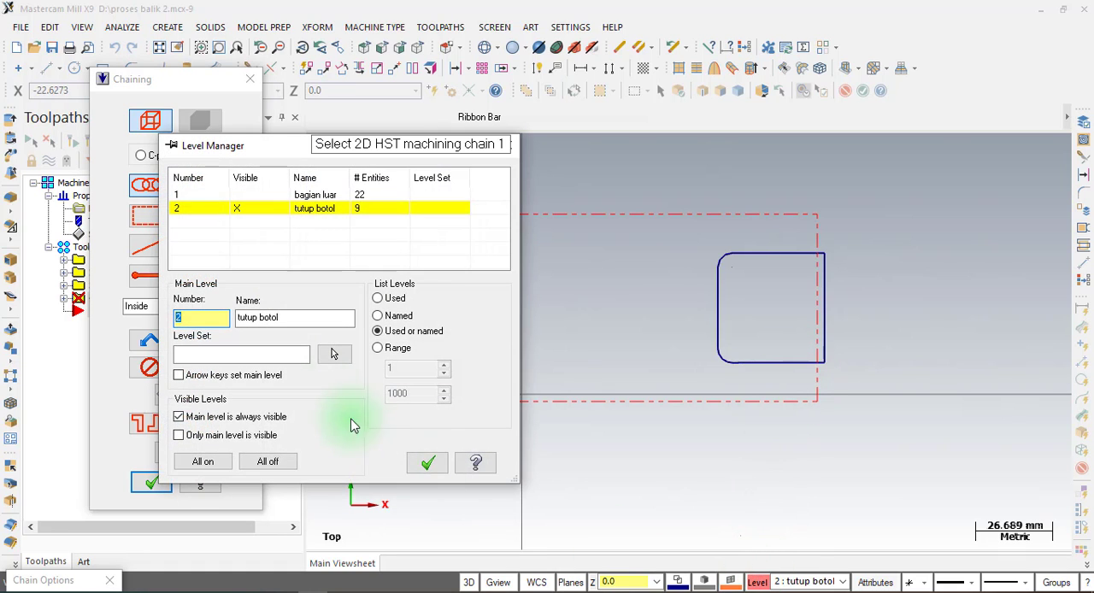
left_click(195, 197)
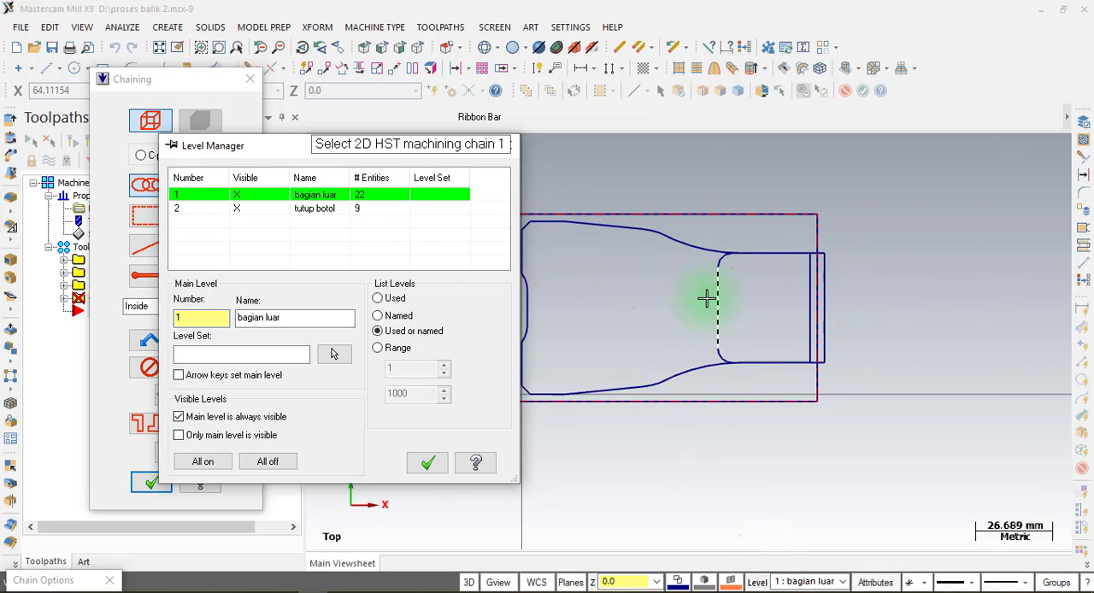
left_click(242, 213)
scroll(941, 274, "down", 1)
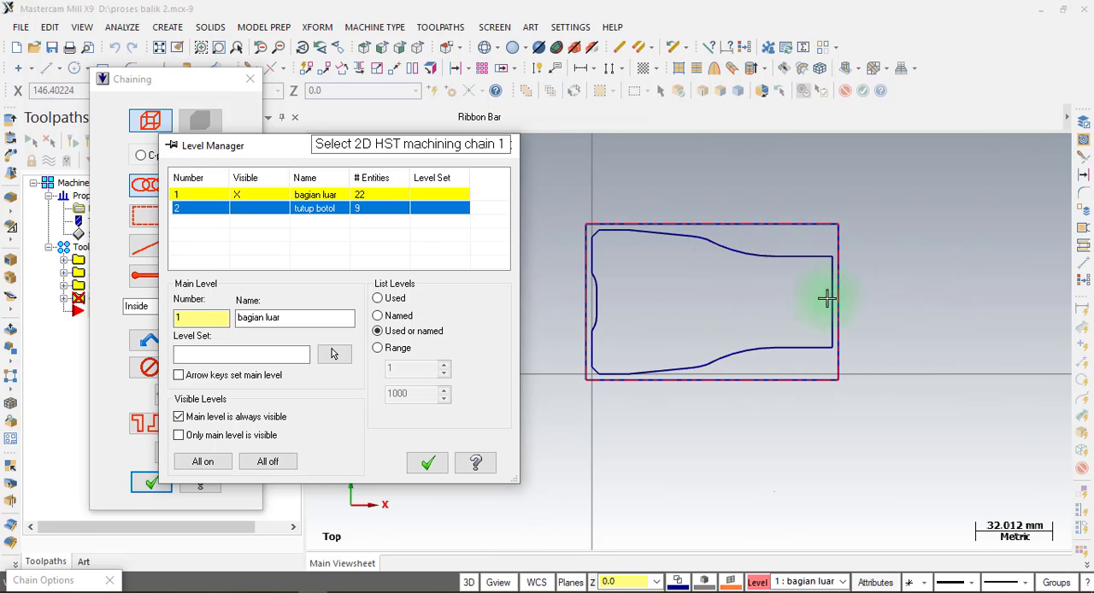
left_click(598, 259)
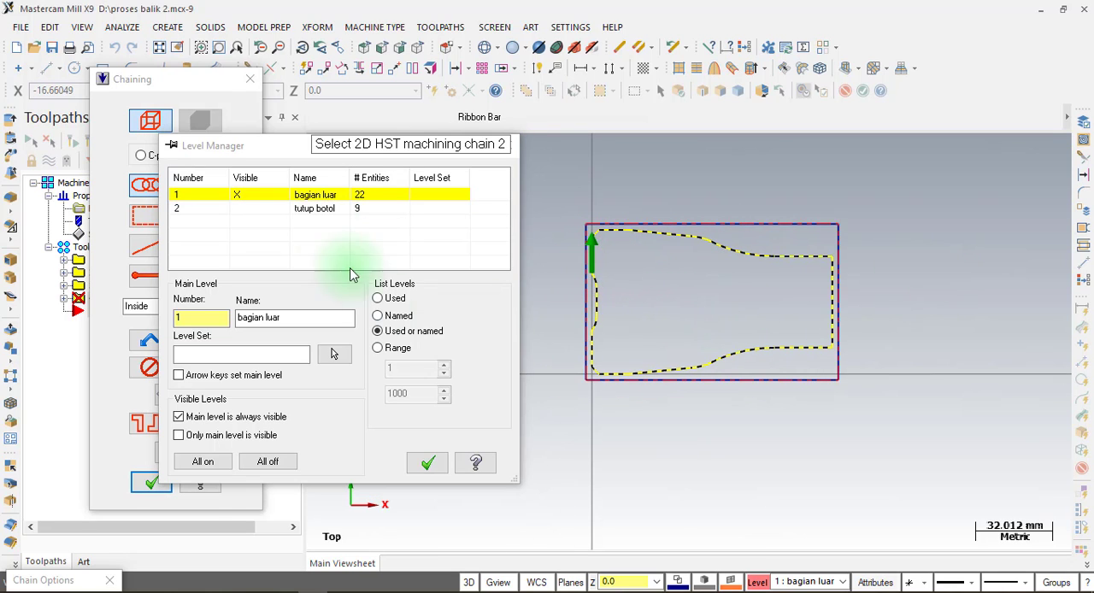
left_click_drag(283, 147, 427, 58)
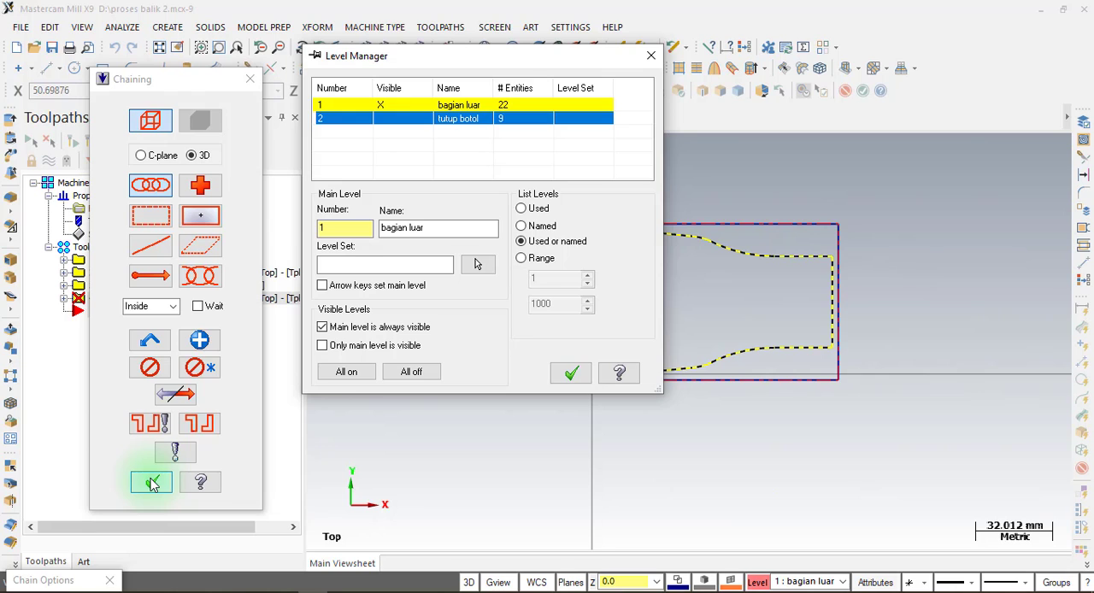
left_click(151, 484)
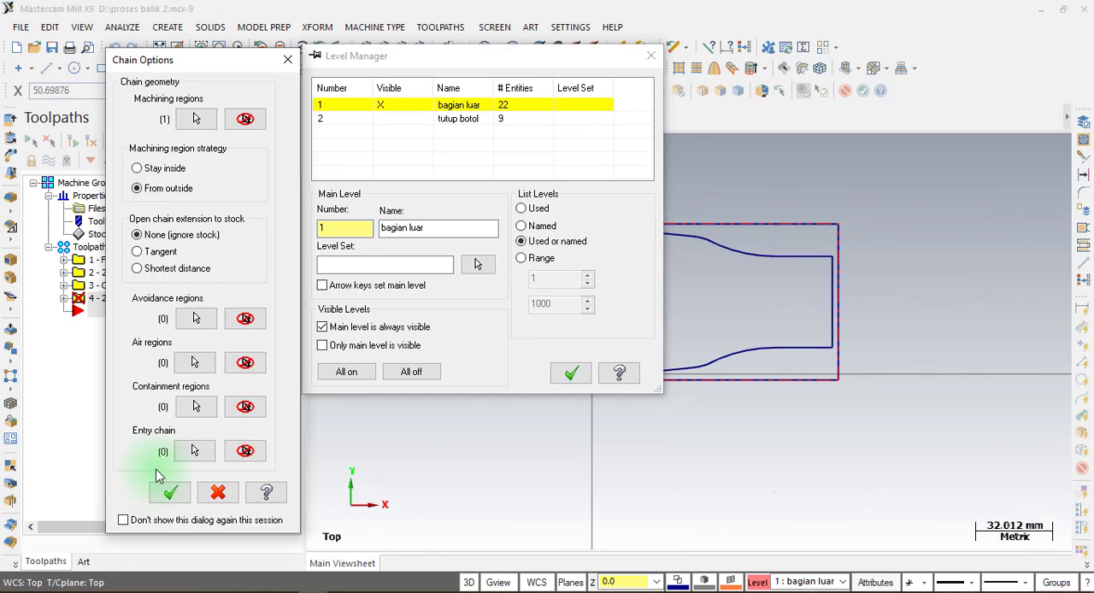
Show only level 2 "tutup botol" and chain the closed cap outline as the Dynamic Mill avoidance region.
left_click(195, 319)
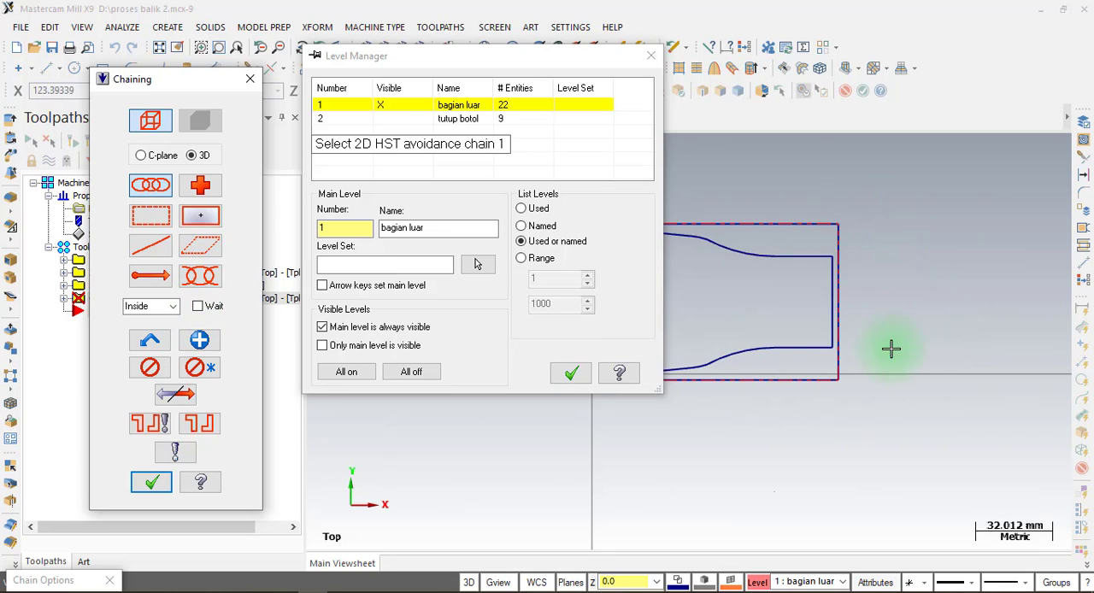
left_click(332, 122)
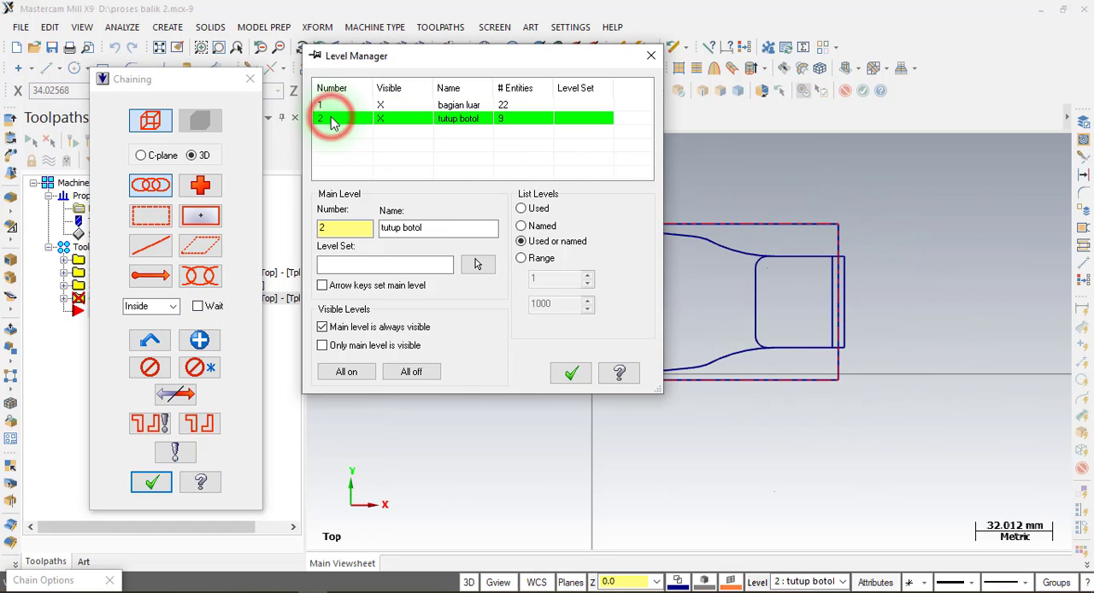
left_click(382, 105)
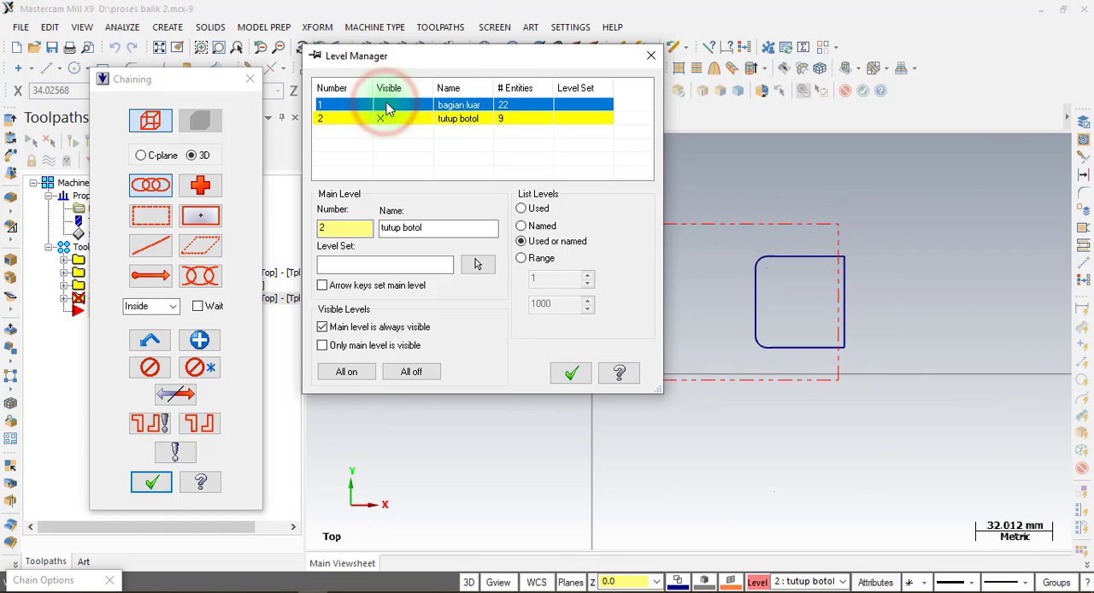
left_click(763, 282)
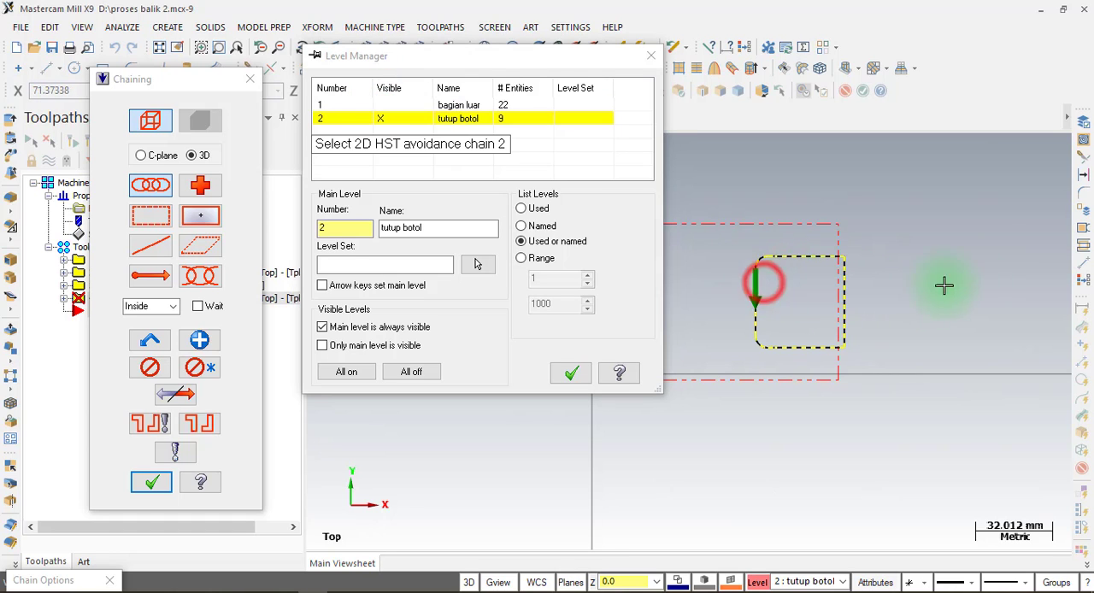
left_click(568, 373)
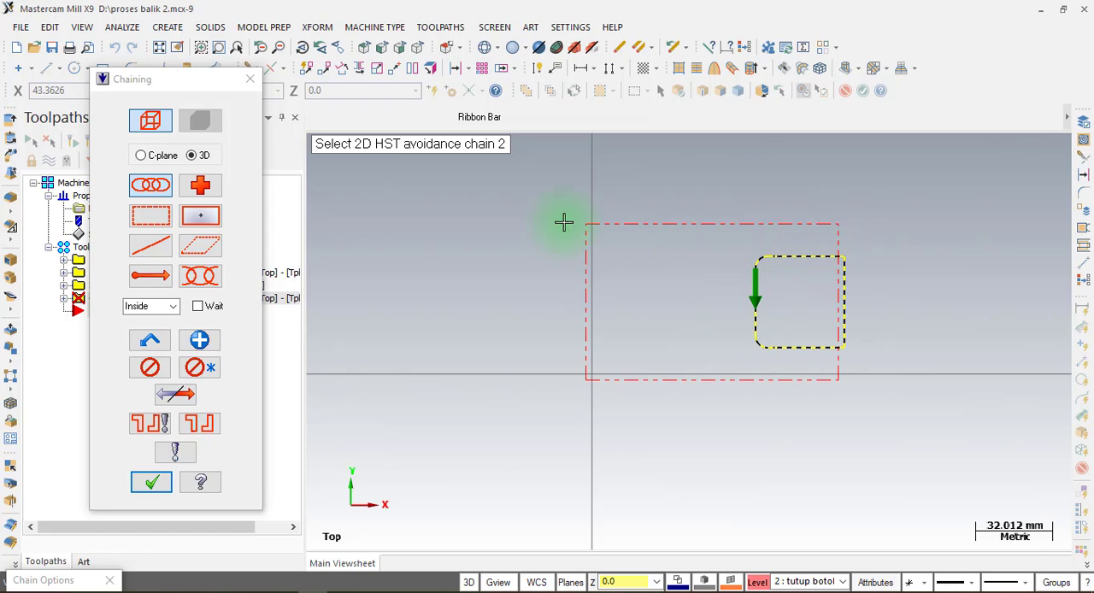
left_click(146, 481)
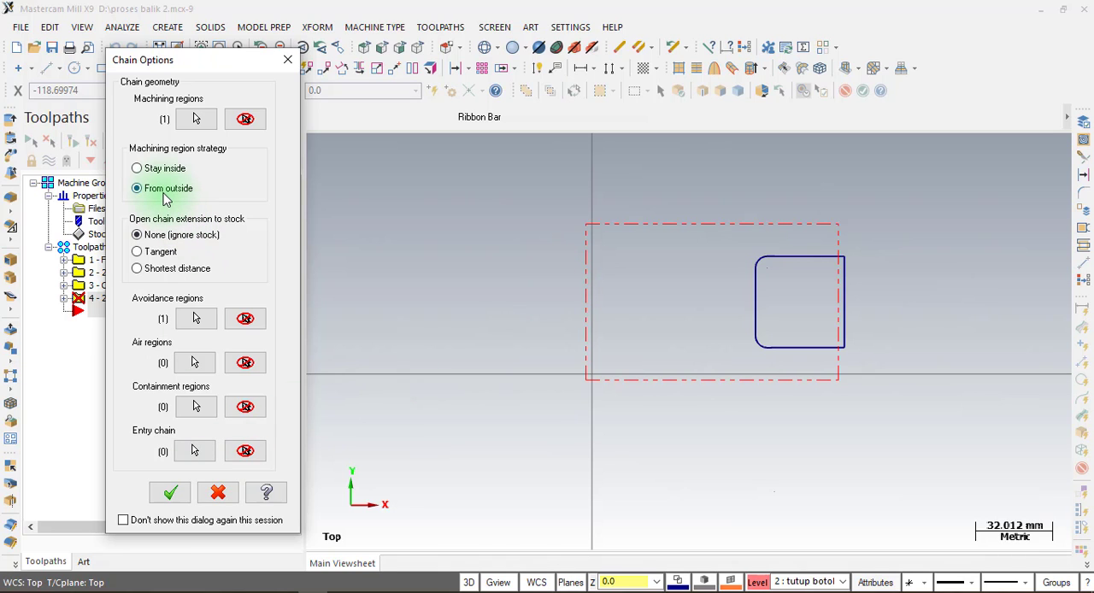
key("ctrl")
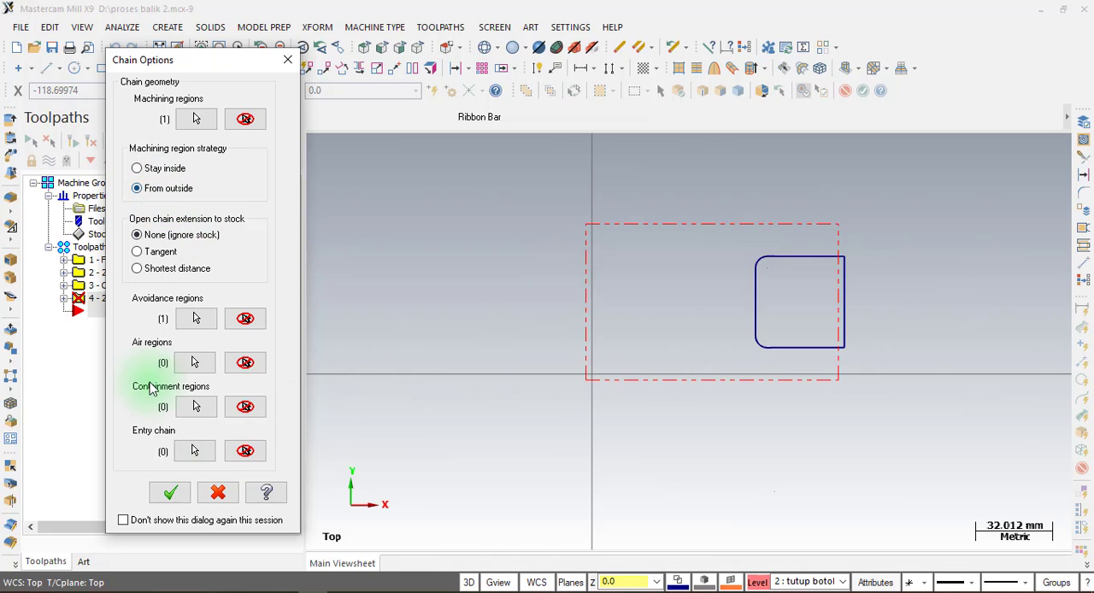
Accept the chained machining and avoidance regions and select the 20 mm flat endmill for the Dynamic Mill toolpath.
left_click(169, 492)
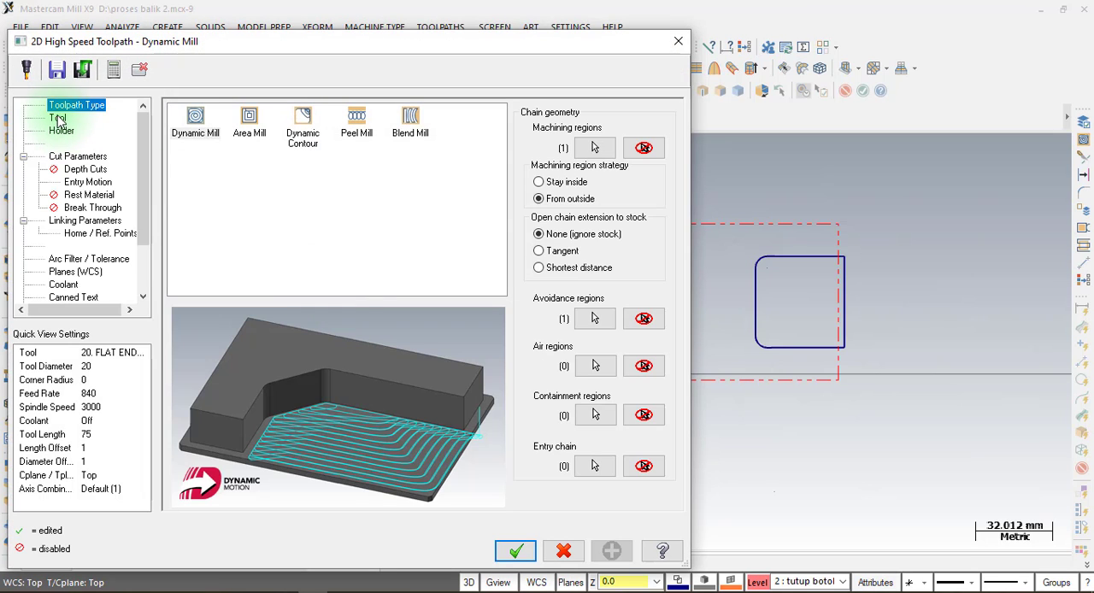
left_click(56, 106)
left_click(238, 152)
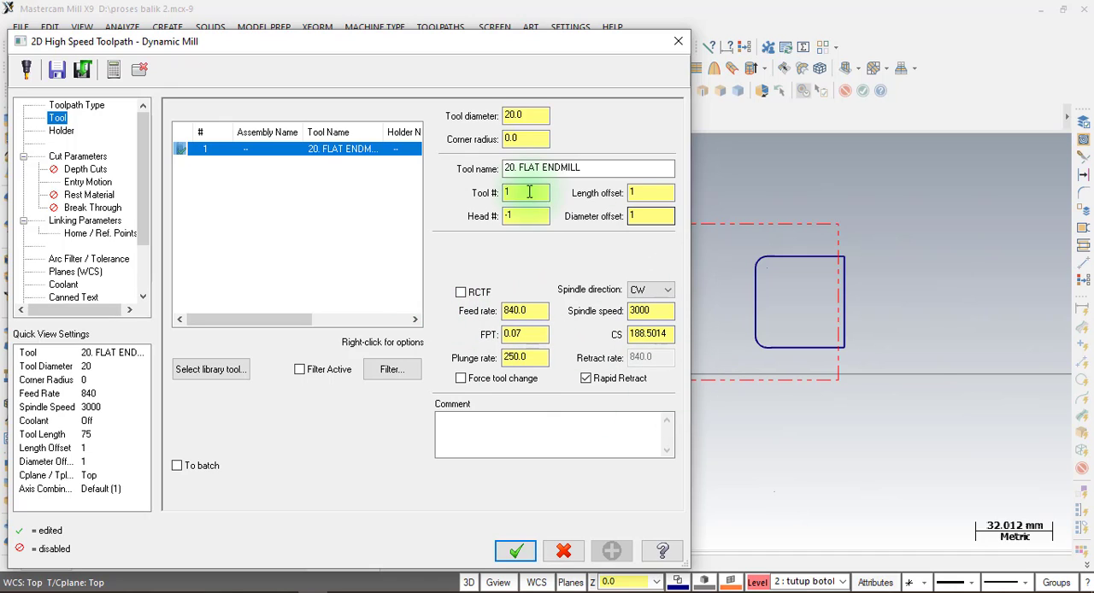
Set the Dynamic Mill cut parameters to leave 0.2 mm of stock on the floors.
left_click(77, 156)
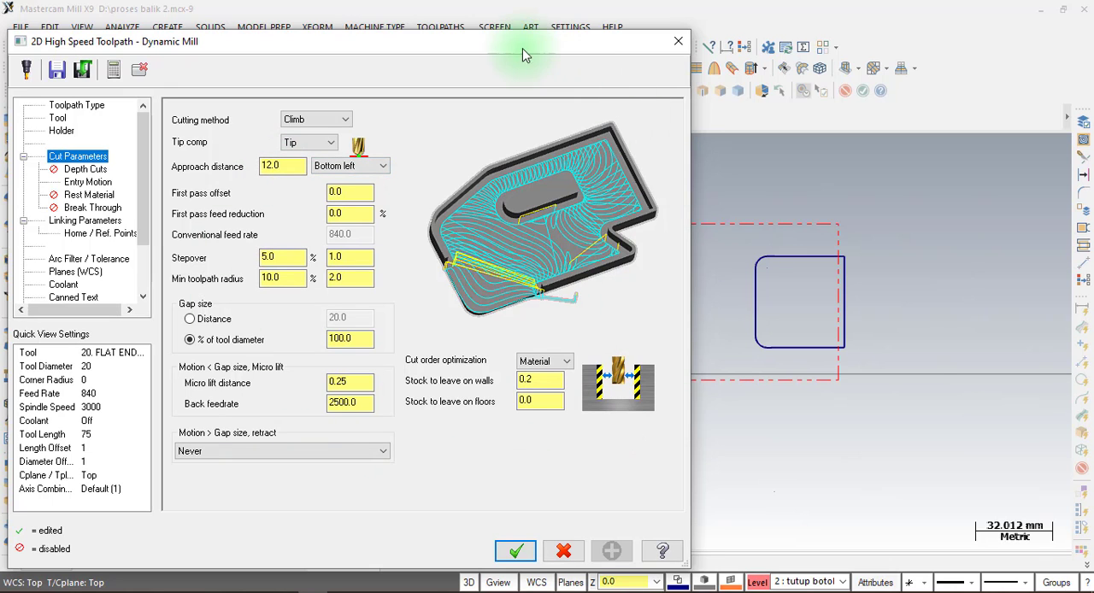
left_click_drag(524, 41, 485, 43)
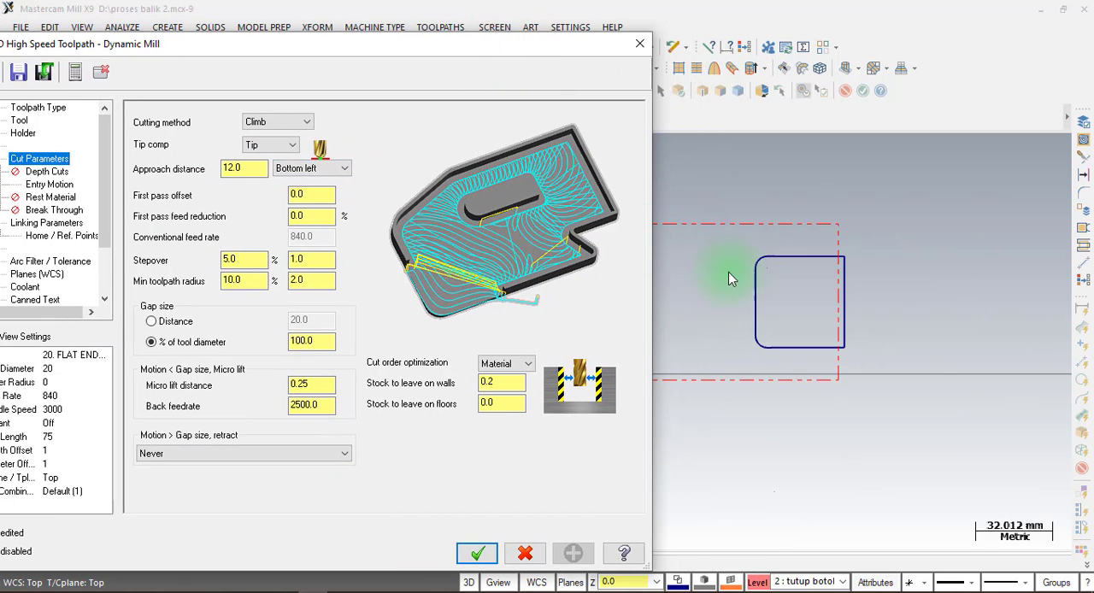
double_click(512, 402)
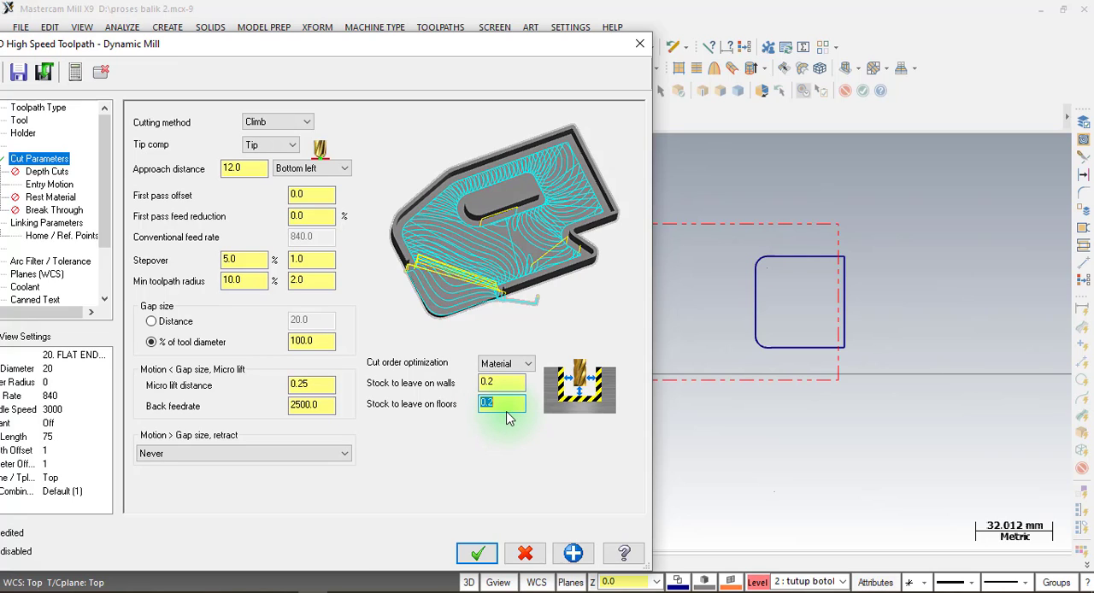
left_click(355, 592)
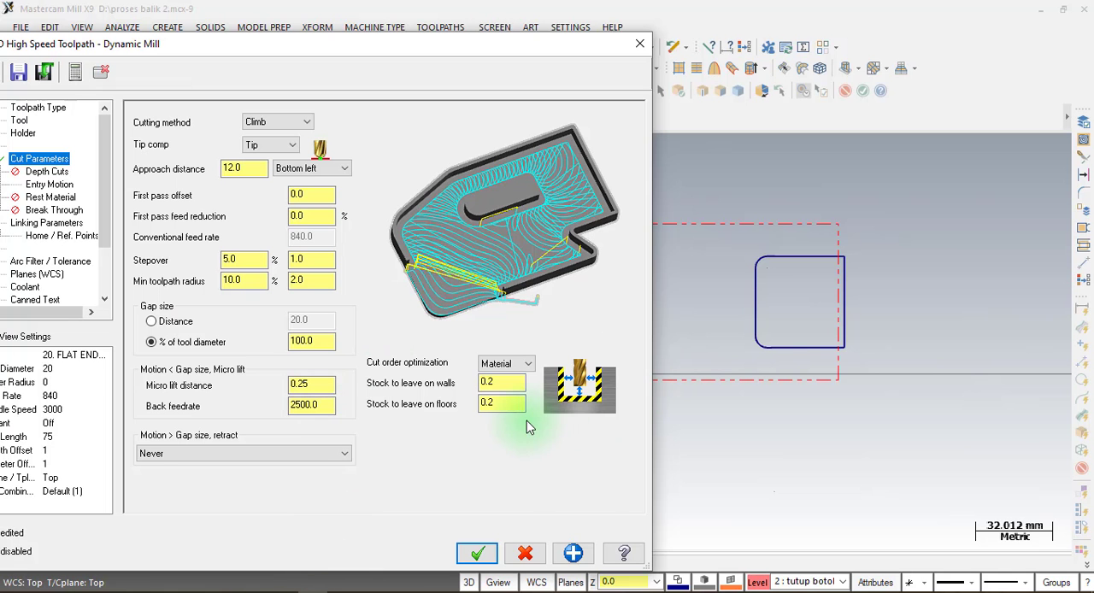
left_click(511, 403)
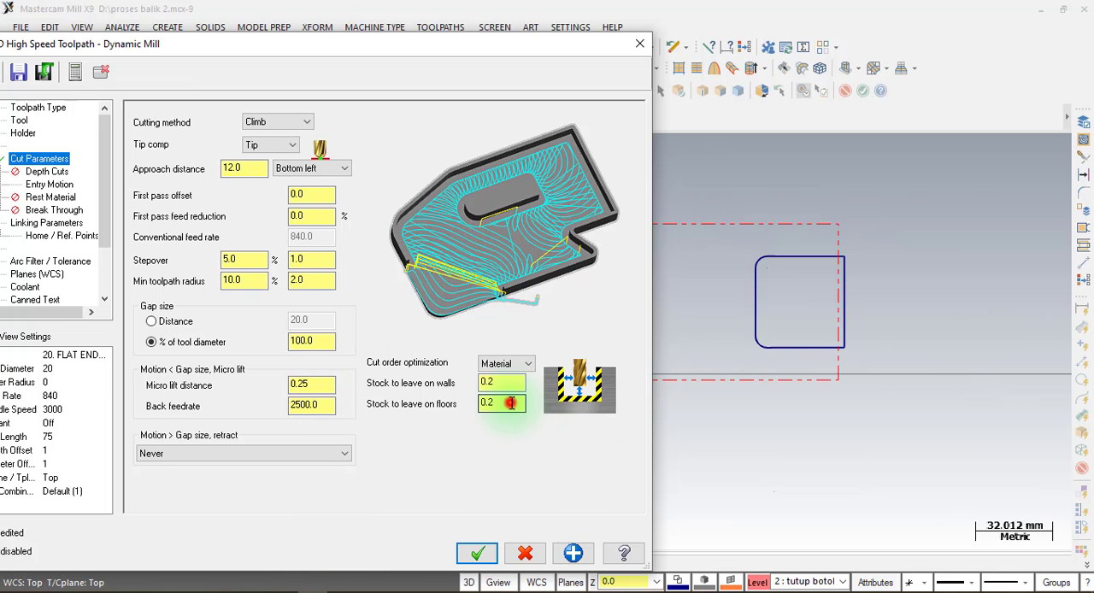
left_click(511, 404)
left_click_drag(342, 44, 471, 20)
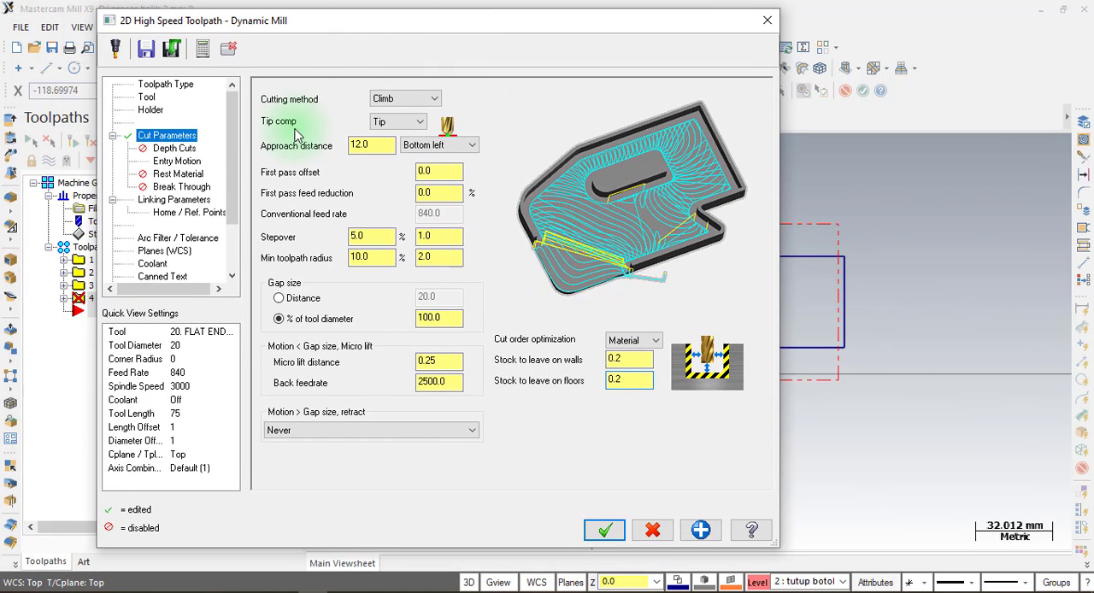
Set the toolpath's incremental linking depth to -5 mm, consulting the PDF drawing, and generate the Dynamic Mill toolpath.
left_click(176, 149)
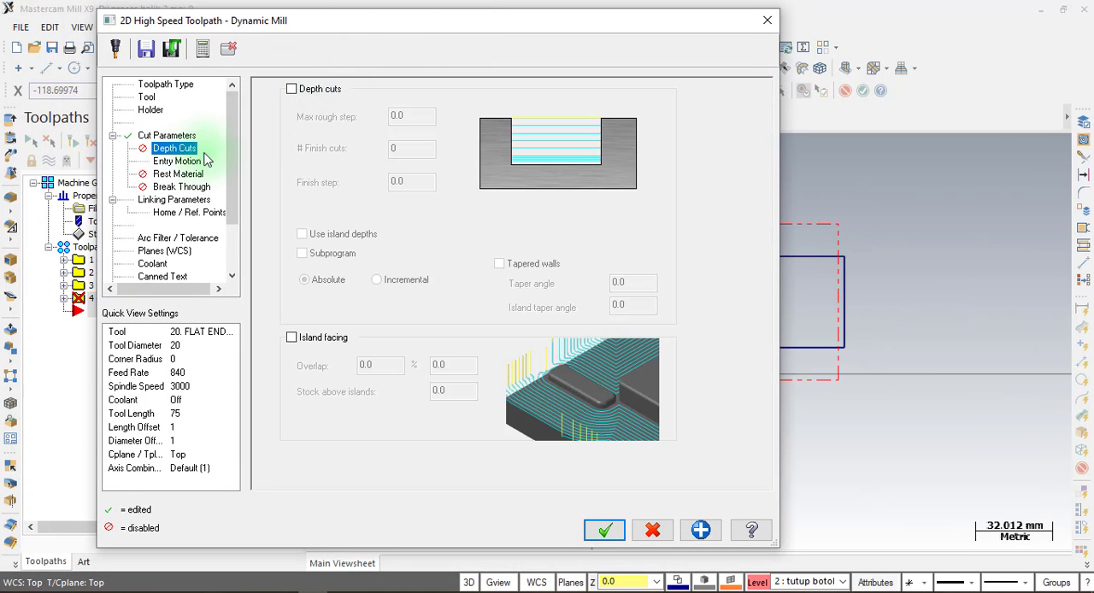
left_click(202, 160)
left_click(476, 192)
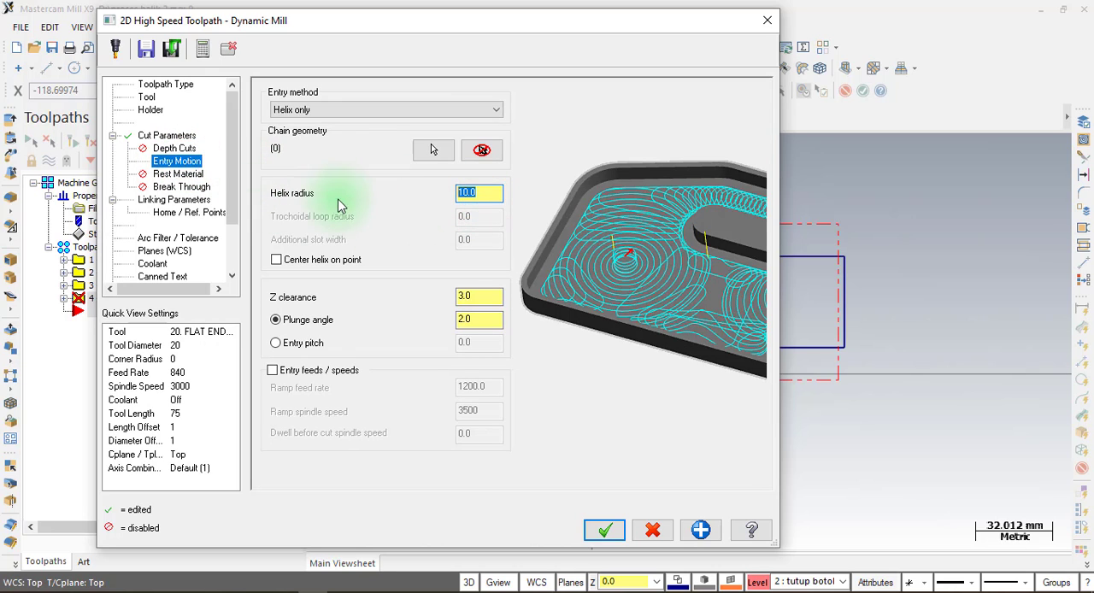
left_click(173, 199)
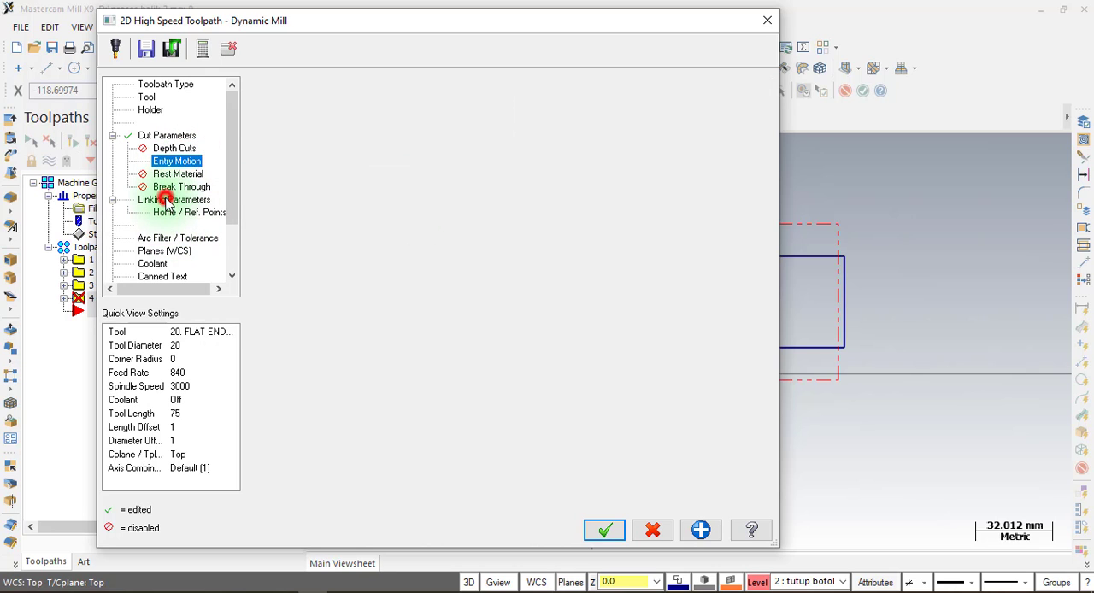
left_click(647, 195)
double_click(639, 195)
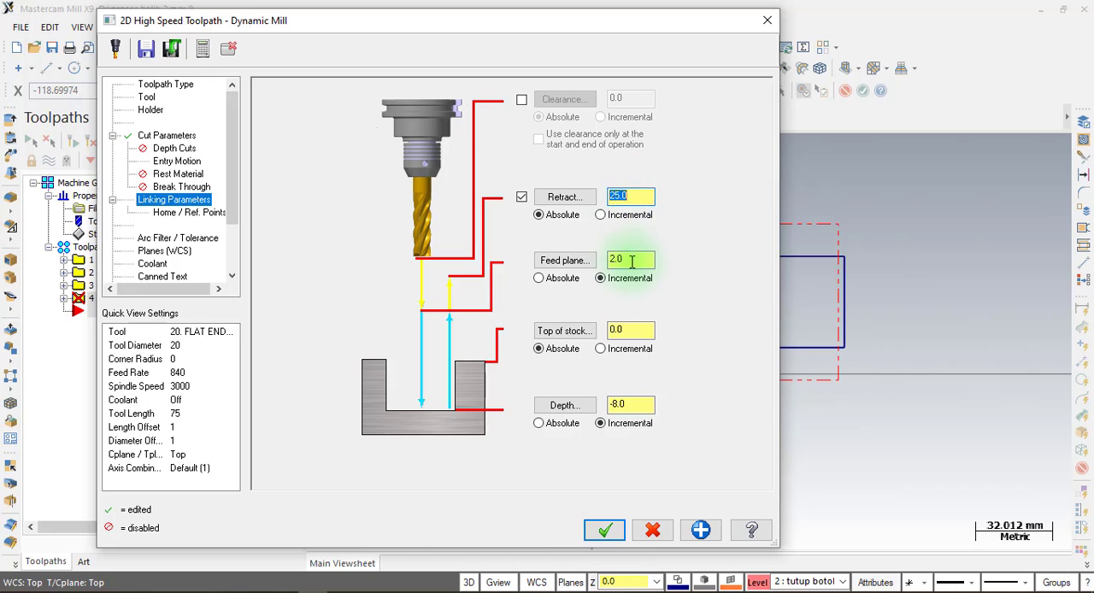
double_click(630, 262)
double_click(630, 333)
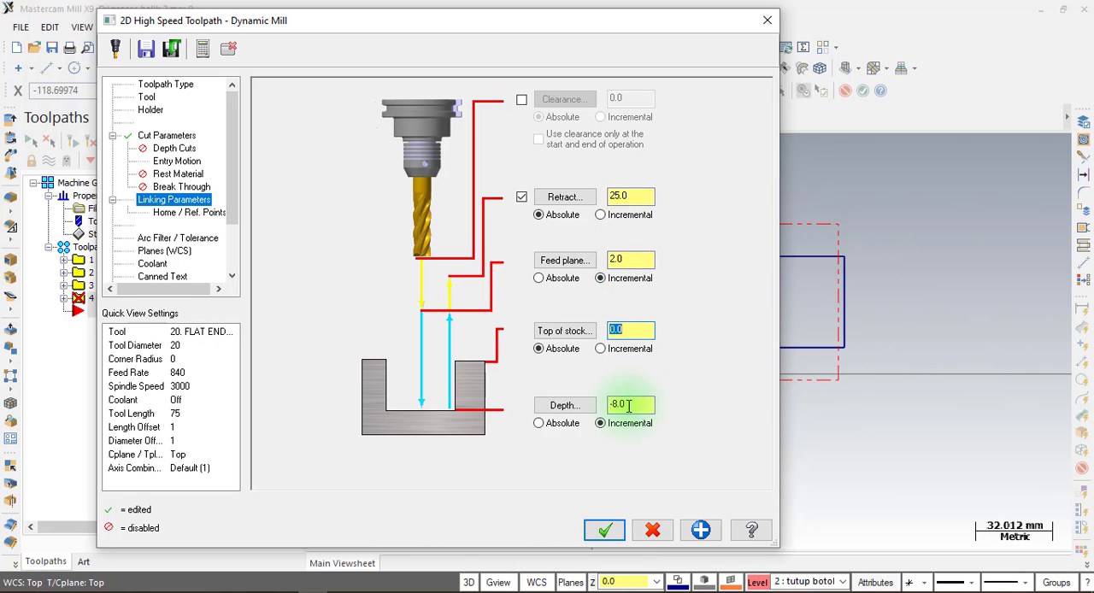
double_click(631, 407)
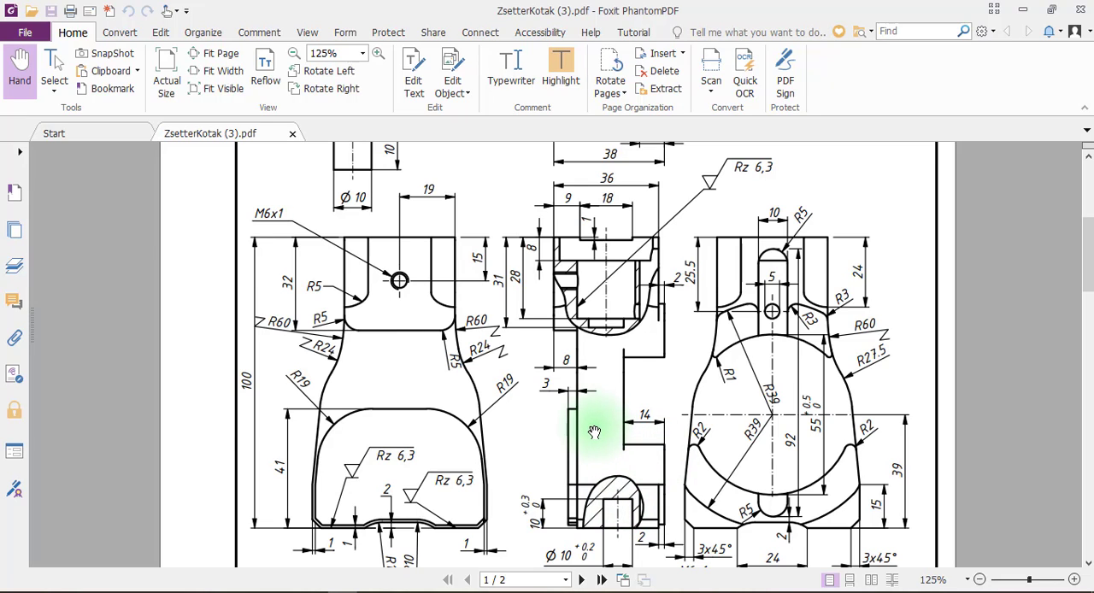
scroll(566, 393, "up", 1)
scroll(569, 415, "down", 1)
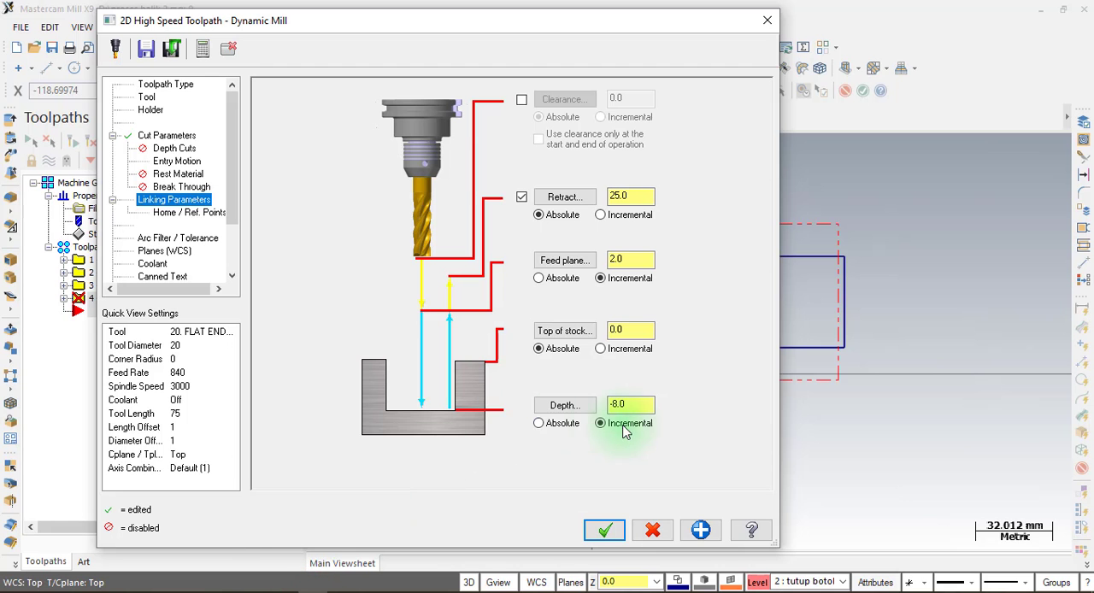
double_click(639, 406)
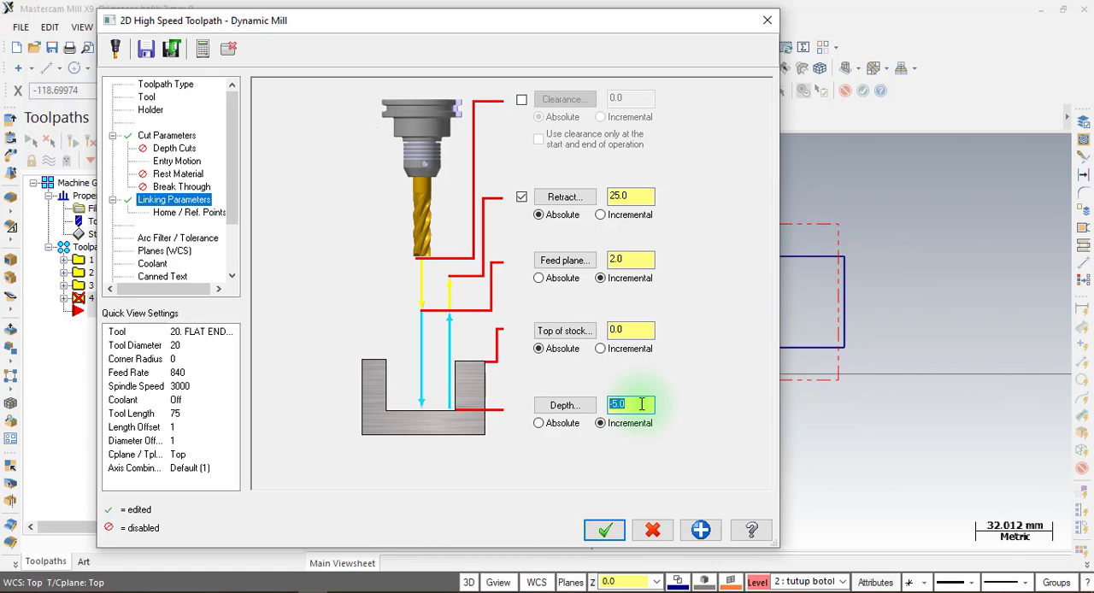
left_click(604, 531)
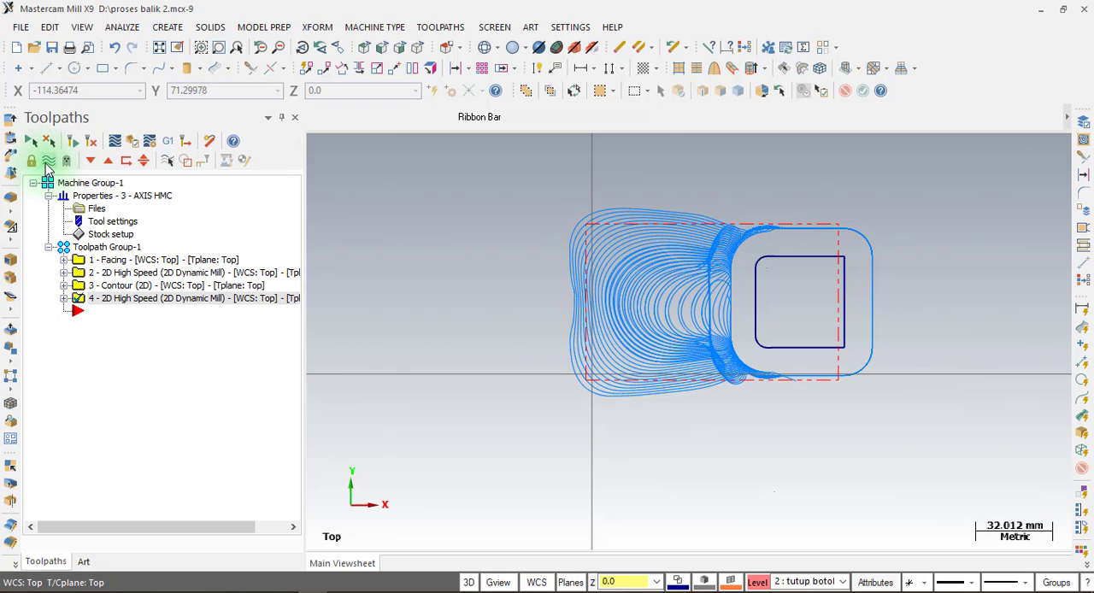
Hide the toolpath display, make level 1 "bagian luar" the main level, and turn off level 2 "tutup botol".
left_click(49, 162)
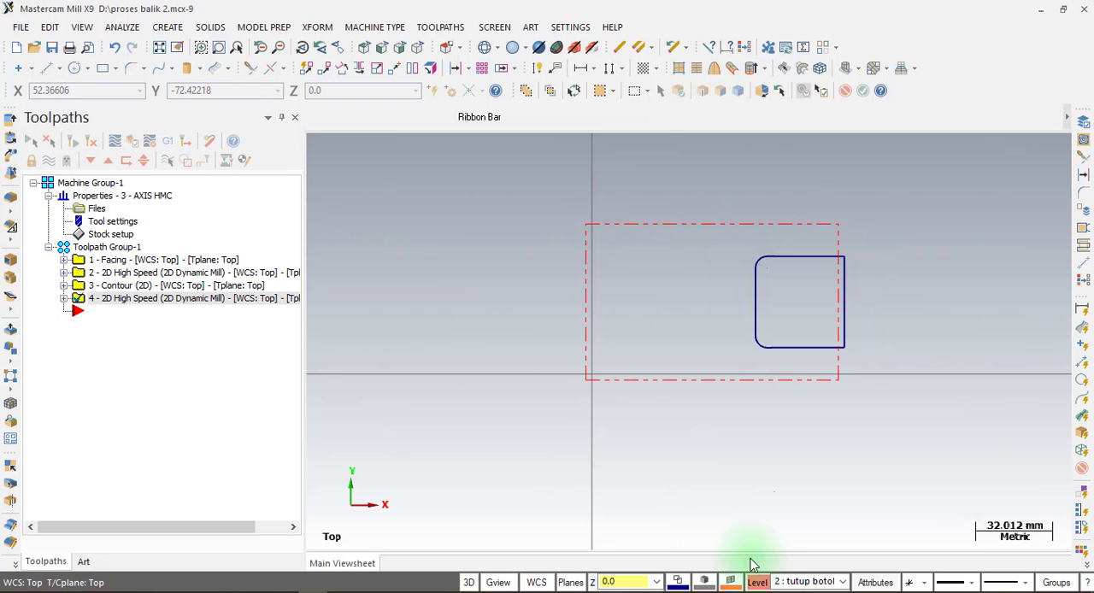
left_click(759, 582)
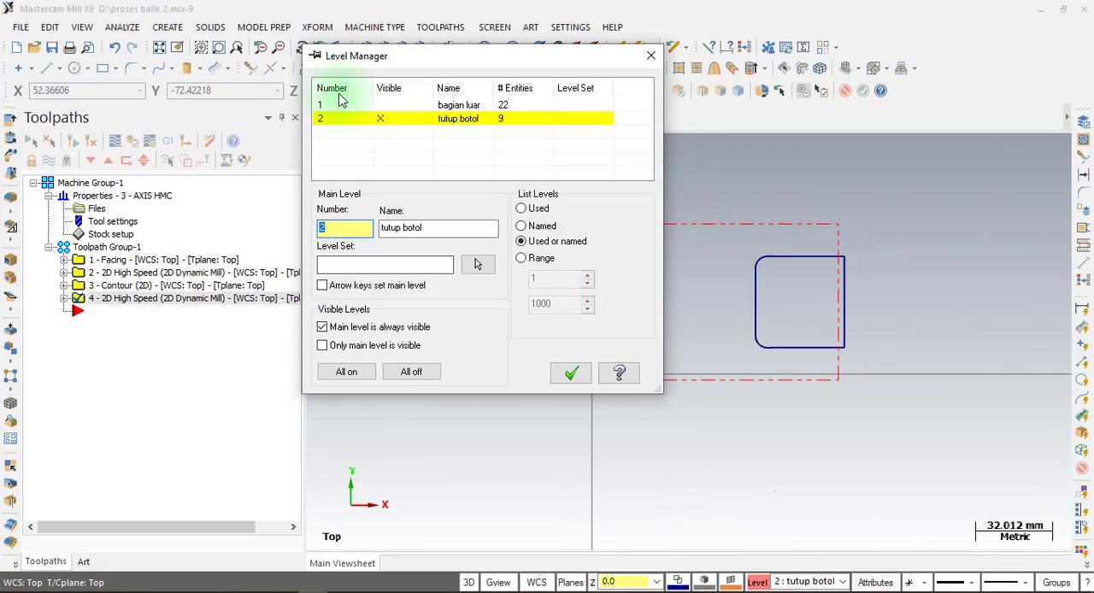
left_click(338, 105)
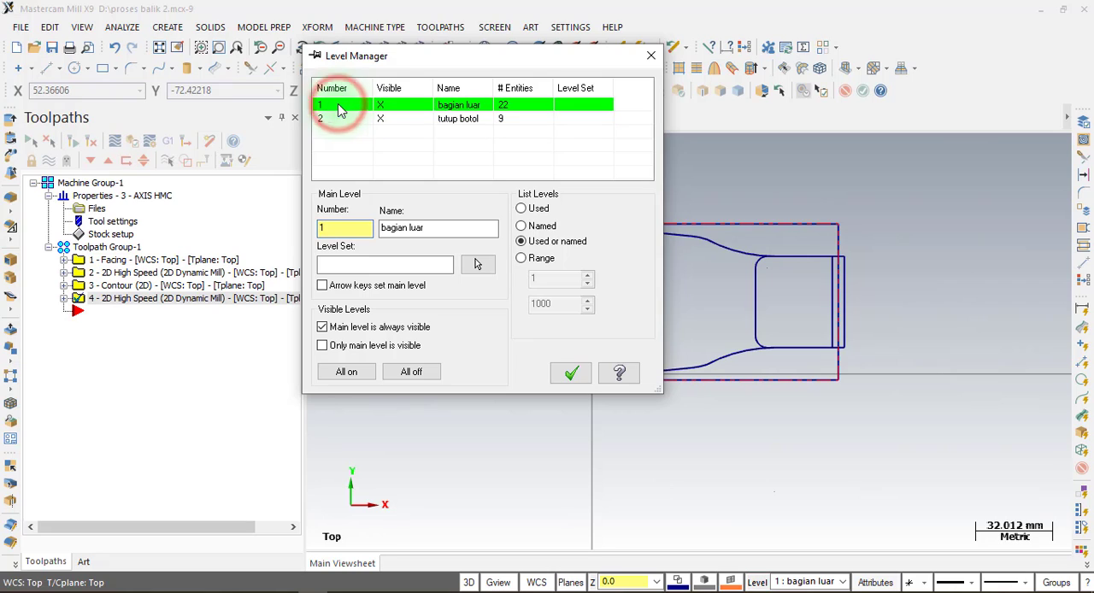
left_click(384, 122)
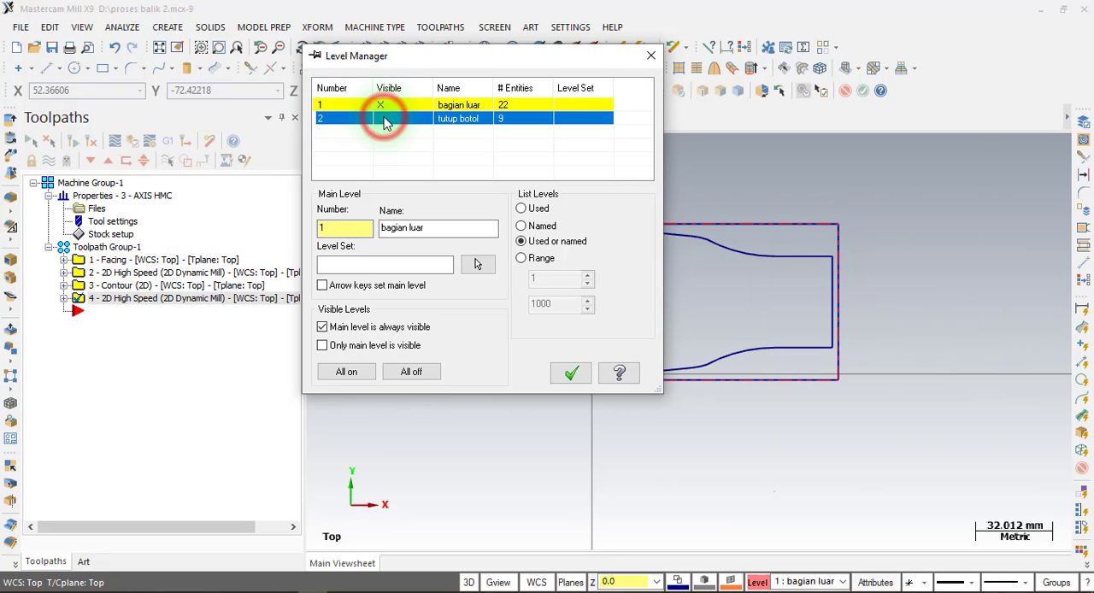
left_click(570, 373)
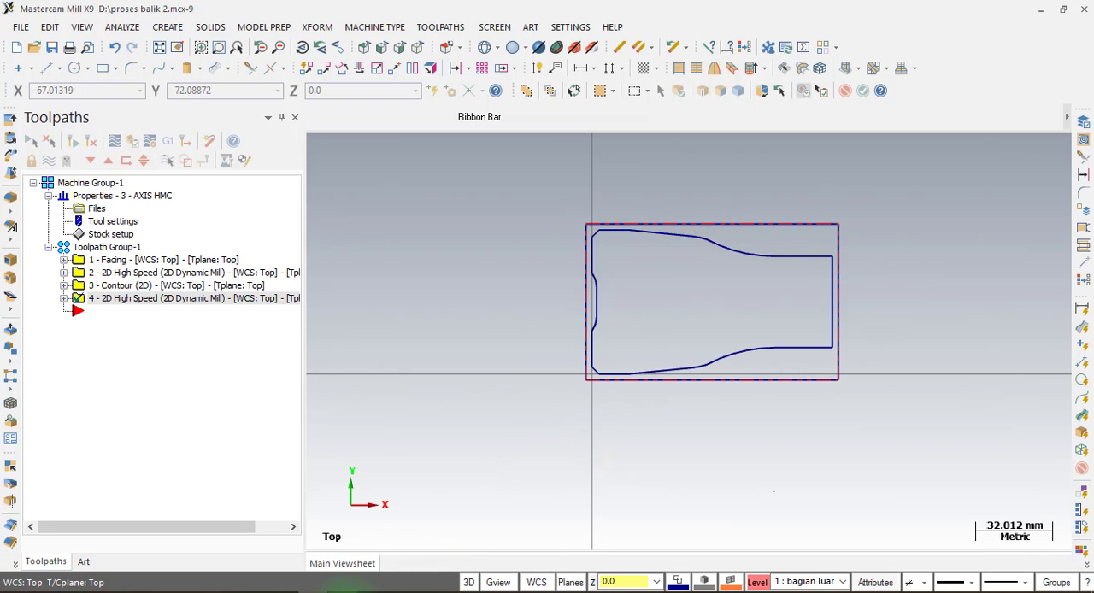
Examine the PDF drawing's front view for the inner contour's spacing from the outer profile, its height and corner radii.
left_click(348, 592)
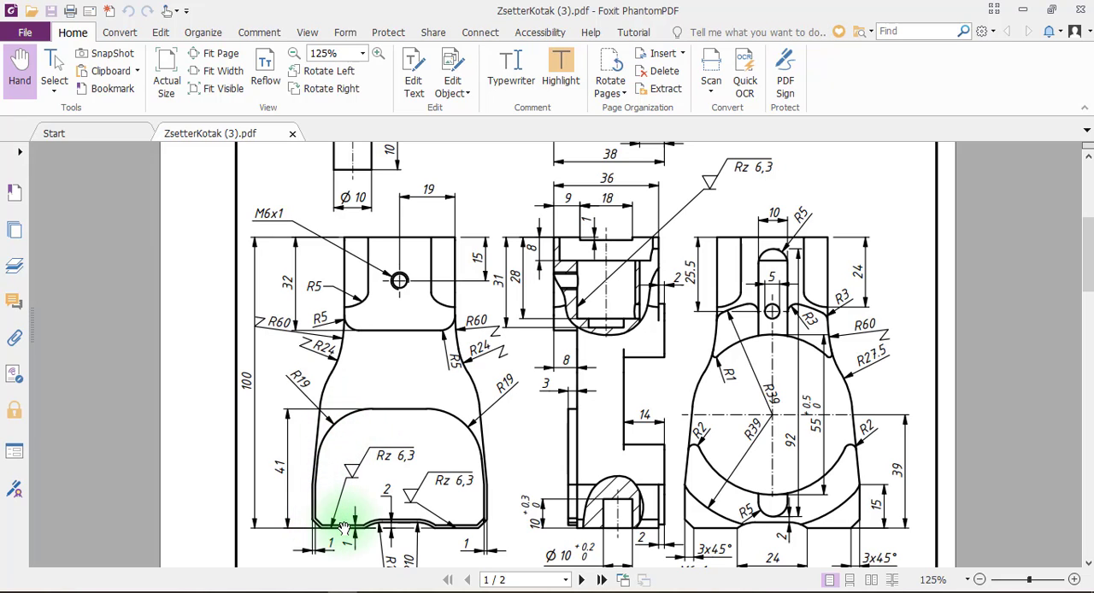
scroll(464, 439, "down", 3)
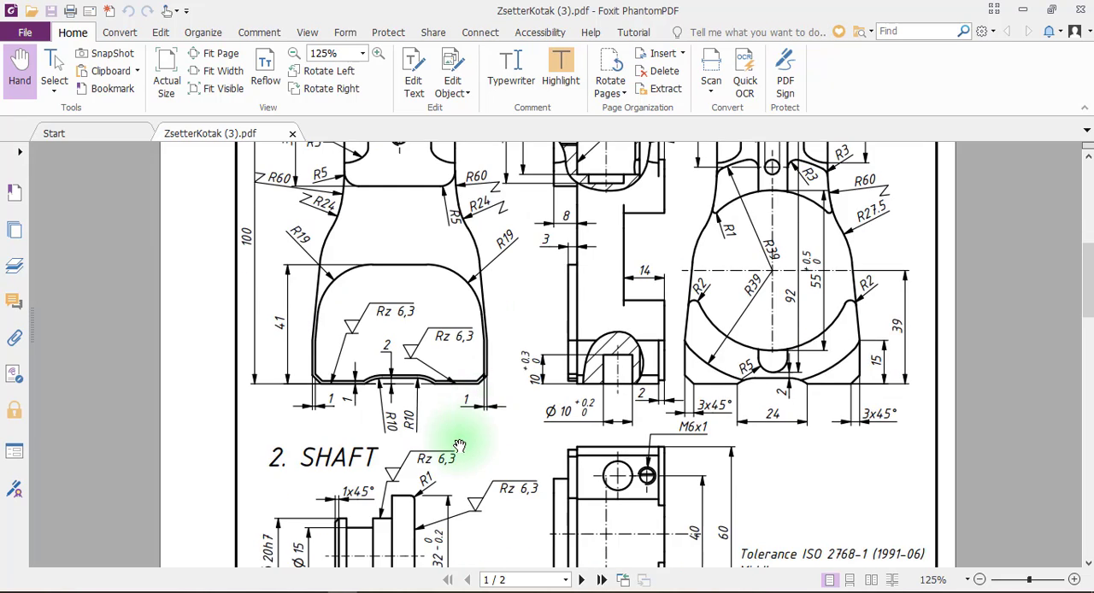
scroll(471, 410, "up", 4)
scroll(471, 398, "down", 3)
scroll(453, 396, "up", 3, "ctrl")
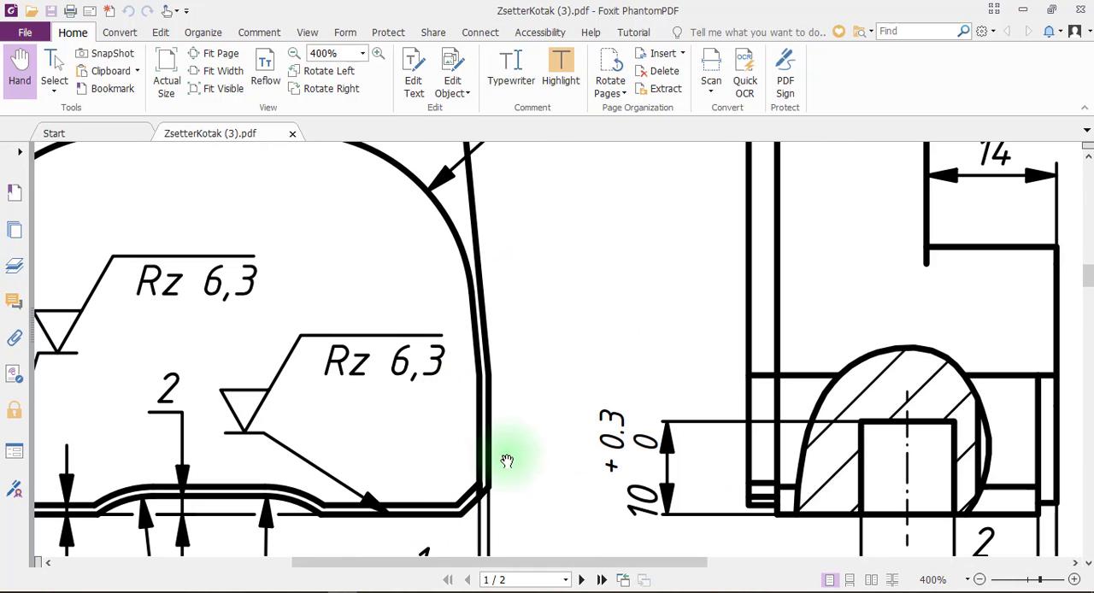
scroll(706, 325, "down", 4)
scroll(608, 347, "down", 1, "ctrl")
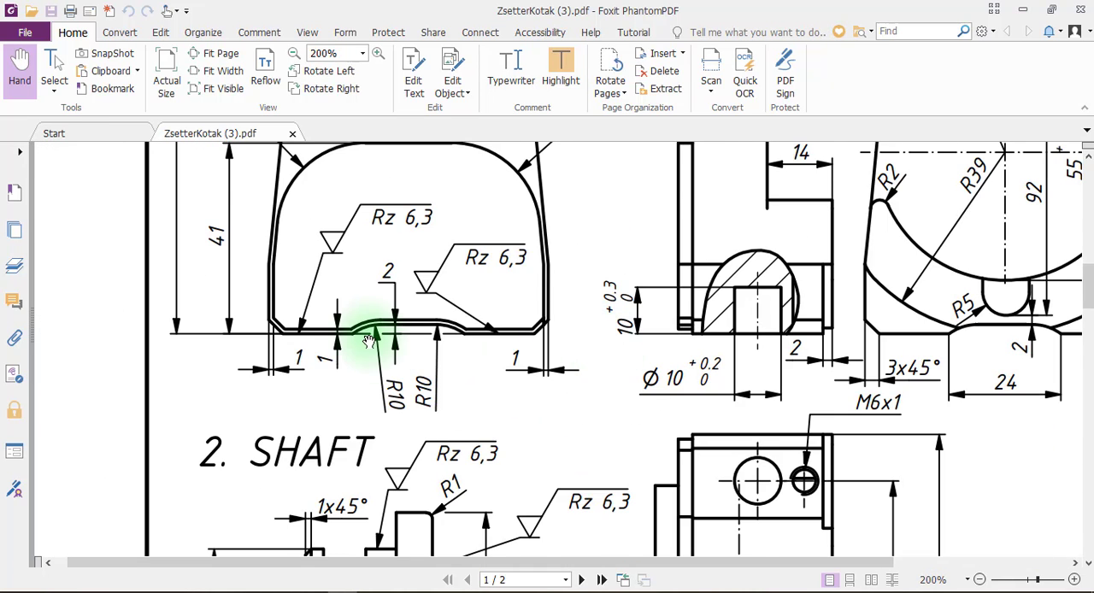
scroll(357, 311, "up", 2)
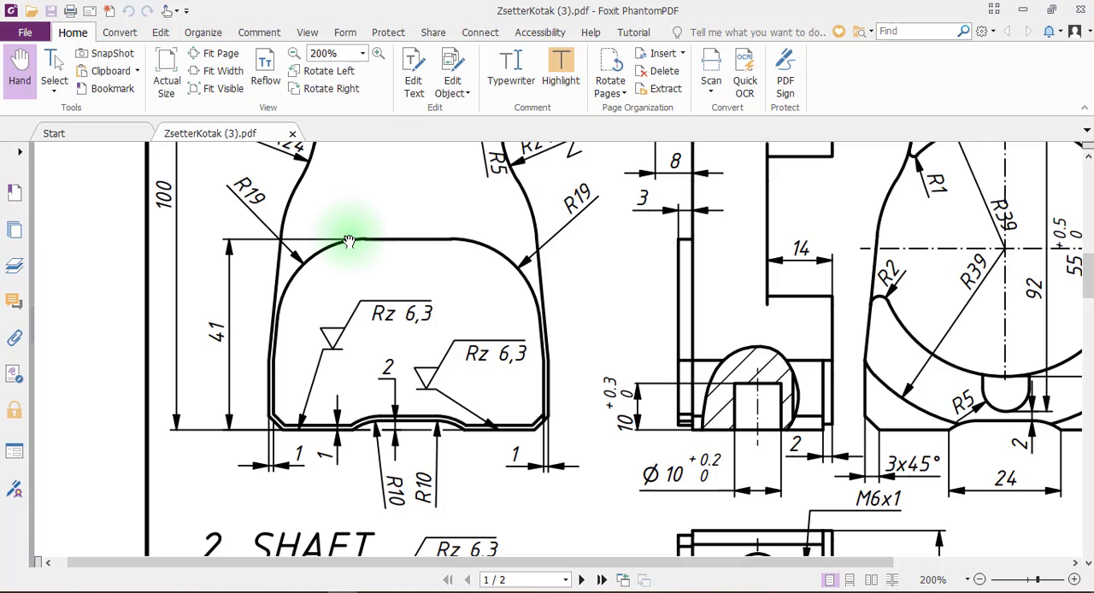
left_click(315, 588)
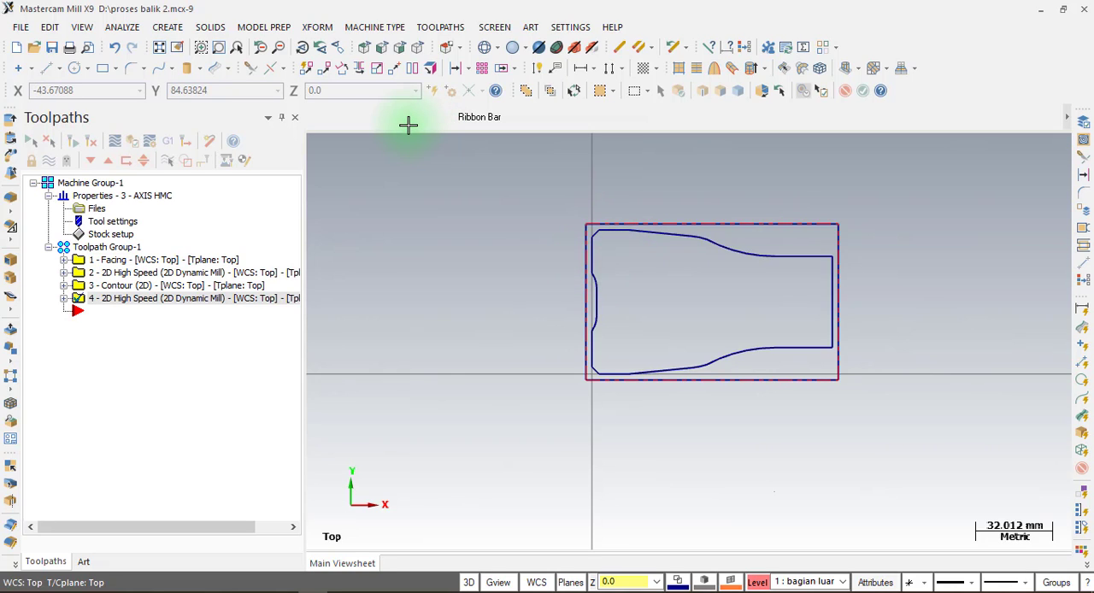
Copy the bottle-shaped outer profile as an offset contour 1 mm inward with sharp corner handling.
left_click(316, 27)
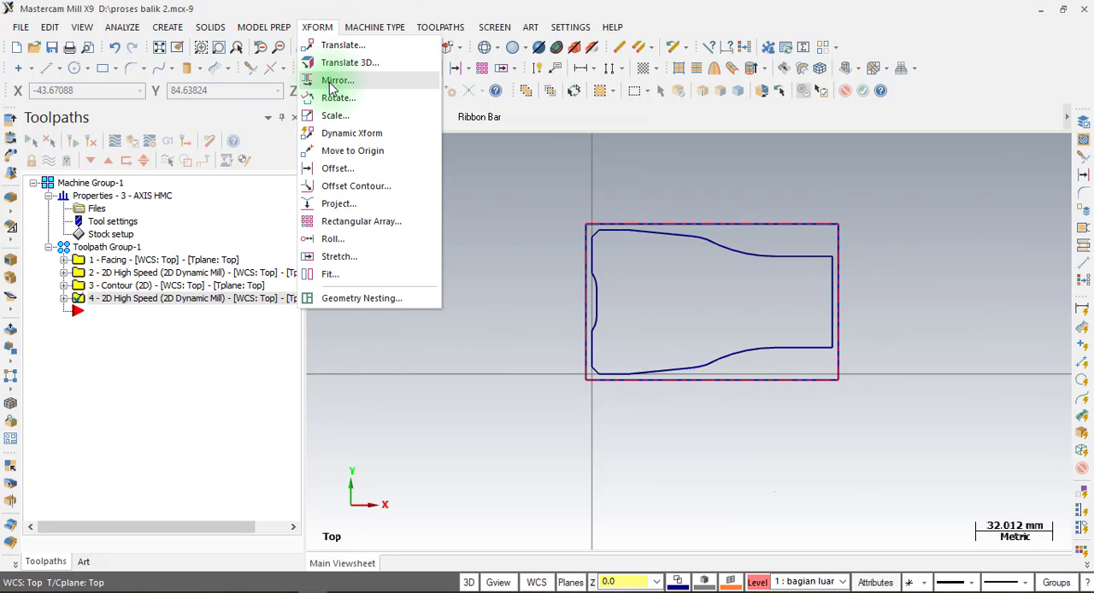
key("ctrl")
key("ctrl")
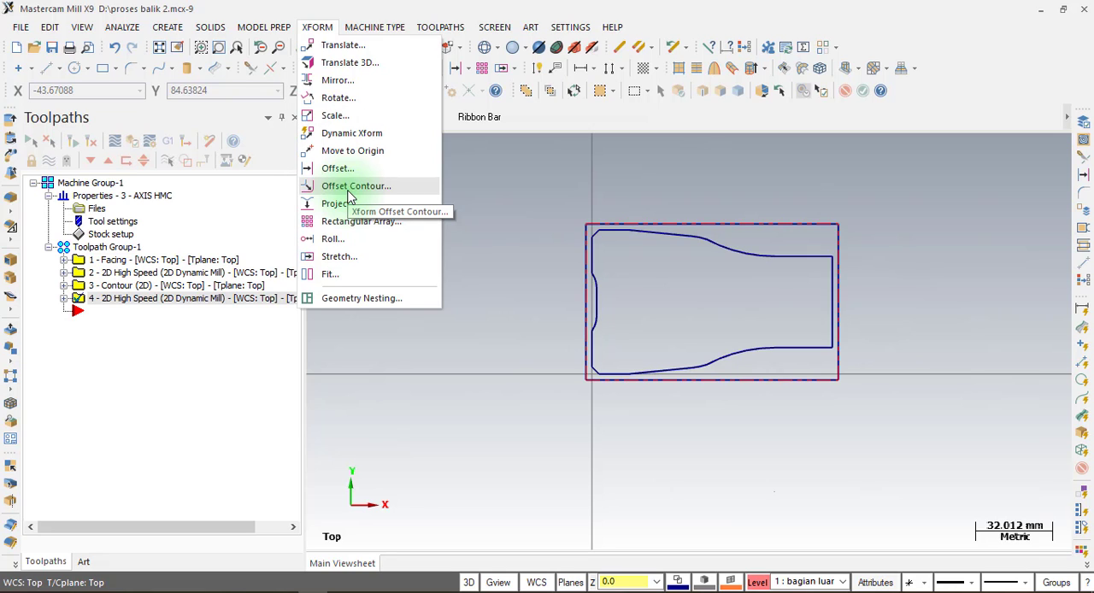
left_click(348, 196)
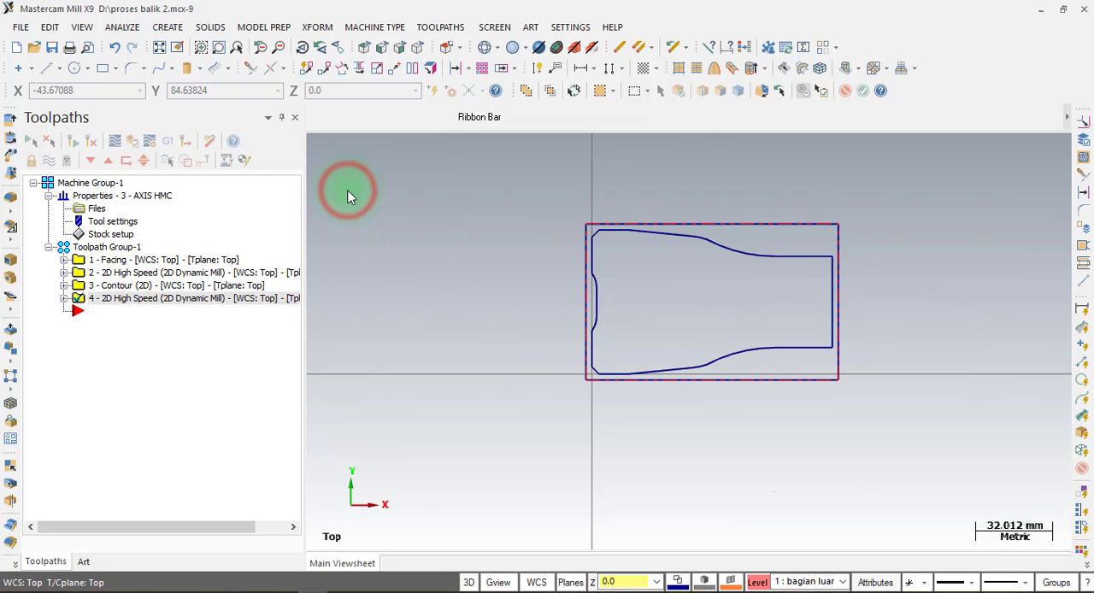
left_click(593, 259)
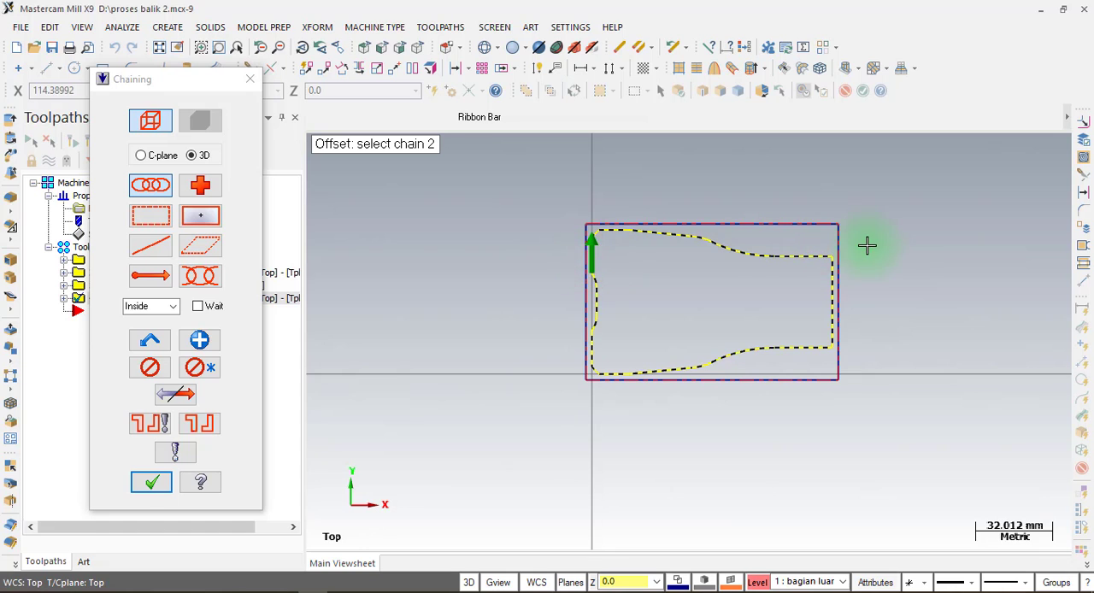
left_click(151, 482)
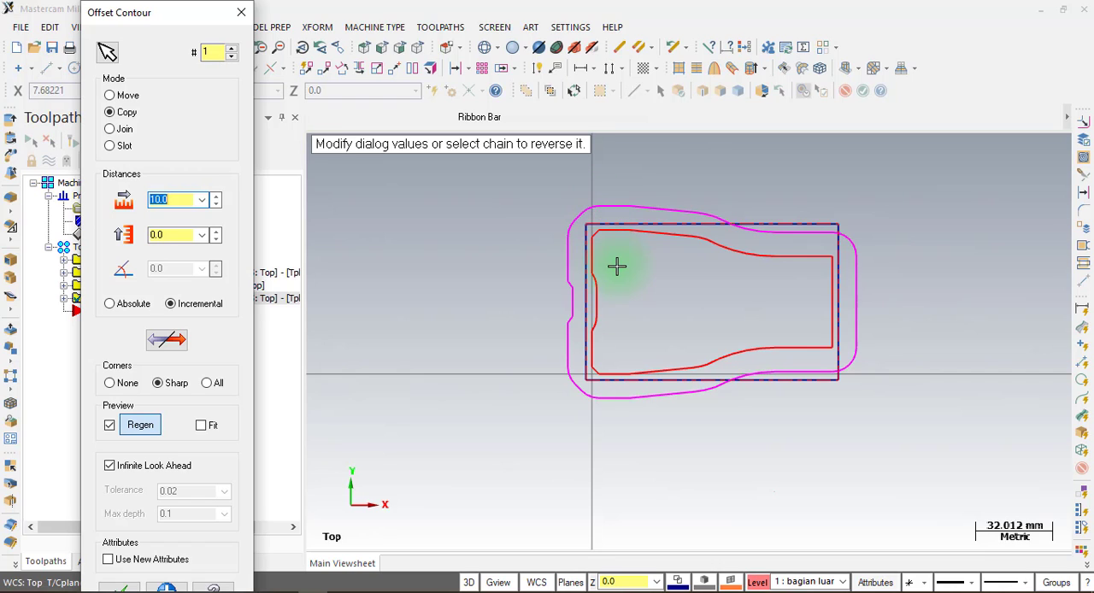
left_click(165, 340)
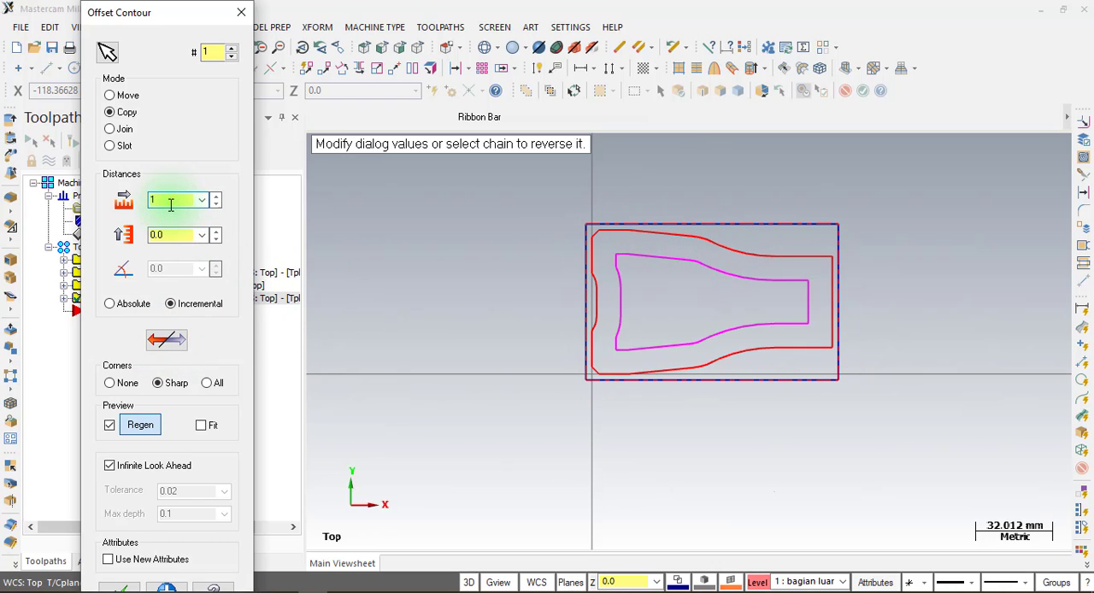
key("Return")
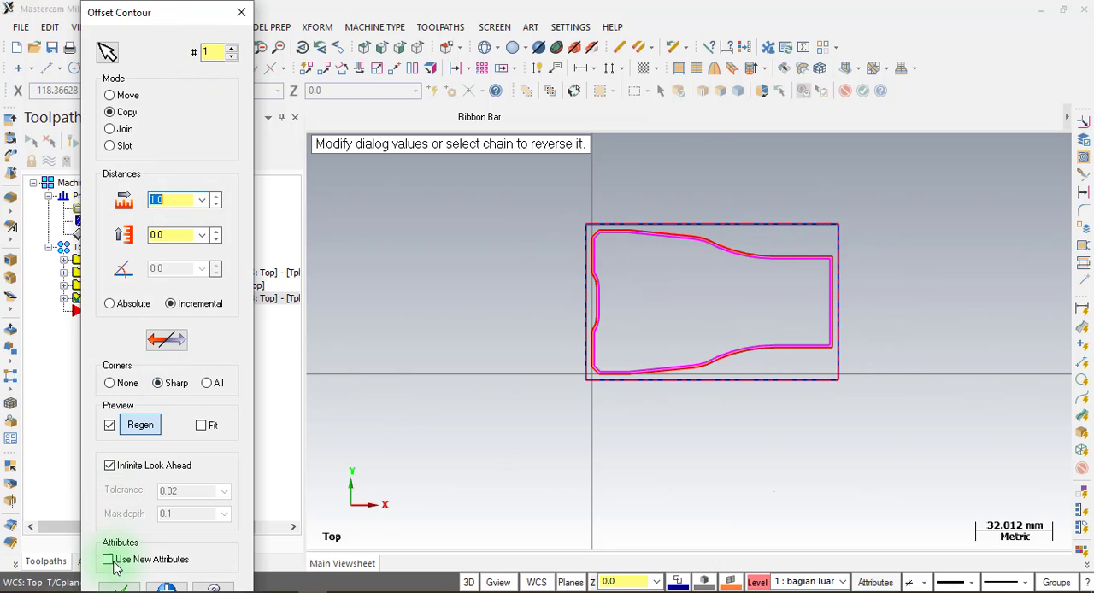
left_click(118, 588)
Delete the three straight lines of the inner offset contour around the narrow neck end.
scroll(819, 276, "up", 3)
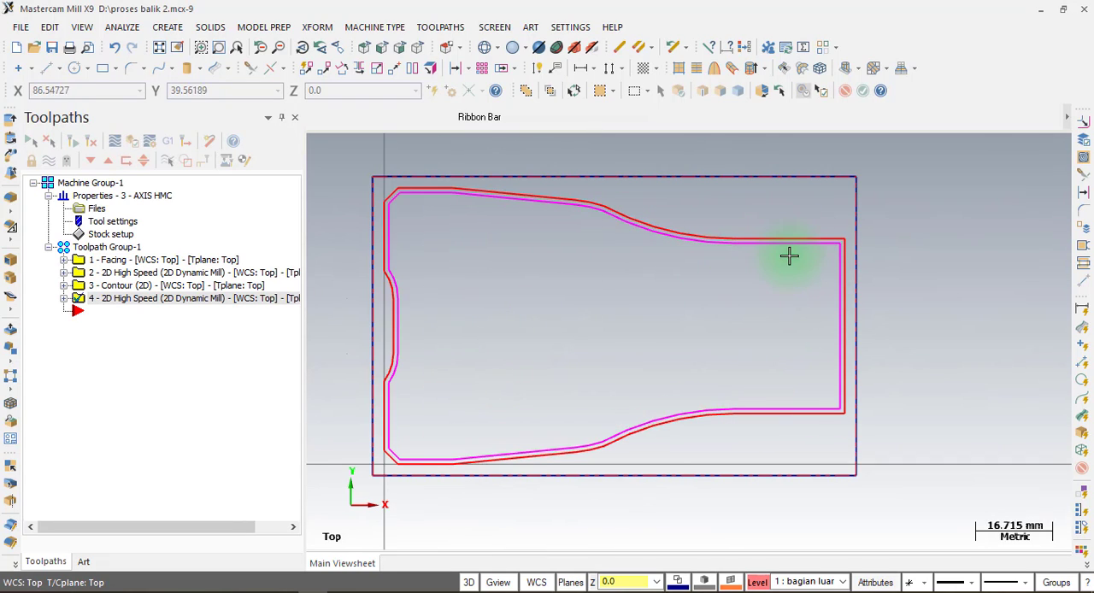
left_click(790, 251)
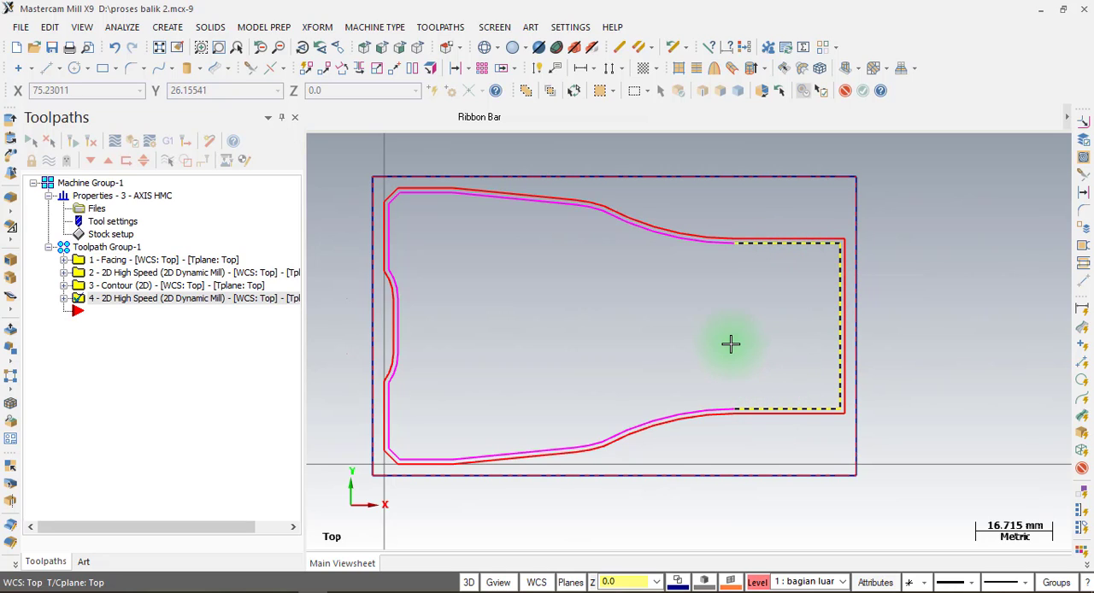
left_click(624, 50)
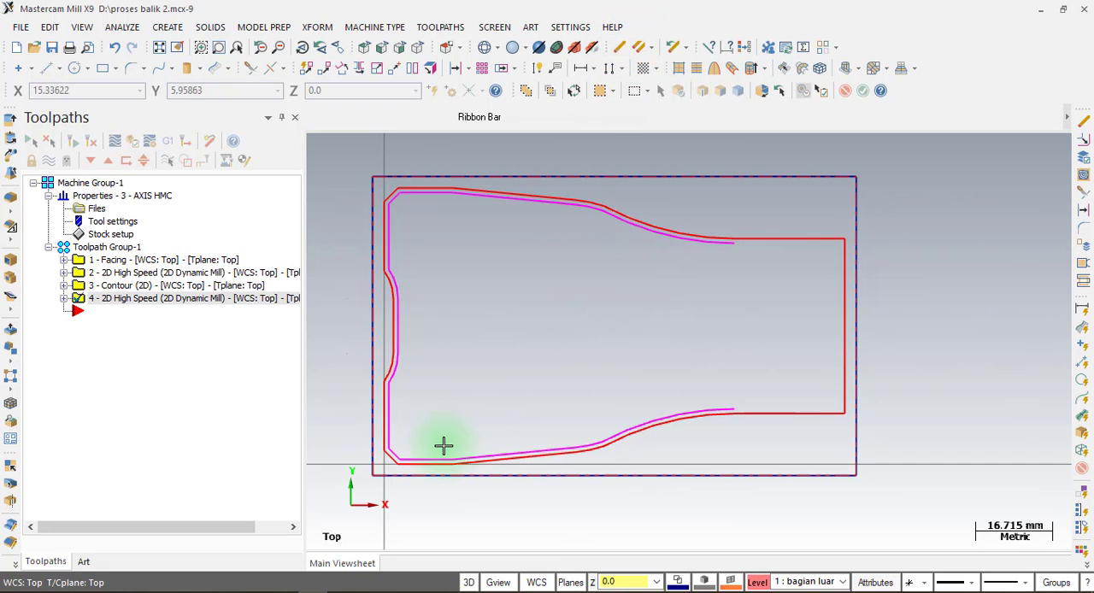
Check the inner feature's height in the PDF drawing and offset the outer profile's upper base-edge line 41 mm inward in Move mode.
key("alt+Tab")
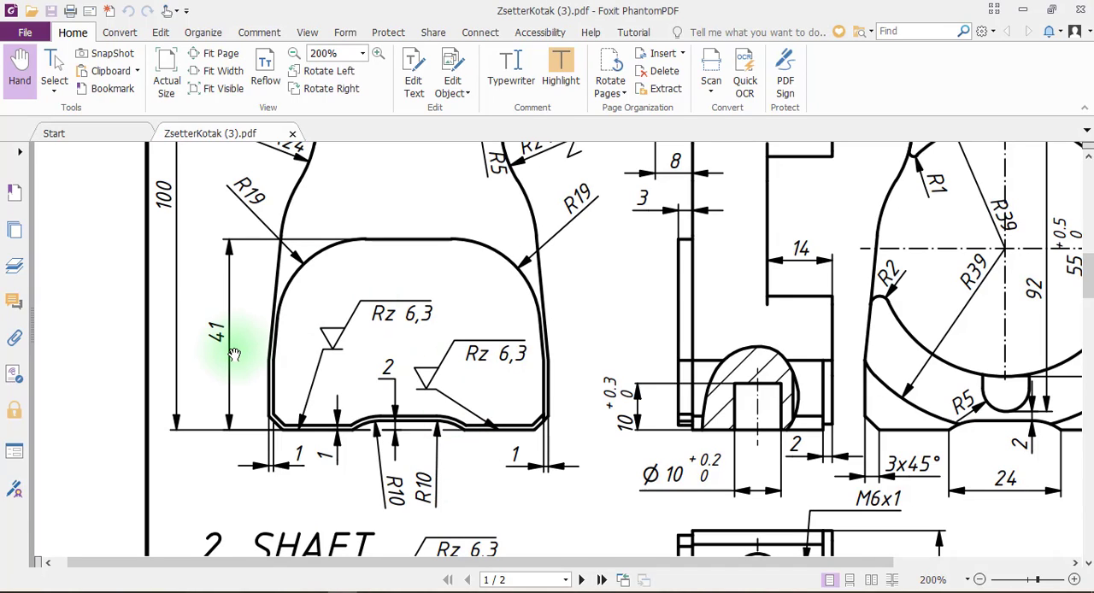
key("ctrl")
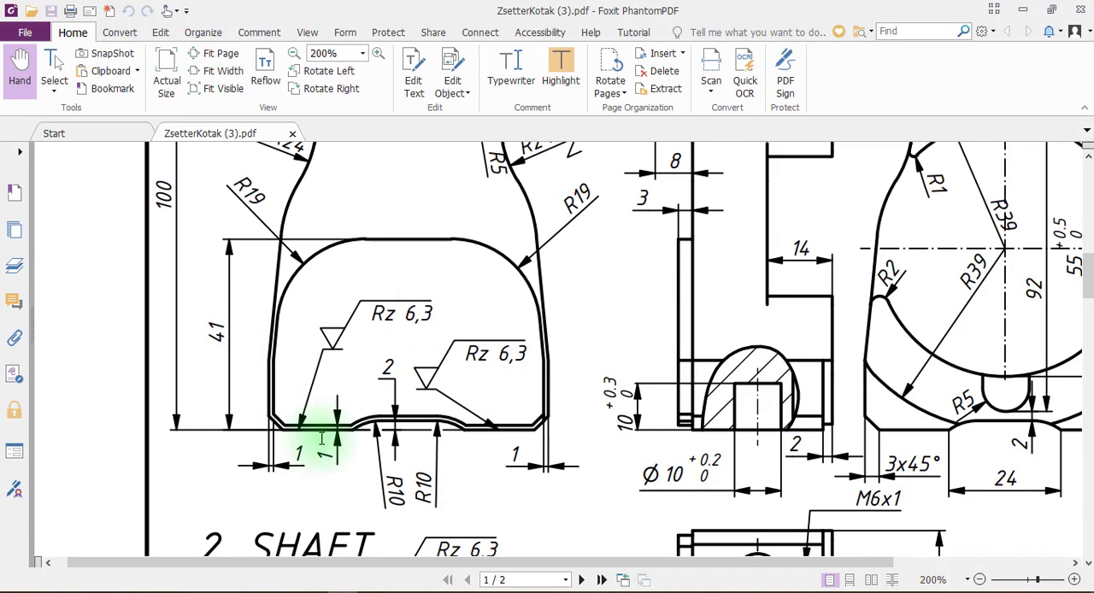
key("ctrl")
left_click(342, 252)
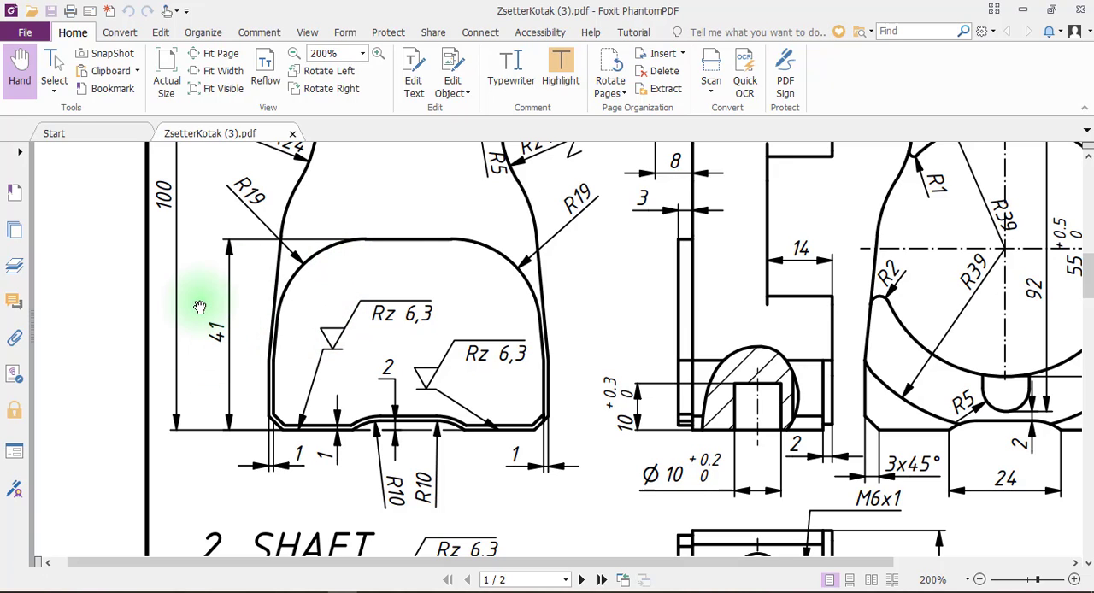
left_click(316, 591)
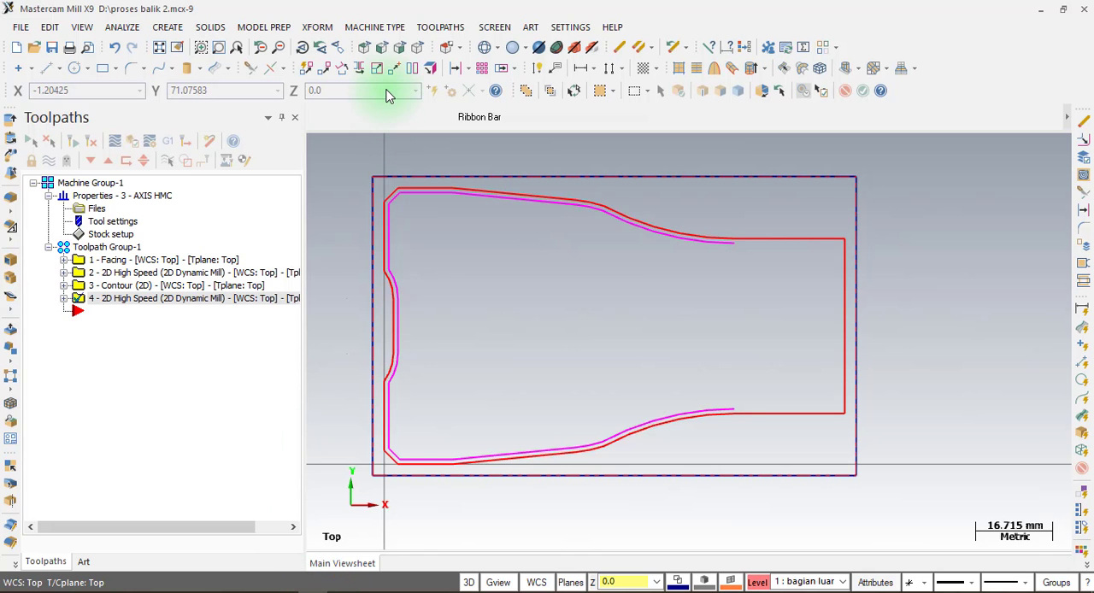
left_click(454, 75)
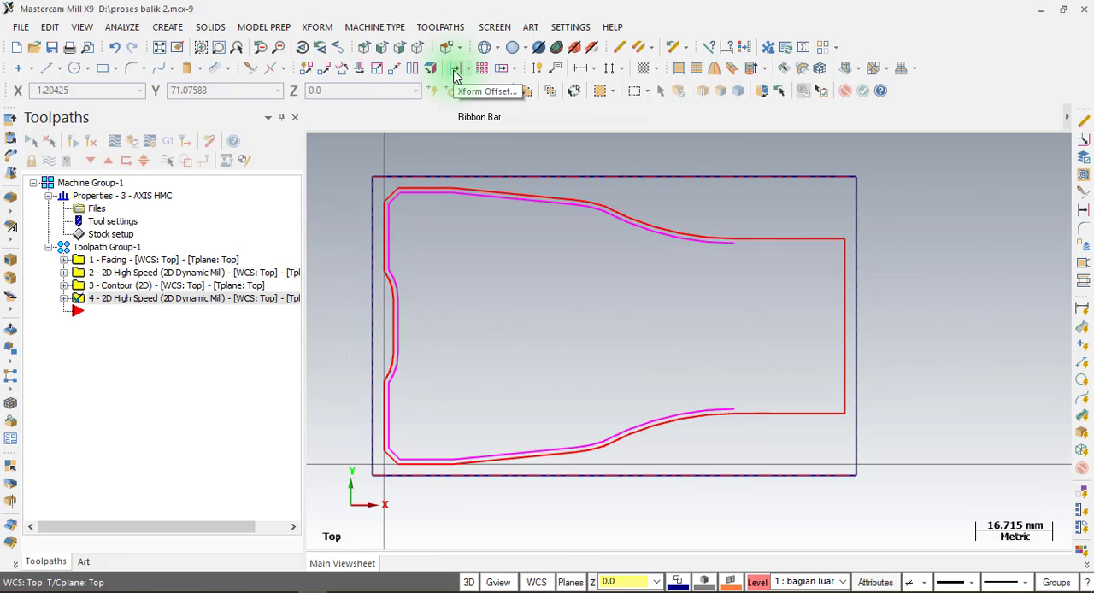
left_click(454, 76)
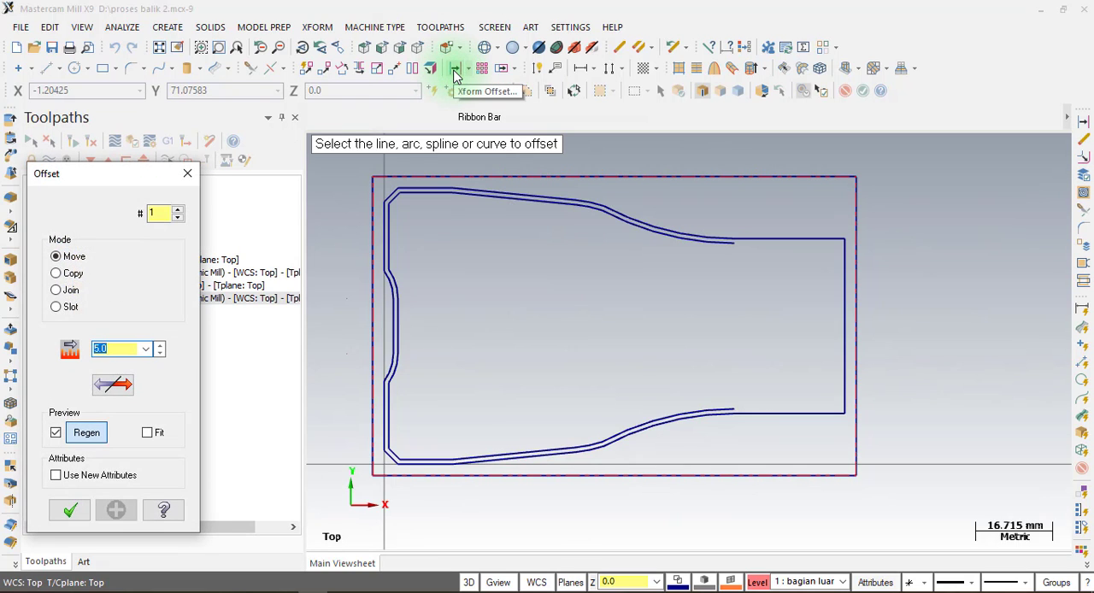
type("41")
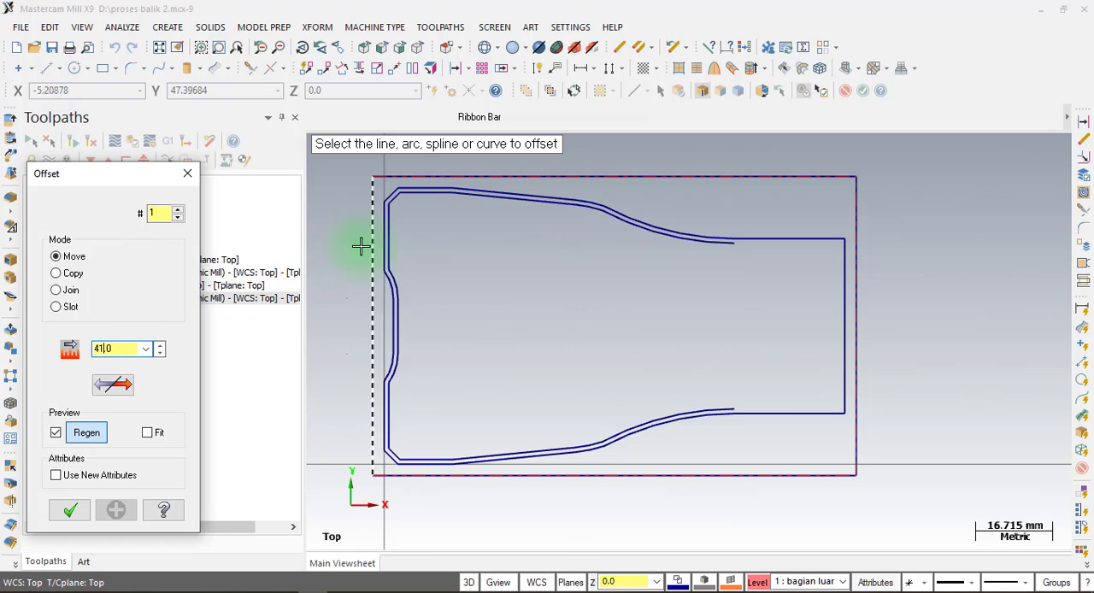
left_click(382, 247)
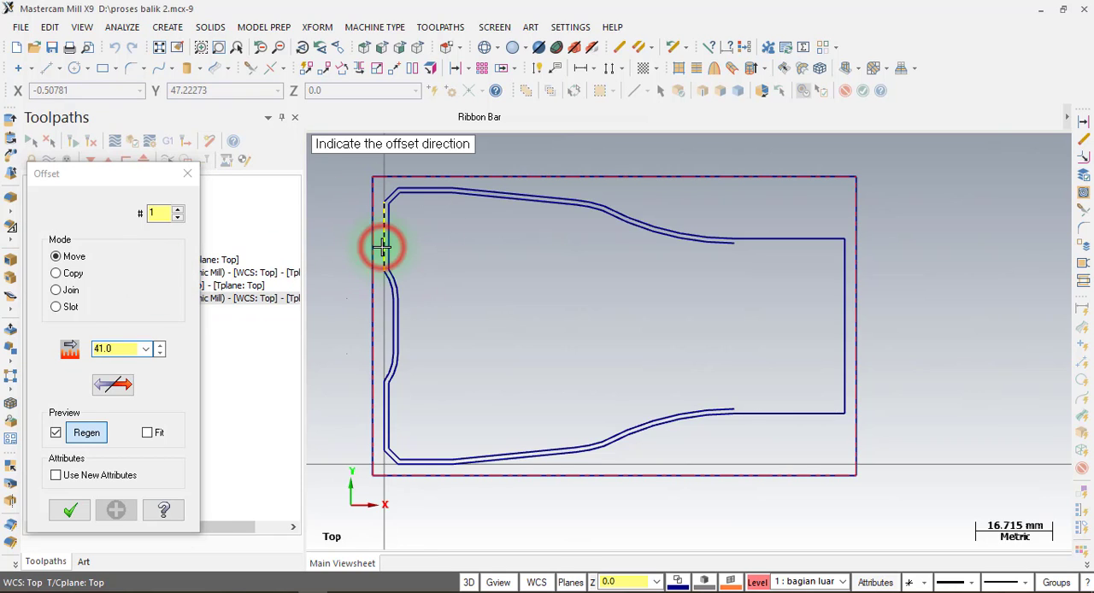
left_click(527, 256)
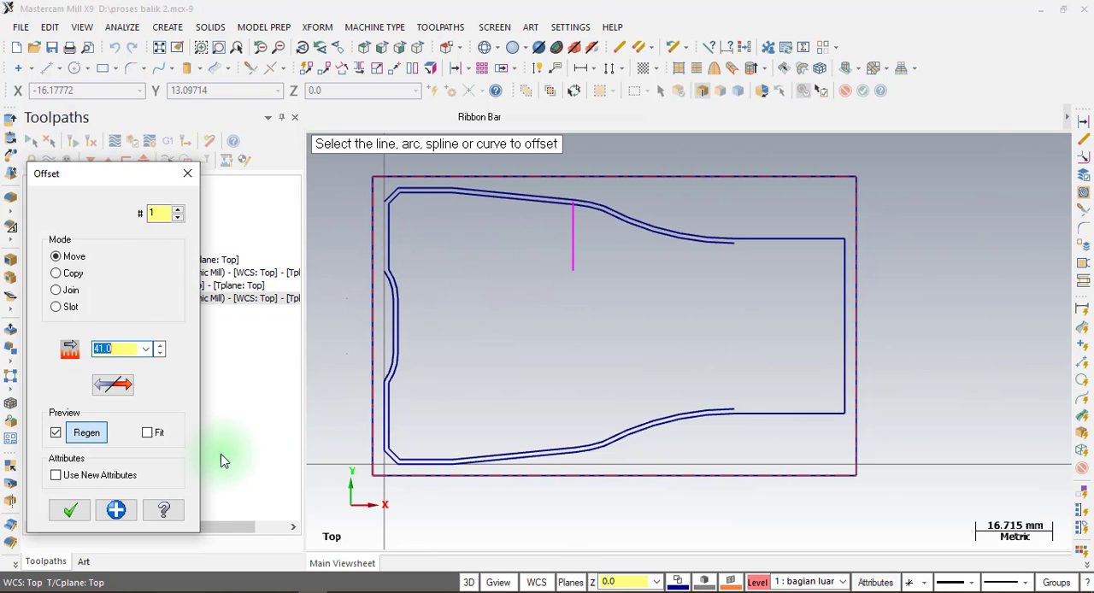
left_click(70, 510)
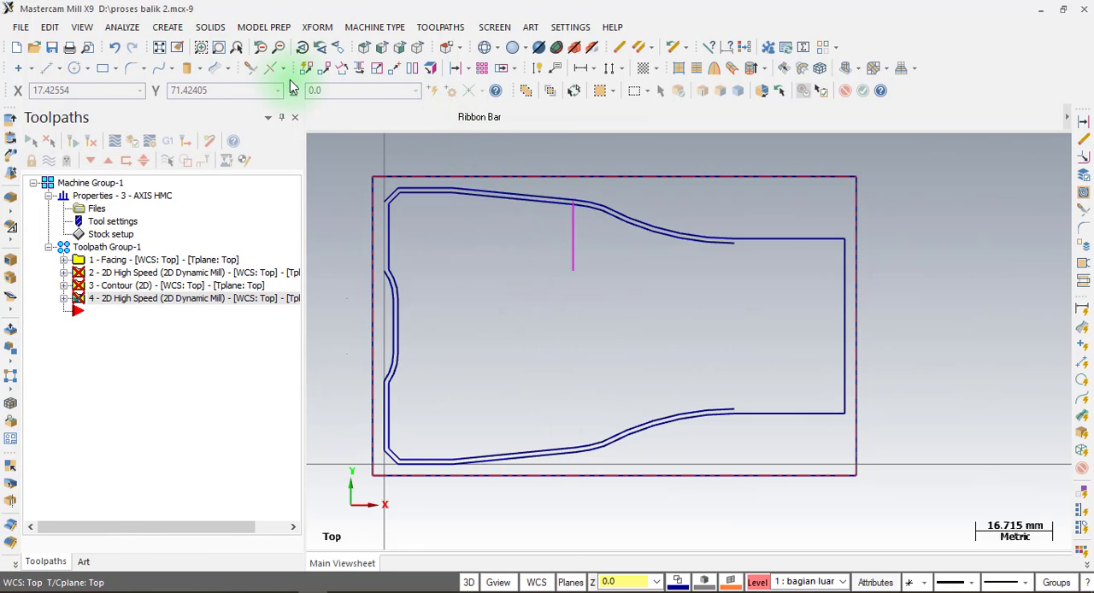
Trim and extend the offset vertical line and the inner contour's two sloping sides to meet at both corners.
left_click(252, 74)
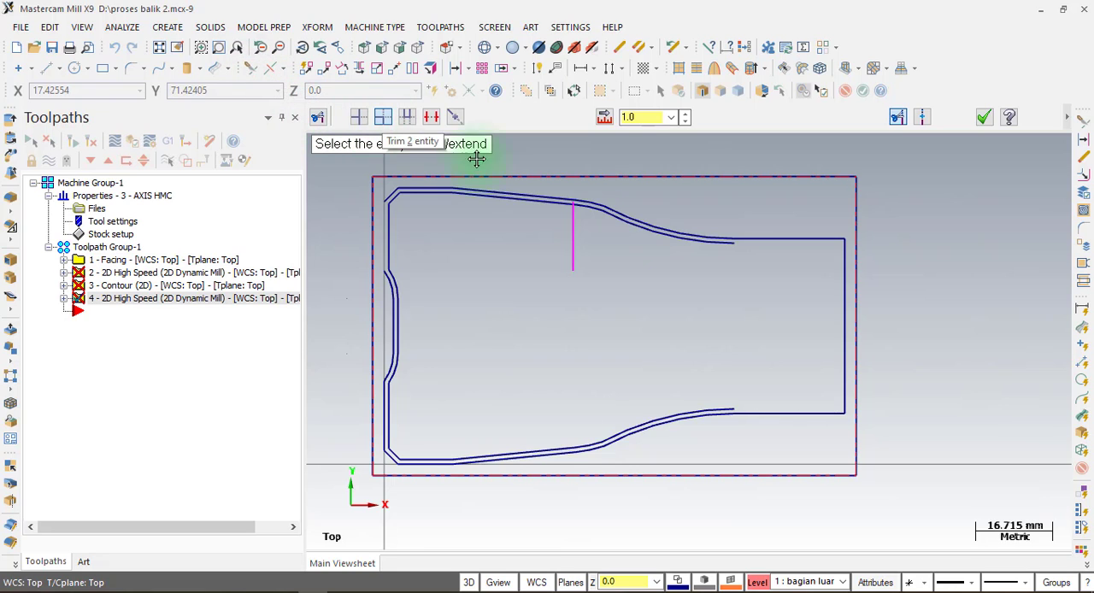
scroll(573, 210, "up", 2)
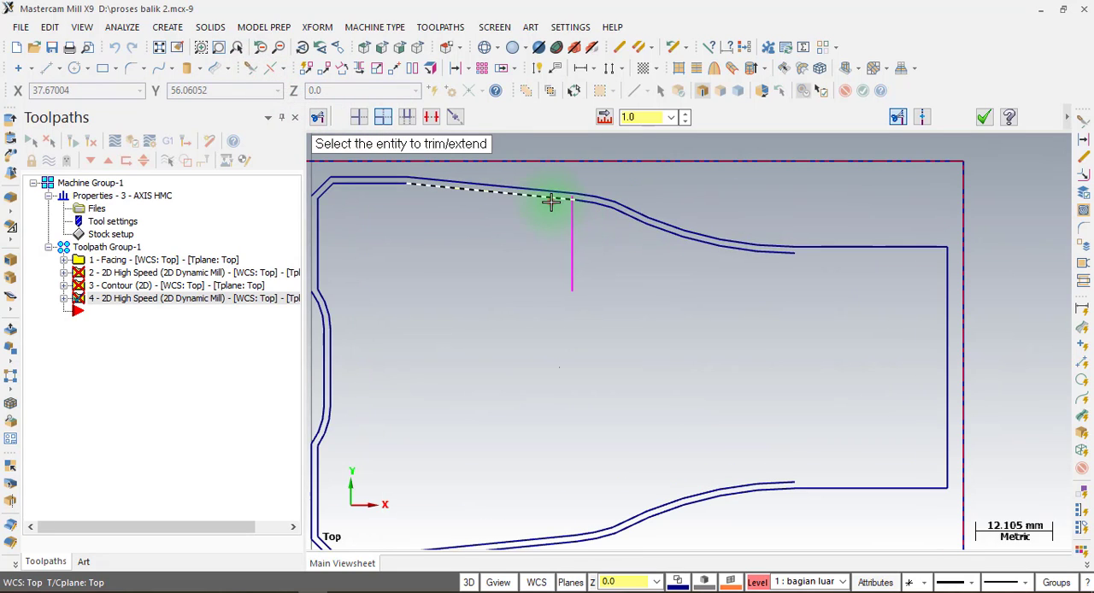
left_click(551, 201)
left_click(570, 231)
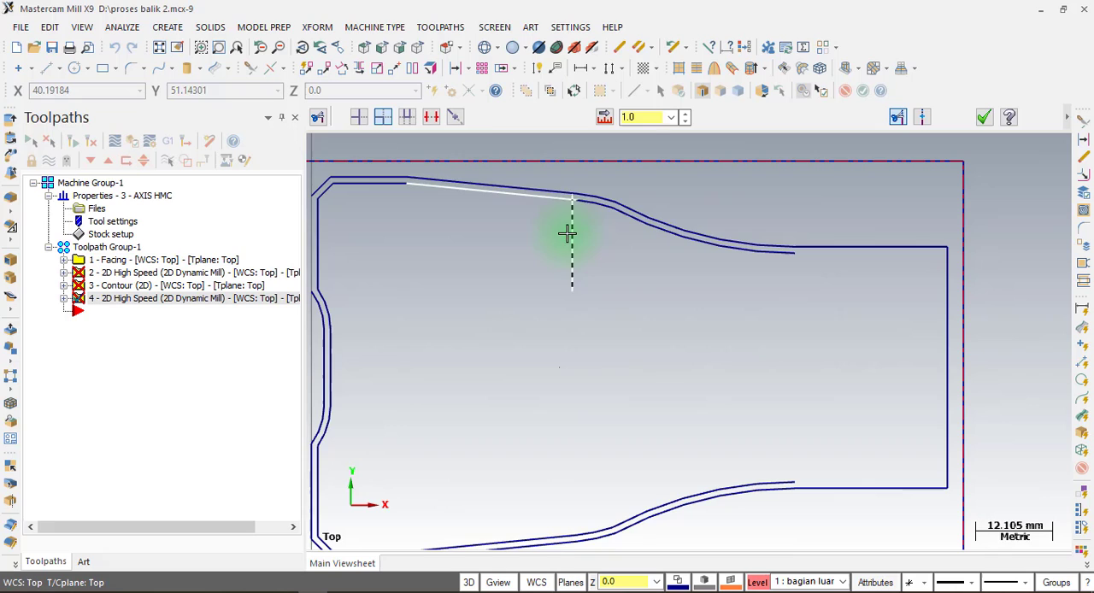
left_click(473, 533)
left_click(570, 264)
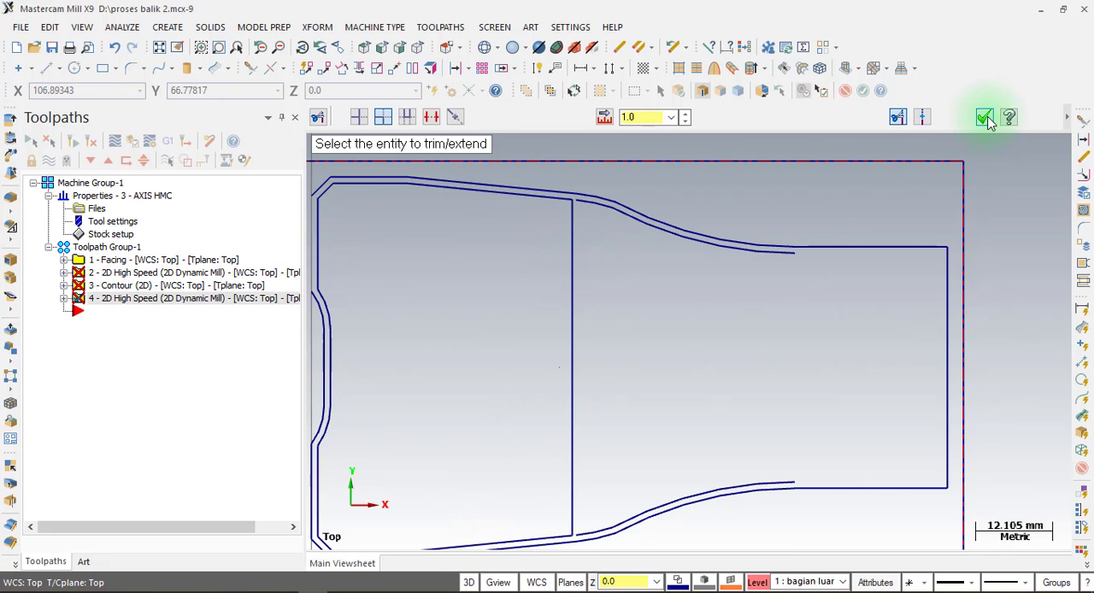
left_click(985, 118)
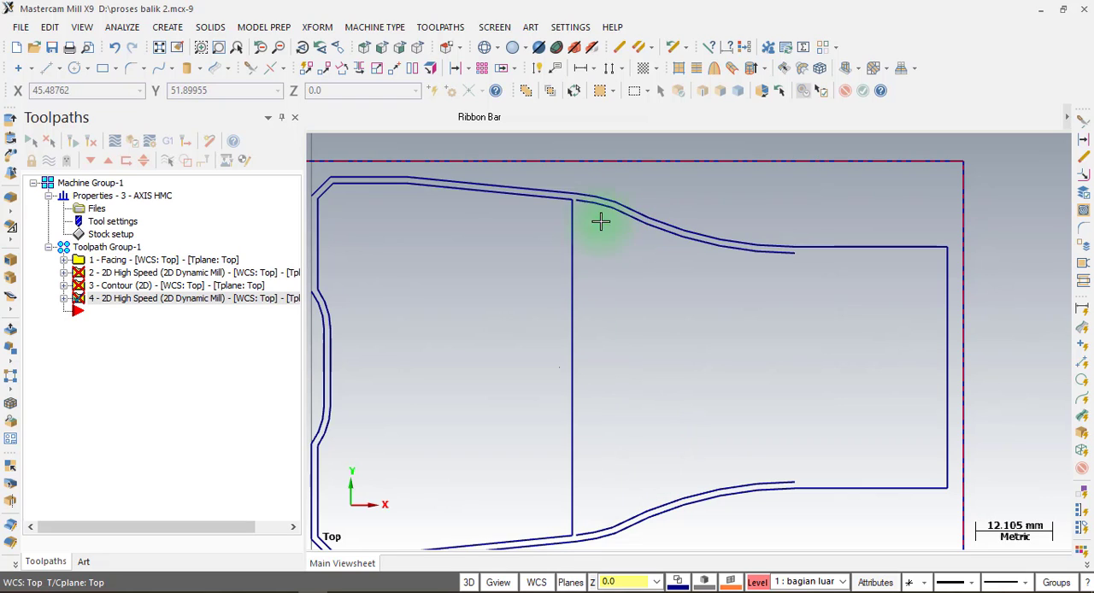
Delete the leftover inner offset curves on both sides of the neck beyond the vertical line.
left_click(596, 210)
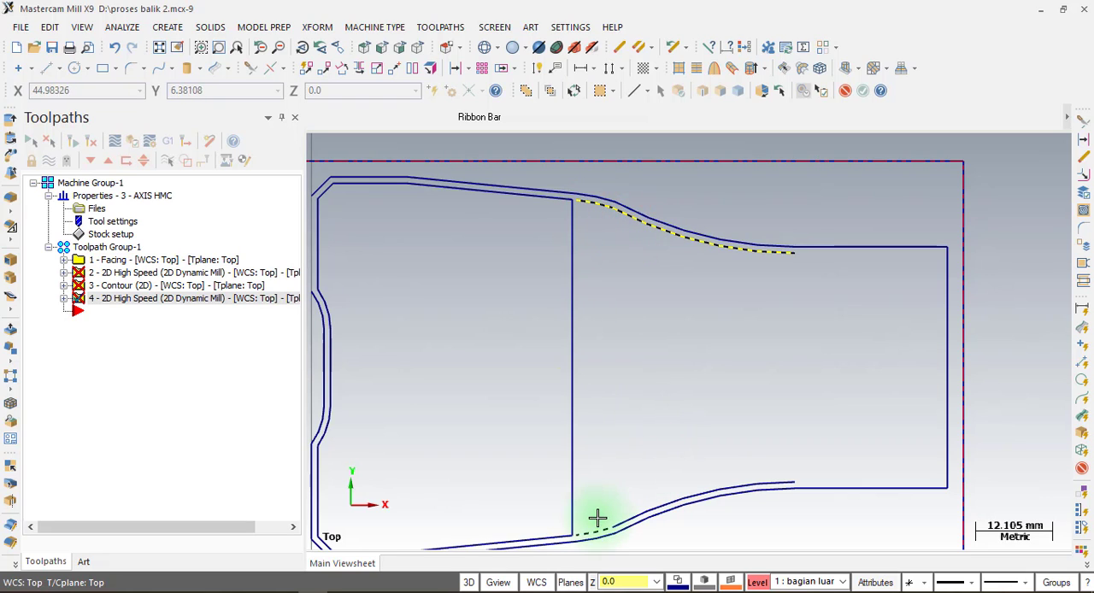
left_click(598, 519)
left_click(637, 503)
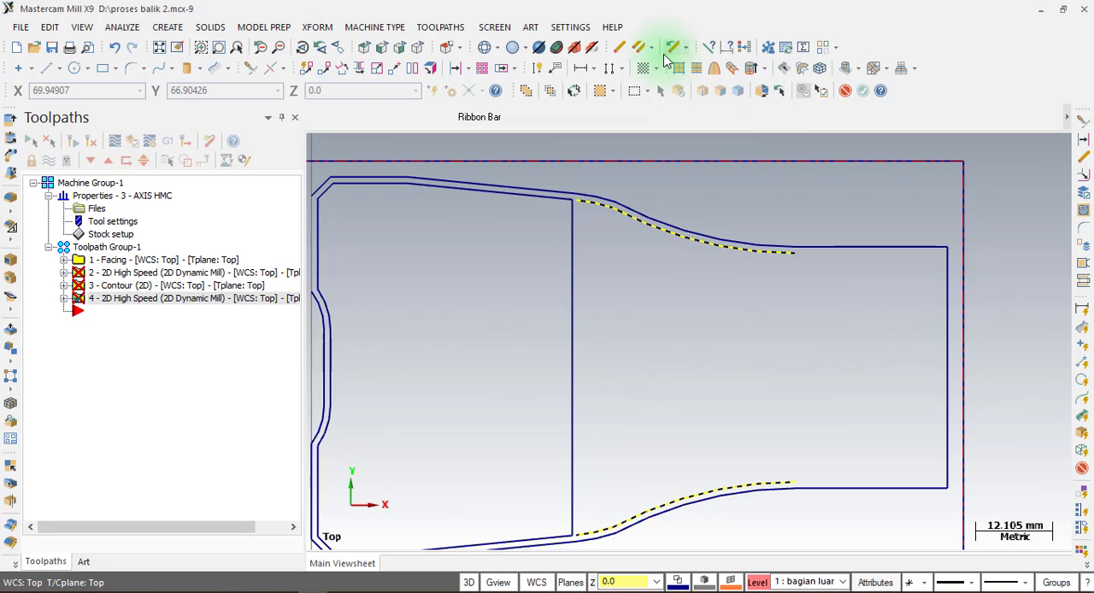
left_click(621, 47)
Fillet both corners between the inner contour's vertical line and sloping sides with a 19 mm radius, consulting the PDF drawing.
scroll(861, 224, "down", 1)
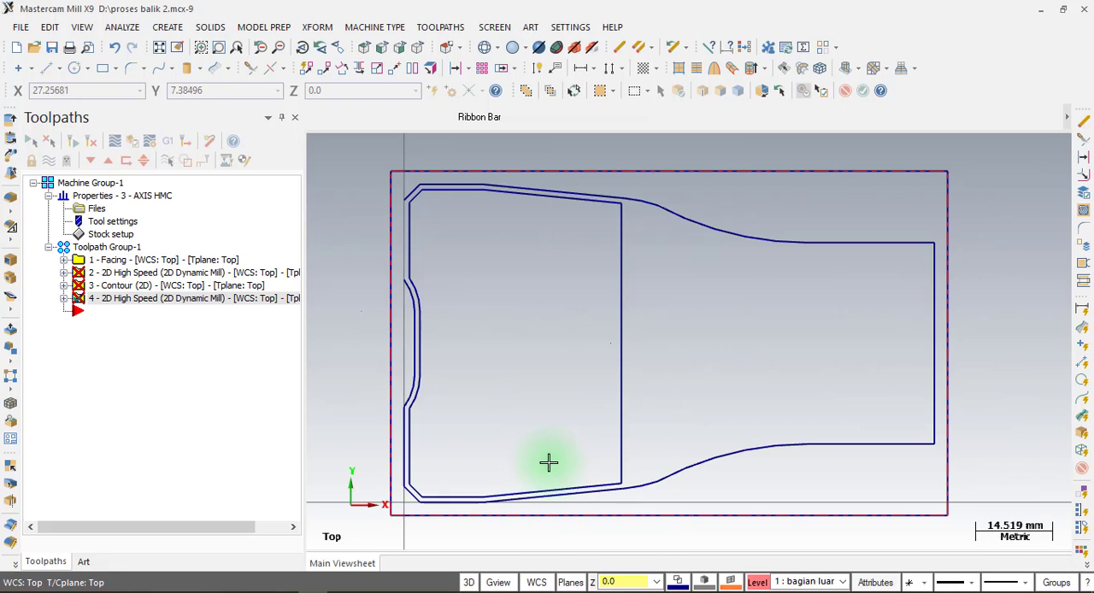
left_click(339, 591)
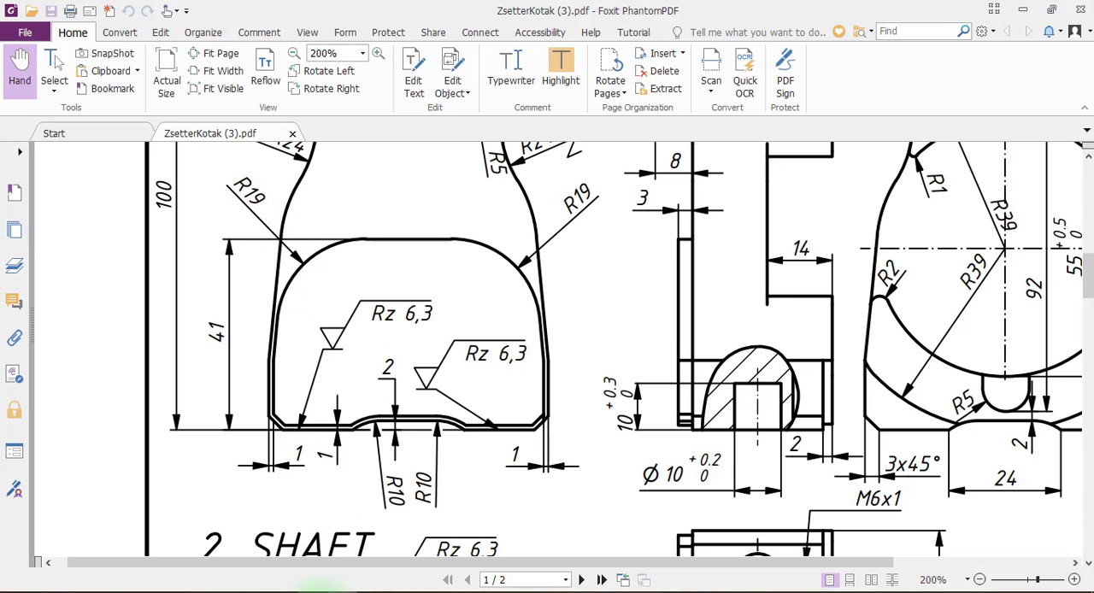
left_click(313, 592)
left_click(133, 70)
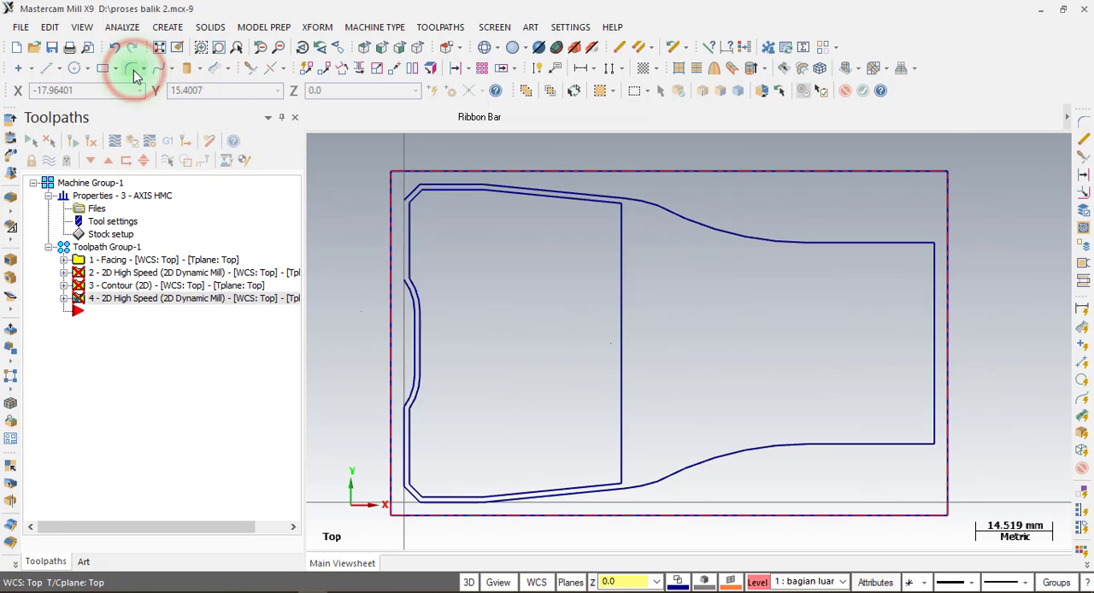
left_click(552, 117)
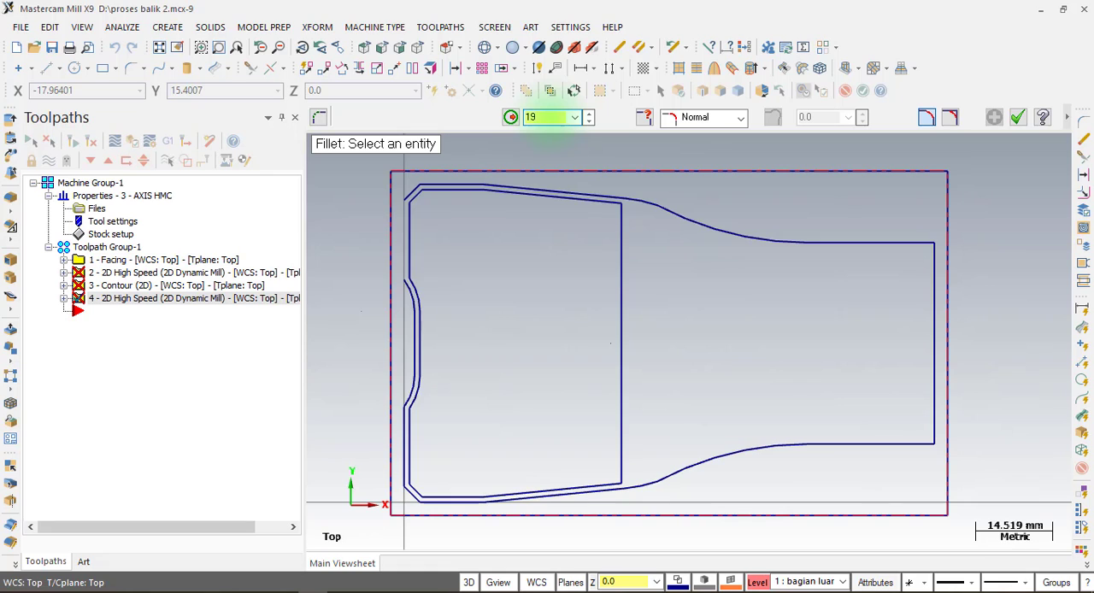
left_click(564, 200)
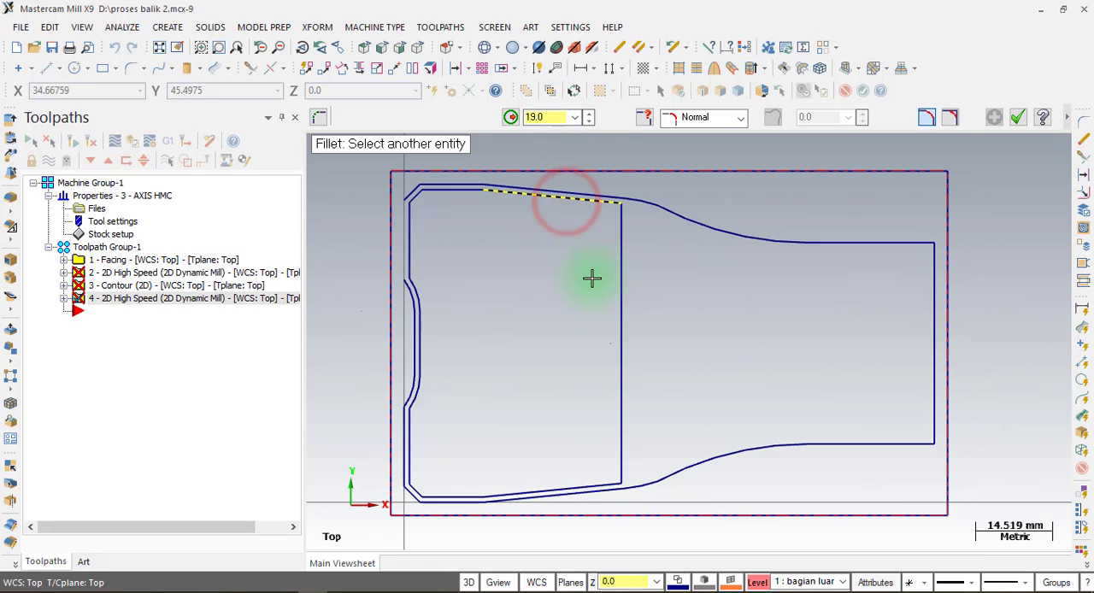
left_click(614, 350)
left_click(542, 489)
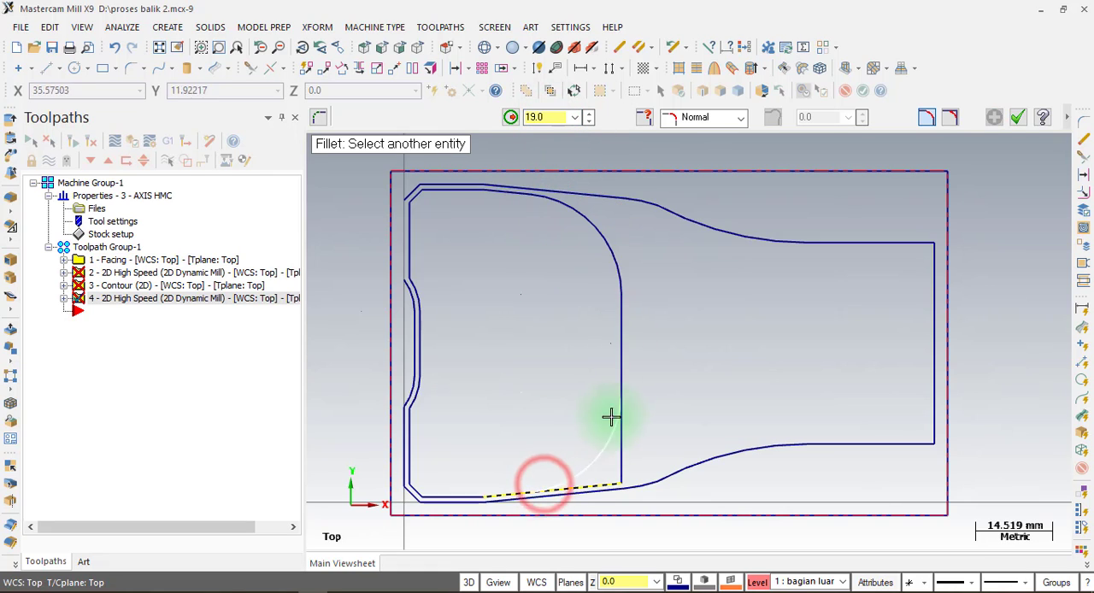
left_click(627, 362)
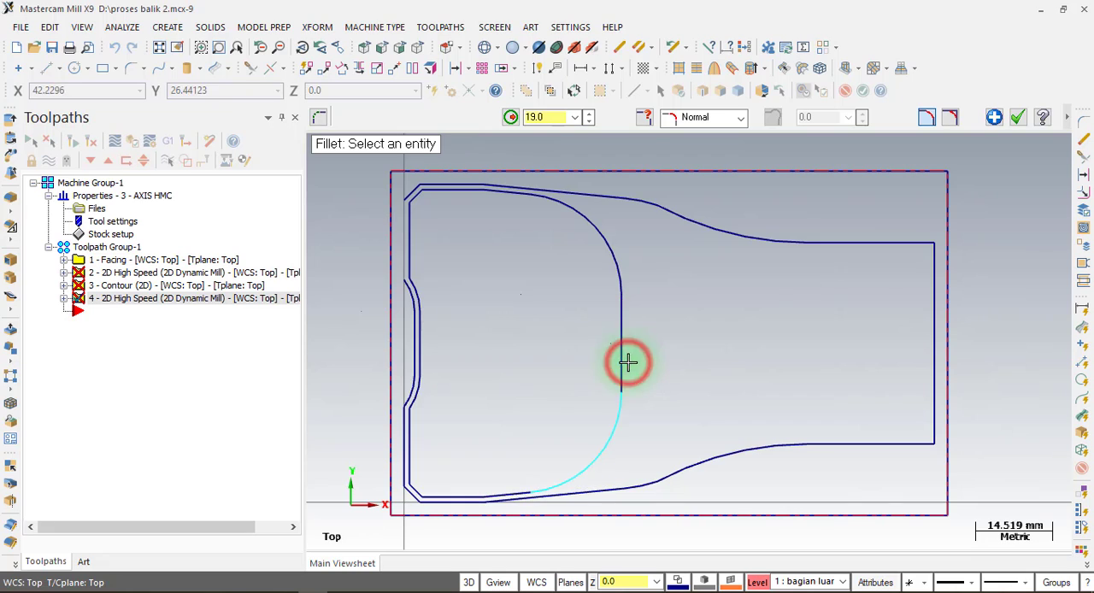
left_click(1017, 117)
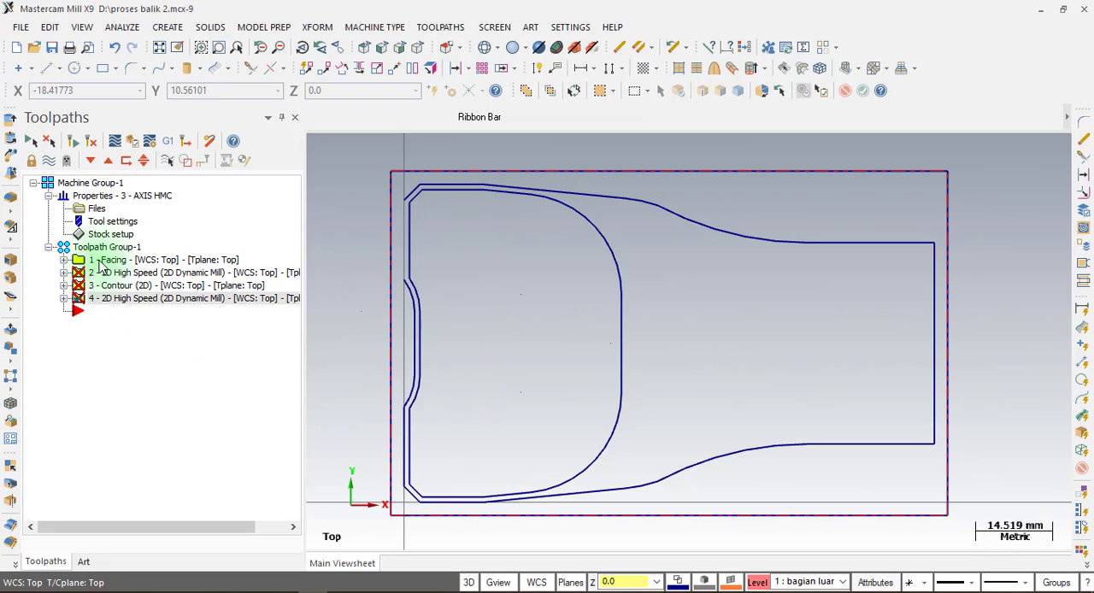
left_click(199, 300)
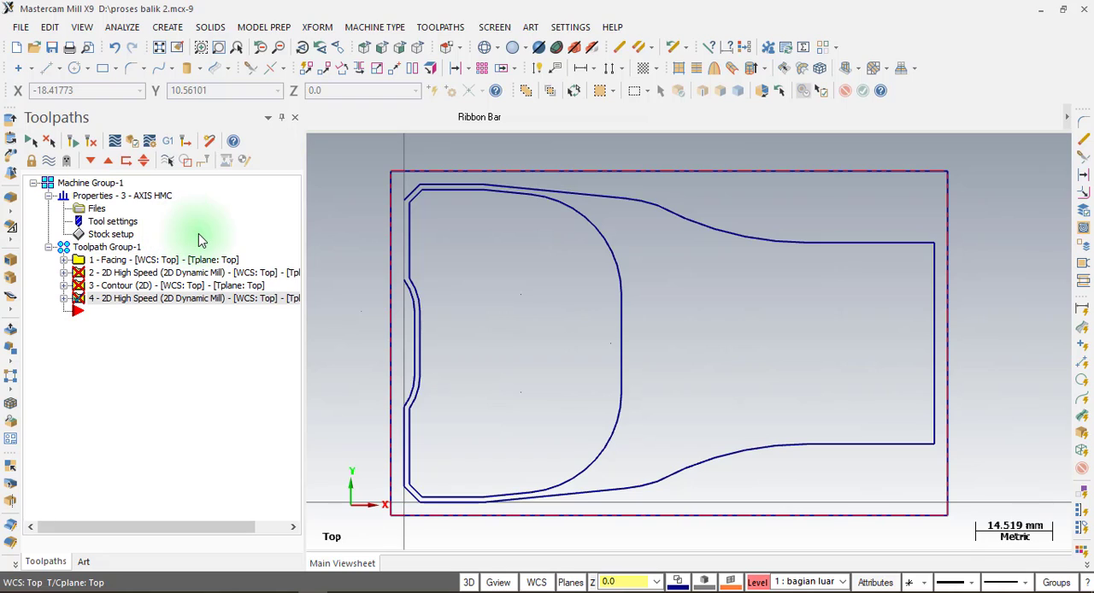
left_click(458, 70)
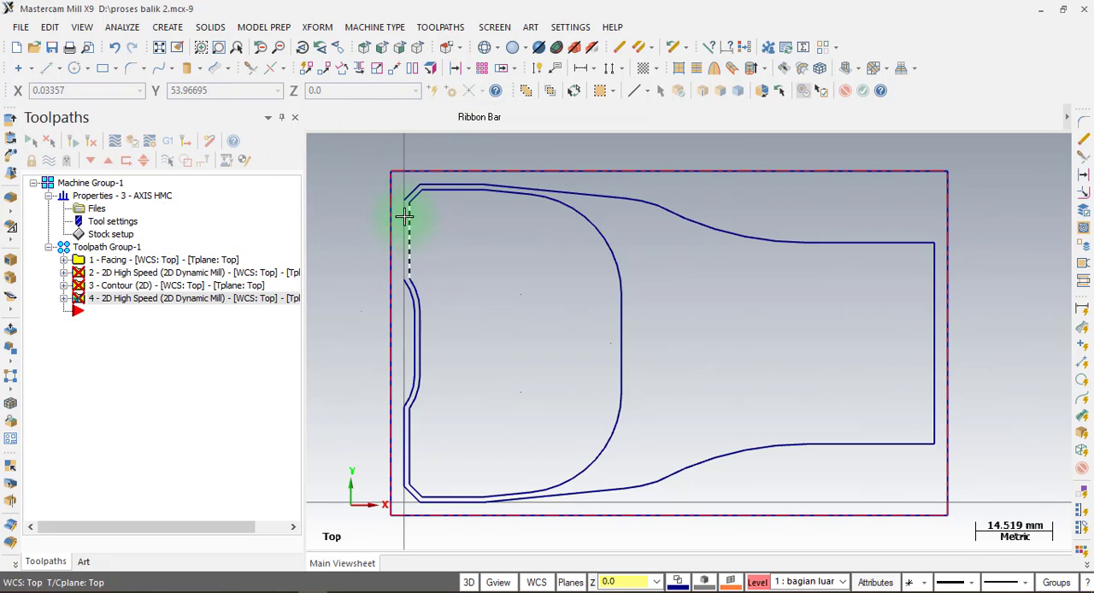
scroll(400, 239, "up", 3)
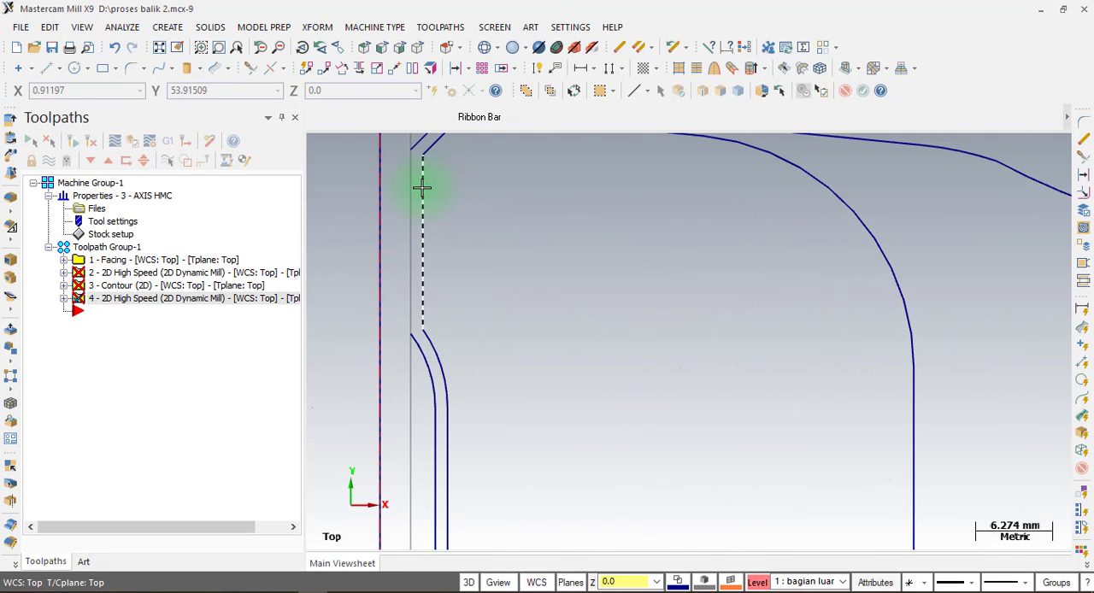
key("Escape")
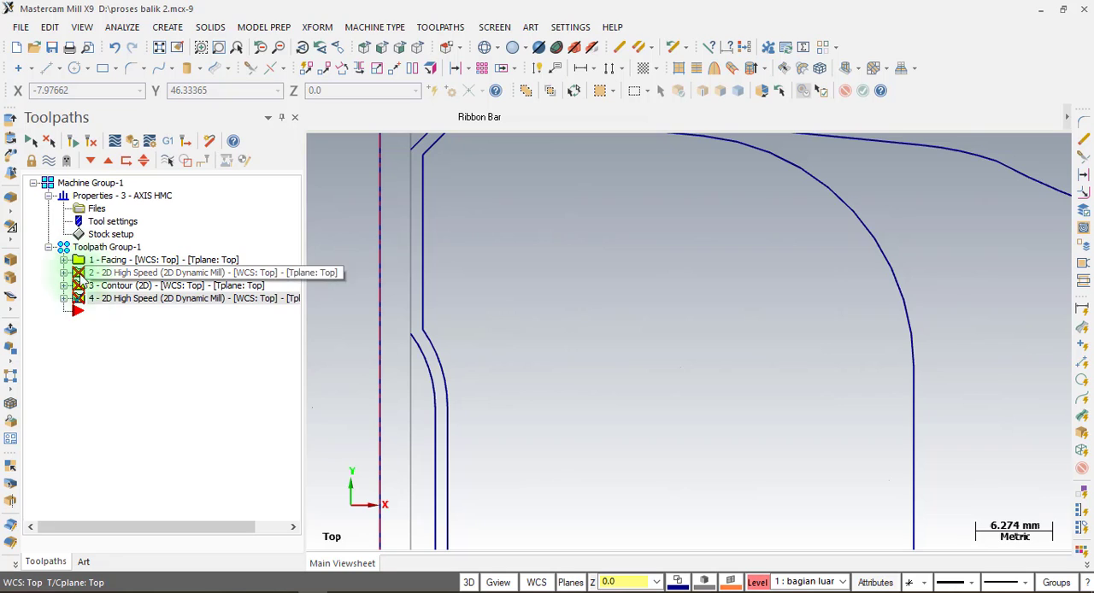
left_click(94, 298)
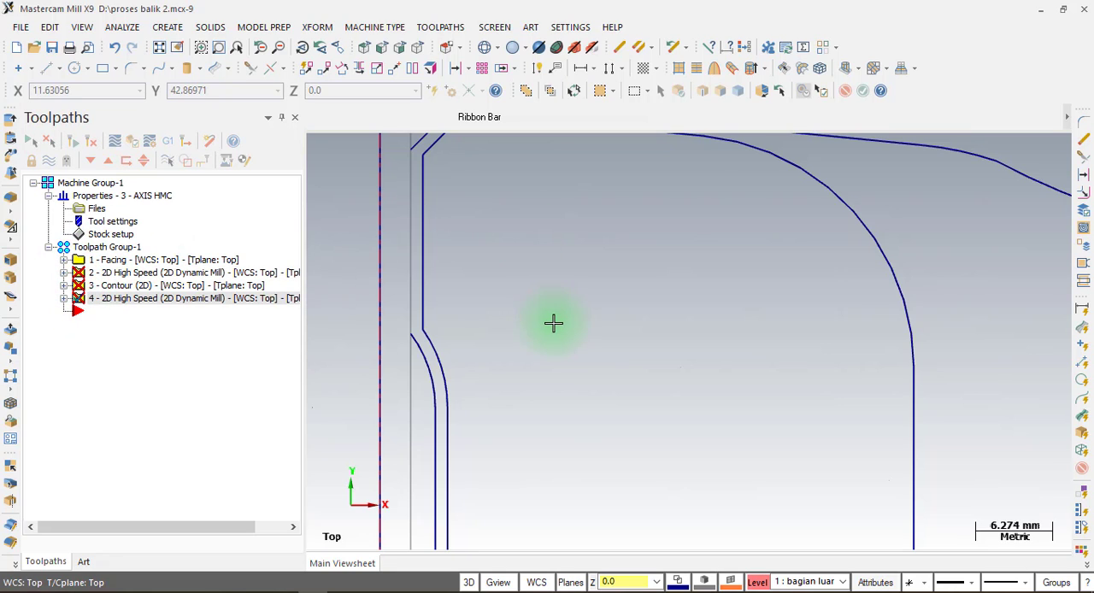
Draw a 15 mm vertical line closing the gap in the outer profile's base edge between the upper chamfer and the neck notch.
scroll(553, 323, "down", 2)
scroll(553, 323, "down", 1)
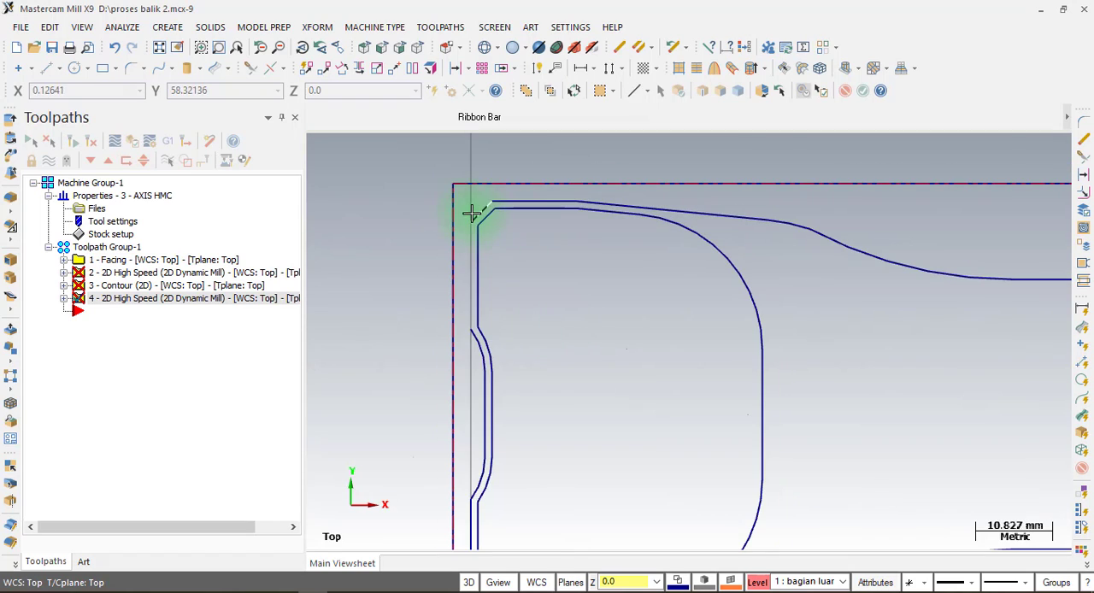
left_click(46, 72)
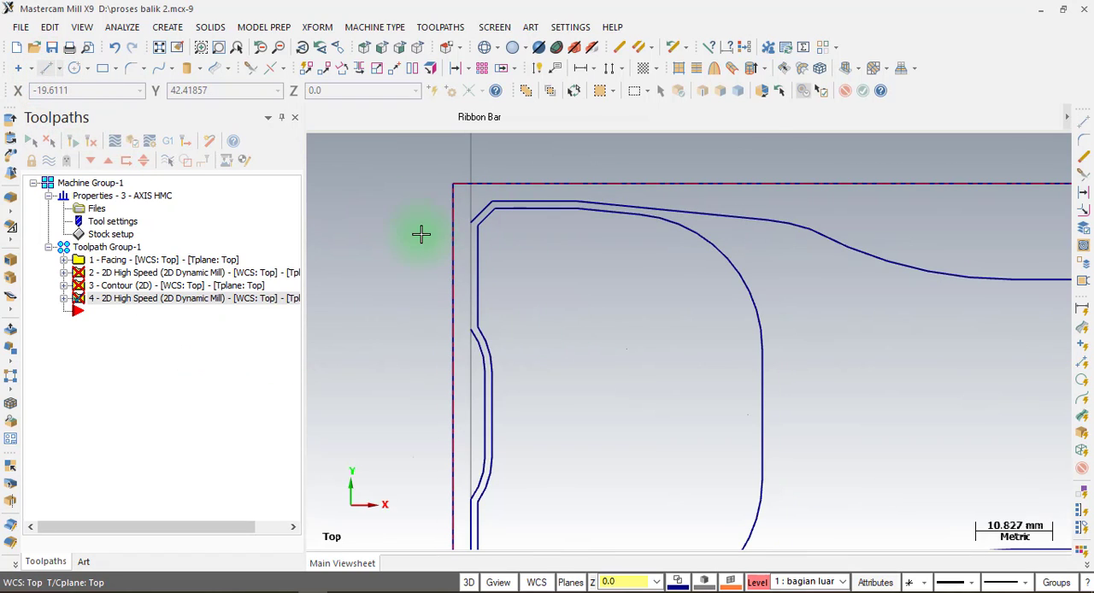
left_click(475, 229)
left_click(472, 331)
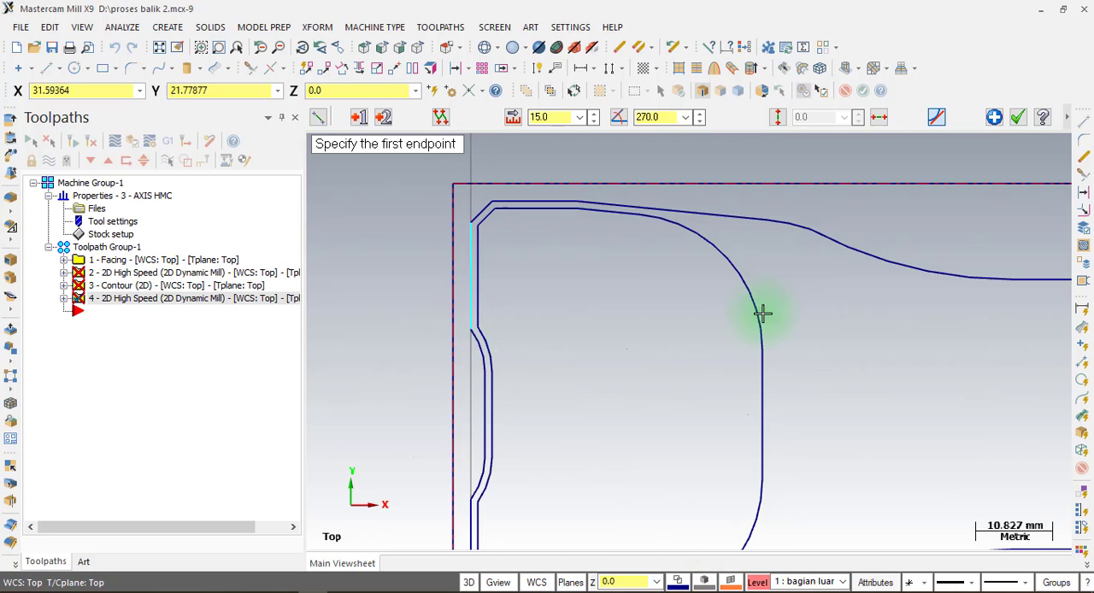
left_click(1014, 120)
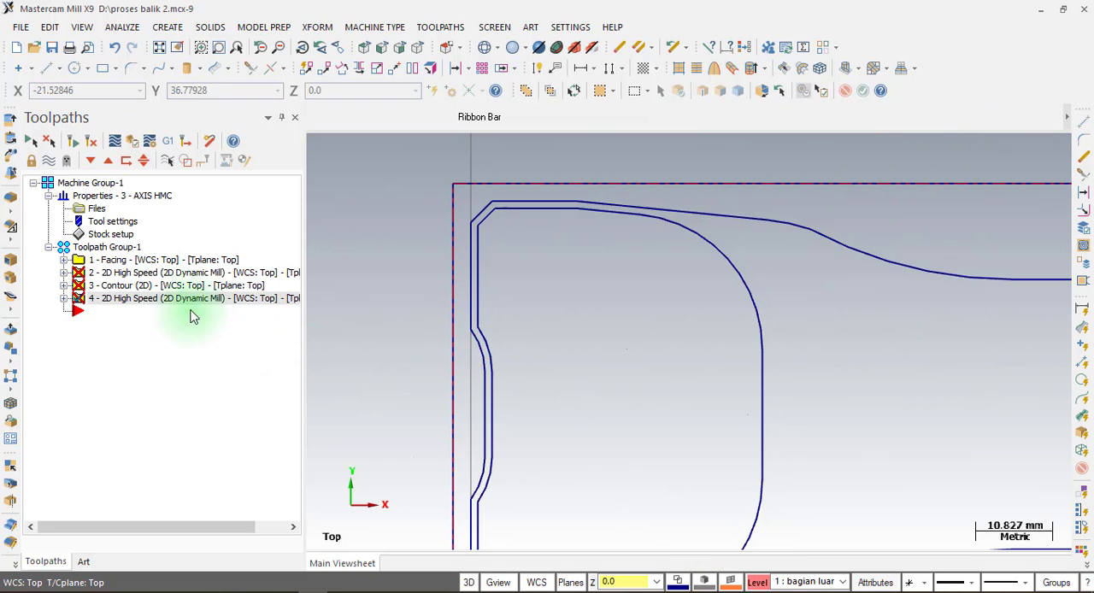
Regenerate all invalid operations in Toolpath Group-1.
left_click(94, 249)
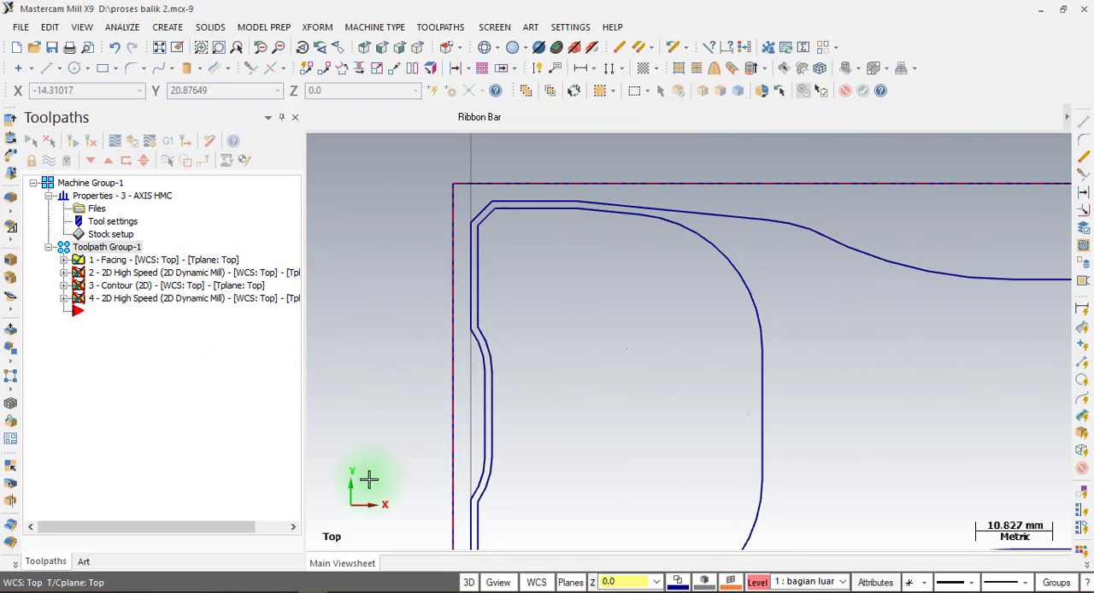
left_click(73, 142)
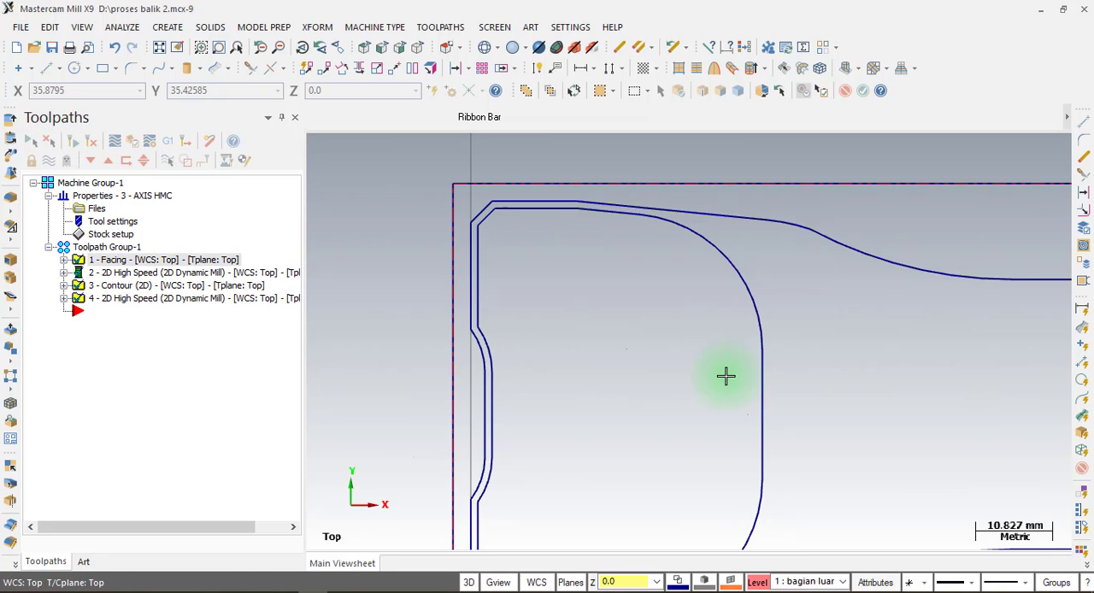
scroll(496, 214, "down", 2)
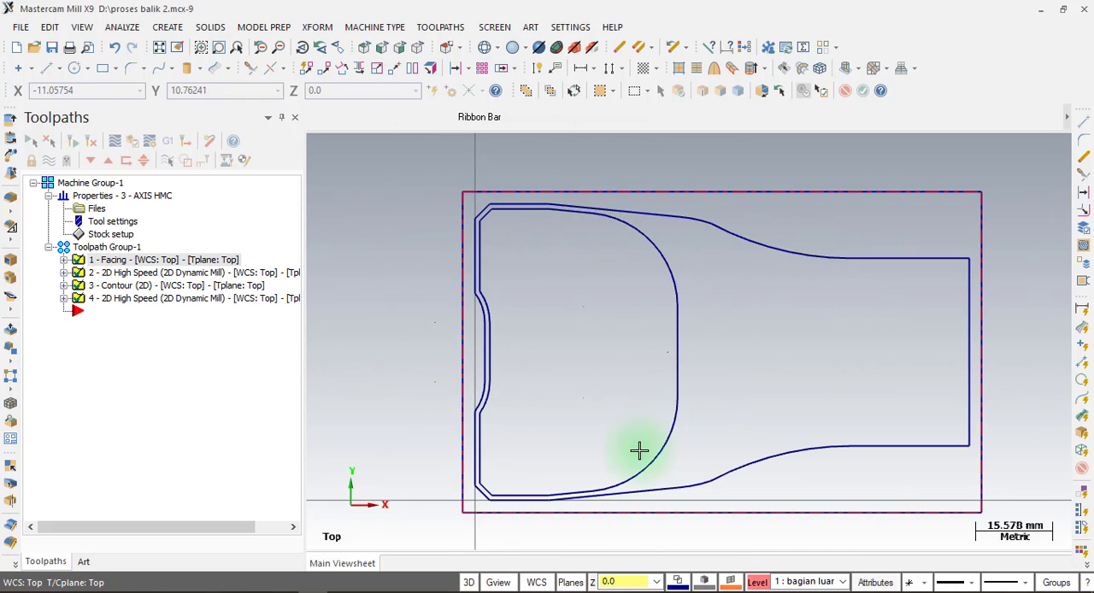
Display the toolpaths of all four operations and hide only the toolpath of dynamic mill operation 4.
left_click(47, 160)
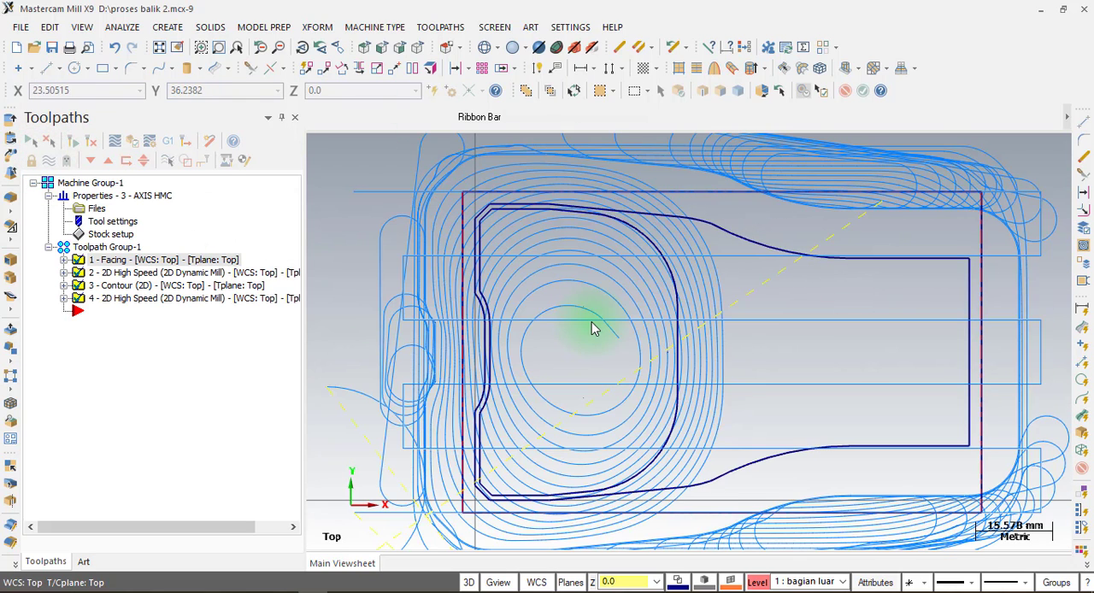
left_click(112, 299)
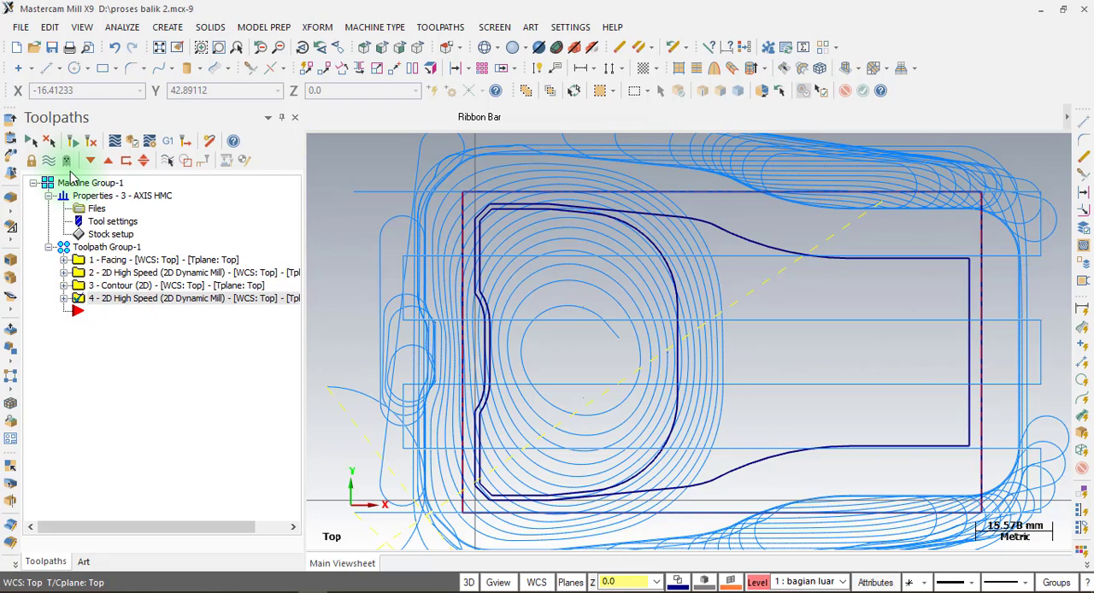
left_click(51, 162)
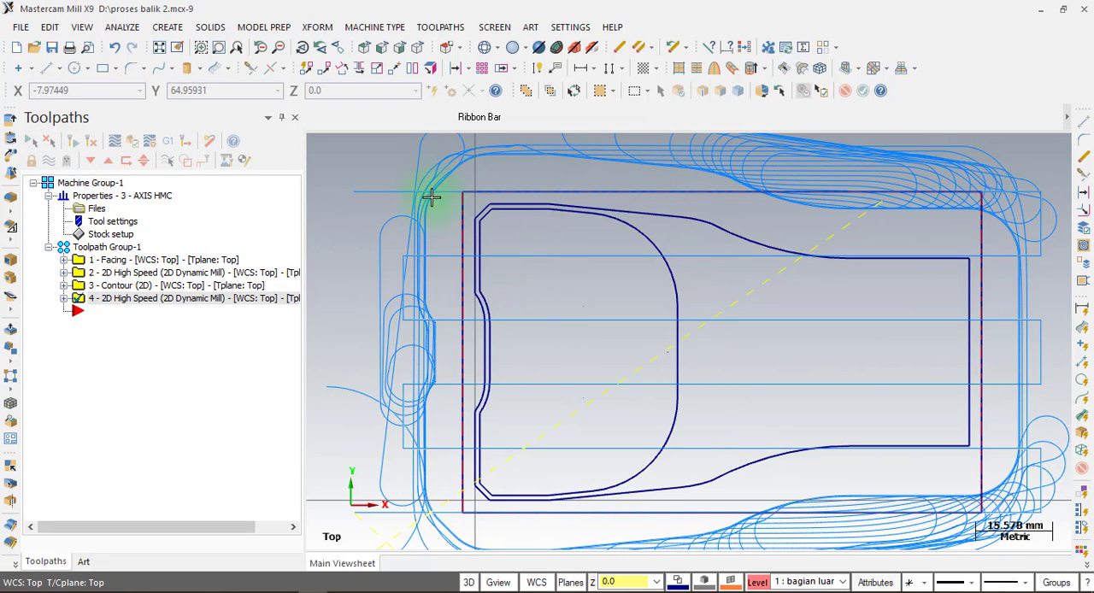
Inspect the contents of the contour operation and the chain geometry options of dynamic mill operation 2.
left_click(65, 285)
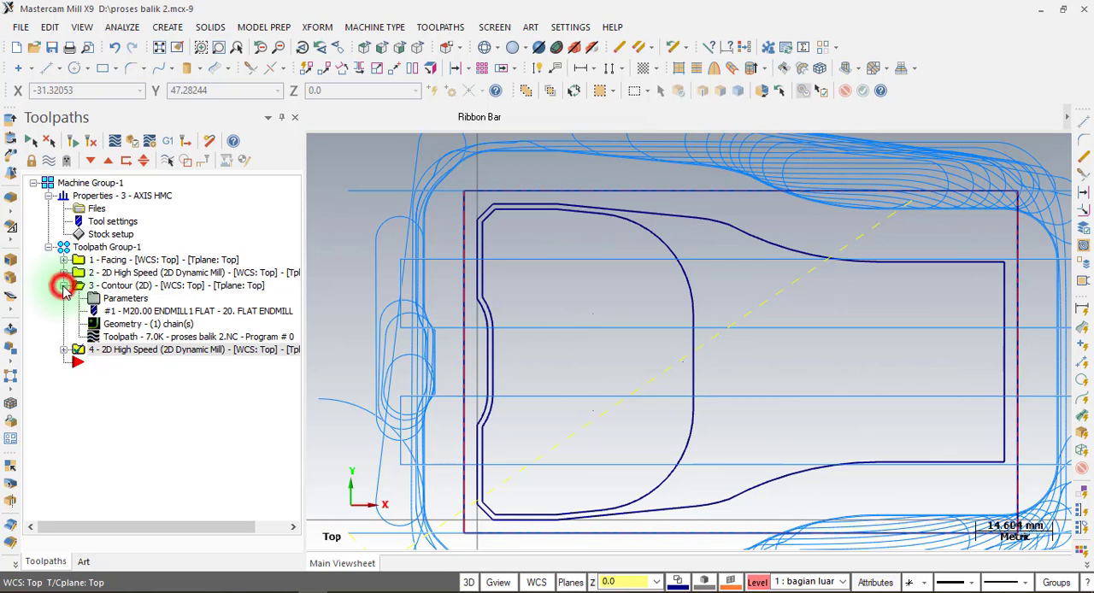
left_click(136, 285)
left_click(64, 273)
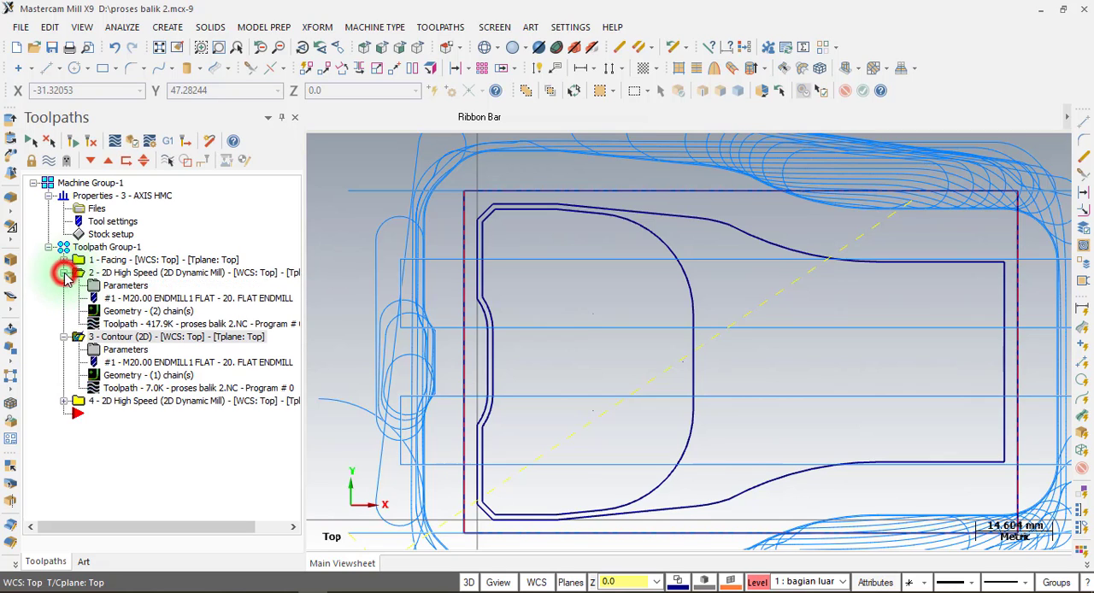
left_click(102, 272)
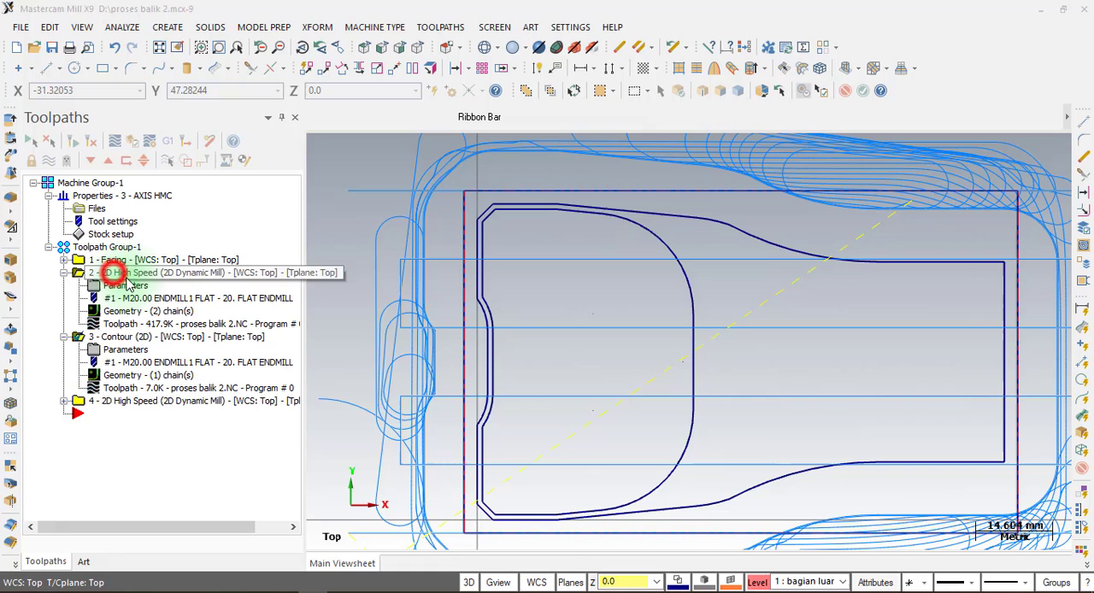
left_click(136, 316)
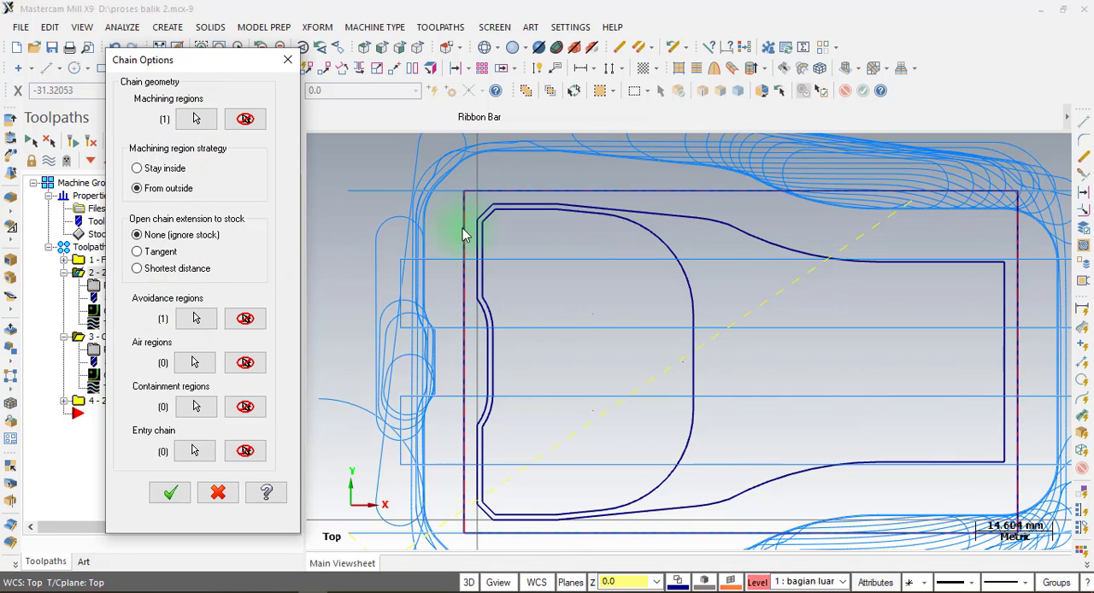
left_click(288, 59)
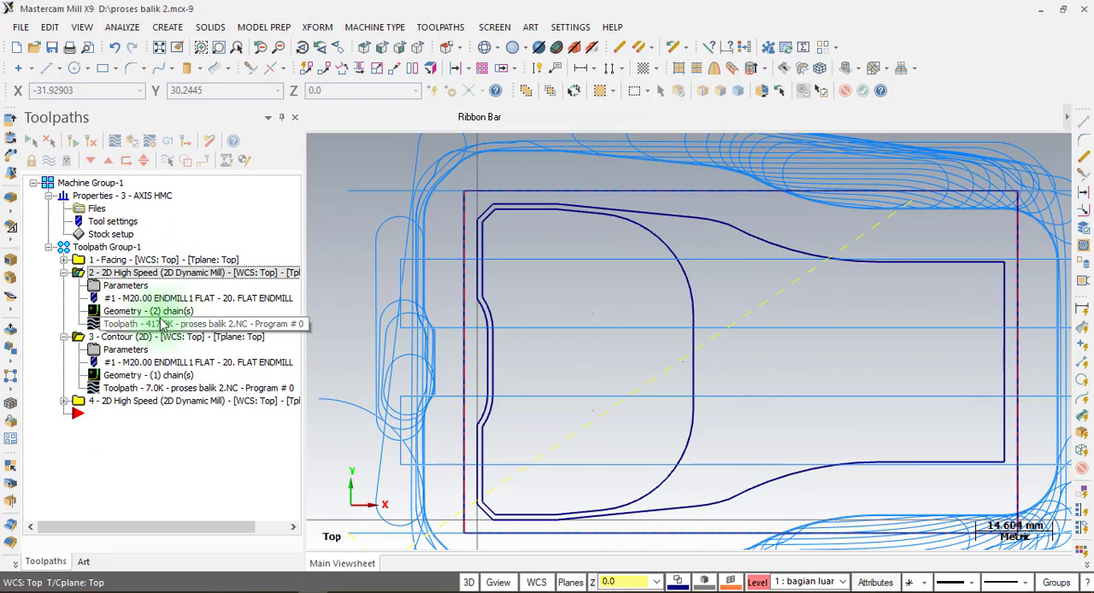
Collapse operations 2 and 3 and hide the toolpath display of the whole Toolpath Group-1.
left_click(64, 273)
left_click(64, 285)
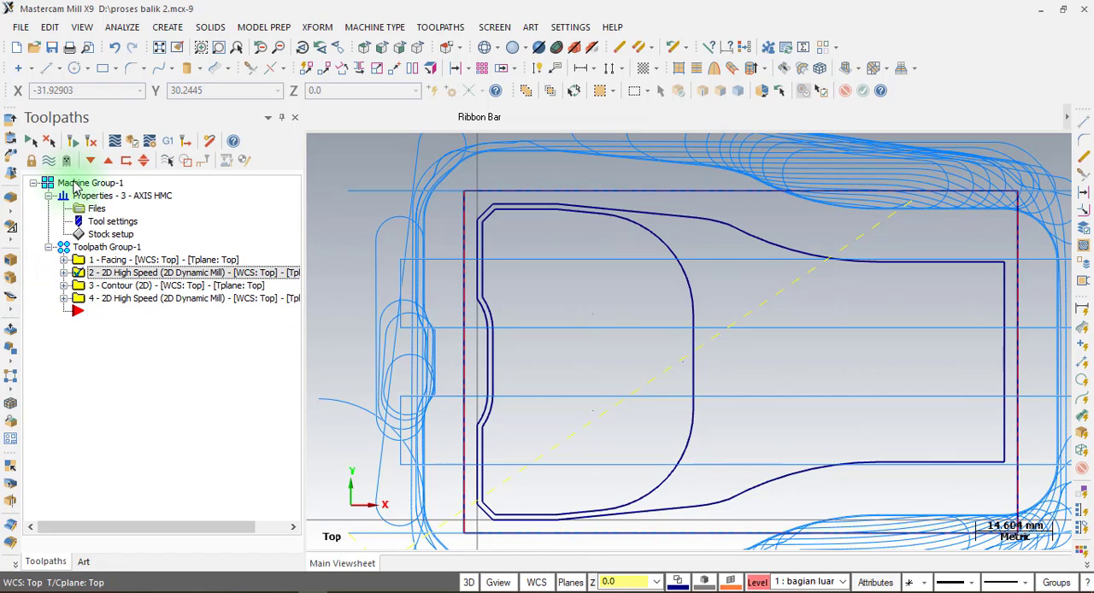
left_click(94, 247)
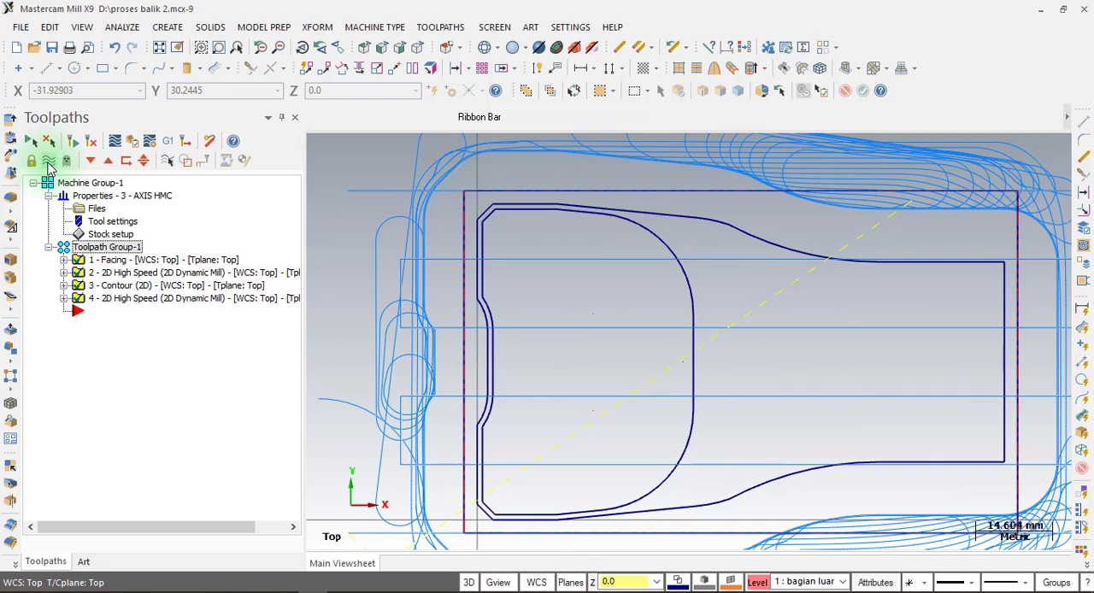
left_click(48, 165)
left_click(49, 165)
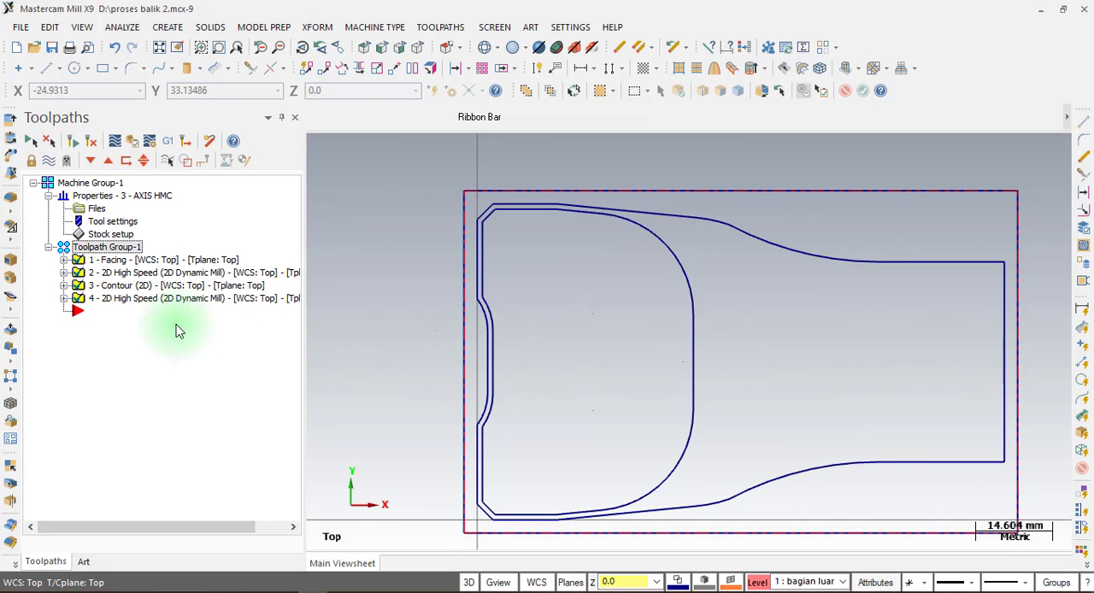
Check the stock to leave on walls and floors in the cut parameters of dynamic mill operation 4.
left_click(132, 299)
left_click(64, 300)
left_click(118, 311)
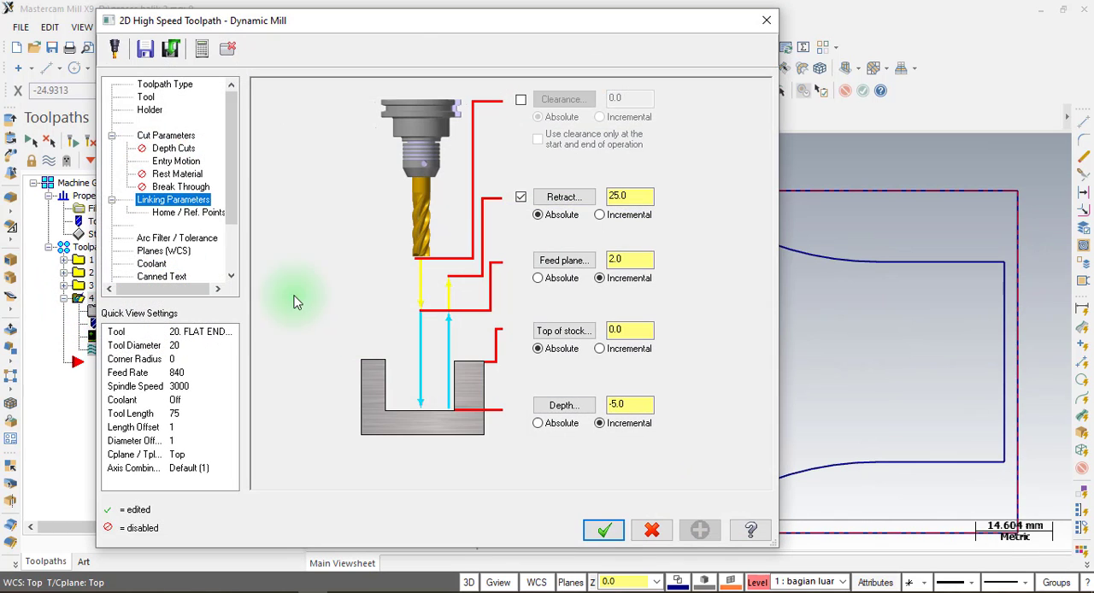
left_click(165, 135)
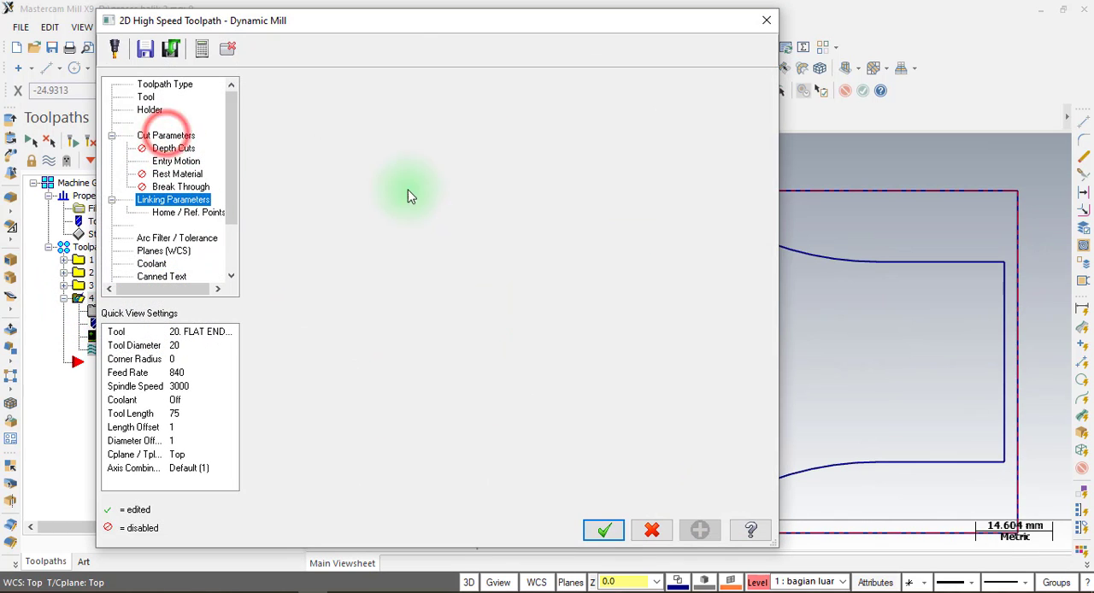
double_click(642, 382)
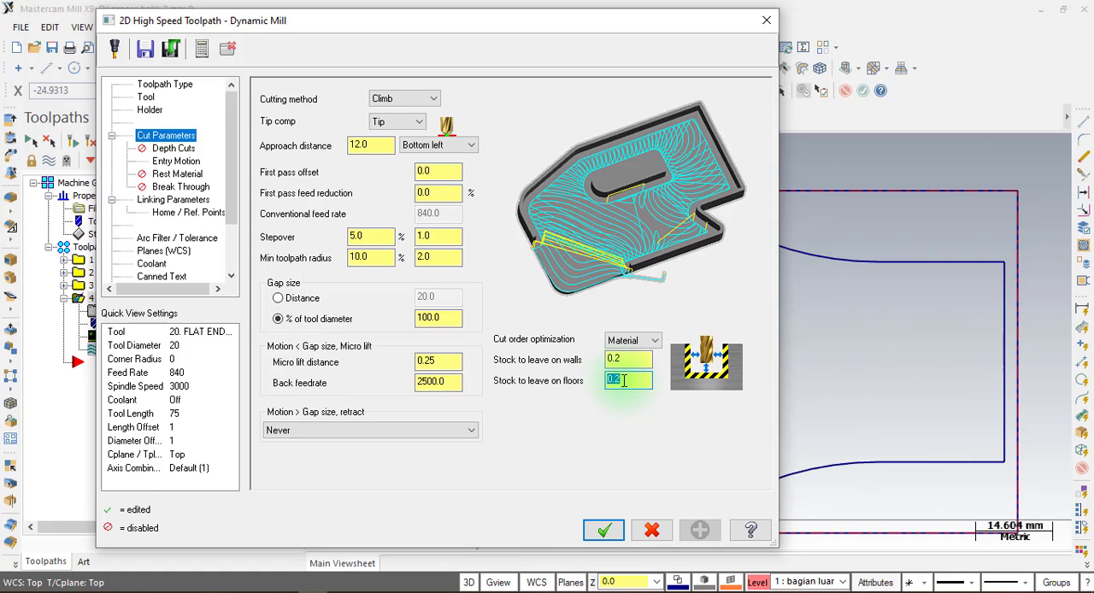
left_click(766, 21)
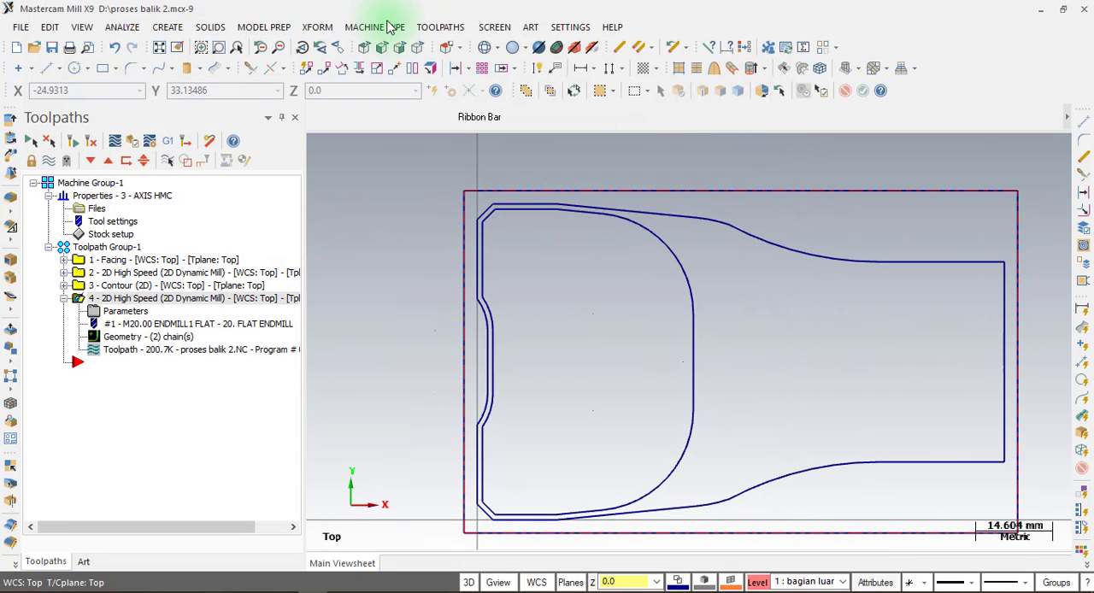
Create a Face toolpath using the inner contour as its chain.
left_click(427, 28)
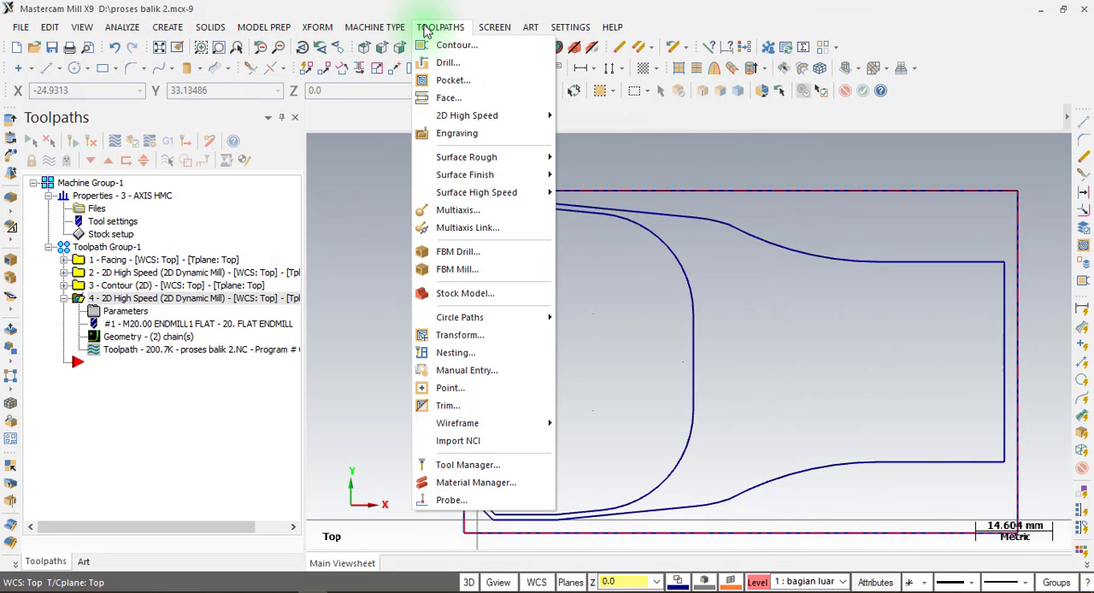
left_click(446, 96)
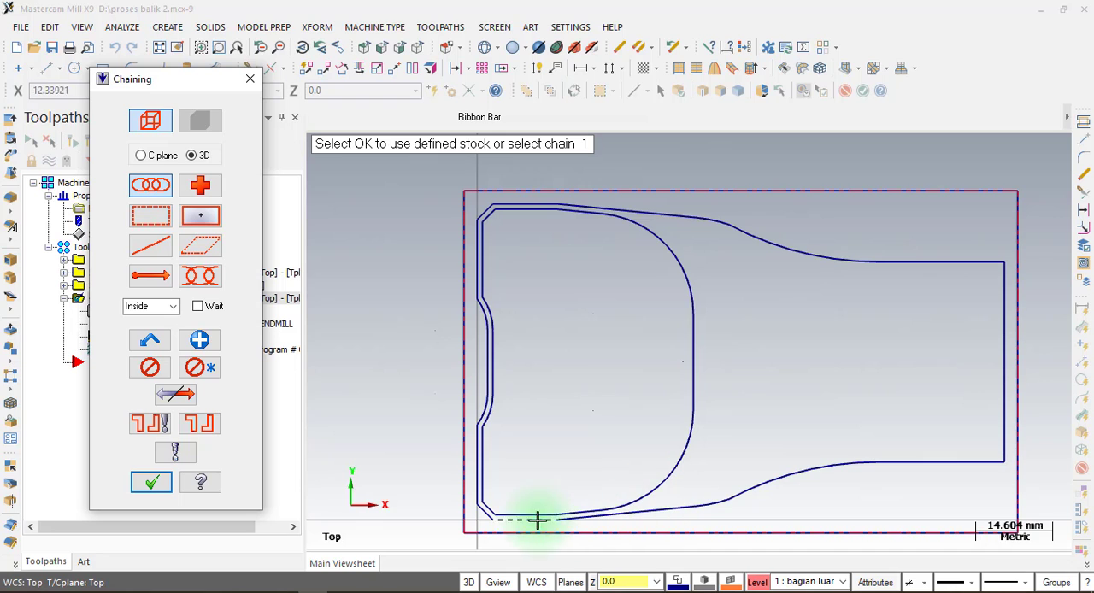
left_click(489, 263)
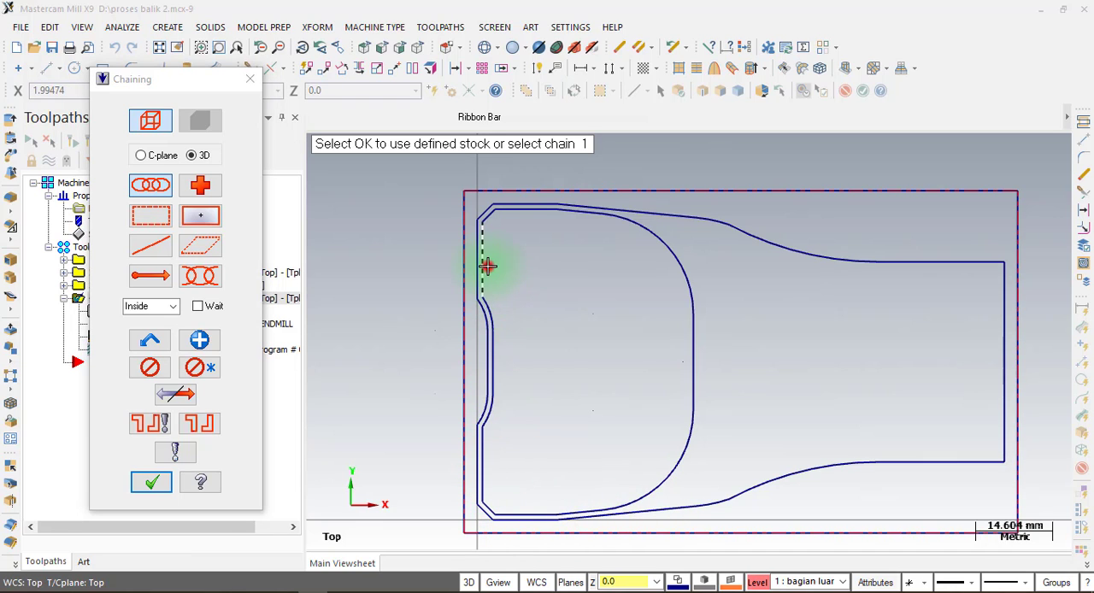
left_click(151, 482)
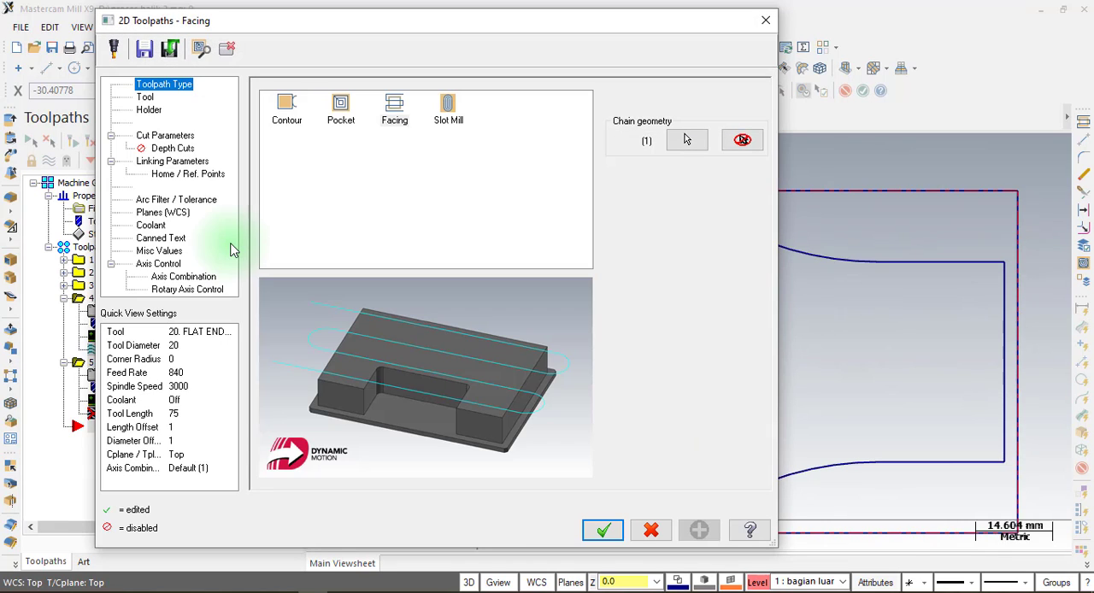
Select the 20 mm flat endmill for the facing operation and check its stock to leave on floors is 0.0.
left_click(146, 98)
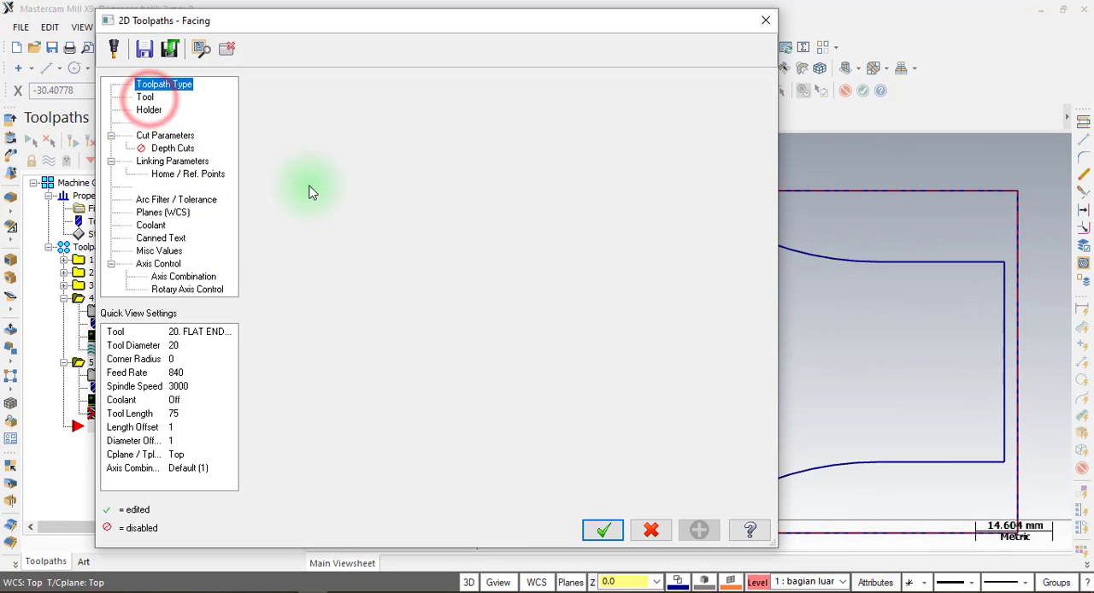
left_click(325, 129)
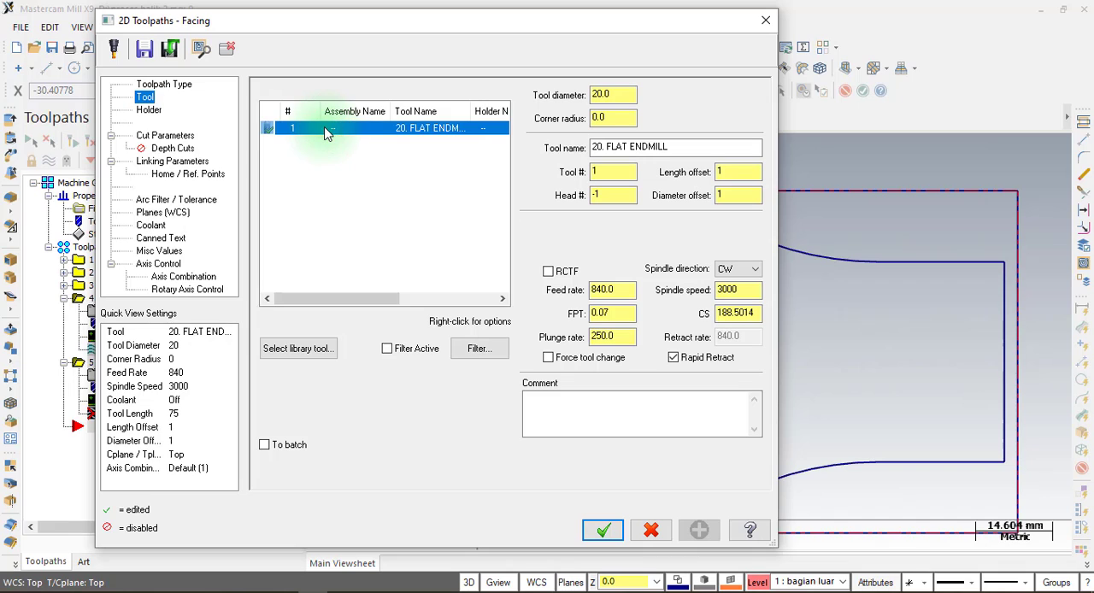
left_click(158, 136)
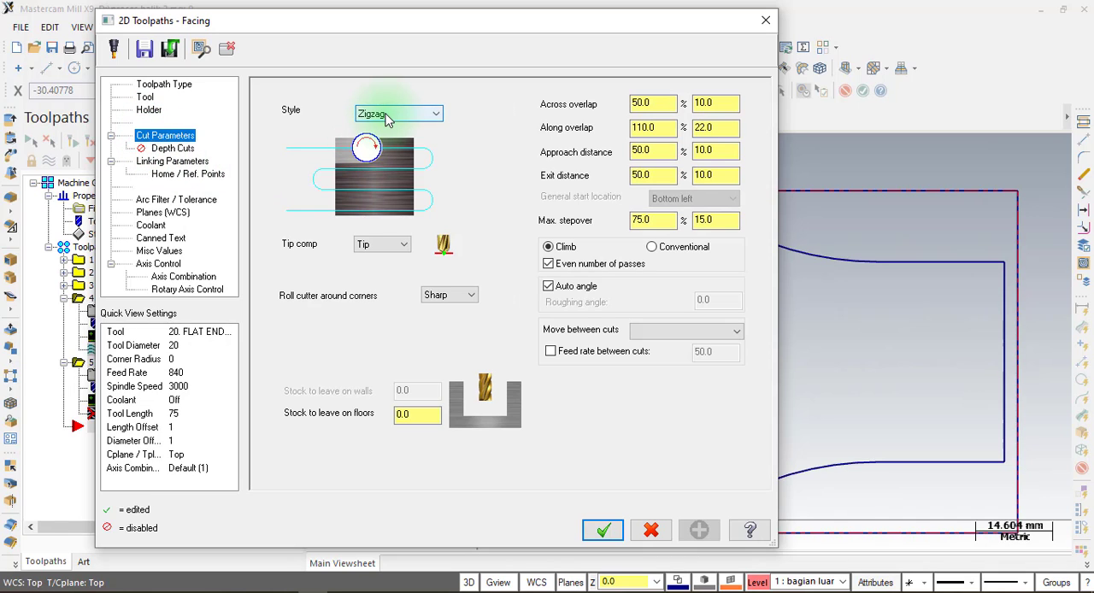
double_click(431, 413)
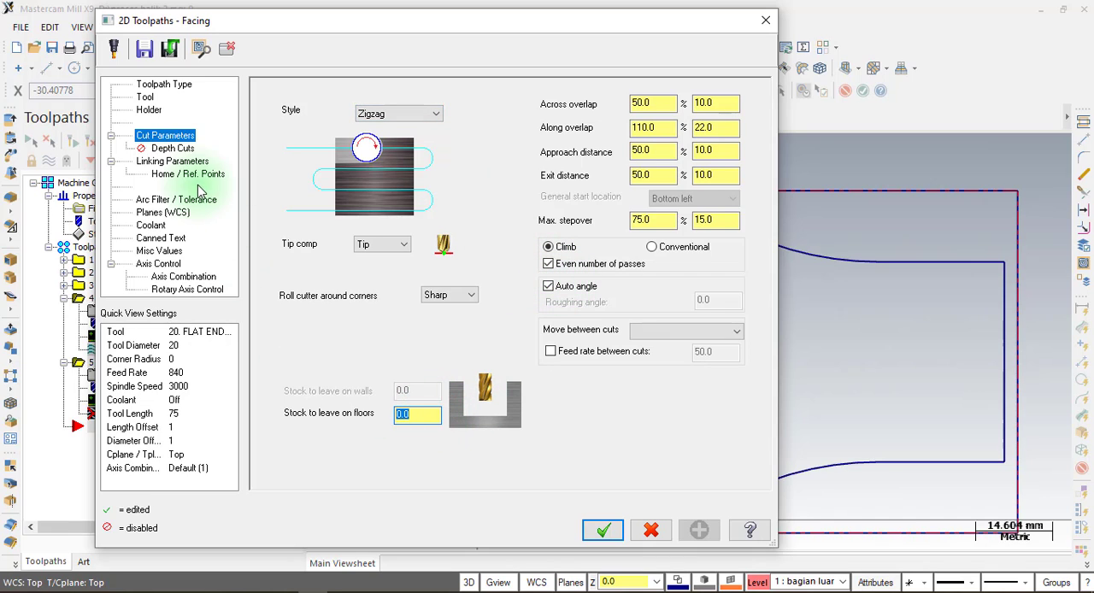
Set the facing operation's top of stock to -4.8 and depth to -5 in its linking parameters, and generate the toolpath.
left_click(172, 161)
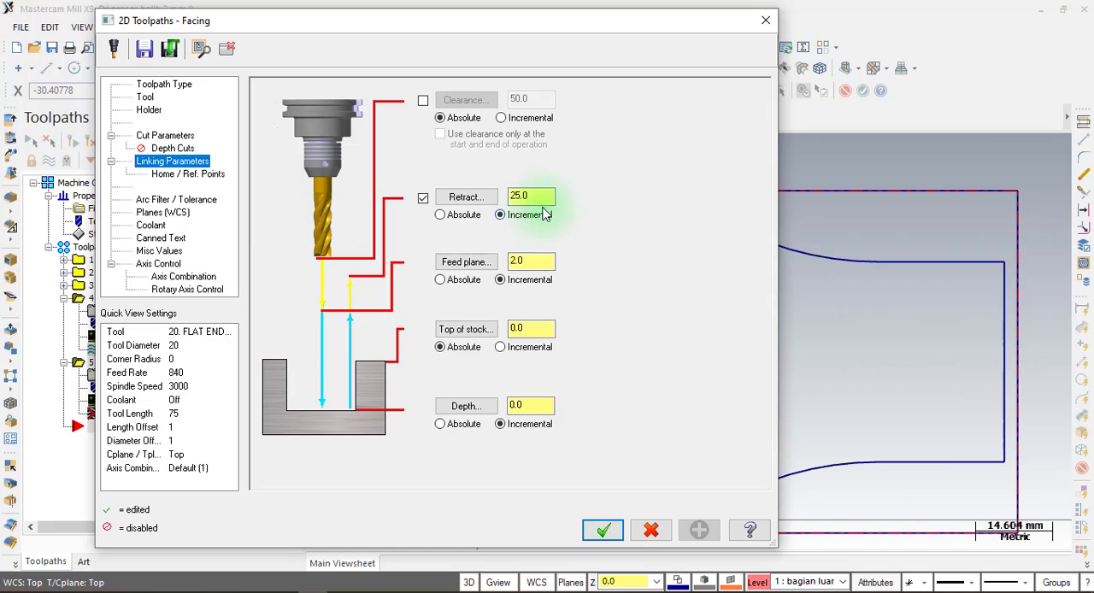
double_click(537, 332)
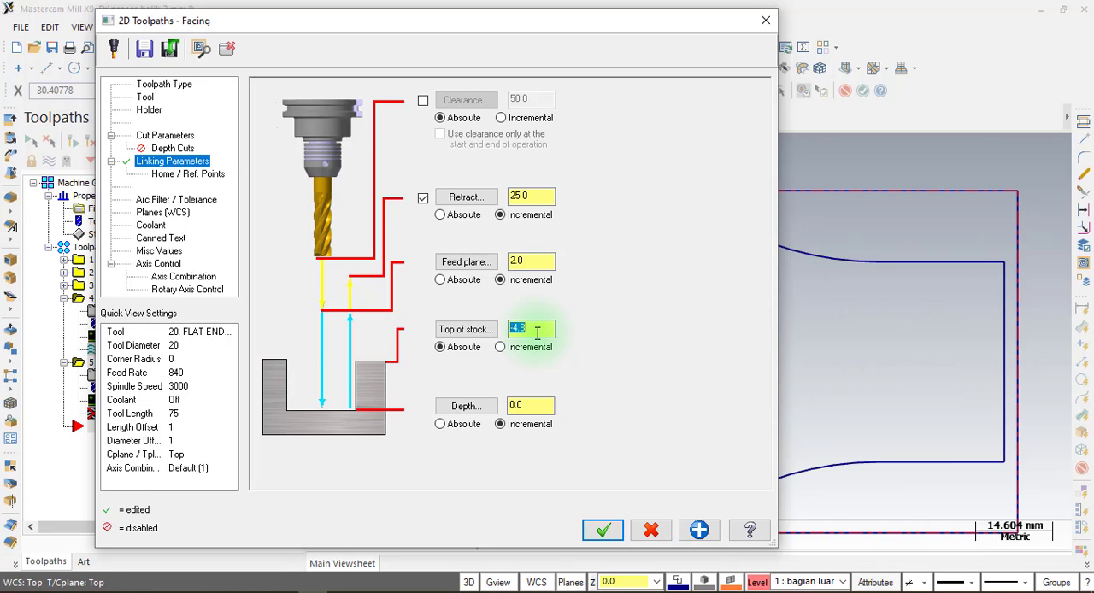
left_click(546, 407)
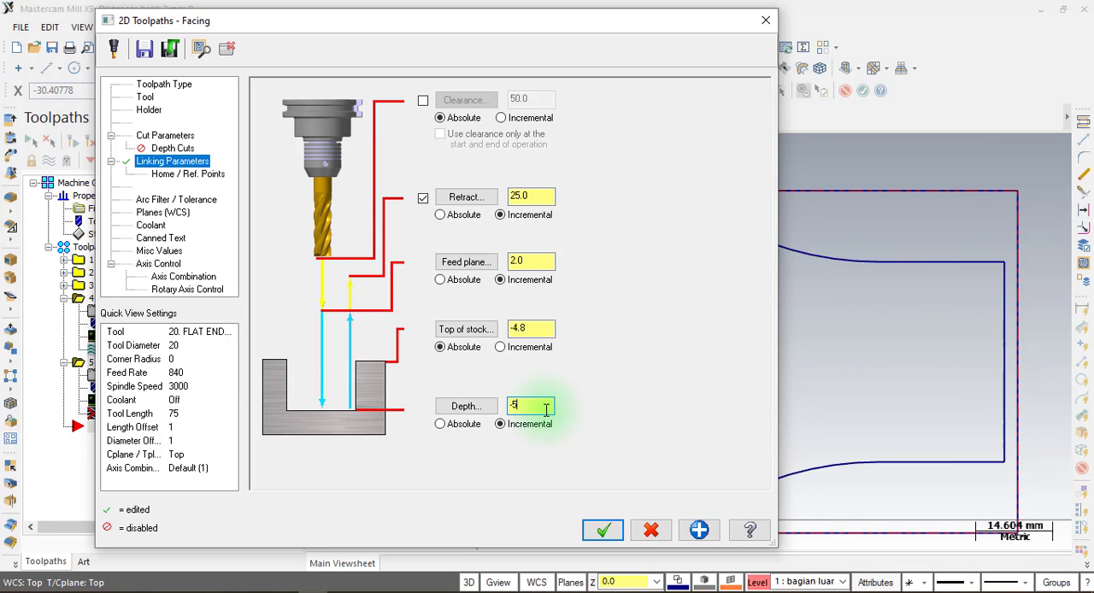
left_click(603, 530)
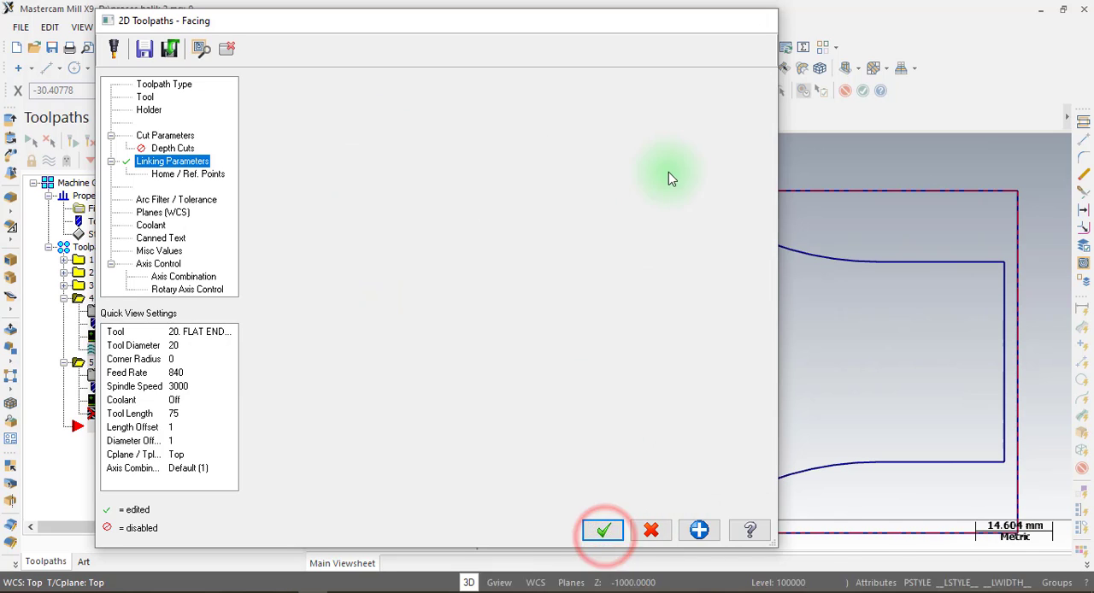
scroll(616, 147, "down", 4)
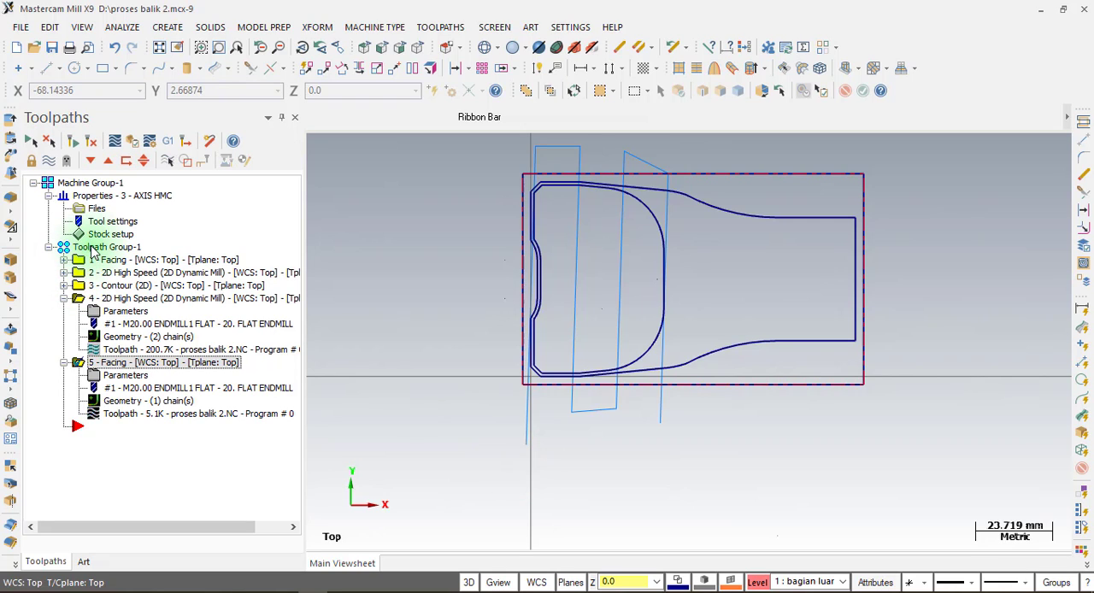
Hide the new facing toolpath and run the verify simulation of all Toolpath Group-1 operations to the end at increased playback speed.
left_click(49, 159)
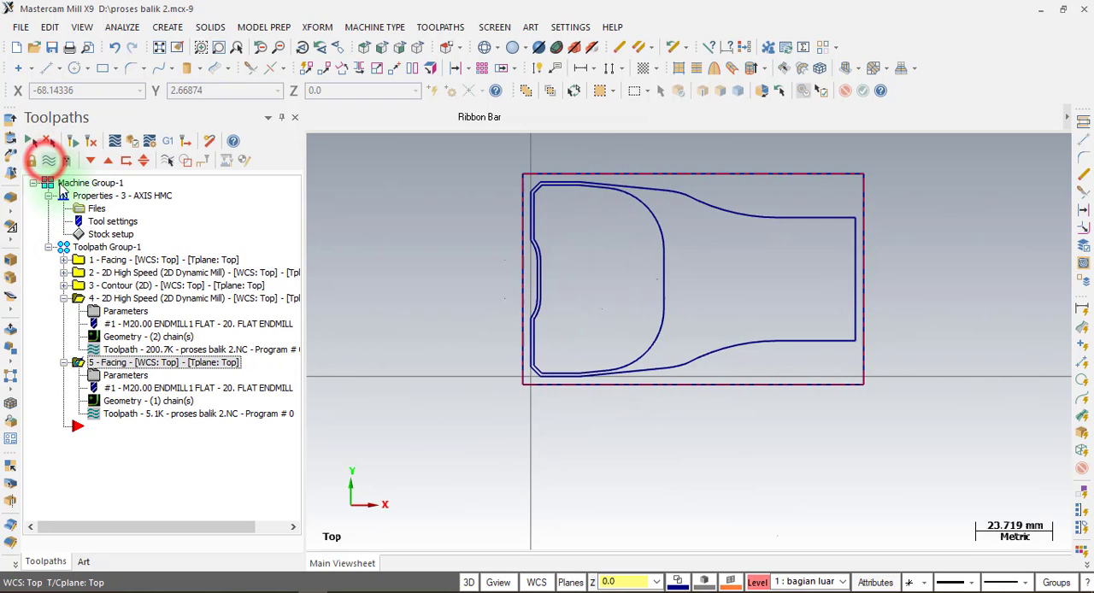
left_click(93, 246)
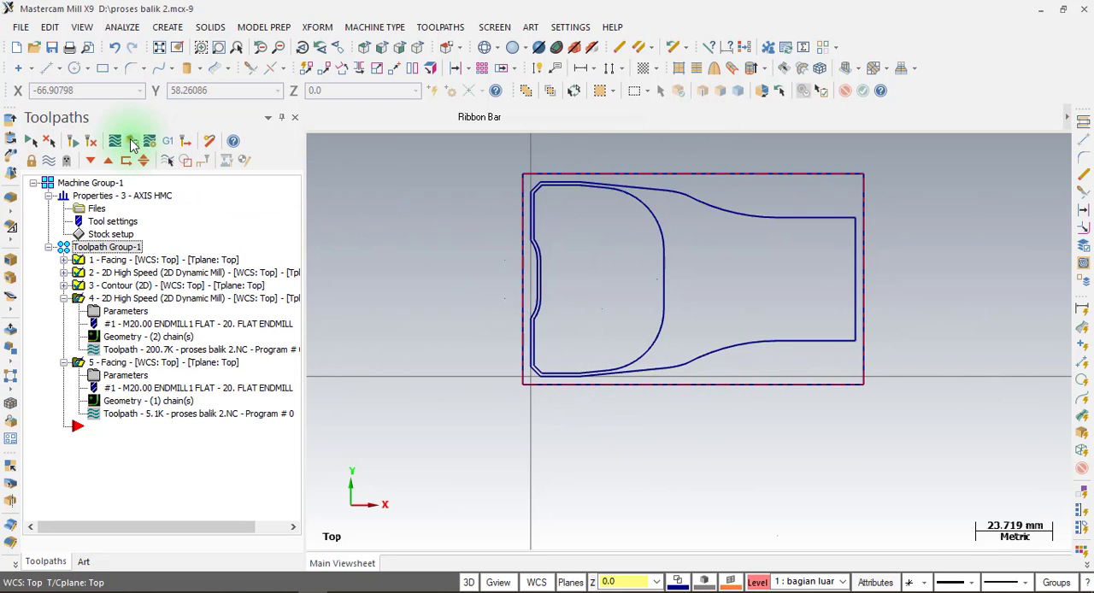
left_click(132, 143)
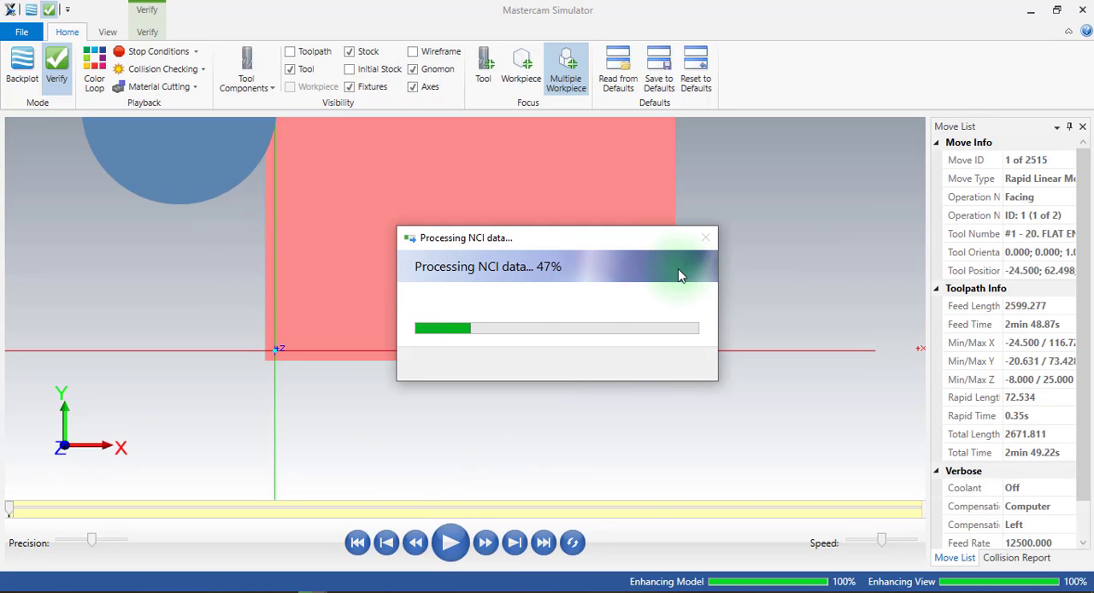
left_click_drag(524, 351, 519, 302)
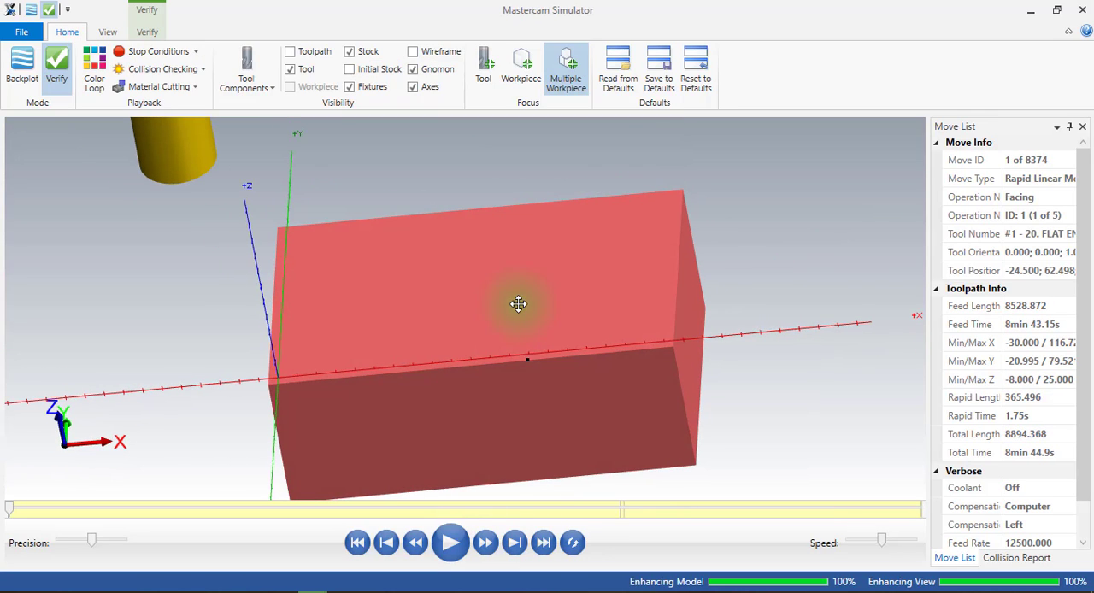
left_click(450, 543)
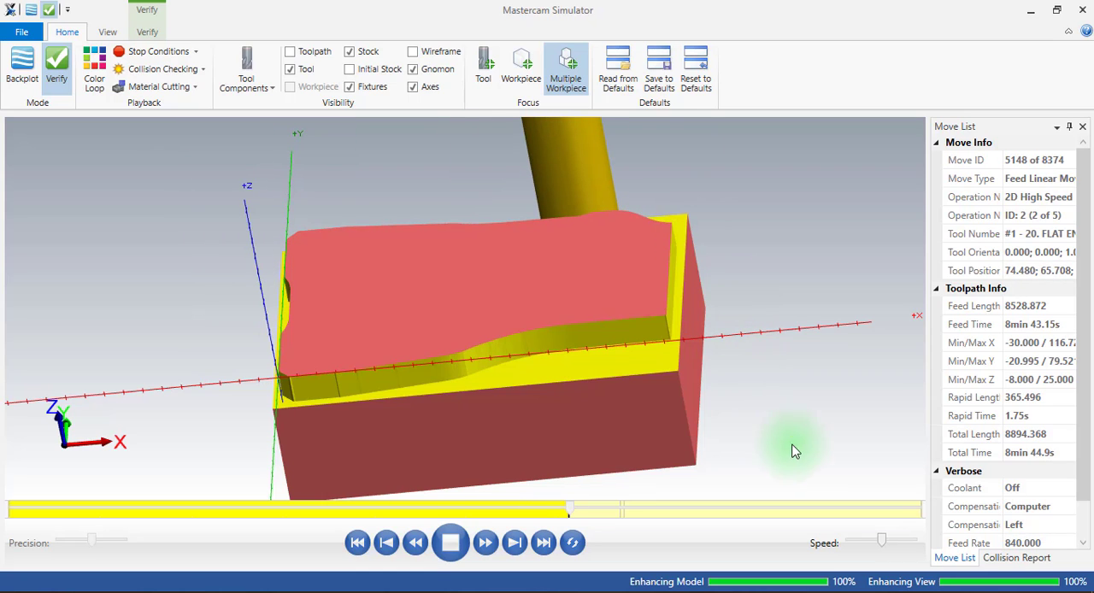
left_click_drag(881, 541, 904, 542)
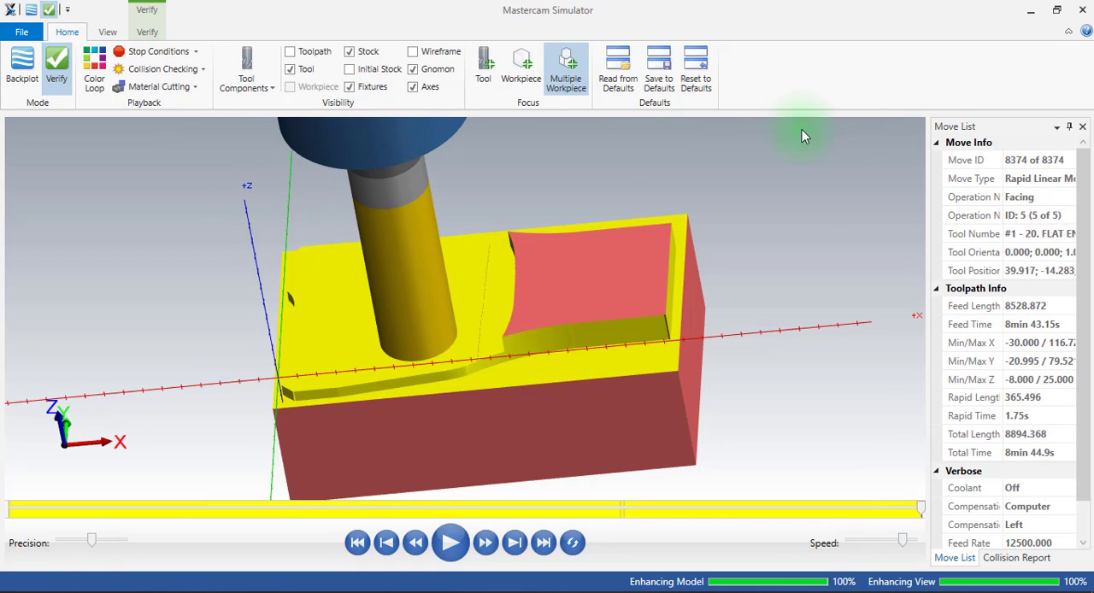
Examine the simulated part from several angles around the faced inner area and its curved edge, and close the simulator.
middle_click_drag(460, 254, 500, 275)
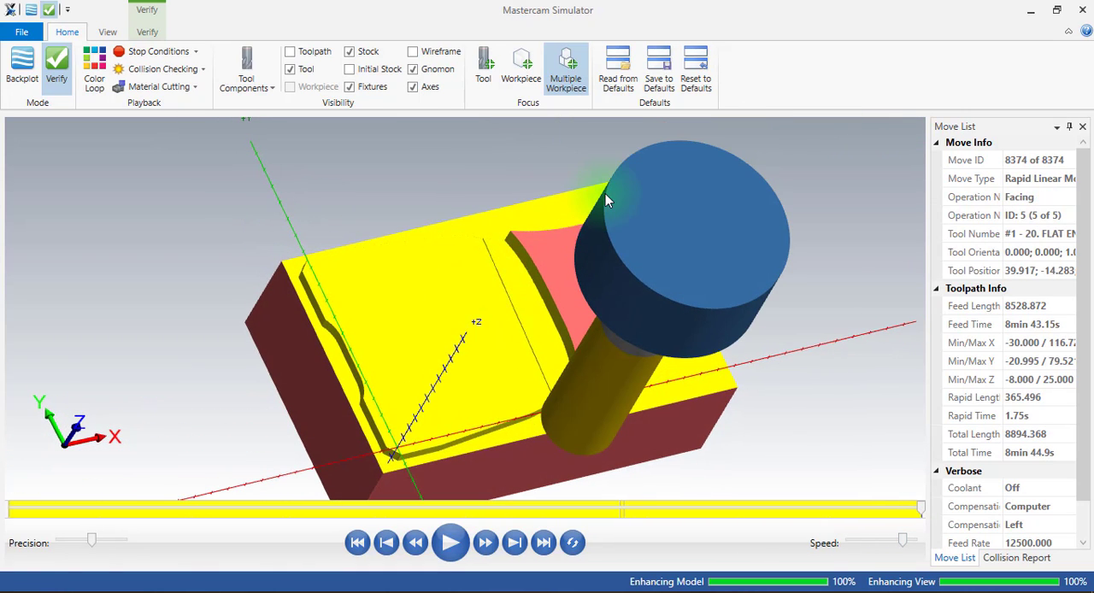
middle_click_drag(605, 193, 592, 272)
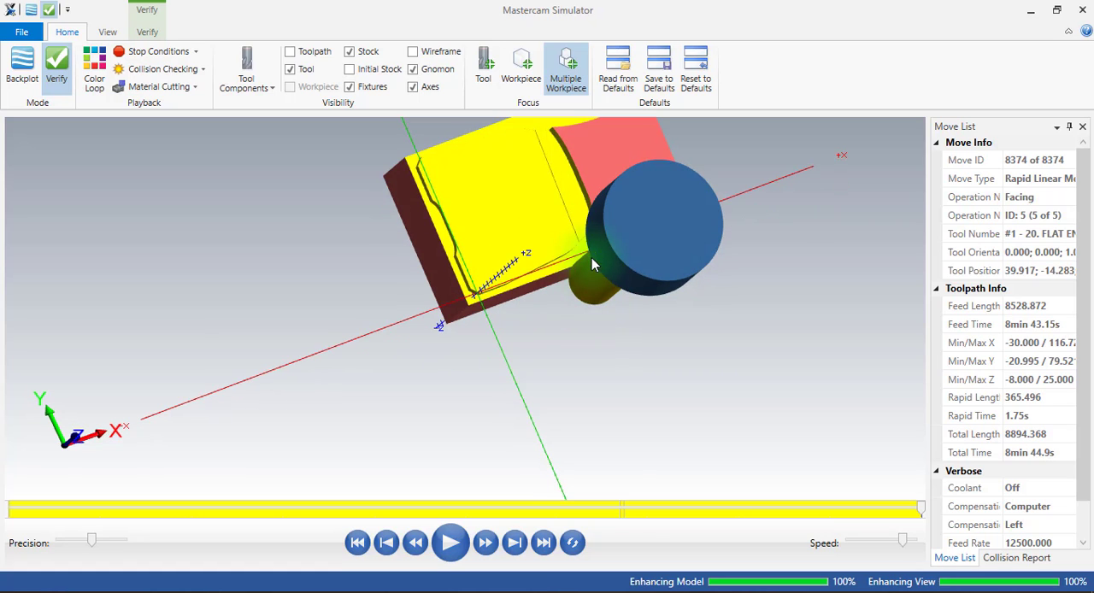
scroll(484, 353, "down", 3)
scroll(525, 262, "up", 7)
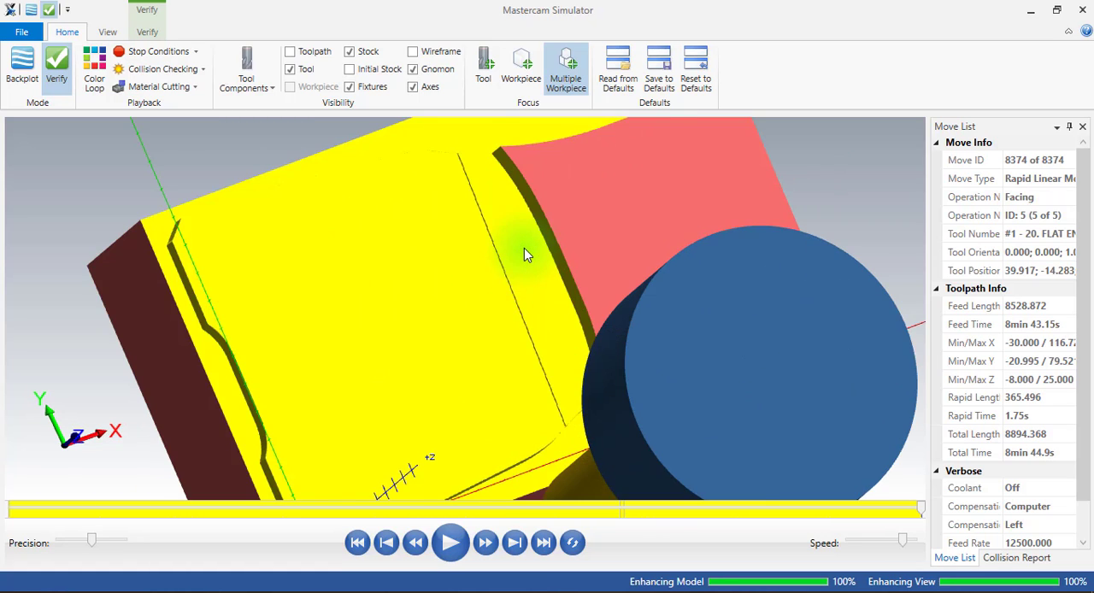
scroll(524, 254, "down", 5)
middle_click_drag(495, 278, 460, 239)
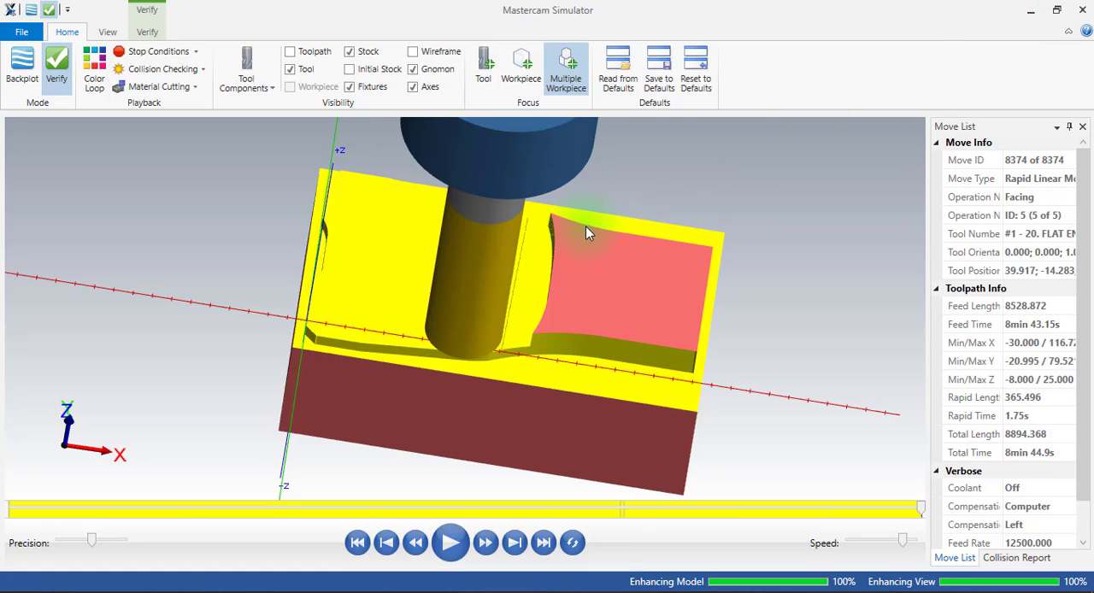
left_click(1084, 9)
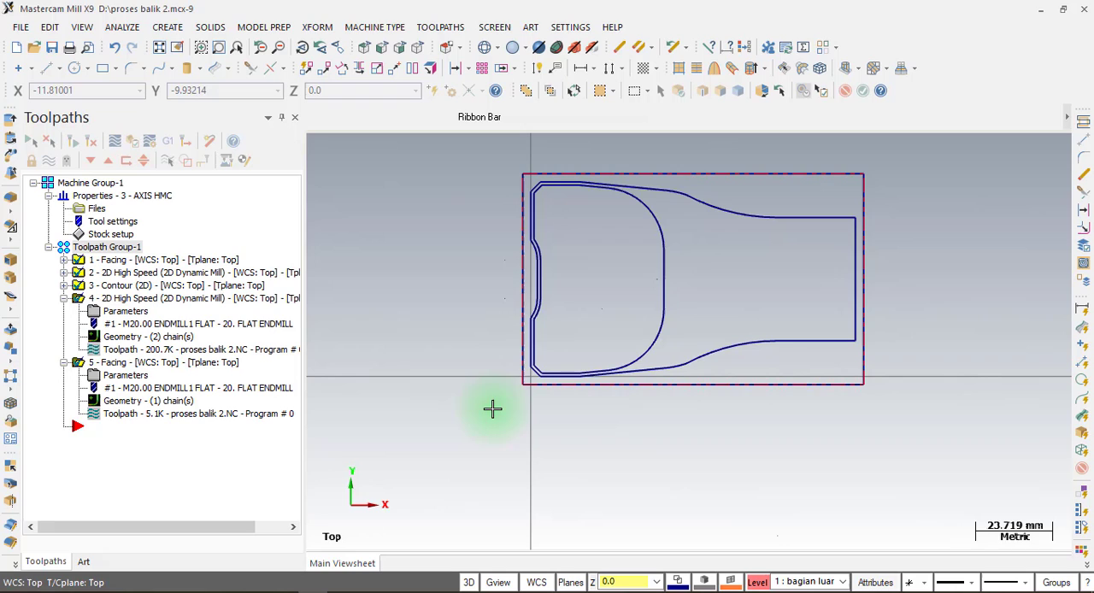
Collapse operation 5 and display only the toolpath of dynamic mill operation 4.
left_click(106, 297)
left_click(64, 363)
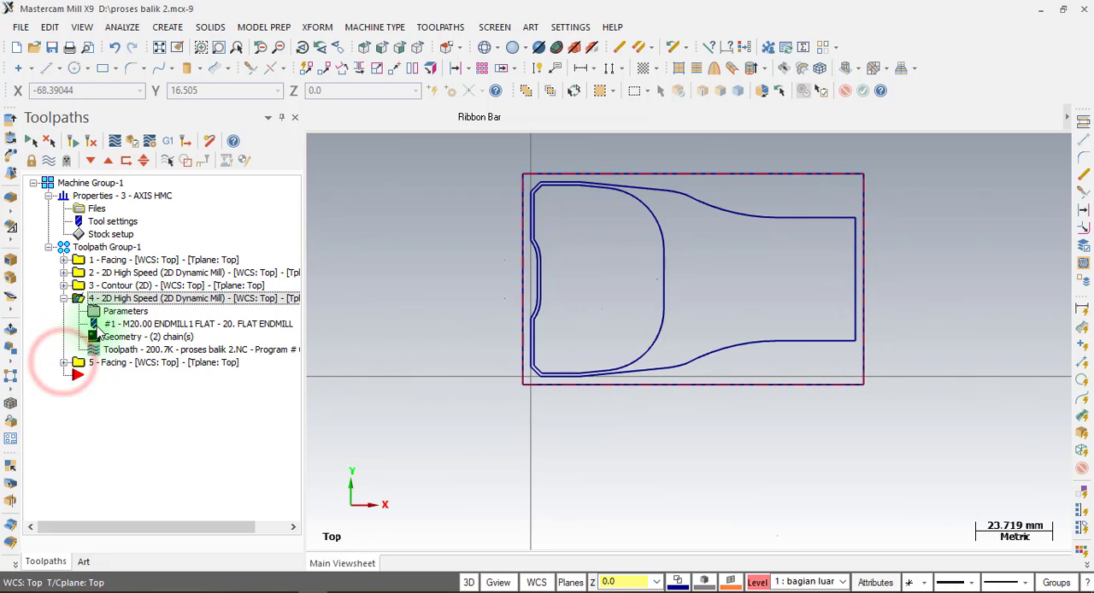
left_click(48, 162)
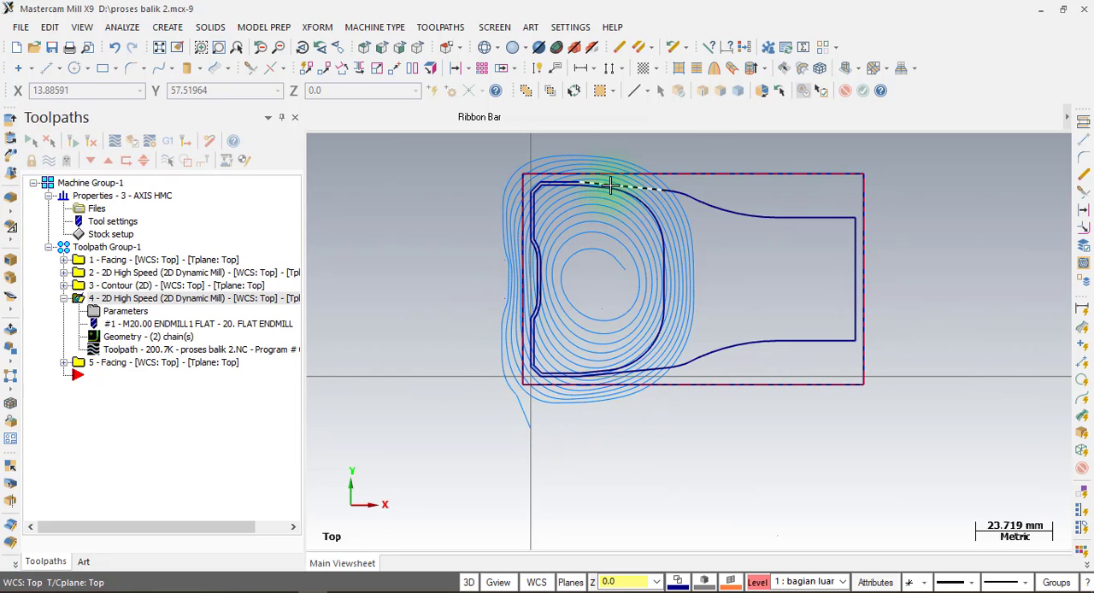
scroll(606, 305, "up", 1)
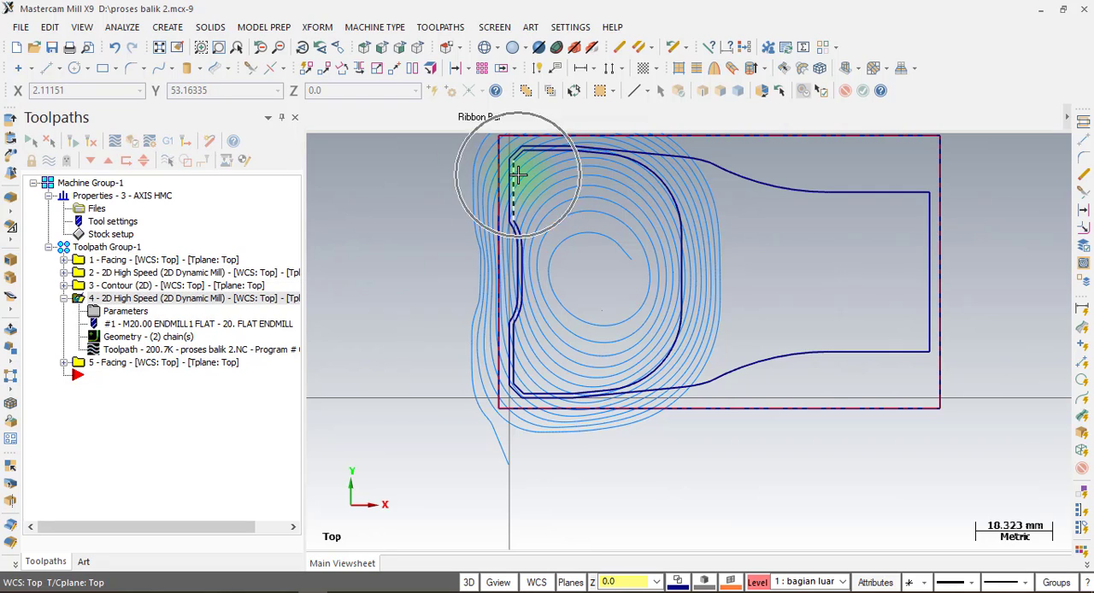
Rechain the machining region of dynamic mill operation 4 to the part's outer profile instead of the inner contour.
left_click(130, 342)
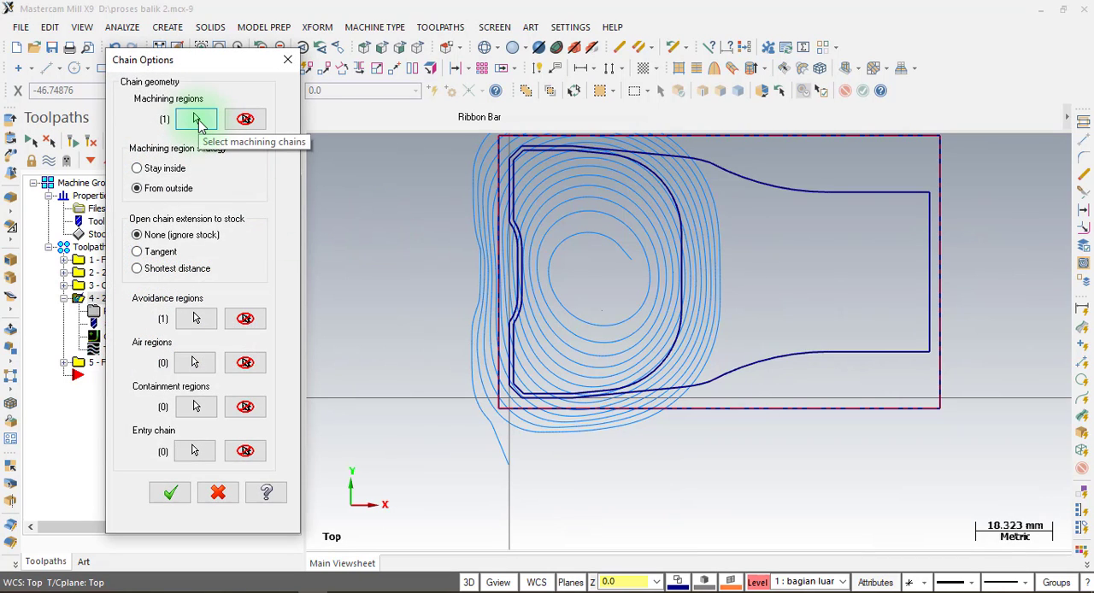
left_click(197, 120)
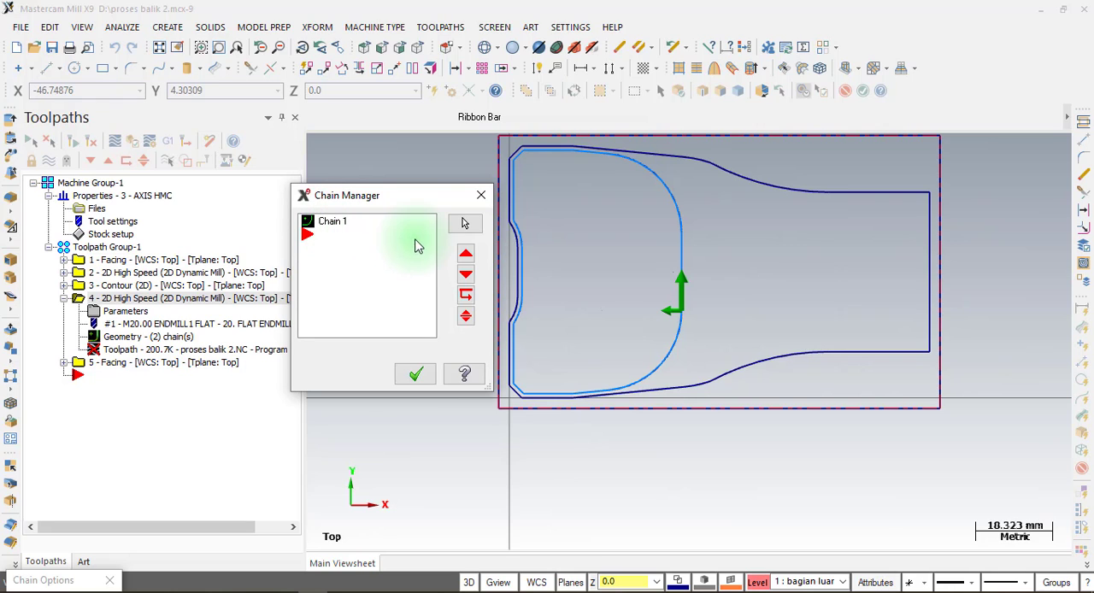
left_click_drag(404, 195, 285, 195)
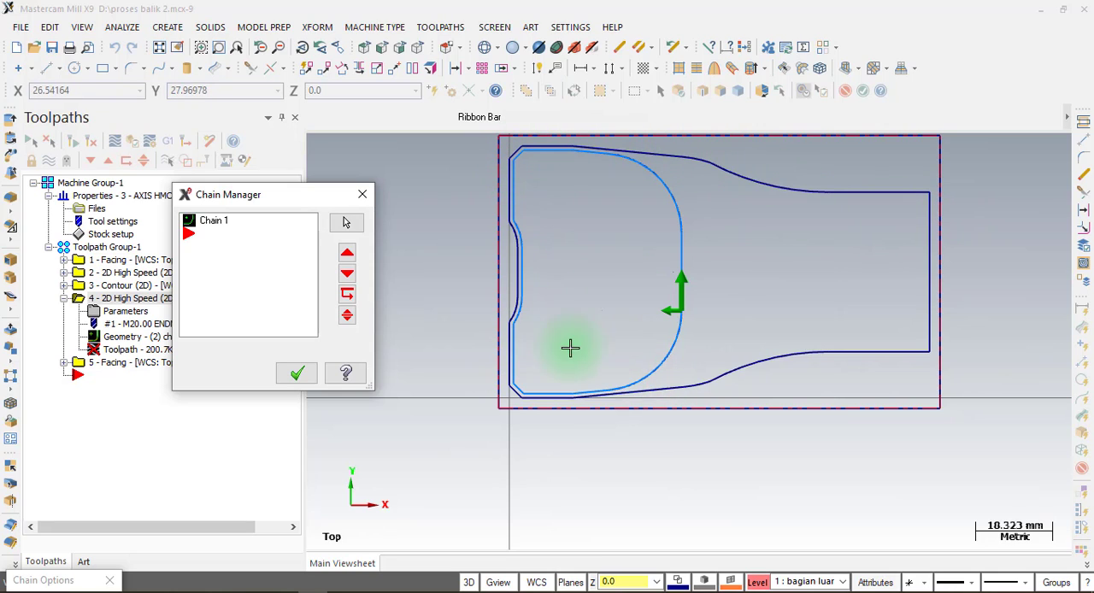
right_click(221, 240)
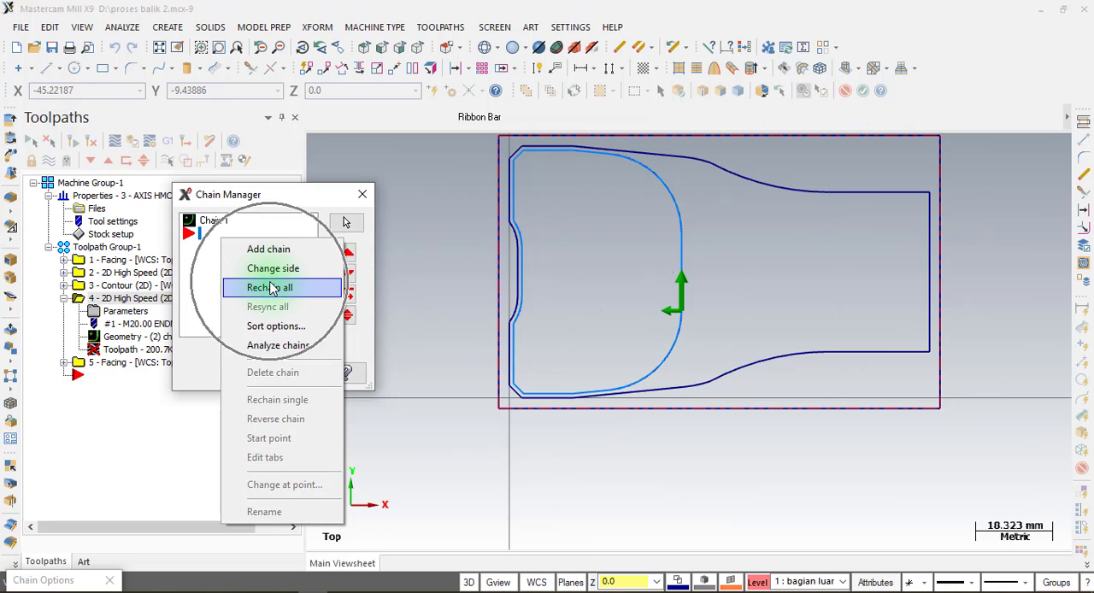
left_click(270, 288)
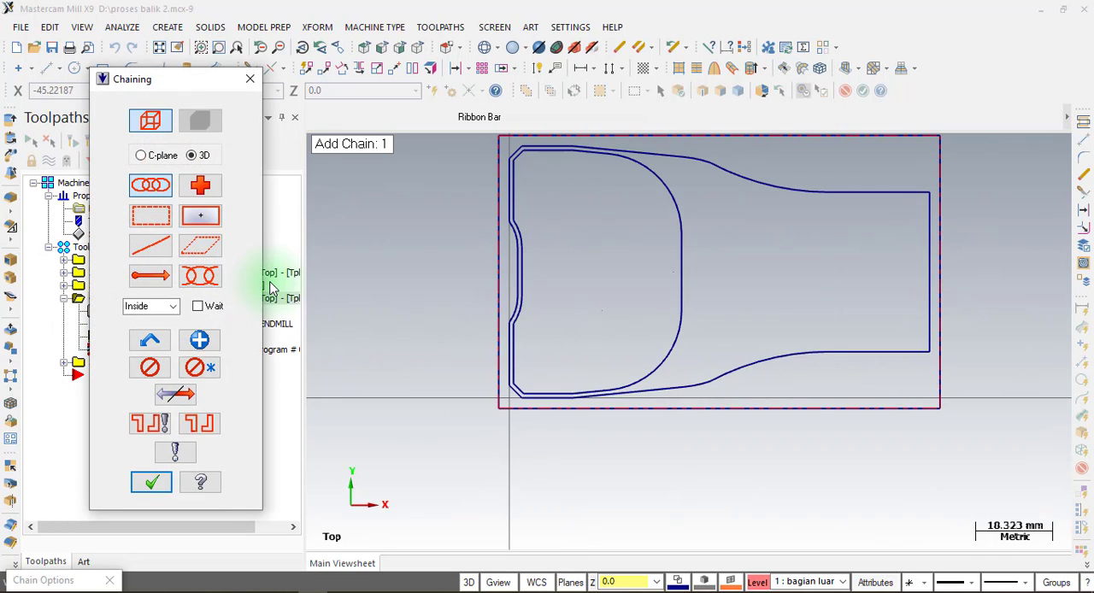
left_click(507, 208)
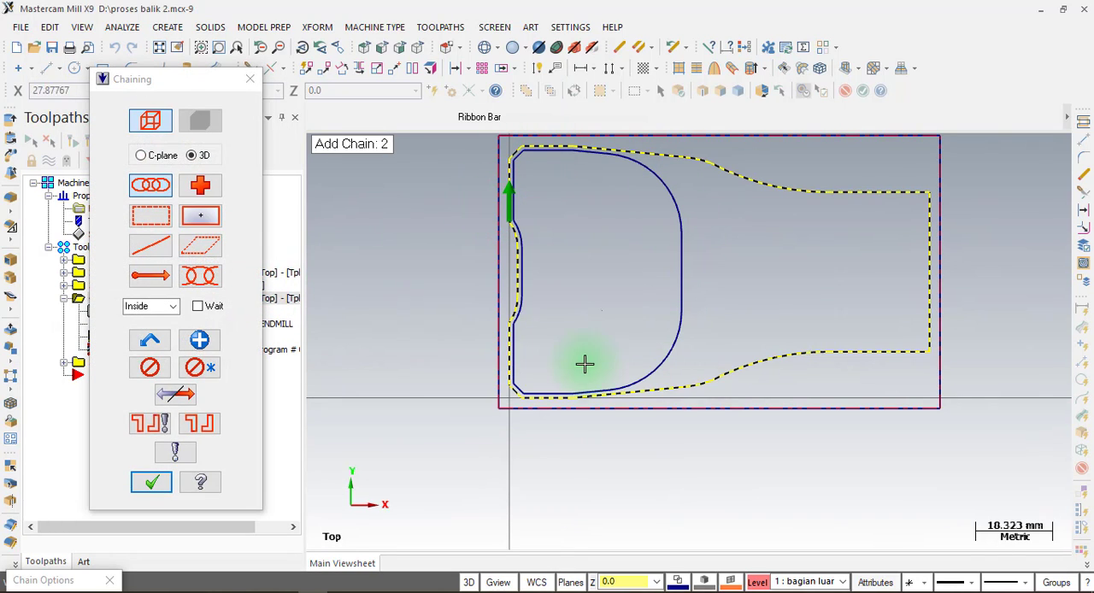
left_click(151, 482)
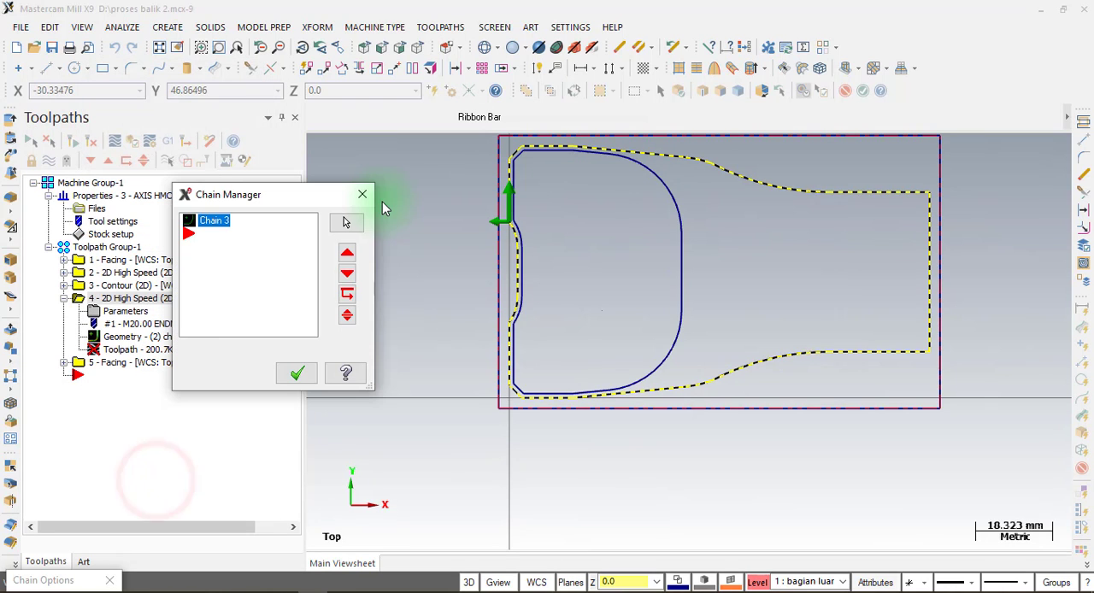
left_click(296, 373)
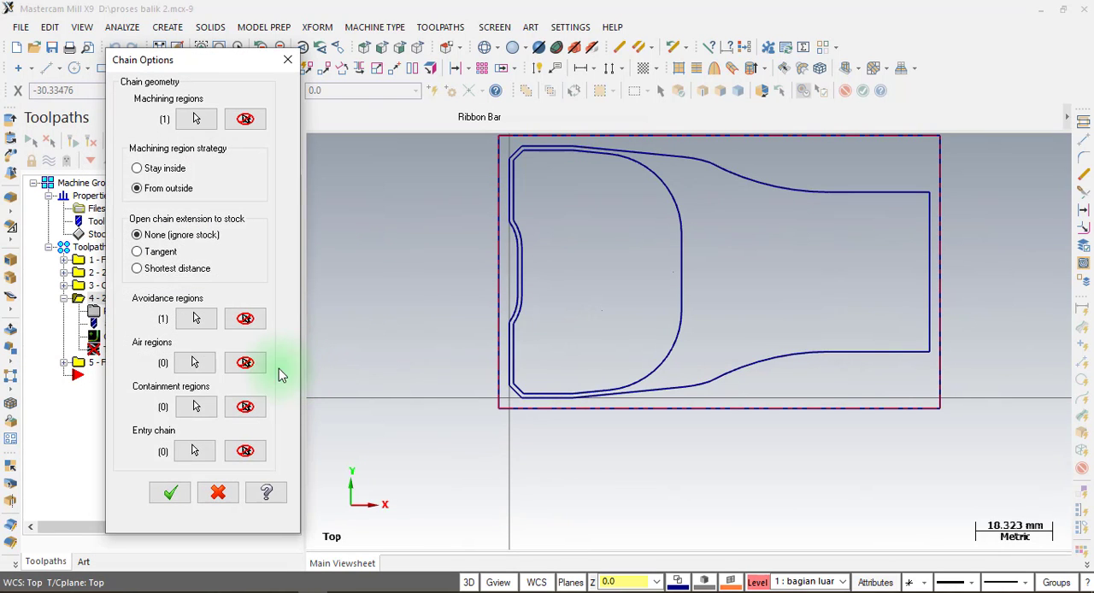
Check operation 4's avoidance region chain against the geometry on level 2, tutup botol, showing that level only temporarily.
left_click(197, 320)
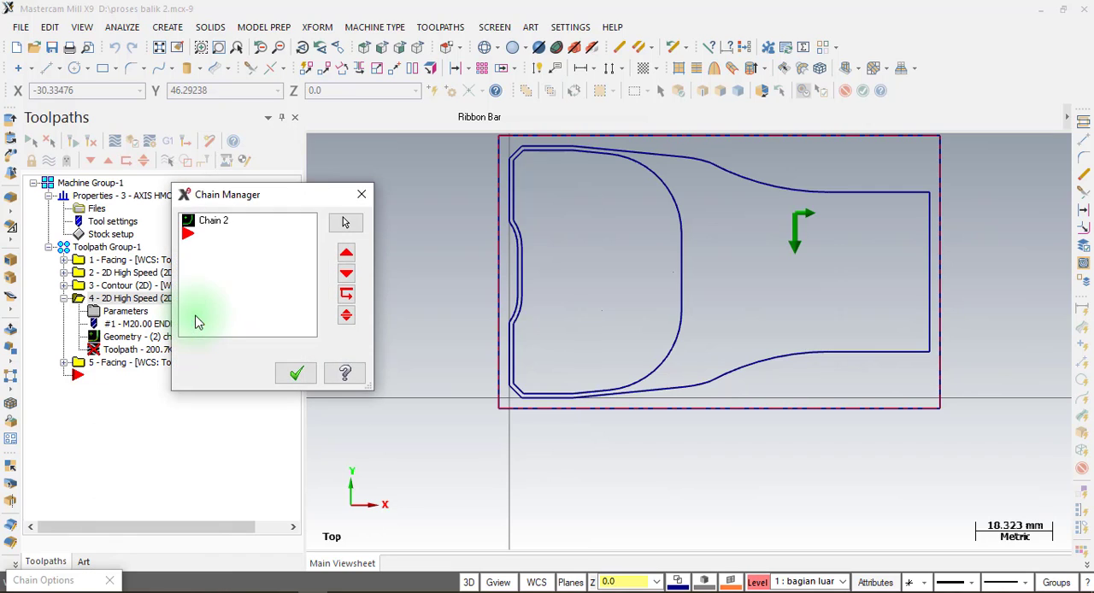
left_click(758, 582)
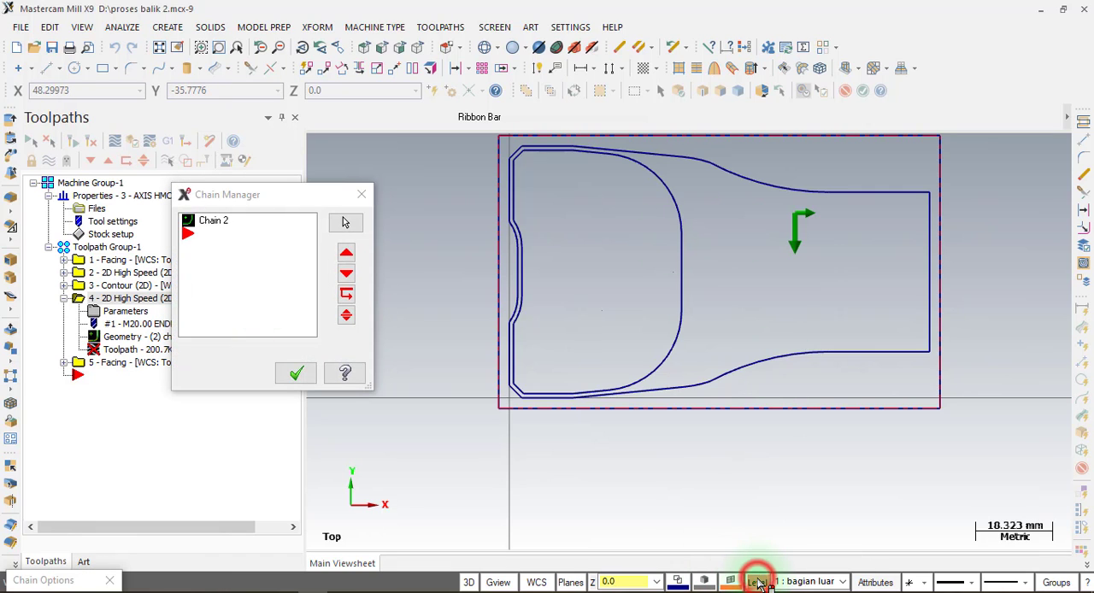
left_click(380, 118)
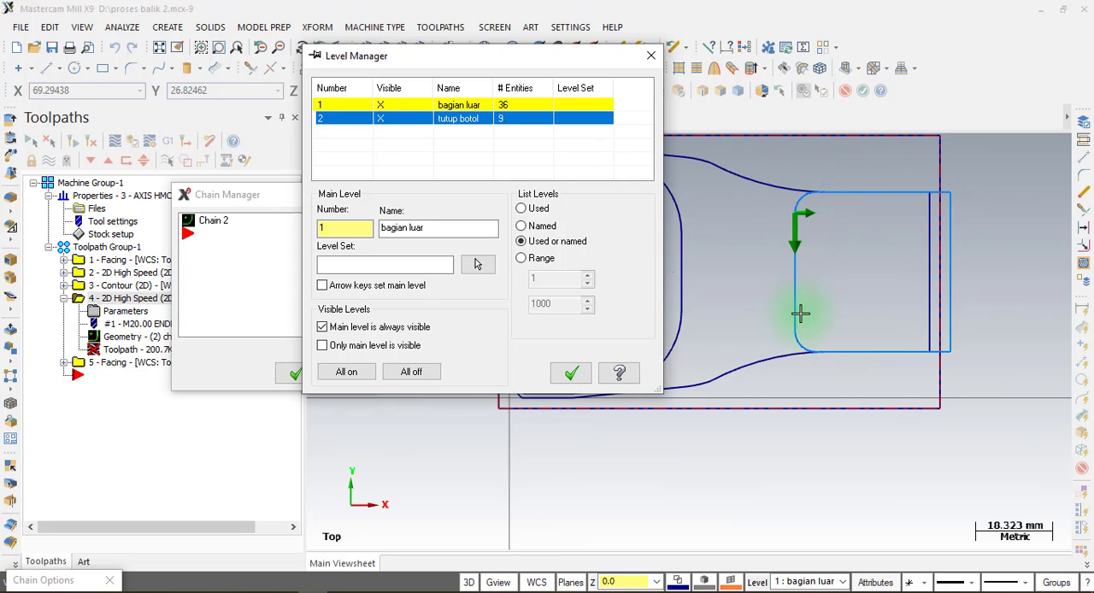
left_click(382, 119)
left_click(571, 373)
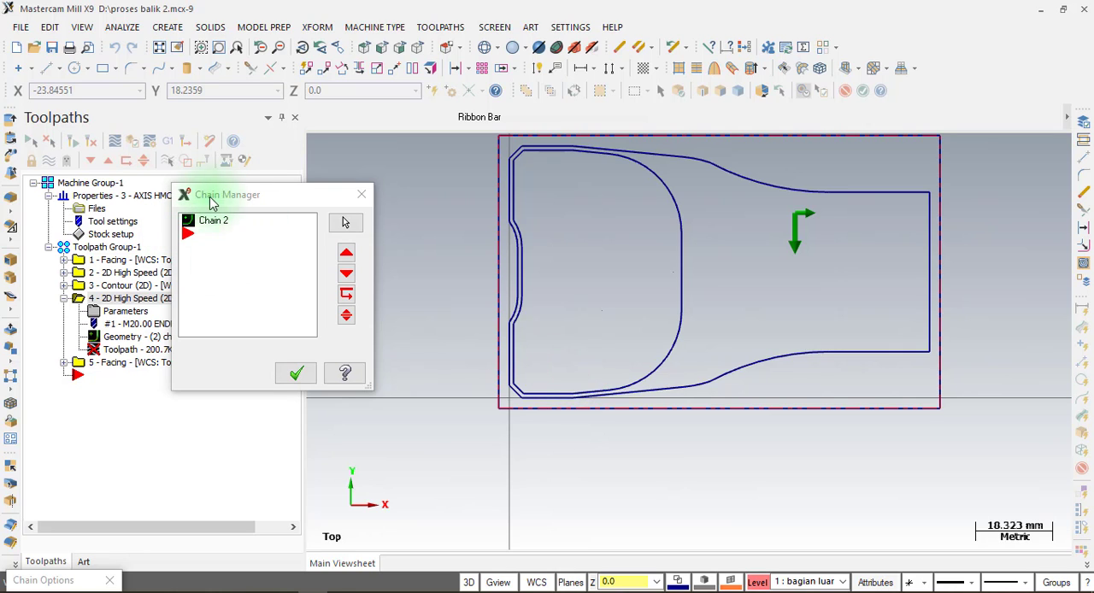
left_click(297, 381)
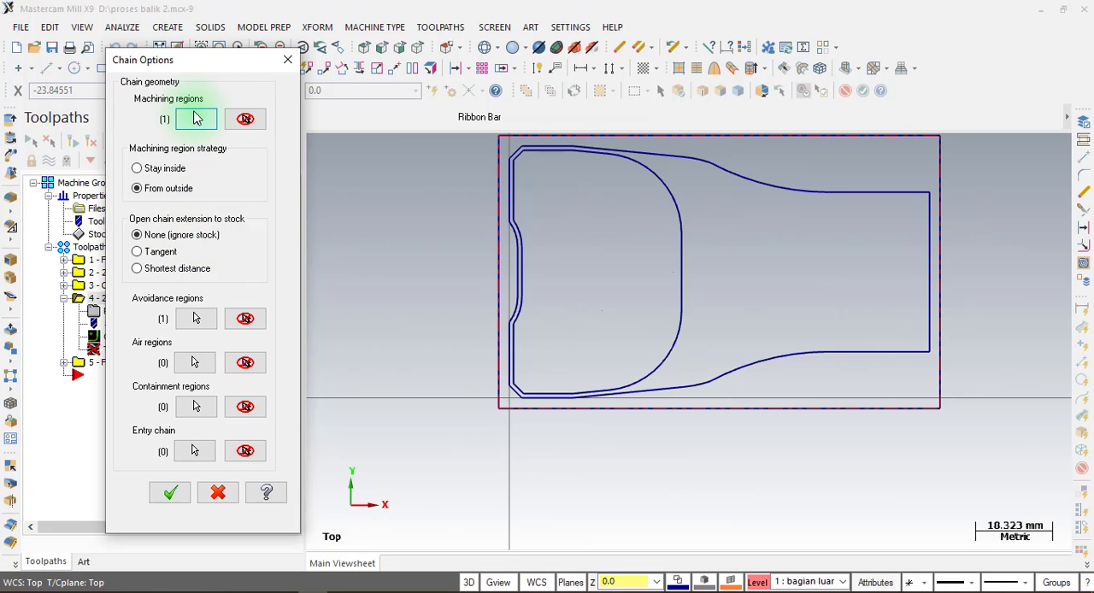
Recheck the machining and avoidance regions, accept operation 4's chain geometry and regenerate its toolpath.
left_click(197, 119)
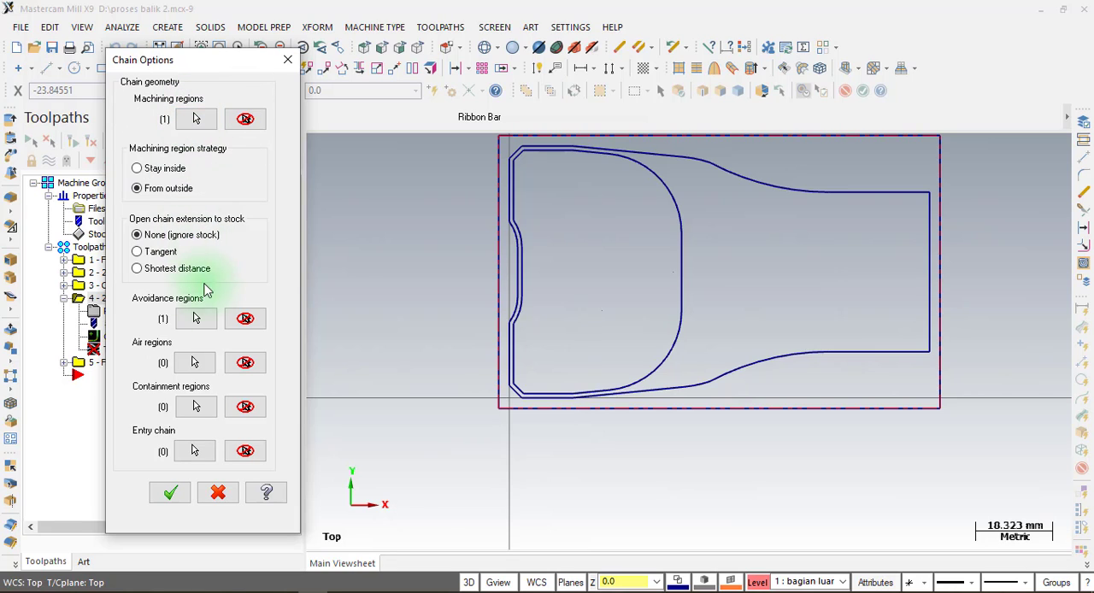
left_click(205, 319)
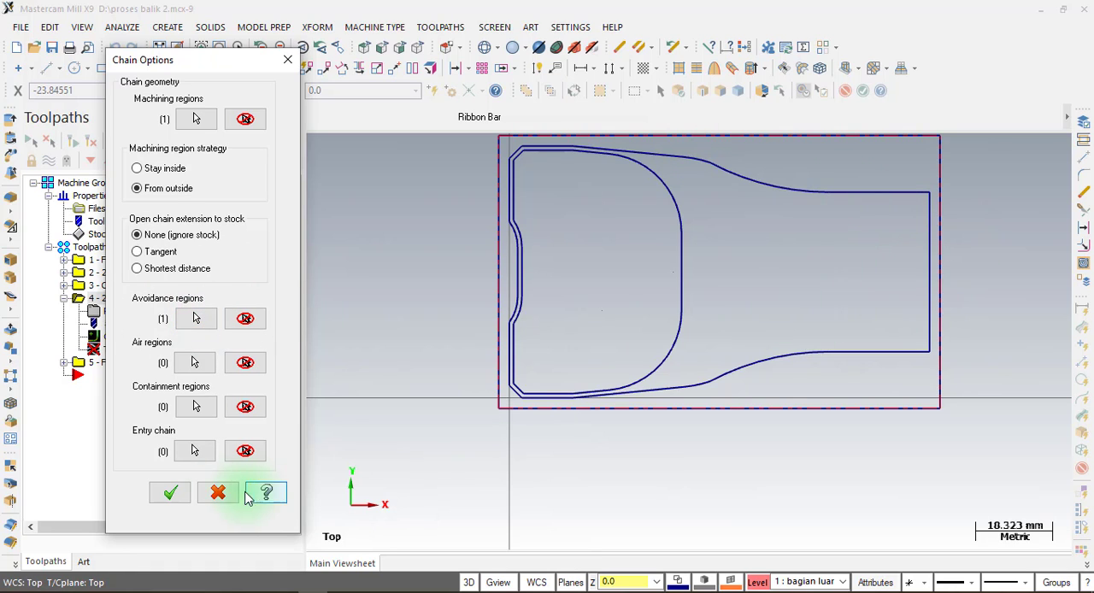
left_click(176, 493)
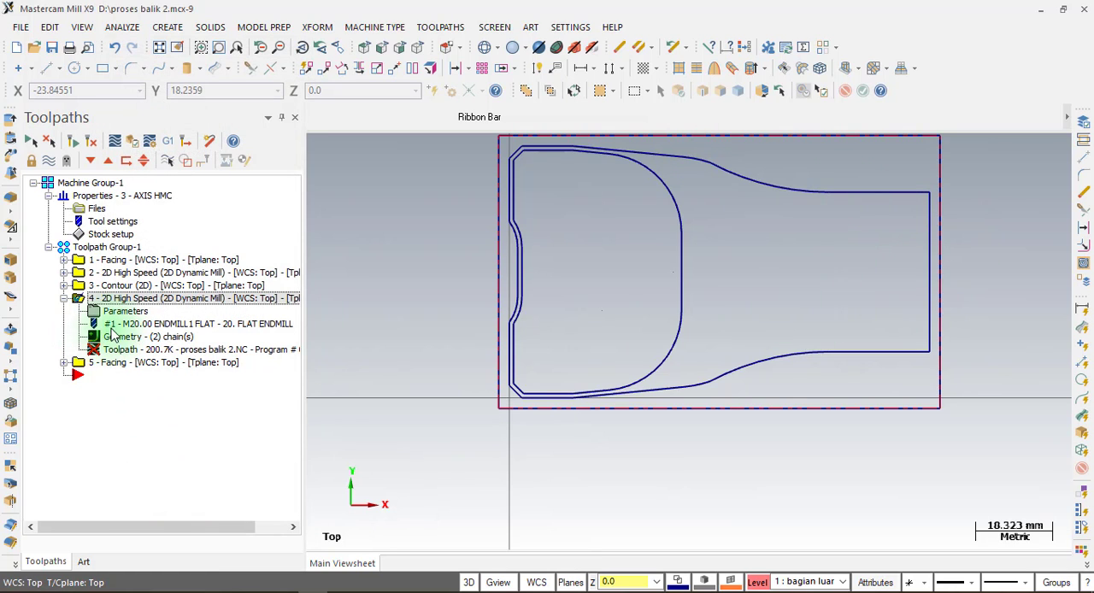
left_click(76, 142)
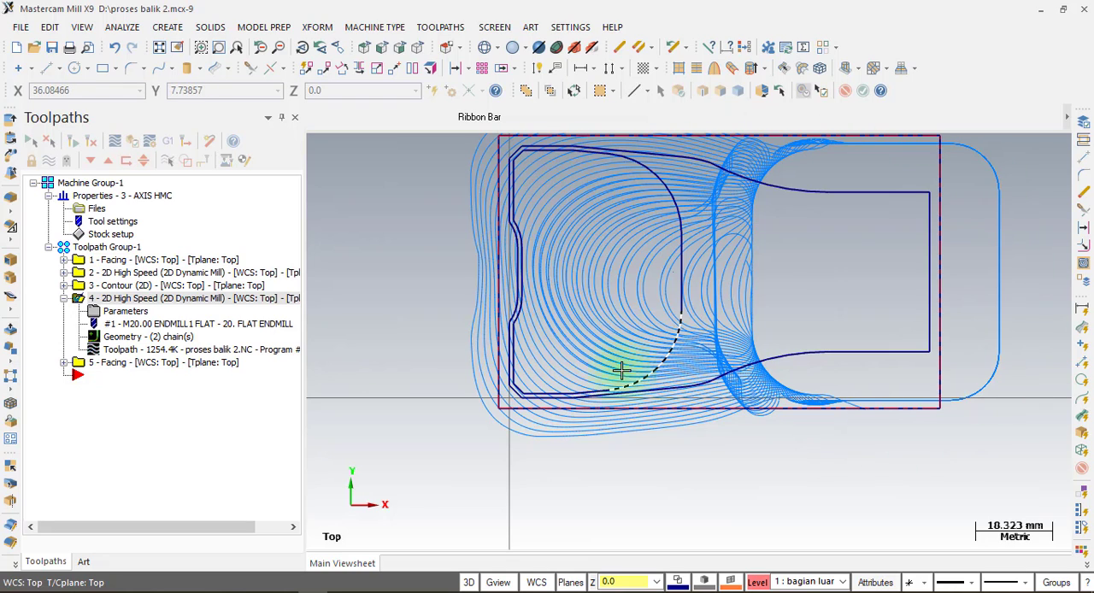
Simulate all operations in Toolpath Group-1 again with the regenerated dynamic mill toolpath.
left_click(102, 247)
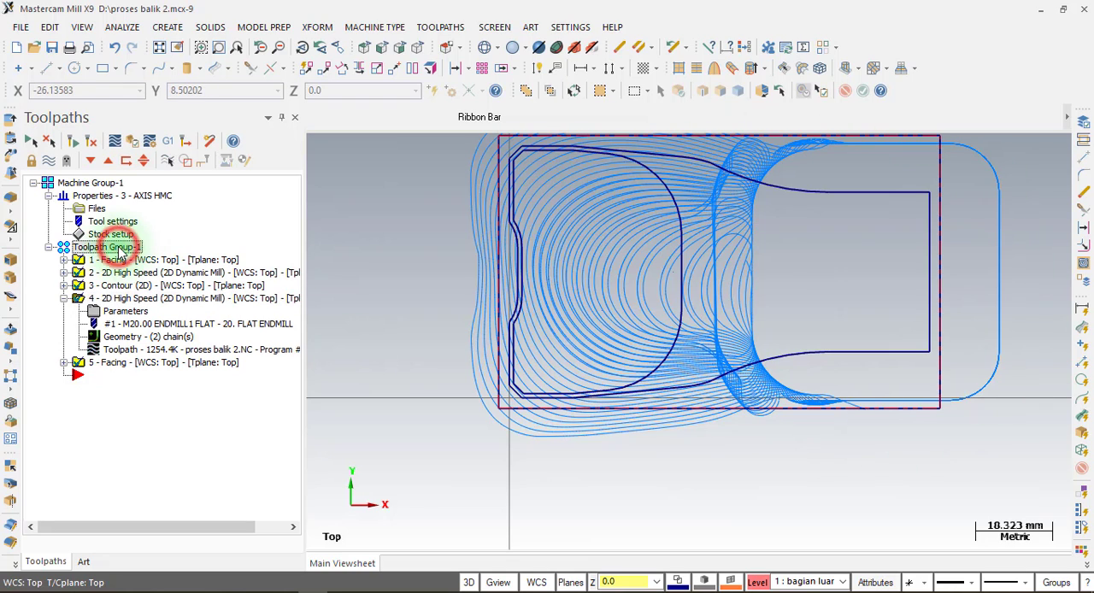
left_click(132, 141)
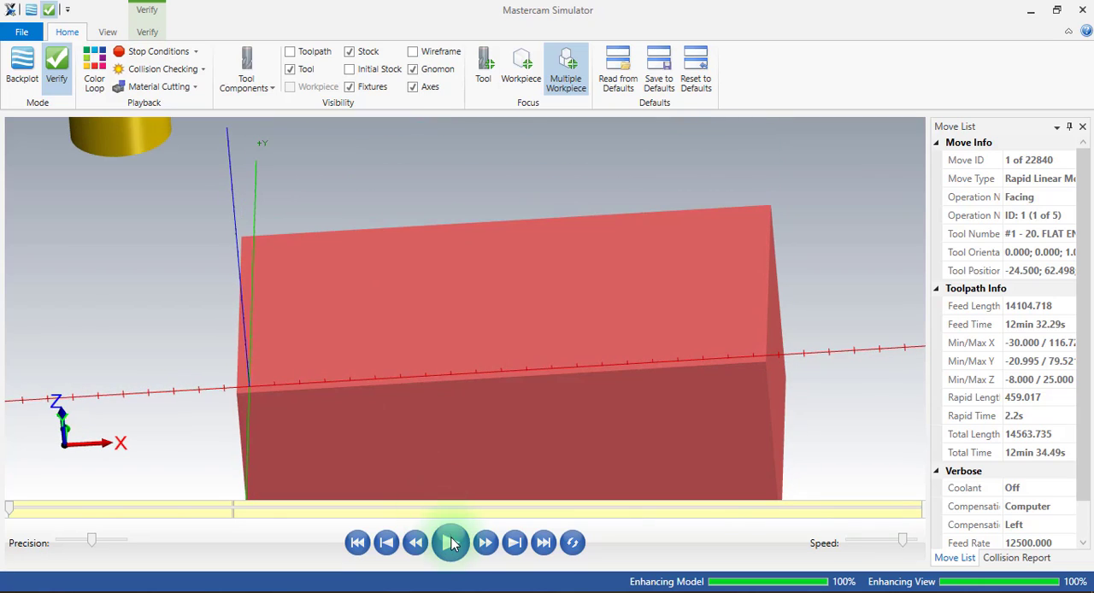
left_click(449, 541)
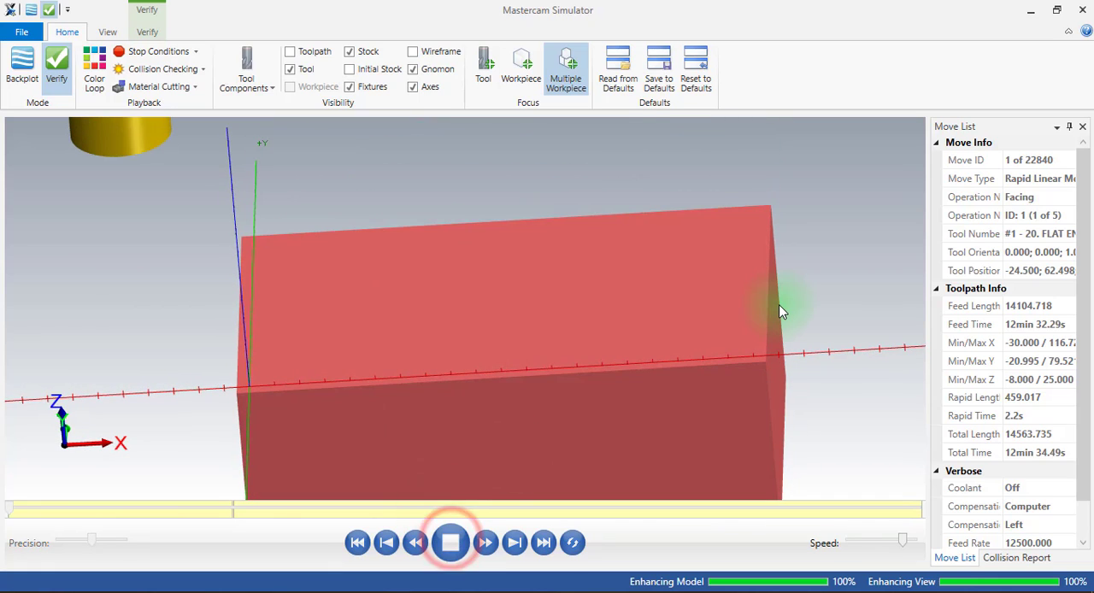
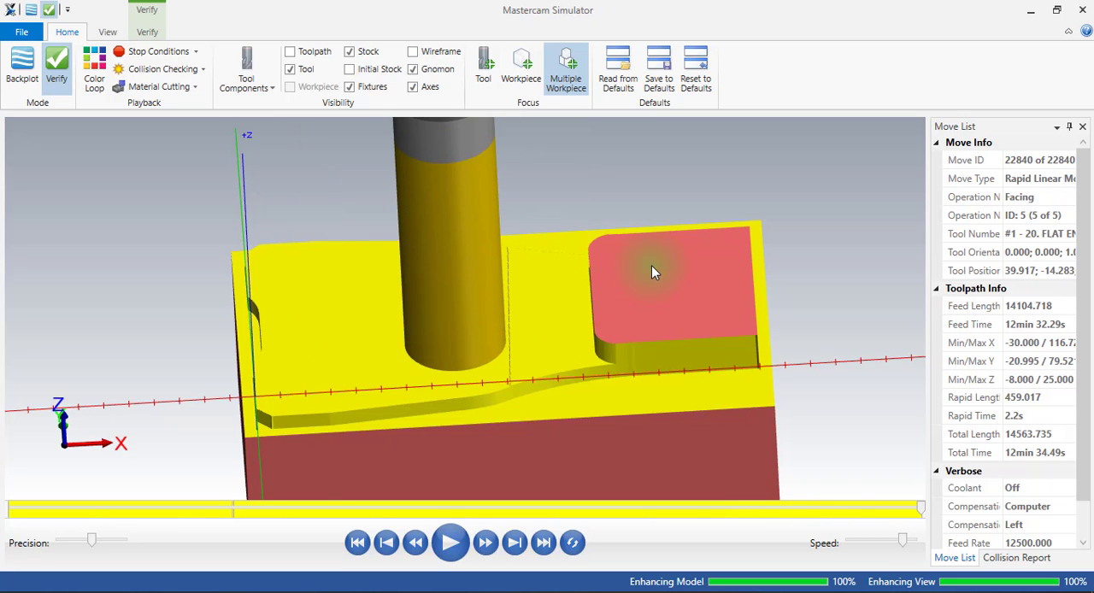
Examine the simulated stock around the rounded corner of the uncut bottle-cap block, and close the simulator.
left_click_drag(655, 269, 516, 305)
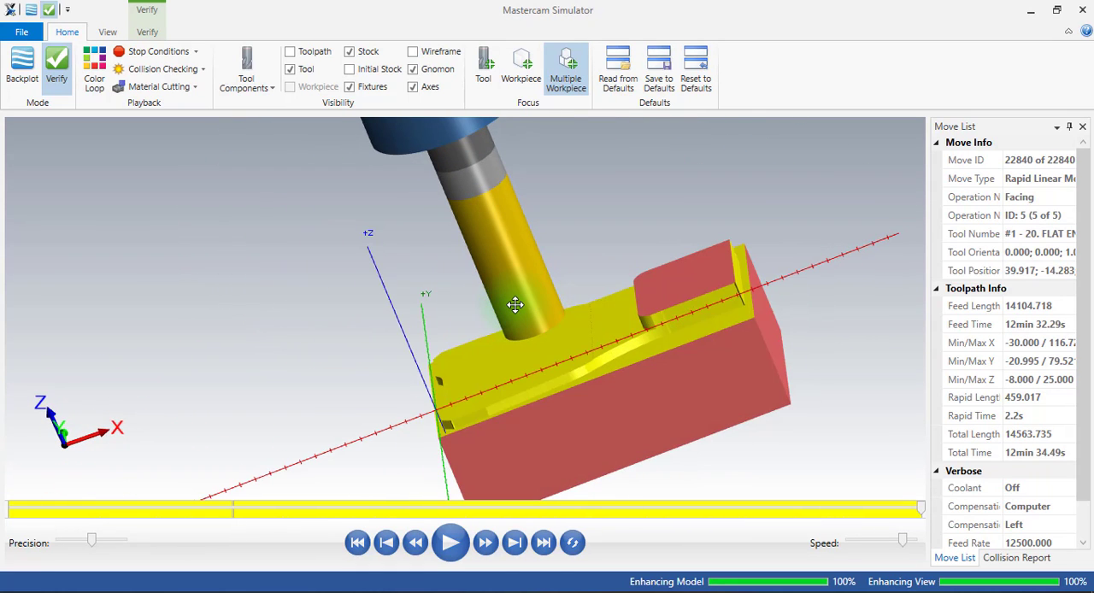
scroll(568, 310, "up", 4)
scroll(582, 316, "down", 1)
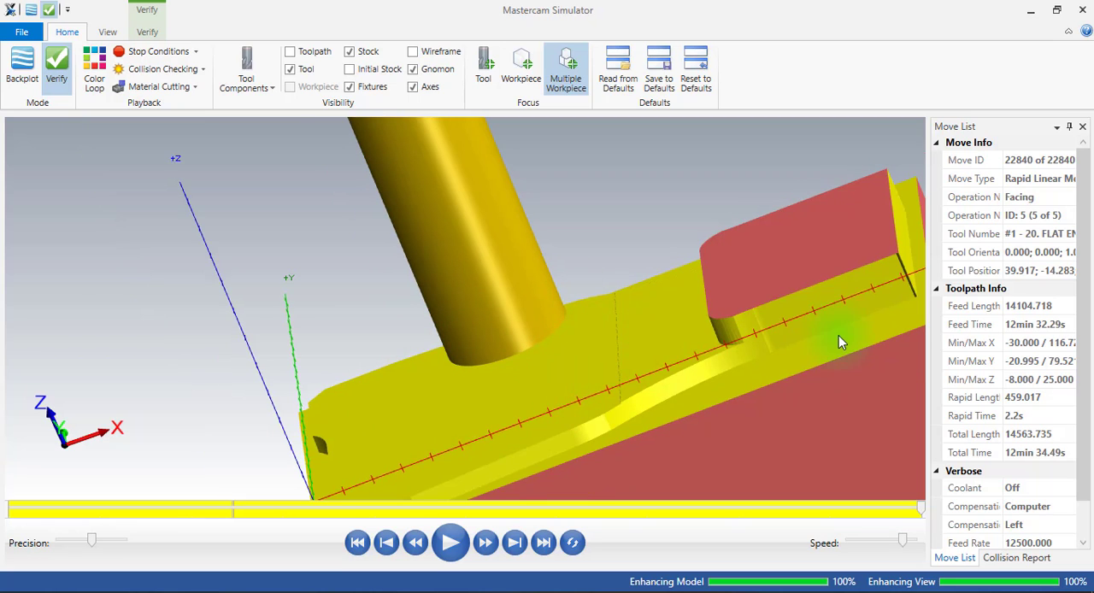
scroll(838, 337, "up", 3)
left_click(639, 309)
left_click(639, 309)
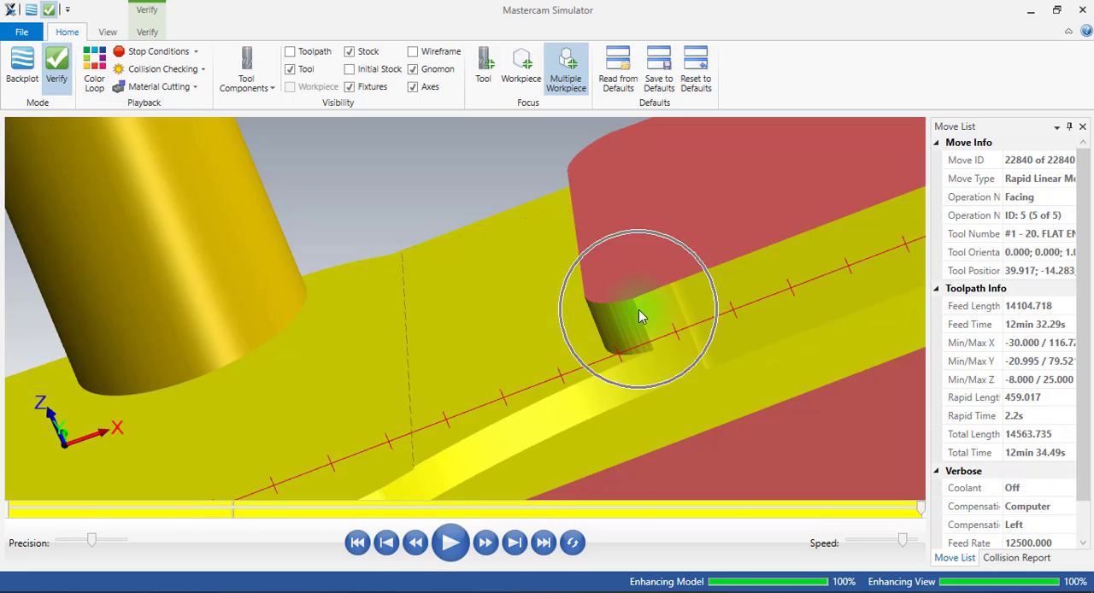
left_click(639, 309)
left_click(639, 309)
left_click(638, 310)
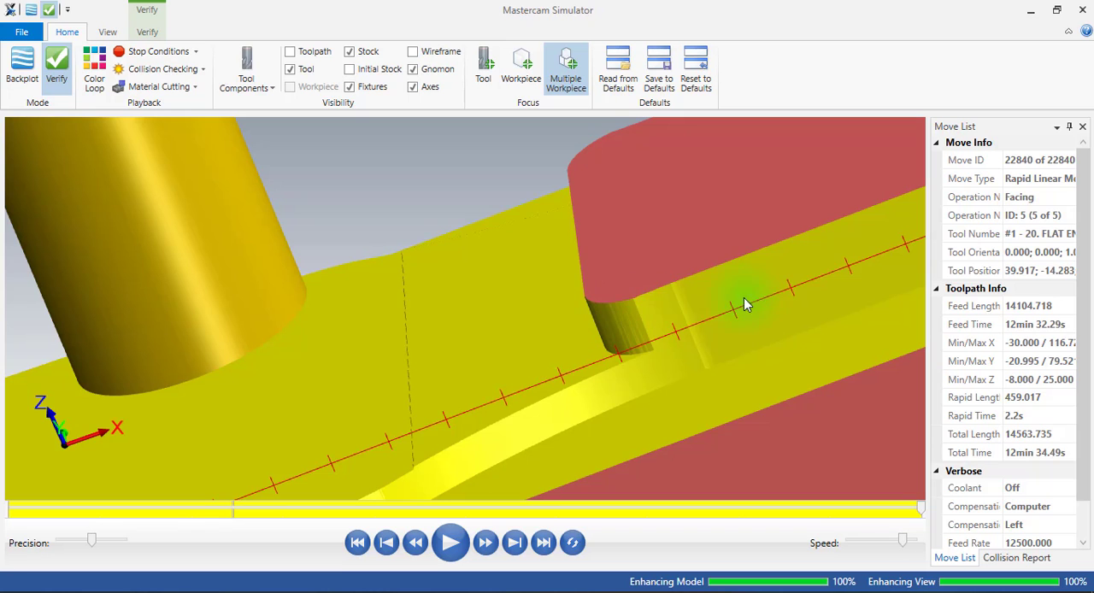
scroll(705, 291, "down", 5)
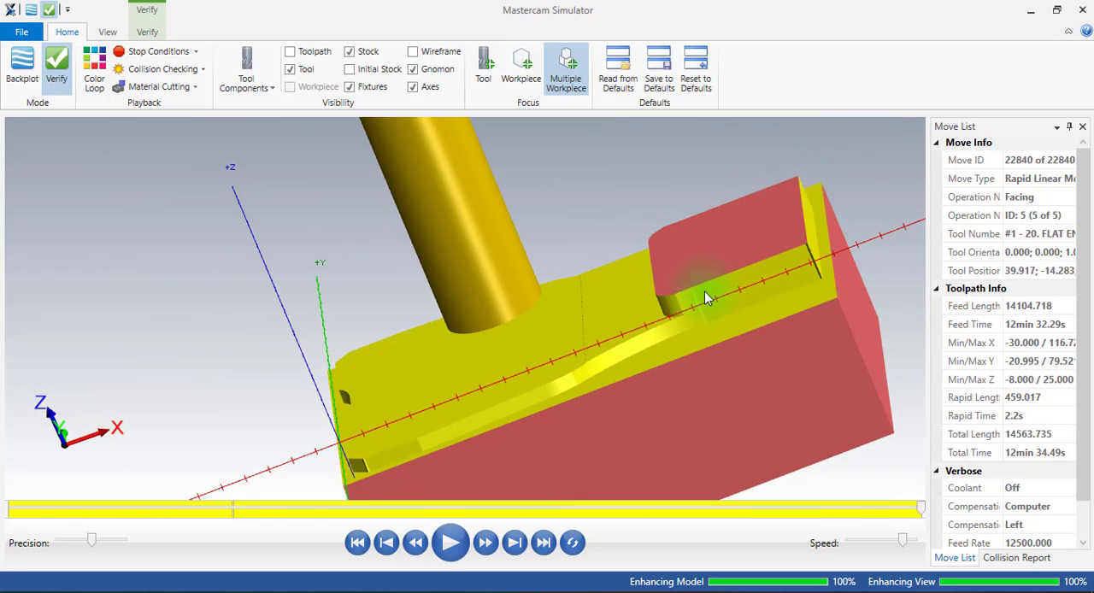
left_click(1082, 11)
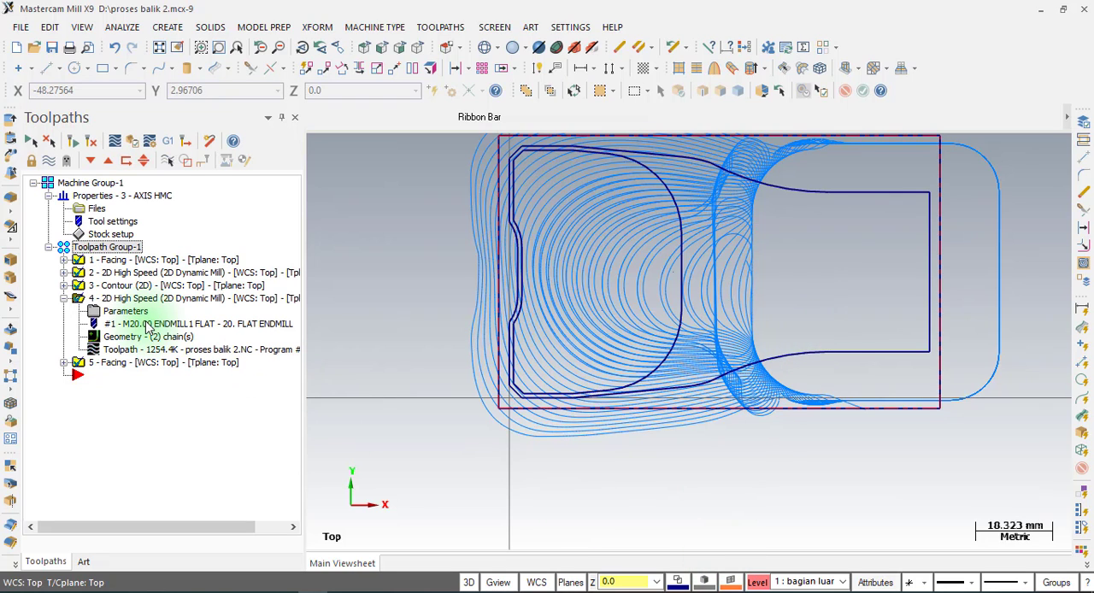
Hide the toolpath display of all operations, and collapse and deselect operation 4 in the toolpath list.
left_click(50, 164)
left_click(51, 164)
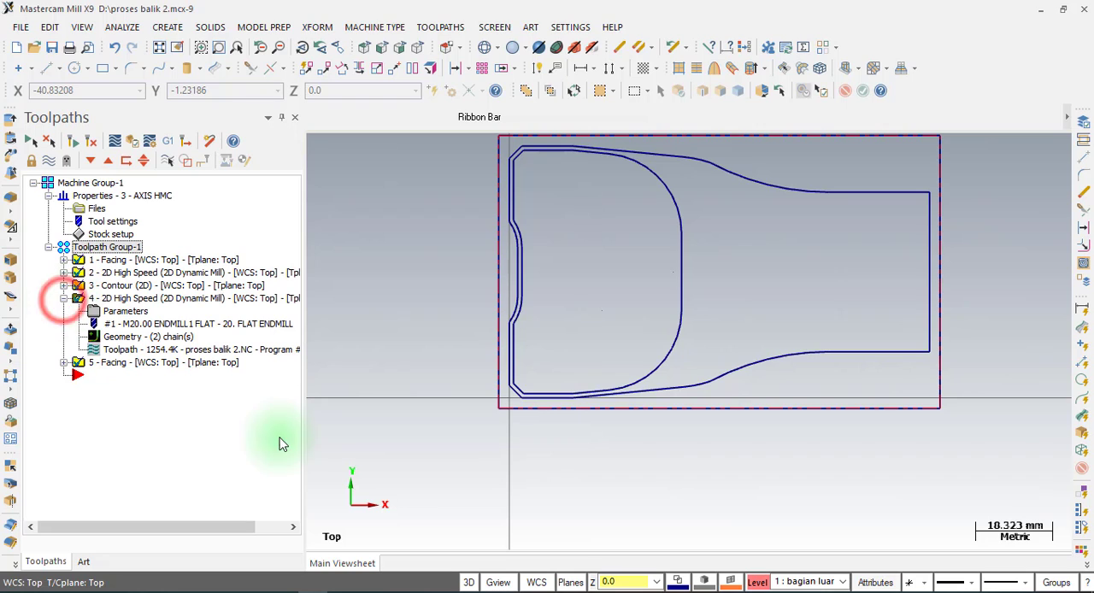
double_click(101, 301)
left_click(167, 301)
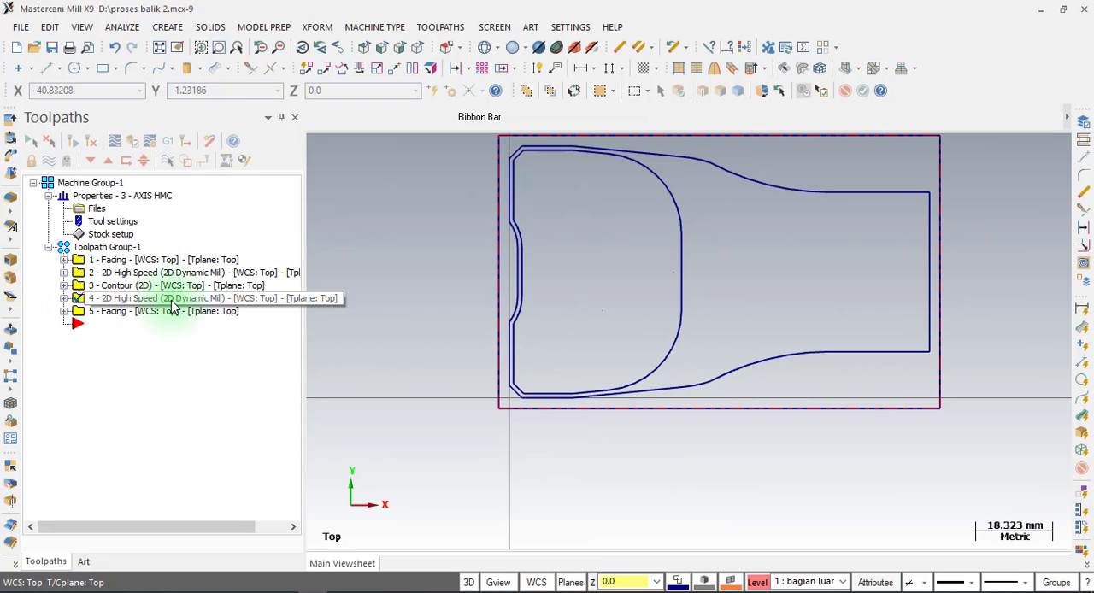
left_click(113, 330)
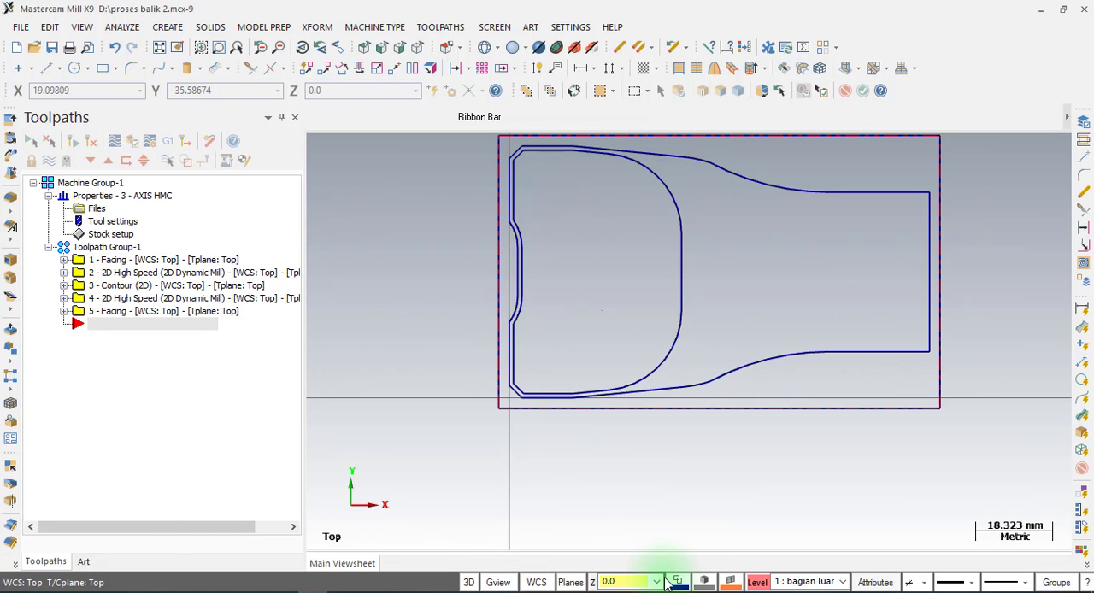
Show level 2, tutup botol, together with the main level, bagian luar.
left_click(758, 583)
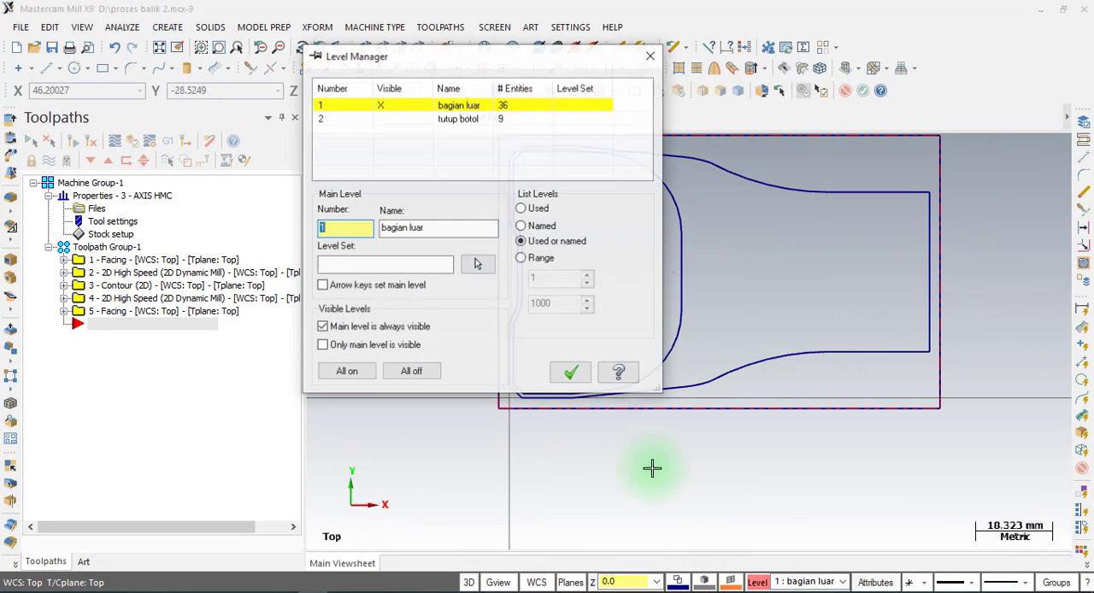
left_click(381, 119)
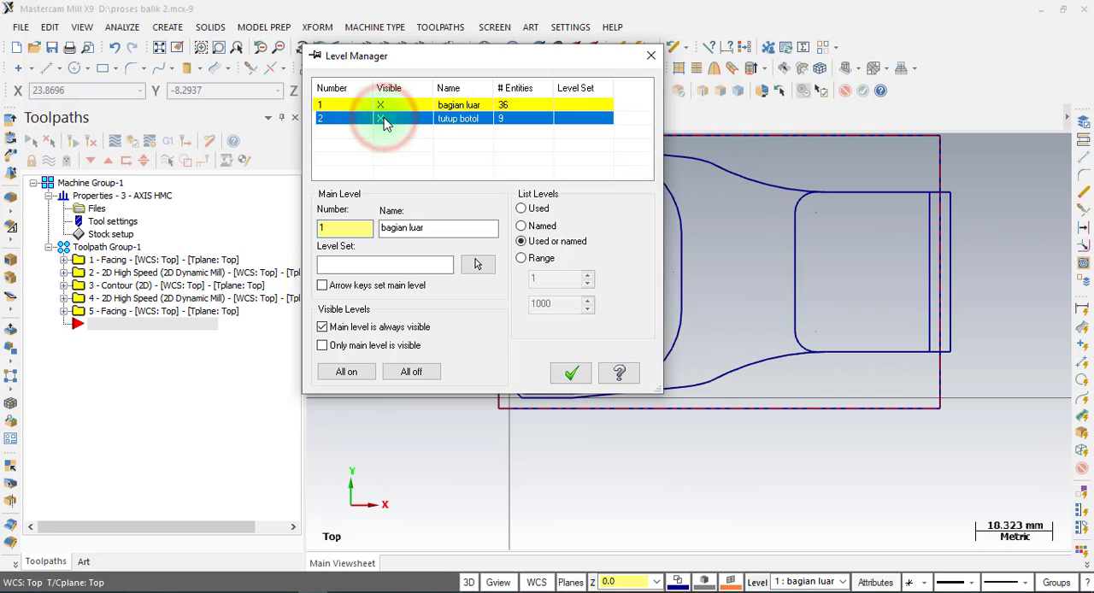
left_click(571, 374)
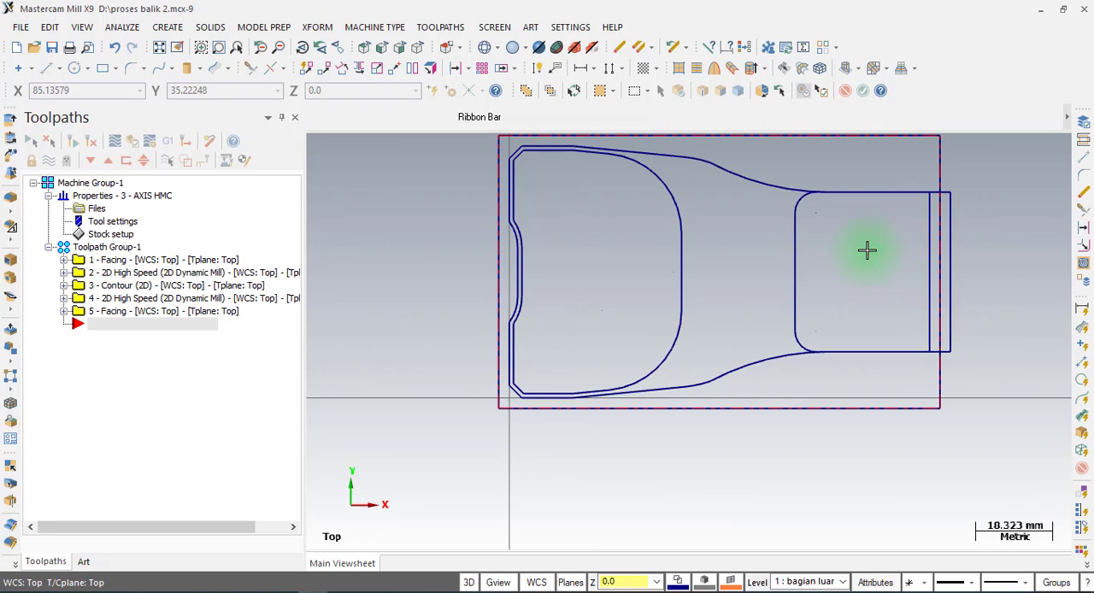
scroll(689, 242, "down", 1)
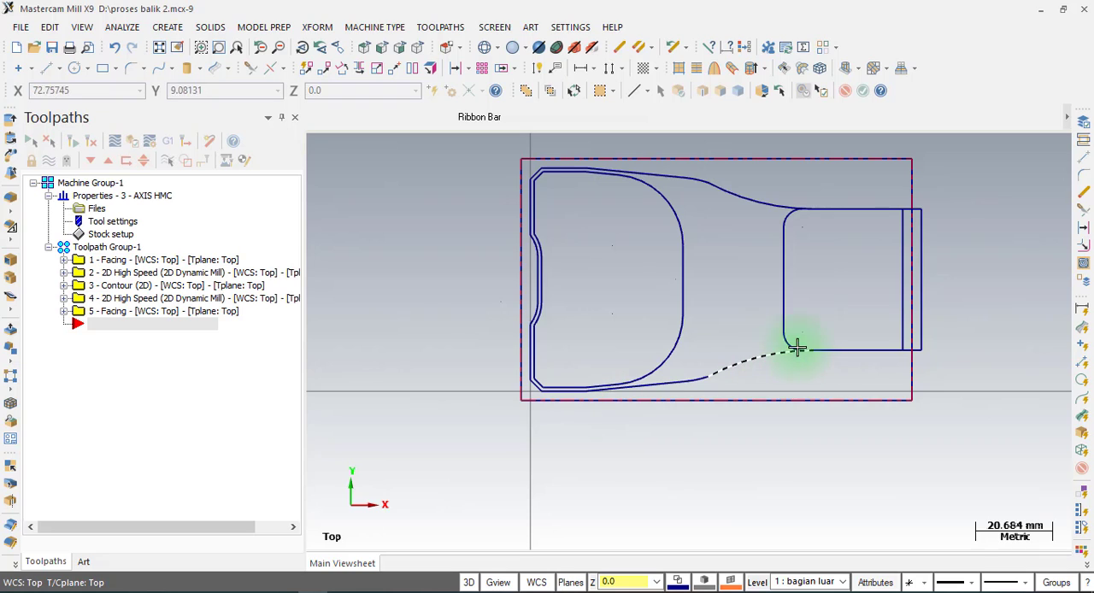
scroll(806, 270, "up", 1)
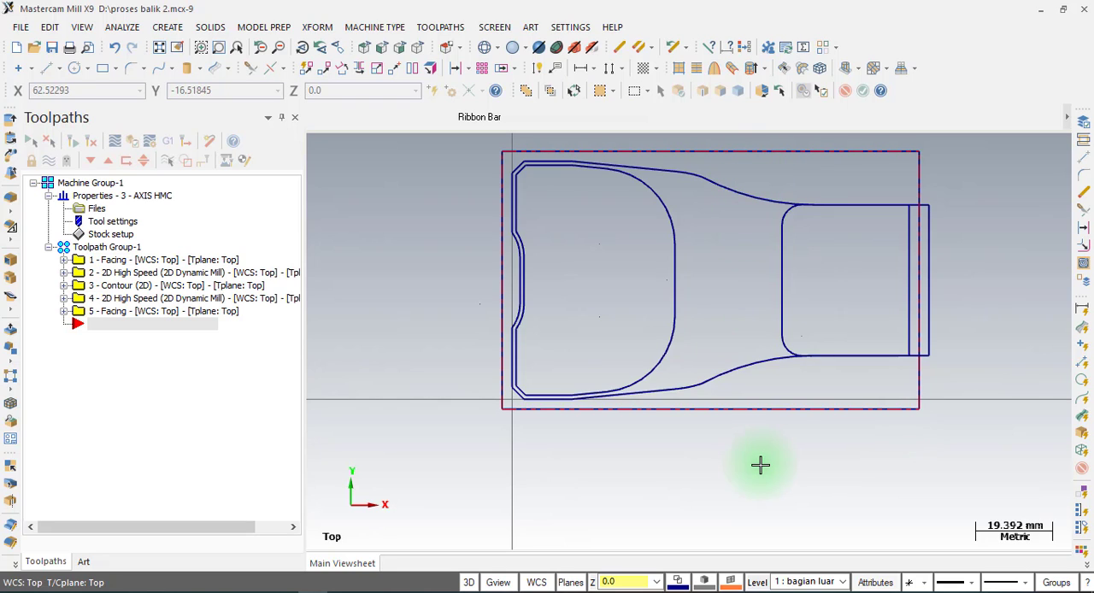
Draw a 27 mm horizontal line from the midpoint of the inner contour's straight edge to the midpoint of the bottle cap's facing edge.
left_click(45, 67)
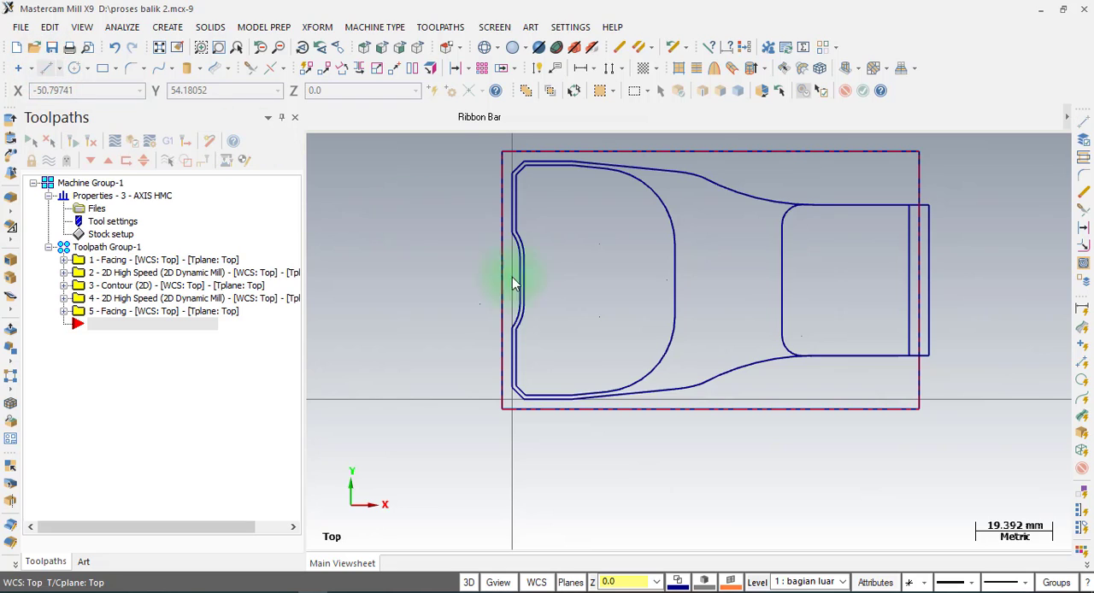
left_click(675, 285)
left_click(780, 281)
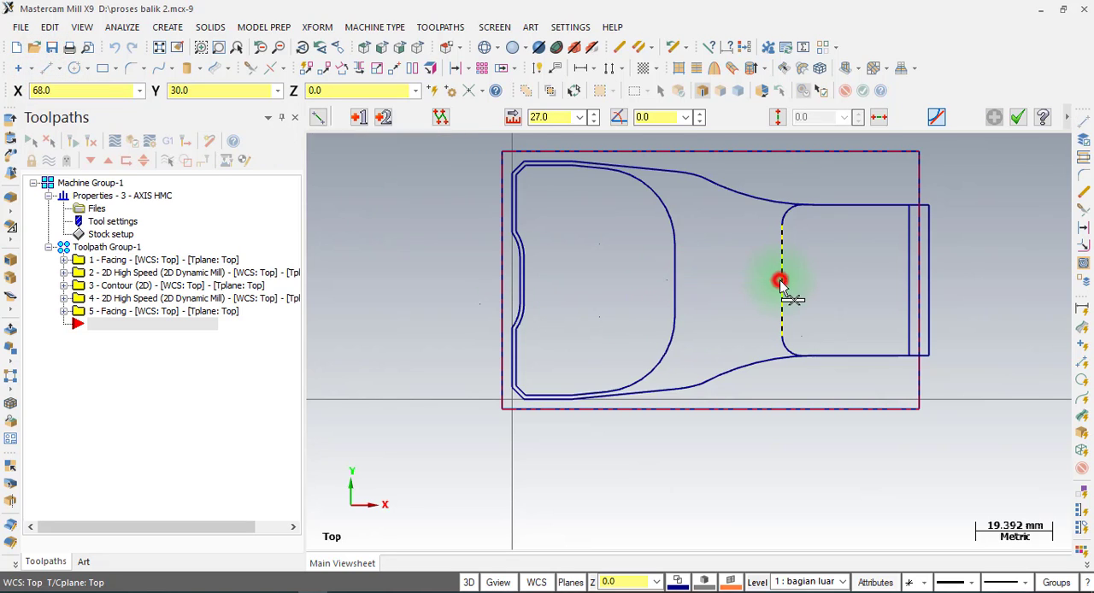
Draw a vertical line about 47 mm long upward from the midpoint of the 27 mm horizontal line, past the stock boundary.
scroll(728, 312, "down", 1)
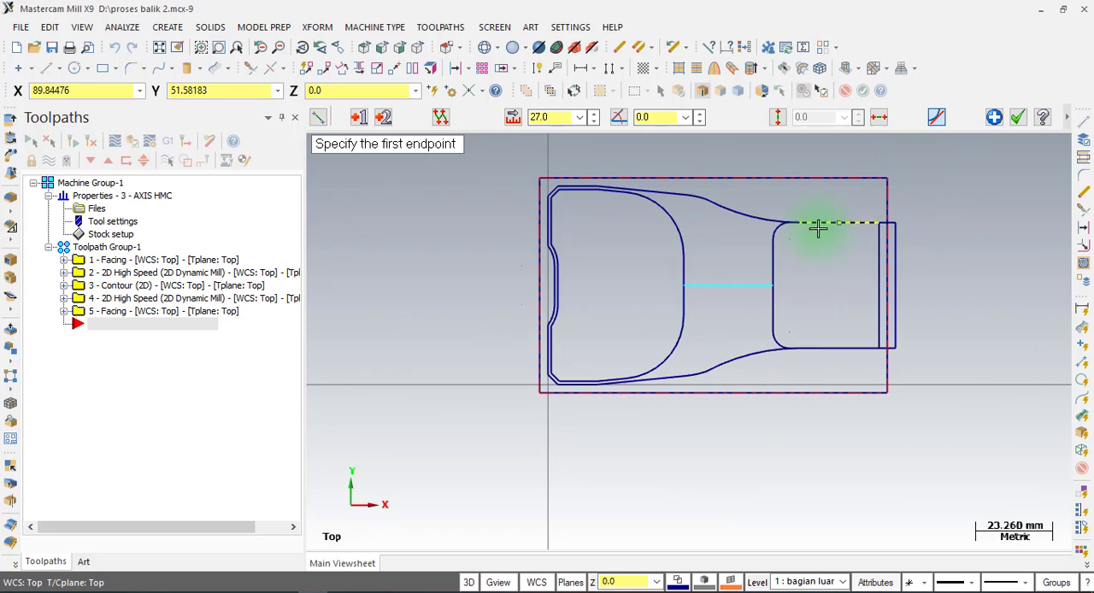
scroll(761, 286, "up", 1)
scroll(748, 306, "down", 2)
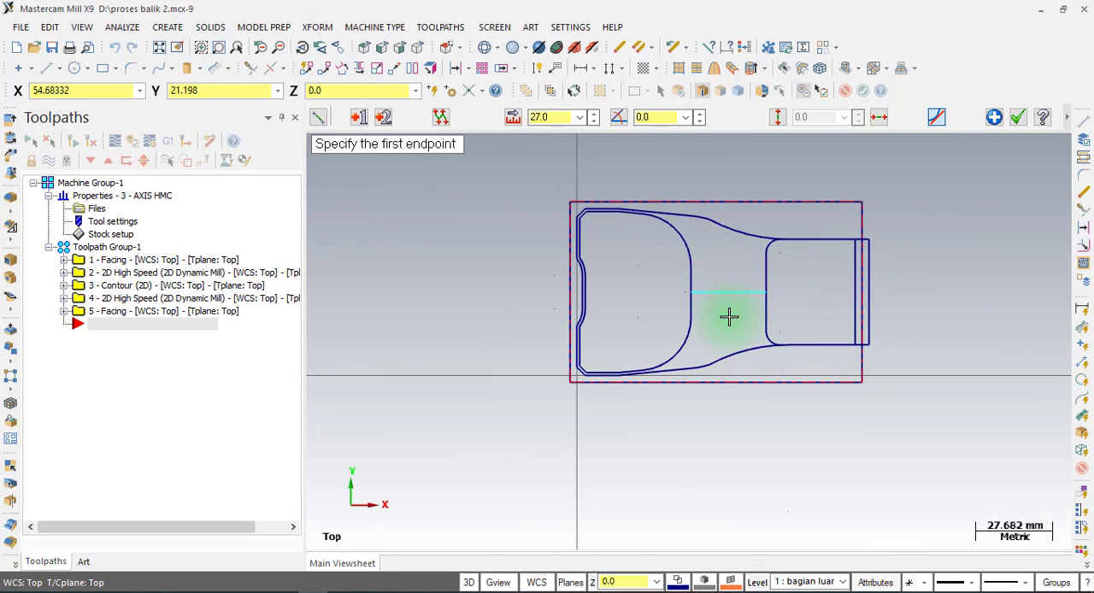
left_click(731, 295)
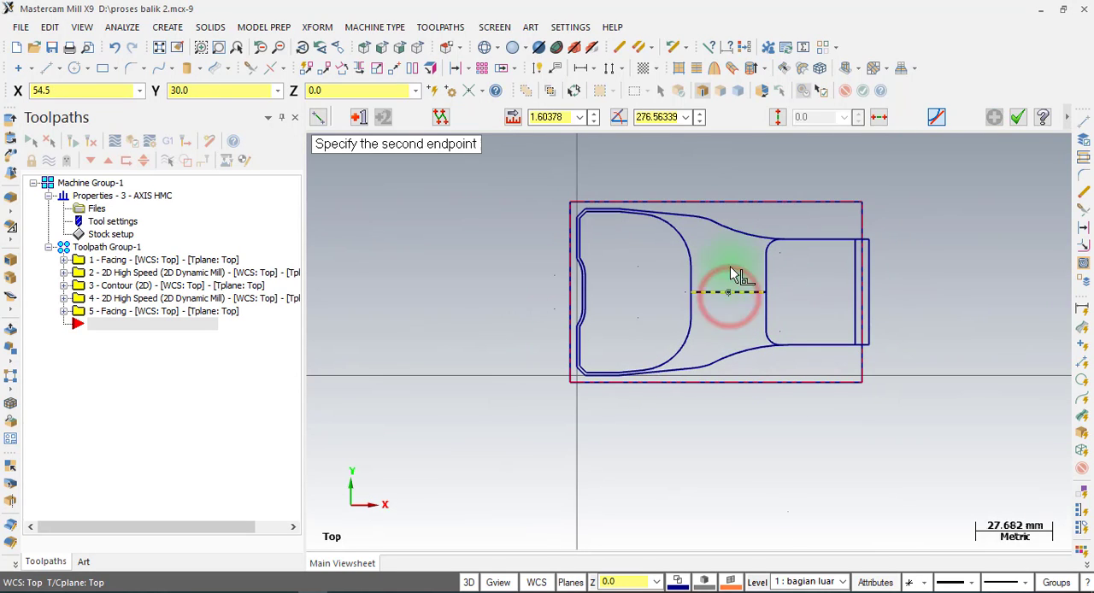
left_click(729, 160)
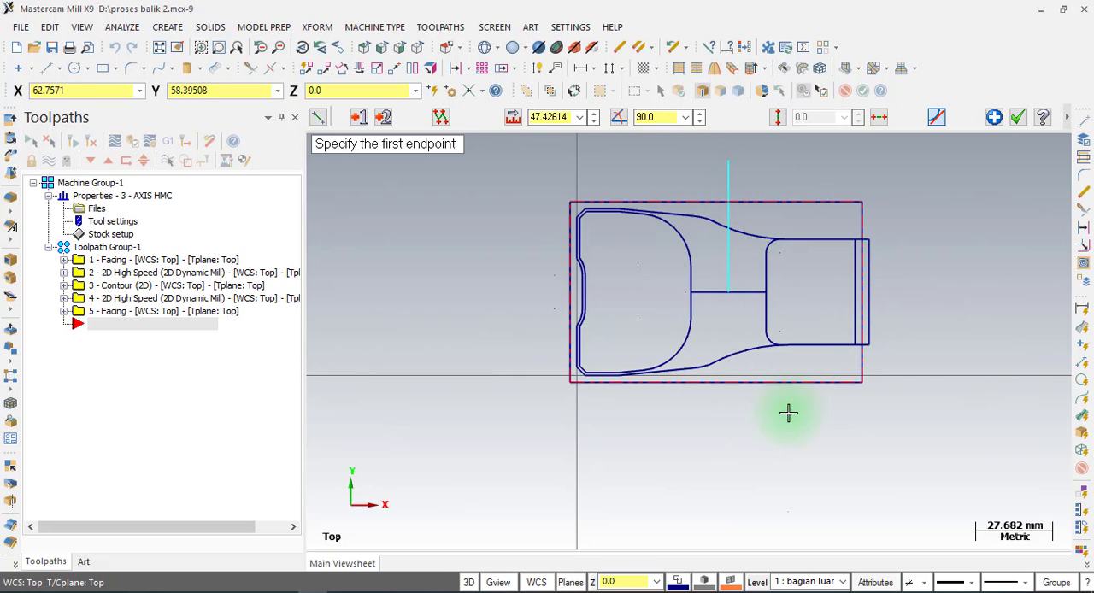
Draw a horizontal line about 28.5 mm long below the stock boundary, crossing beneath the vertical line, and finish the Line command.
left_click(762, 416)
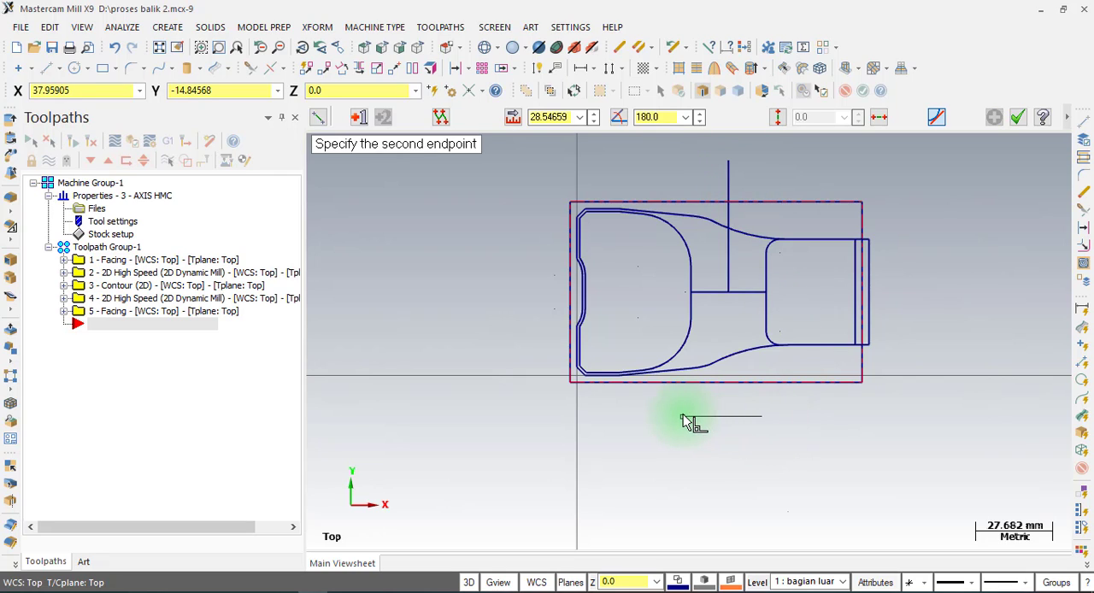
left_click(683, 416)
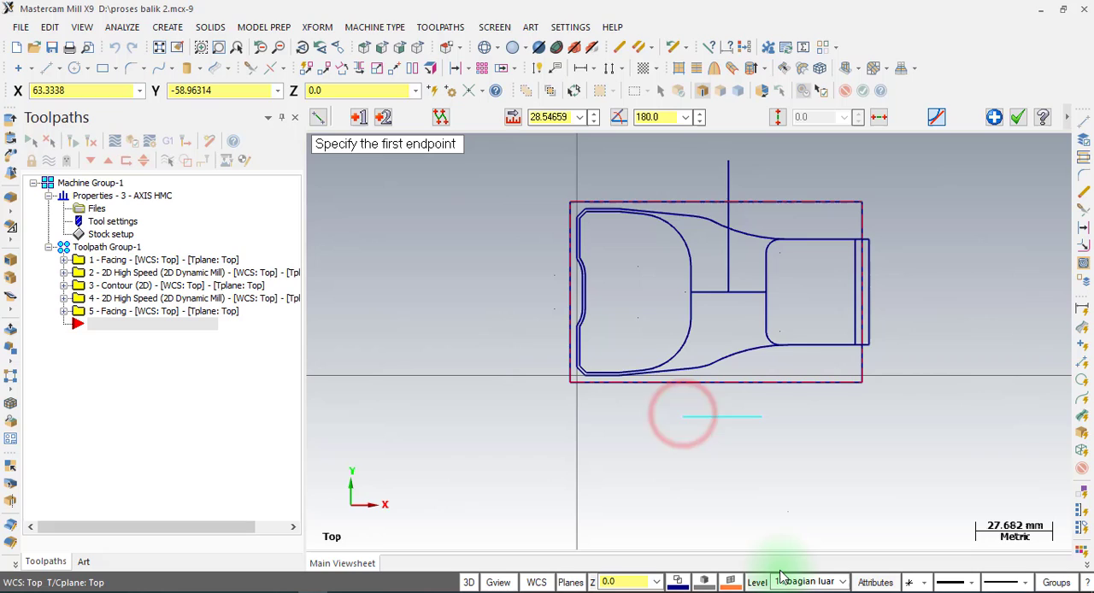
left_click(1018, 117)
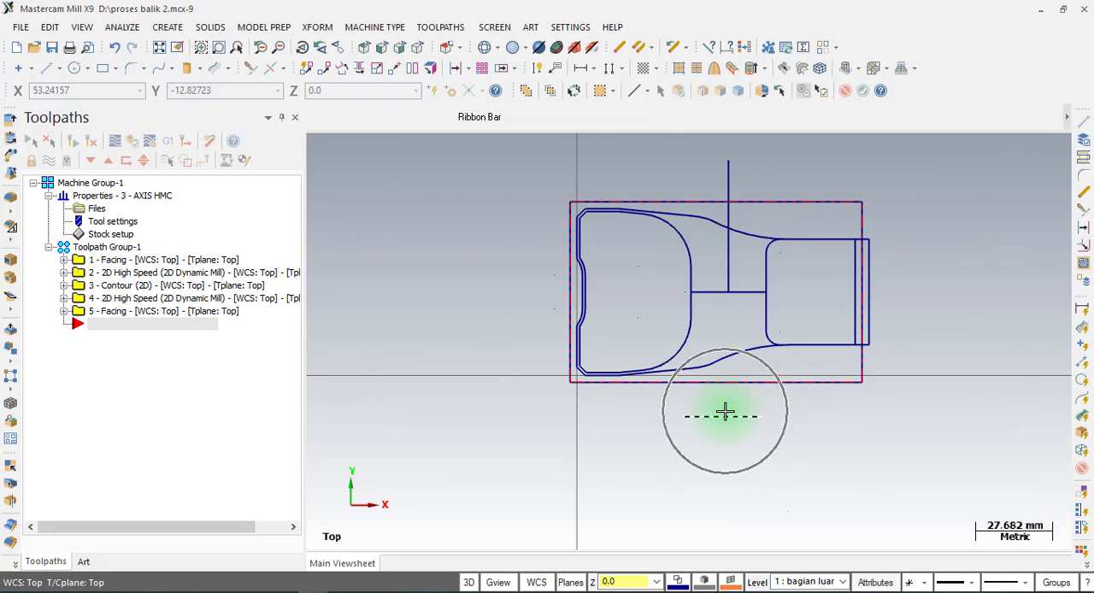
Extend the vertical line down to the horizontal line below the stock, using Trim 2 entities to join them in a corner.
left_click(250, 73)
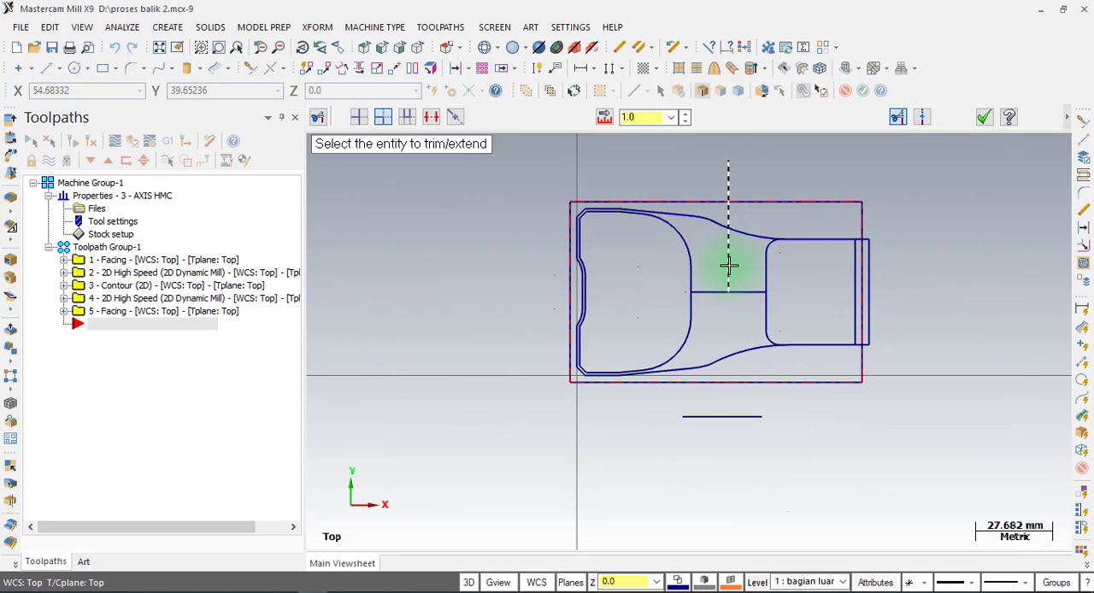
left_click(752, 417)
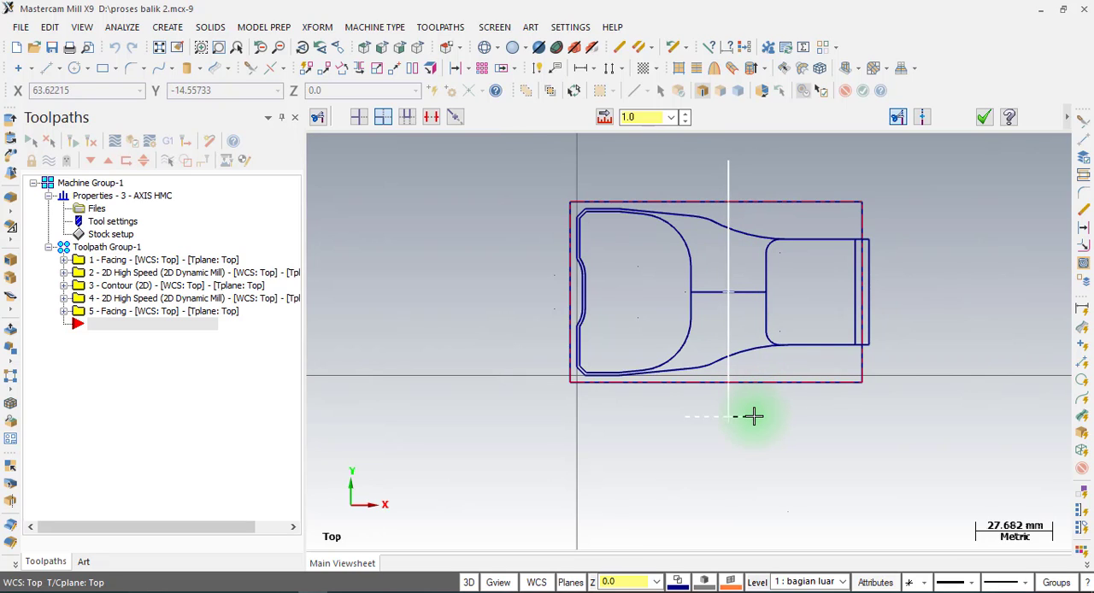
left_click(752, 416)
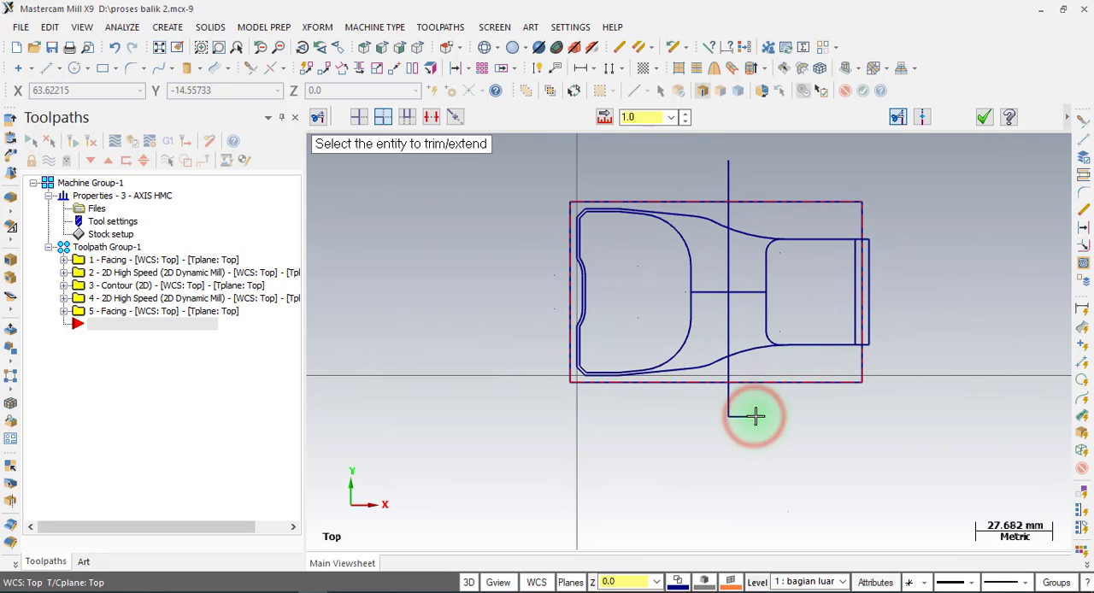
left_click(982, 120)
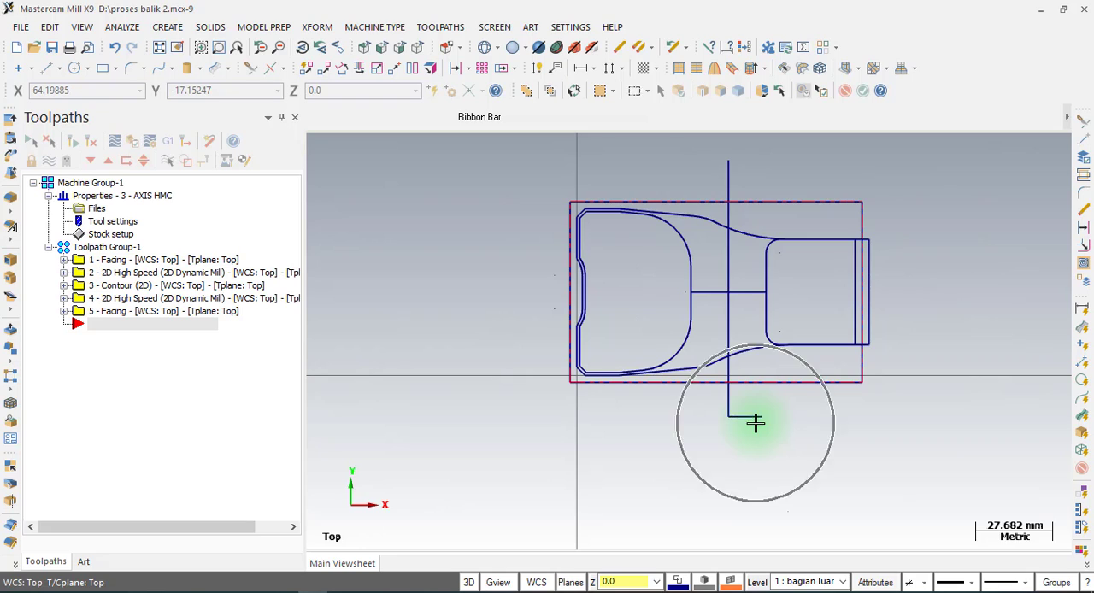
Delete the two horizontal construction lines, leaving only the vertical line across the part.
key("ctrl")
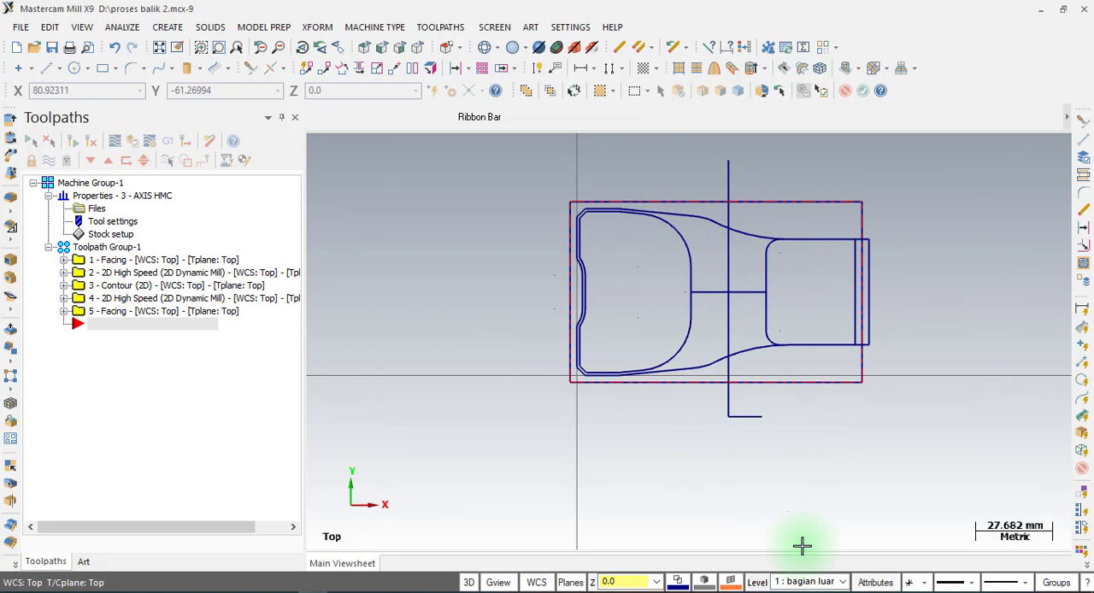
left_click(749, 295)
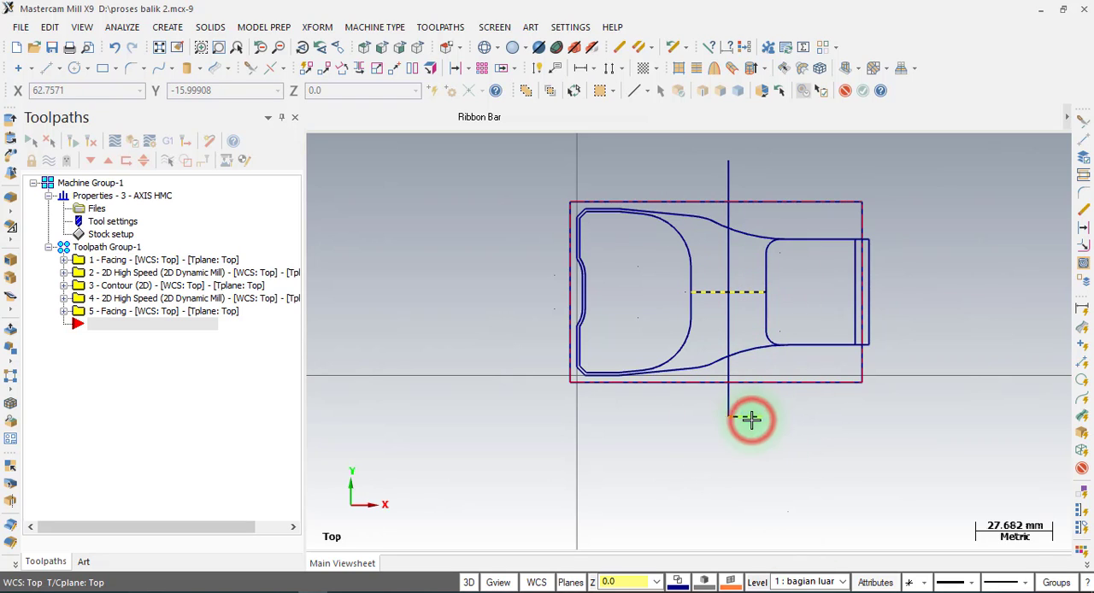
left_click(751, 419)
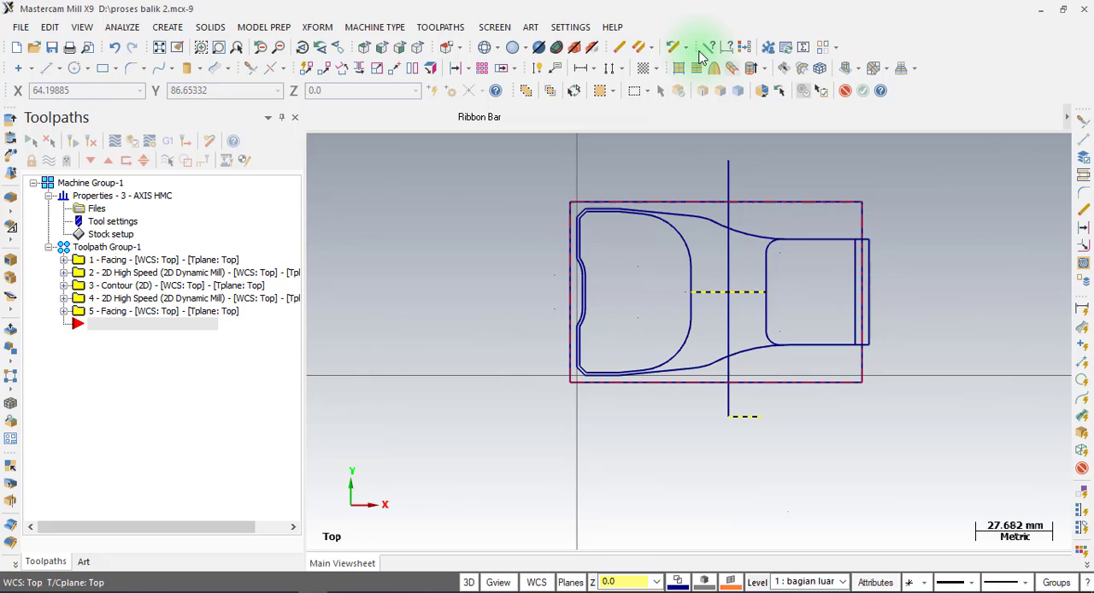
left_click(622, 53)
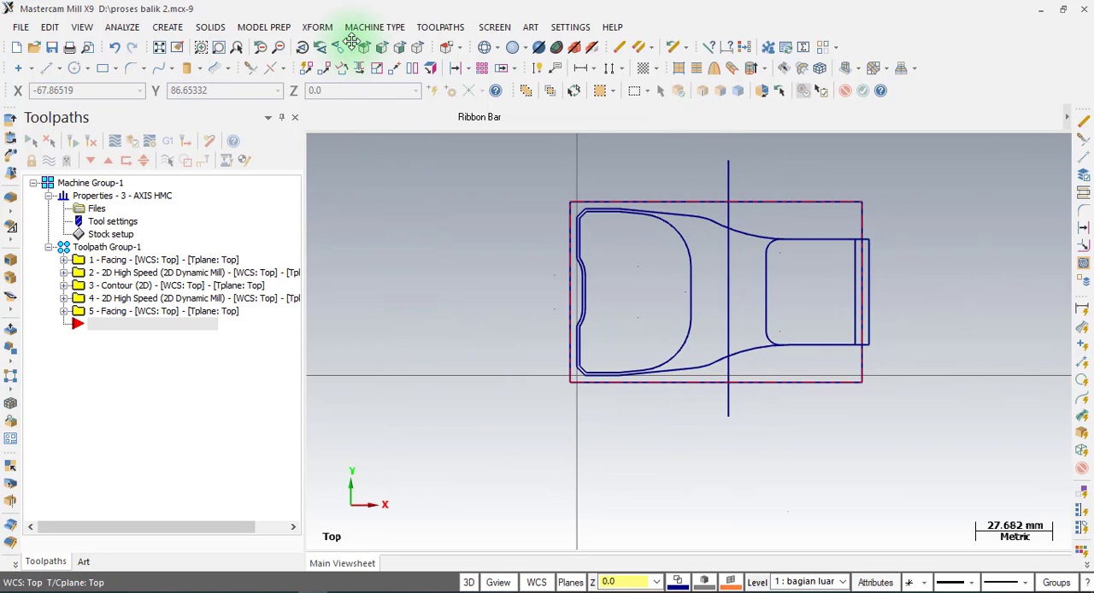
Start a Contour toolpath and chain the vertical line across the part from its lower end upward.
left_click(433, 28)
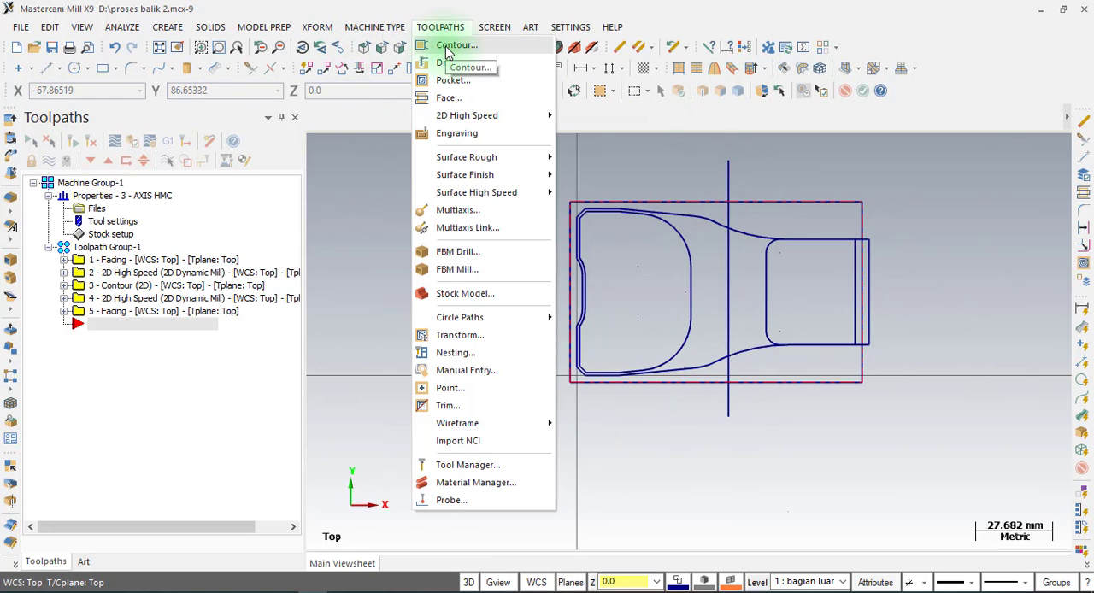
left_click(446, 51)
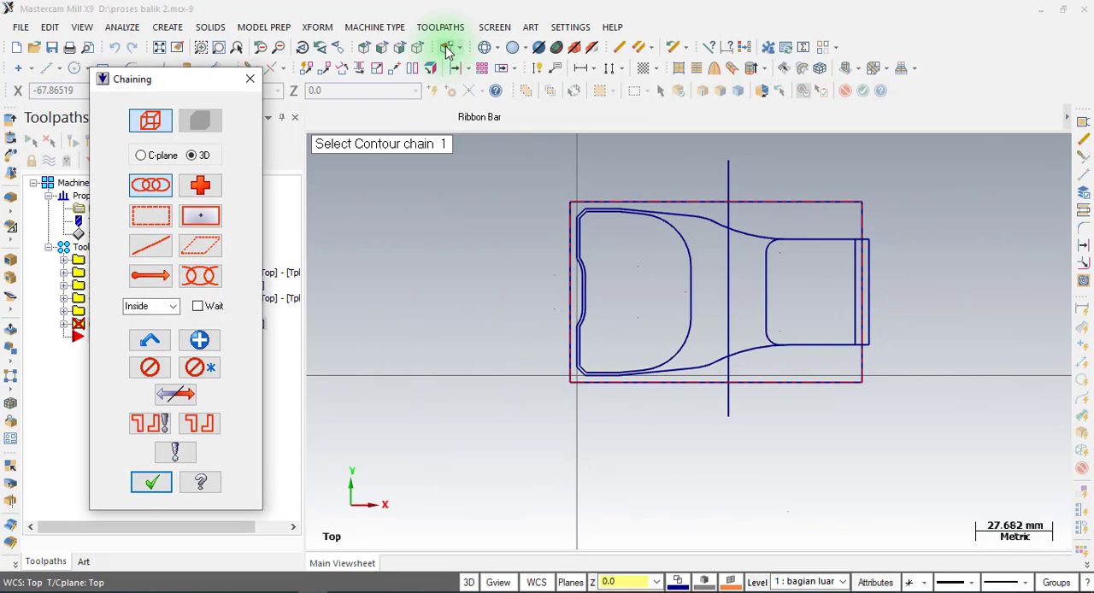
left_click(724, 416)
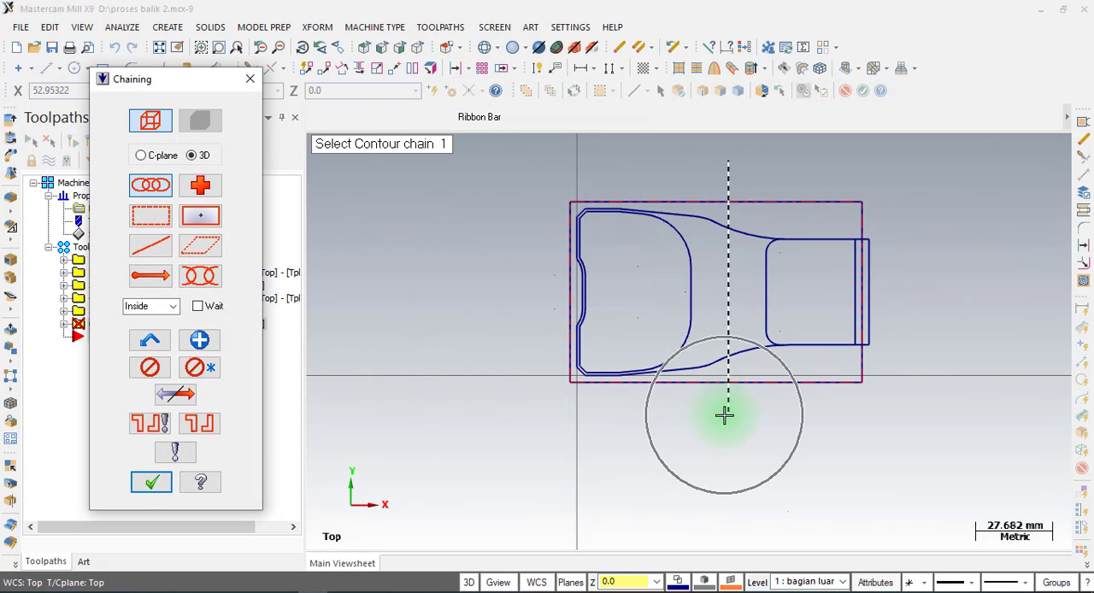
scroll(693, 478, "down", 1)
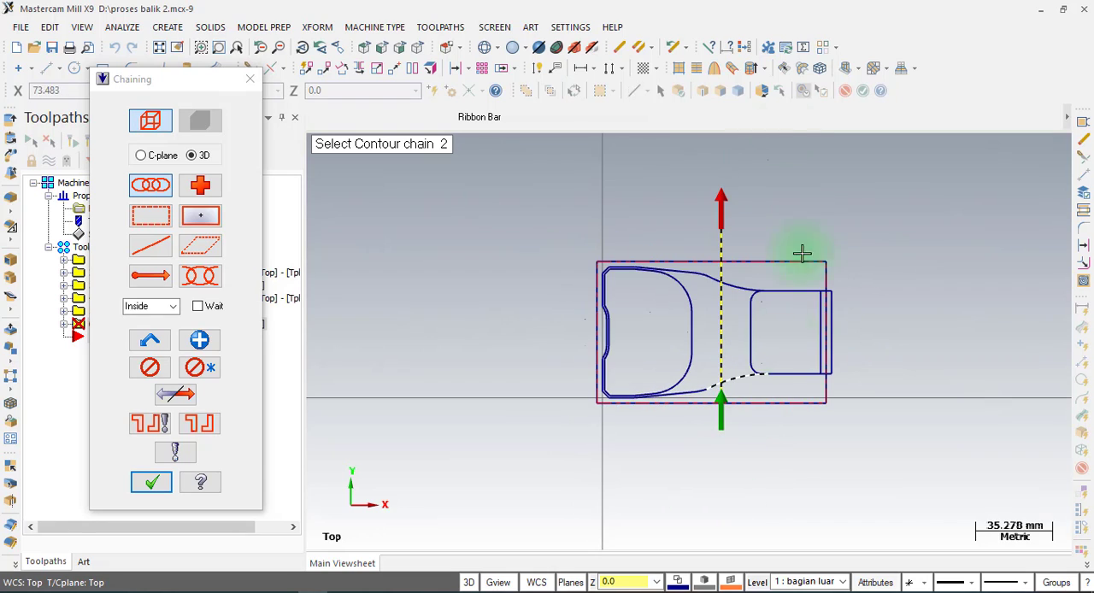
left_click(143, 486)
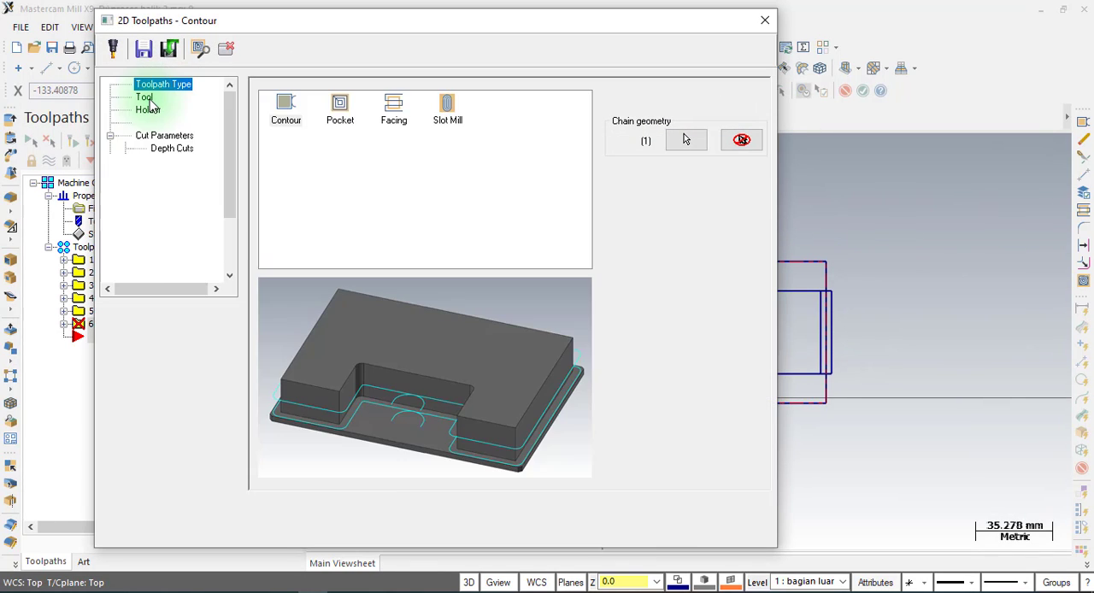
Assign the 20 mm flat endmill to the contour operation and set the compensation type to Off.
left_click(145, 97)
left_click(301, 138)
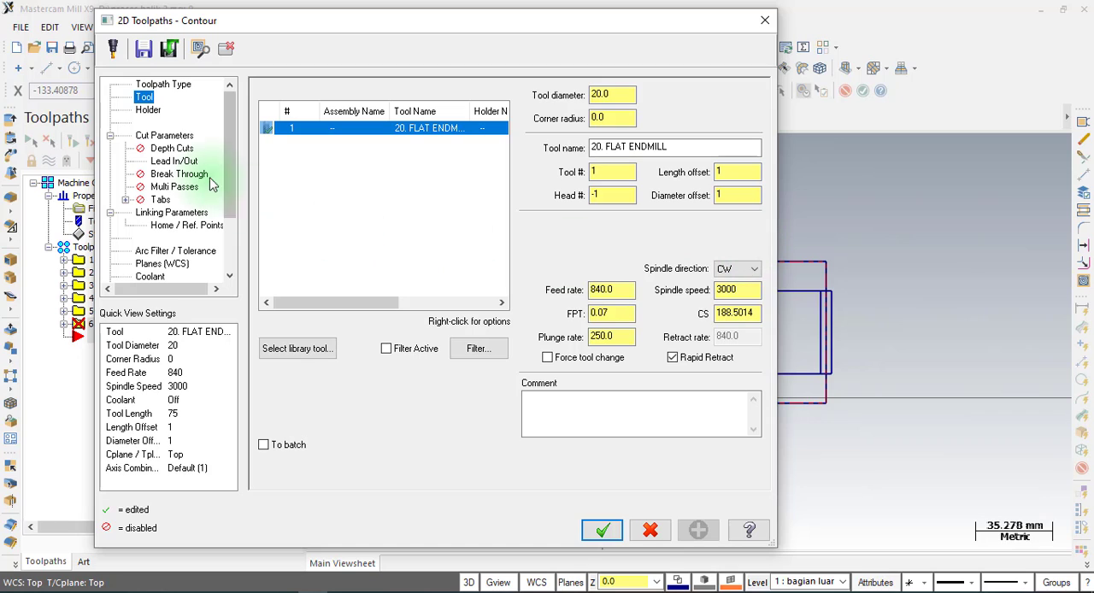
left_click(165, 137)
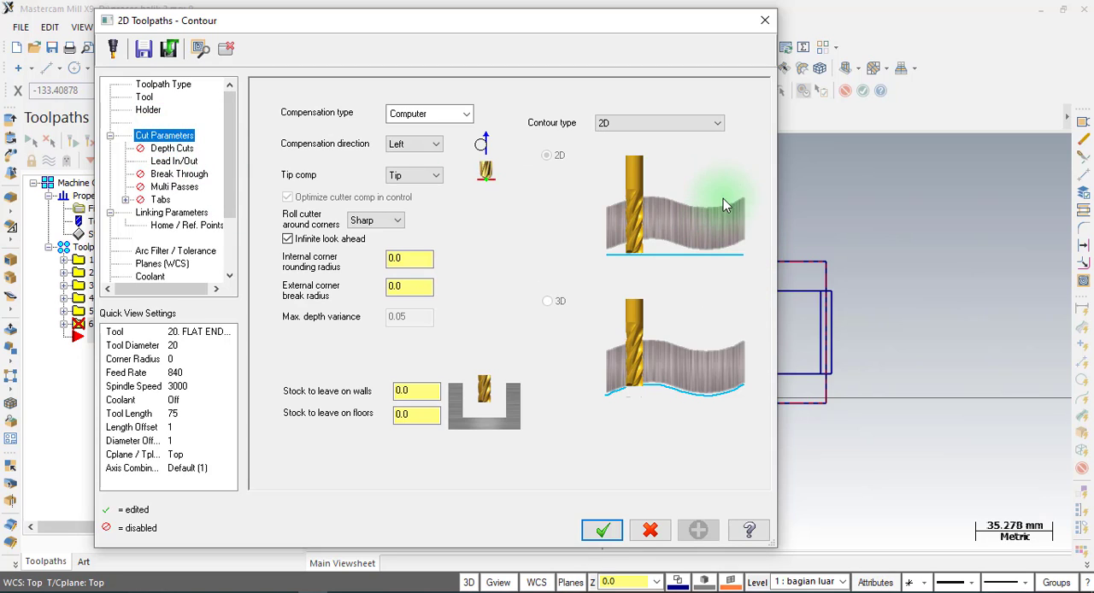
left_click(442, 117)
left_click(425, 184)
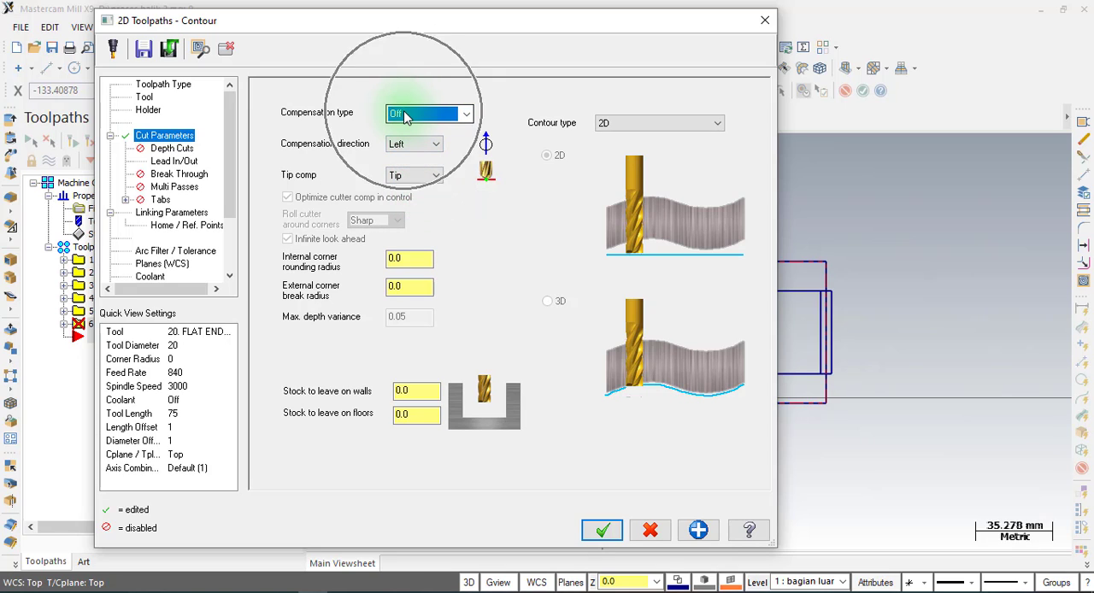
Enable depth cuts for the contour operation with a max rough step of 1 mm.
left_click(175, 148)
left_click(315, 134)
left_click(436, 163)
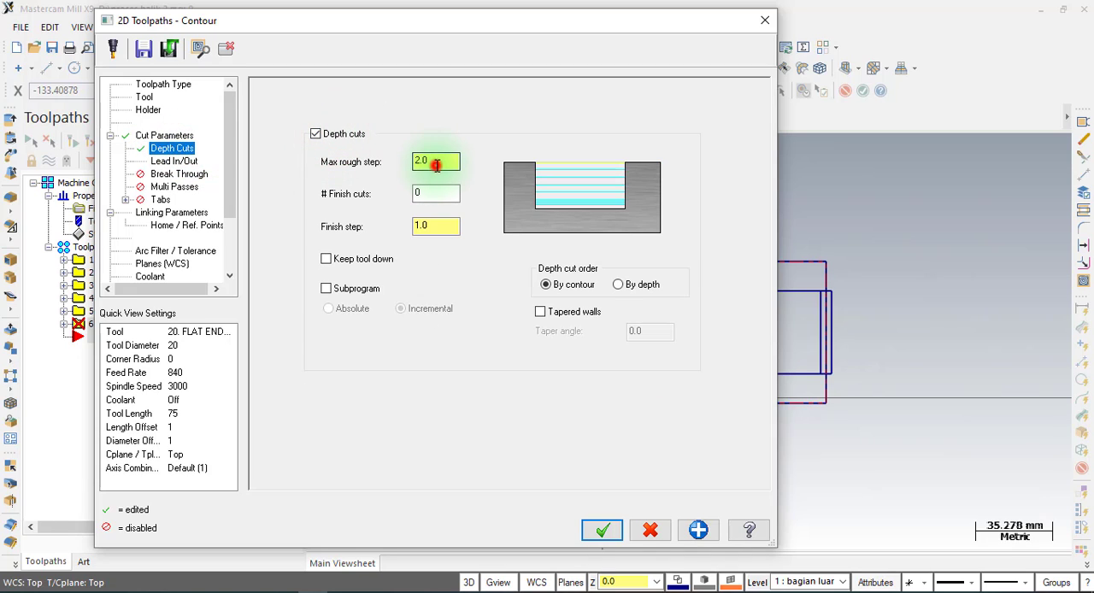
double_click(436, 164)
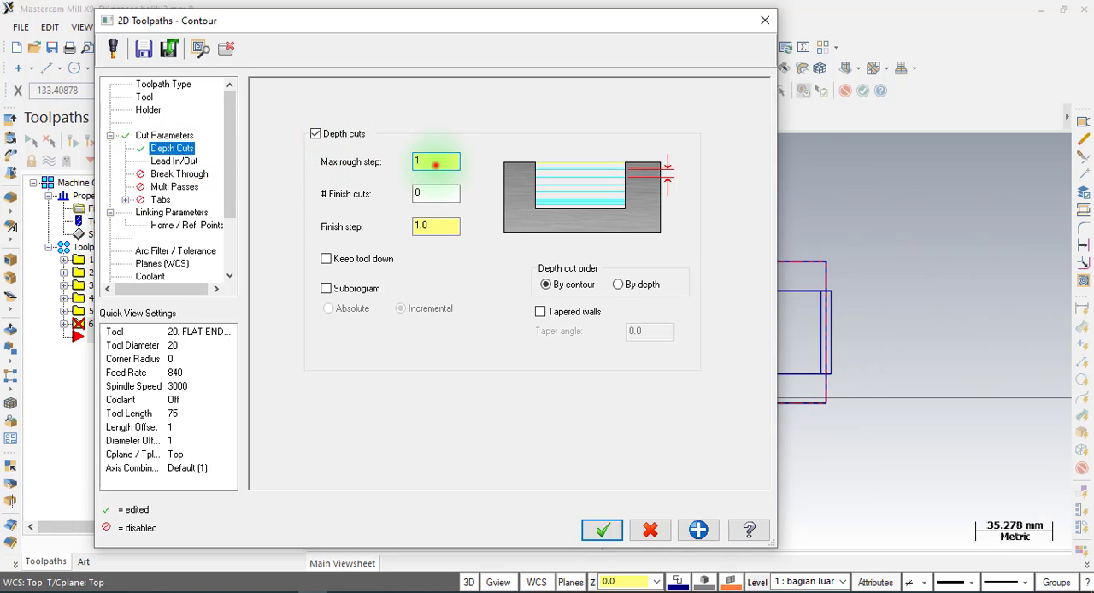
double_click(436, 164)
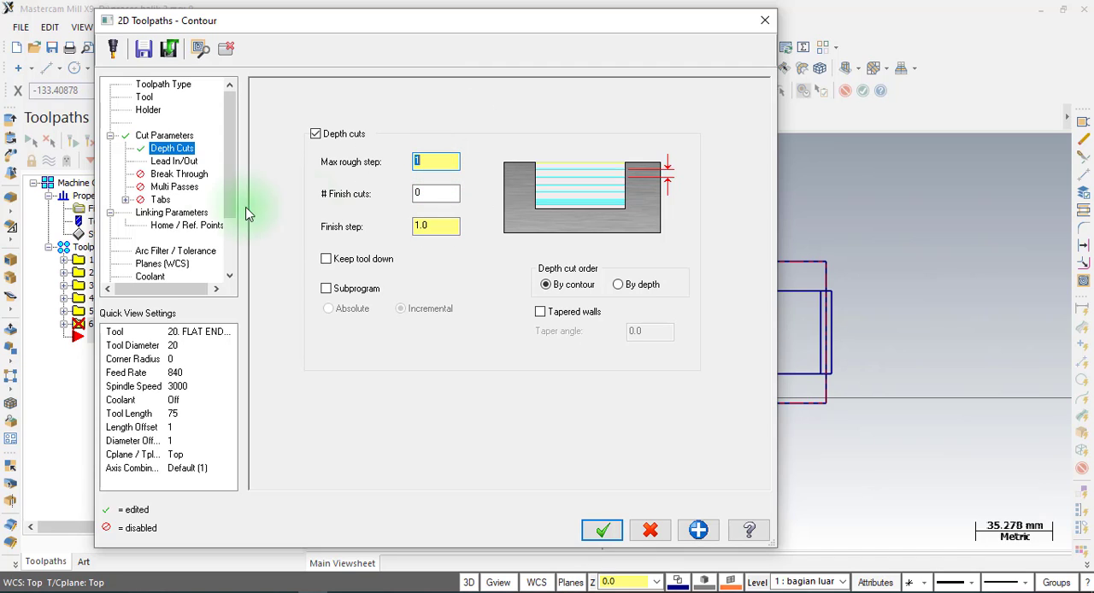
Disable lead in/out for the contour operation.
left_click(175, 162)
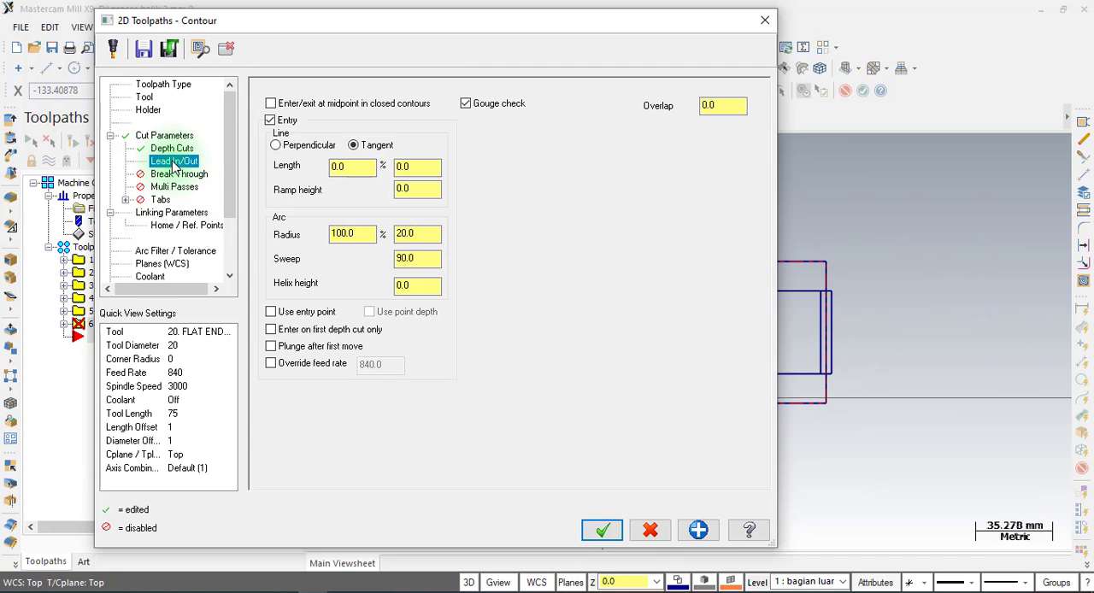
left_click(517, 56)
left_click_drag(518, 25, 369, 34)
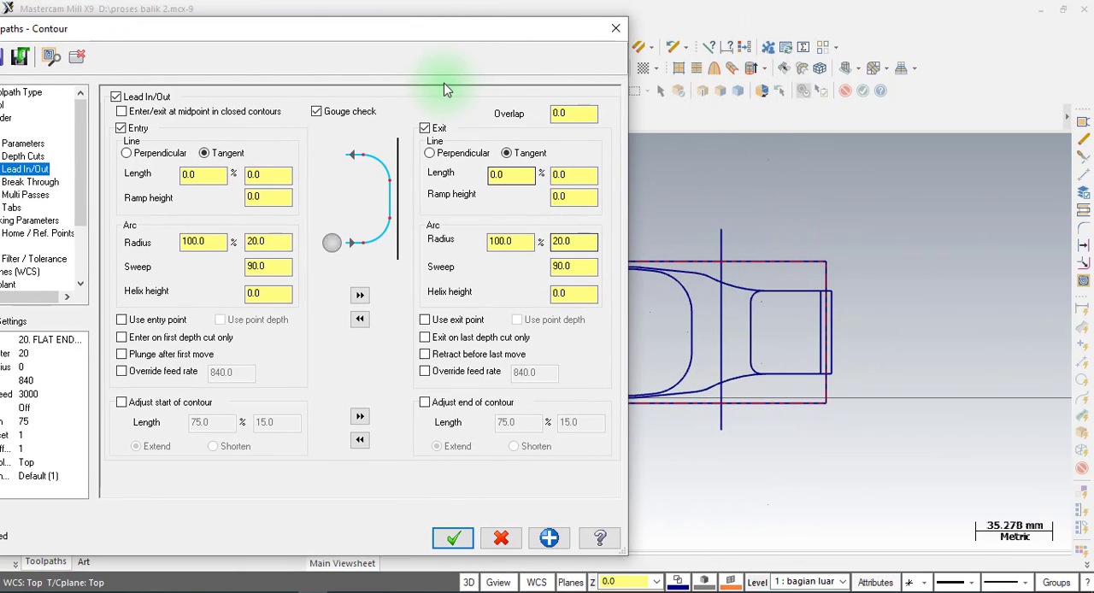
left_click_drag(396, 44, 599, 37)
left_click(333, 92)
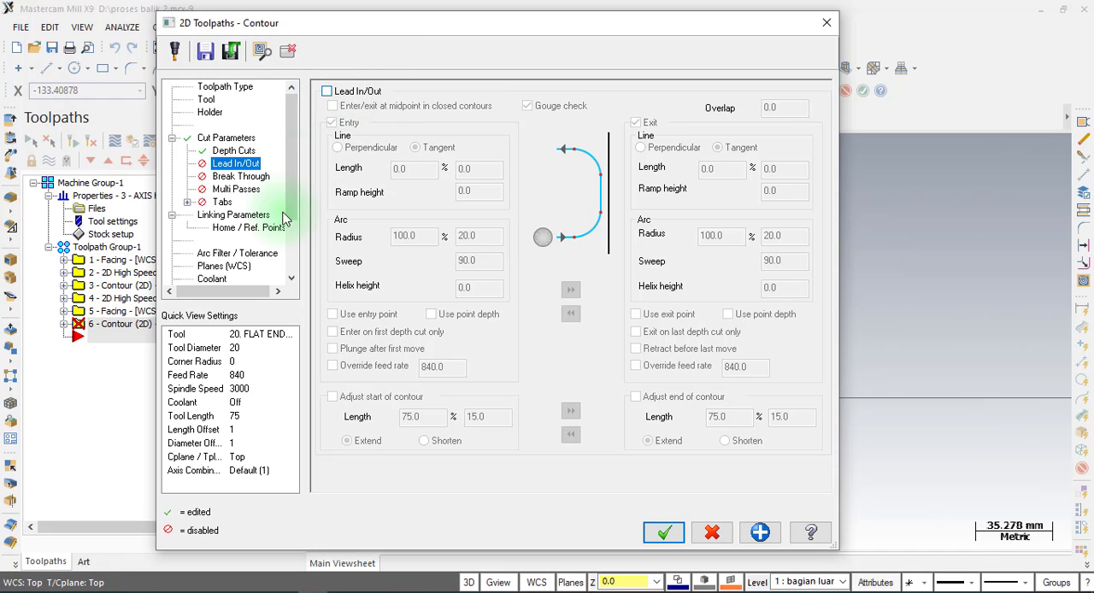
Set the contour operation's top of stock to -5.0 in the linking parameters.
left_click(227, 215)
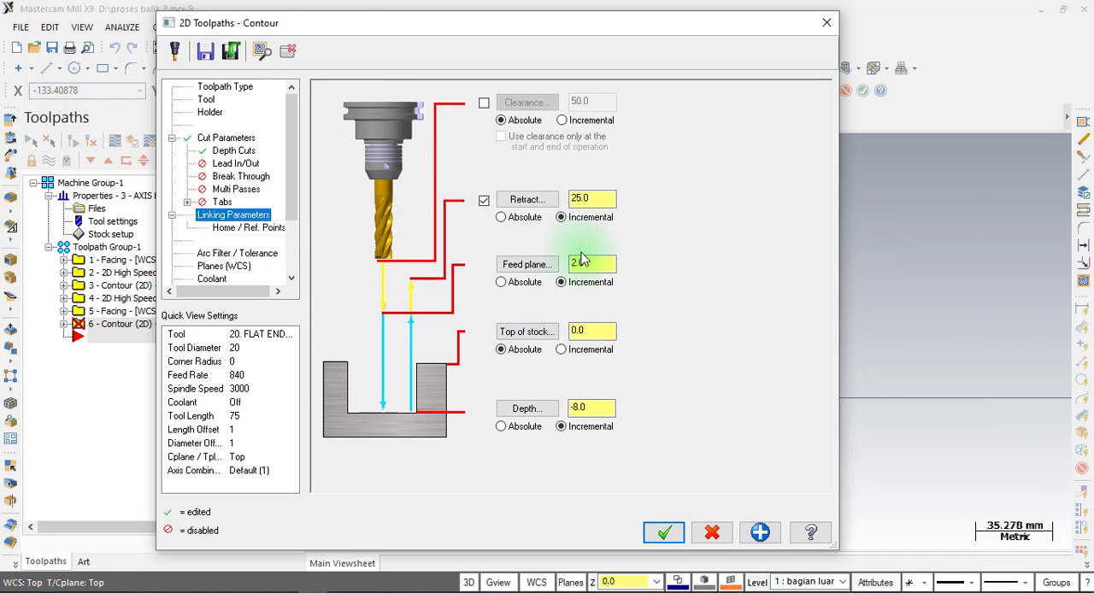
double_click(592, 199)
double_click(591, 264)
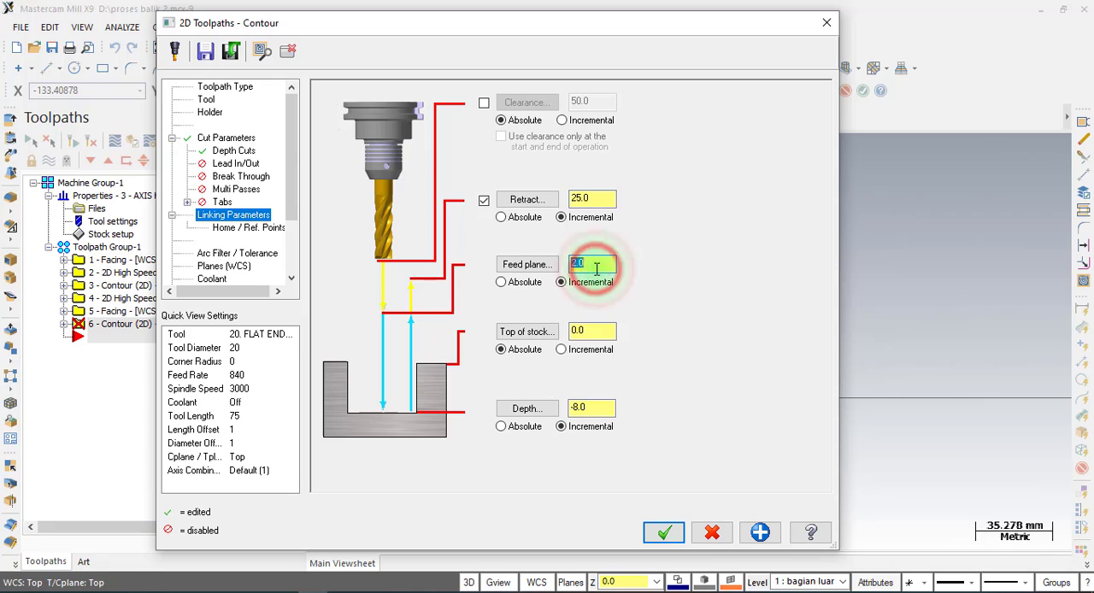
double_click(594, 331)
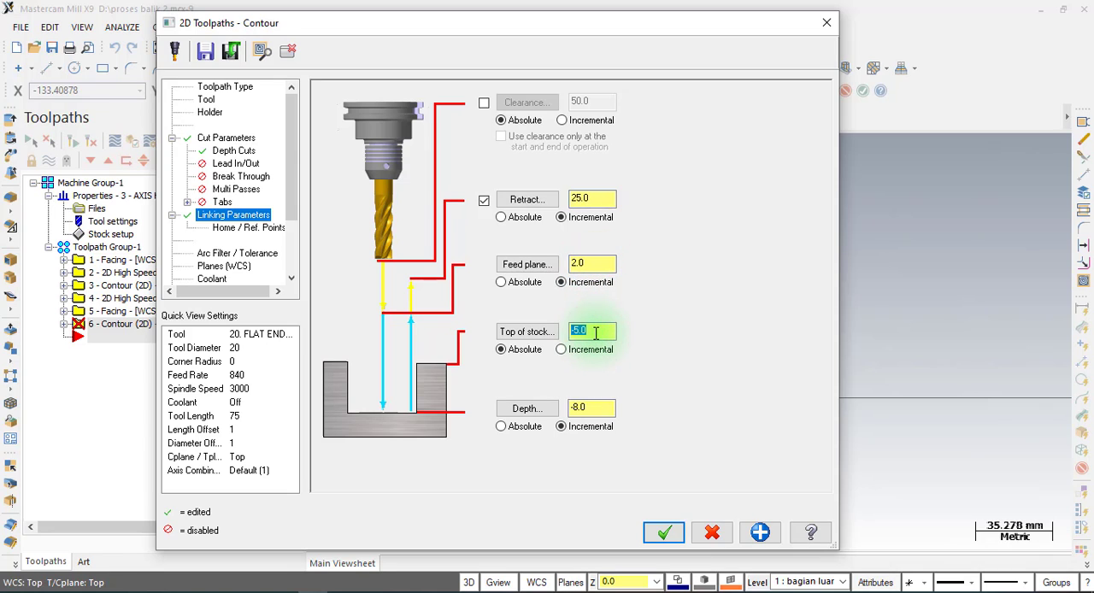
left_click(612, 413)
double_click(604, 413)
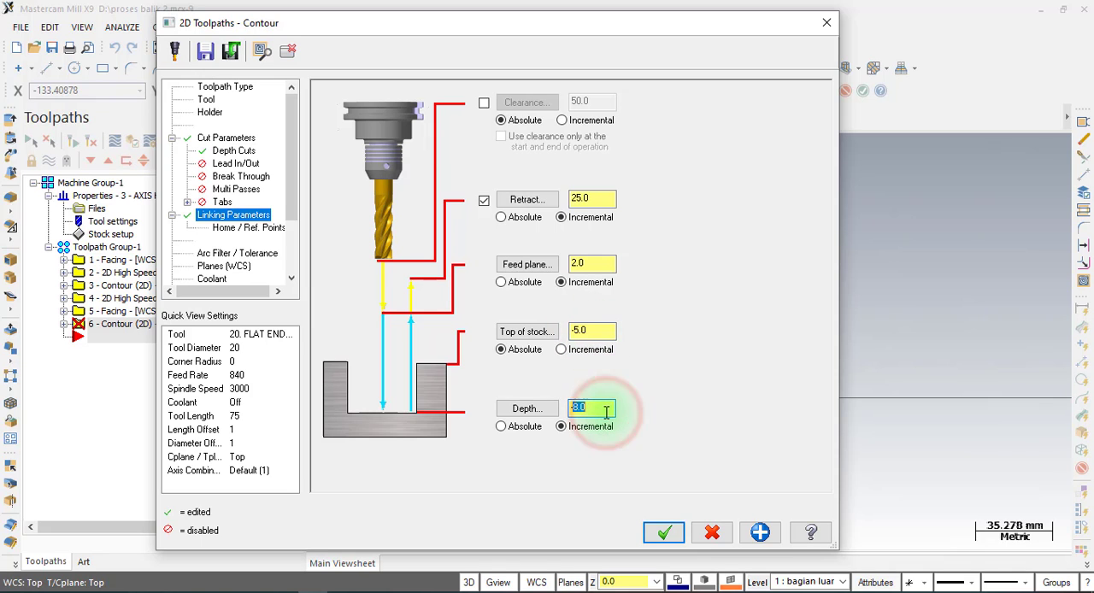
Switch to the ZsetterKotak PDF drawing and check the step depth dimensions in the side view.
left_click(342, 592)
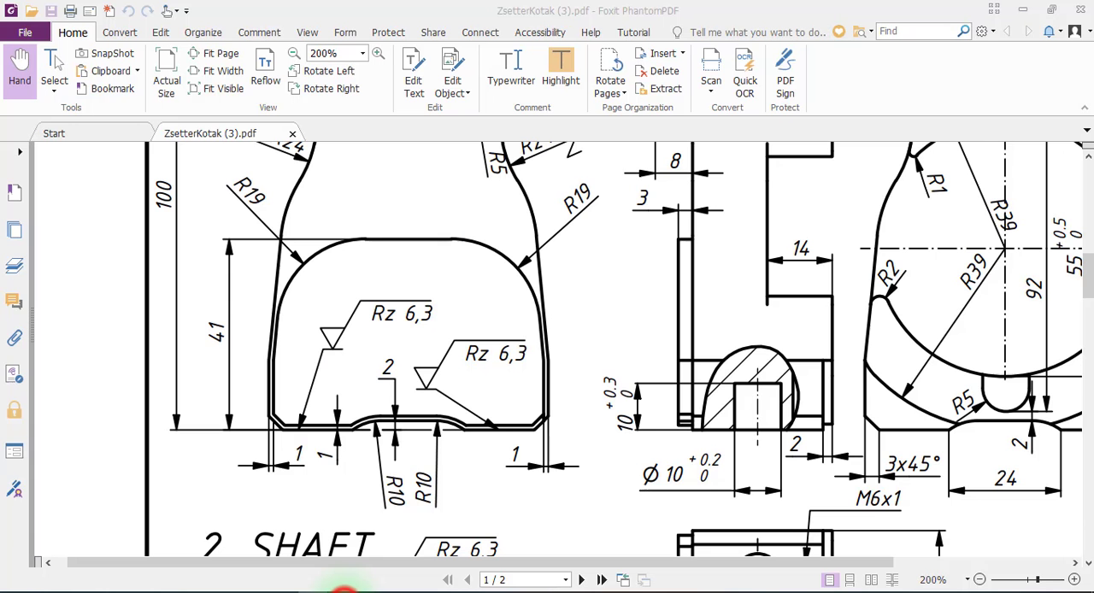
scroll(560, 410, "up", 3)
scroll(560, 410, "up", 1)
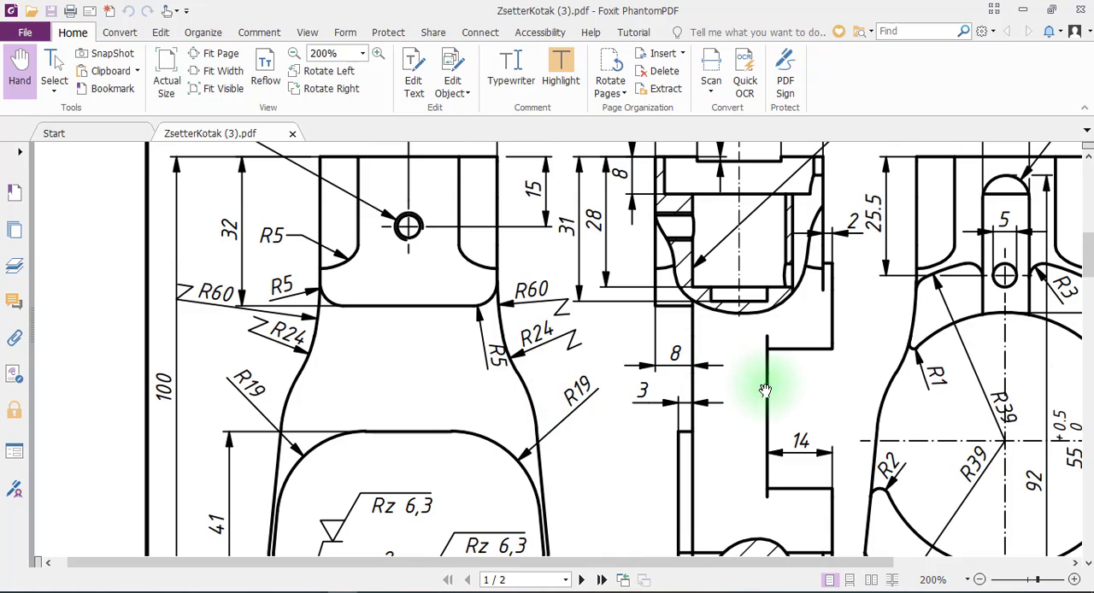
left_click(689, 371)
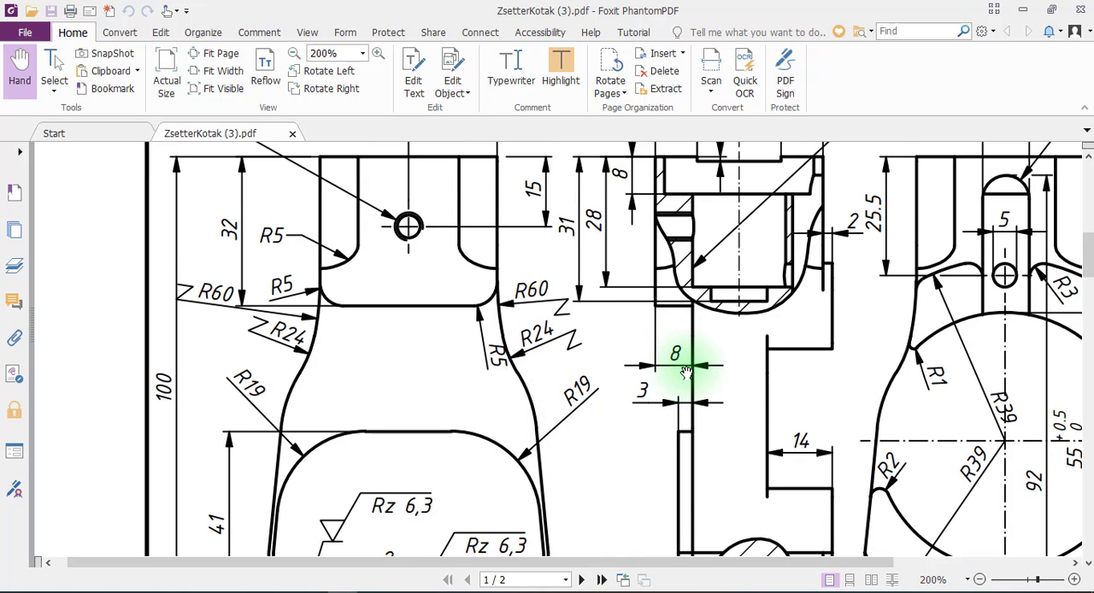
key("ctrl")
key("ctrl")
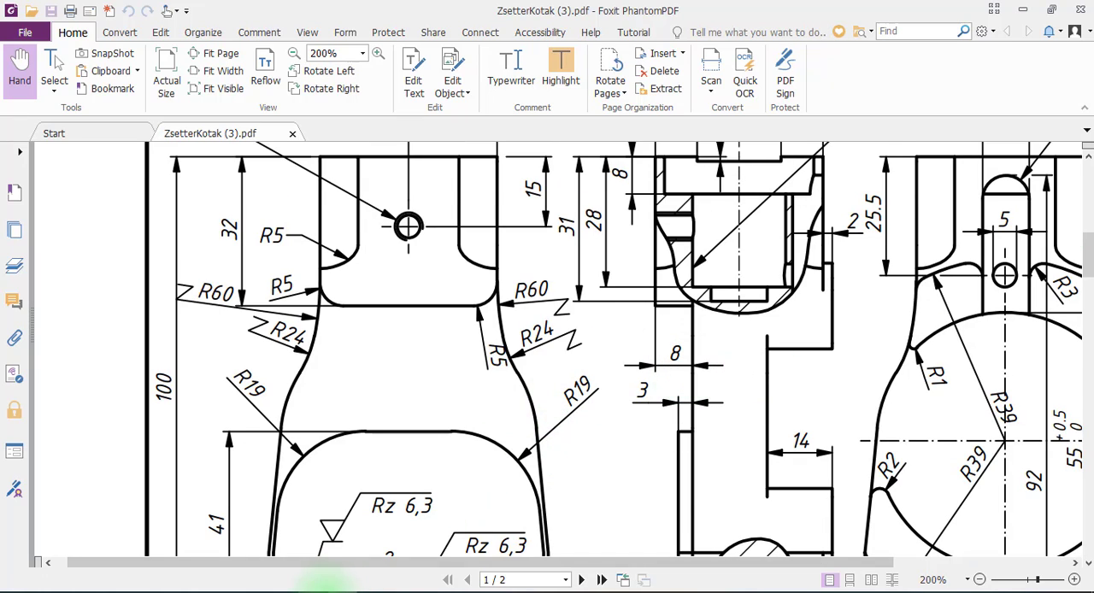
left_click(314, 590)
Accept the contour parameters and generate the toolpath along the vertical line.
left_click(664, 532)
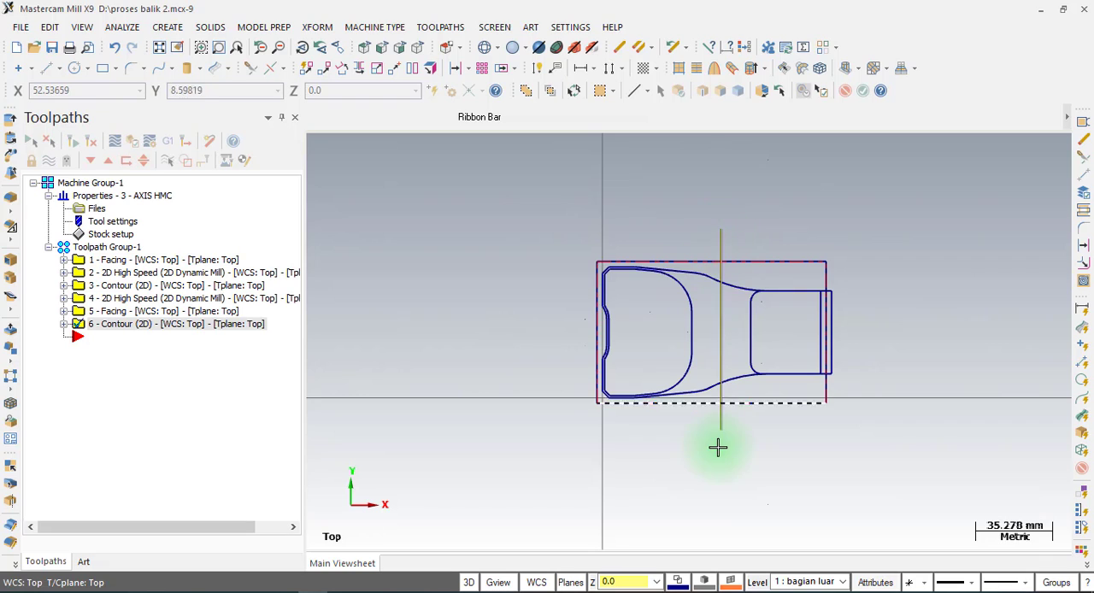
scroll(719, 452, "up", 1)
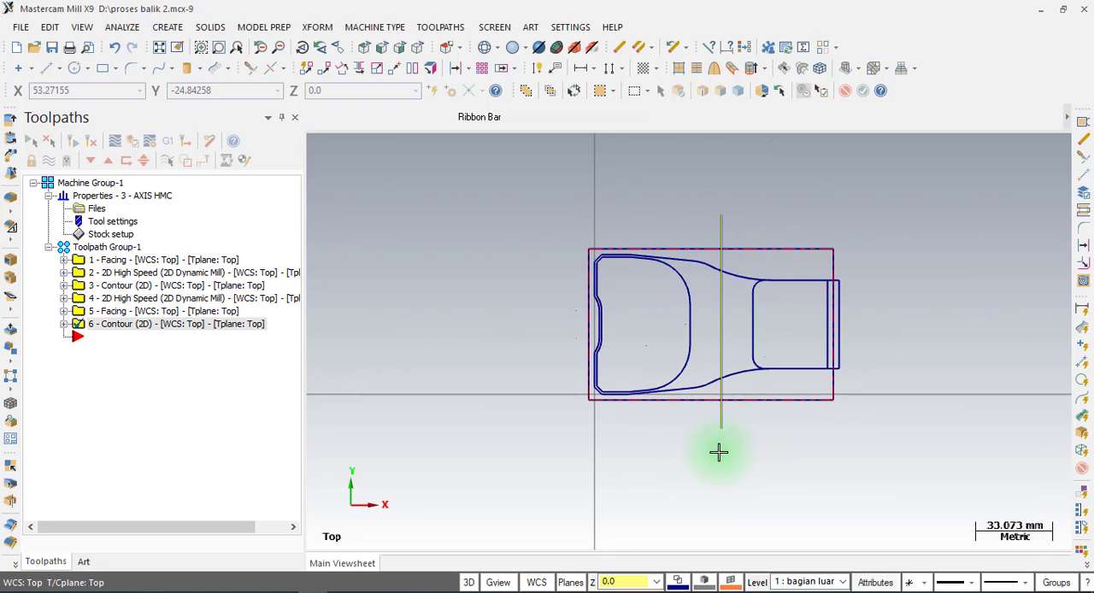
scroll(719, 452, "down", 1)
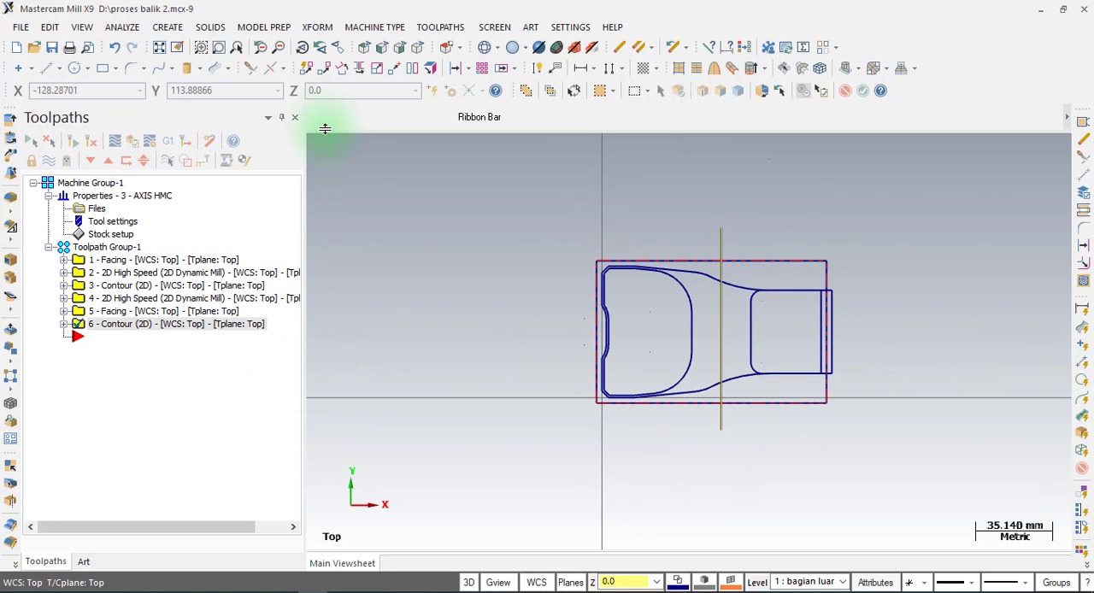
Start another Contour toolpath and chain the closed inner profile of the wide end of the part.
left_click(434, 29)
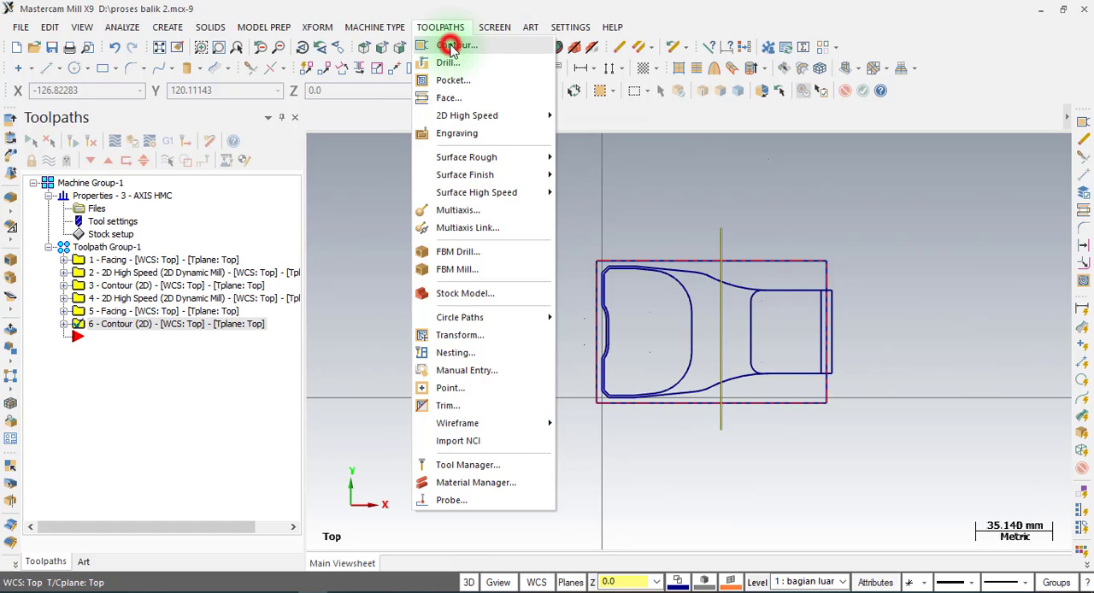
left_click(450, 46)
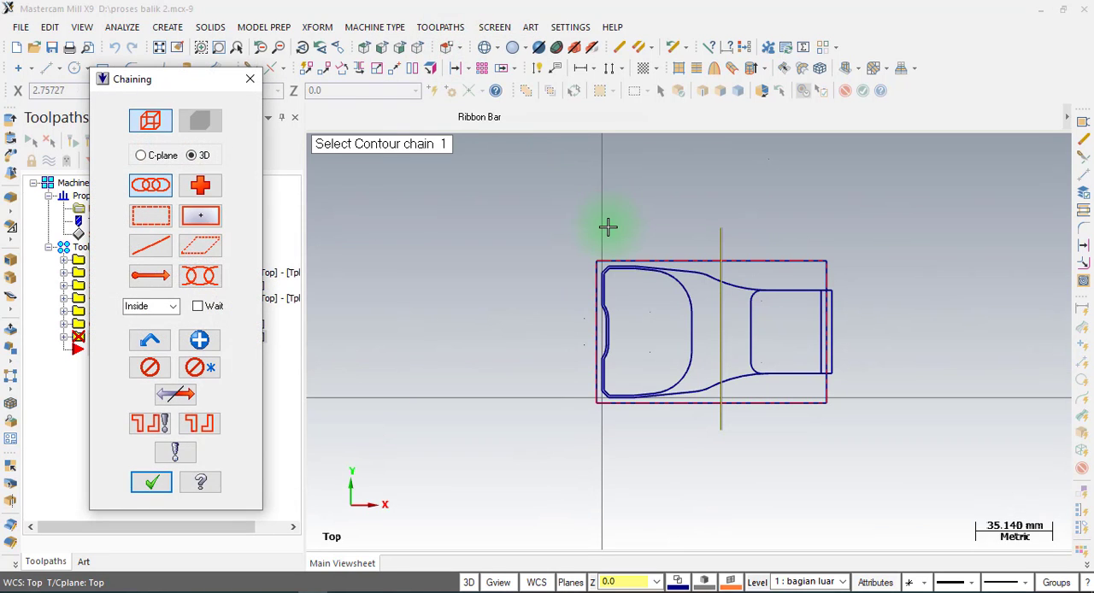
scroll(642, 308, "up", 4)
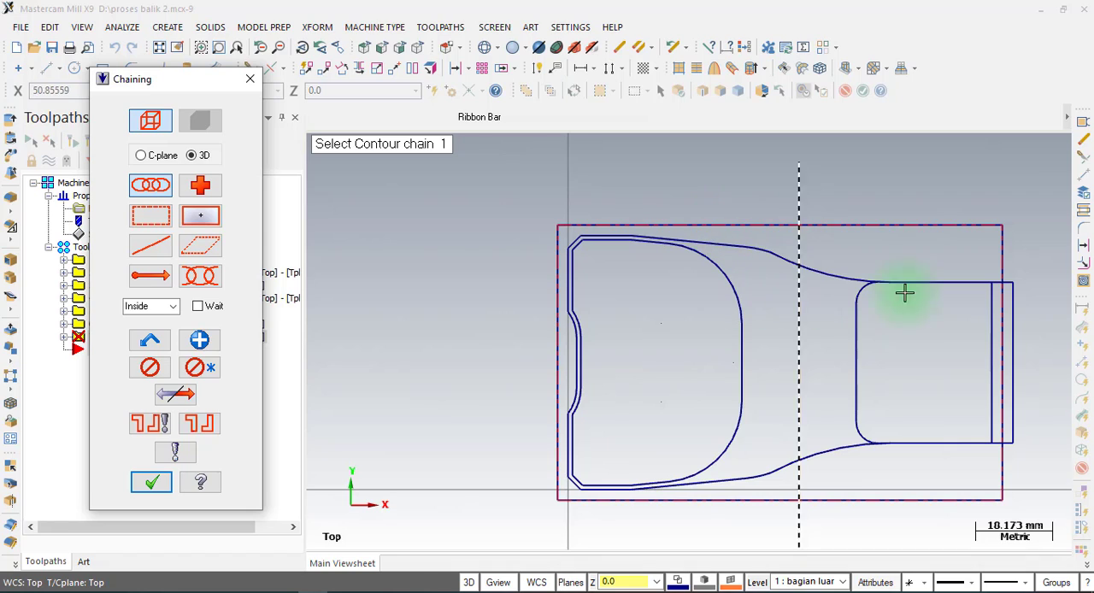
key("ctrl")
left_click(573, 463)
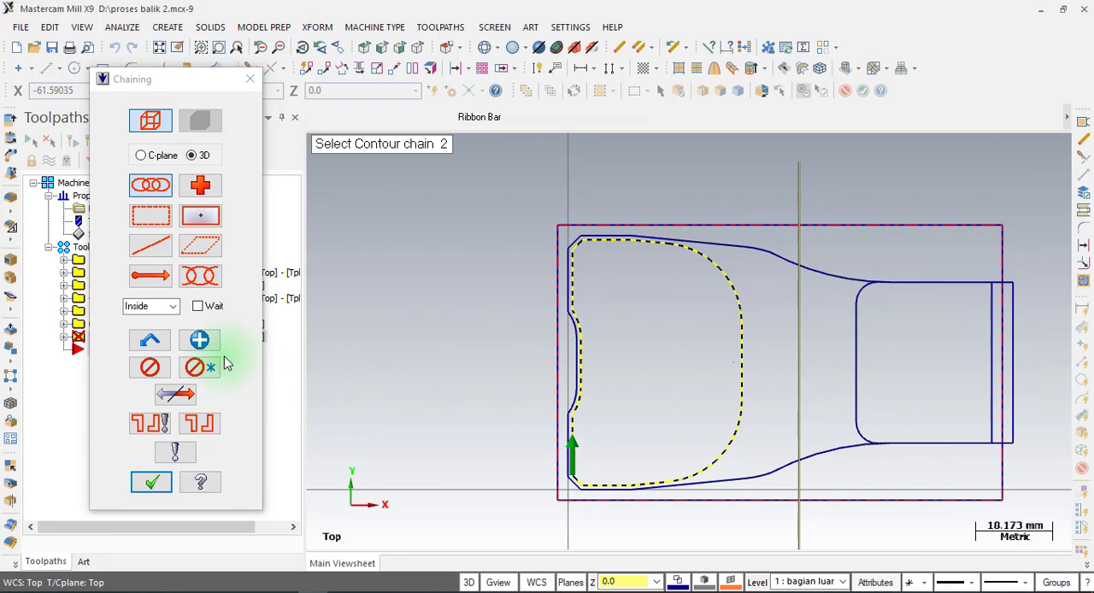
Make level 2 "tutup botol" the main level, hide level 1 "bagian luar", and set the chaining mode to Partial.
left_click(202, 278)
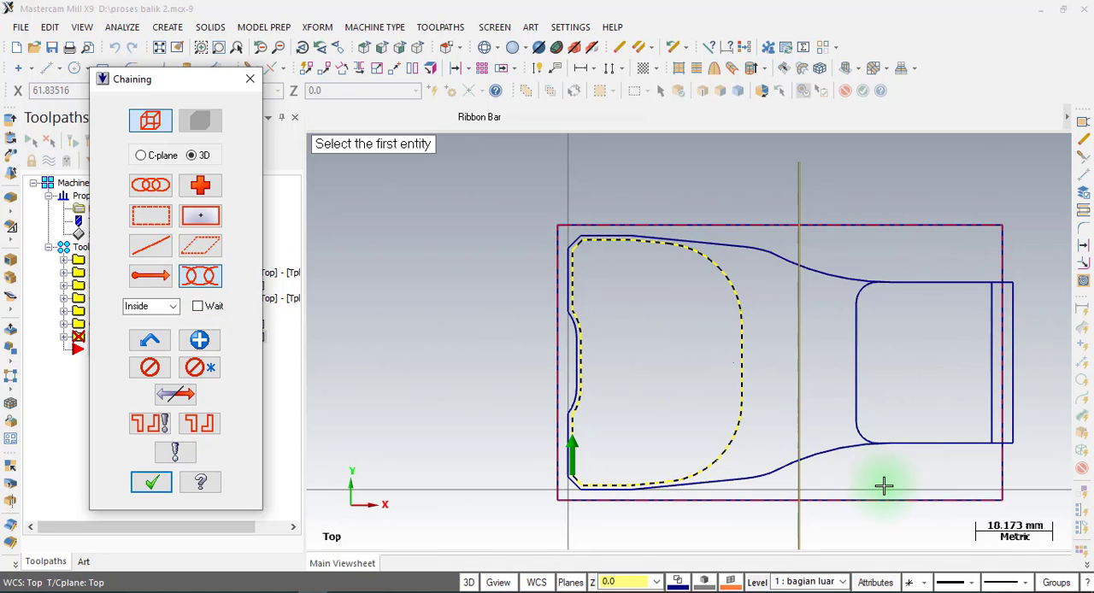
left_click(759, 582)
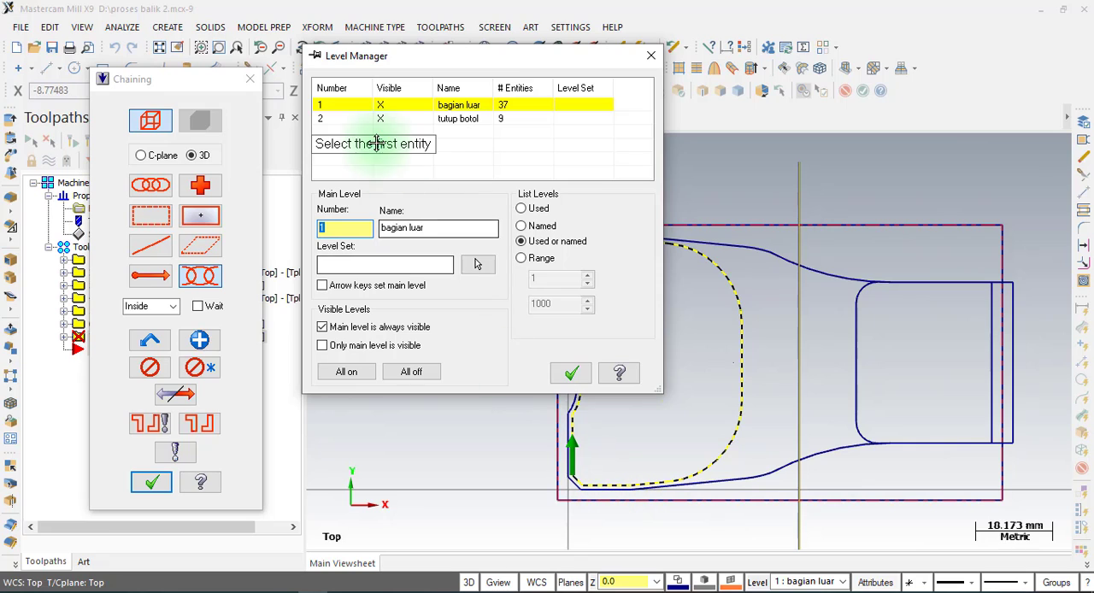
left_click(340, 120)
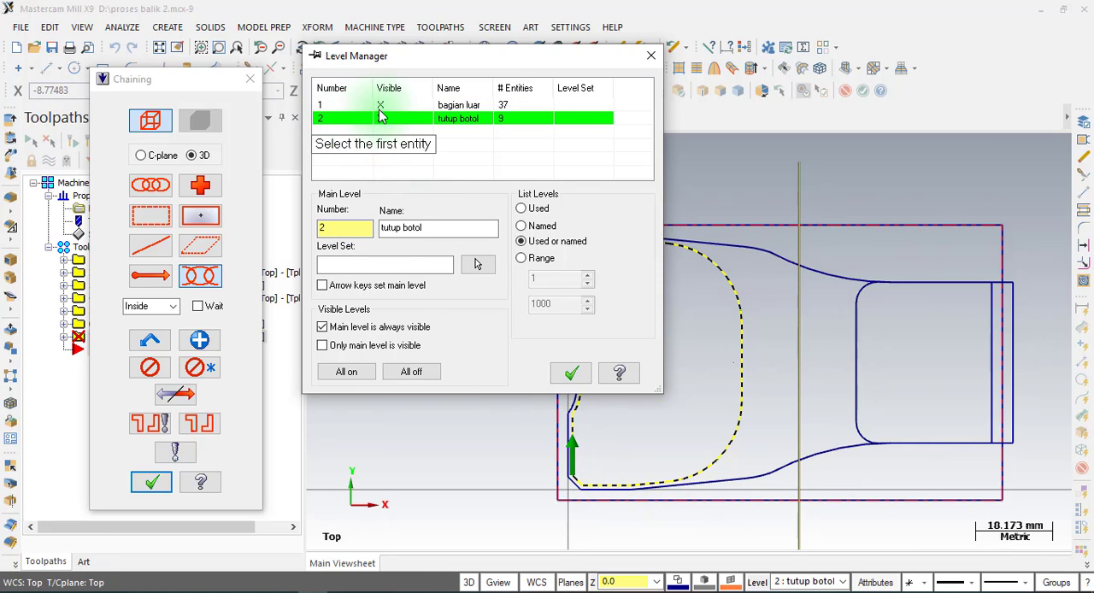
left_click(380, 105)
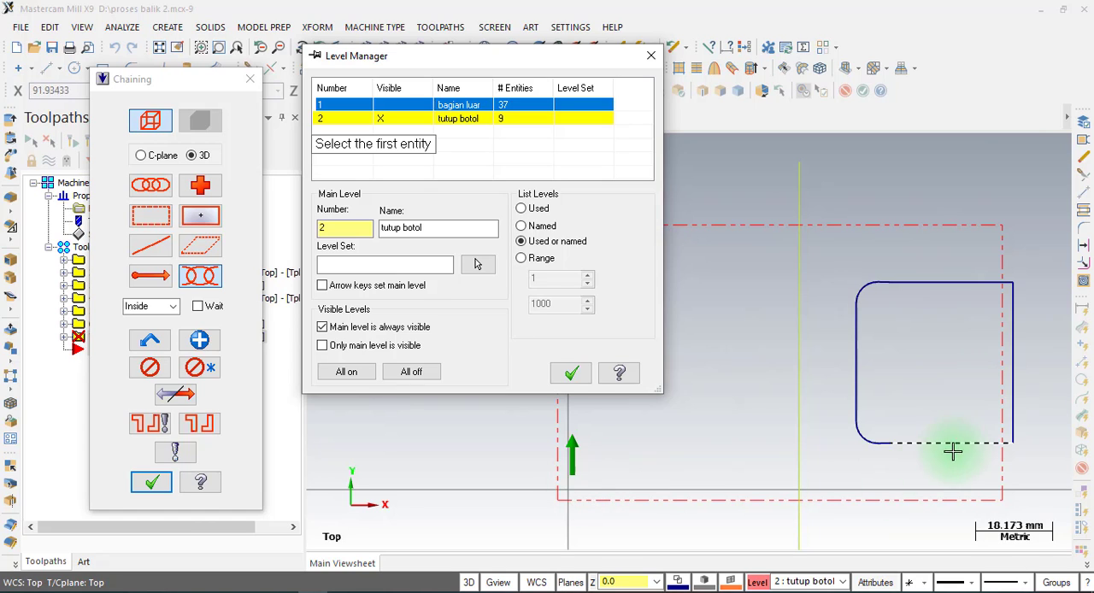
left_click(571, 373)
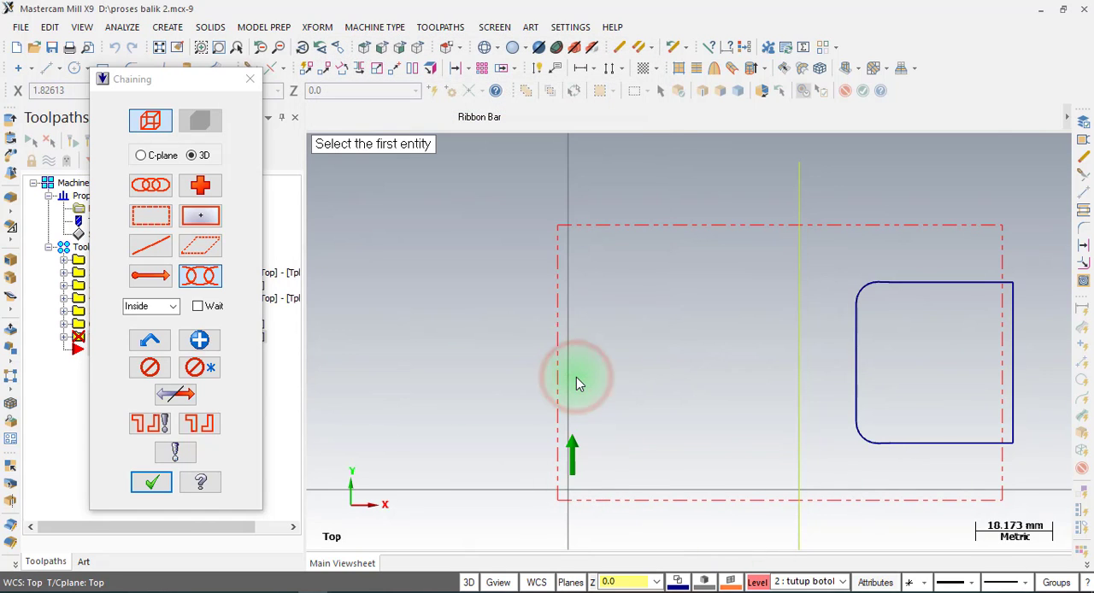
left_click(204, 277)
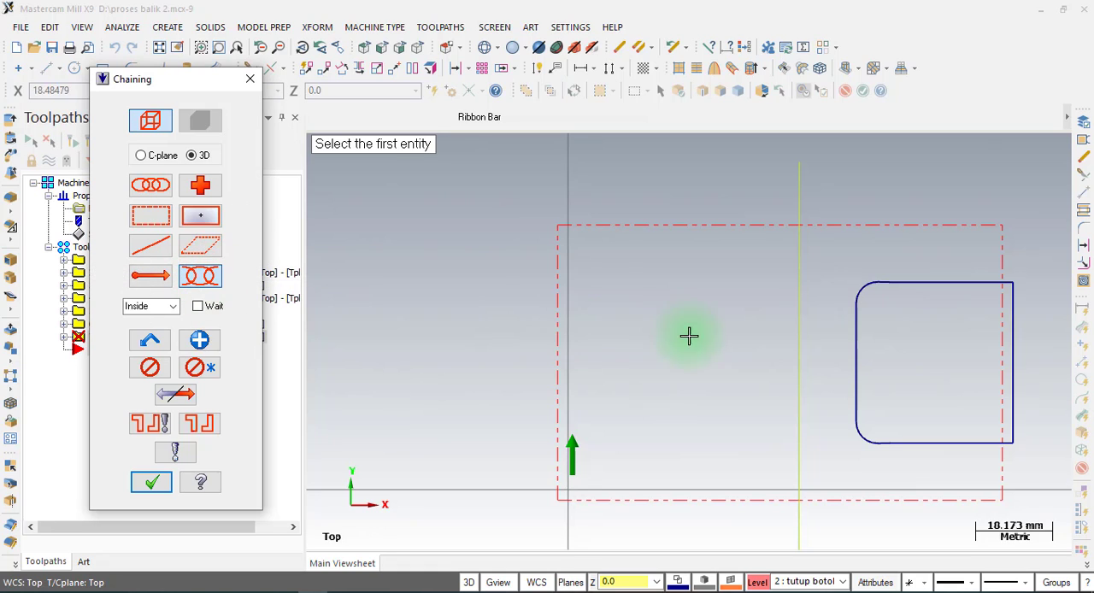
Chain the bottle cap profile from its short lower segment around the rounded side to the short upper segment, and accept the chain.
scroll(965, 276, "up", 5)
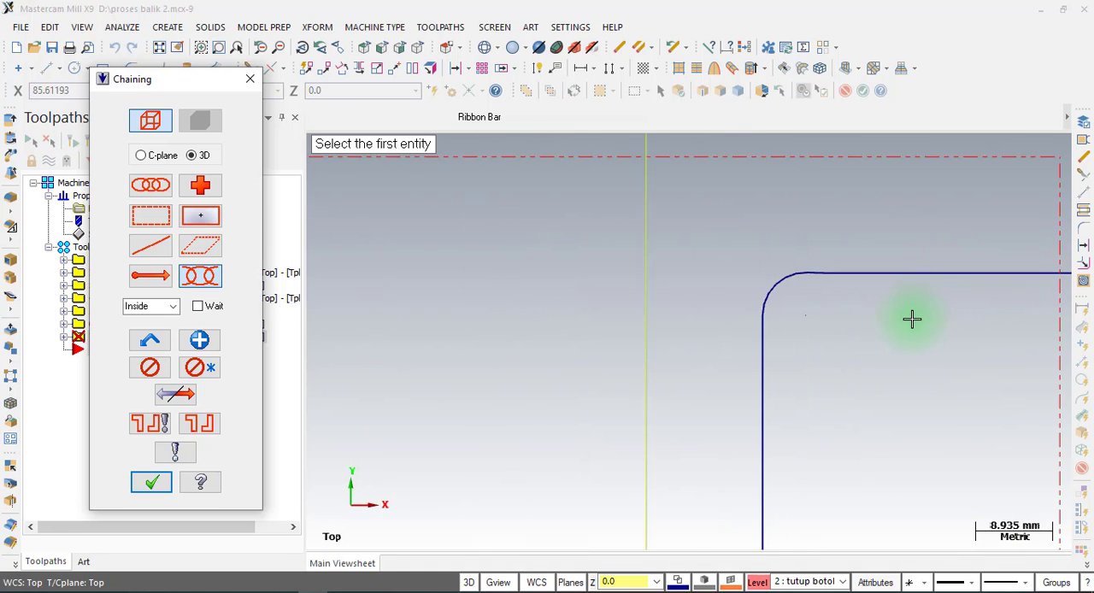
scroll(830, 152, "down", 3)
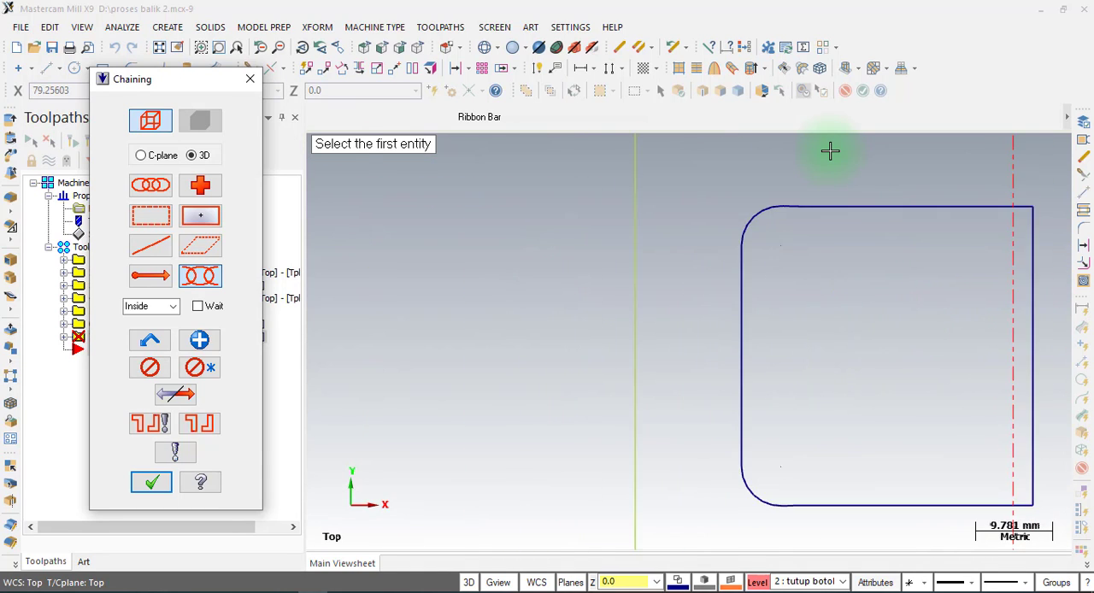
scroll(808, 444, "up", 3)
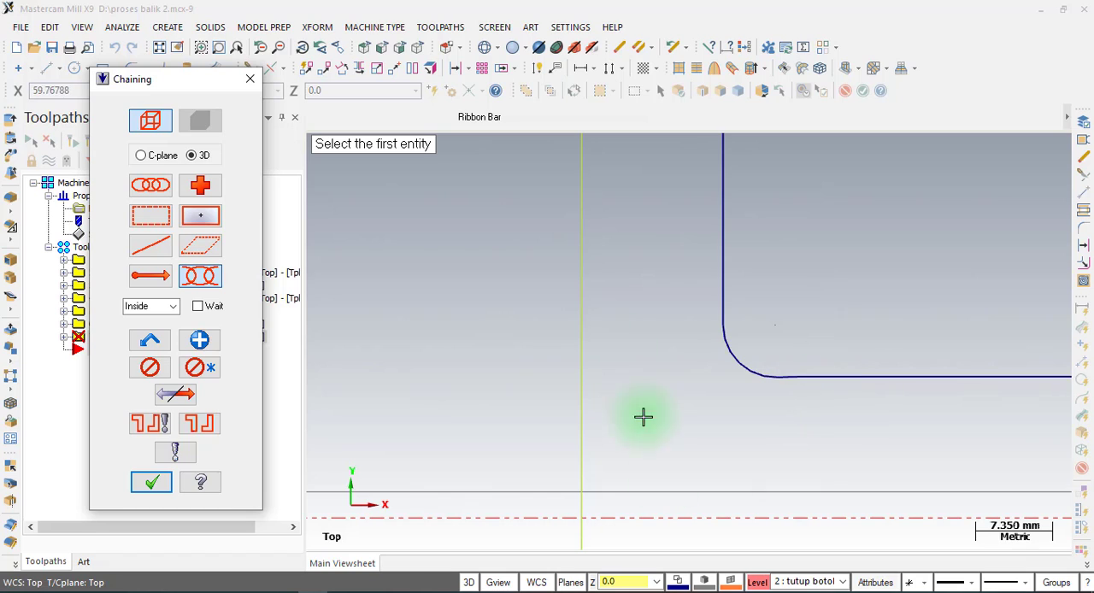
left_click(796, 385)
scroll(796, 385, "up", 4)
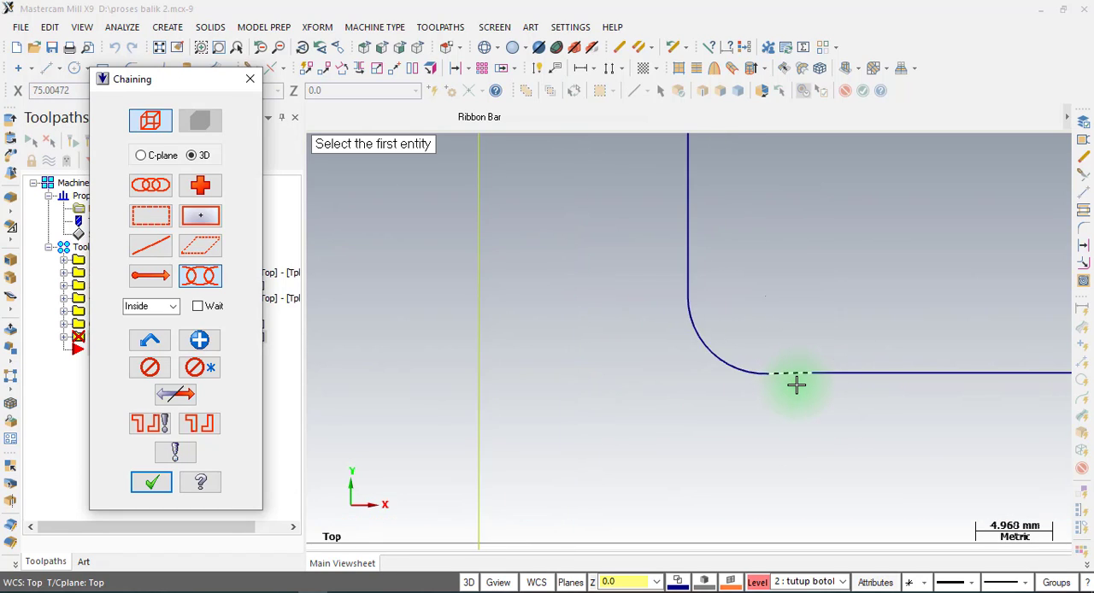
left_click(800, 363)
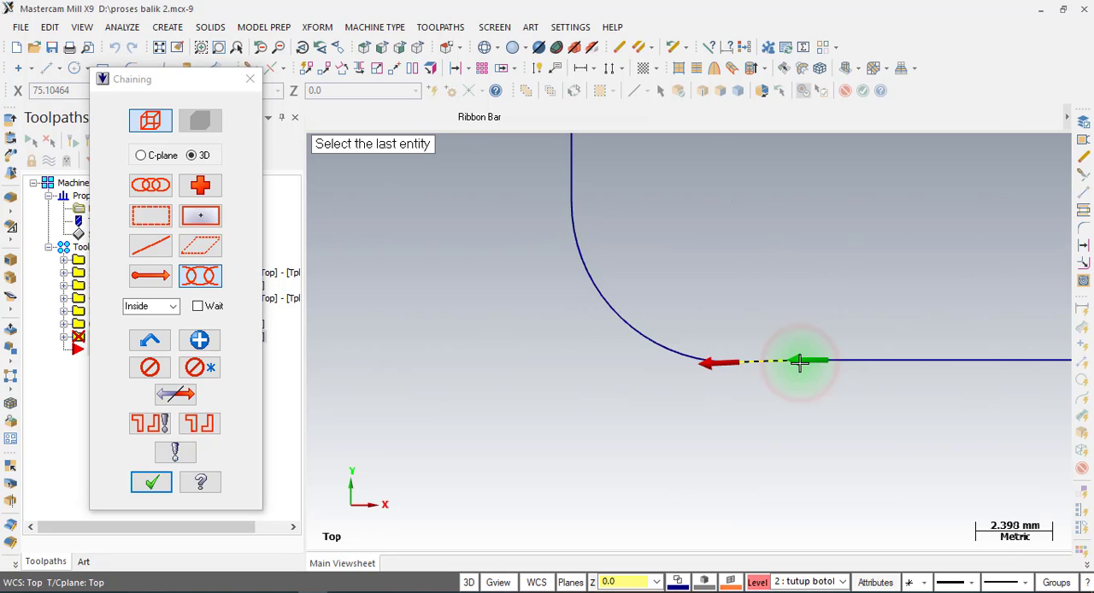
scroll(811, 430, "down", 4)
scroll(744, 511, "down", 3)
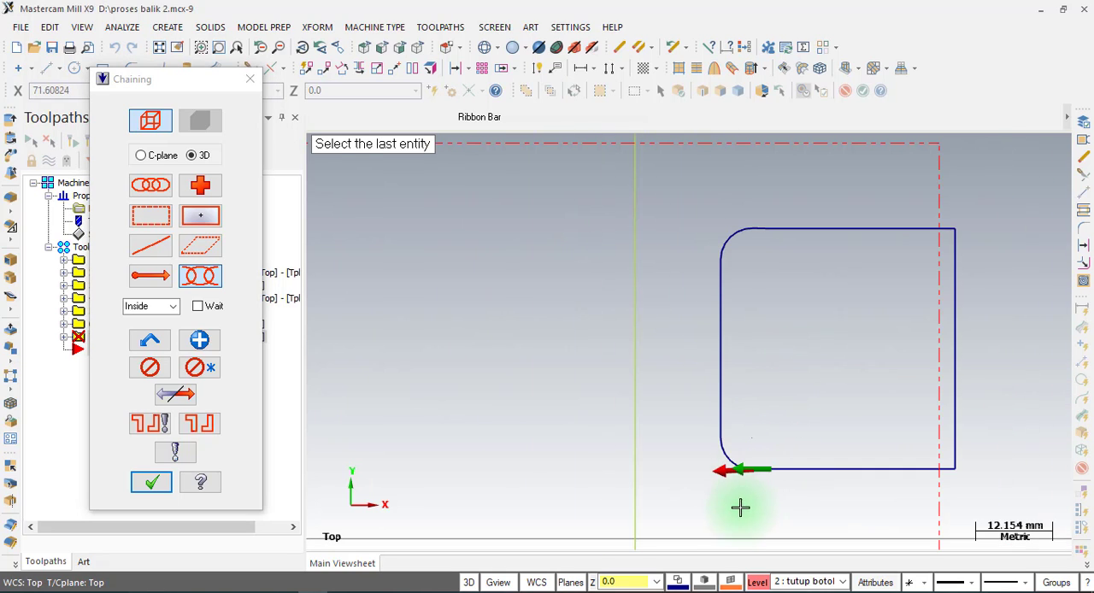
scroll(787, 242, "up", 4)
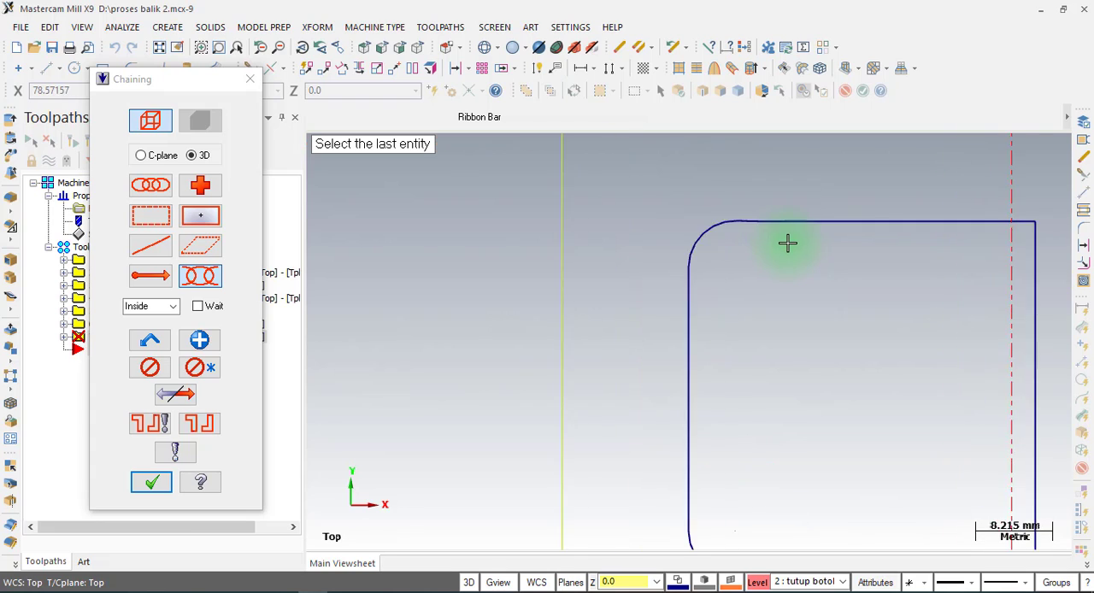
left_click(723, 212)
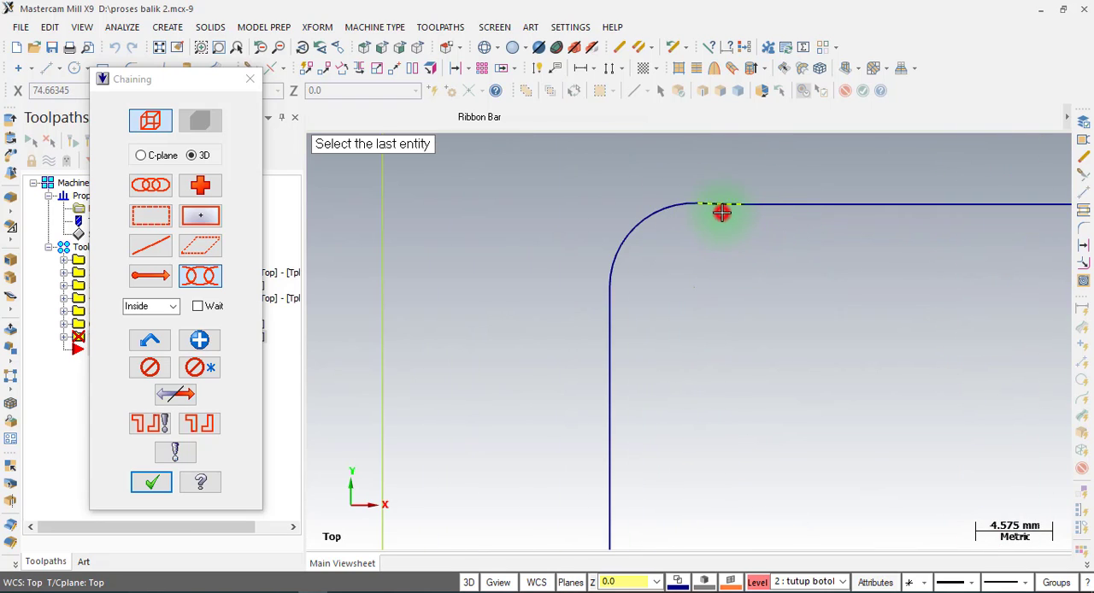
scroll(626, 187, "down", 2)
scroll(626, 186, "down", 1)
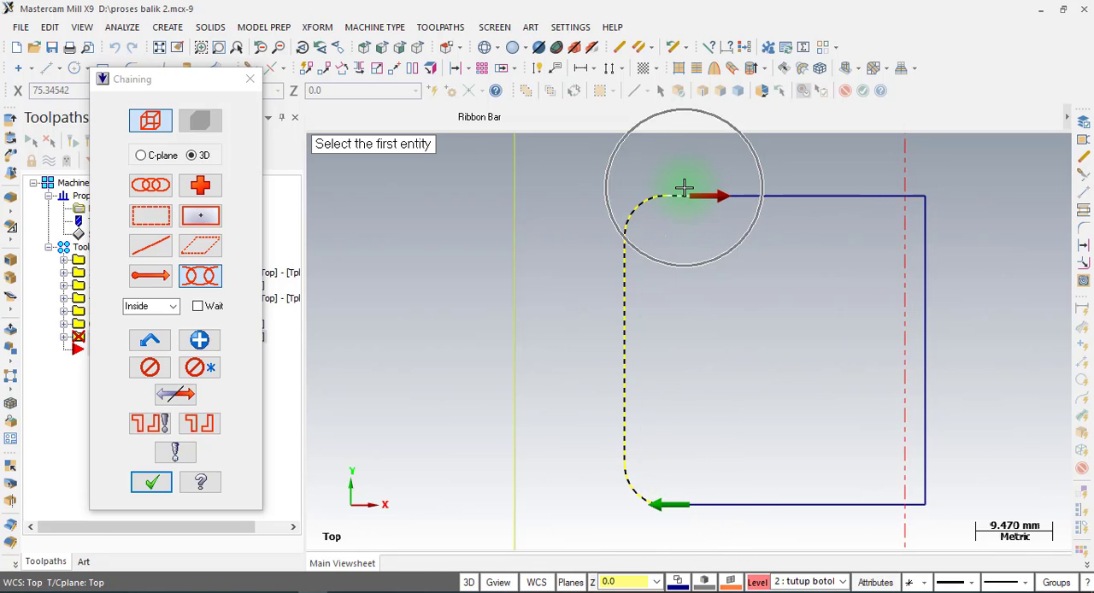
left_click(147, 483)
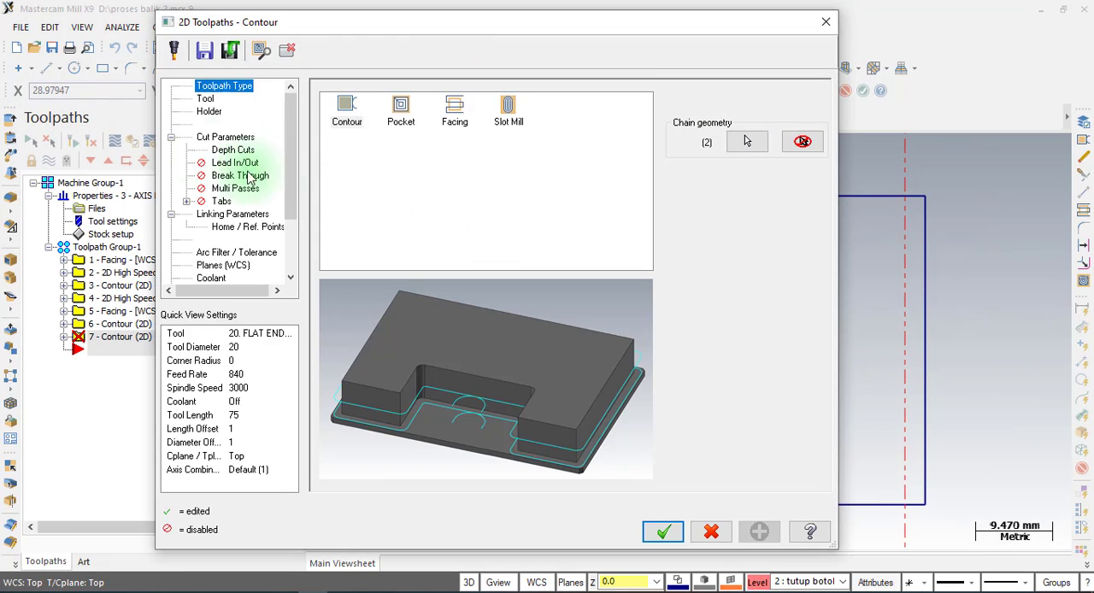
Using the 20 mm flat endmill, set the contour's compensation type to Computer and disable depth cuts.
left_click(202, 96)
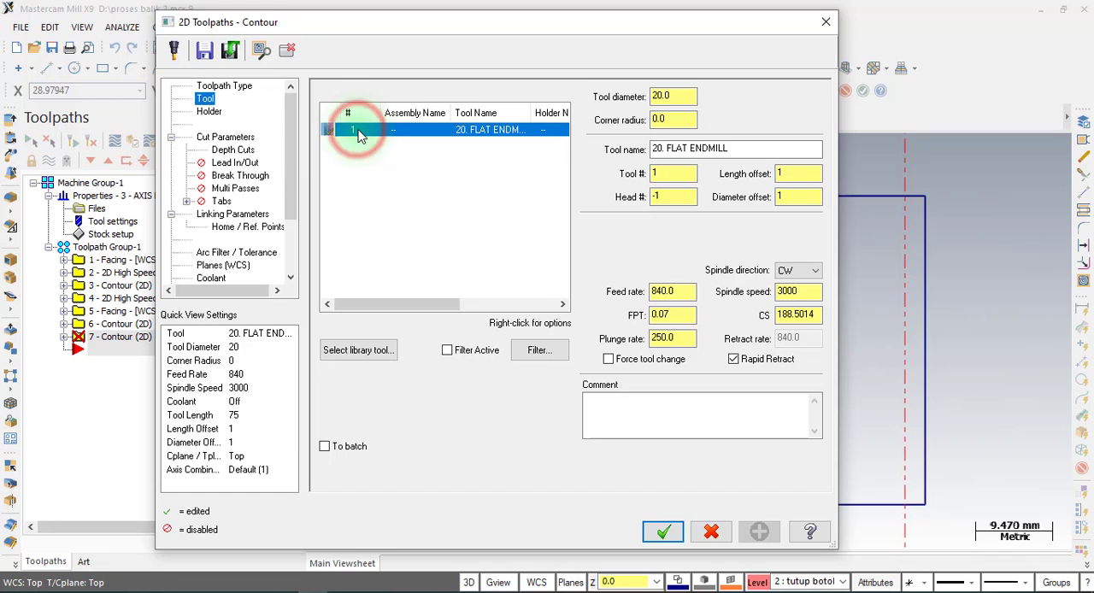
left_click(208, 138)
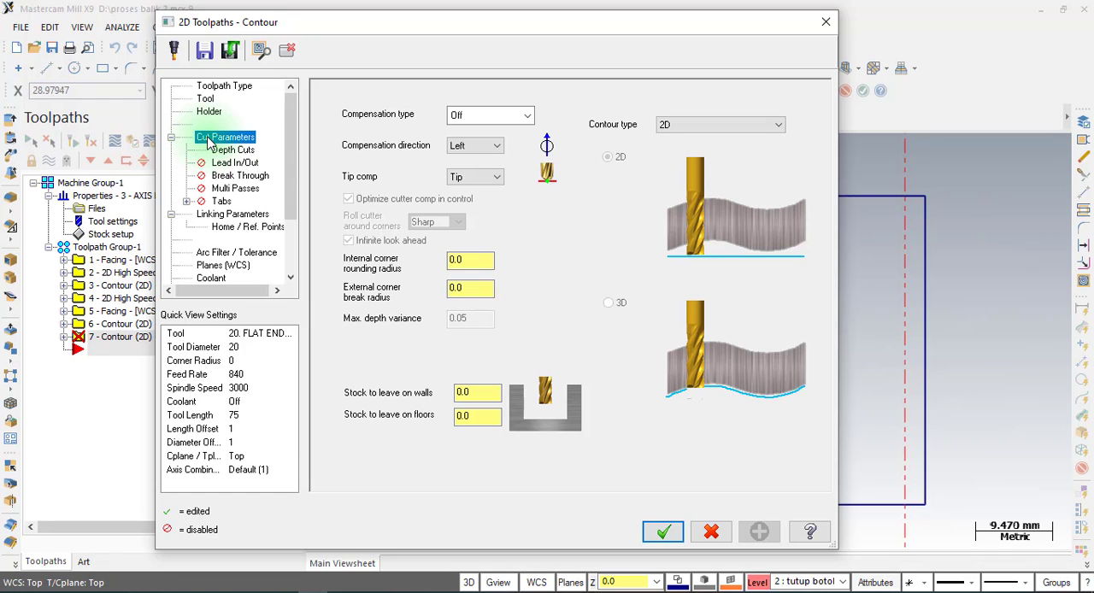
left_click(470, 120)
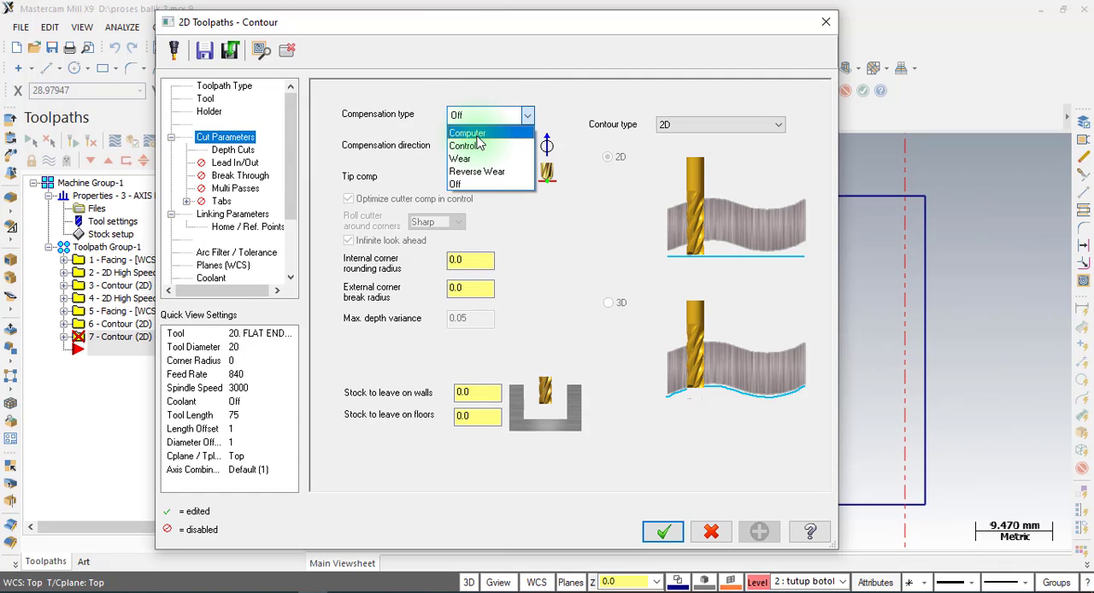
left_click(477, 134)
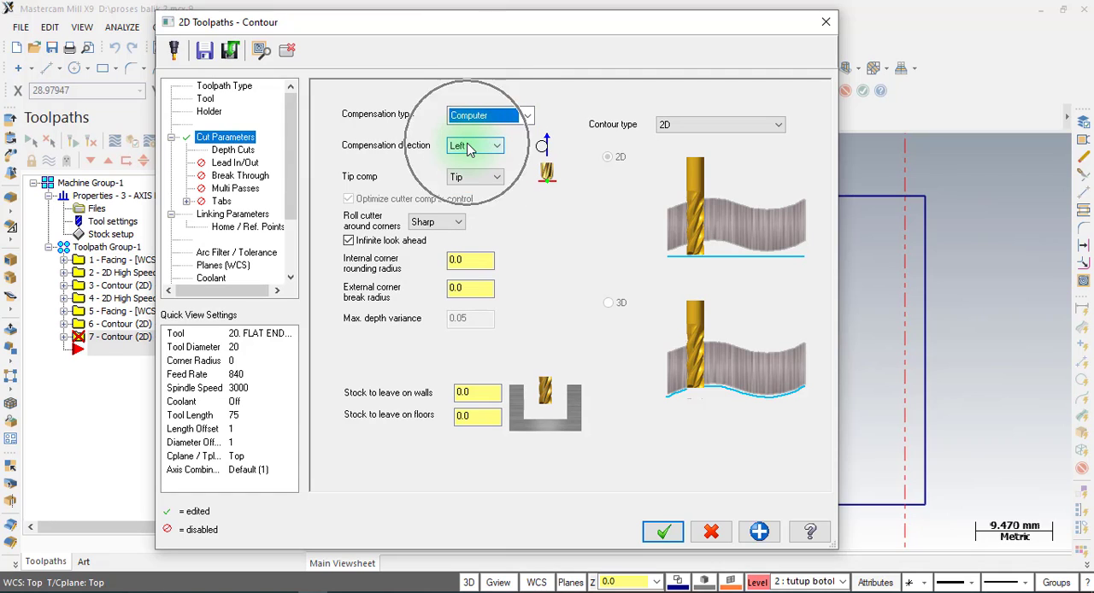
left_click(233, 150)
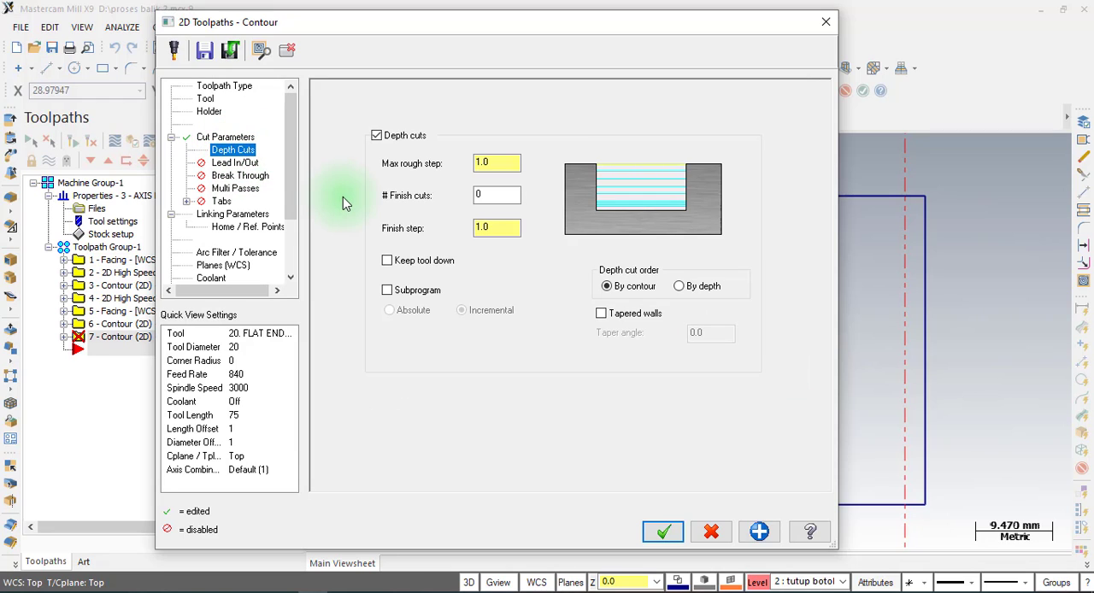
left_click(382, 137)
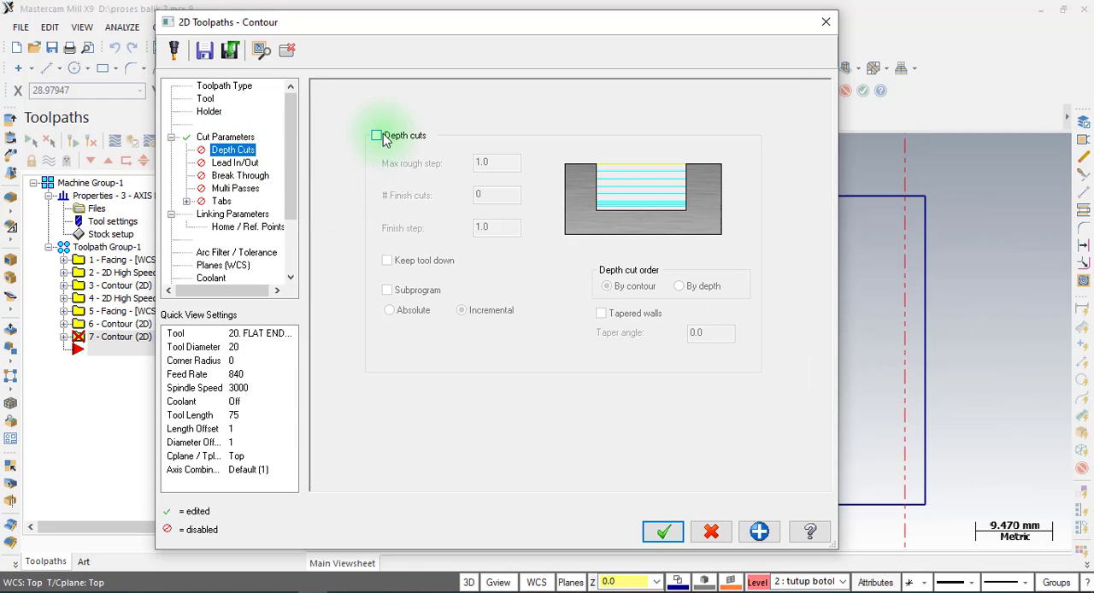
Enable Lead In/Out for the bottle cap contour and check its entry length and arc radius.
left_click(239, 162)
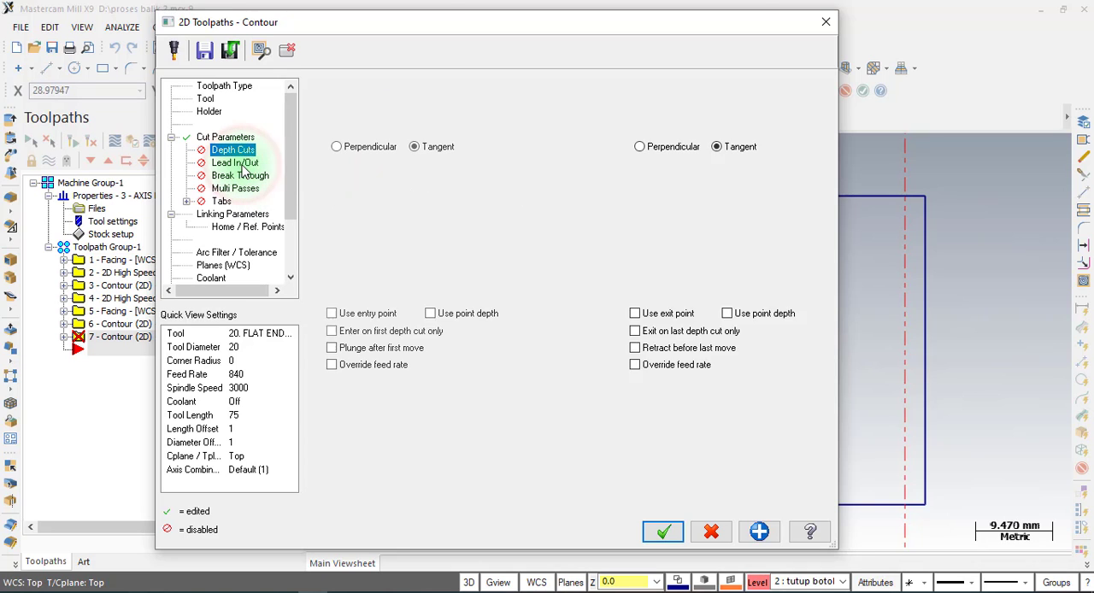
left_click(353, 92)
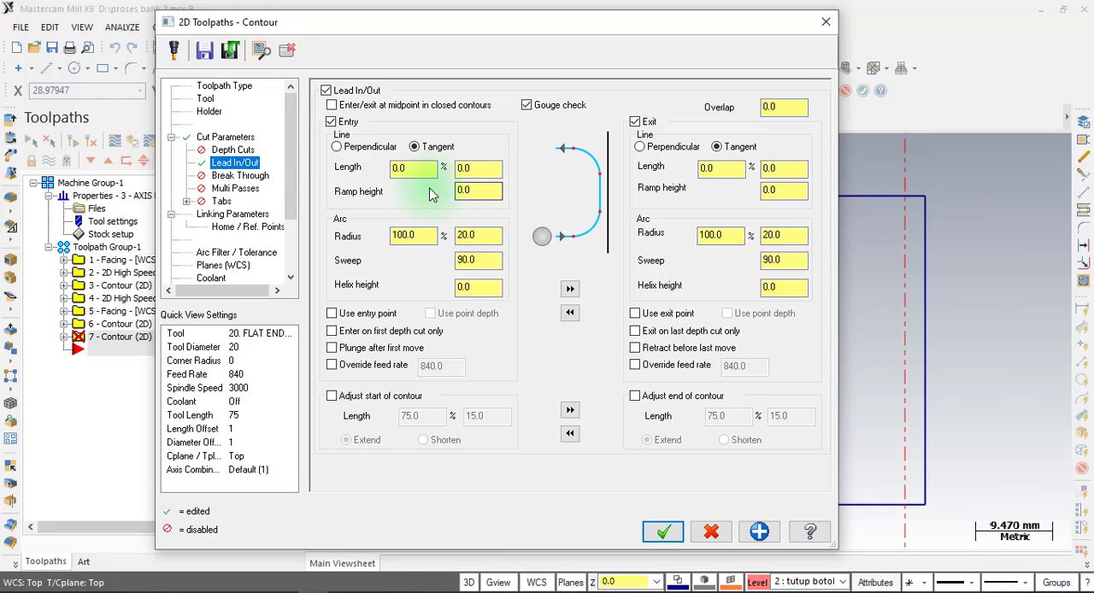
left_click(410, 167)
double_click(410, 236)
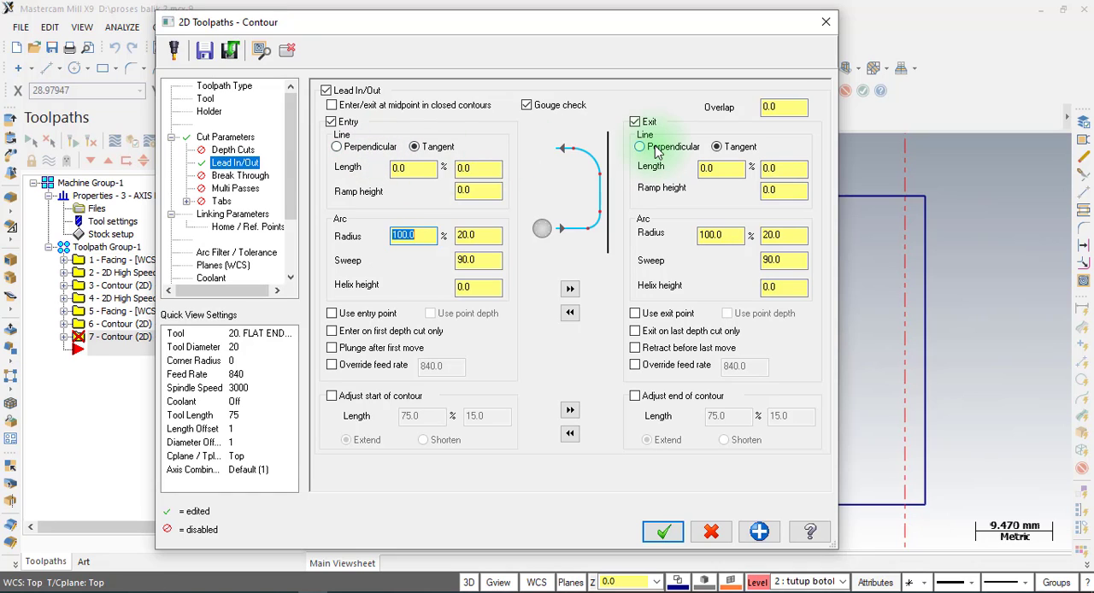
Check the top of stock and depth in the linking parameters, and generate the bottle cap contour toolpath.
left_click(231, 217)
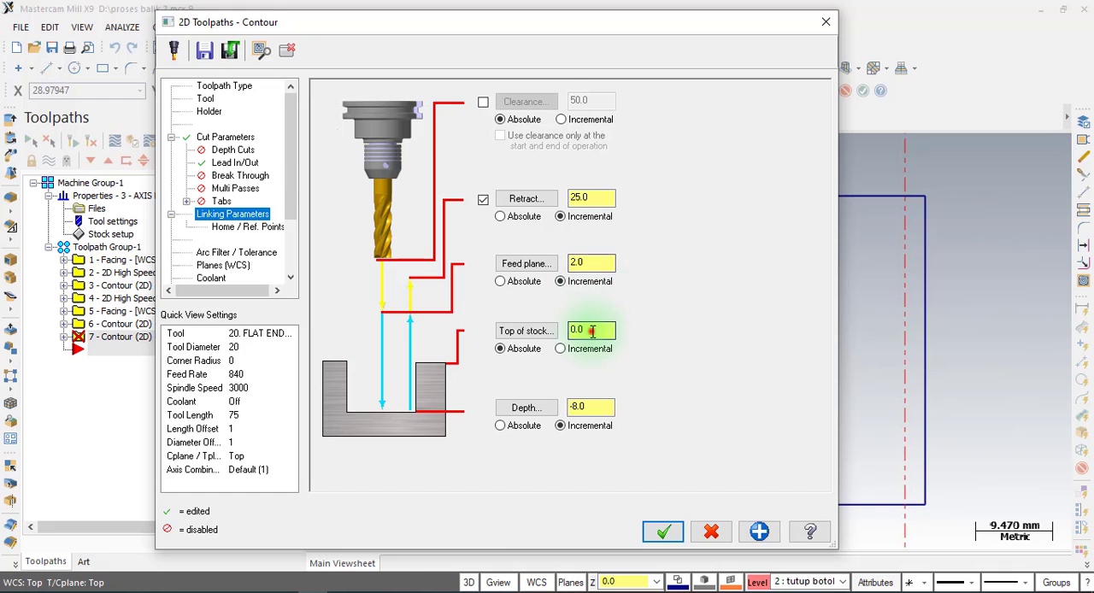
double_click(593, 332)
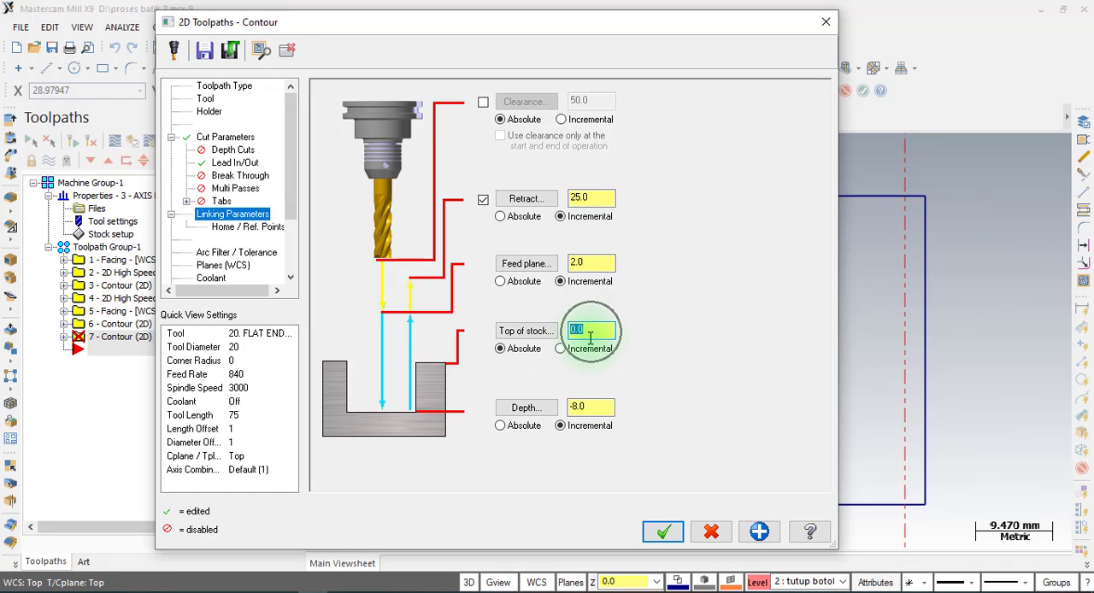
double_click(590, 405)
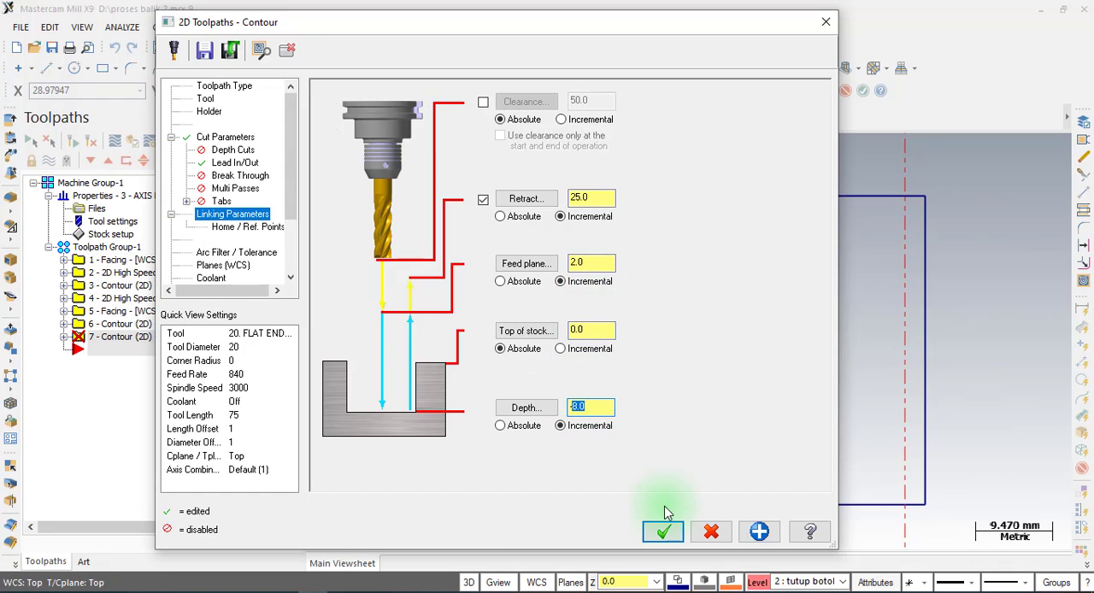
left_click(664, 532)
scroll(881, 279, "down", 3)
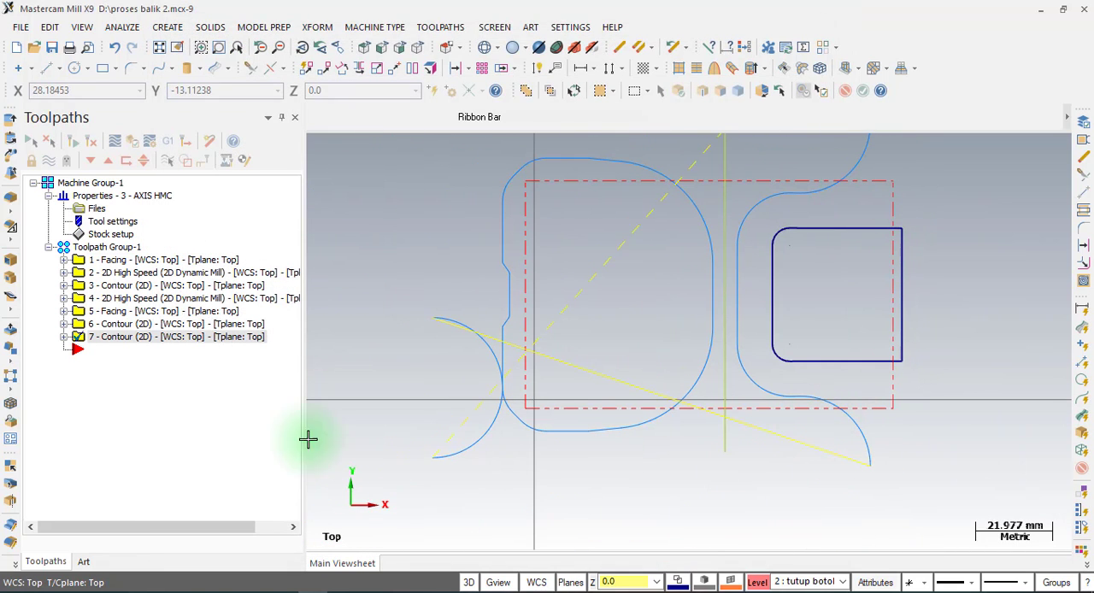
Verify all operations of the toolpath group in a solid simulation and inspect the machined bottle cap end.
left_click(106, 248)
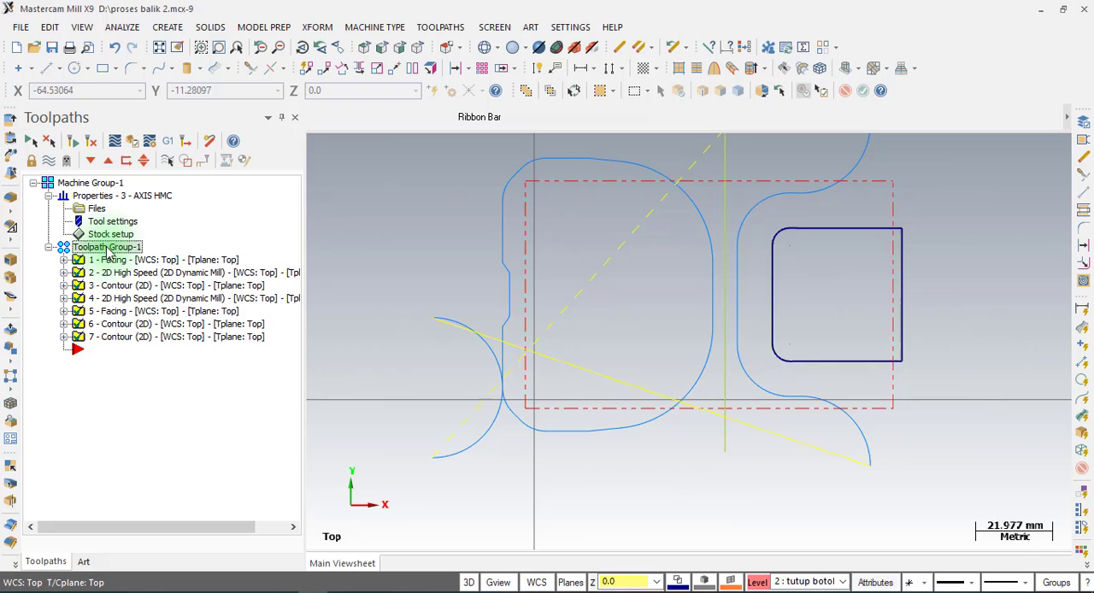
left_click(133, 148)
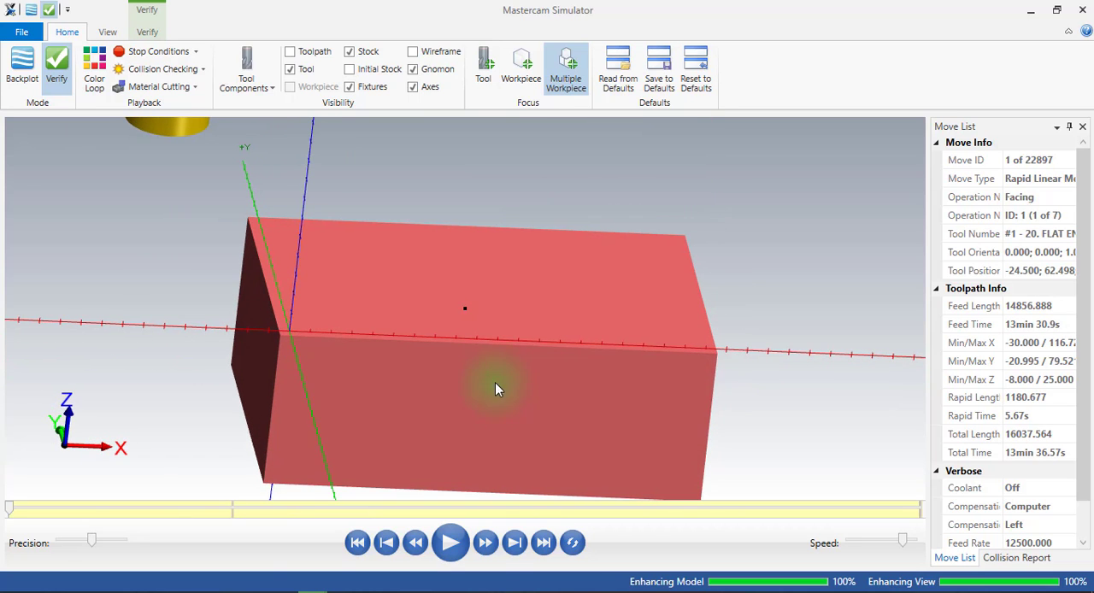
left_click(450, 550)
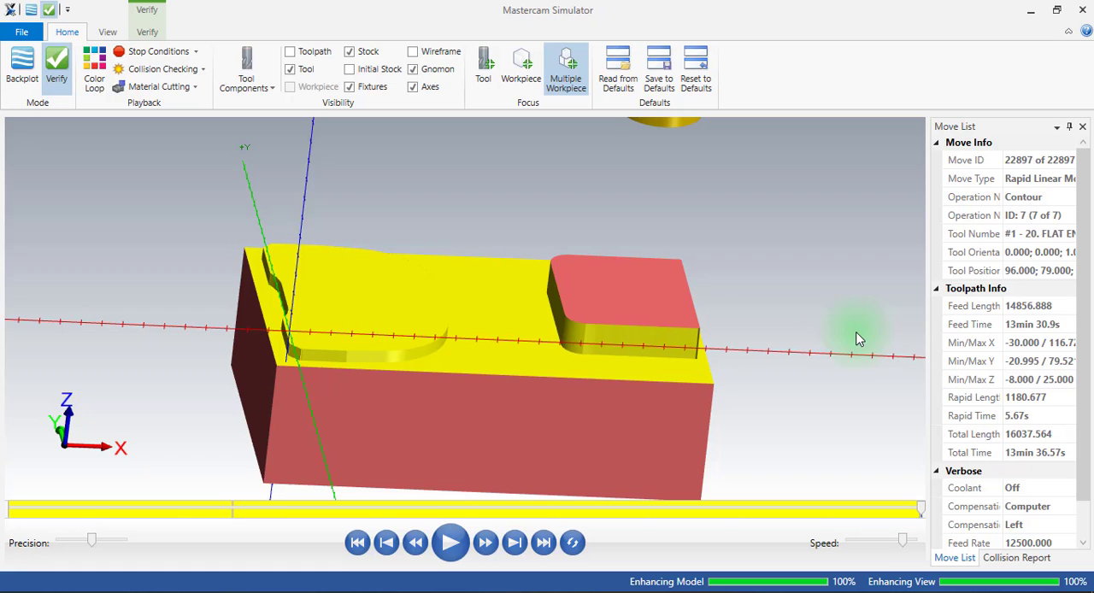
middle_click_drag(514, 344, 553, 344)
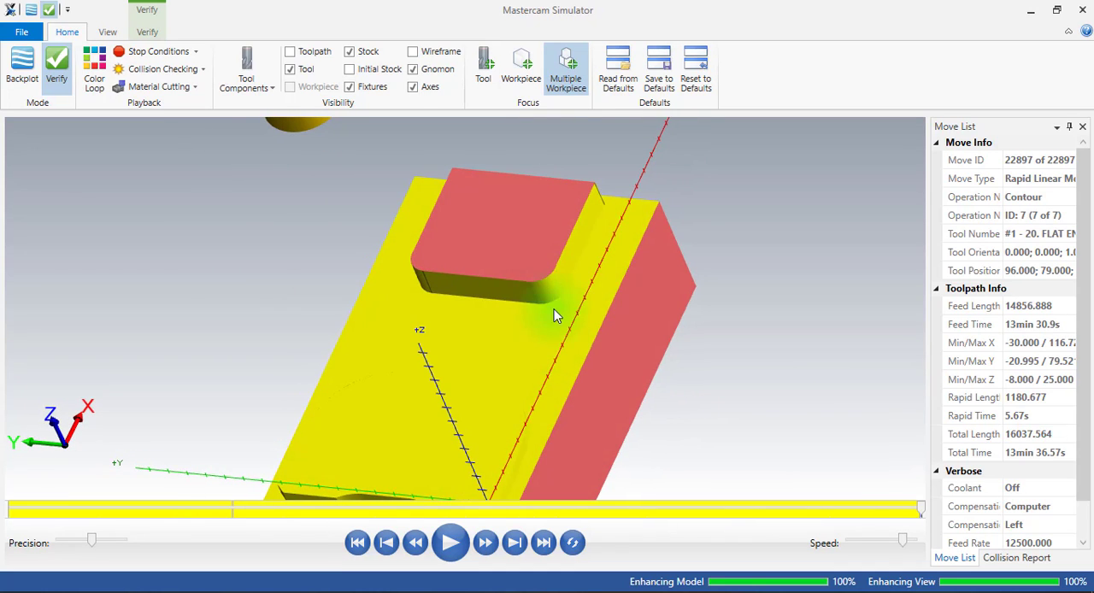
Switch to the ZsetterKotak PDF to compare both raised profiles with the drawing, and return to close the simulator.
left_click(351, 591)
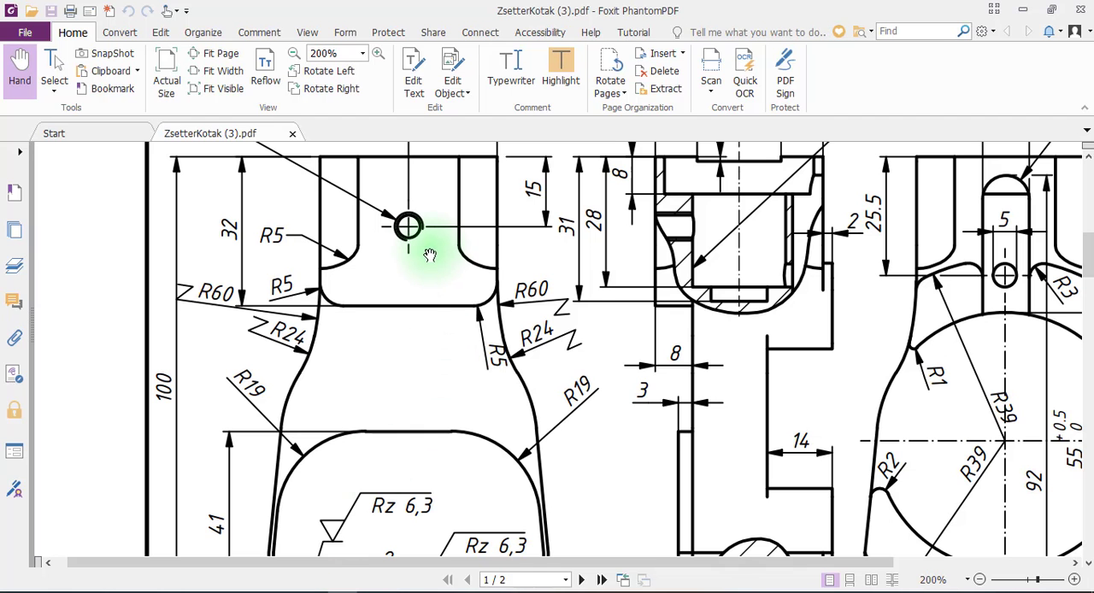
scroll(409, 227, "down", 3)
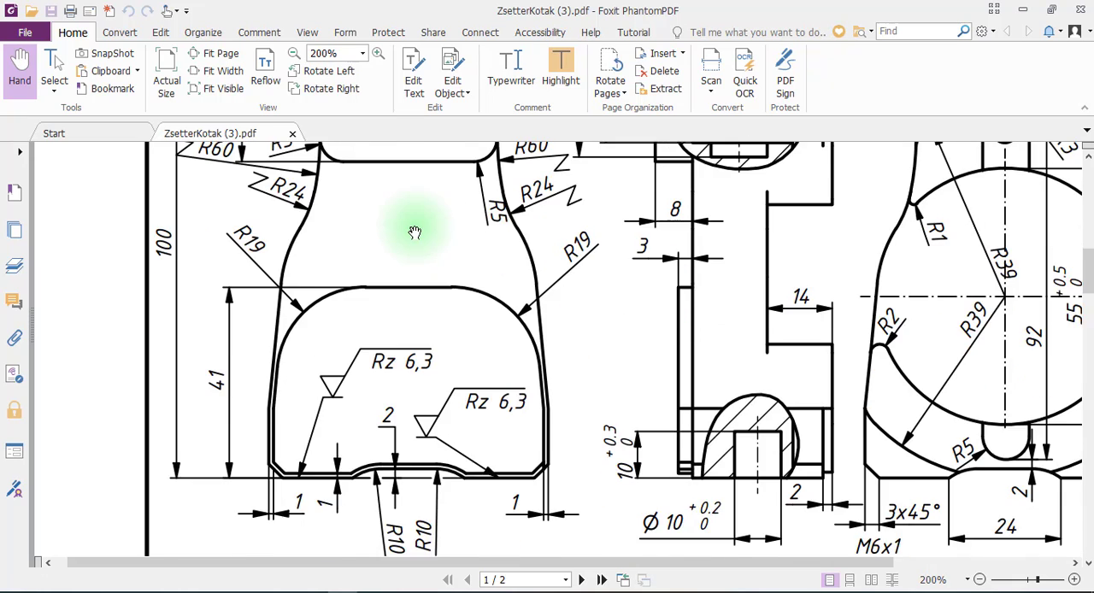
scroll(411, 227, "up", 3)
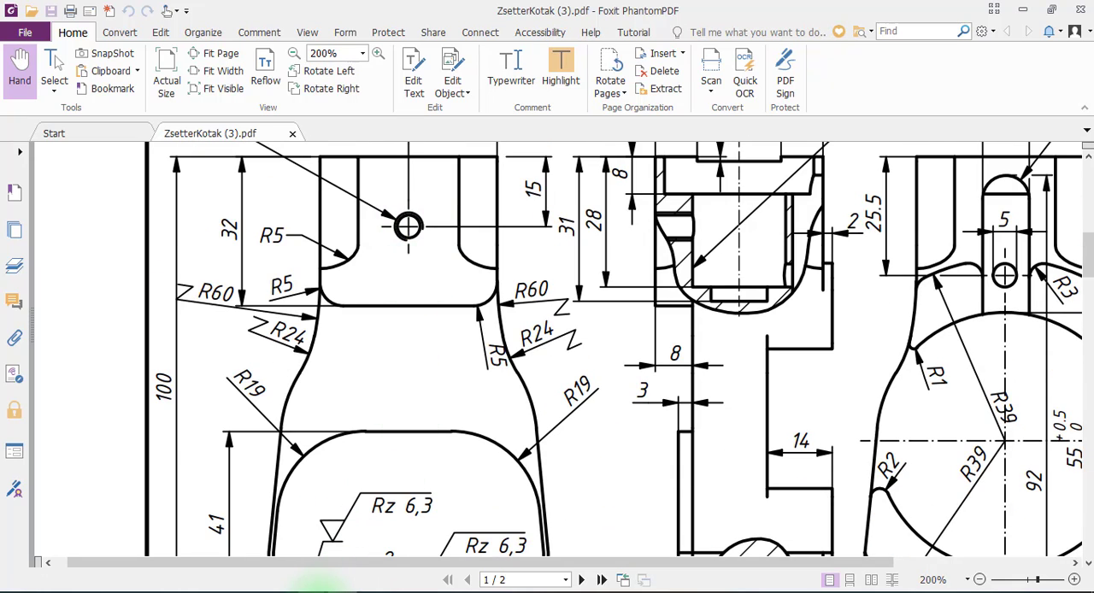
mouse_move(320, 589)
left_click(427, 535)
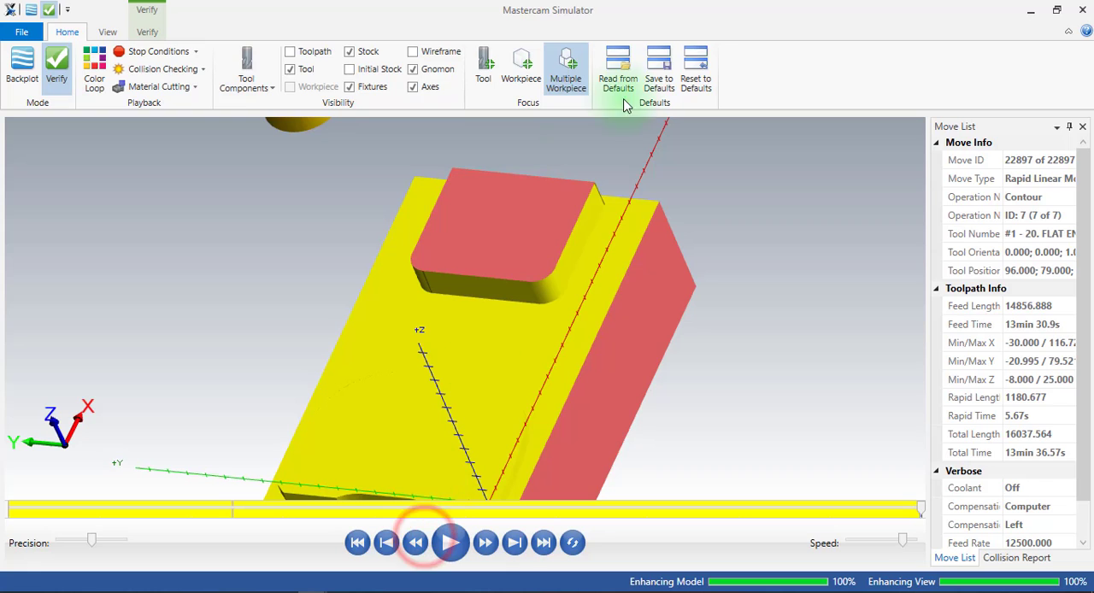
left_click(1084, 11)
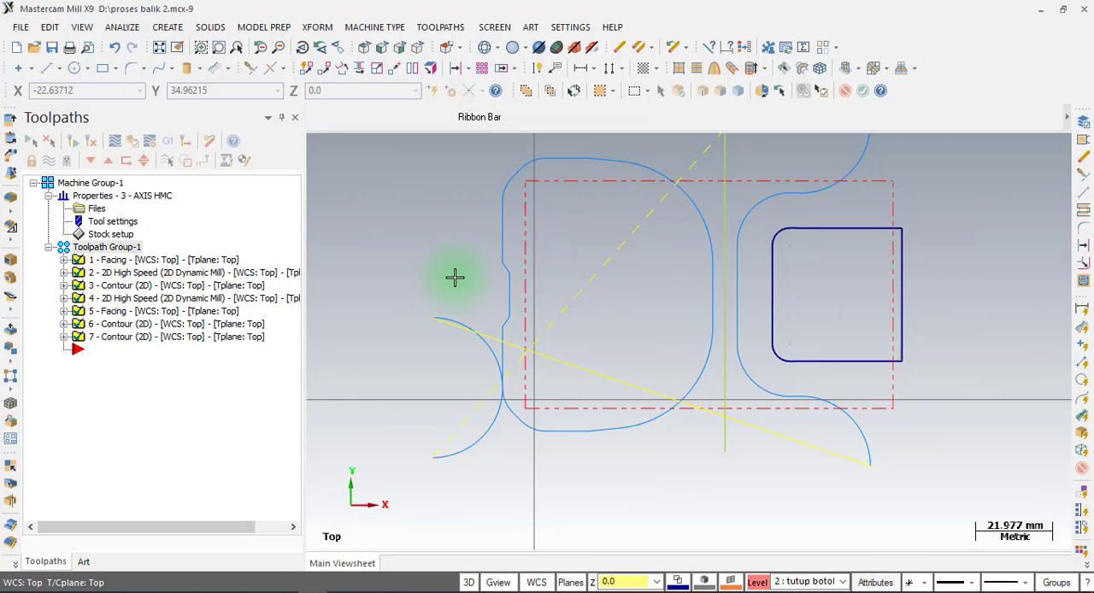
Hide the toolpath display of all operations in the toolpath group and rename the group as endmill 20.
left_click(114, 247)
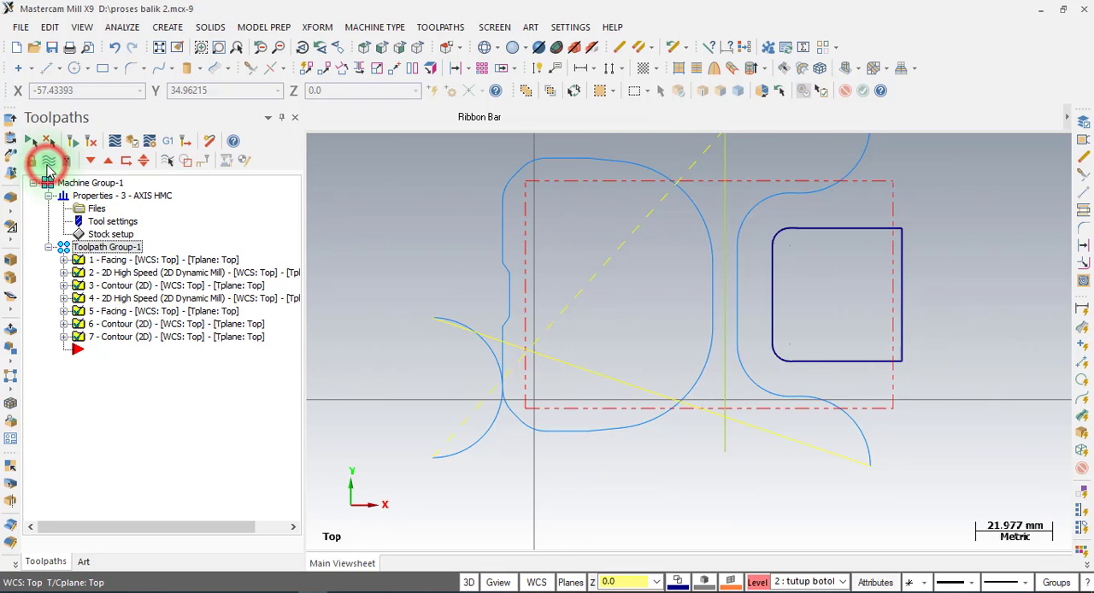
left_click(48, 166)
left_click(48, 166)
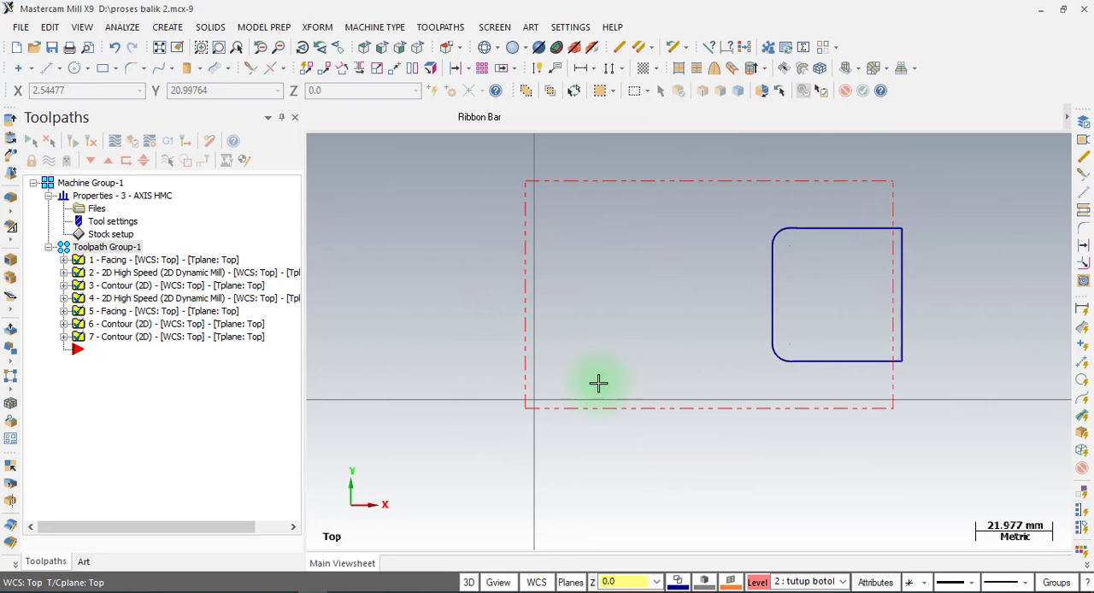
left_click(111, 247)
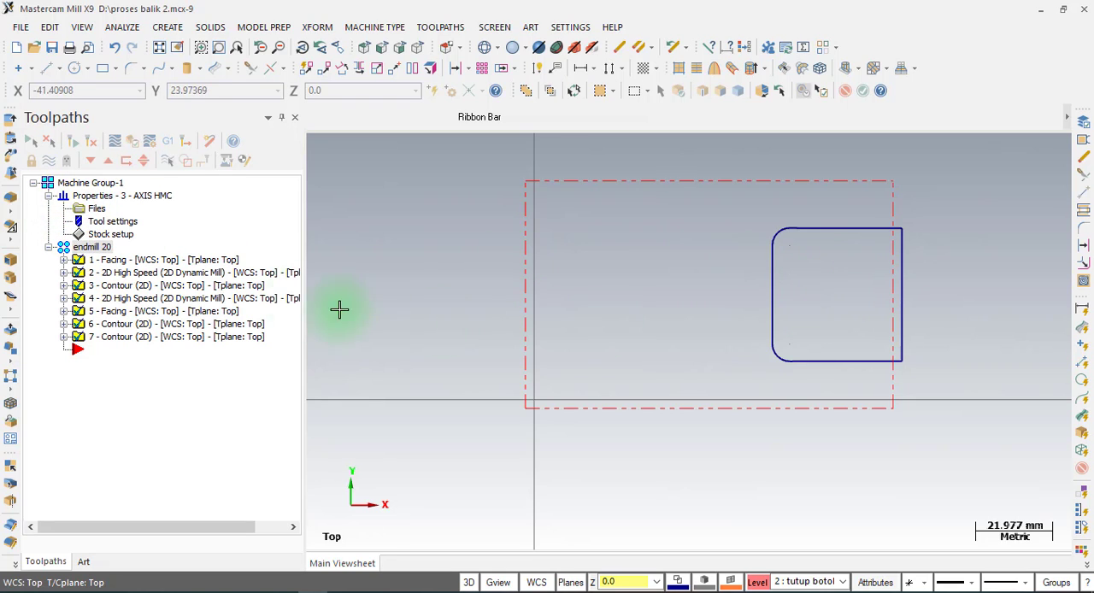
Add a new toolpath group named bor center to the machine group, and check the hole position in the ZsetterKotak PDF drawing.
right_click(98, 188)
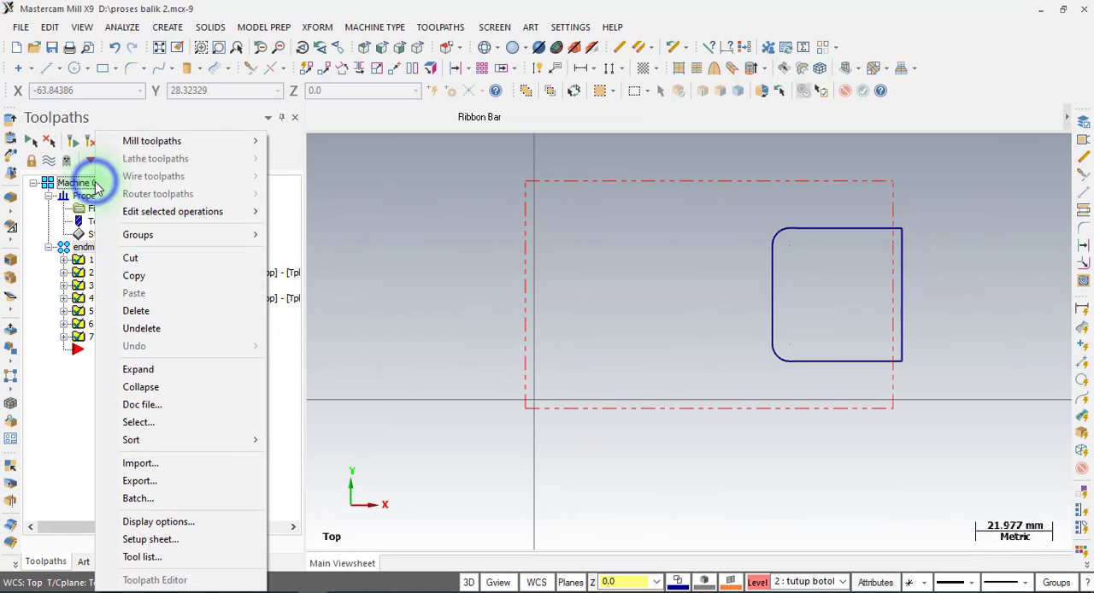
mouse_move(173, 239)
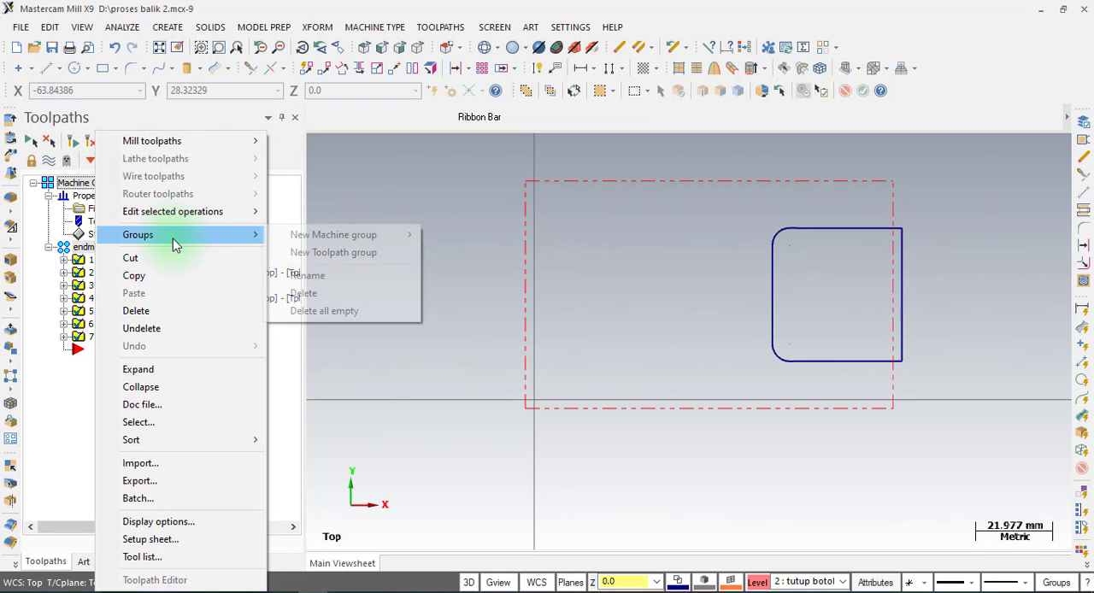
left_click(333, 253)
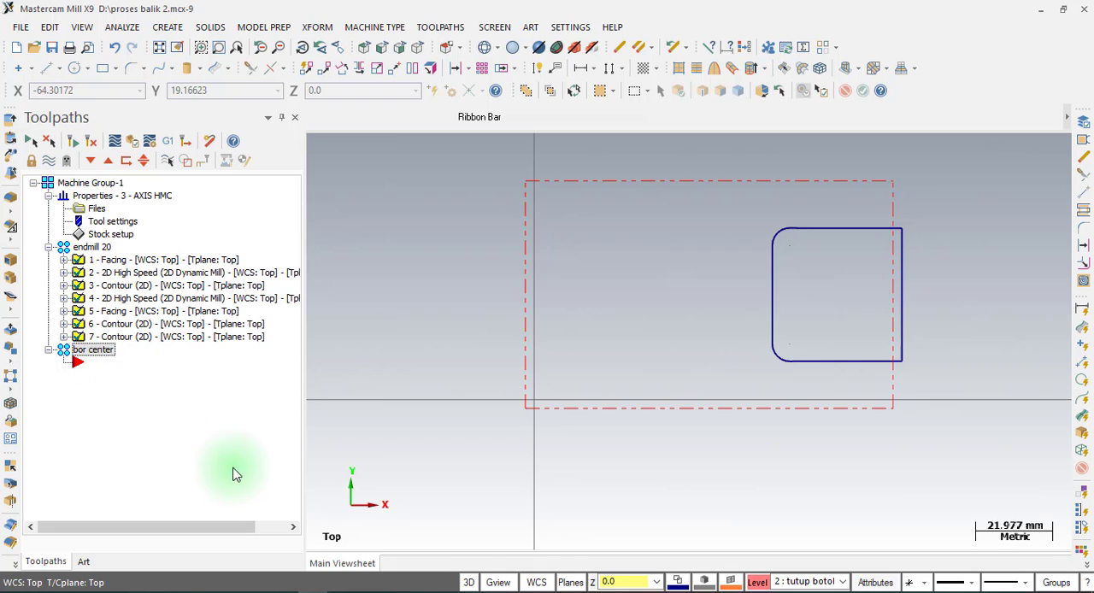
left_click(342, 590)
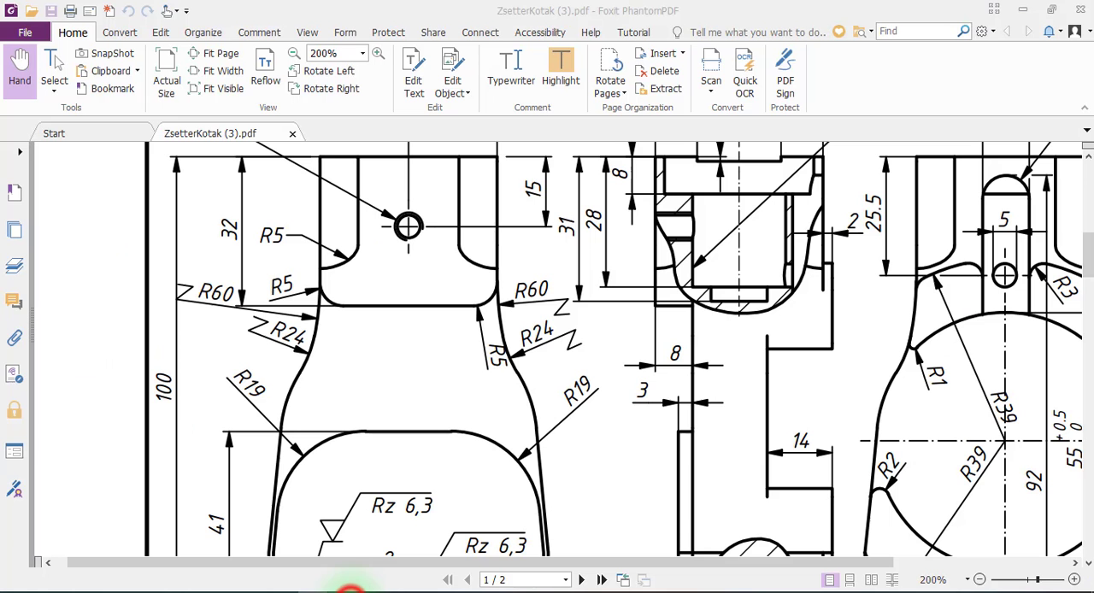
scroll(508, 291, "up", 1)
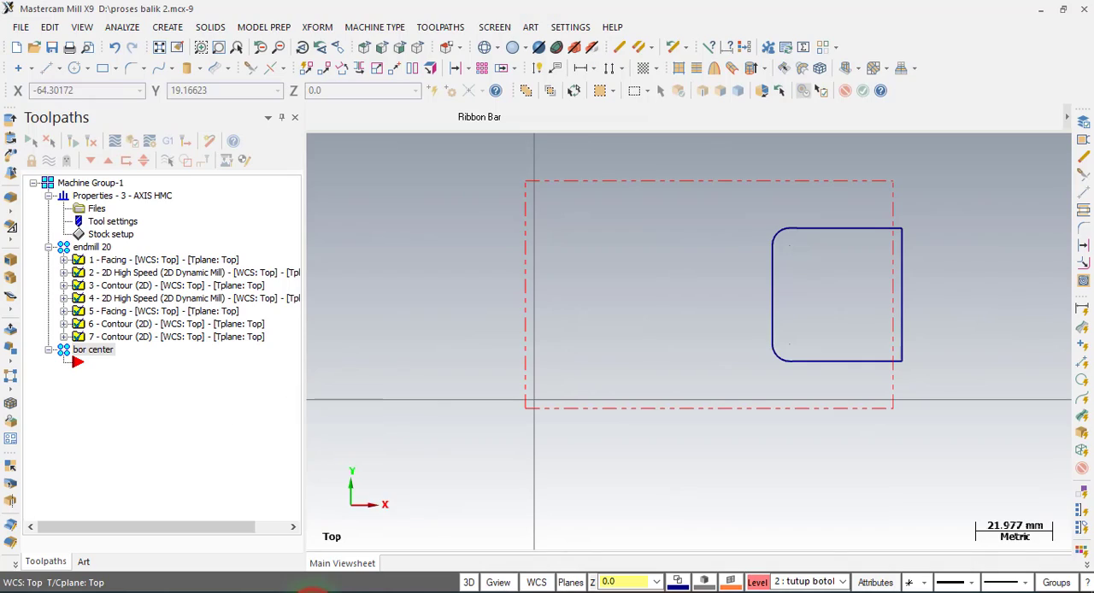
Make level 1, bagian luar, the main level and hide level 2, tutup botol.
left_click(757, 582)
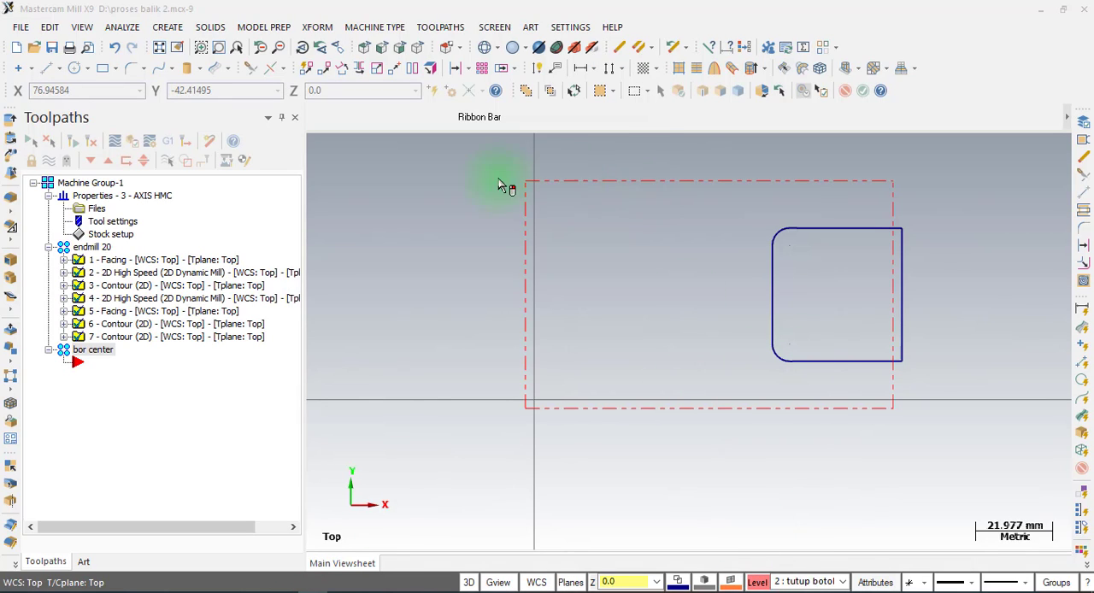
left_click(334, 104)
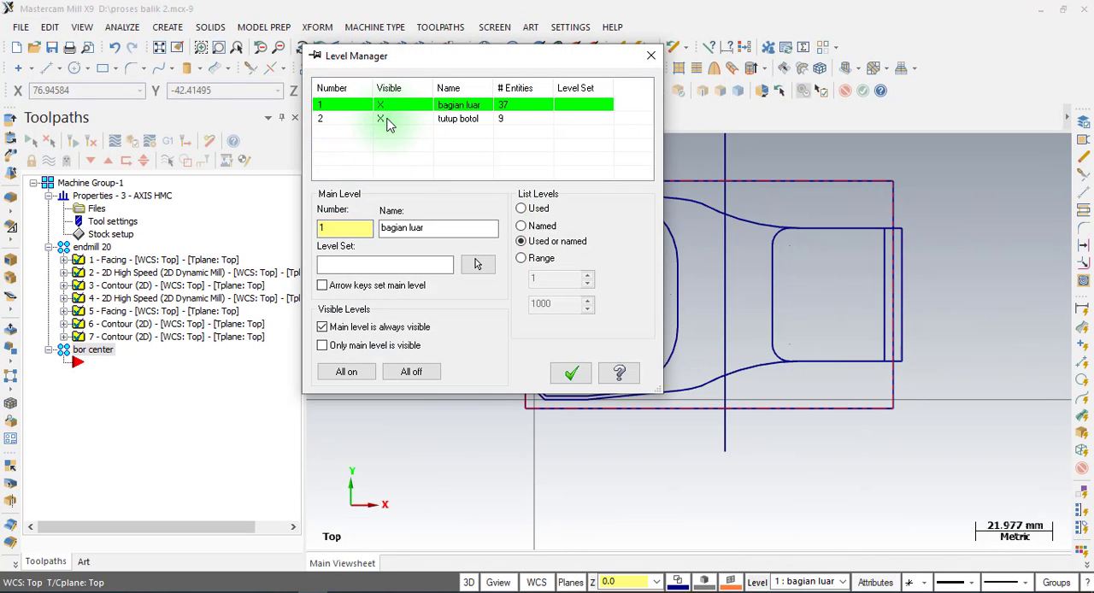
left_click(385, 121)
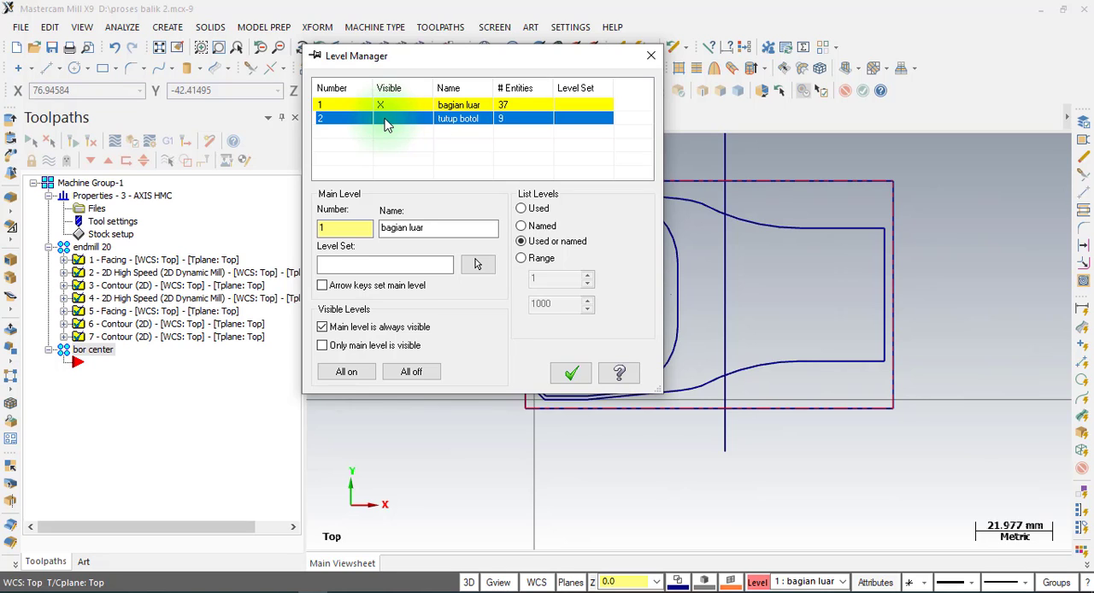
left_click(571, 373)
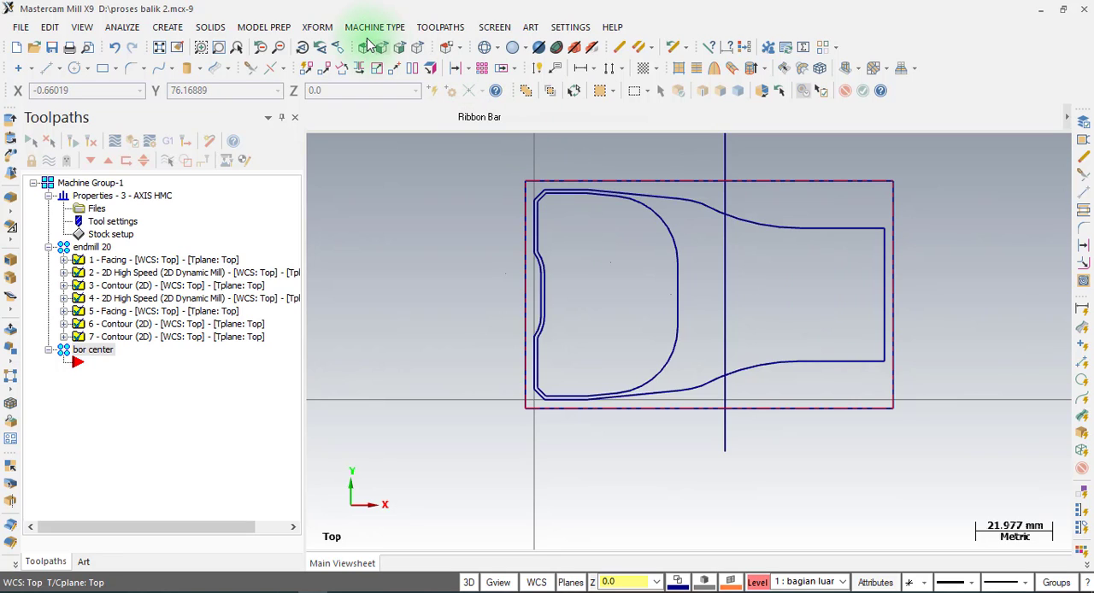
Offset a copy of the narrow end's straight edge 15 mm inward, and collapse the endmill 20 group.
left_click(318, 26)
left_click(342, 168)
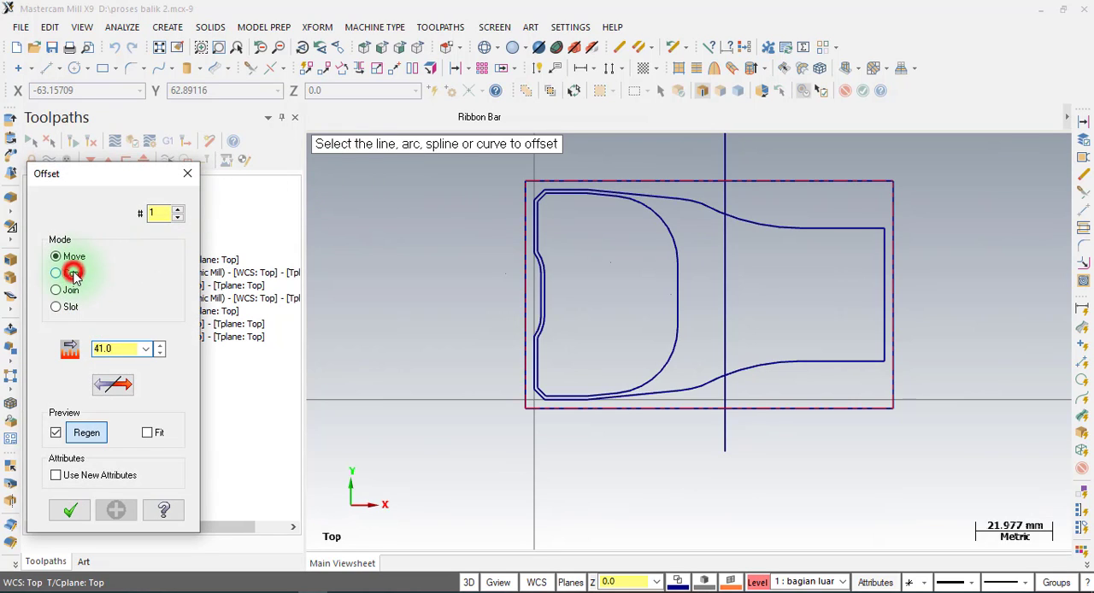
left_click(74, 273)
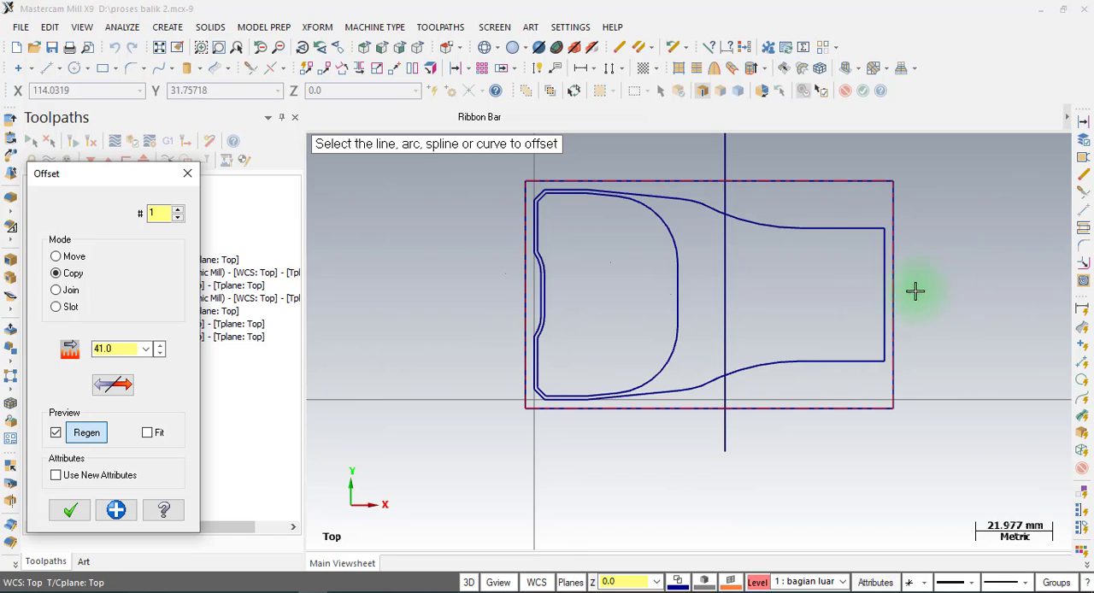
left_click(124, 348)
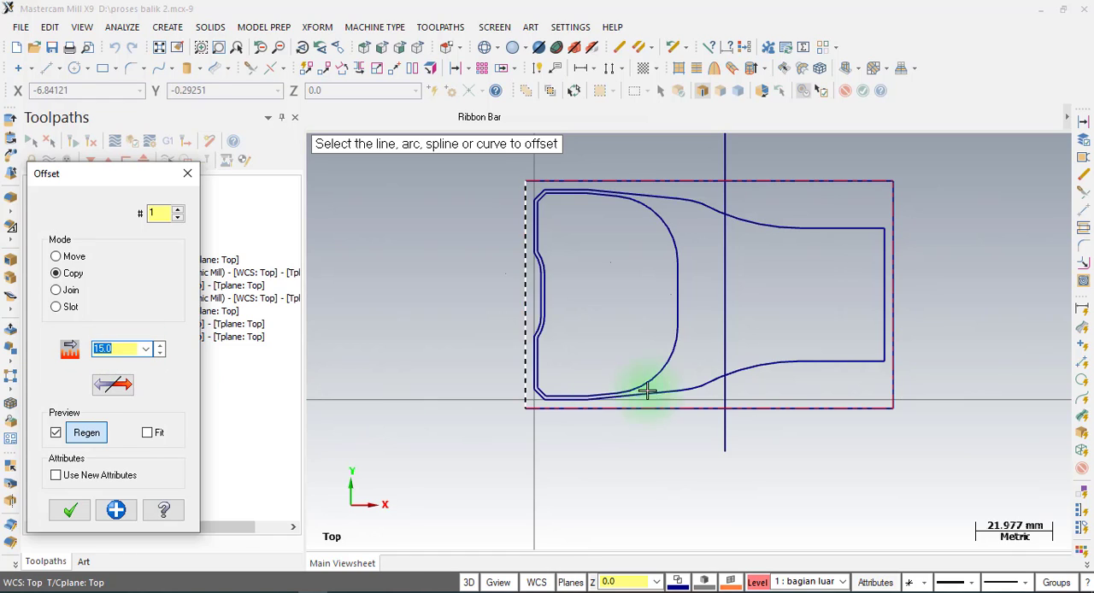
left_click(881, 298)
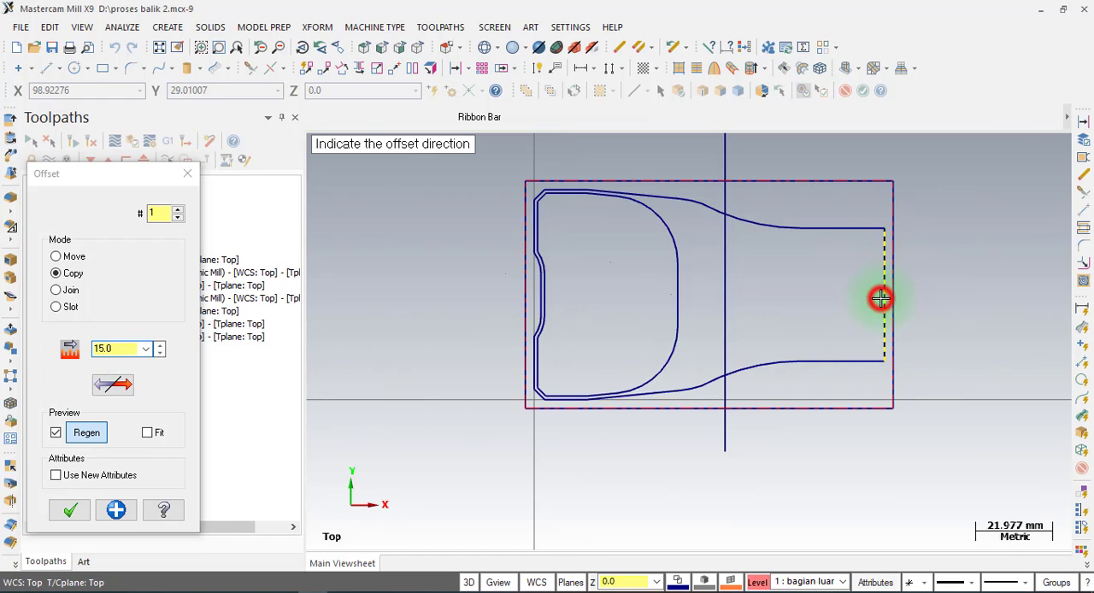
left_click(783, 307)
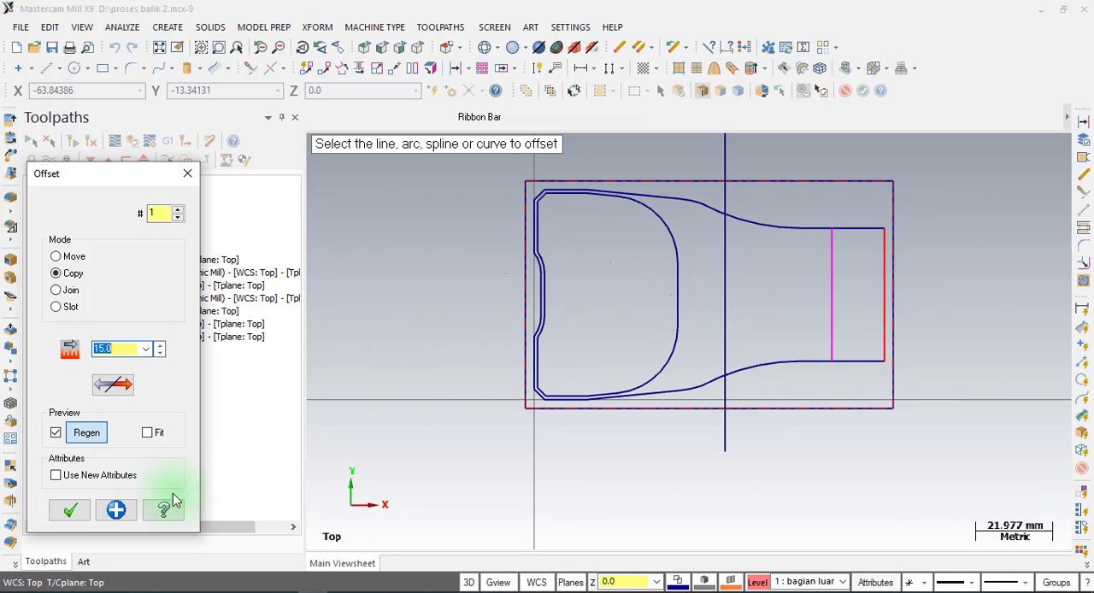
left_click(70, 511)
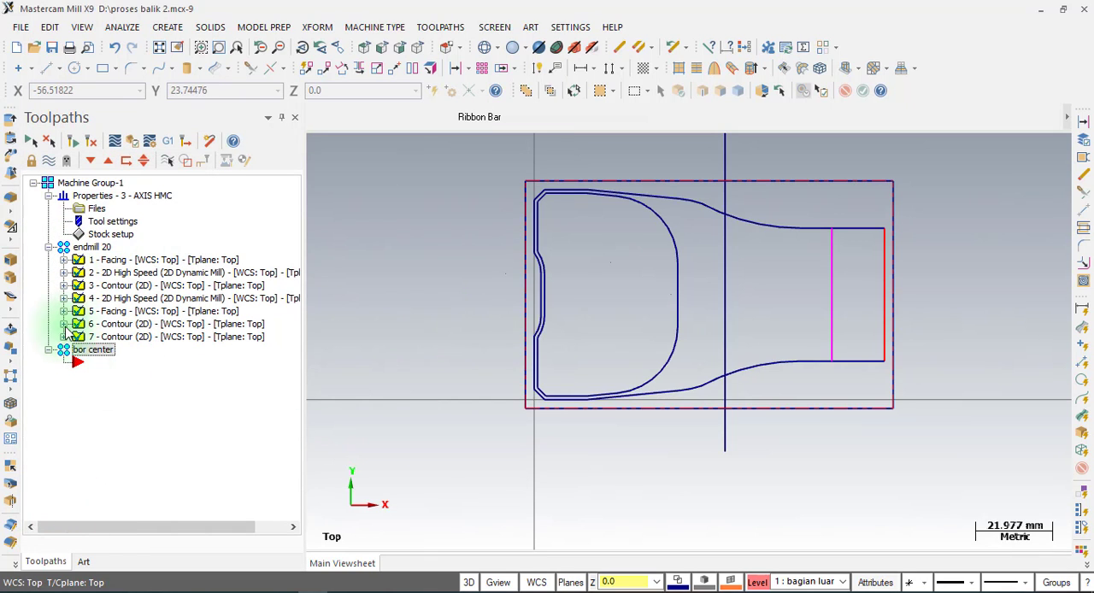
left_click(874, 264)
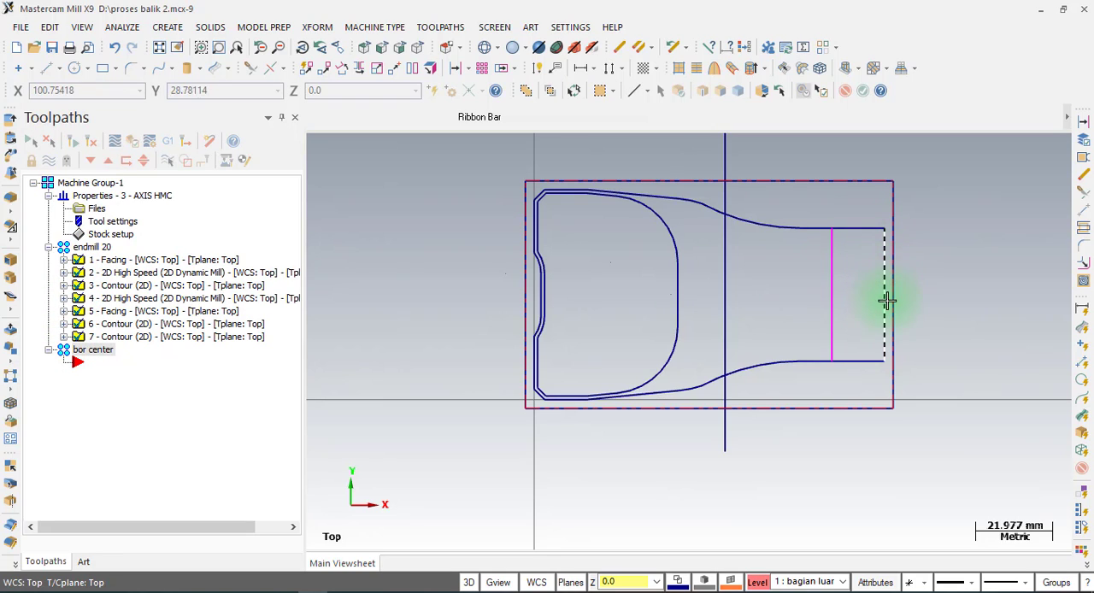
left_click(49, 248)
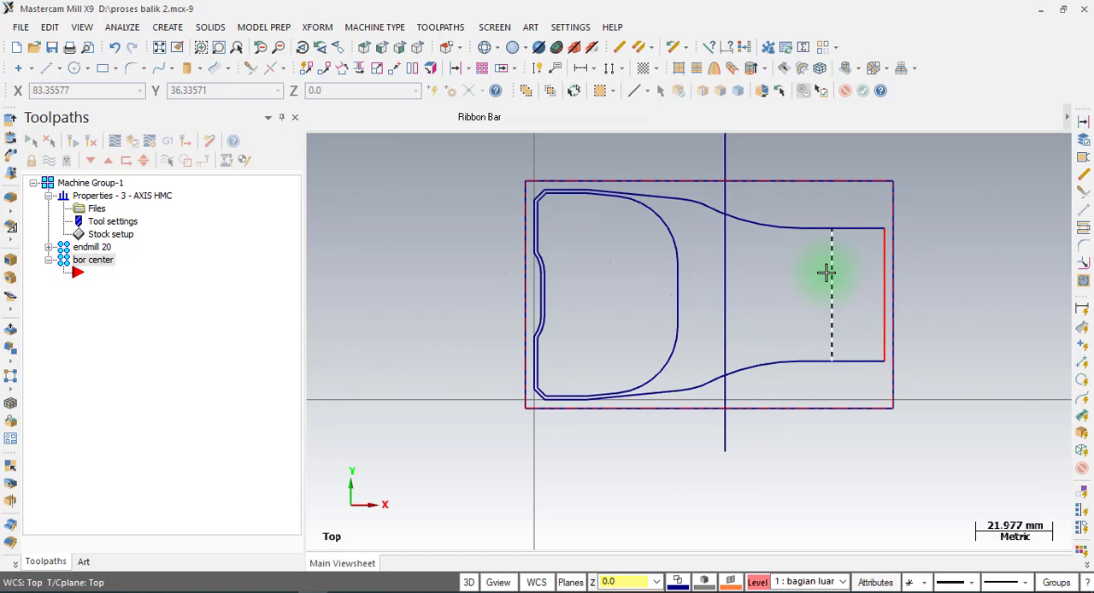
Draw a 5 mm diameter circle centred on the midpoint of the offset line, and delete that line.
left_click(75, 68)
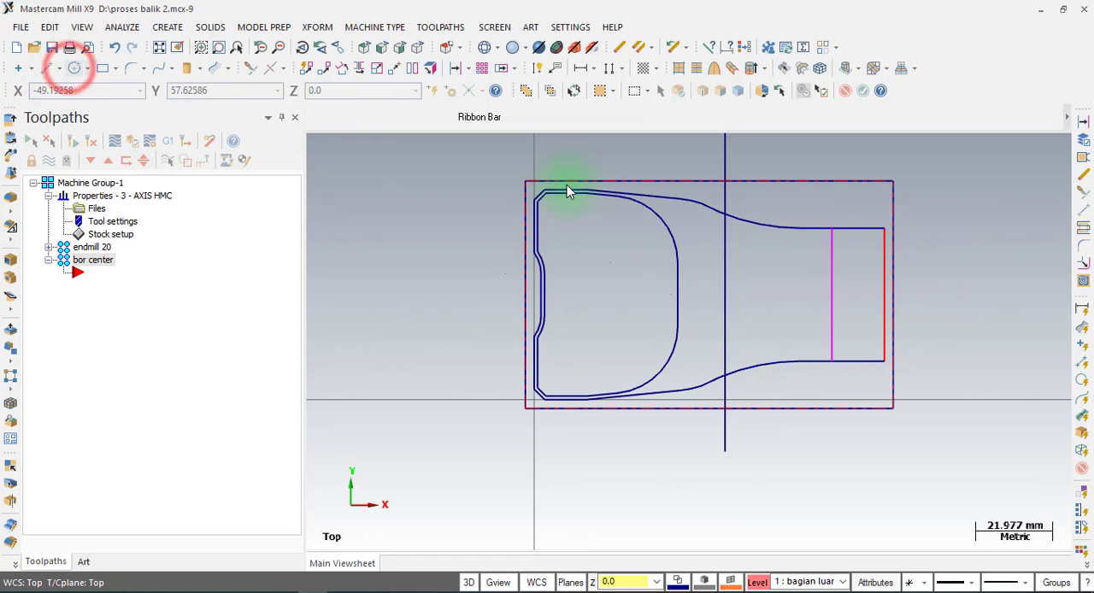
left_click(833, 296)
left_click(849, 271)
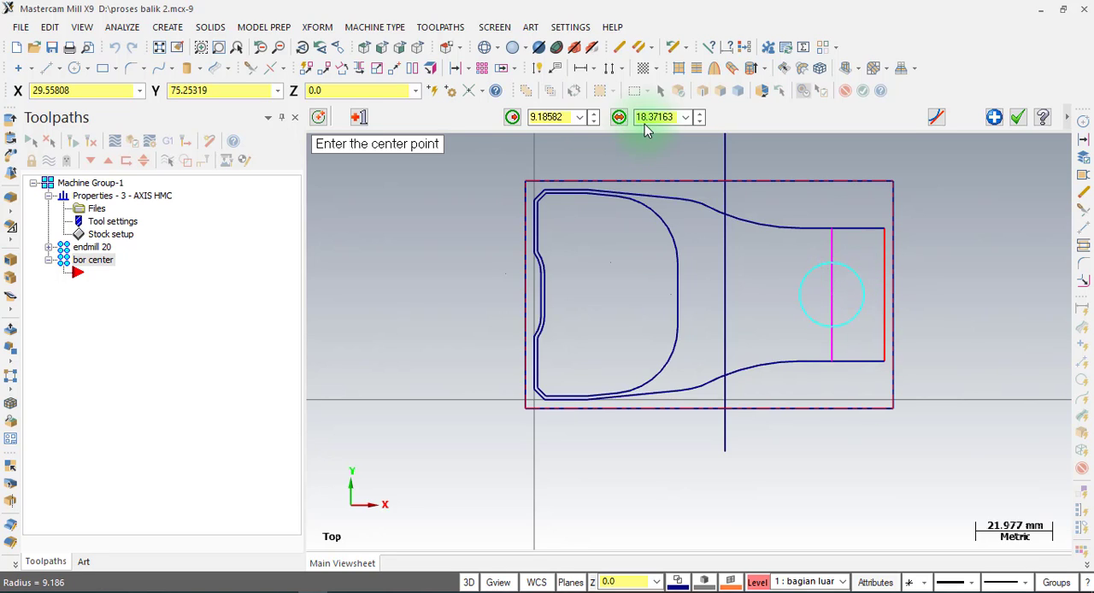
left_click(656, 117)
type("5")
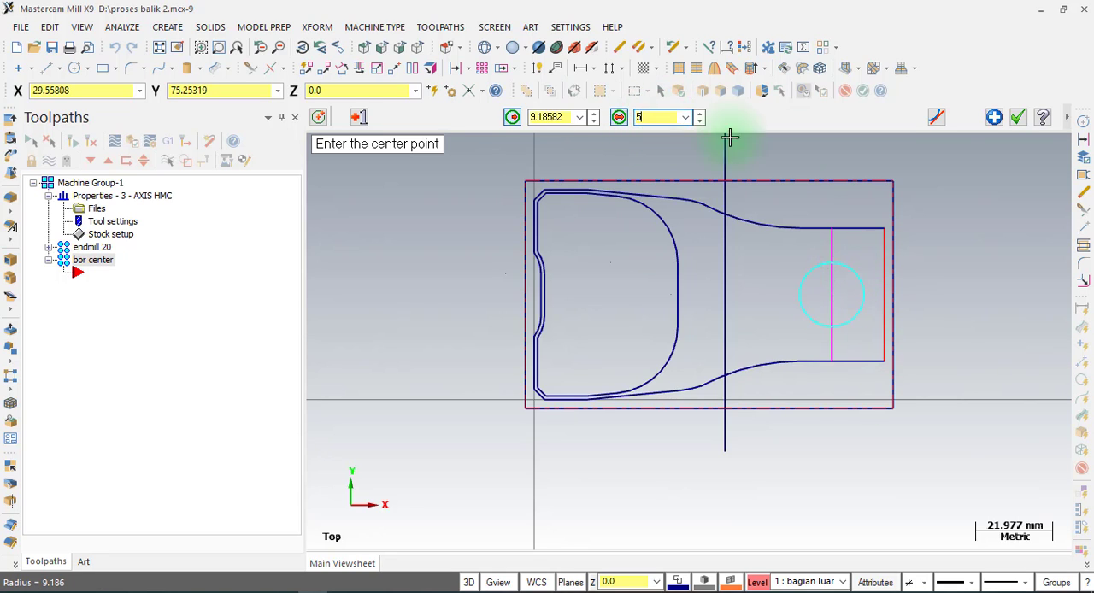
left_click(1016, 118)
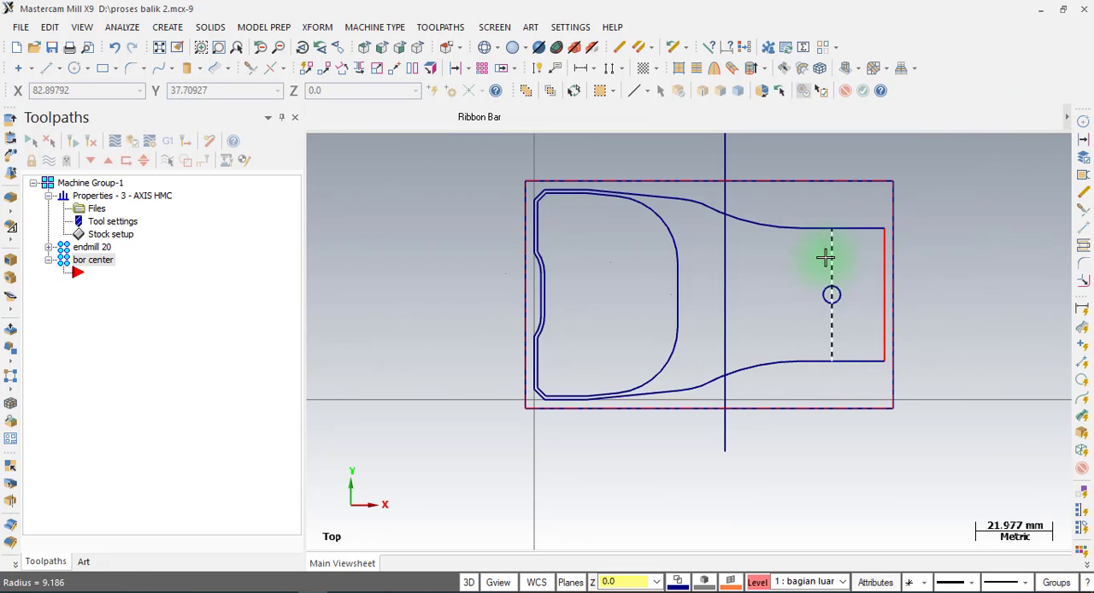
left_click(834, 255)
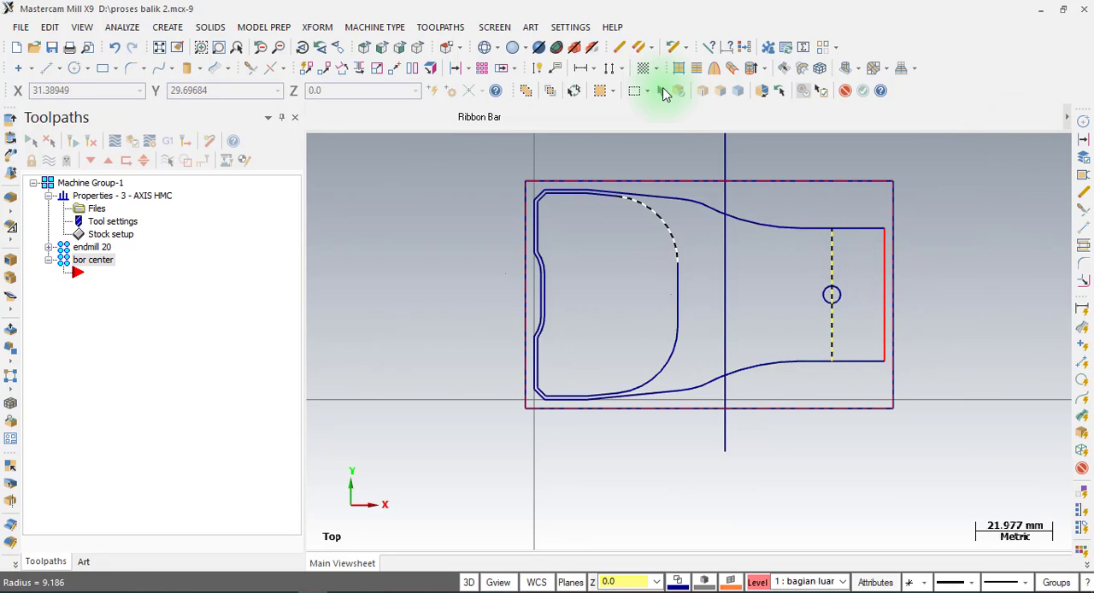
left_click(621, 49)
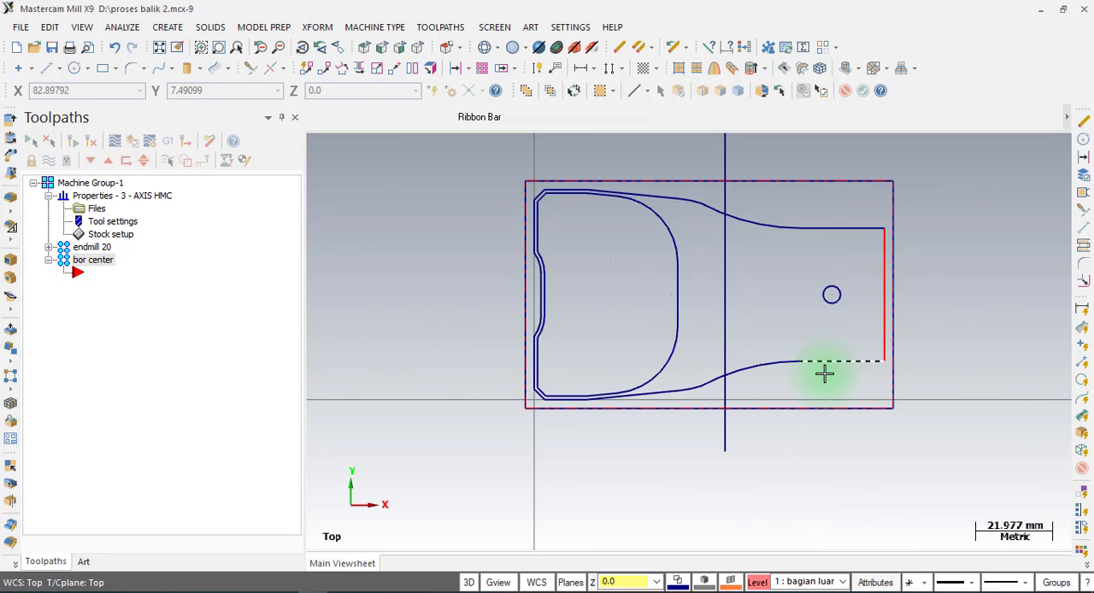
Create a drill toolpath in the bor center group using the small circle as the drill point entity.
left_click(454, 27)
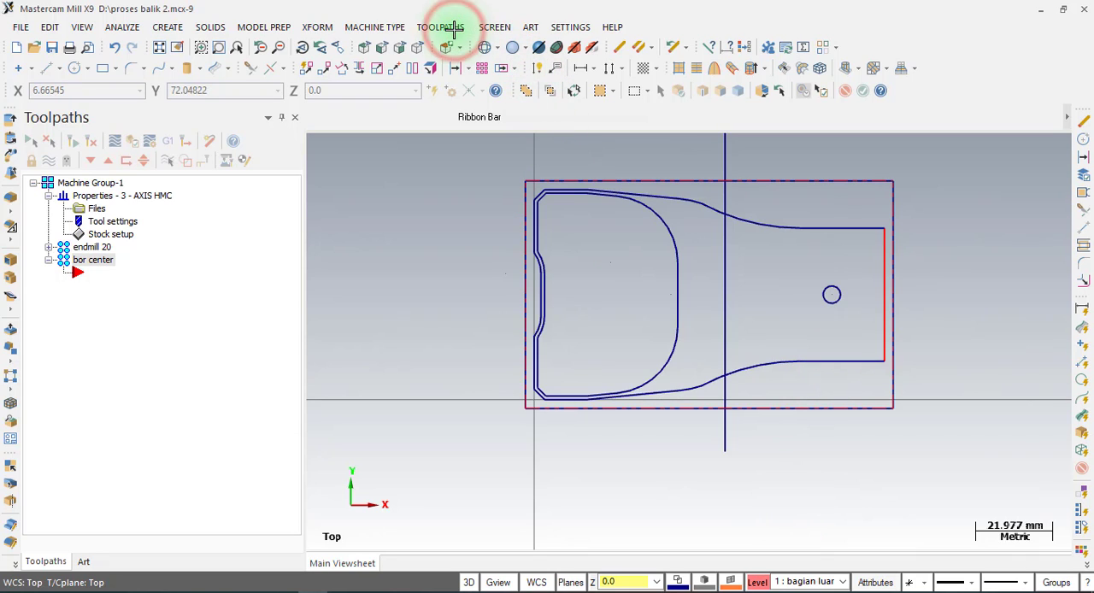
left_click(454, 68)
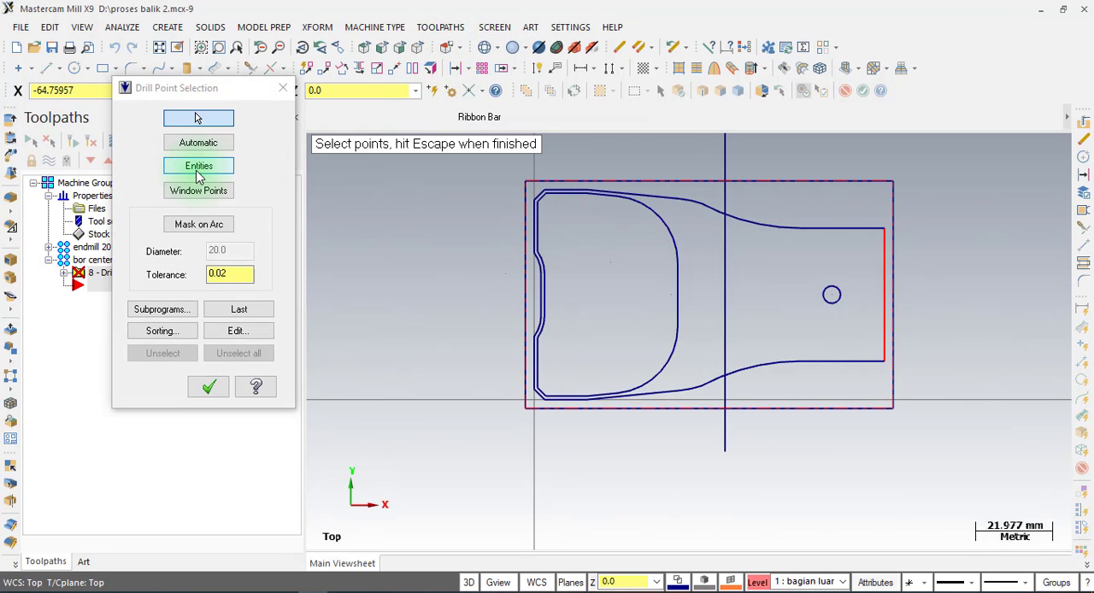
left_click(198, 174)
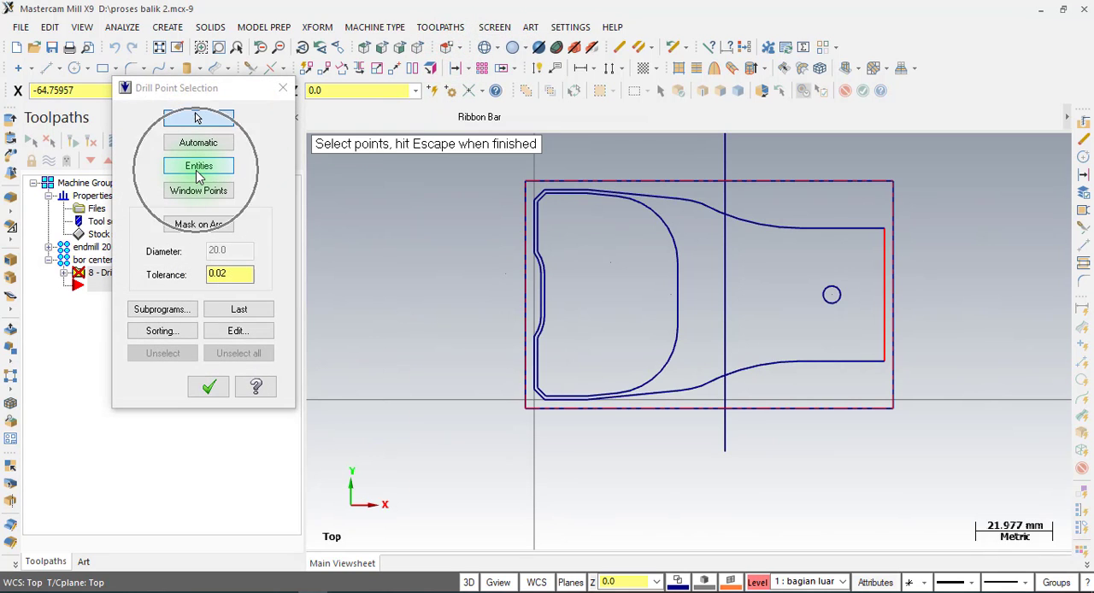
left_click(829, 311)
left_click(209, 387)
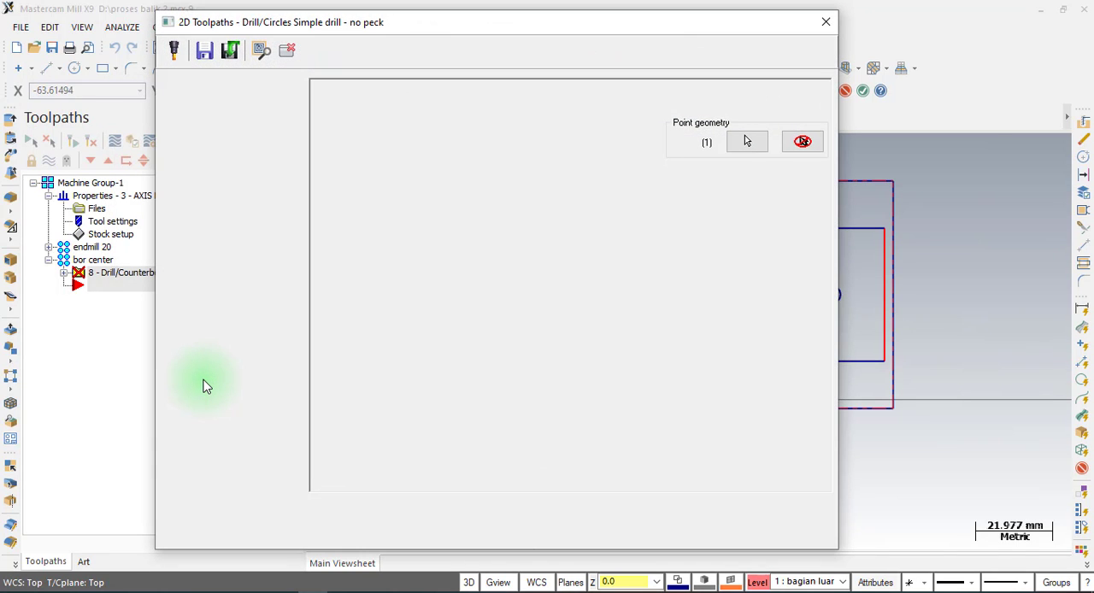
Filter the tool library to spot drills and assign the 5 mm spot drill to the drilling operation.
left_click(206, 99)
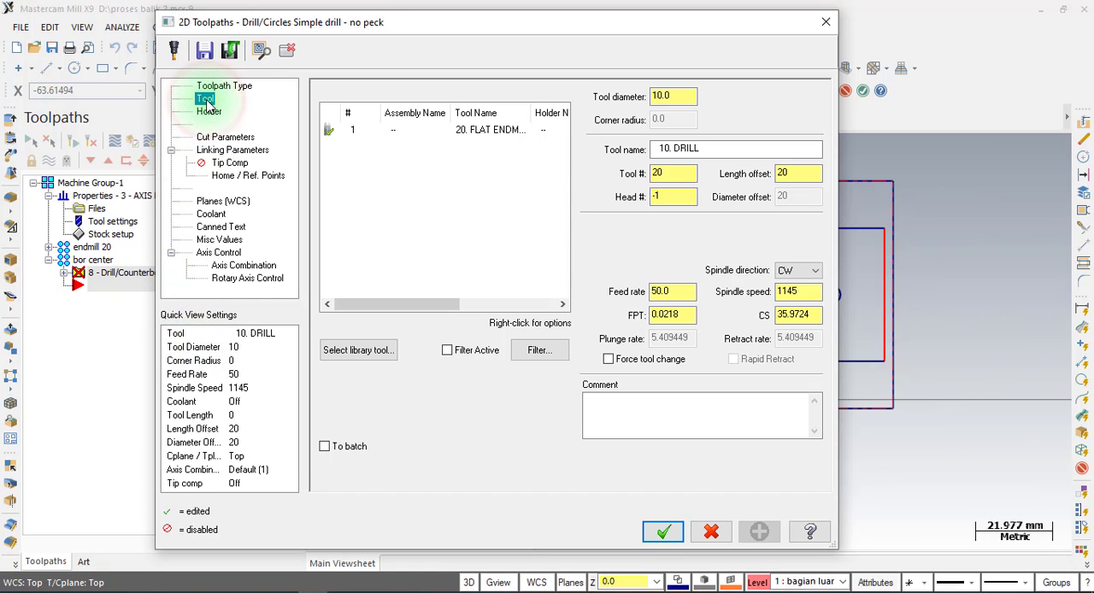
left_click(359, 350)
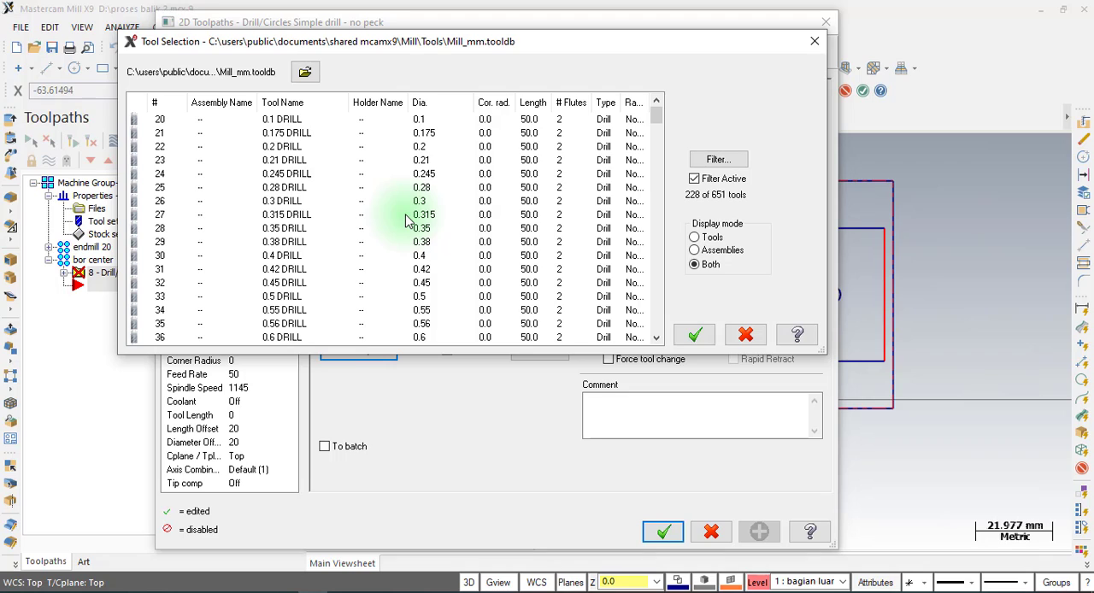
left_click(718, 159)
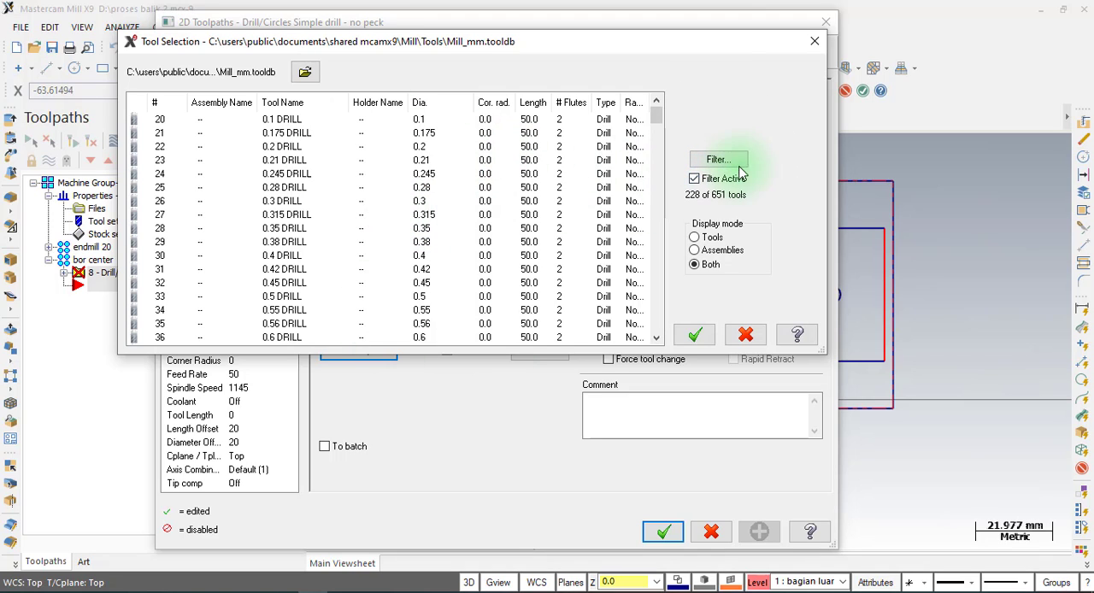
left_click(729, 159)
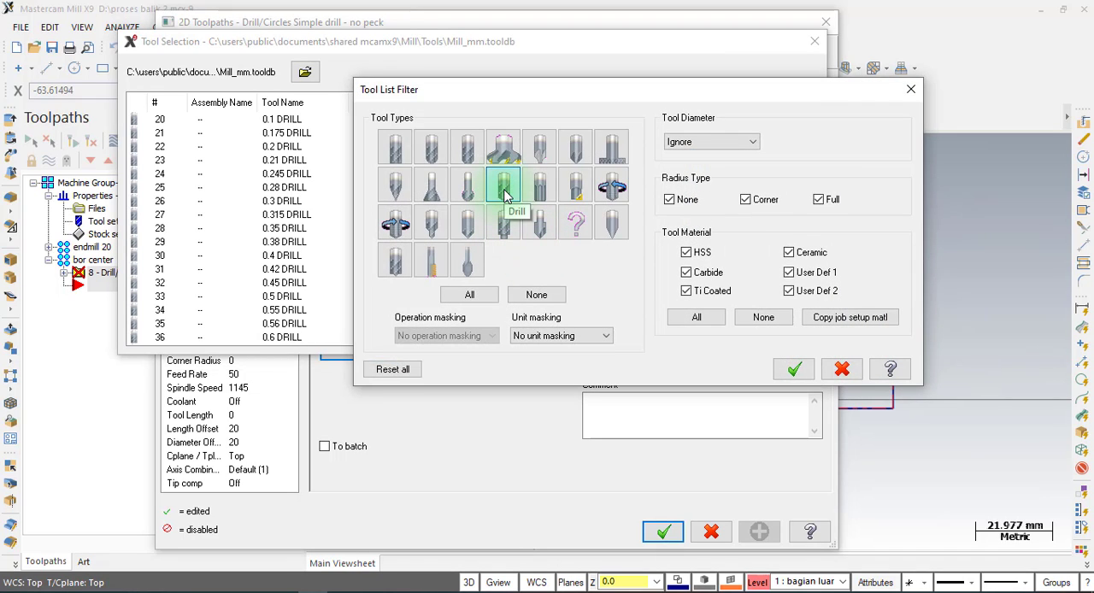
left_click(471, 229)
left_click(469, 229)
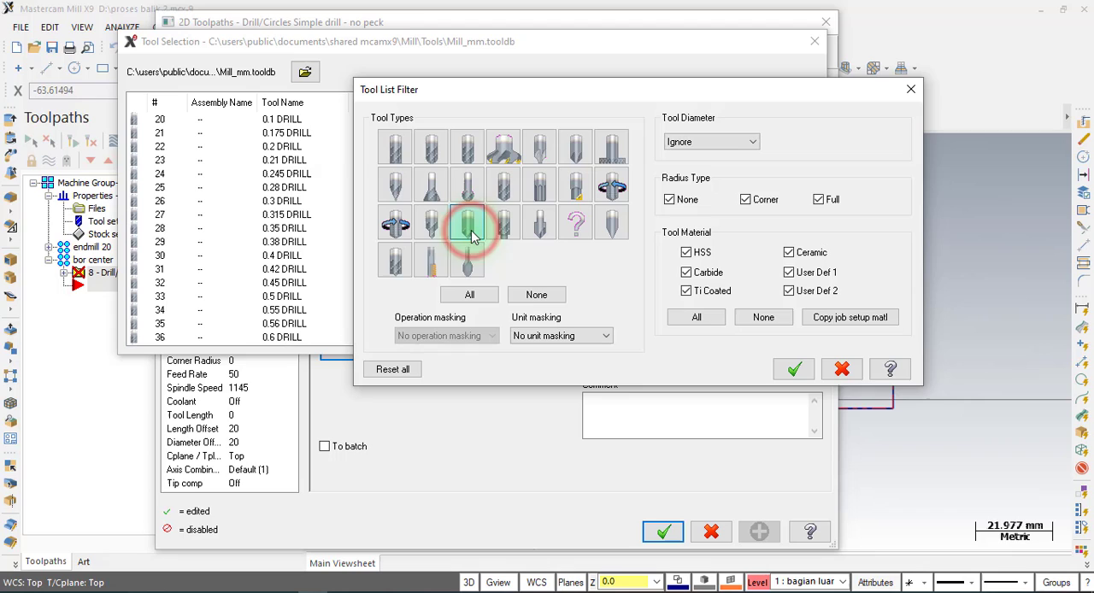
left_click(792, 366)
left_click(288, 120)
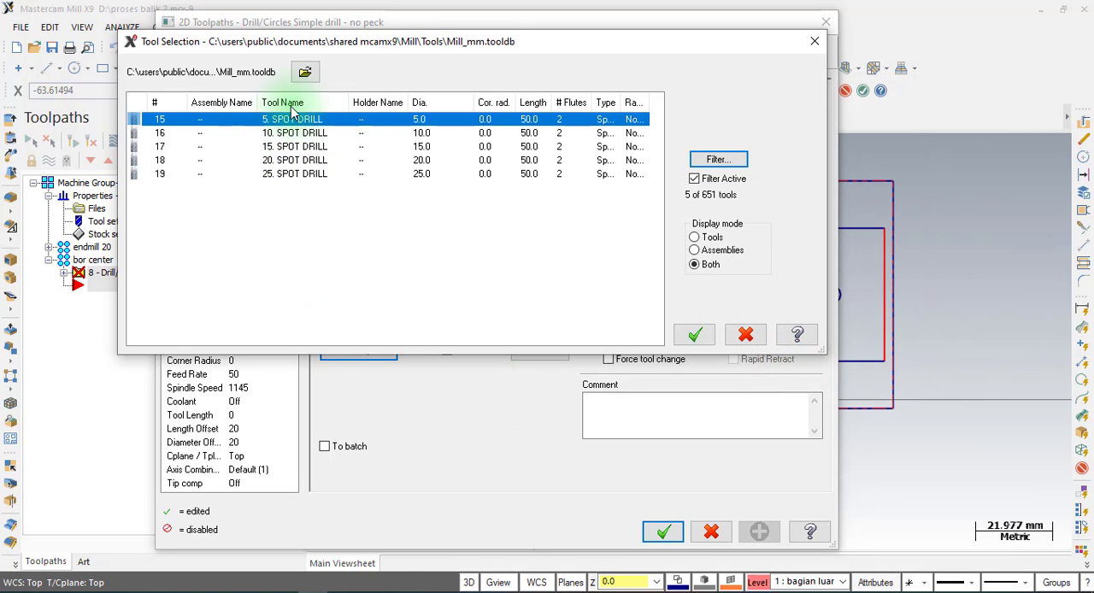
left_click(694, 336)
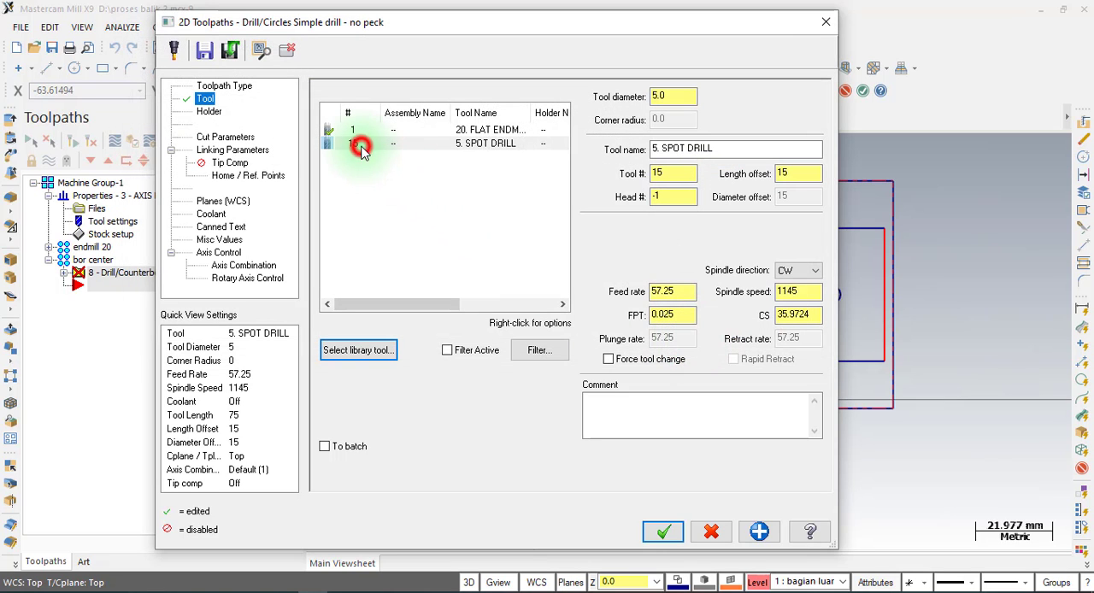
Set the 5 mm spot drill's tool number to 3, spindle speed to 1500, and feed, plunge and retract rates to 200.
double_click(362, 147)
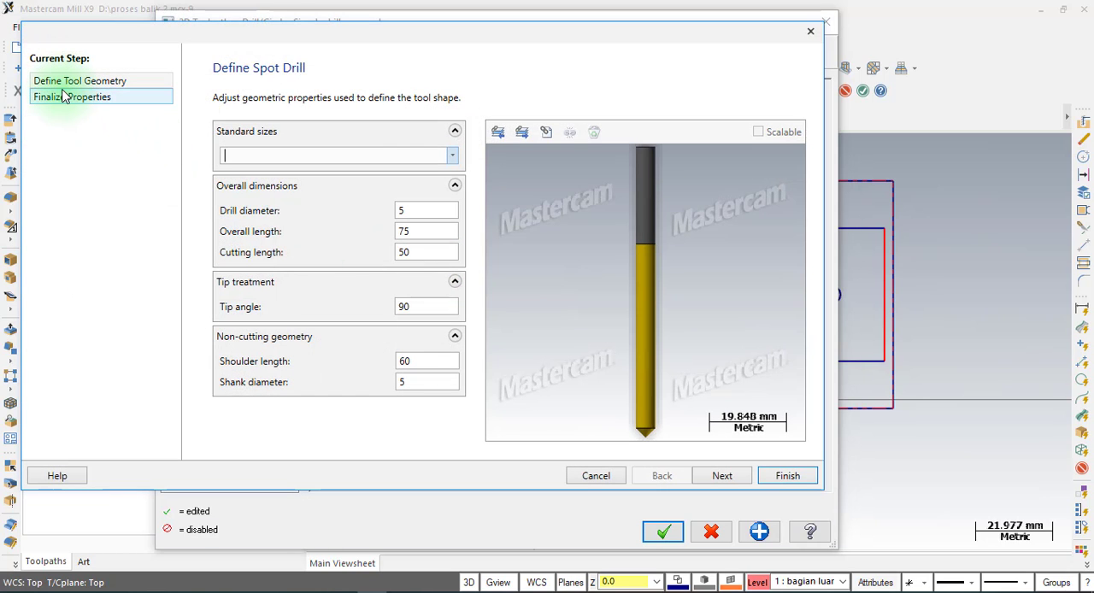
left_click(60, 101)
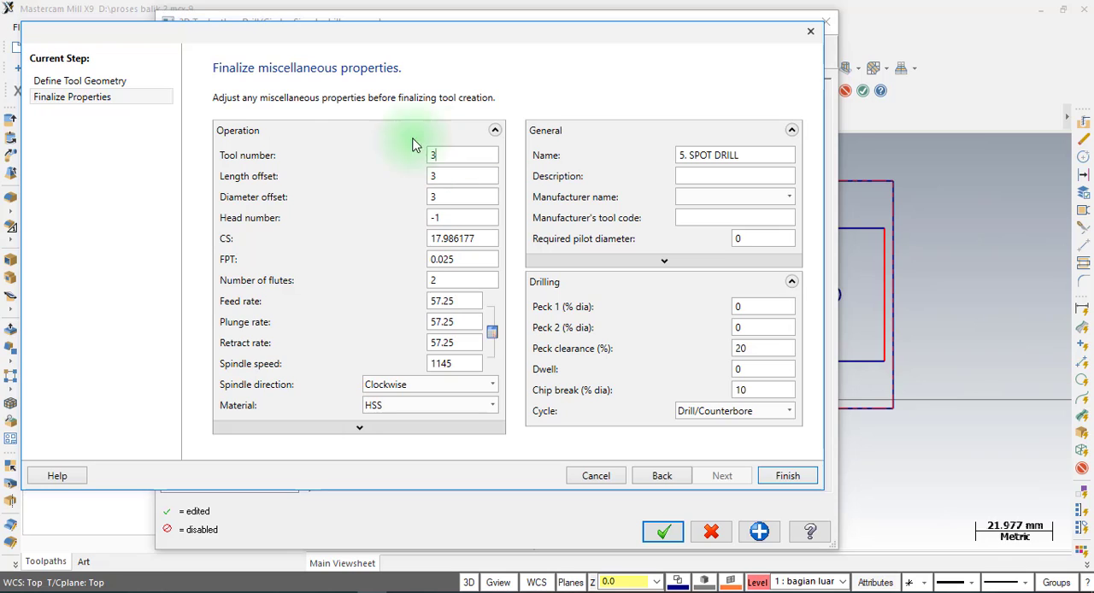
left_click(462, 363)
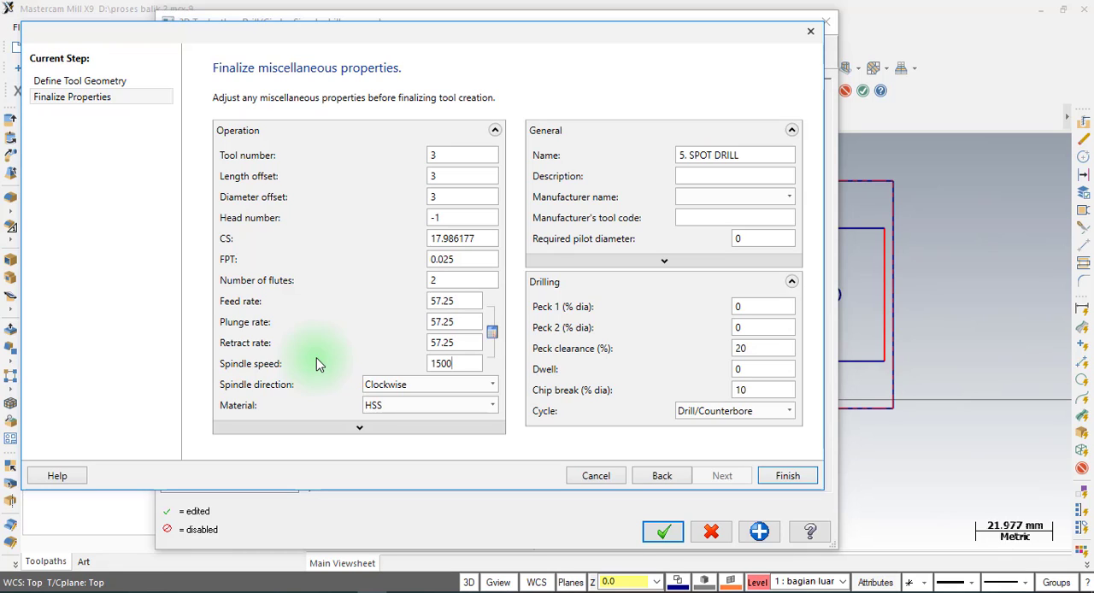
key("Tab")
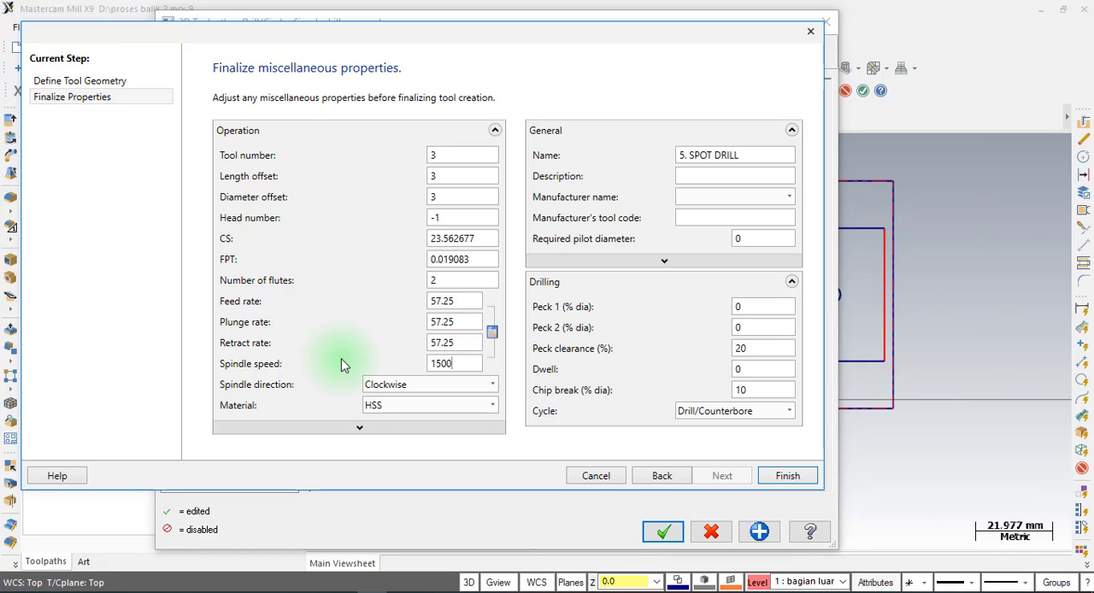
left_click(469, 301)
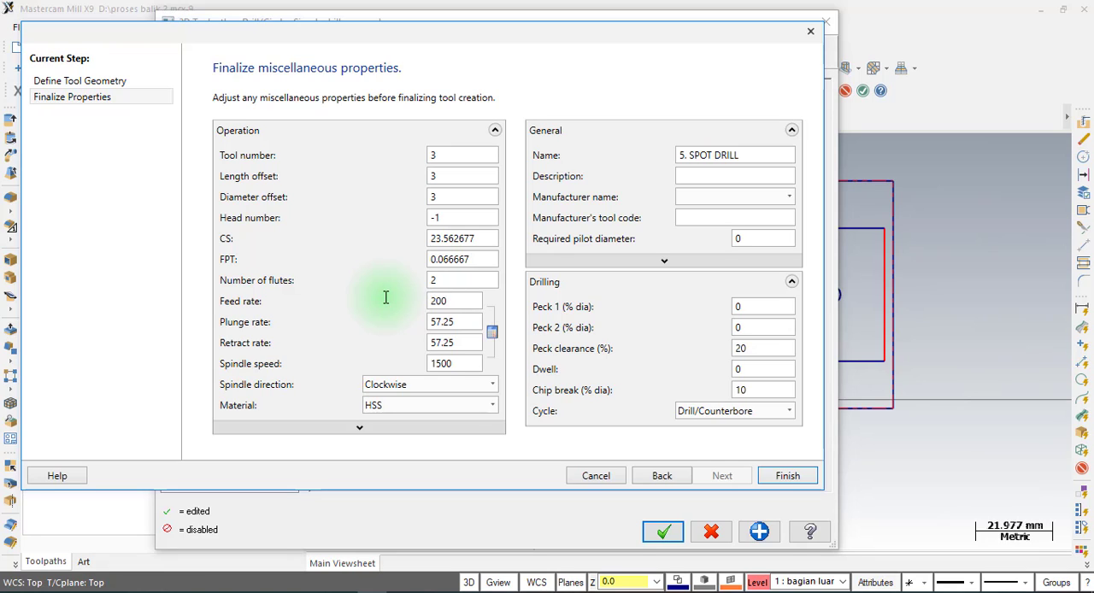
left_click(464, 322)
type("200")
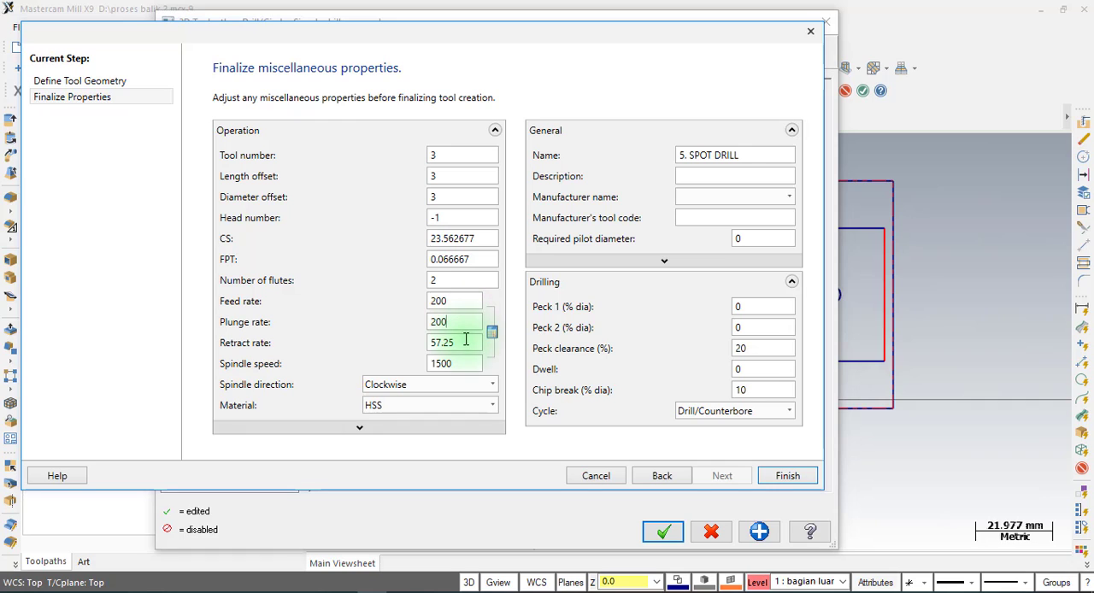
left_click(466, 342)
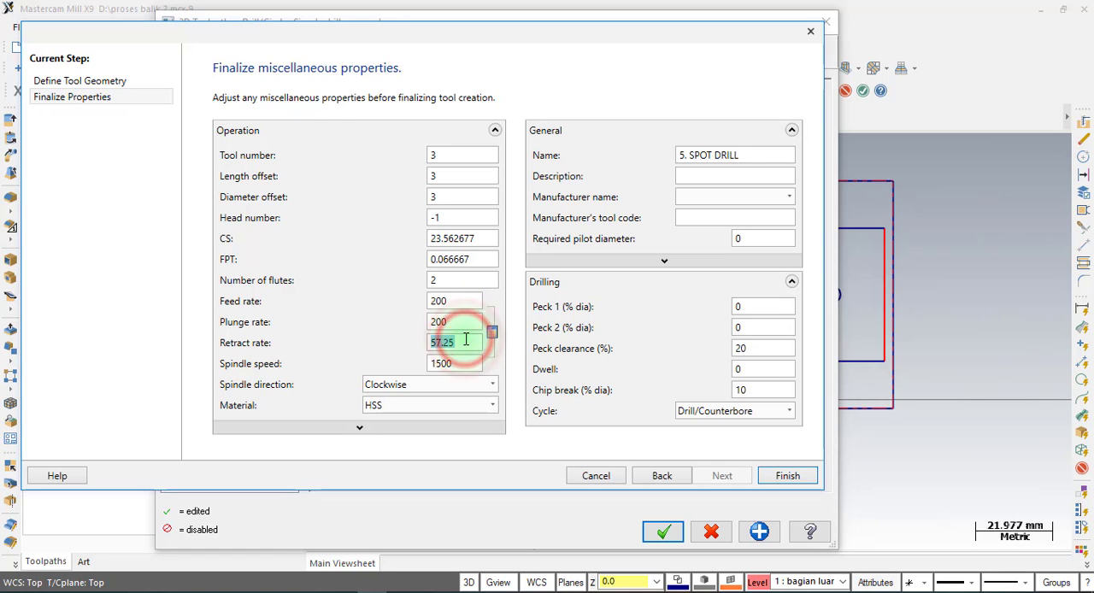
type("200")
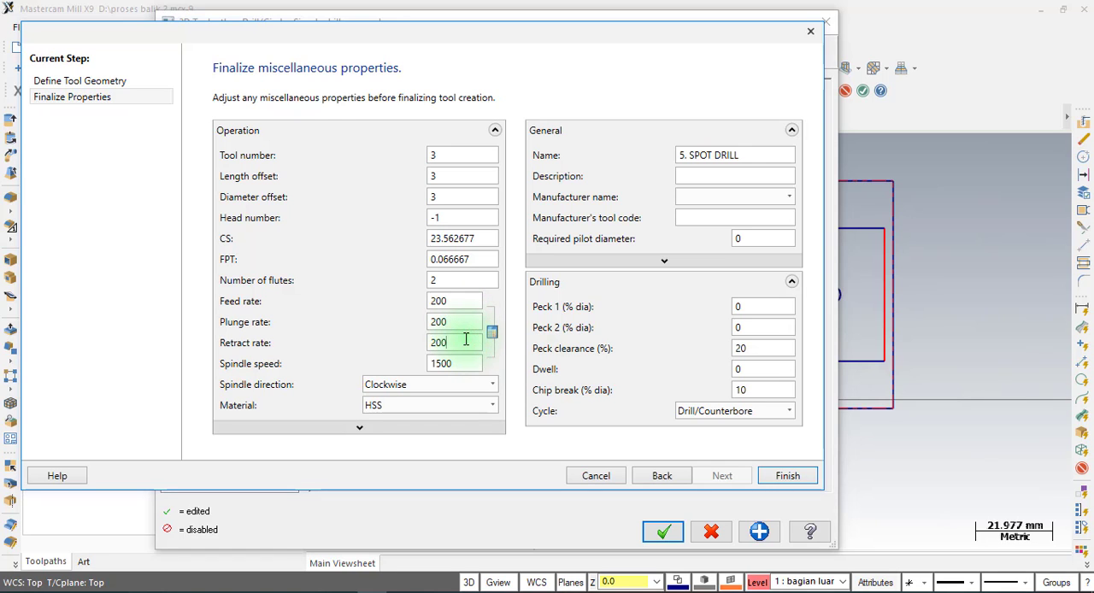
left_click(792, 474)
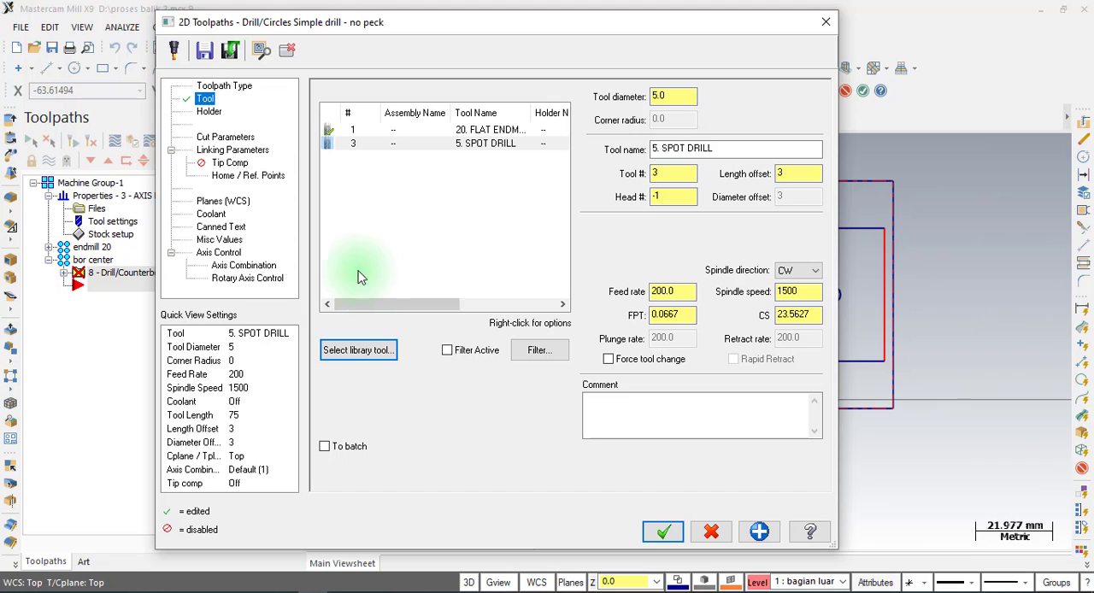
Keep the Drill/Counterbore cycle, enable clearance at 25, set retract to 2 and depth to -1, and accept the spot drilling operation.
left_click(241, 138)
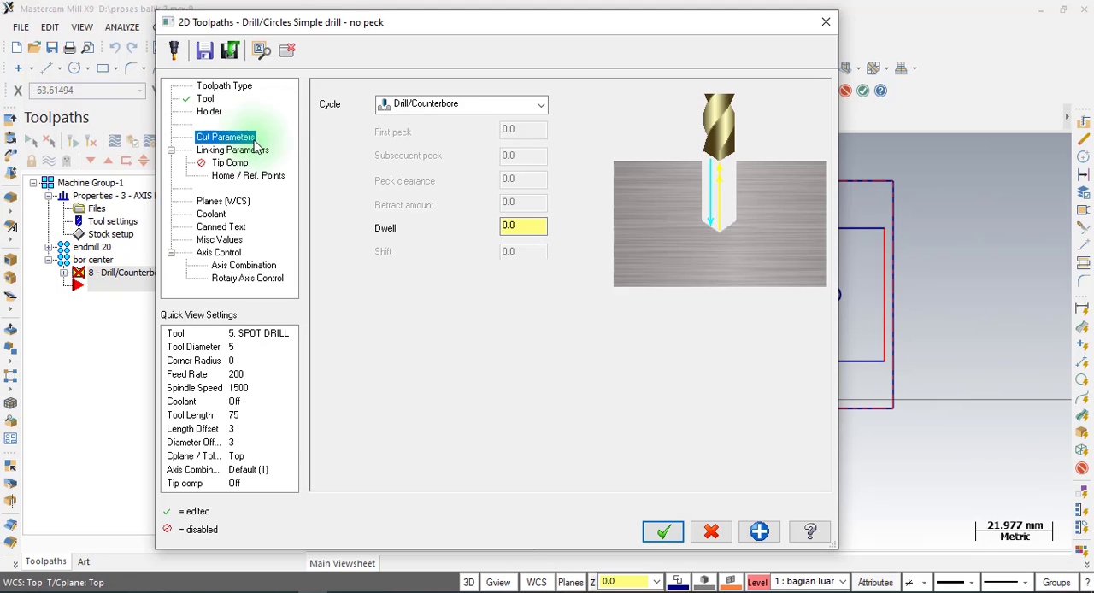
left_click(463, 106)
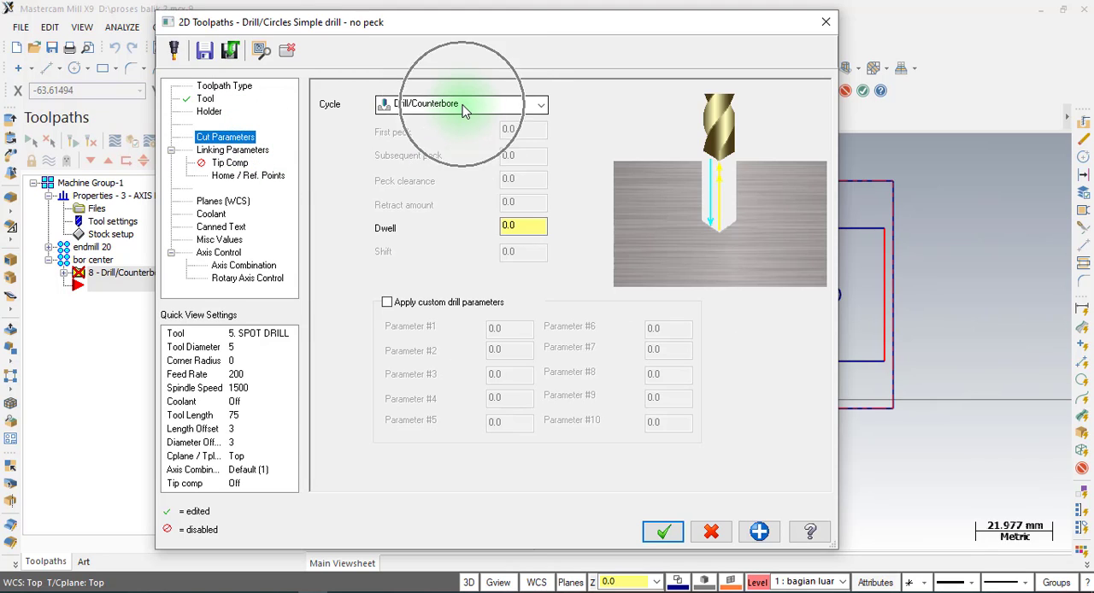
left_click(231, 150)
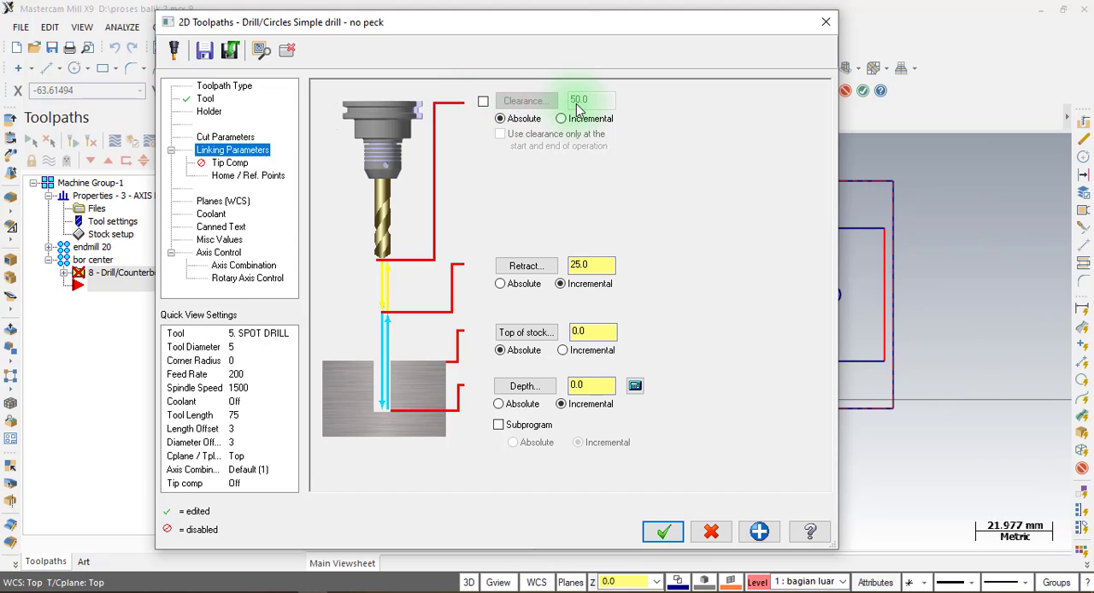
left_click(483, 101)
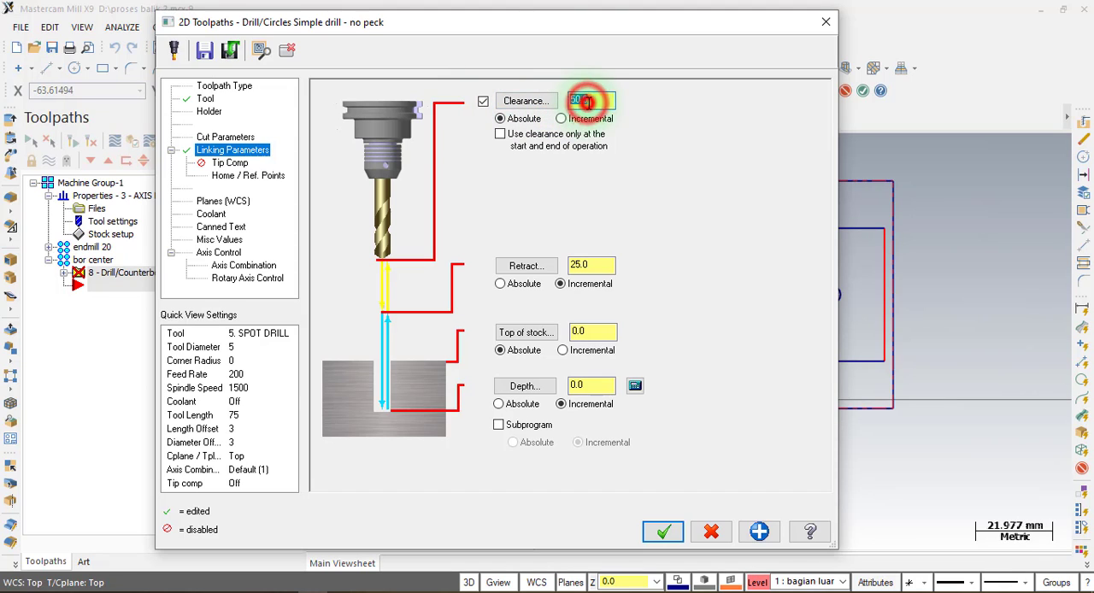
left_click_drag(611, 103, 590, 101)
type("25")
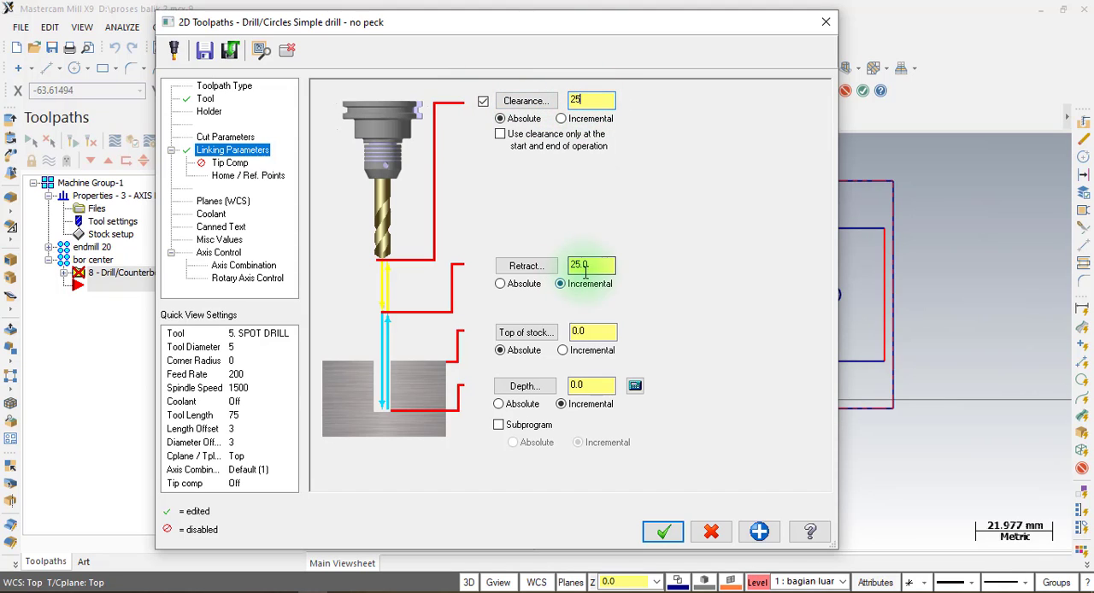
double_click(594, 264)
type("2")
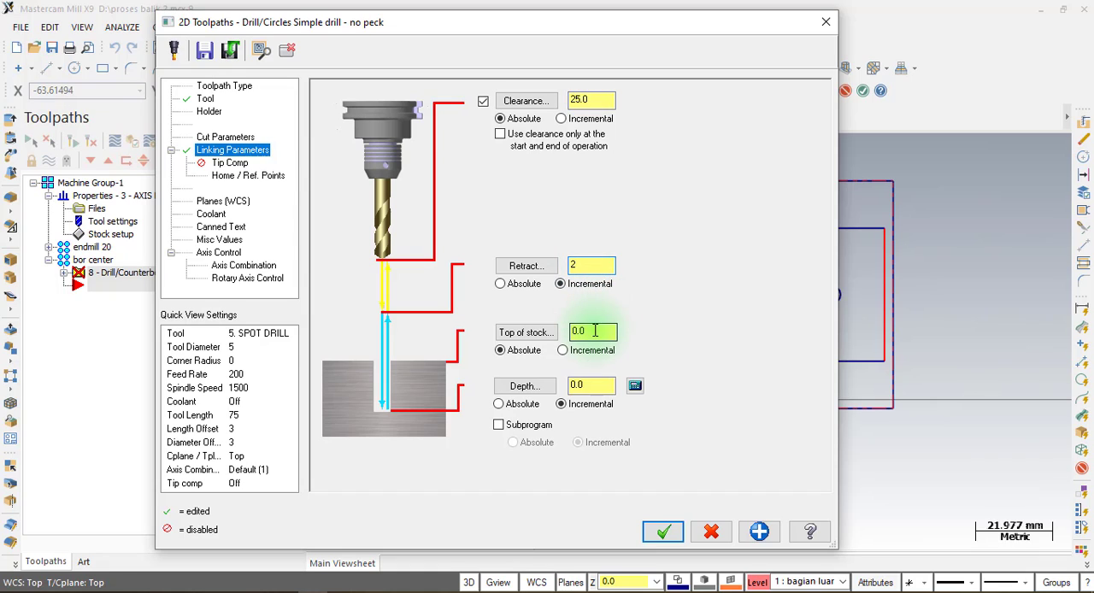
double_click(597, 385)
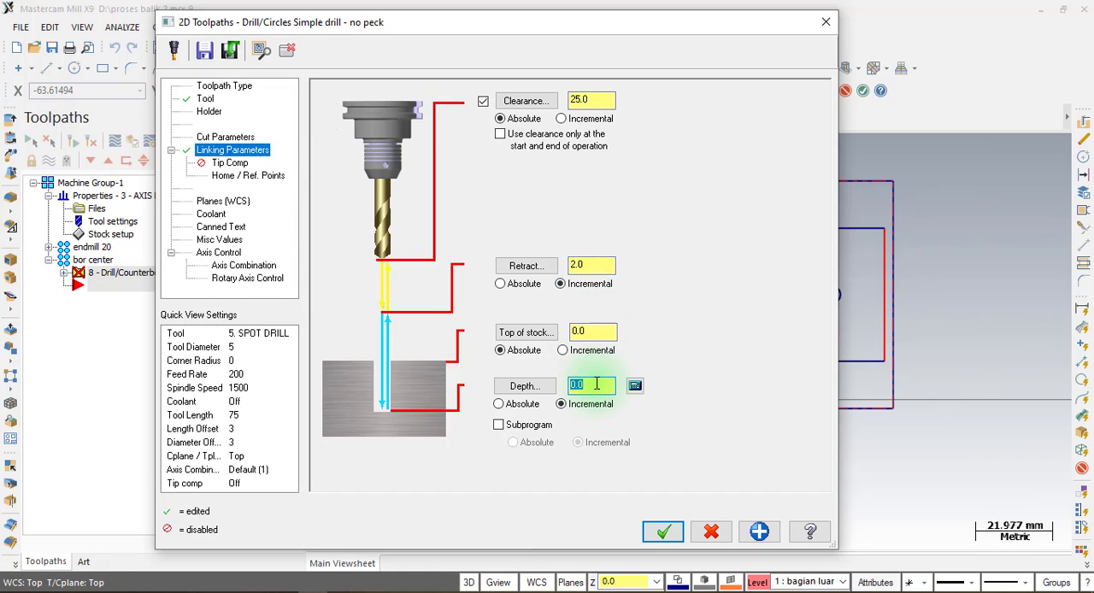
left_click(668, 532)
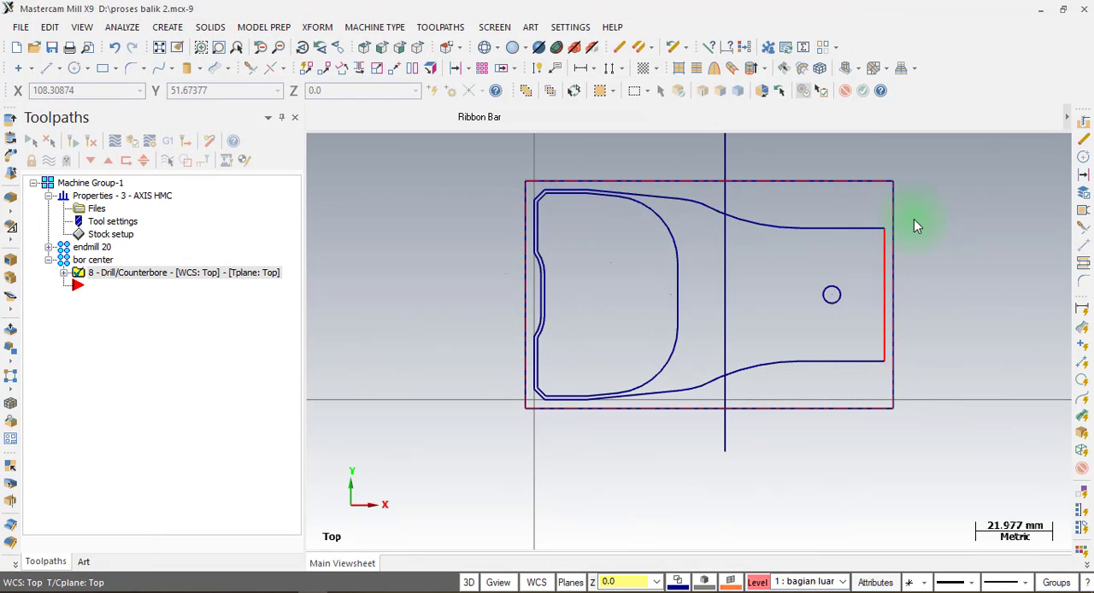
Add a new toolpath group named bor 5 to the machine group.
right_click(93, 187)
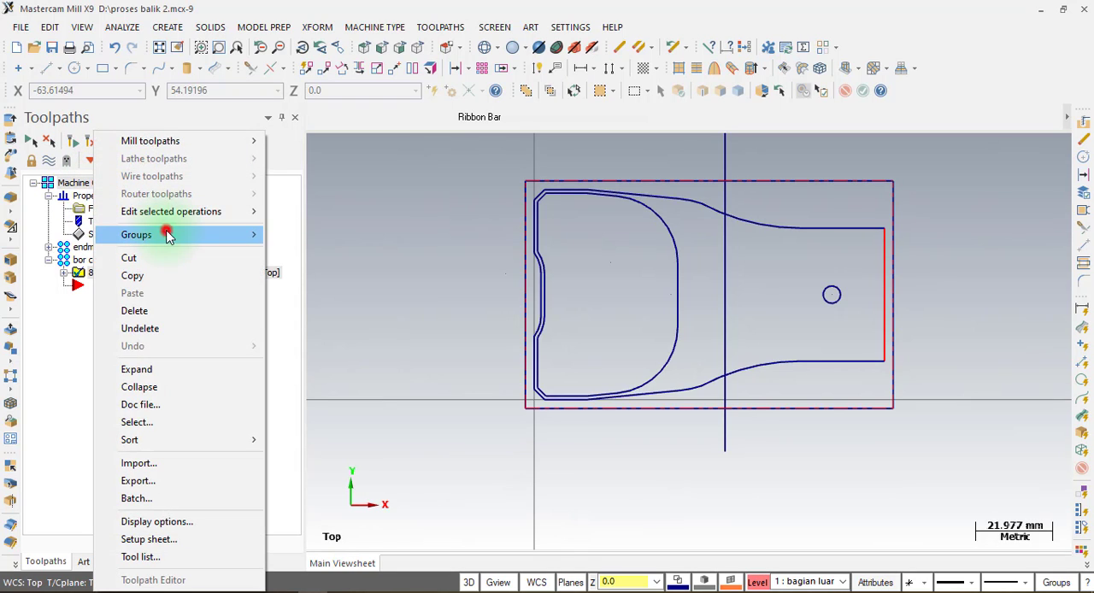
mouse_move(165, 234)
left_click(335, 253)
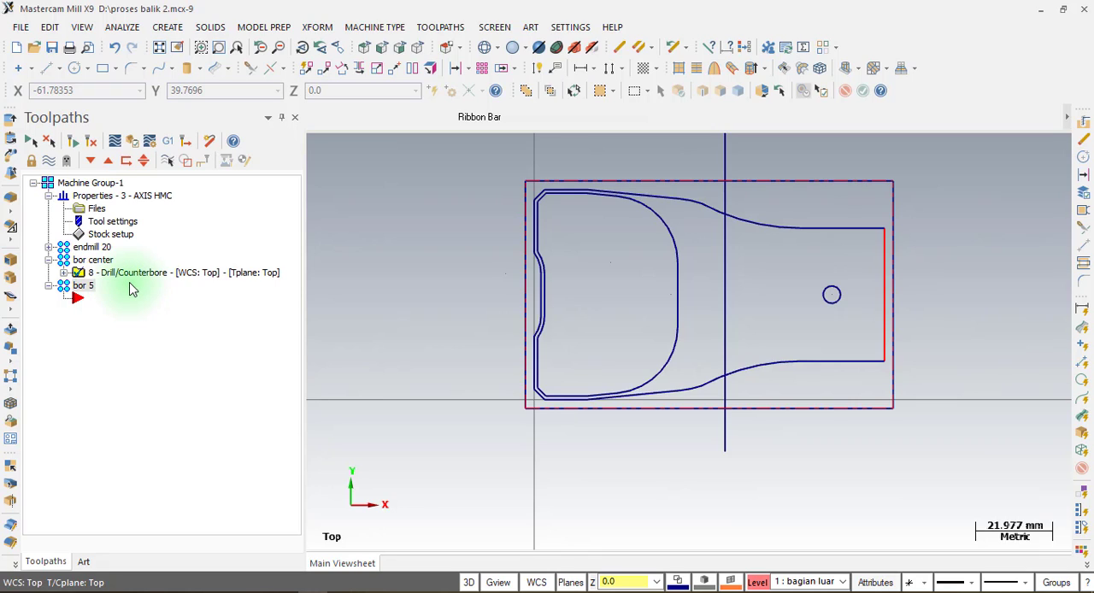
left_click(83, 285)
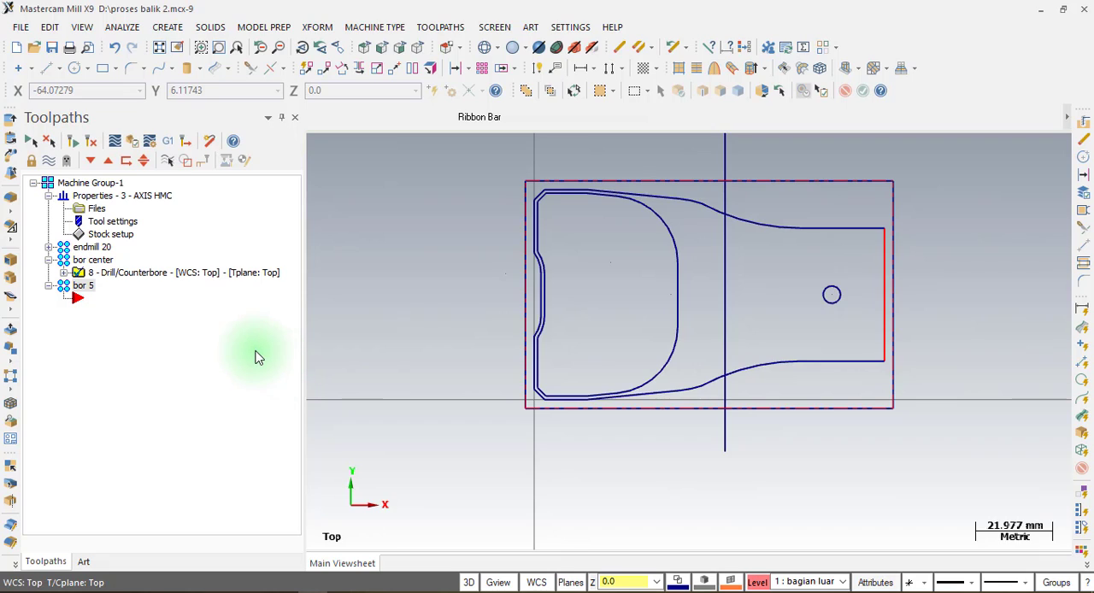
Copy the spot drilling operation from the bor center group into the bor 5 group.
right_click(97, 298)
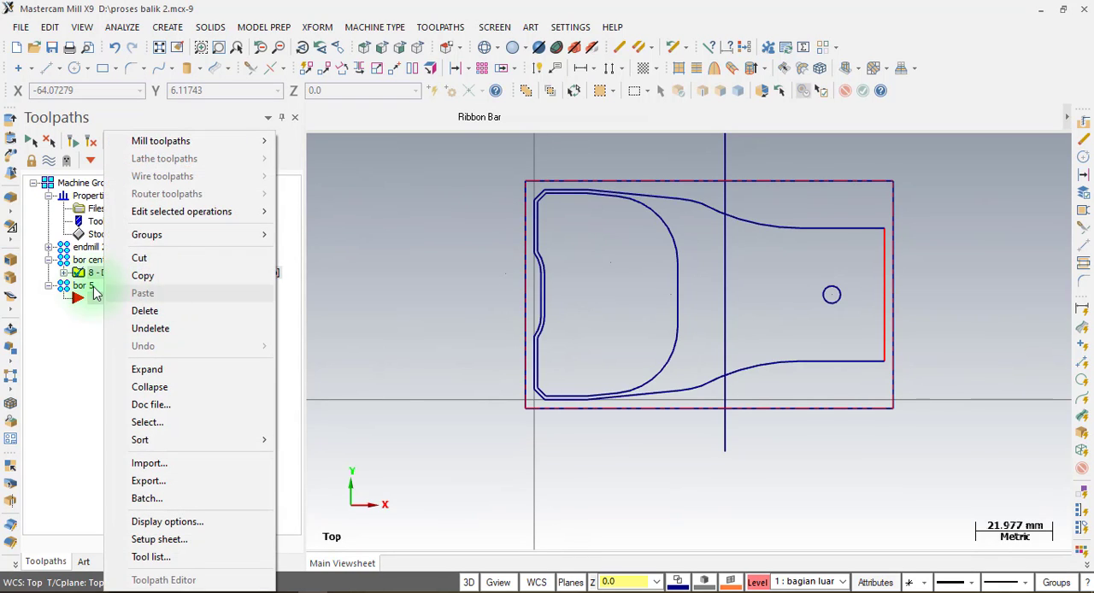
left_click(91, 272)
right_click(92, 272)
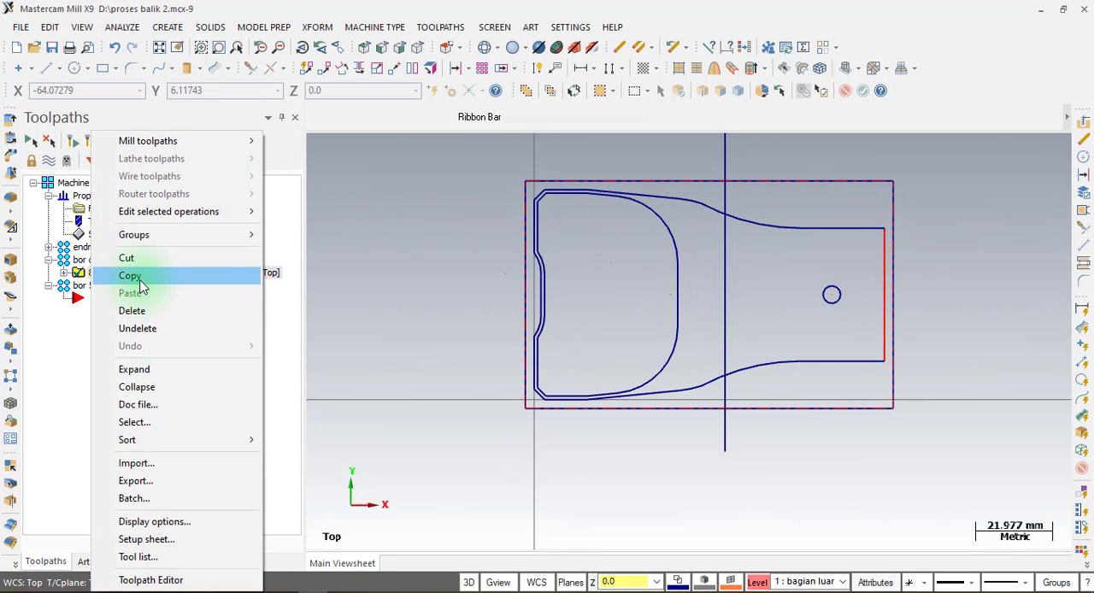
left_click(141, 283)
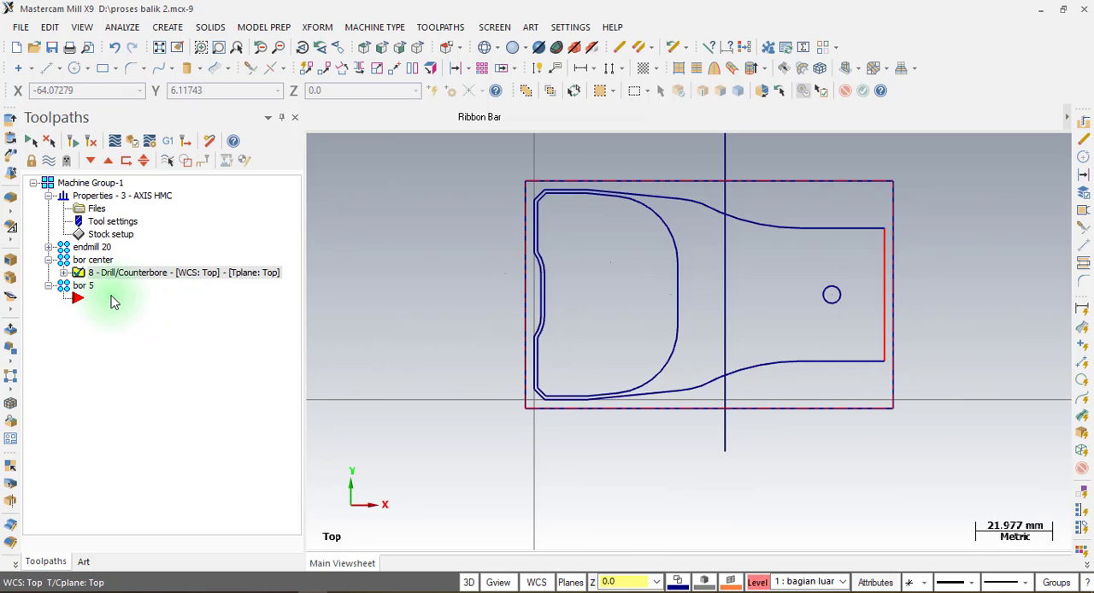
right_click(107, 299)
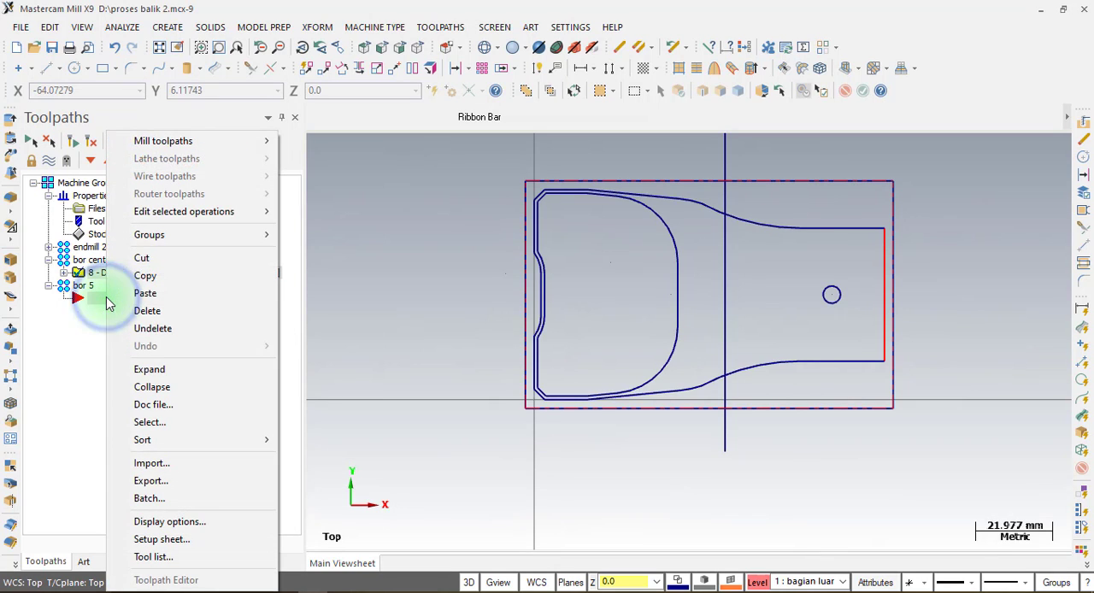
left_click(158, 299)
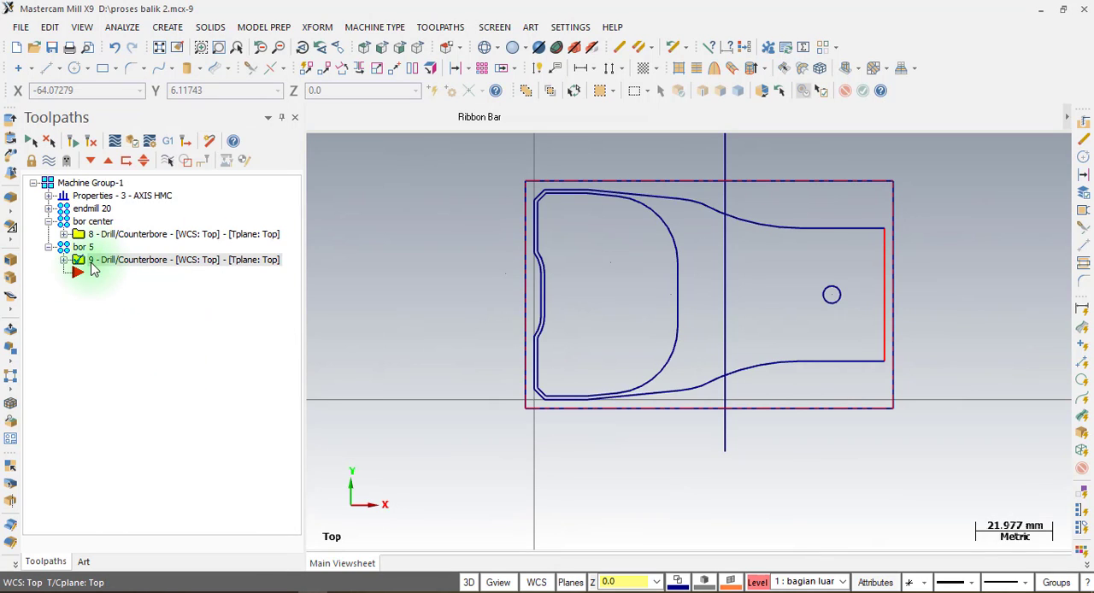
Open the tool settings of the copied bor 5 operation and filter the tool library to the Drill type.
left_click(63, 259)
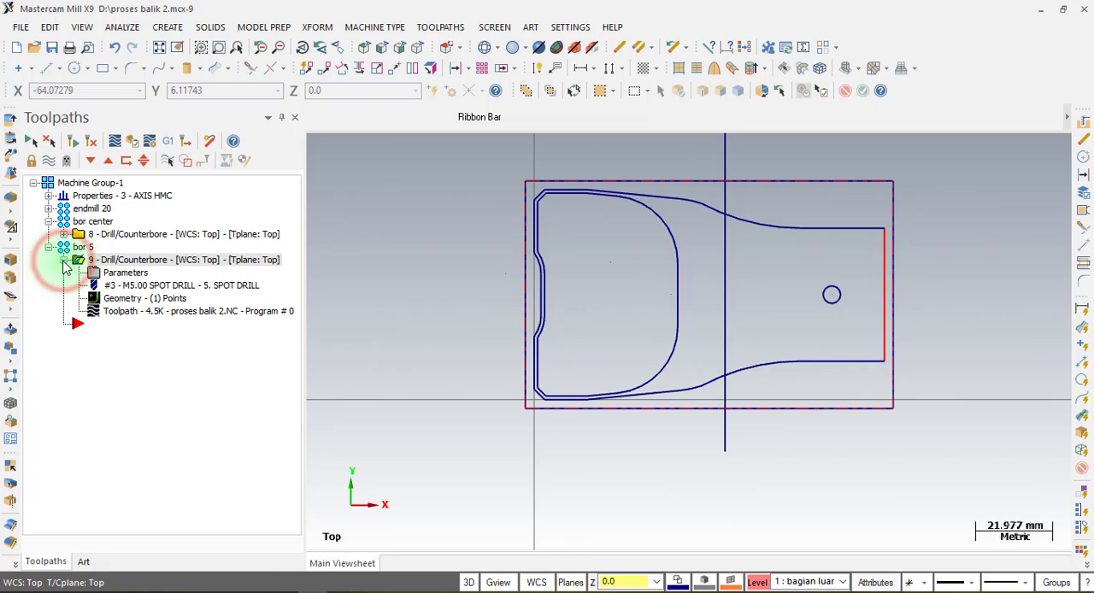
left_click(126, 272)
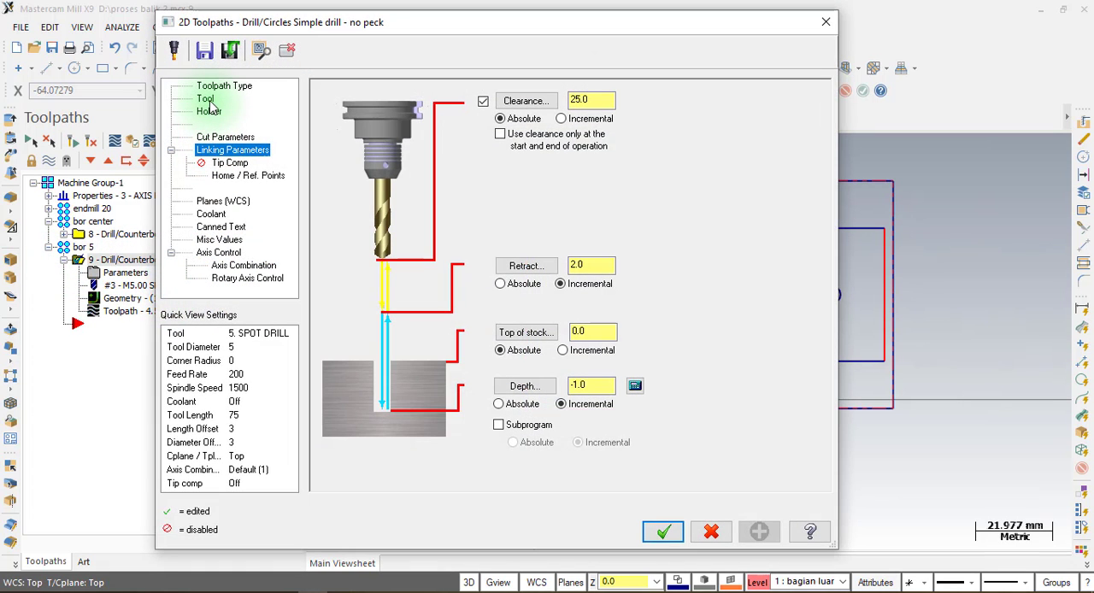
left_click(206, 99)
left_click(362, 352)
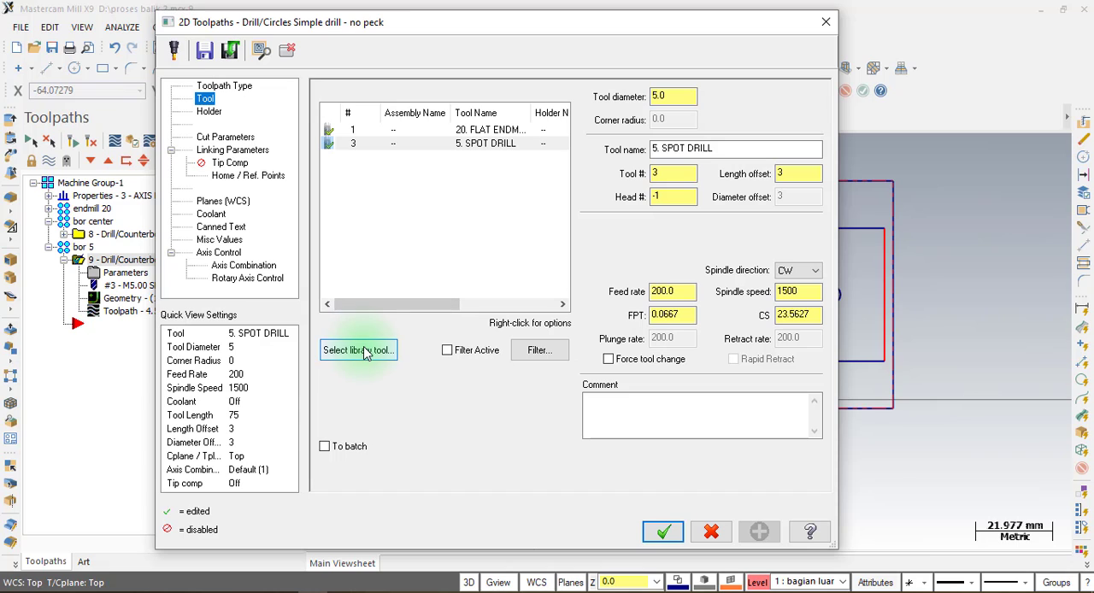
left_click(366, 353)
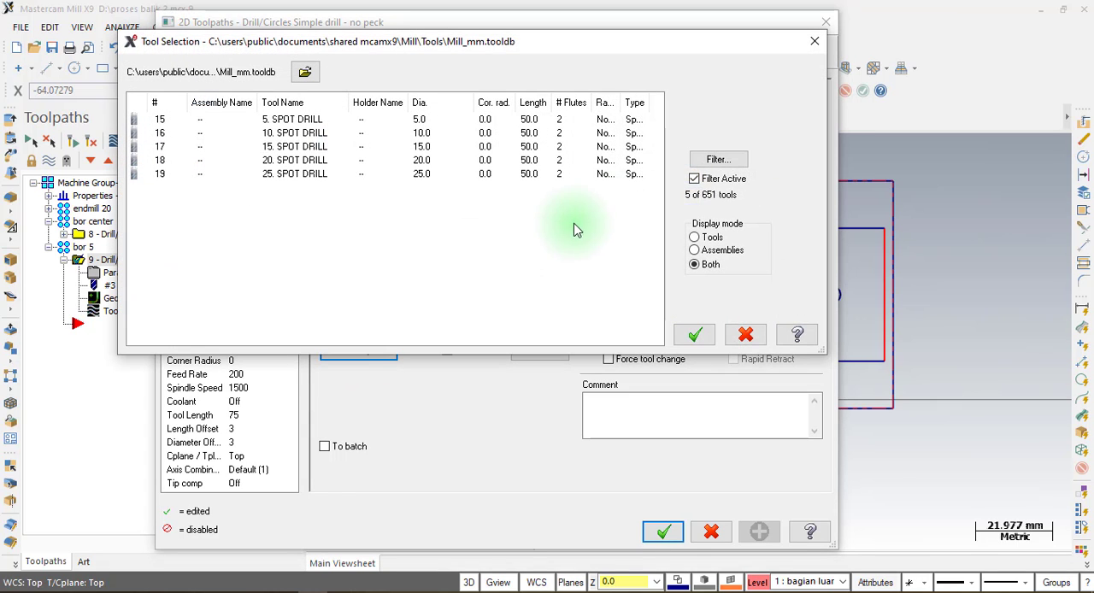
left_click(719, 160)
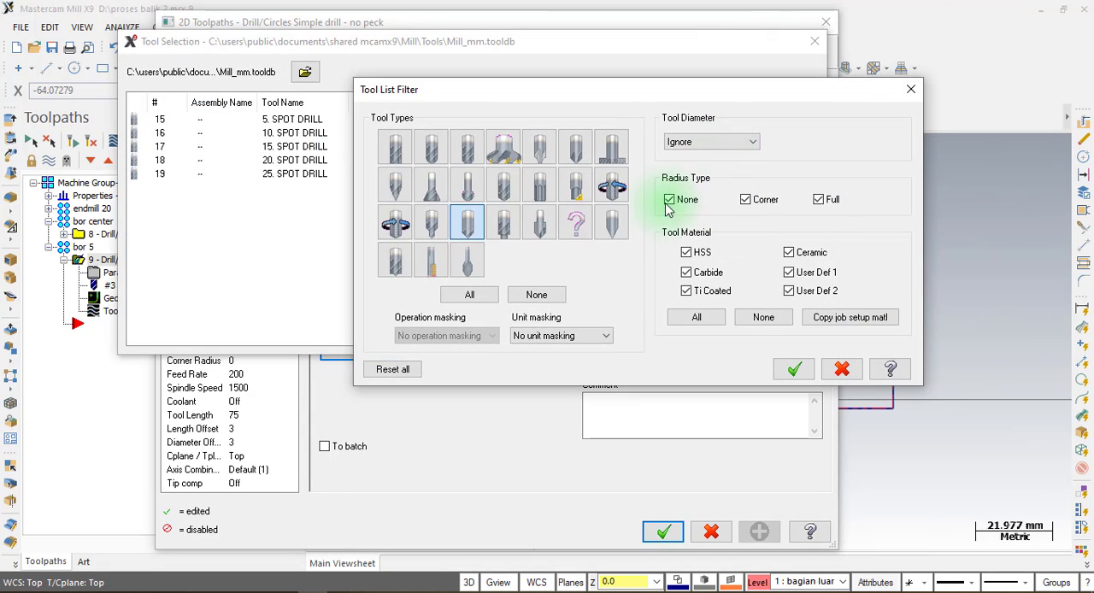
left_click(471, 226)
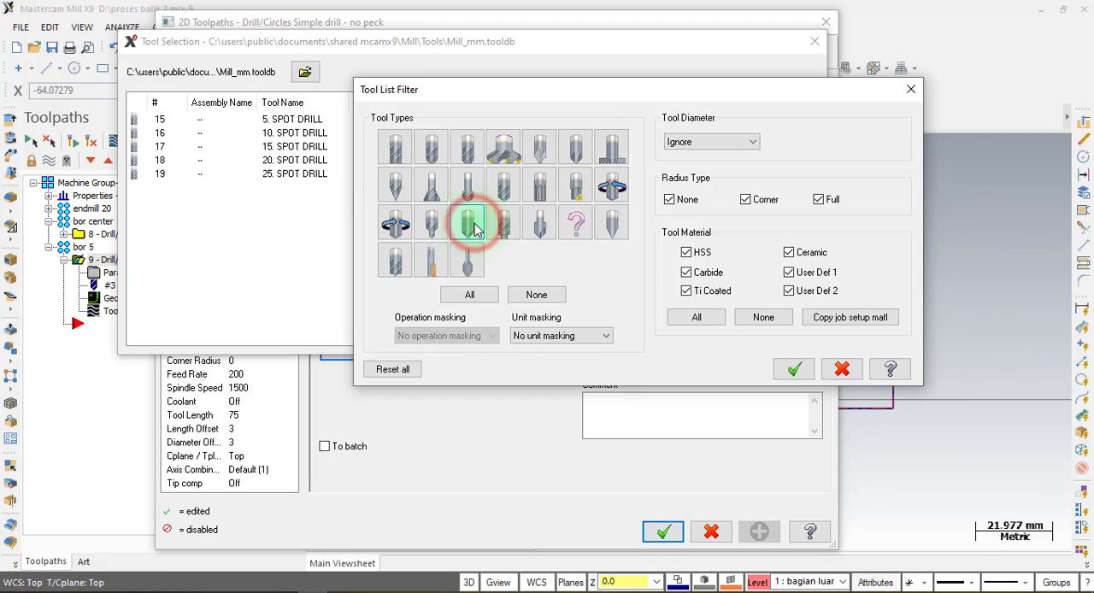
left_click(513, 188)
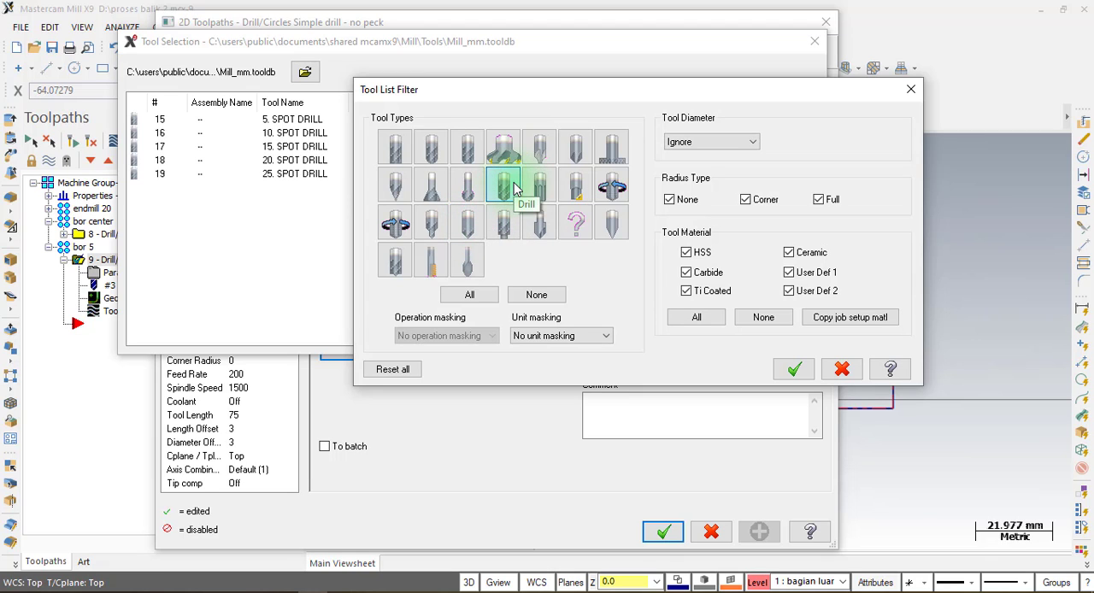
left_click(802, 369)
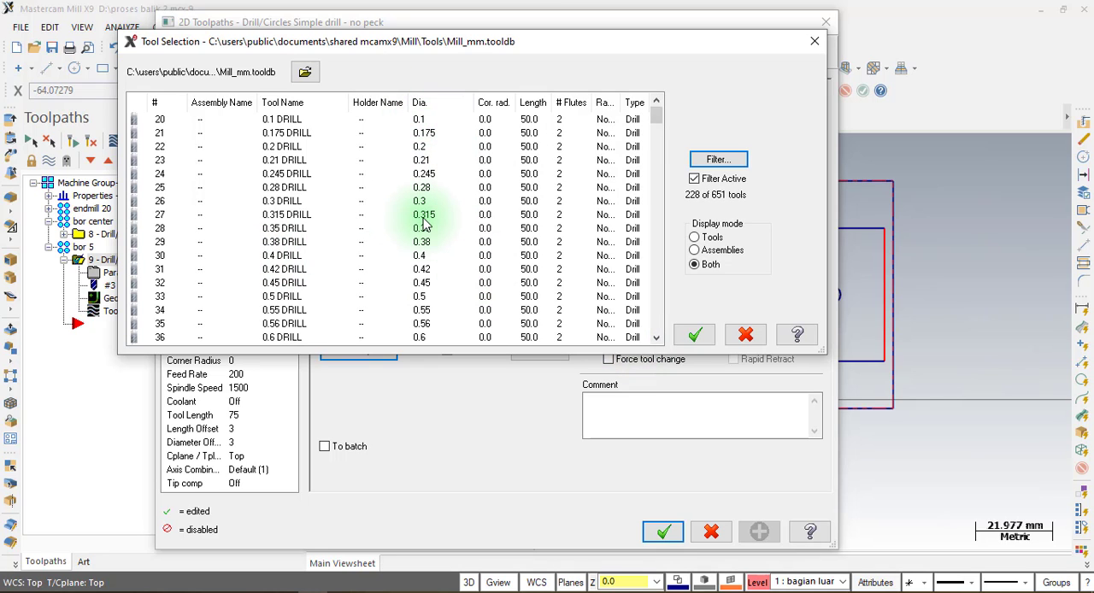
Choose the 5 mm drill, 5. DRILL, from the filtered library as the operation's tool.
scroll(425, 224, "down", 10)
scroll(425, 224, "down", 14)
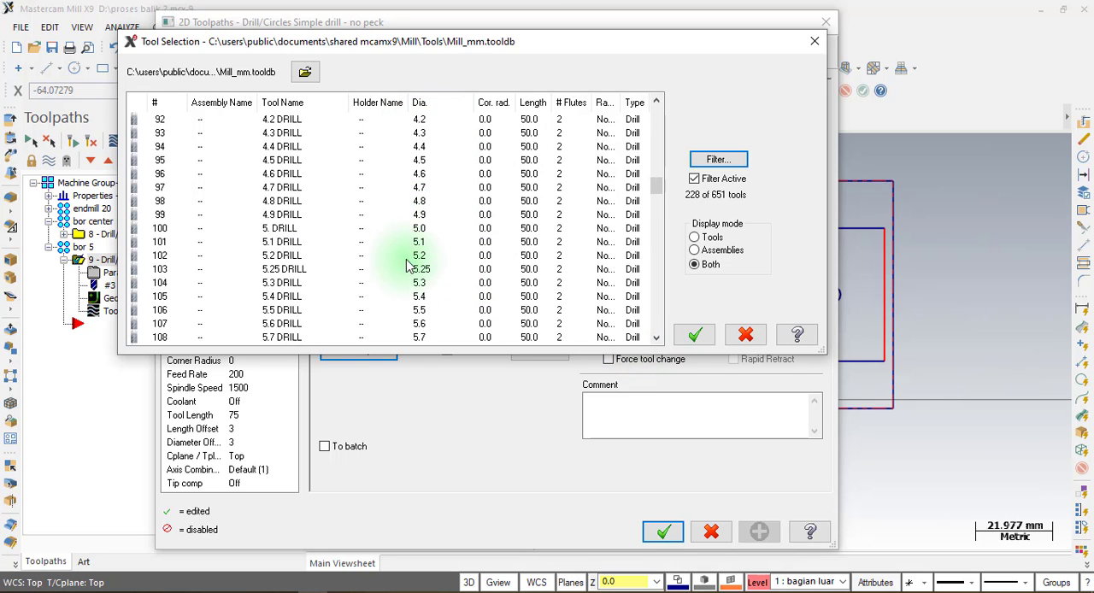
left_click(430, 232)
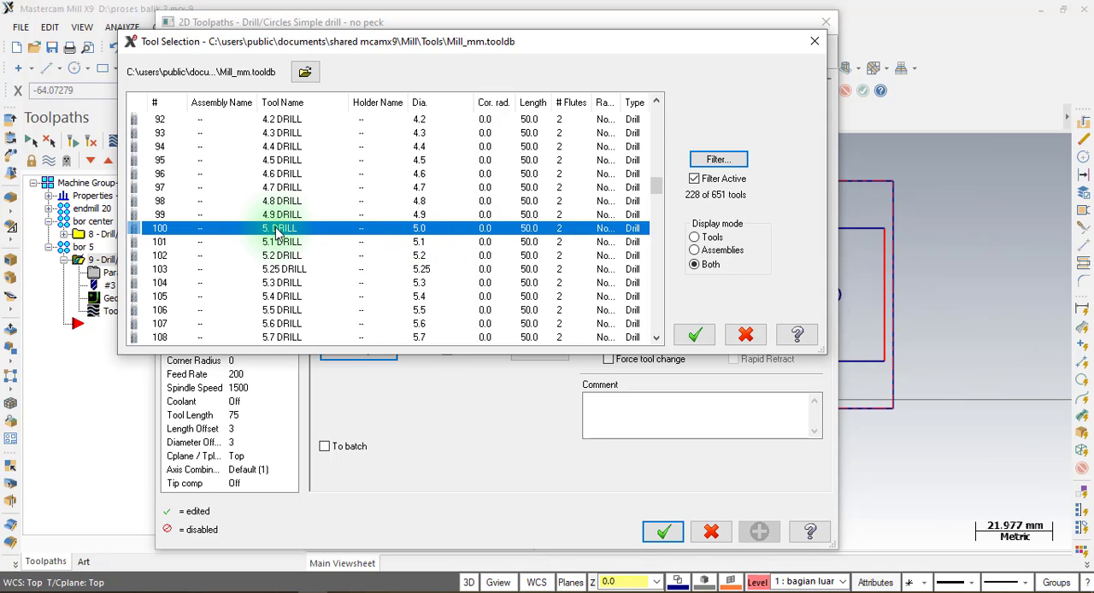
left_click(694, 334)
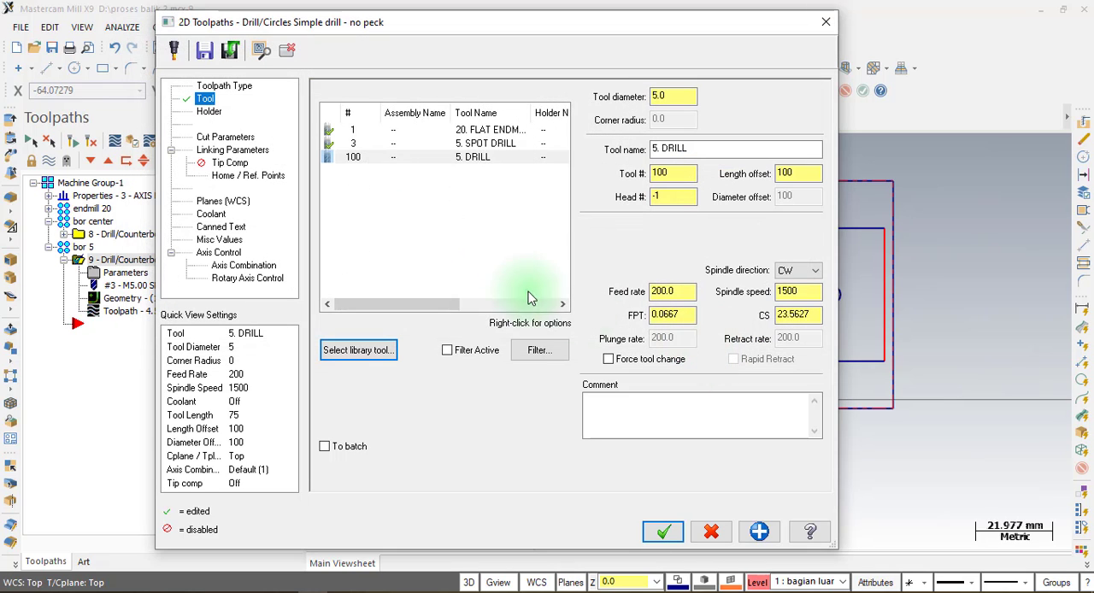
Set the 5 mm drill's tool number to 4, spindle speed to 1500, and feed, plunge and retract rates to 200.
double_click(385, 249)
left_click(94, 97)
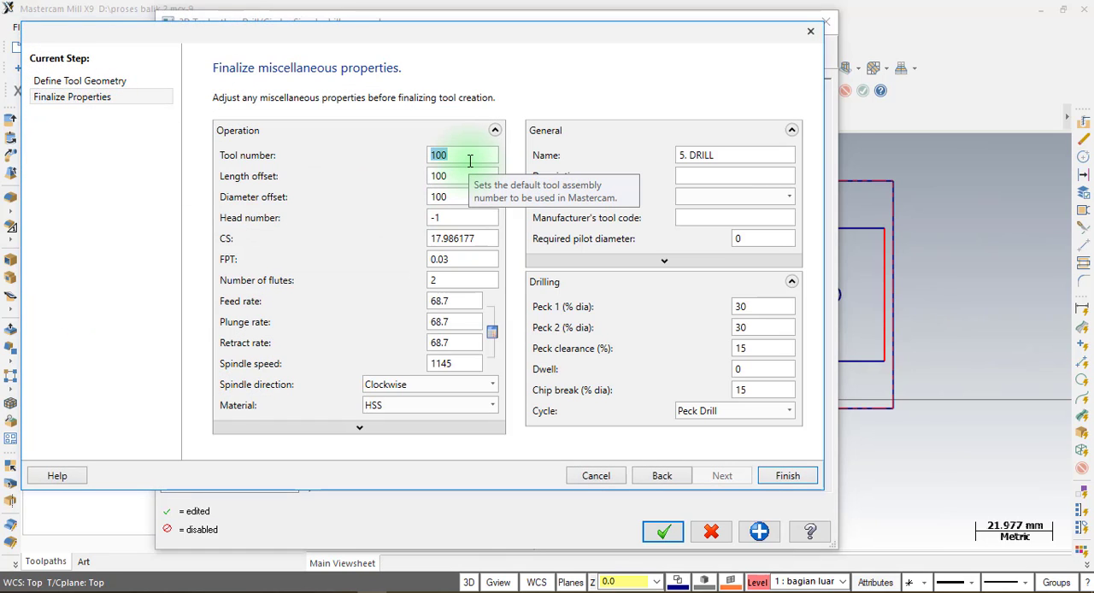
type("4")
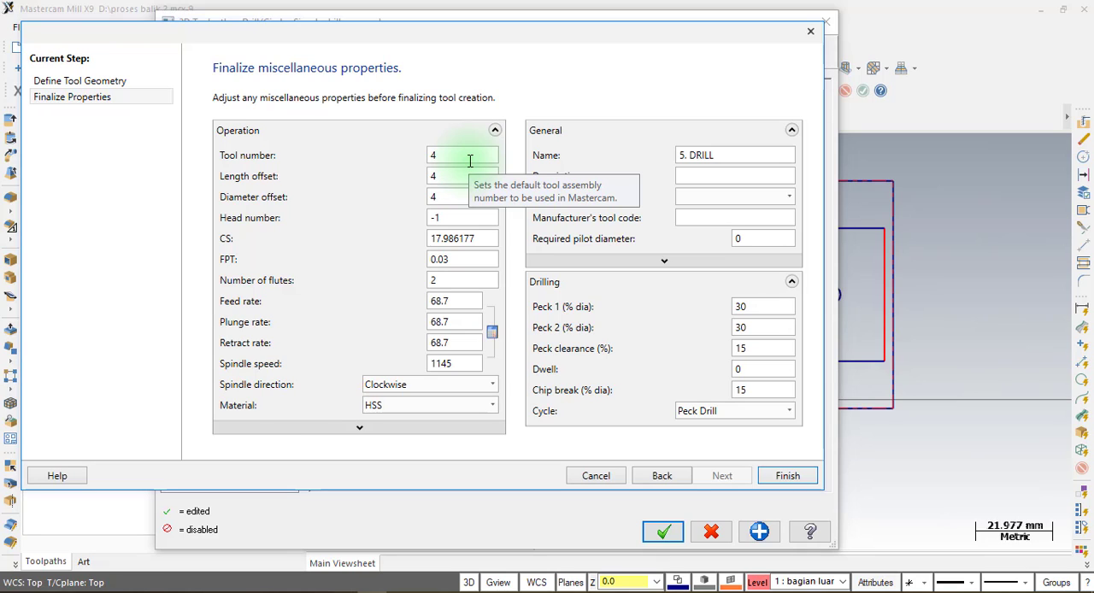
double_click(471, 363)
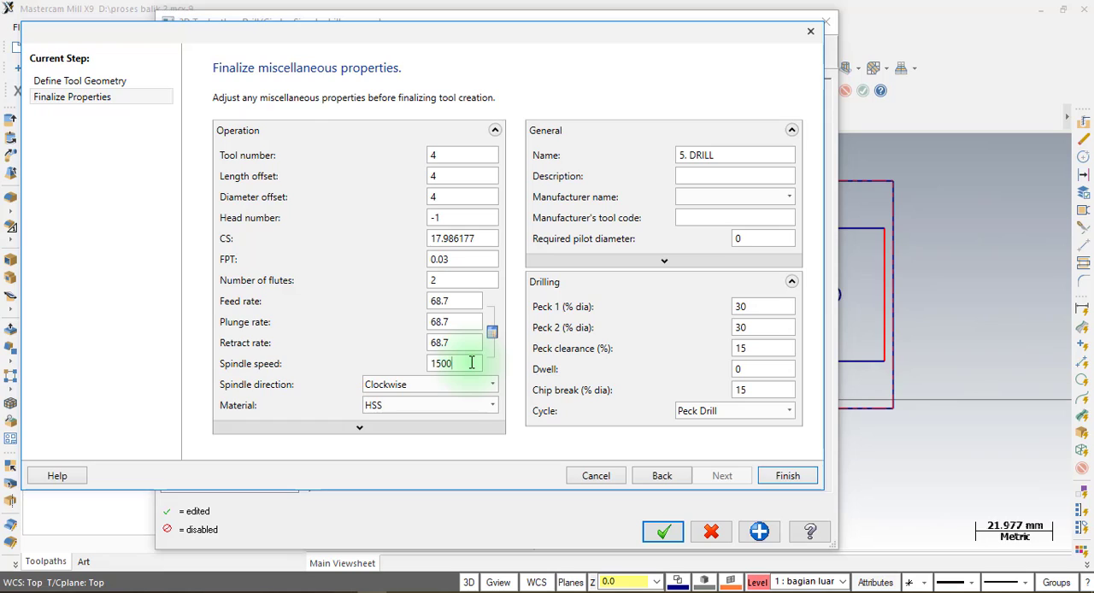
double_click(467, 303)
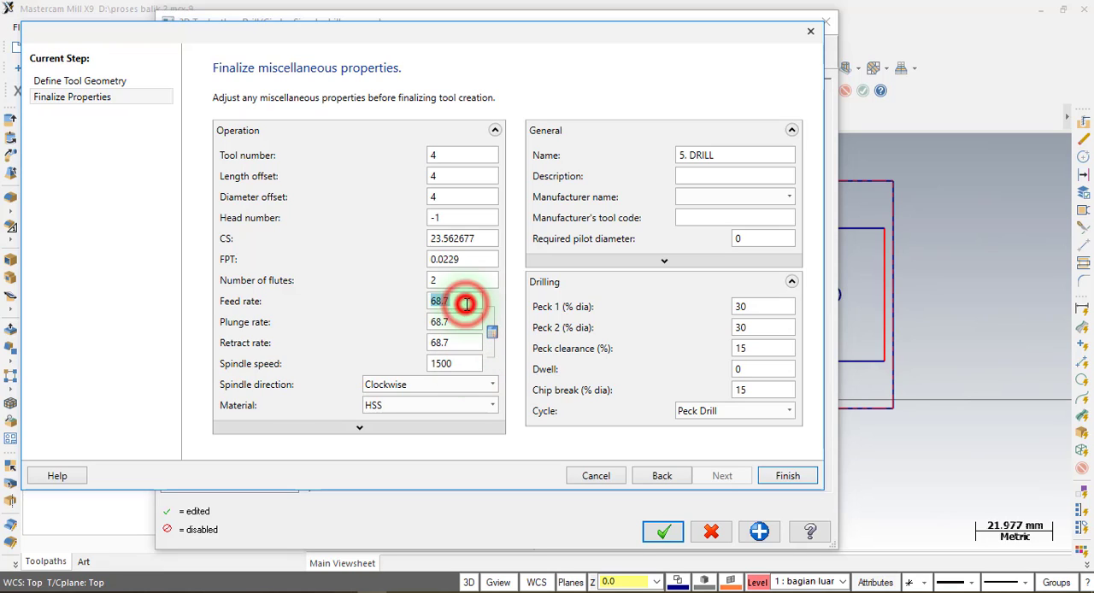
type("200")
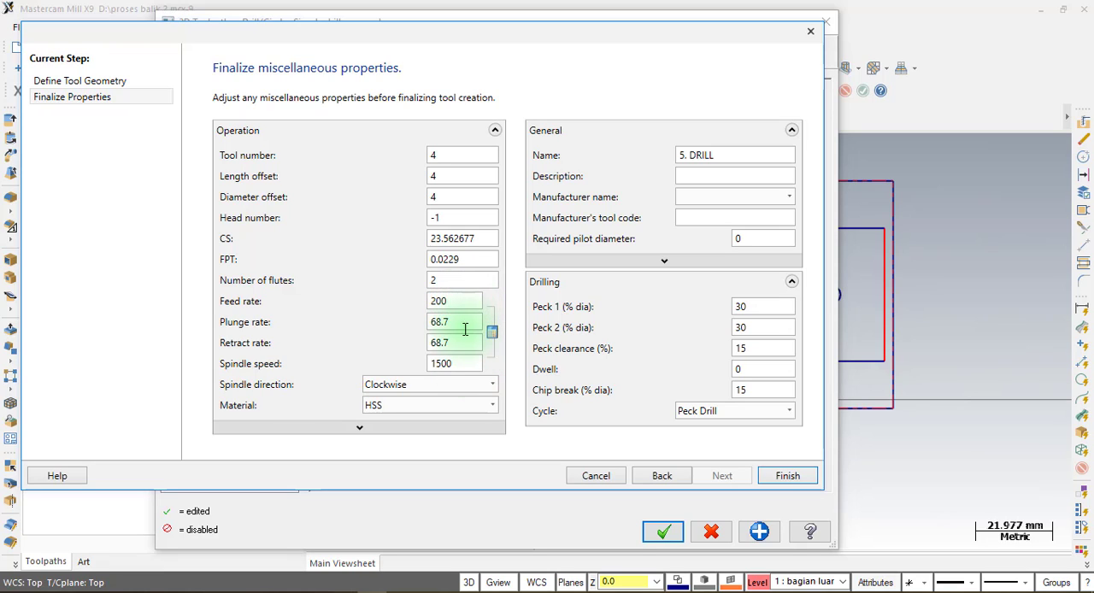
double_click(465, 330)
type("200")
double_click(461, 342)
type("2")
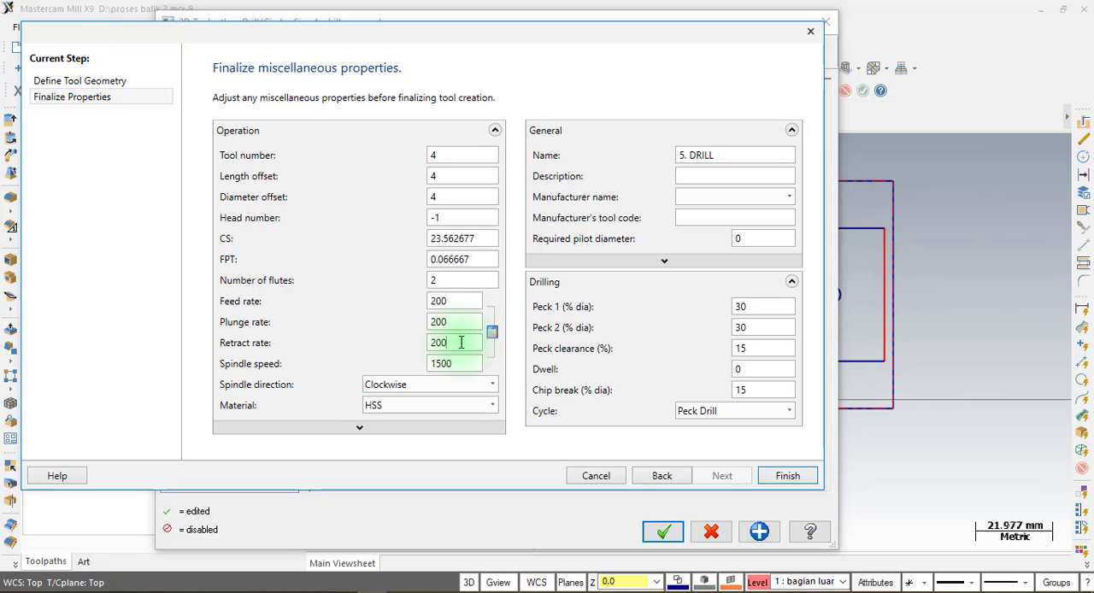
left_click(808, 477)
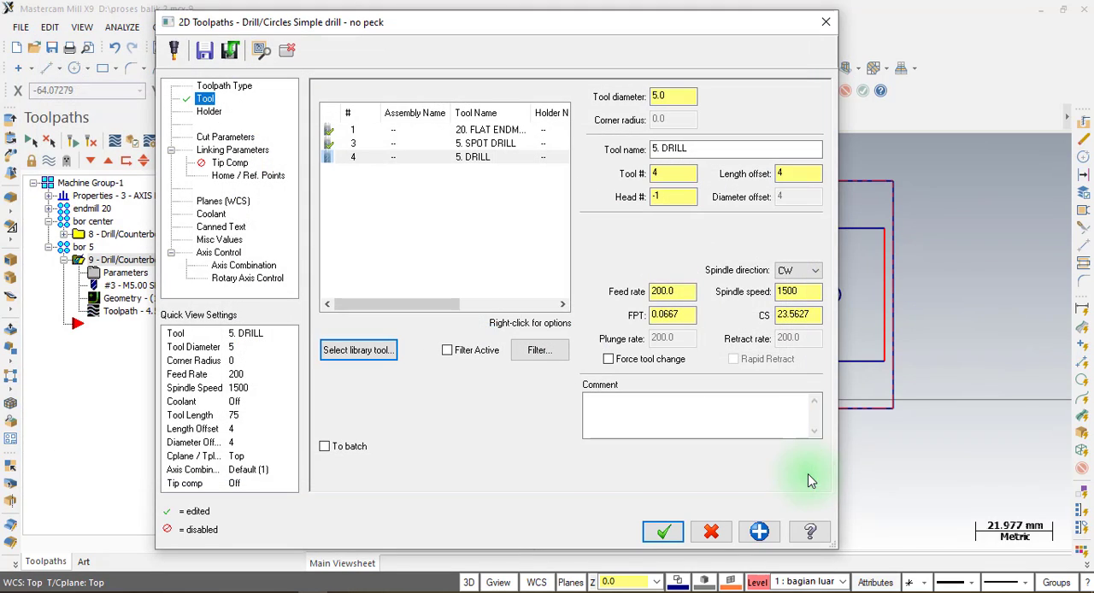
Change the bor 5 operation's cycle to Peck Drill and edit its peck amount.
left_click(218, 138)
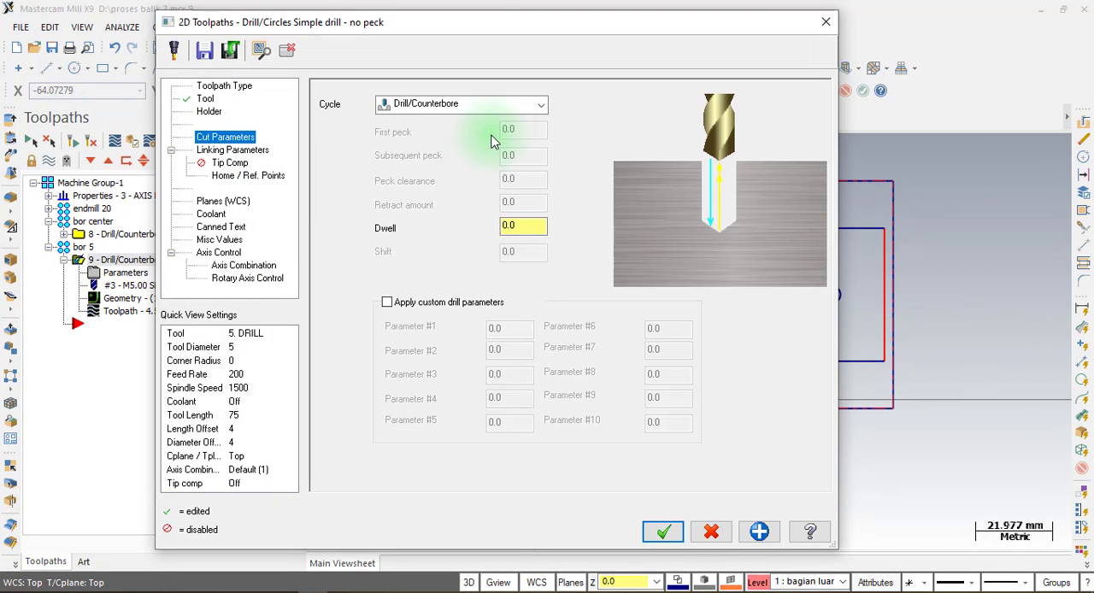
left_click(505, 105)
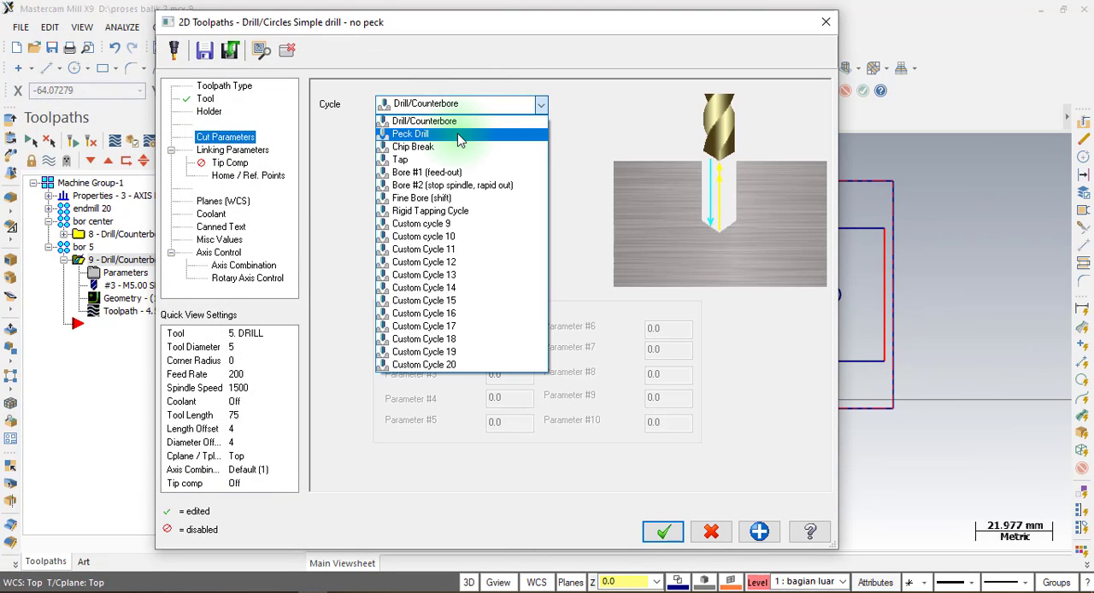
left_click(459, 135)
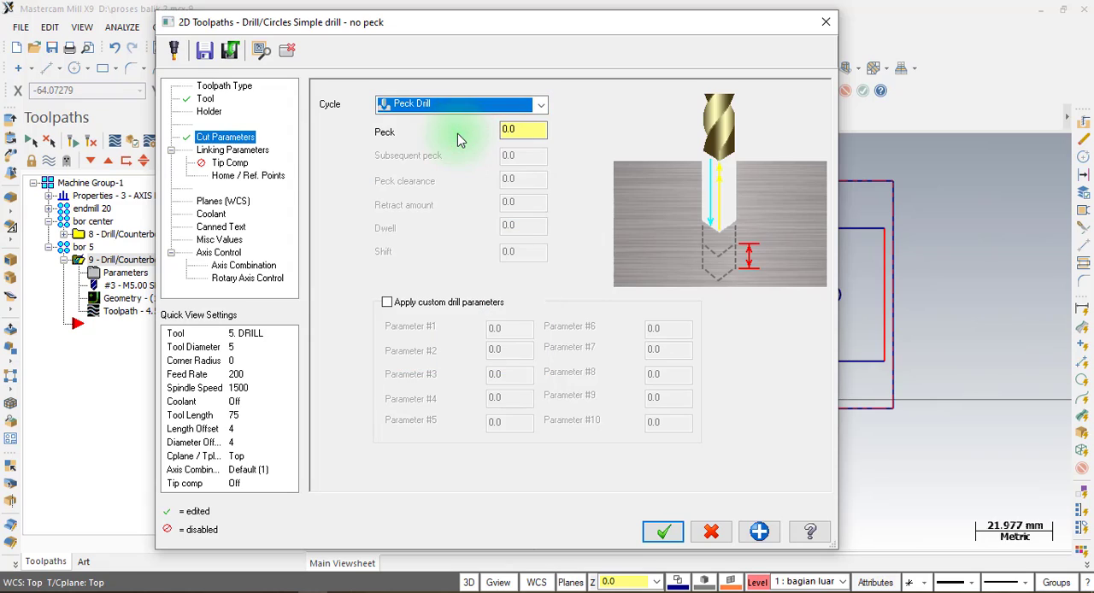
double_click(523, 130)
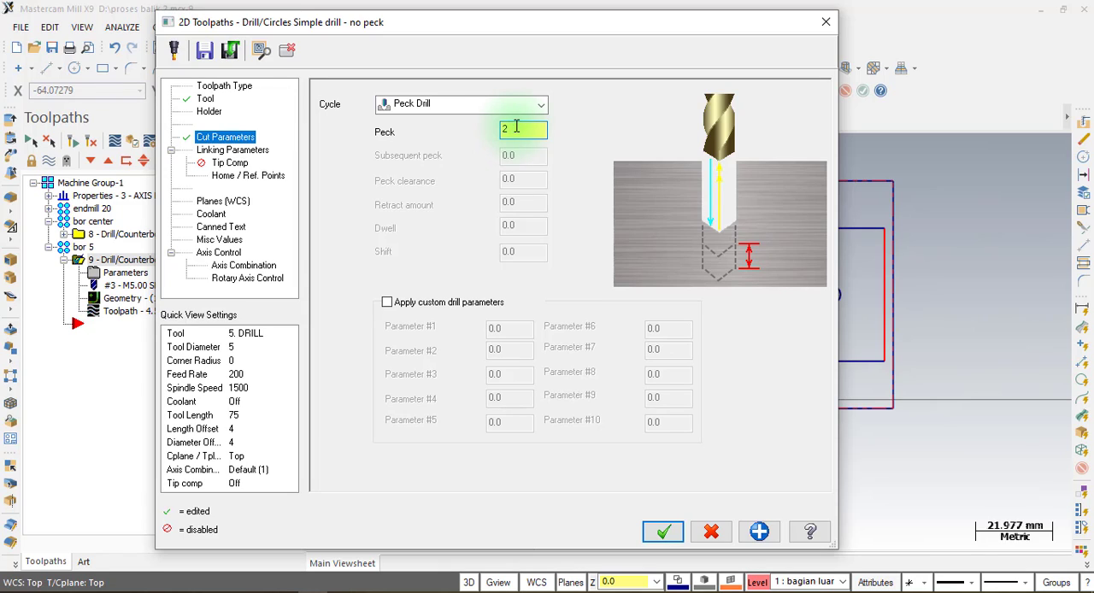
Set the drilling depth to -10, accept the peck drill operation and regenerate its toolpath.
left_click(256, 149)
double_click(601, 385)
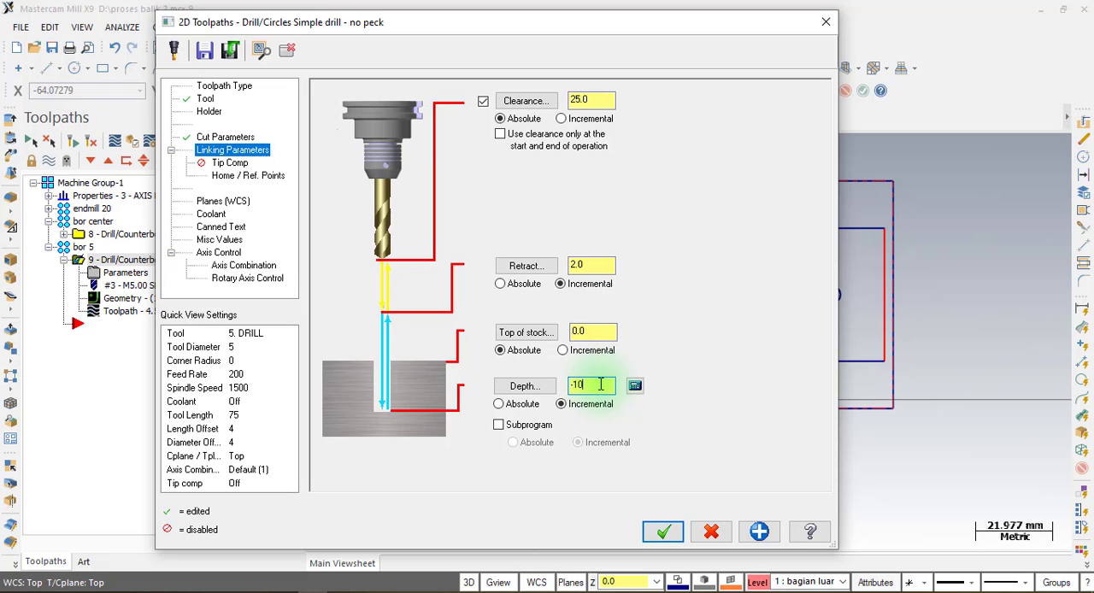
left_click(665, 530)
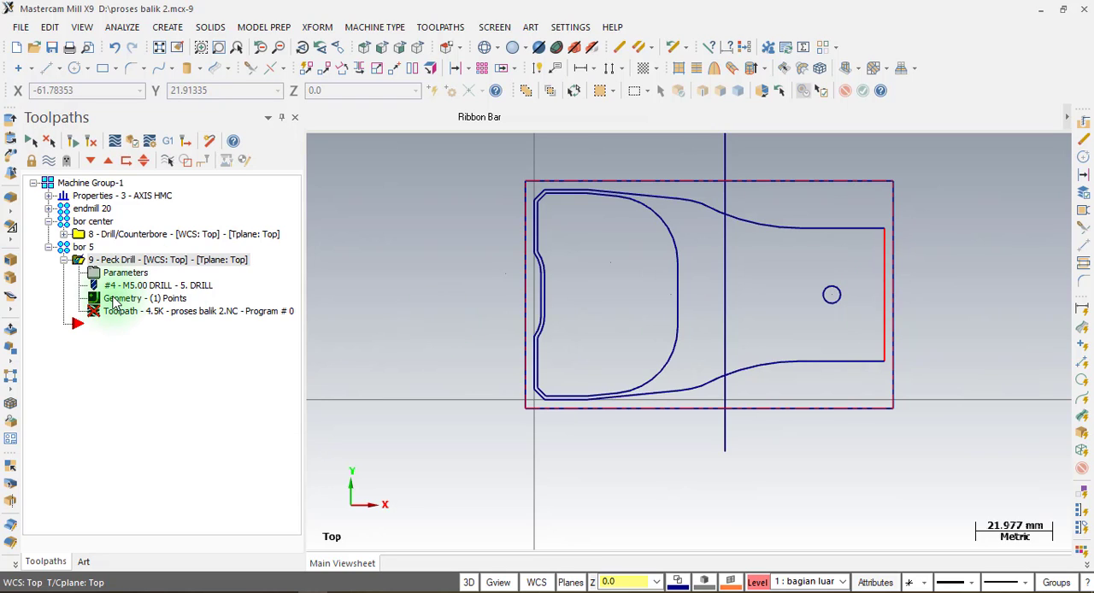
left_click(76, 140)
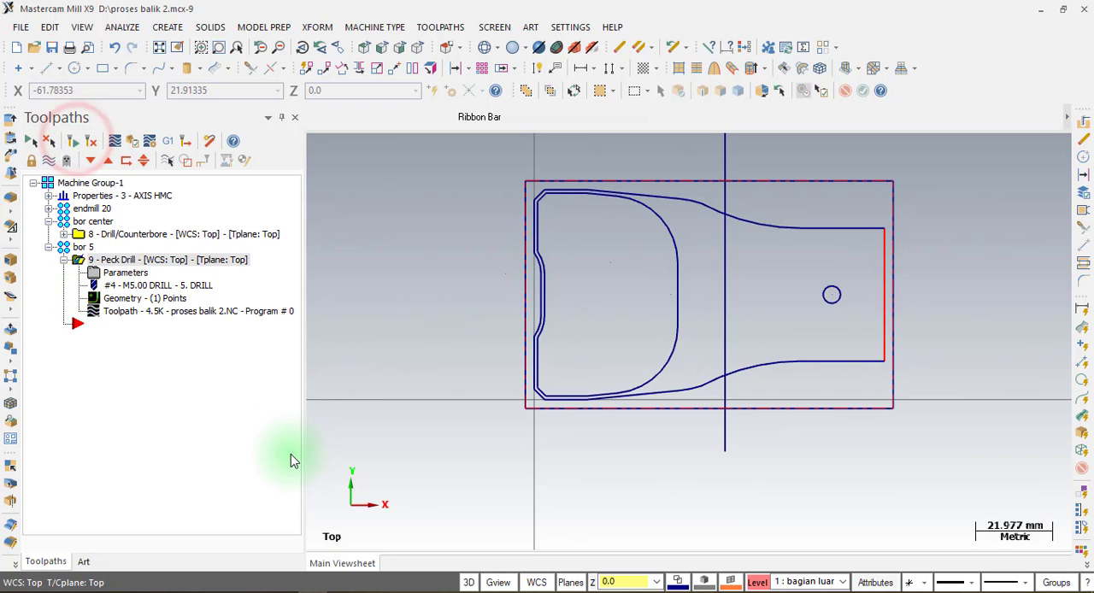
Select all operations in Machine Group-1 and run their verify simulation through to the end.
left_click(75, 183)
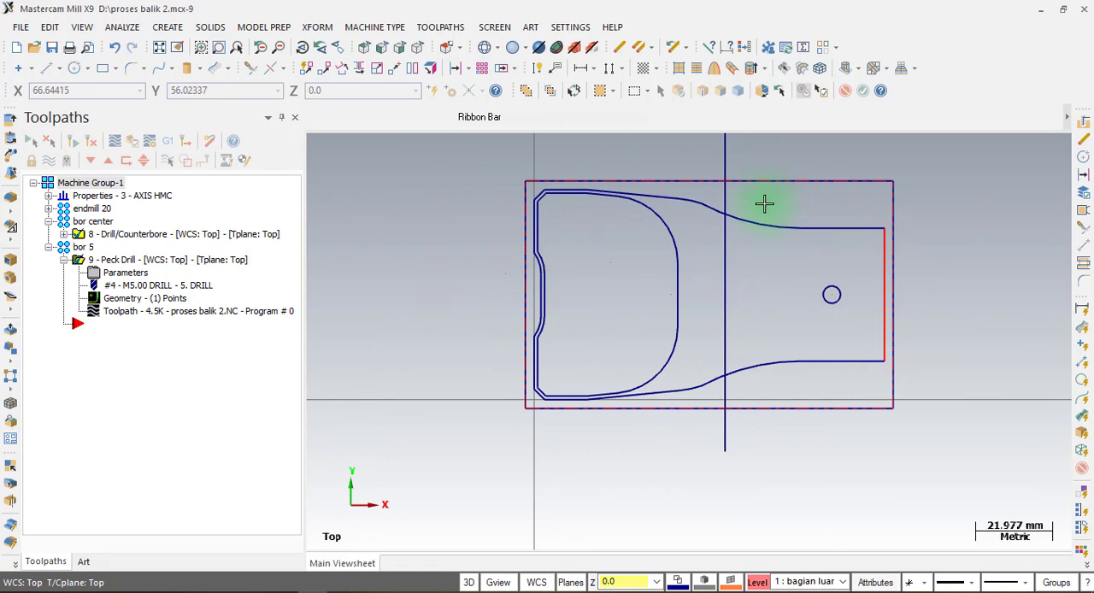
left_click(133, 142)
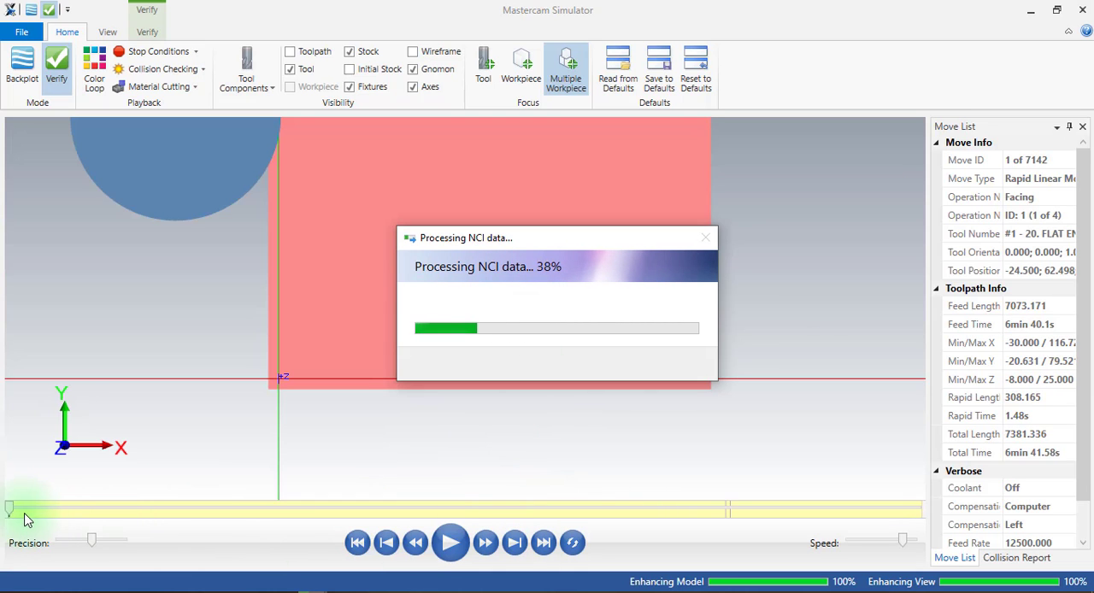
left_click_drag(8, 508, 899, 511)
middle_click_drag(561, 336, 557, 275)
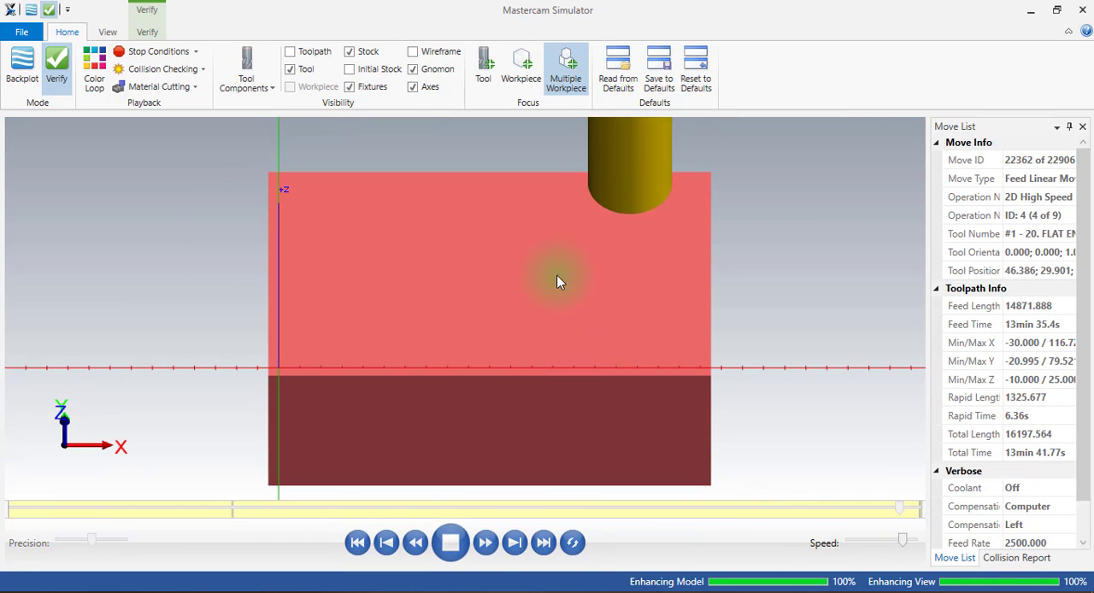
scroll(553, 229, "down", 2)
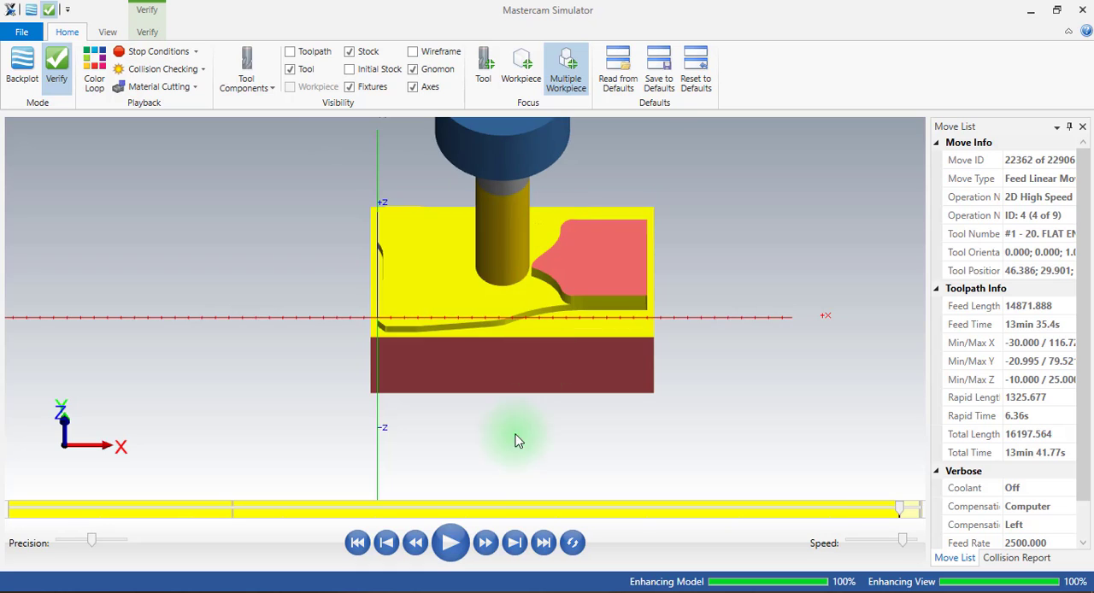
left_click(450, 542)
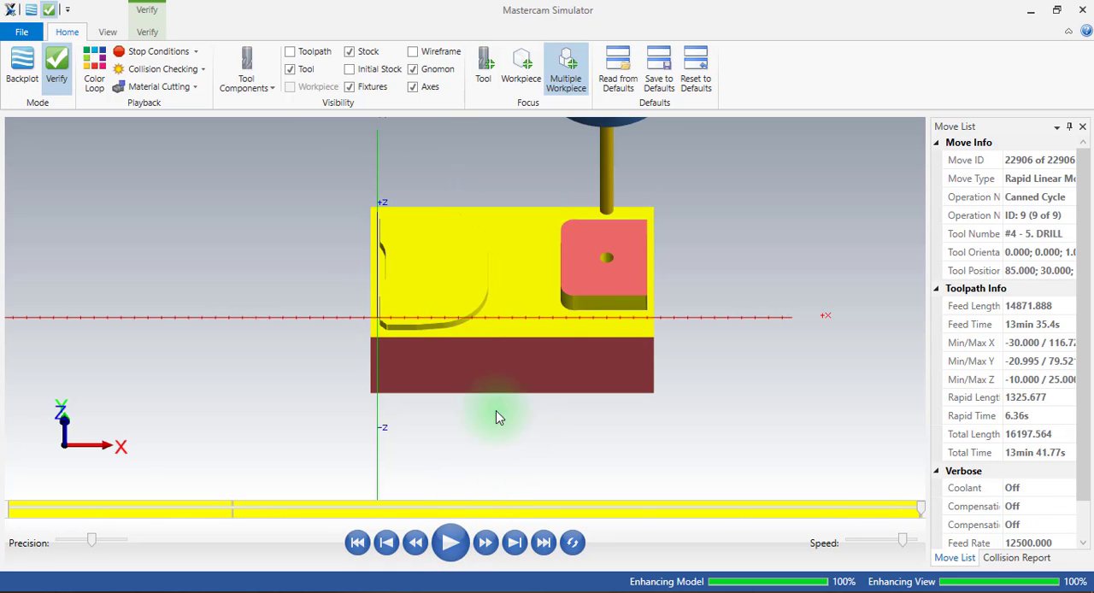
Examine the simulated part and its drilled hole from several sides, and switch back to Mastercam Mill.
mouse_move(610, 273)
middle_mouse_down()
mouse_move(598, 256)
mouse_move(574, 318)
mouse_move(606, 253)
middle_mouse_up()
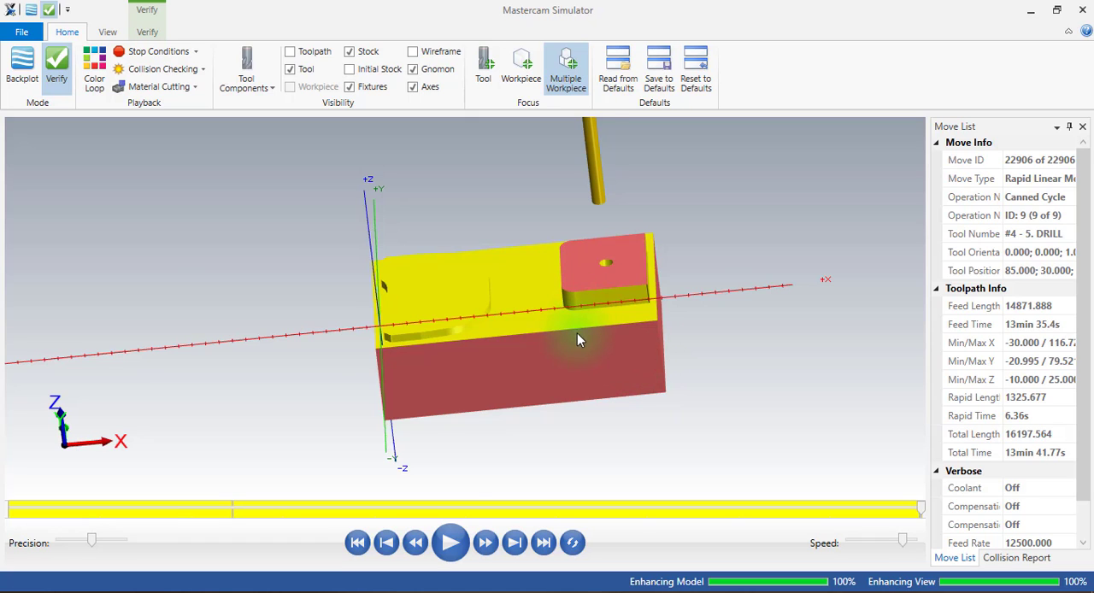
middle_click_drag(578, 340, 647, 334)
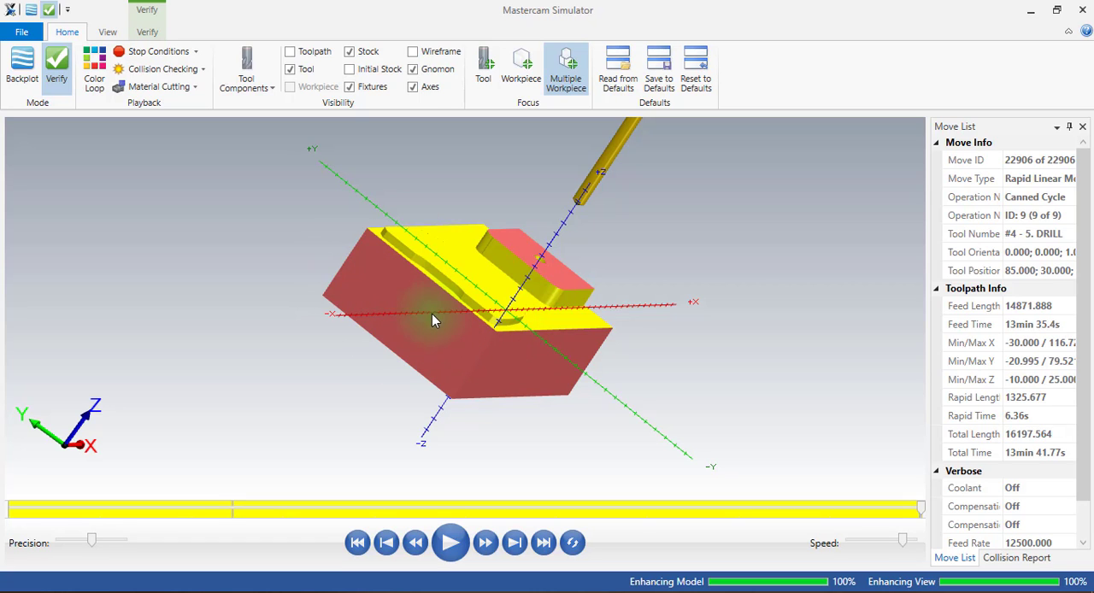
middle_click_drag(579, 311, 381, 315)
left_click(621, 283)
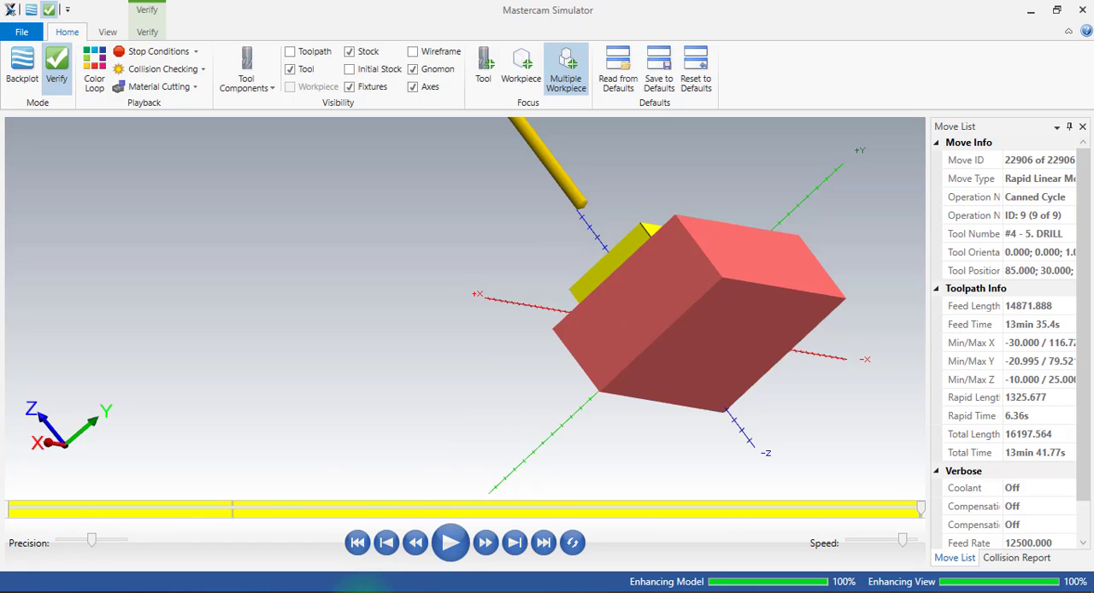
left_click(293, 522)
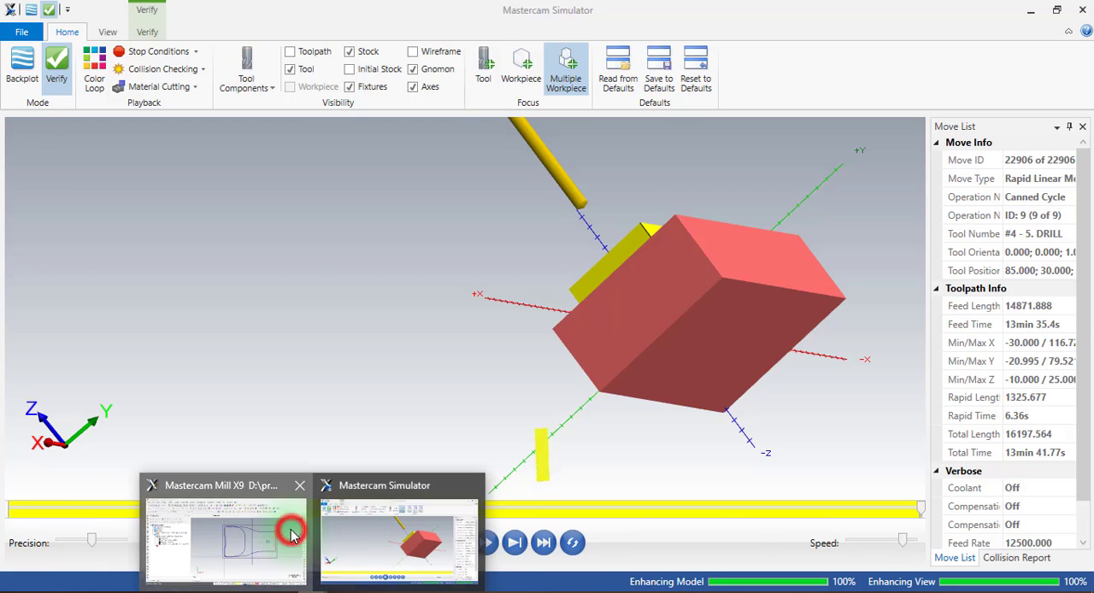